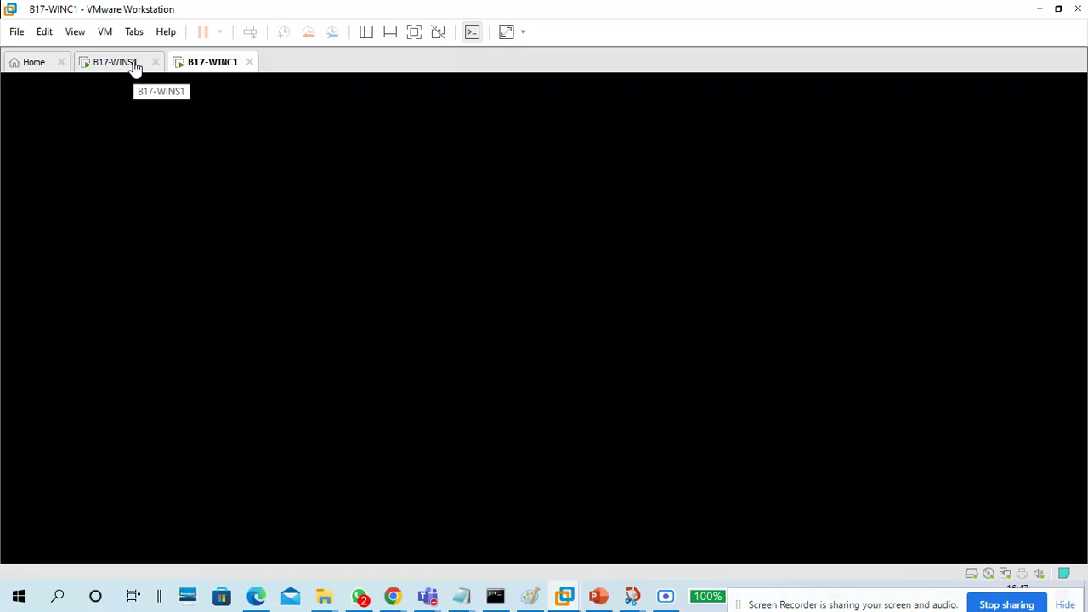
Power off the B17-WINS1 virtual machine, close its tab, and minimize VMware Workstation
{"action": "left_click", "coordinate": [135, 68]}
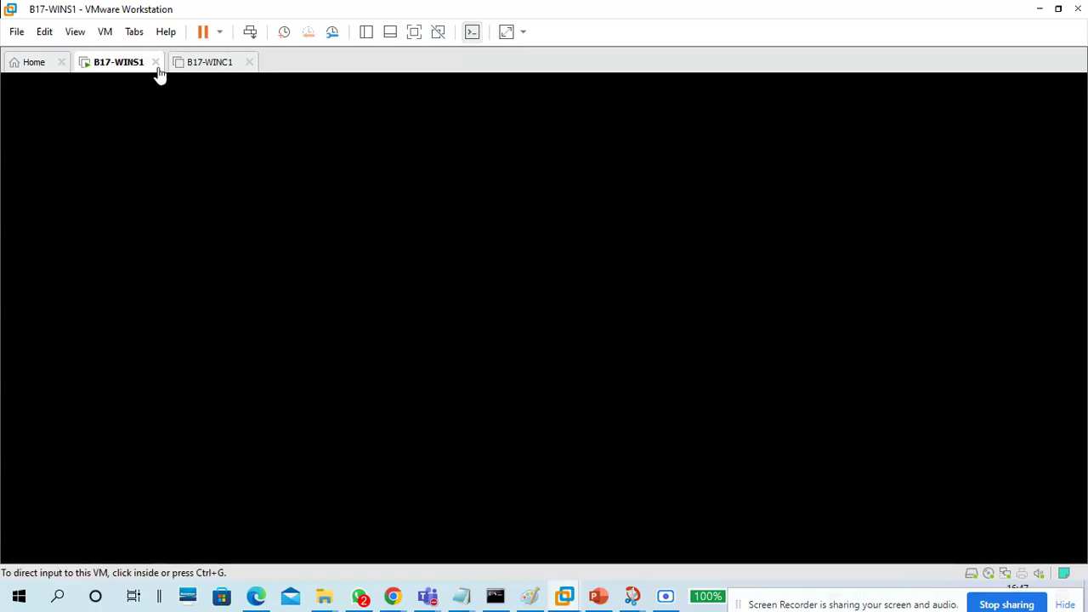
{"action": "left_click", "coordinate": [155, 62]}
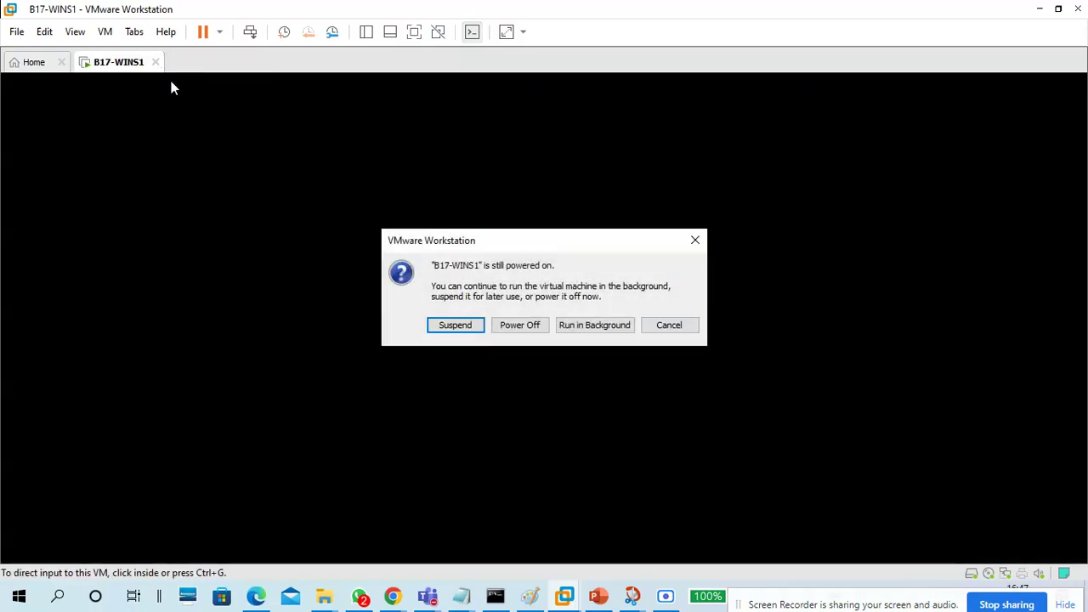
{"action": "left_click", "coordinate": [513, 334]}
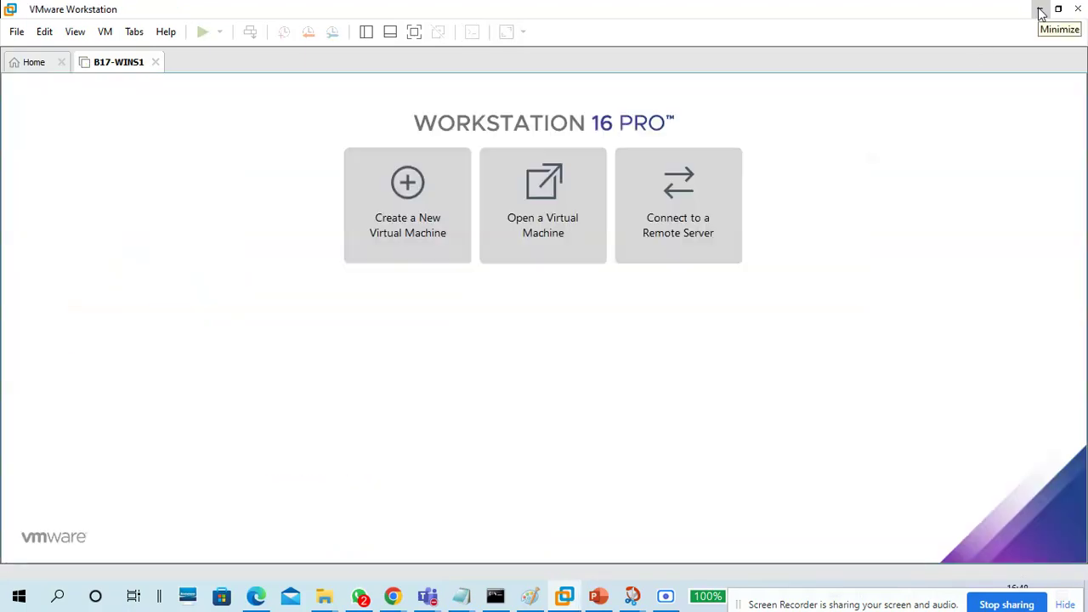
{"action": "left_click", "coordinate": [1041, 10]}
Save the 26-06 win server notes in Notepad
{"action": "mouse_move", "coordinate": [461, 596]}
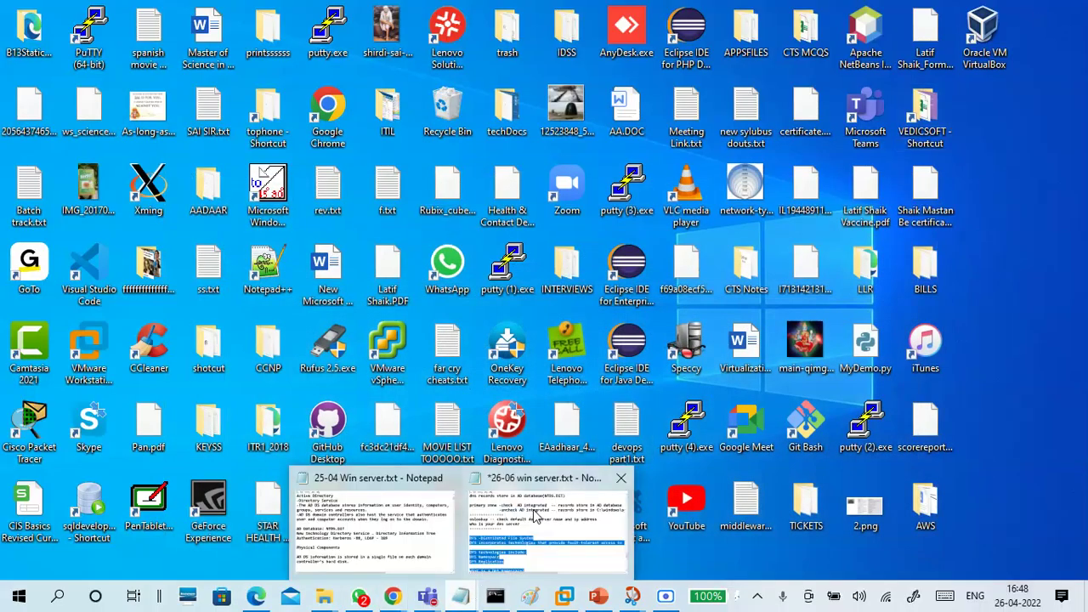
{"action": "left_click", "coordinate": [561, 535]}
{"action": "left_click", "coordinate": [65, 34]}
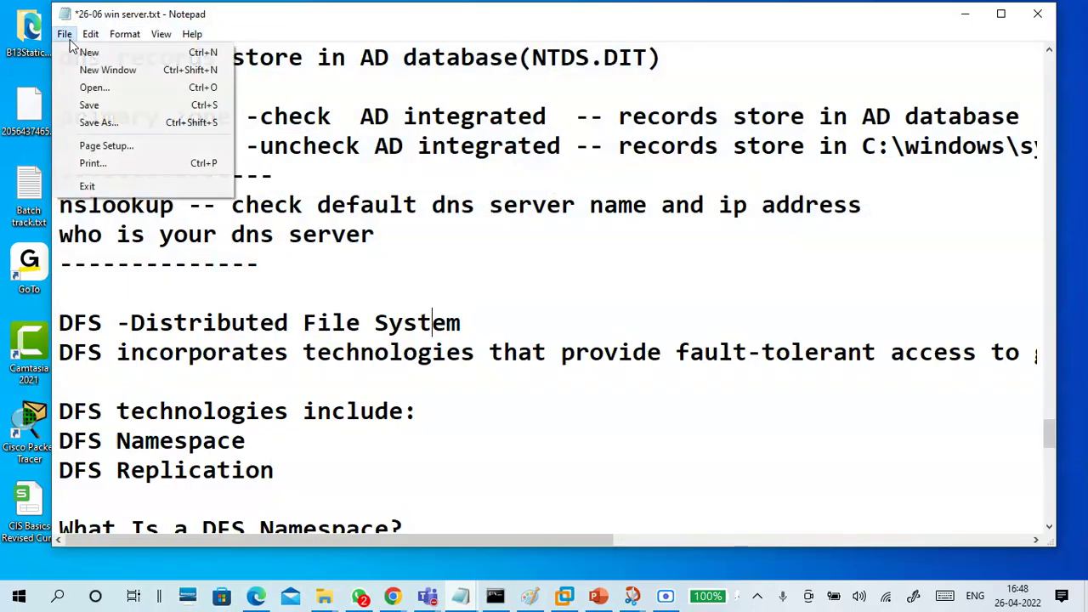
{"action": "left_click", "coordinate": [81, 109]}
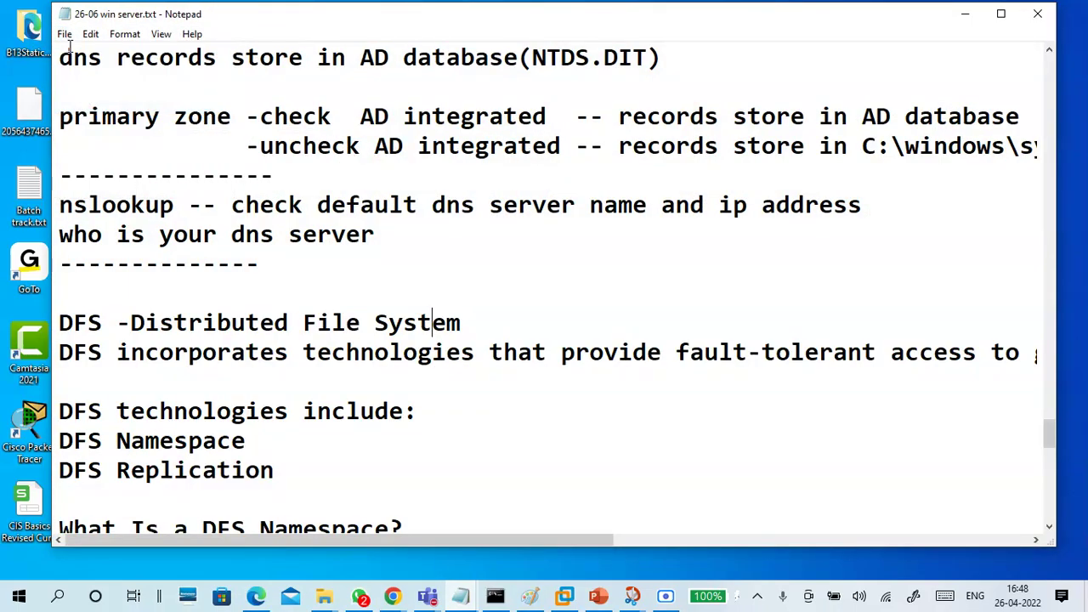
Open a new blank Notepad window and minimize the old win server notes
{"action": "left_click", "coordinate": [64, 34]}
{"action": "left_click", "coordinate": [84, 72]}
{"action": "left_click", "coordinate": [965, 15]}
{"action": "left_click_drag", "start_coordinate": [606, 39], "coordinate": [603, 31]}
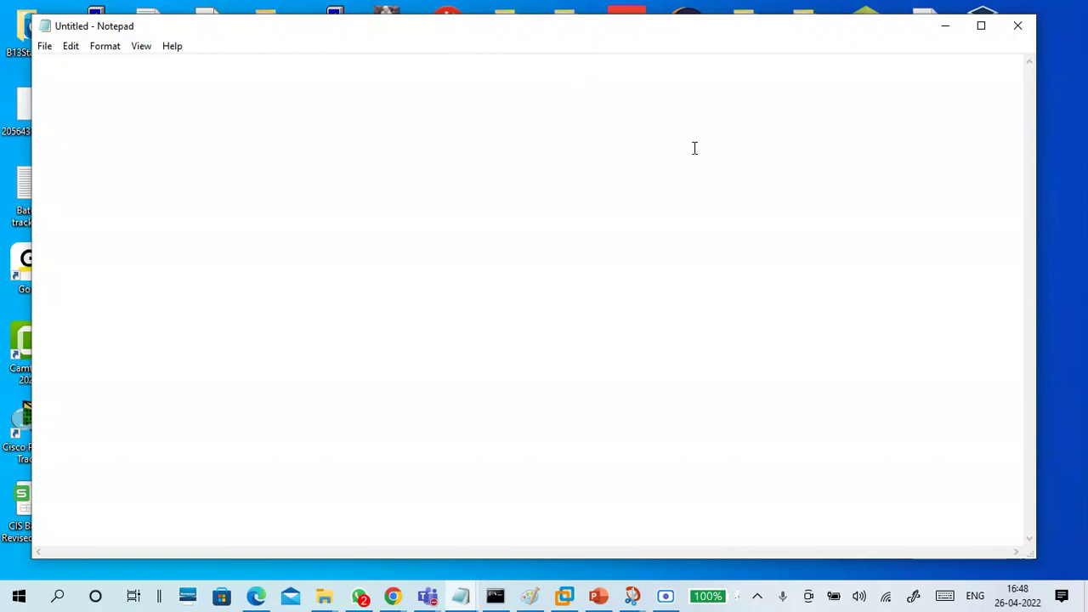
{"action": "left_click", "coordinate": [340, 280]}
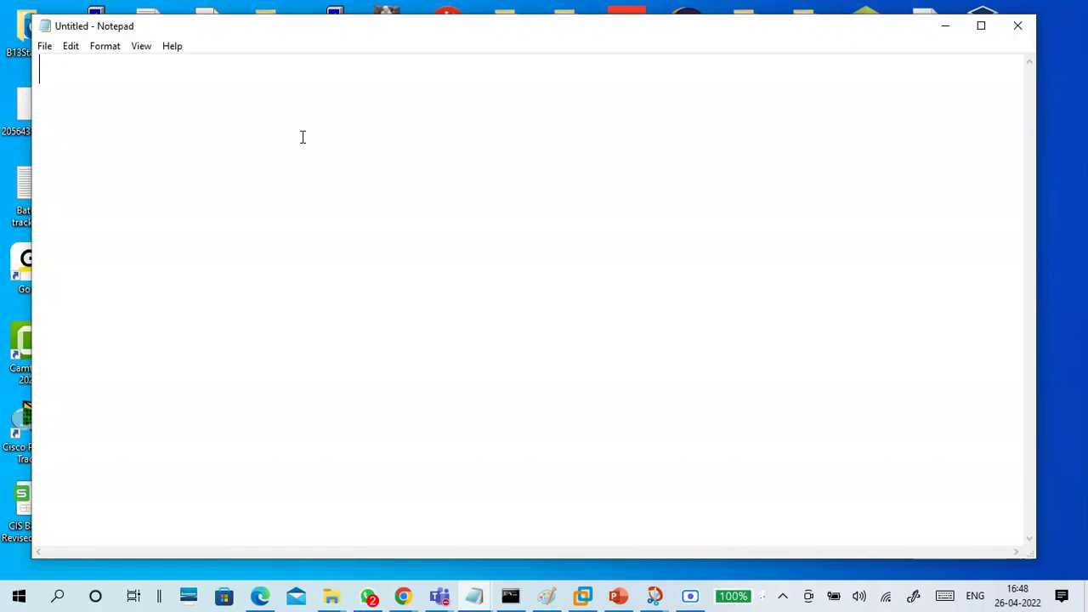
Type the title 'Linux - Enterprise Linux' with an empty line below it
{"action": "type", "text": "Linux"}
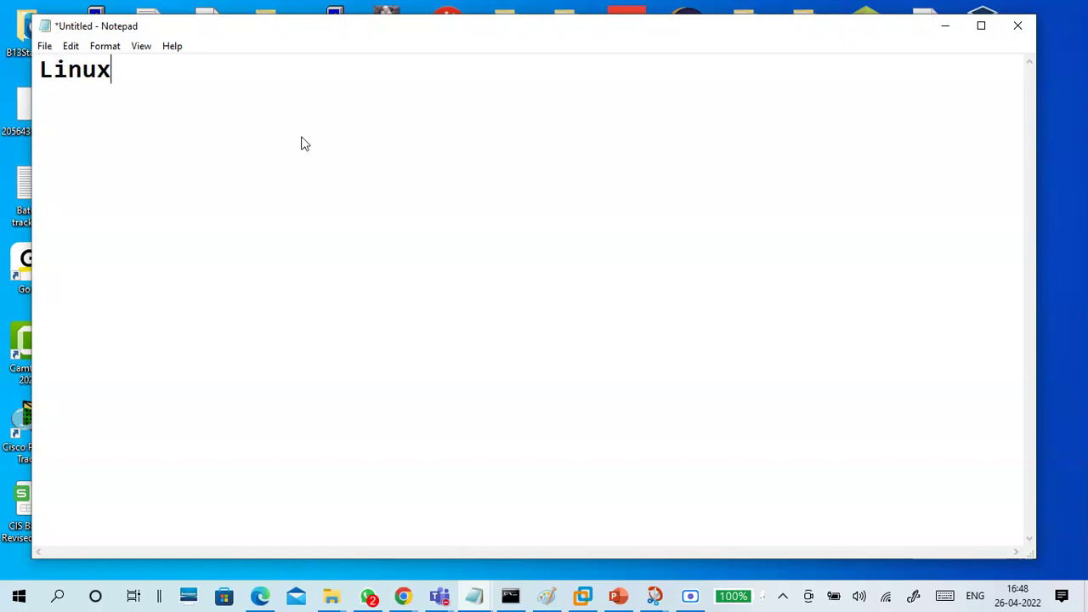
{"action": "key", "text": "Return"}
{"action": "key", "text": "Return"}
{"action": "key", "text": "BackSpace"}
{"action": "key", "text": "BackSpace"}
{"action": "type", "text": "Enter"}
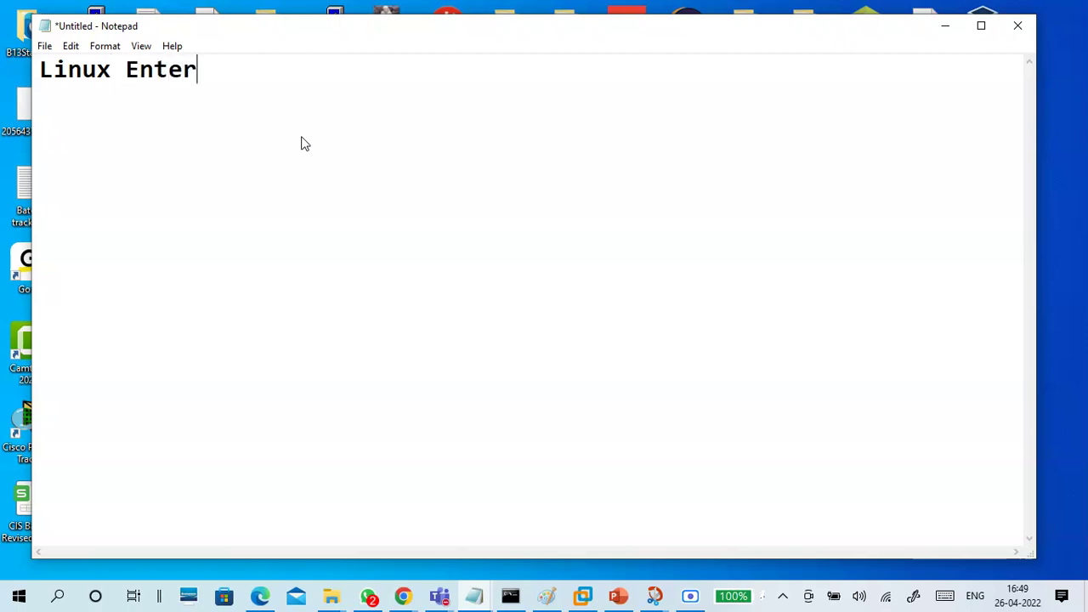
{"action": "type", "text": "prise Linux"}
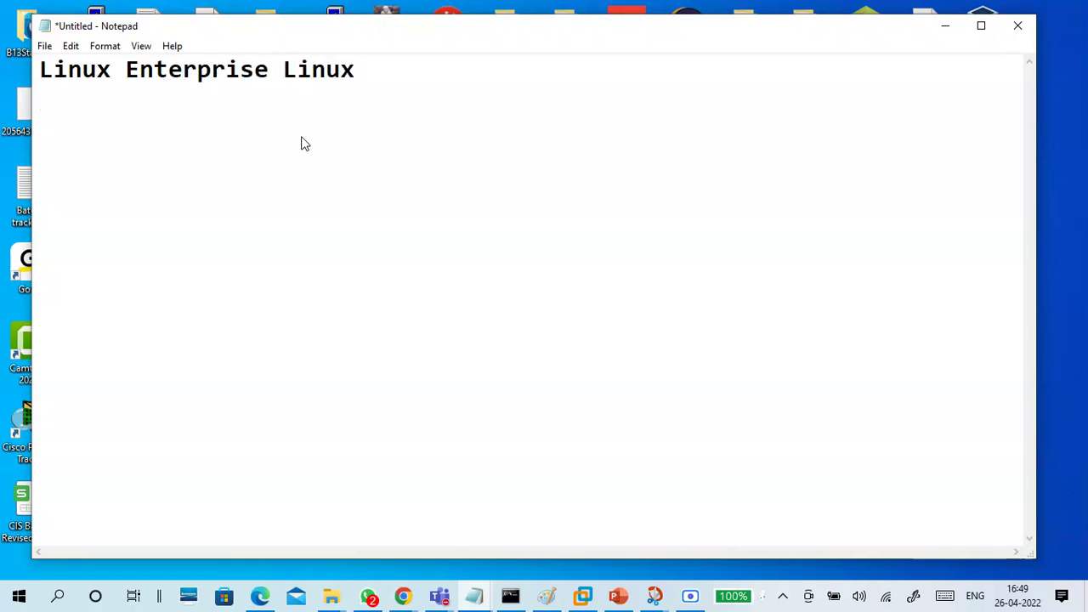
{"action": "left_click", "coordinate": [130, 70]}
{"action": "type", "text": "-"}
{"action": "left_click", "coordinate": [127, 105]}
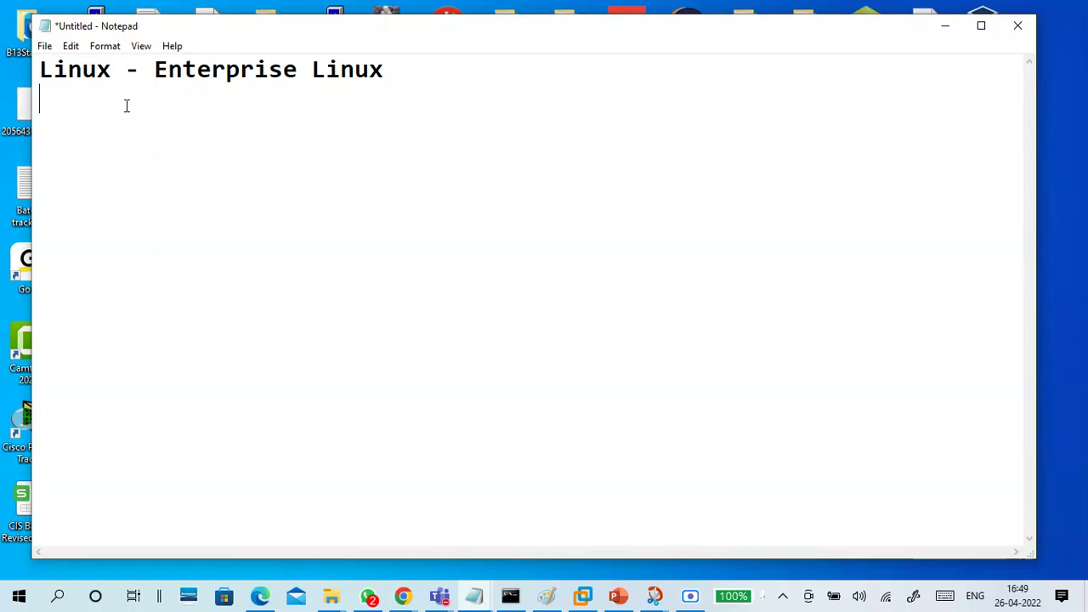
{"action": "type", "text": "Server"}
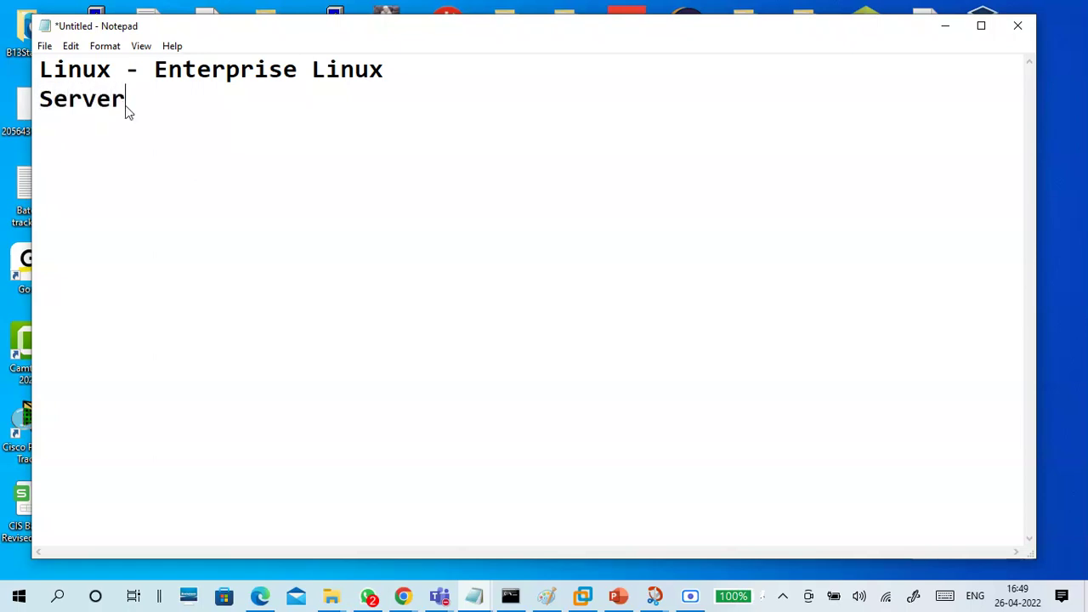
{"action": "key", "text": "BackSpace"}
{"action": "key", "text": "BackSpace"}
{"action": "key", "text": "BackSpace"}
{"action": "key", "text": "BackSpace"}
{"action": "key", "text": "BackSpace"}
{"action": "key", "text": "BackSpace"}
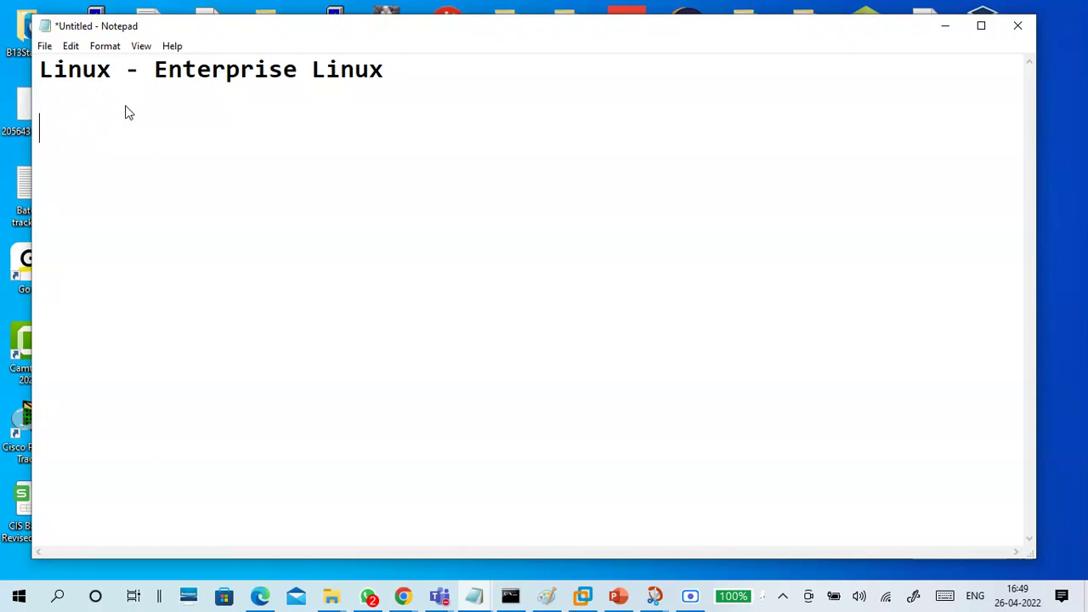
Add the 'Linux distribution:' heading followed by RHEL, Fedora and SUSE on separate lines
{"action": "key", "text": "Return"}
{"action": "type", "text": "Linux distr"}
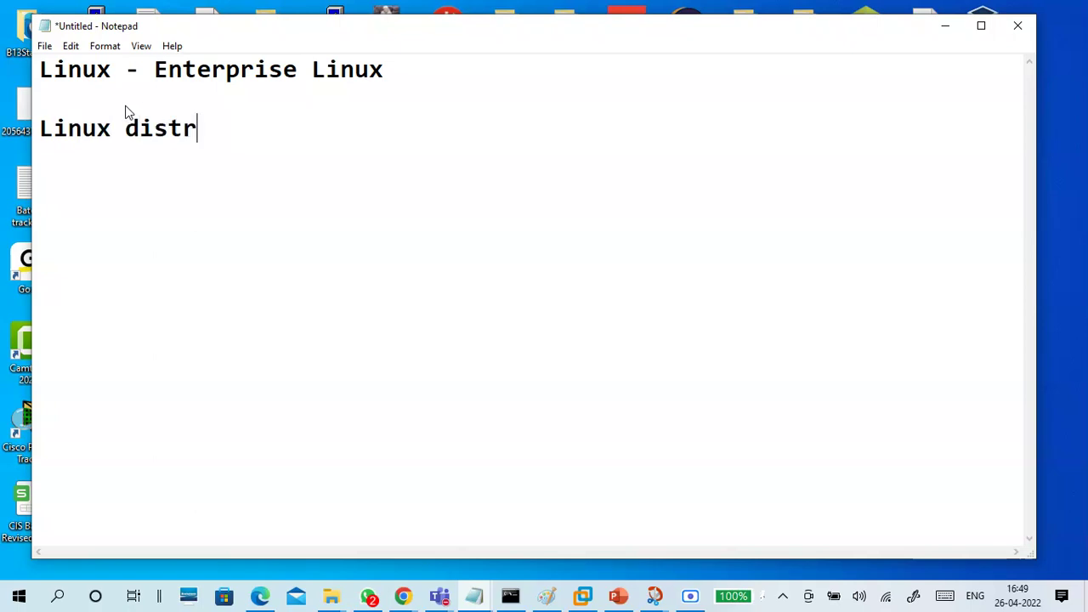
{"action": "type", "text": "ibution:"}
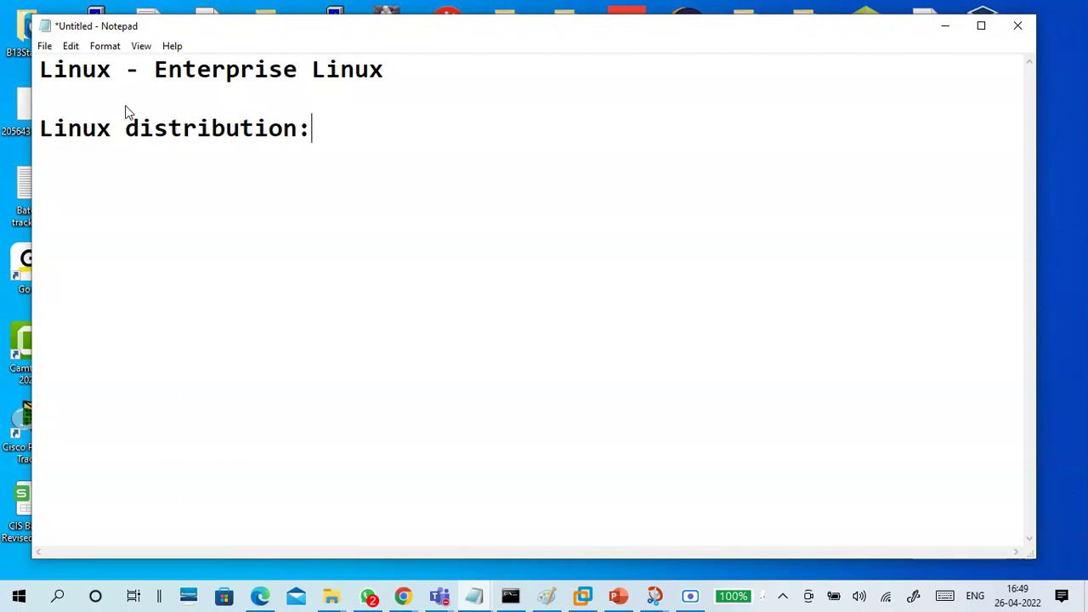
{"action": "key", "text": "Return"}
{"action": "type", "text": "RHEL"}
{"action": "key", "text": "Return"}
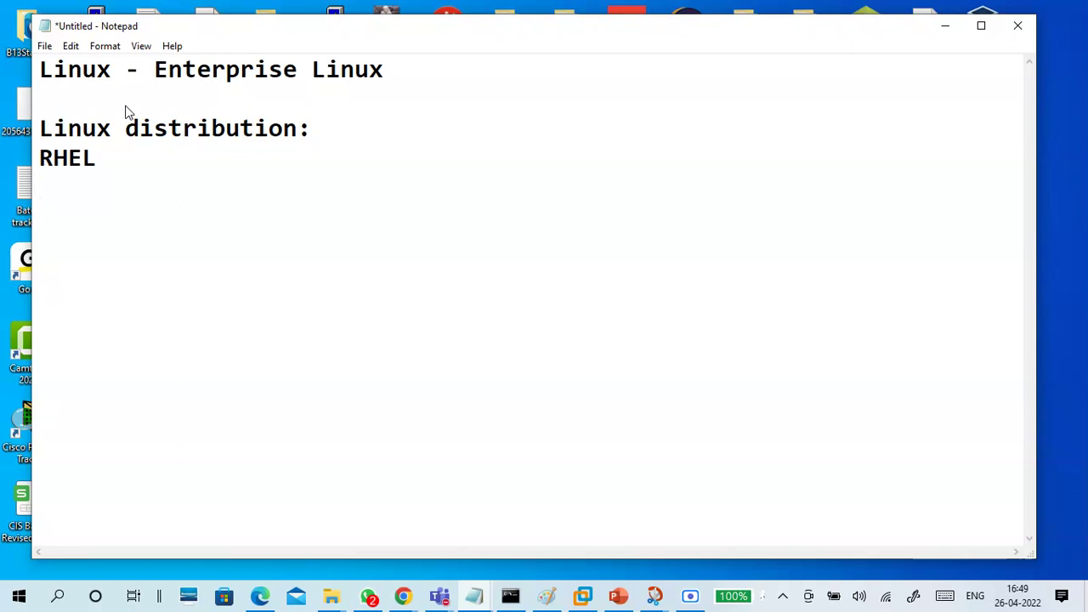
{"action": "type", "text": "Fedora"}
{"action": "key", "text": "Return"}
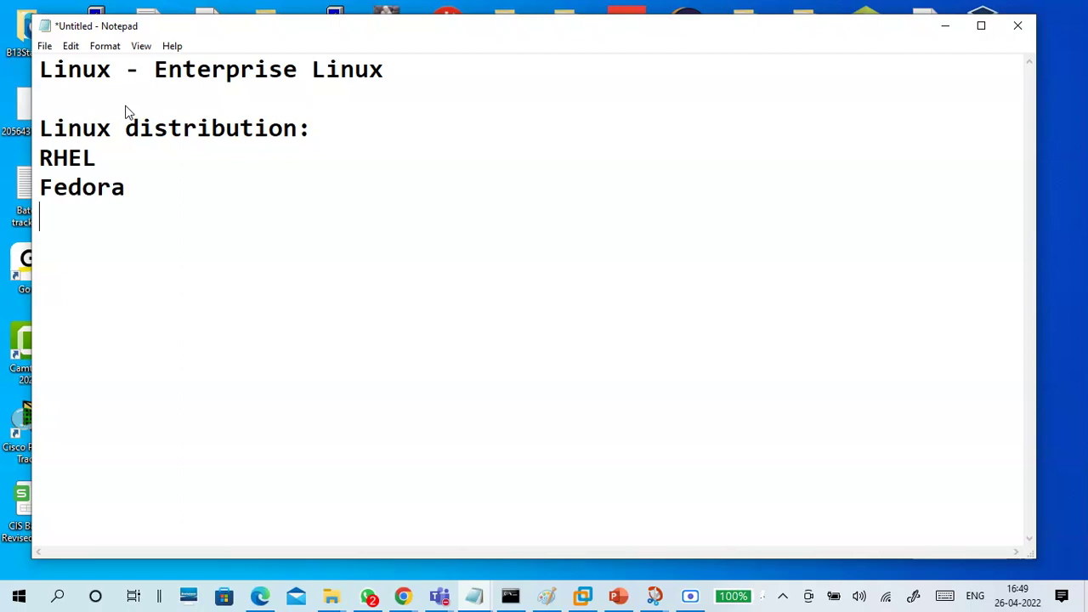
{"action": "type", "text": "SUSE"}
{"action": "key", "text": "Return"}
Add Debain, Scentific Linux and Ubuntu Server/Desktop to the distribution list
{"action": "type", "text": "Dea"}
{"action": "key", "text": "BackSpace"}
{"action": "type", "text": "bain"}
{"action": "key", "text": "Return"}
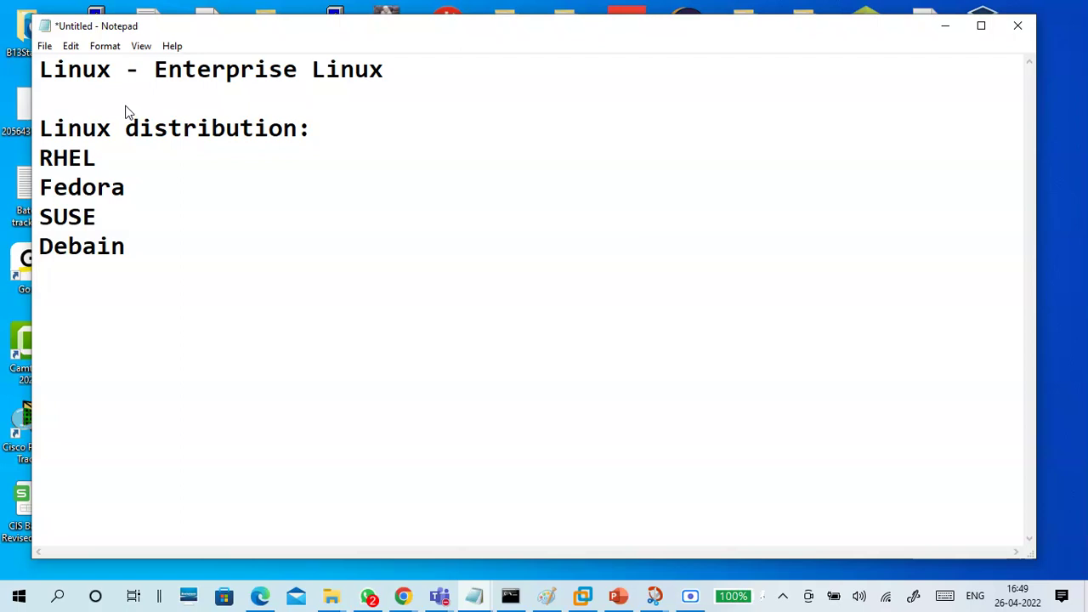
{"action": "type", "text": "Scenti"}
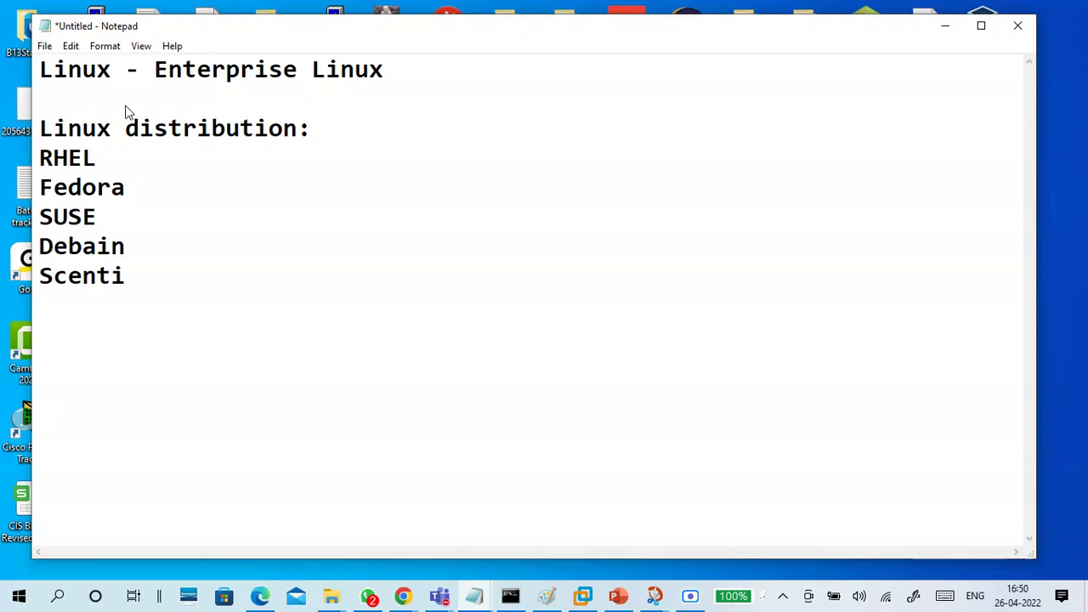
{"action": "type", "text": "fic Linux"}
{"action": "key", "text": "Return"}
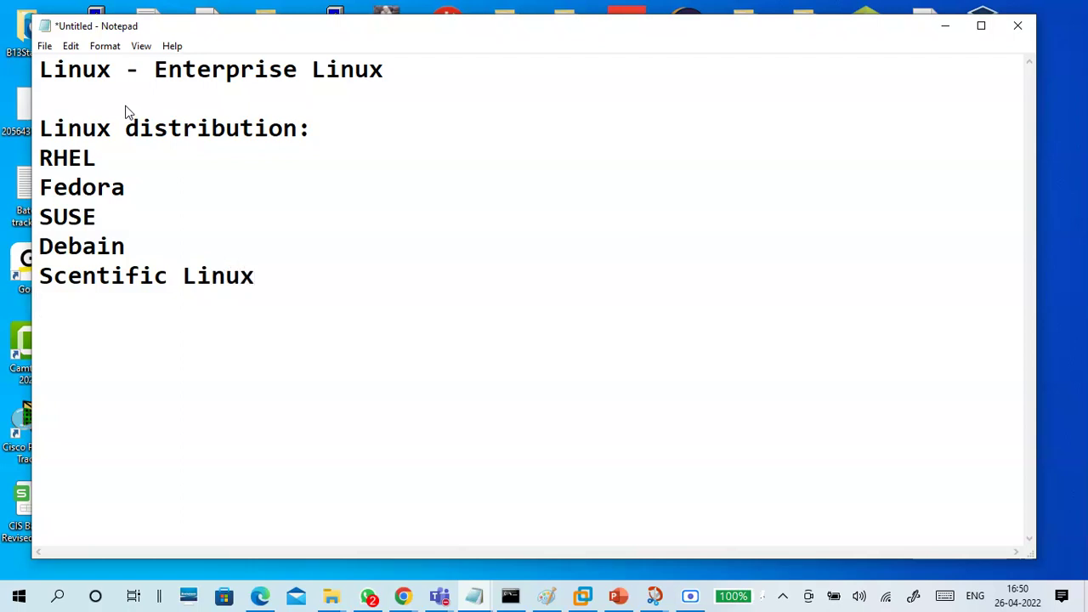
{"action": "type", "text": "Ubuntu"}
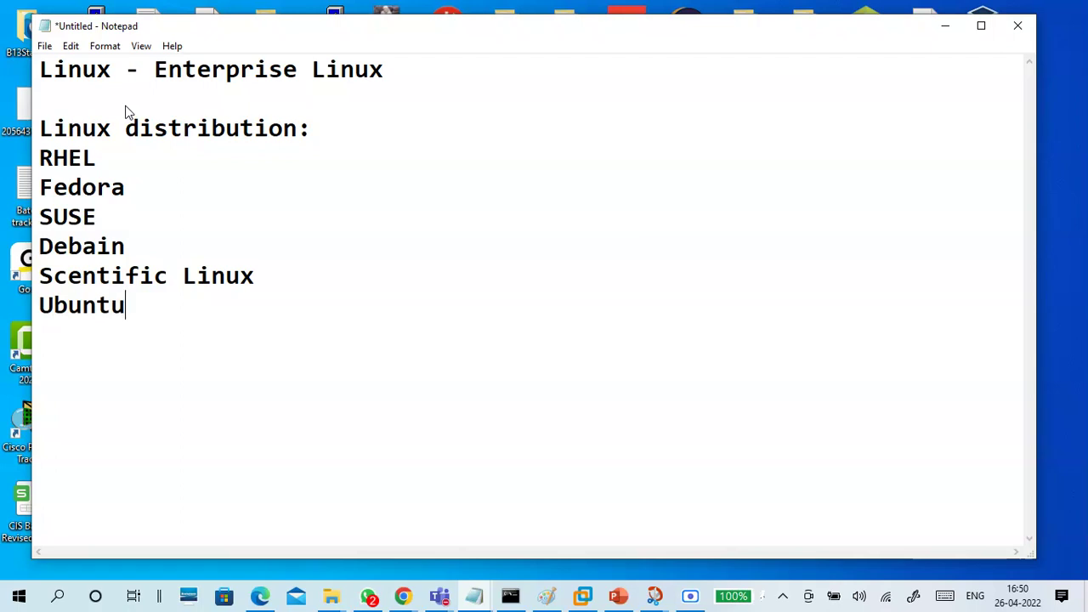
{"action": "type", "text": " Server"}
{"action": "key", "text": "BackSpace"}
{"action": "type", "text": "er "}
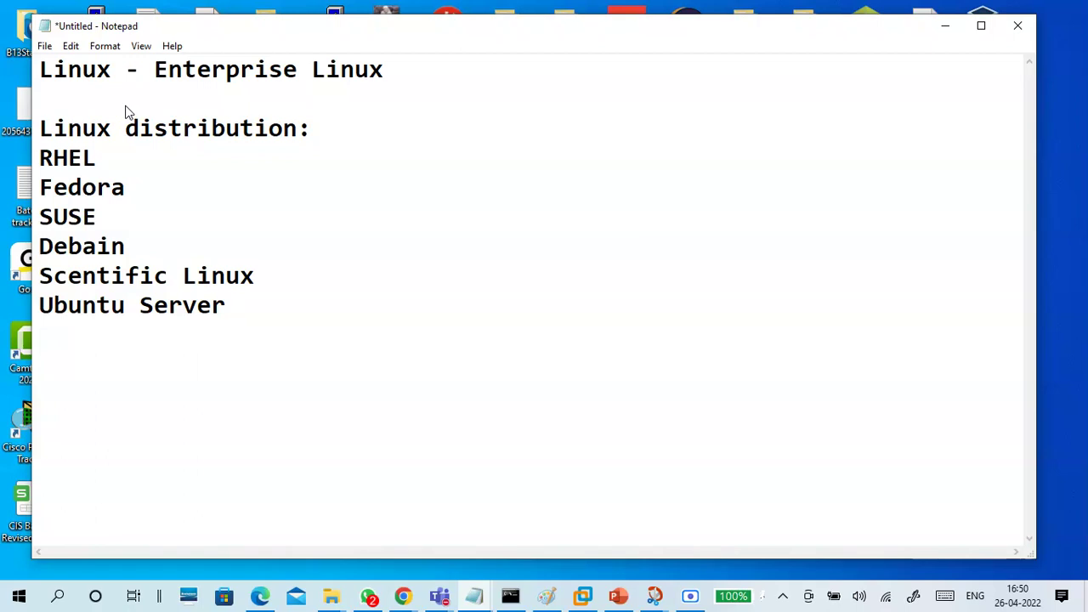
{"action": "type", "text": "/Desktop"}
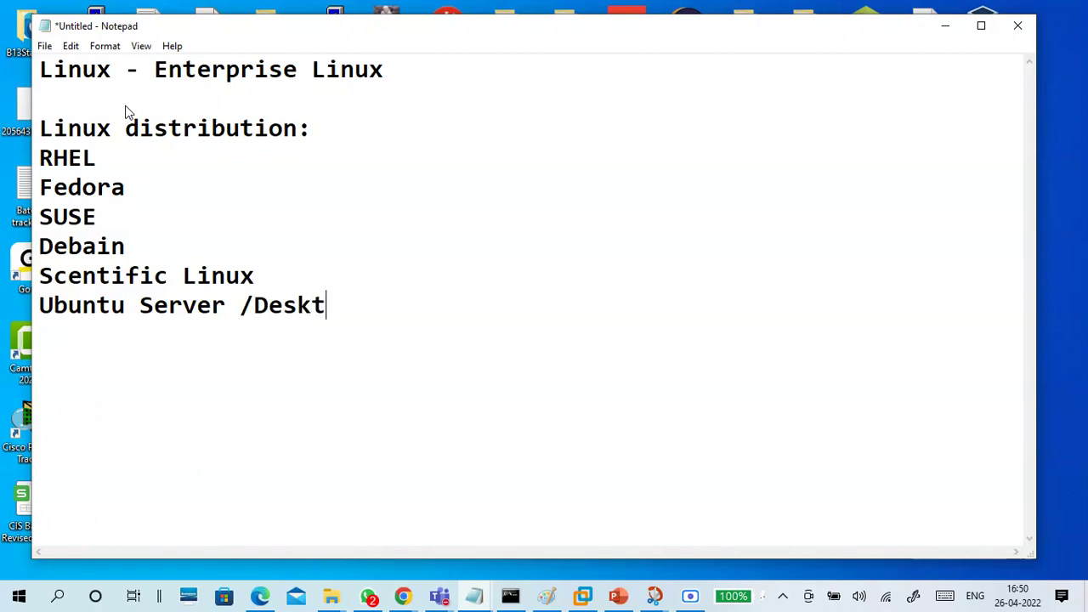
{"action": "key", "text": "Left"}
{"action": "key", "text": "Left"}
{"action": "key", "text": "Left"}
{"action": "key", "text": "Left"}
{"action": "key", "text": "Left"}
{"action": "key", "text": "Left"}
{"action": "key", "text": "Left"}
{"action": "key", "text": "Left"}
{"action": "key", "text": "Right"}
{"action": "key", "text": "BackSpace"}
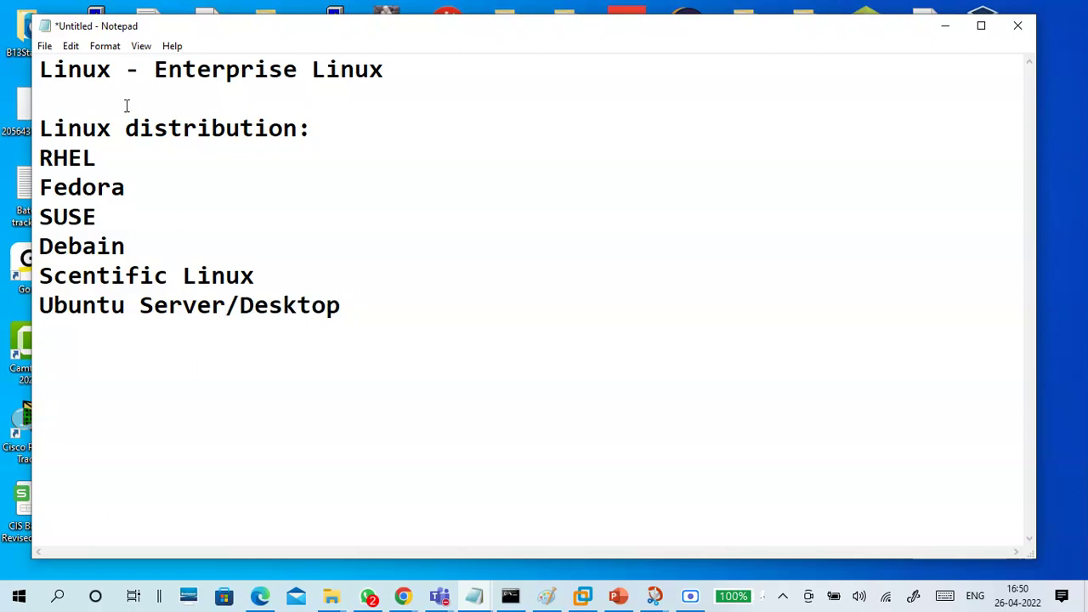
Insert CentOS on a new line below RHEL in the distribution list
{"action": "left_click", "coordinate": [152, 194]}
{"action": "left_click", "coordinate": [169, 255]}
{"action": "left_click", "coordinate": [179, 169]}
{"action": "key", "text": "Return"}
{"action": "type", "text": "C"}
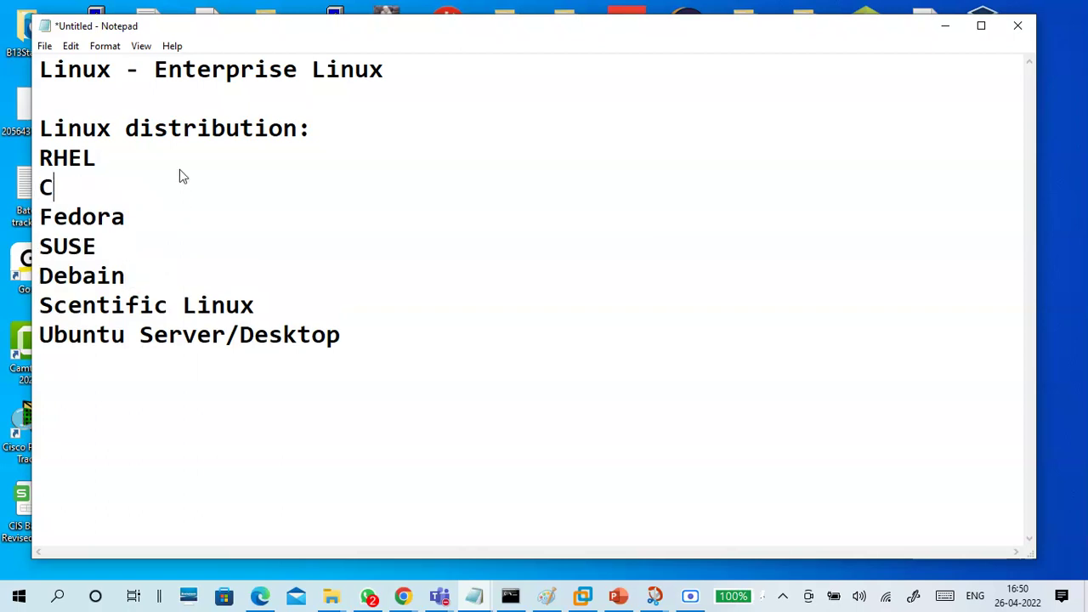
{"action": "type", "text": "entOS"}
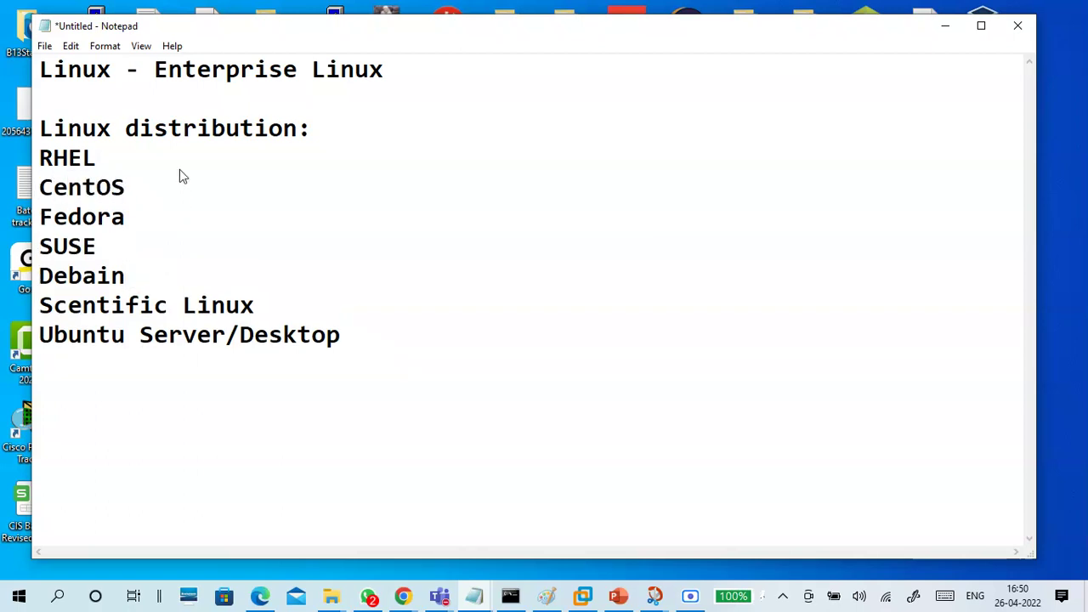
{"action": "left_click_drag", "start_coordinate": [367, 334], "coordinate": [17, 160]}
{"action": "left_click", "coordinate": [136, 389]}
Add 'Kali Linux - Ethical Hacking' below the list, followed by a '----' divider
{"action": "left_click", "coordinate": [375, 340]}
{"action": "key", "text": "Return"}
{"action": "key", "text": "Return"}
{"action": "type", "text": "Kali Linux"}
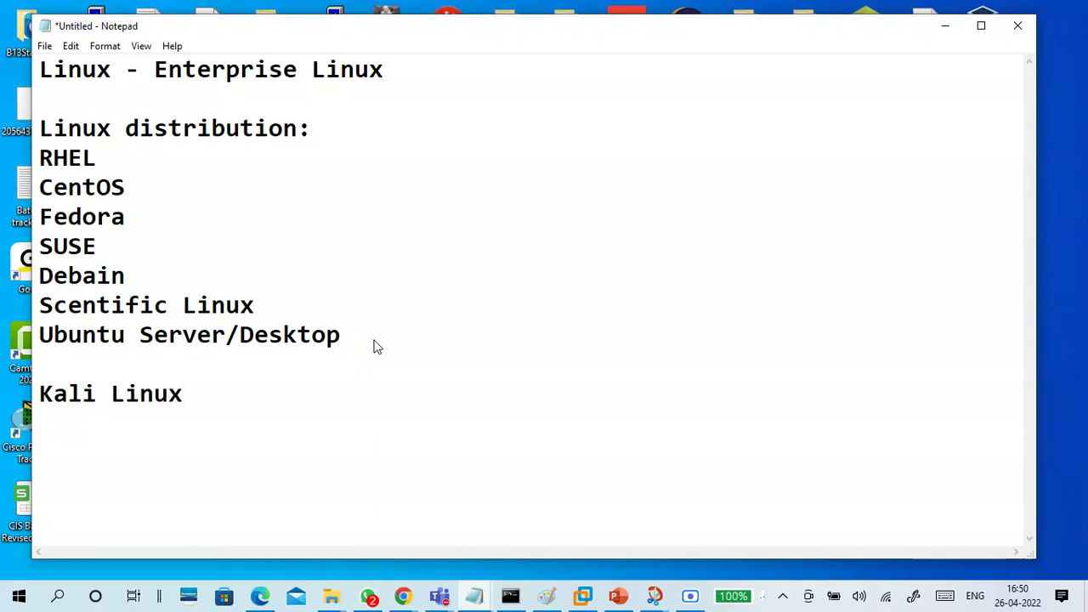
{"action": "type", "text": " - Ethical "}
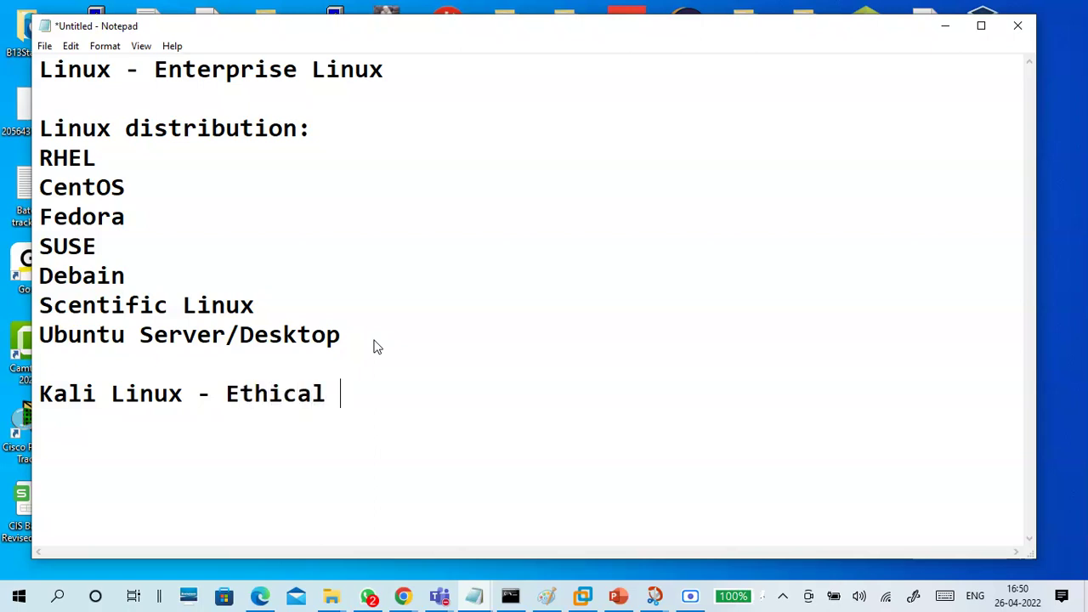
{"action": "type", "text": "Hacking"}
{"action": "key", "text": "Return"}
{"action": "key", "text": "Return"}
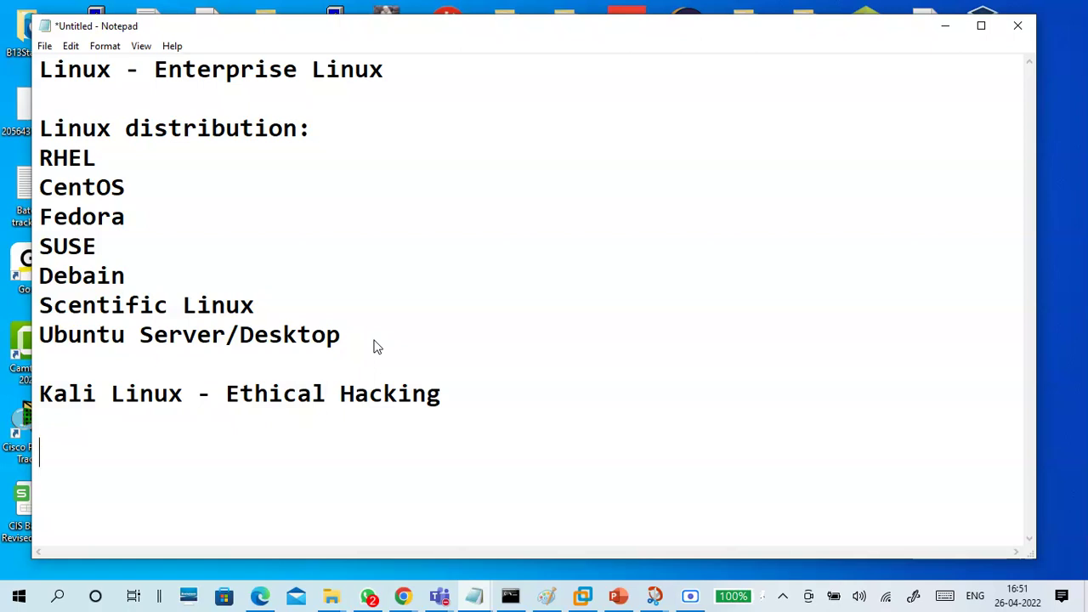
{"action": "type", "text": "----"}
{"action": "key", "text": "Return"}
Type the note 'to learn Linux - RHEL , CentOS' with corrected capitalization
{"action": "type", "text": "to le"}
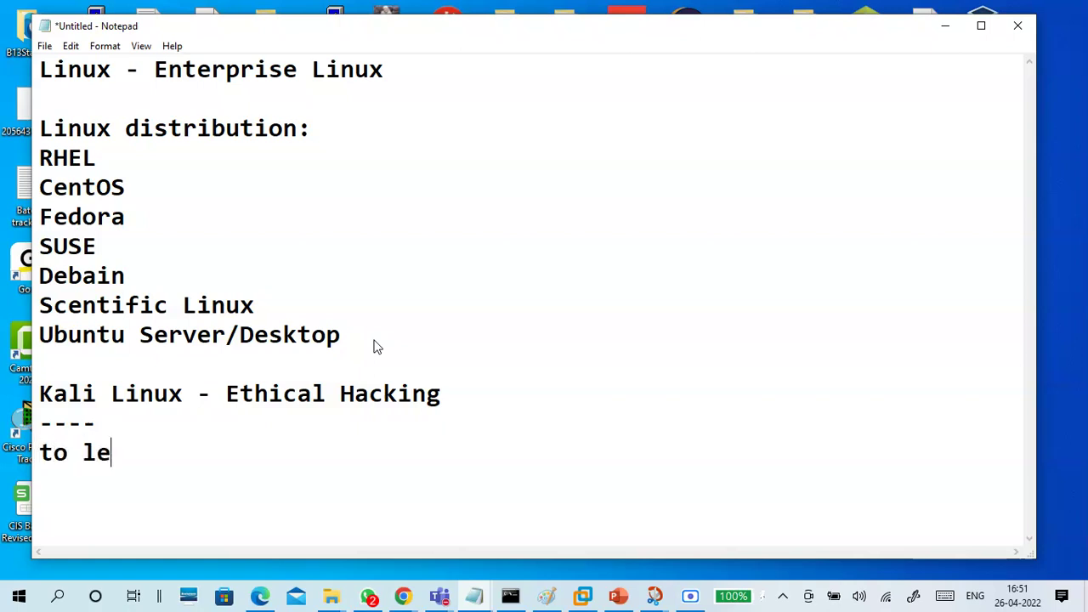
{"action": "type", "text": "arn Link"}
{"action": "key", "text": "BackSpace"}
{"action": "key", "text": "BackSpace"}
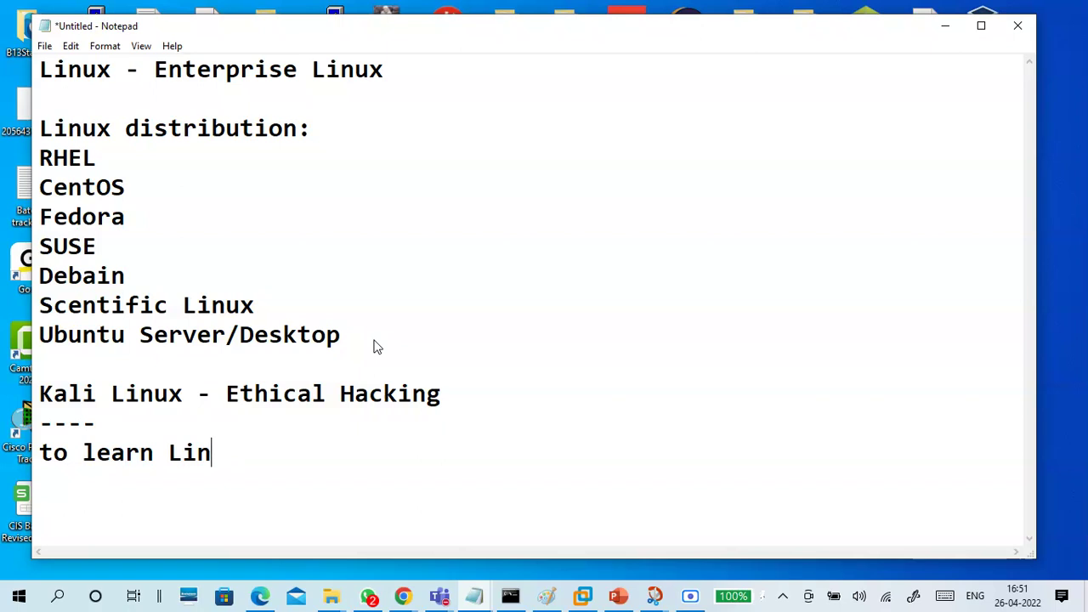
{"action": "type", "text": "ux - rhel "}
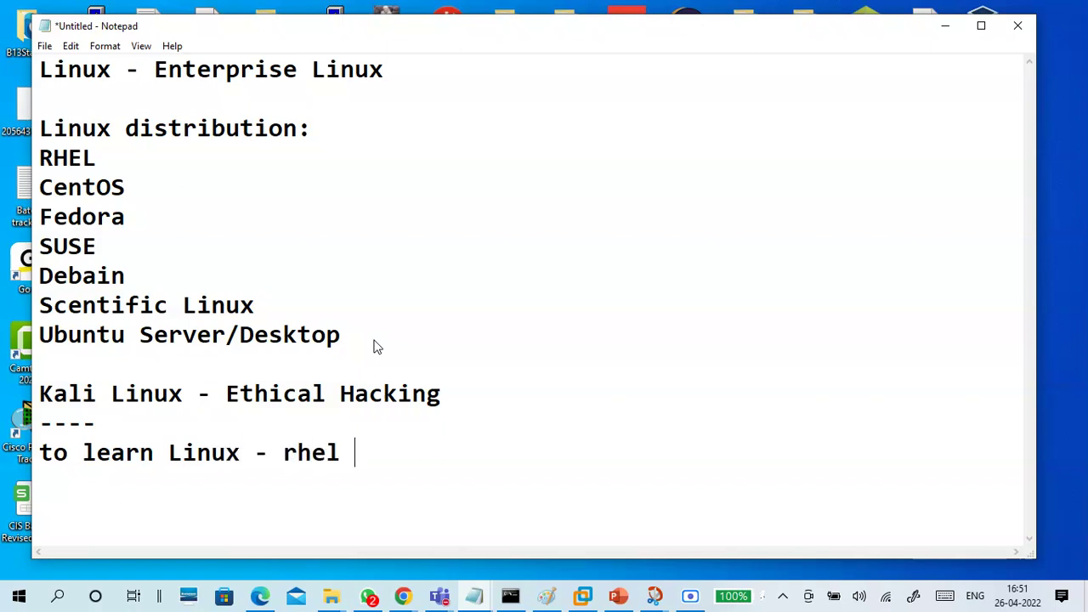
{"action": "type", "text": ", centos"}
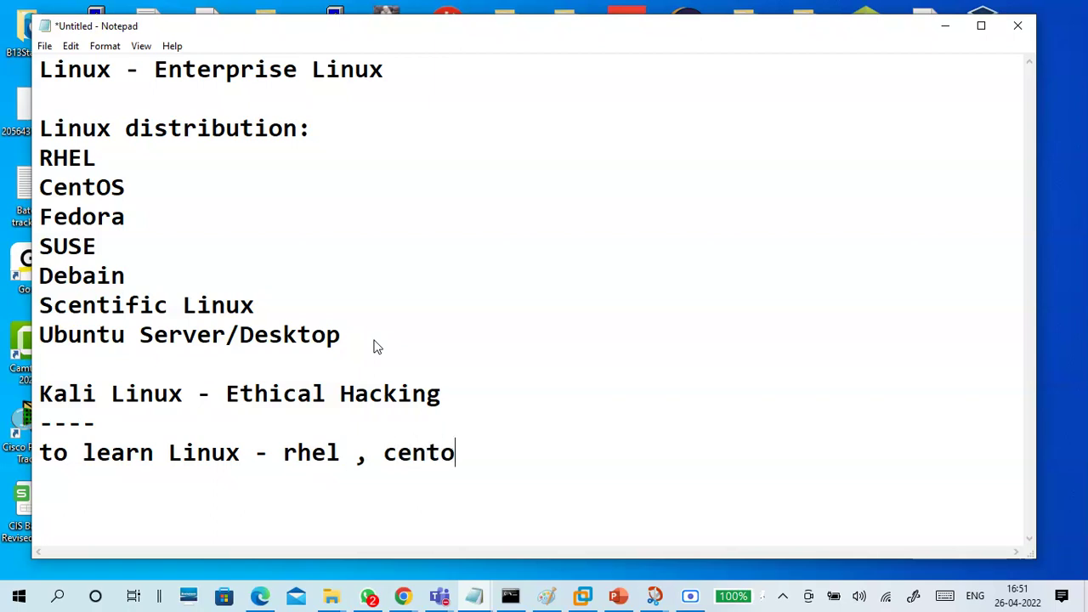
{"action": "key", "text": "BackSpace"}
{"action": "key", "text": "BackSpace"}
{"action": "type", "text": "S"}
{"action": "key", "text": "Left"}
{"action": "key", "text": "Left"}
{"action": "key", "text": "Left"}
{"action": "key", "text": "Left"}
{"action": "key", "text": "Left"}
{"action": "key", "text": "BackSpace"}
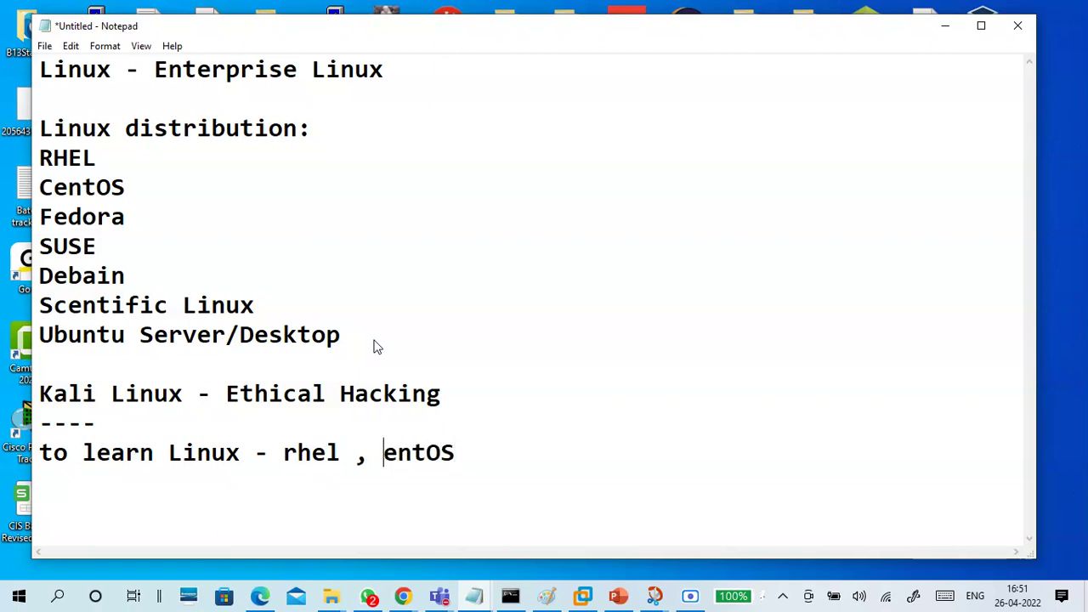
{"action": "type", "text": "C"}
{"action": "key", "text": "Left"}
{"action": "key", "text": "Left"}
{"action": "key", "text": "Left"}
{"action": "key", "text": "Left"}
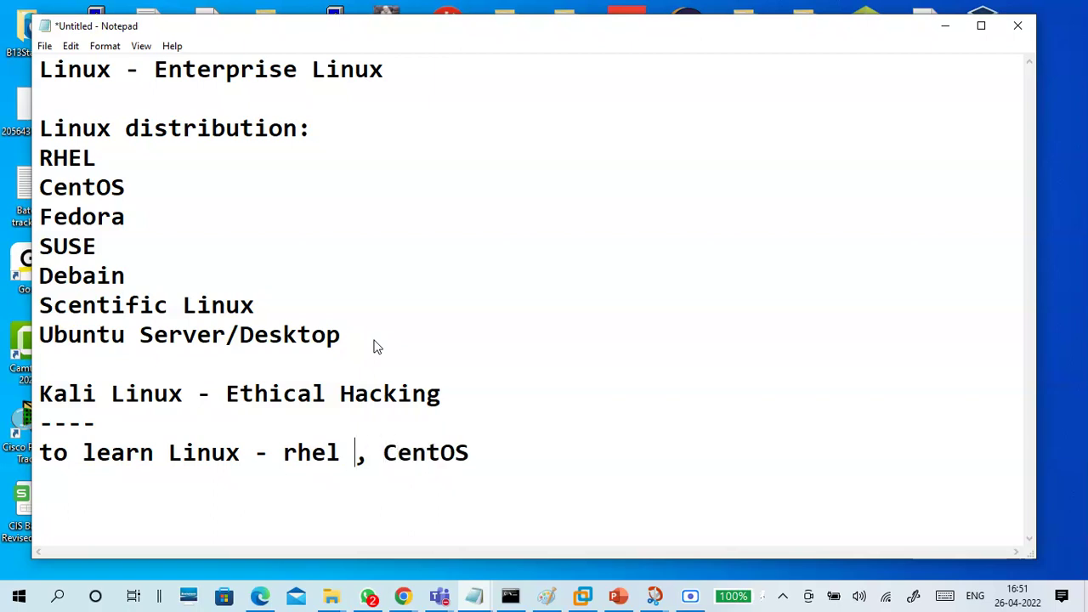
{"action": "key", "text": "BackSpace"}
{"action": "key", "text": "BackSpace"}
{"action": "key", "text": "BackSpace"}
{"action": "key", "text": "BackSpace"}
{"action": "type", "text": "RHE"}
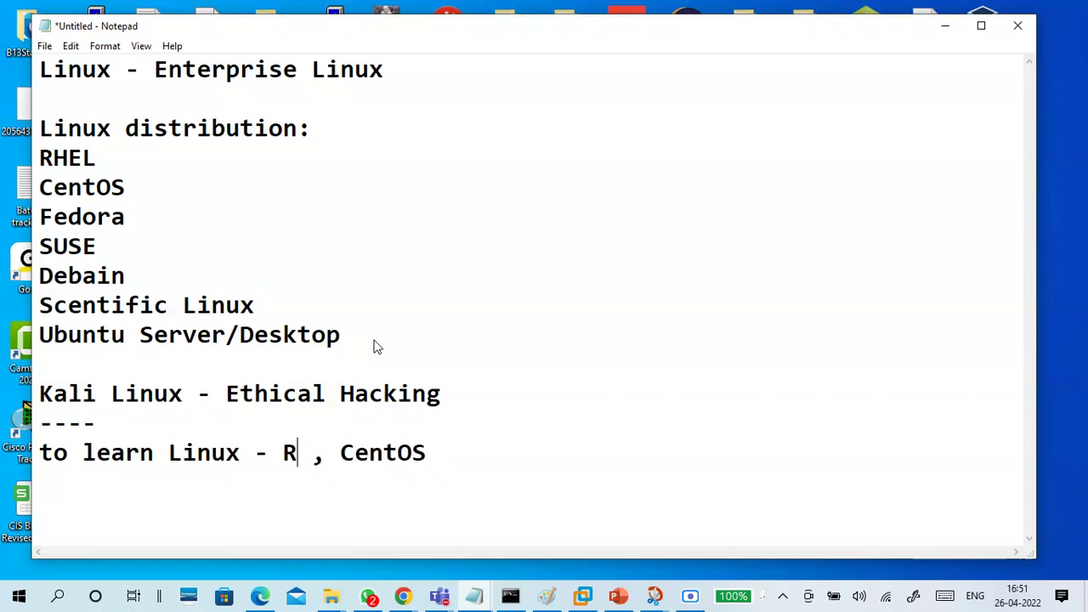
{"action": "type", "text": "L"}
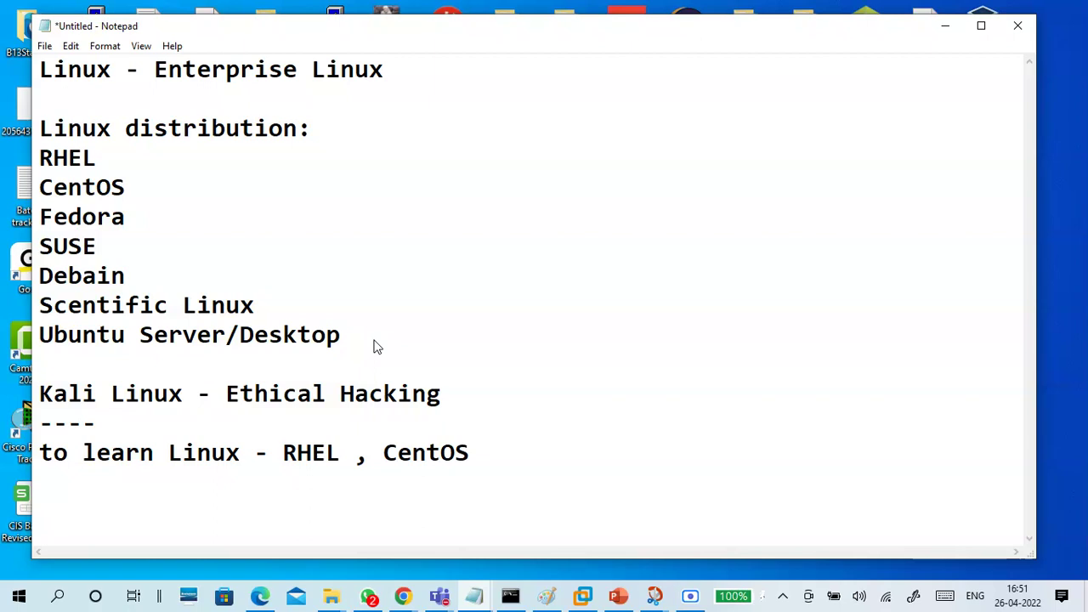
Add several blank lines below the learning note
{"action": "left_click_drag", "start_coordinate": [510, 447], "coordinate": [382, 478]}
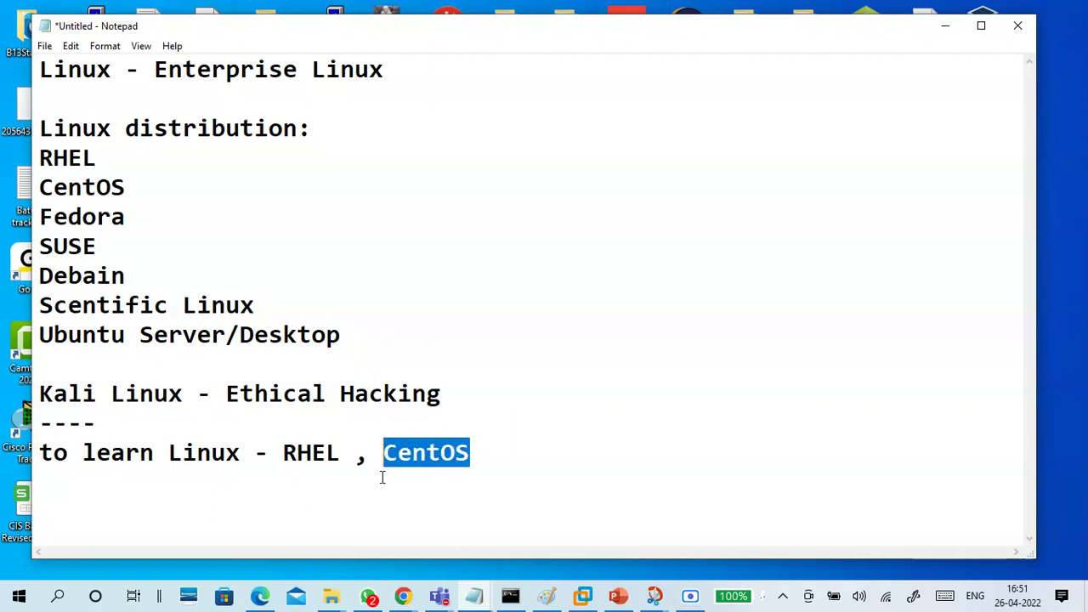
{"action": "left_click", "coordinate": [382, 478]}
{"action": "left_click", "coordinate": [485, 448]}
{"action": "key", "text": "Return"}
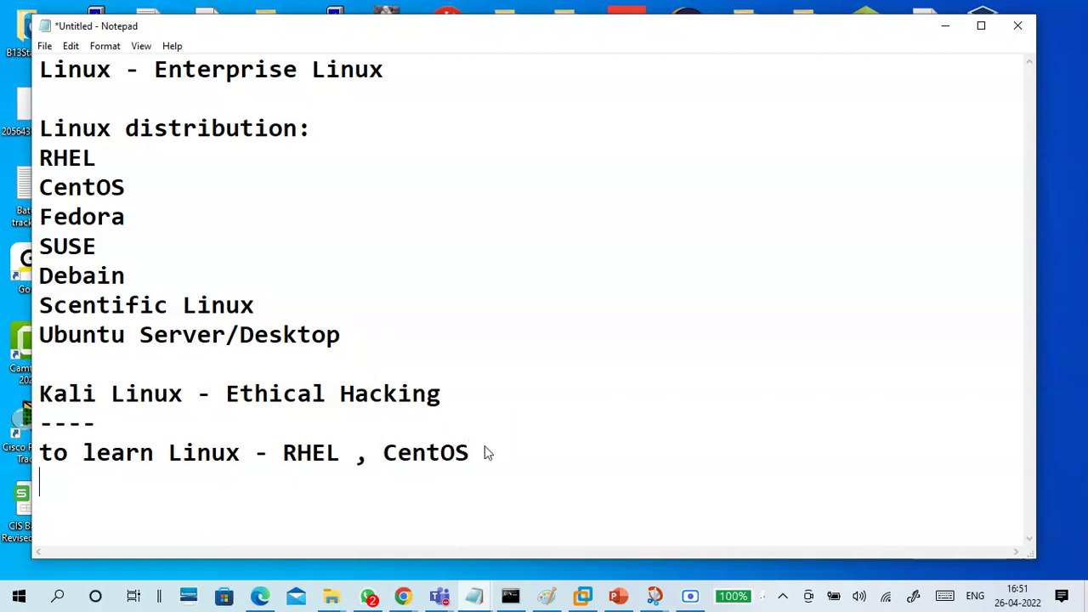
{"action": "key", "text": "Return"}
{"action": "key", "text": "Return"}
{"action": "key", "text": "Return"}
{"action": "key", "text": "Return"}
{"action": "key", "text": "Return"}
{"action": "key", "text": "Return"}
{"action": "key", "text": "Return"}
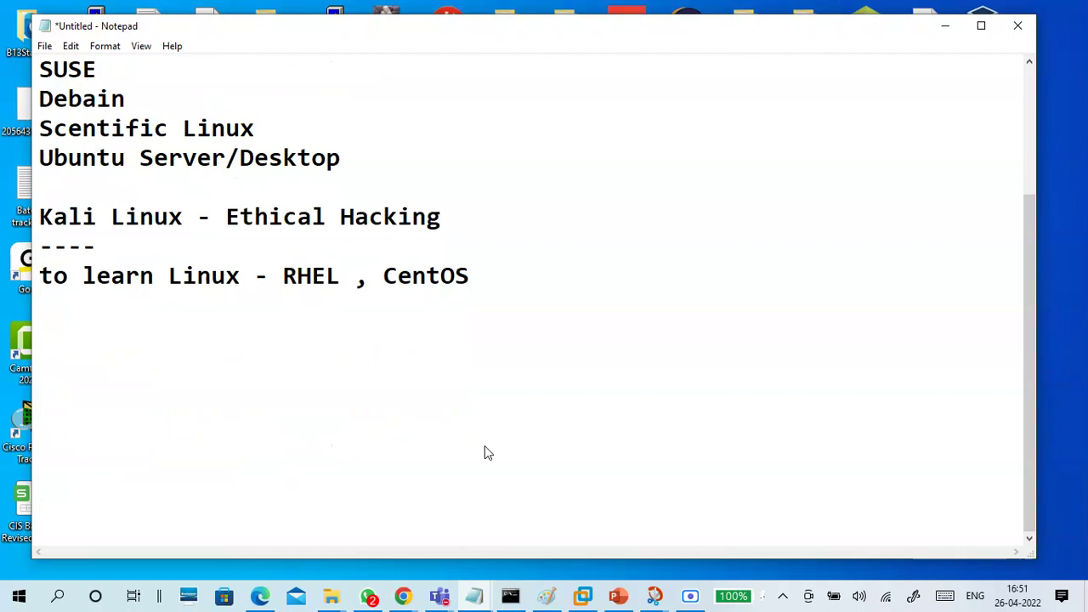
{"action": "key", "text": "Return"}
{"action": "key", "text": "Return"}
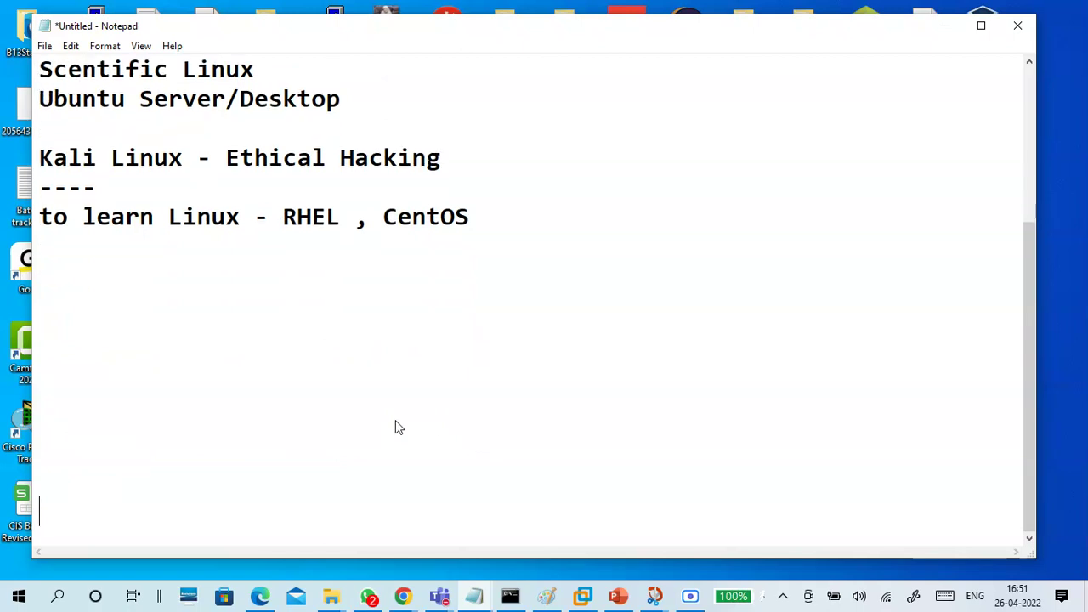
{"action": "key", "text": "Return"}
{"action": "key", "text": "Return"}
{"action": "left_click", "coordinate": [95, 209]}
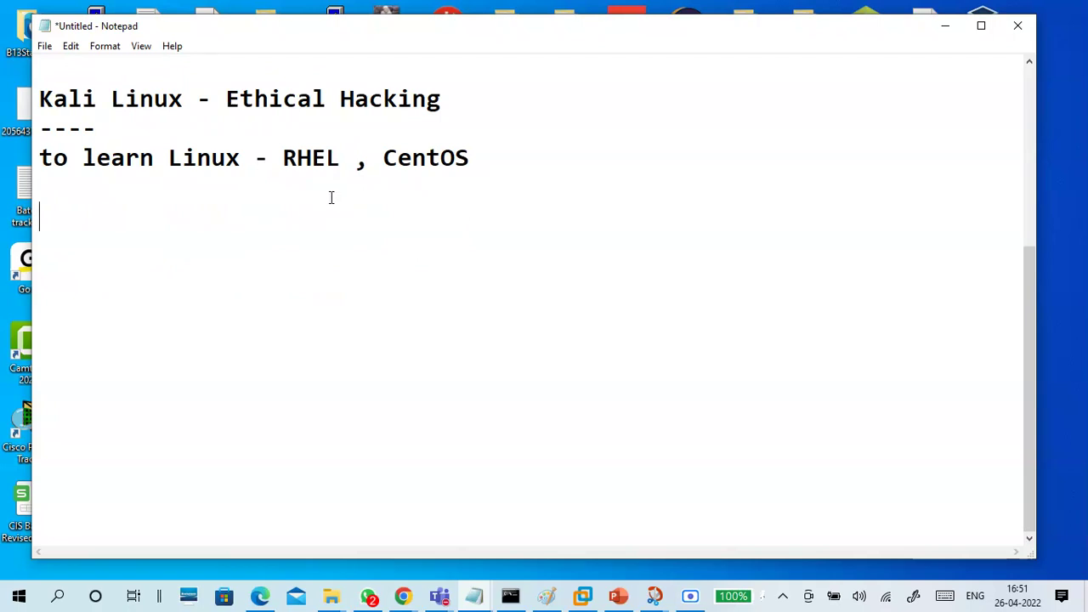
Highlight 'RHEL , CentOS' repeatedly to point out the distributions for learning
{"action": "left_click_drag", "start_coordinate": [281, 153], "coordinate": [487, 168]}
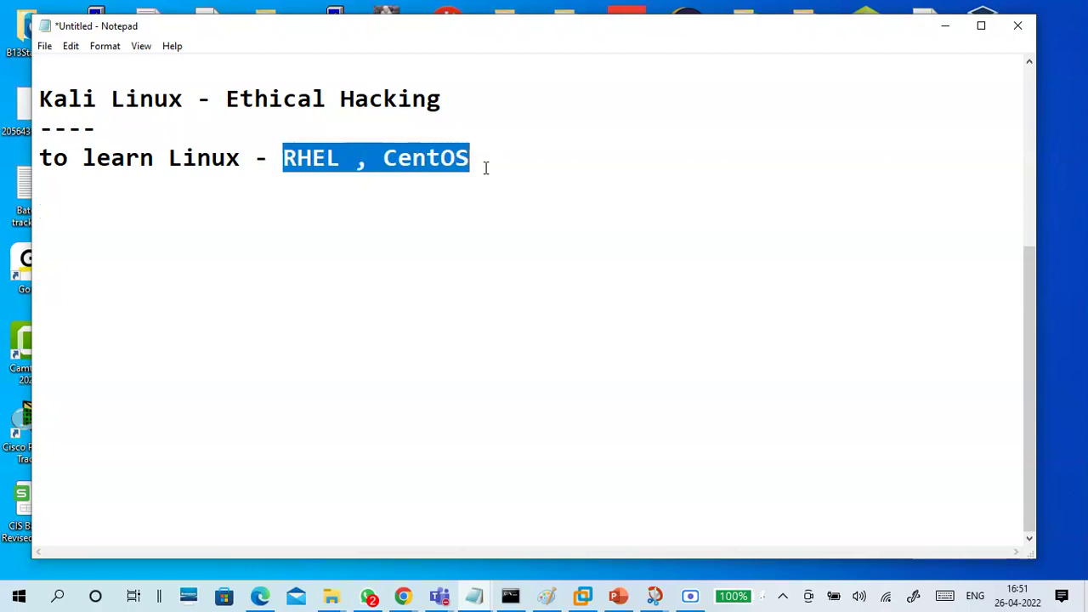
{"action": "left_click", "coordinate": [223, 211]}
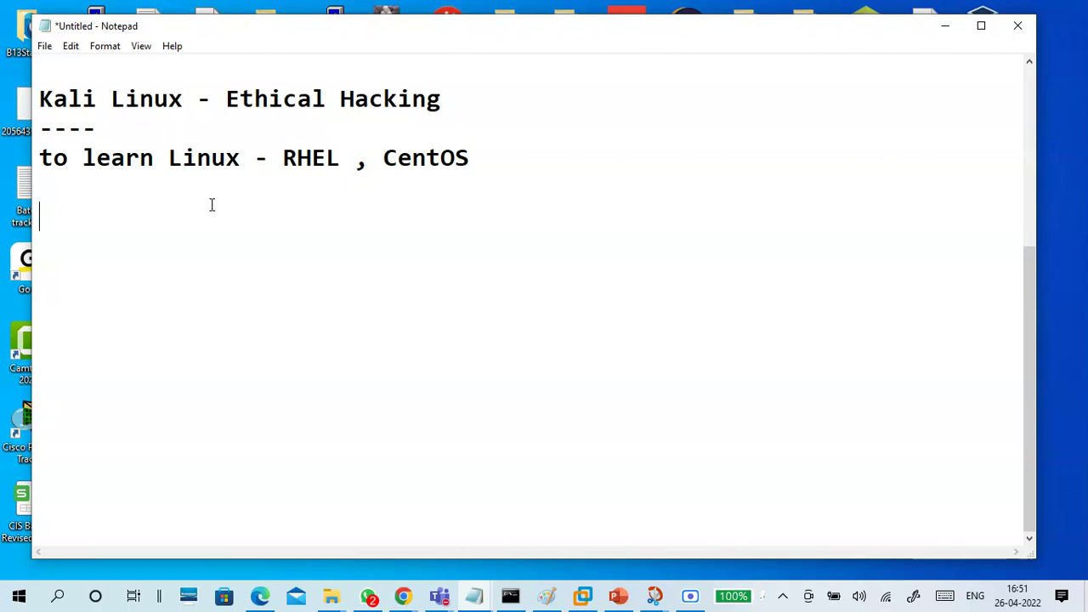
{"action": "left_click_drag", "start_coordinate": [281, 158], "coordinate": [340, 157]}
{"action": "left_click", "coordinate": [325, 185]}
{"action": "left_click", "coordinate": [284, 227]}
{"action": "left_click_drag", "start_coordinate": [284, 158], "coordinate": [471, 160]}
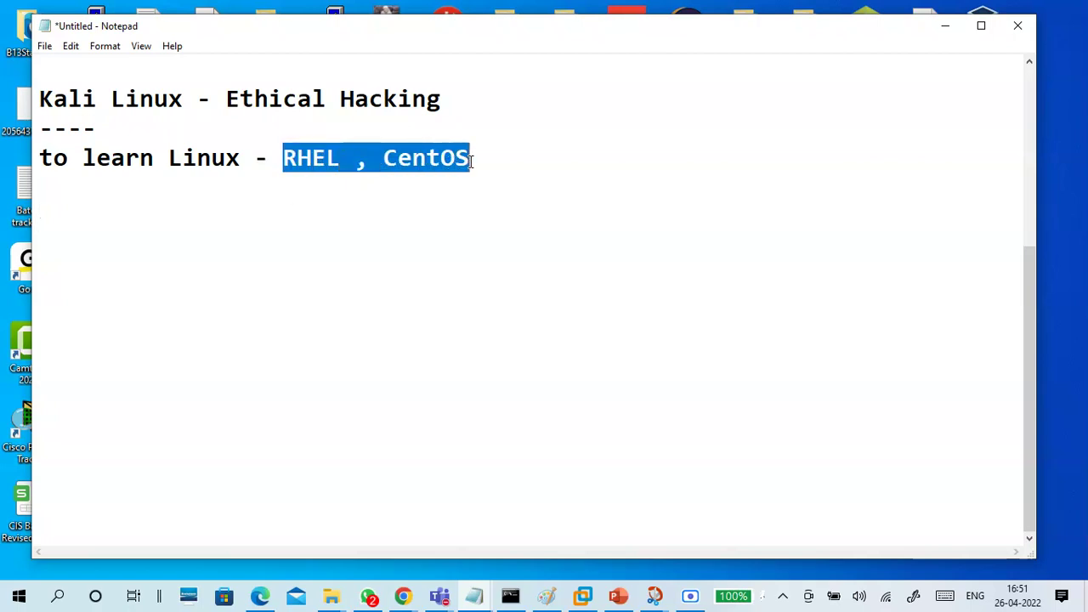
{"action": "left_click", "coordinate": [368, 202]}
{"action": "left_click_drag", "start_coordinate": [282, 158], "coordinate": [465, 169]}
{"action": "left_click", "coordinate": [396, 186]}
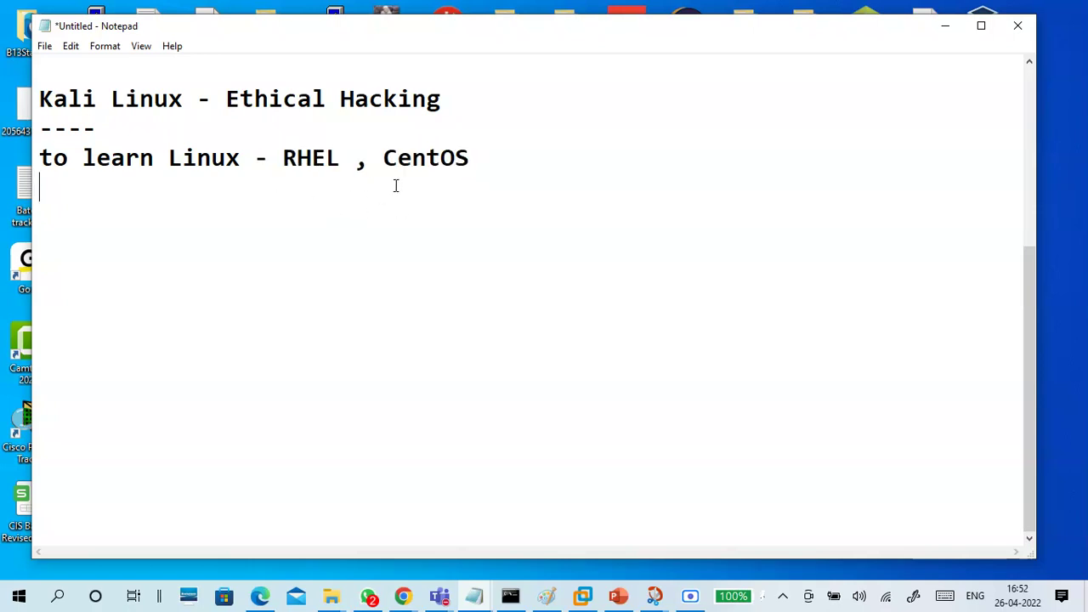
{"action": "left_click_drag", "start_coordinate": [283, 158], "coordinate": [470, 163]}
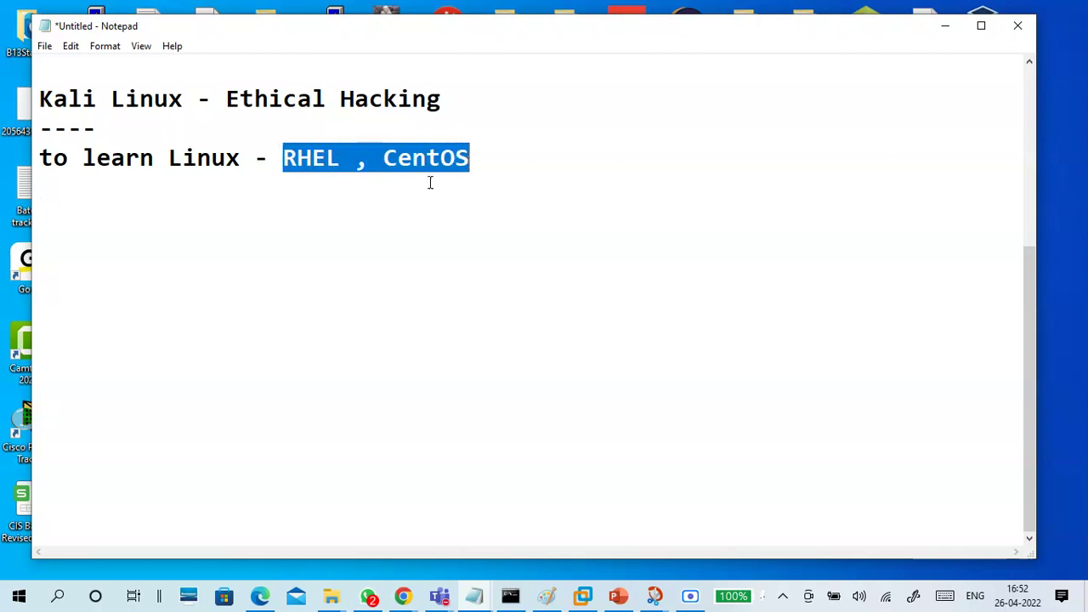
{"action": "left_click", "coordinate": [274, 208]}
Type the line 'RHEL by redhat -- oracle' below the learning note and start a new line
{"action": "type", "text": "RHEL by "}
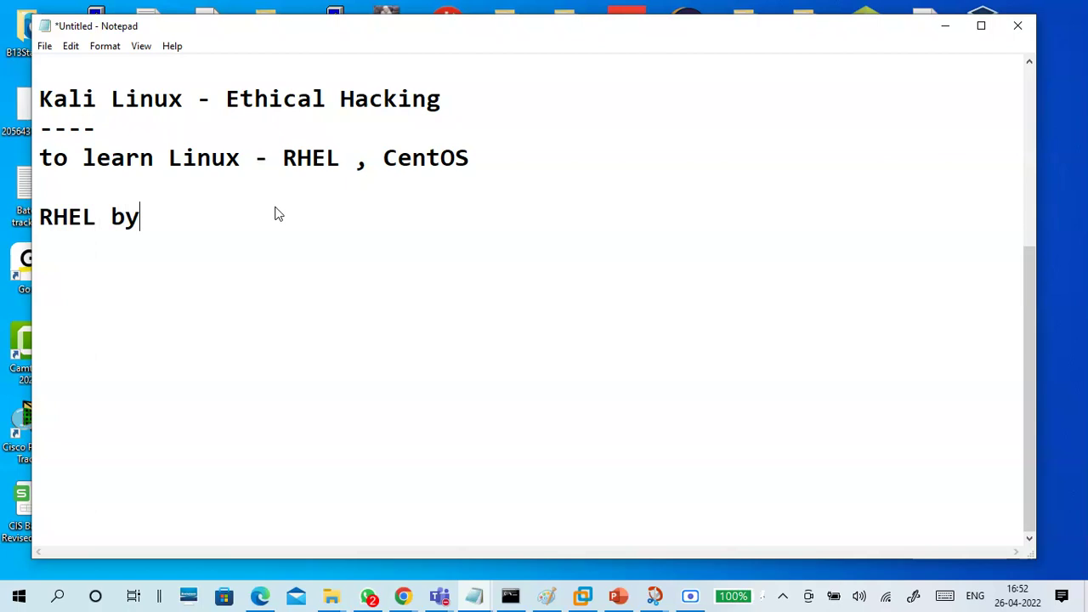
{"action": "type", "text": "redf"}
{"action": "key", "text": "BackSpace"}
{"action": "type", "text": "hat "}
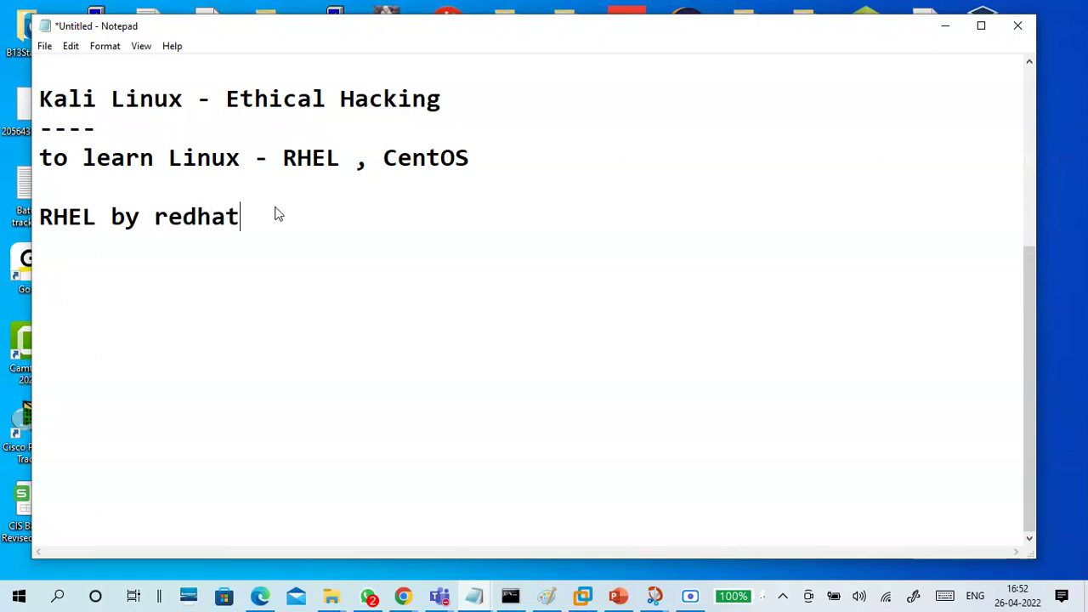
{"action": "type", "text": "- oracle"}
{"action": "left_click", "coordinate": [282, 218]}
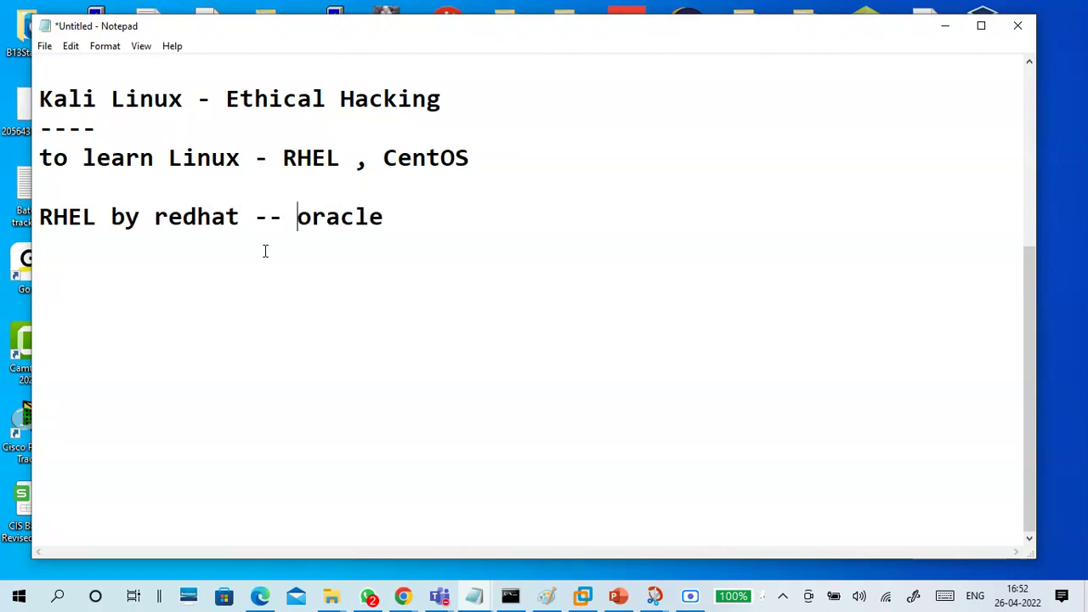
{"action": "left_click", "coordinate": [264, 251]}
{"action": "key", "text": "Return"}
{"action": "key", "text": "Return"}
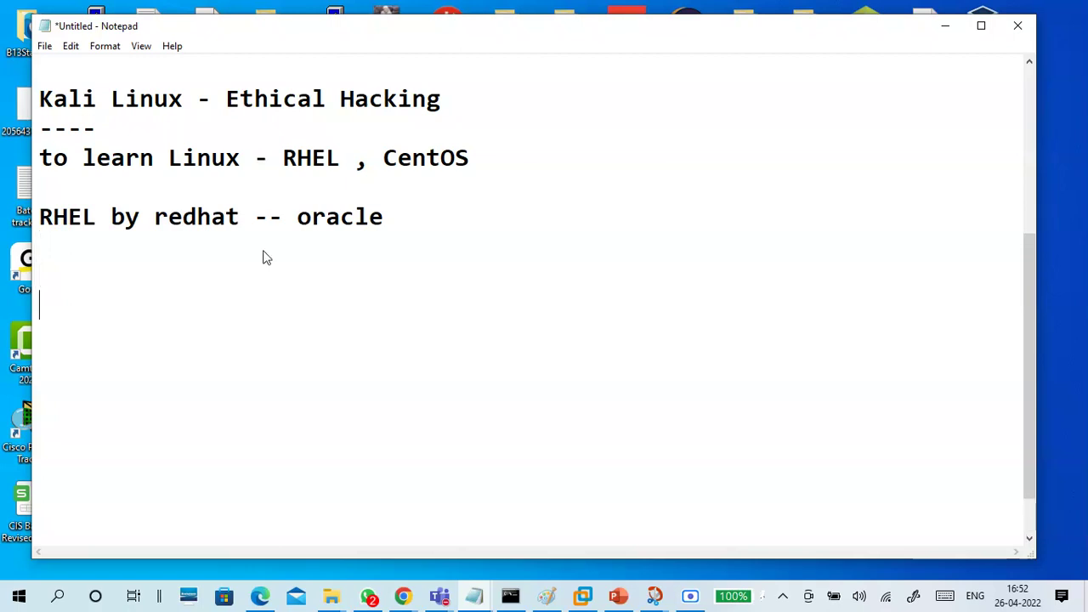
{"action": "key", "text": "BackSpace"}
{"action": "key", "text": "BackSpace"}
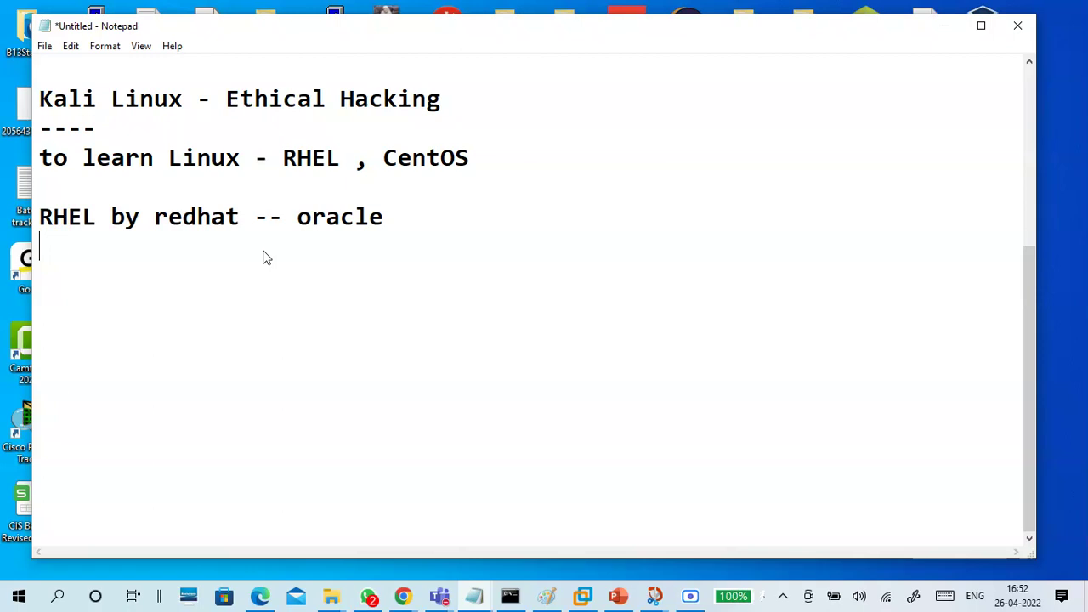
{"action": "key", "text": "Return"}
Delete the RHEL by redhat line and type 'CentOS 7' with a new line below
{"action": "key", "text": "BackSpace"}
{"action": "key", "text": "BackSpace"}
{"action": "key", "text": "BackSpace"}
{"action": "key", "text": "BackSpace"}
{"action": "key", "text": "BackSpace"}
{"action": "key", "text": "BackSpace"}
{"action": "key", "text": "BackSpace"}
{"action": "key", "text": "BackSpace"}
{"action": "key", "text": "BackSpace"}
{"action": "key", "text": "BackSpace"}
{"action": "key", "text": "BackSpace"}
{"action": "key", "text": "BackSpace"}
{"action": "key", "text": "BackSpace"}
{"action": "key", "text": "BackSpace"}
{"action": "key", "text": "BackSpace"}
{"action": "key", "text": "BackSpace"}
{"action": "key", "text": "BackSpace"}
{"action": "key", "text": "BackSpace"}
{"action": "key", "text": "BackSpace"}
{"action": "key", "text": "BackSpace"}
{"action": "key", "text": "BackSpace"}
{"action": "key", "text": "BackSpace"}
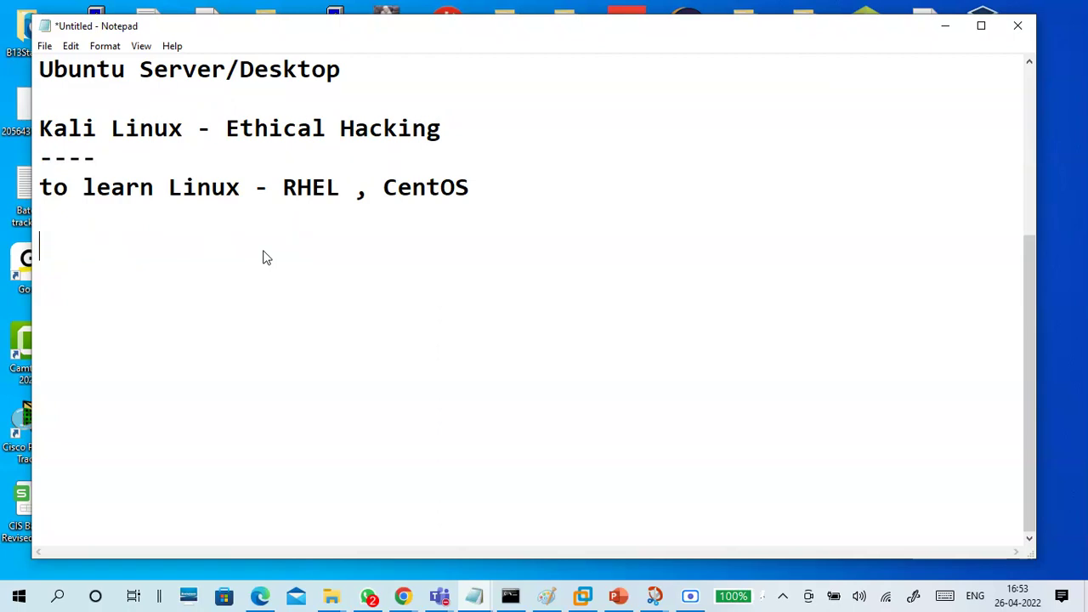
{"action": "type", "text": "Cento"}
{"action": "key", "text": "BackSpace"}
{"action": "type", "text": "OS "}
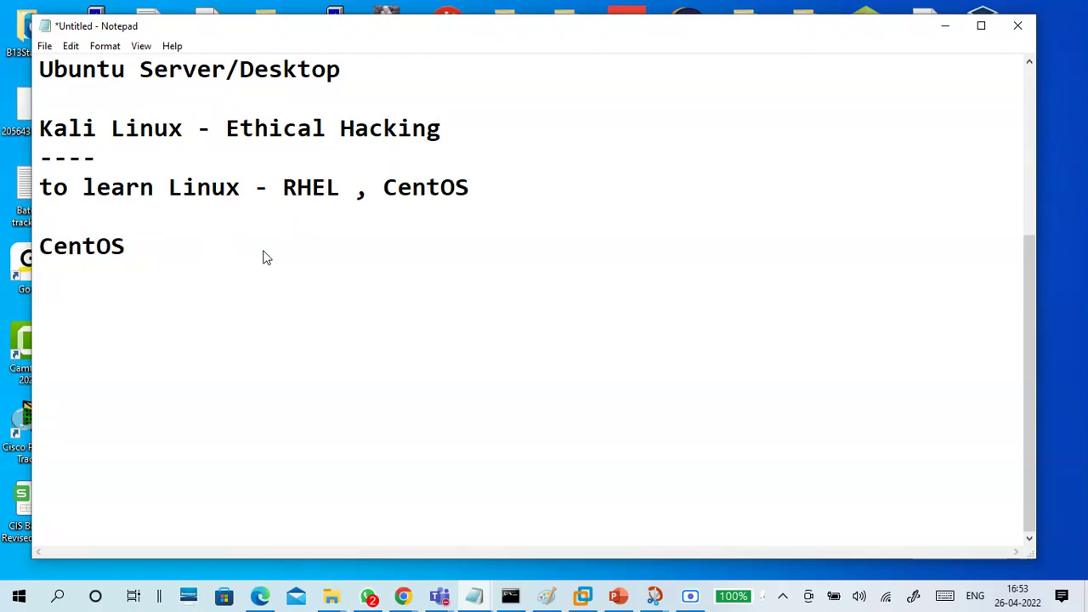
{"action": "type", "text": "-"}
{"action": "key", "text": "BackSpace"}
{"action": "type", "text": "7"}
{"action": "key", "text": "Return"}
{"action": "key", "text": "Return"}
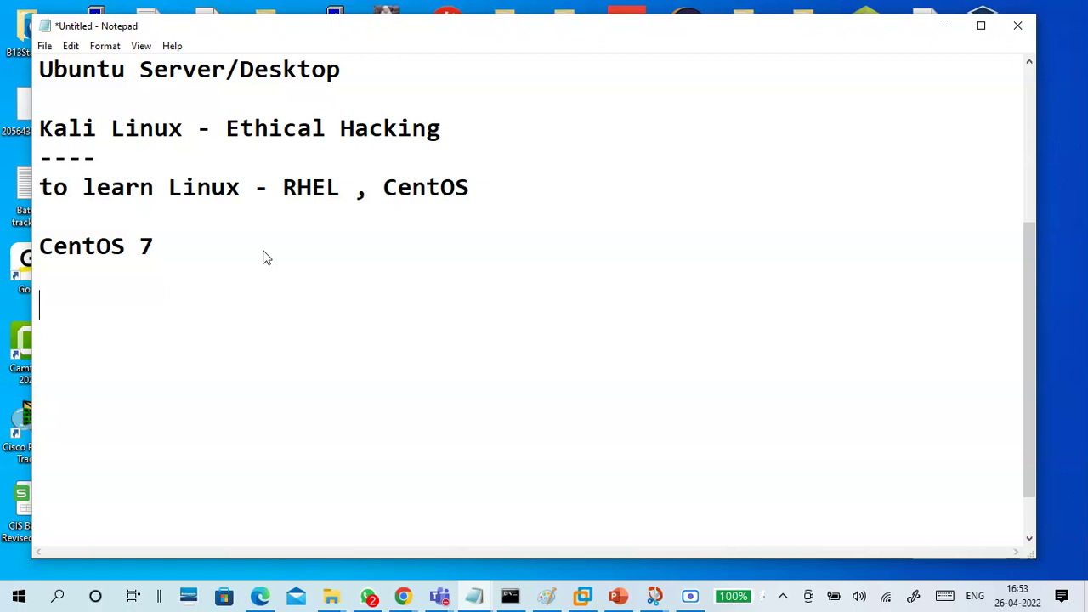
{"action": "key", "text": "BackSpace"}
{"action": "key", "text": "Return"}
Highlight the CentOS 7 heading for emphasis
{"action": "scroll", "coordinate": [245, 312], "scroll_direction": "up", "scroll_amount": 3}
{"action": "scroll", "coordinate": [245, 310], "scroll_direction": "down", "scroll_amount": 4}
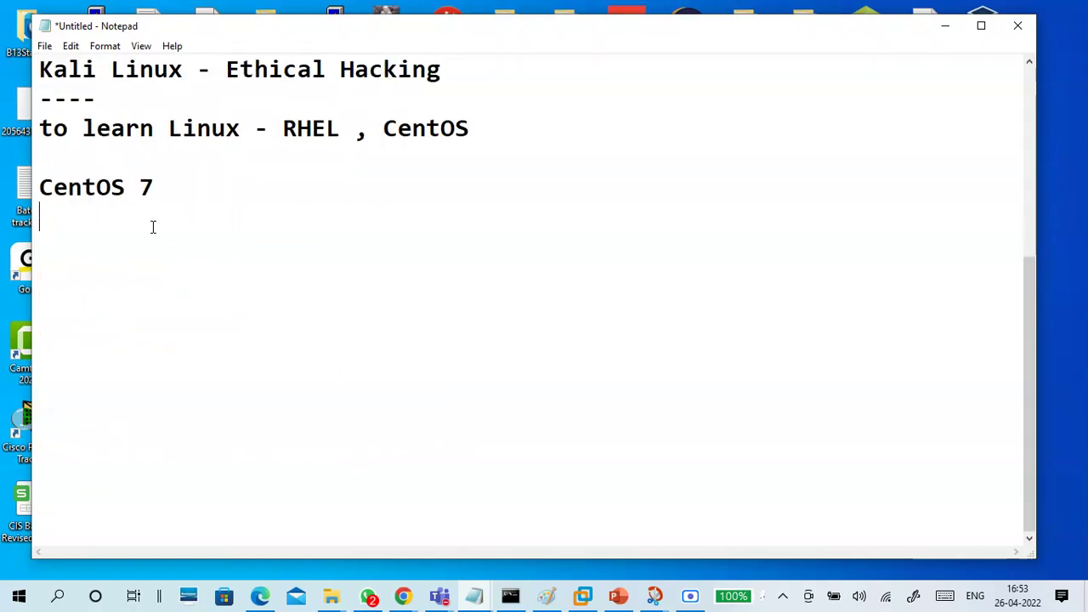
{"action": "left_click_drag", "start_coordinate": [161, 185], "coordinate": [34, 194]}
{"action": "left_click", "coordinate": [66, 221]}
{"action": "left_click", "coordinate": [405, 597]}
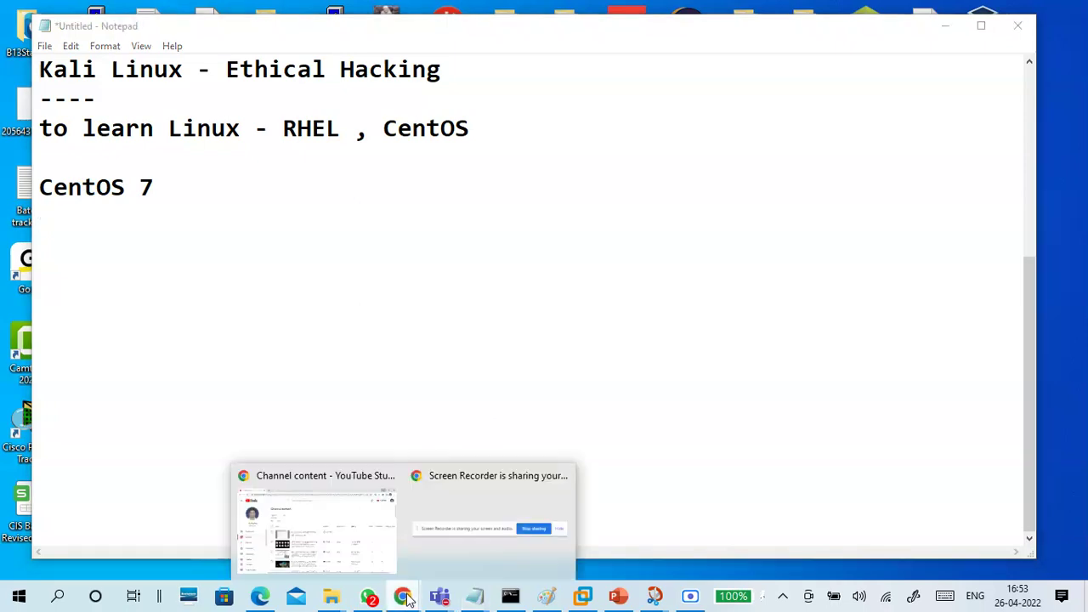
Search Google for 'centos 7 download' in a new Chrome tab
{"action": "left_click", "coordinate": [363, 537]}
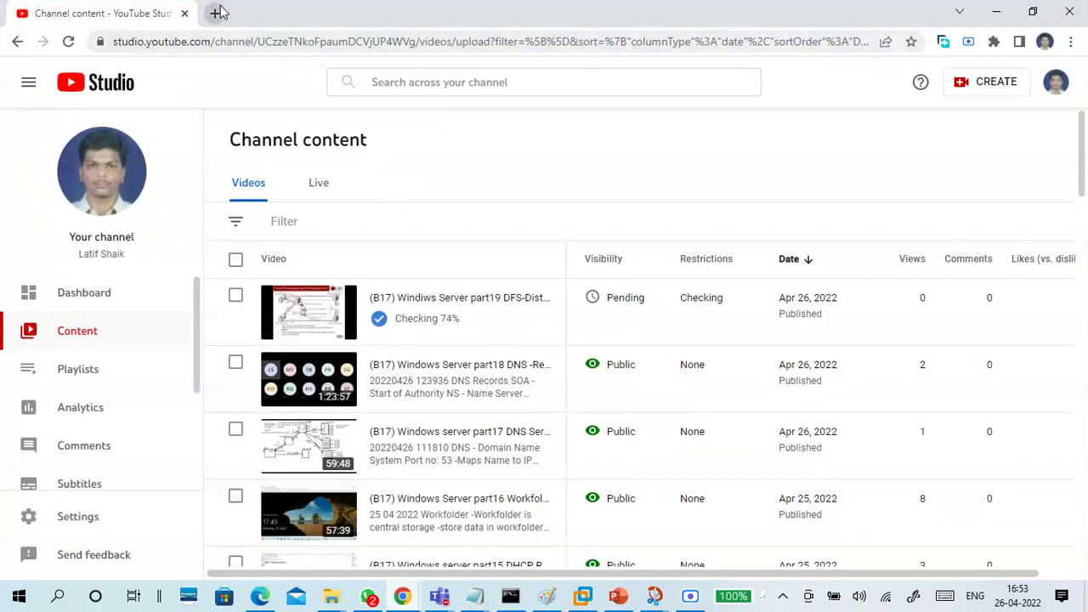
{"action": "left_click", "coordinate": [218, 13]}
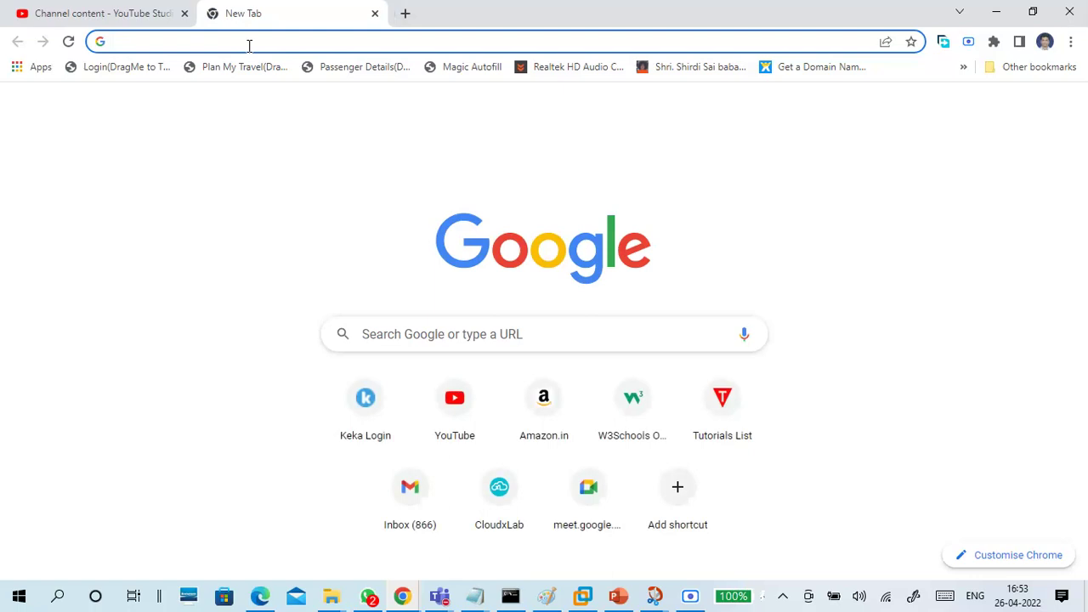
{"action": "left_click", "coordinate": [249, 45]}
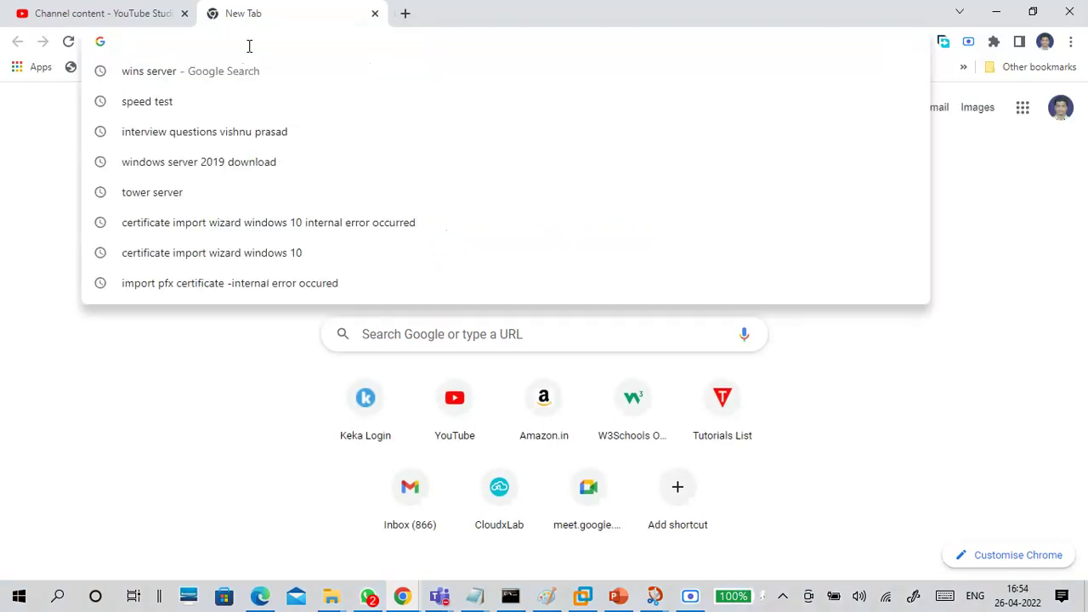
{"action": "type", "text": "centi"}
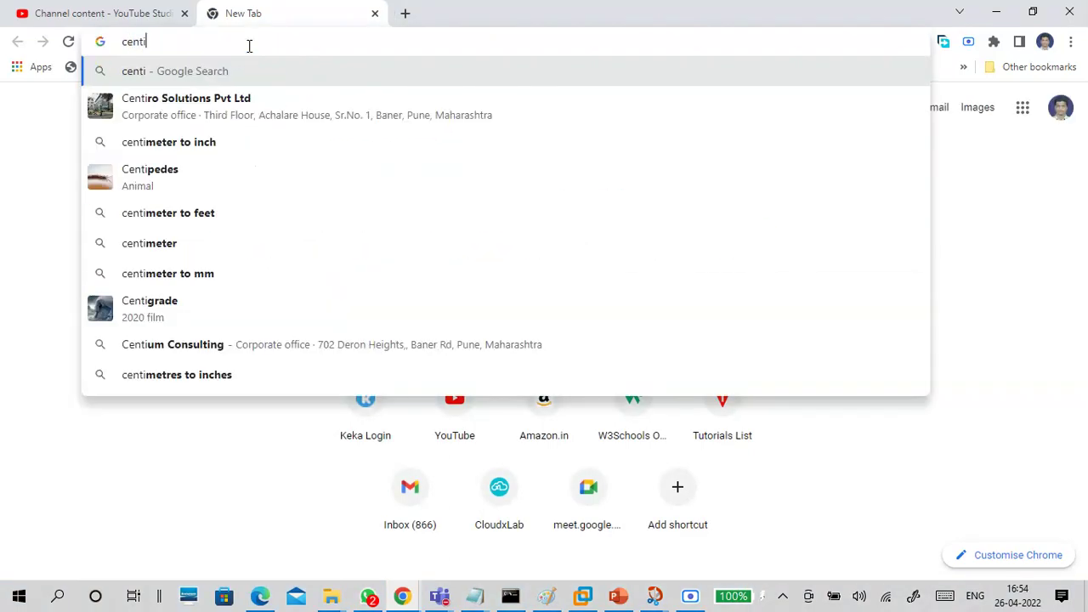
{"action": "key", "text": "BackSpace"}
{"action": "type", "text": "os "}
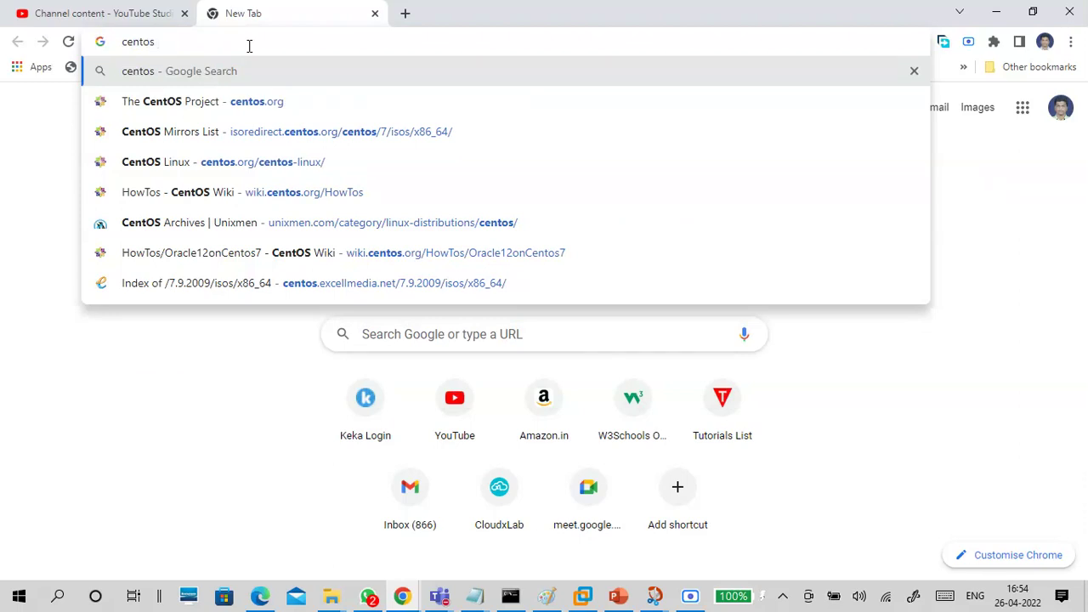
{"action": "type", "text": "7"}
{"action": "key", "text": "Down"}
{"action": "key", "text": "Down"}
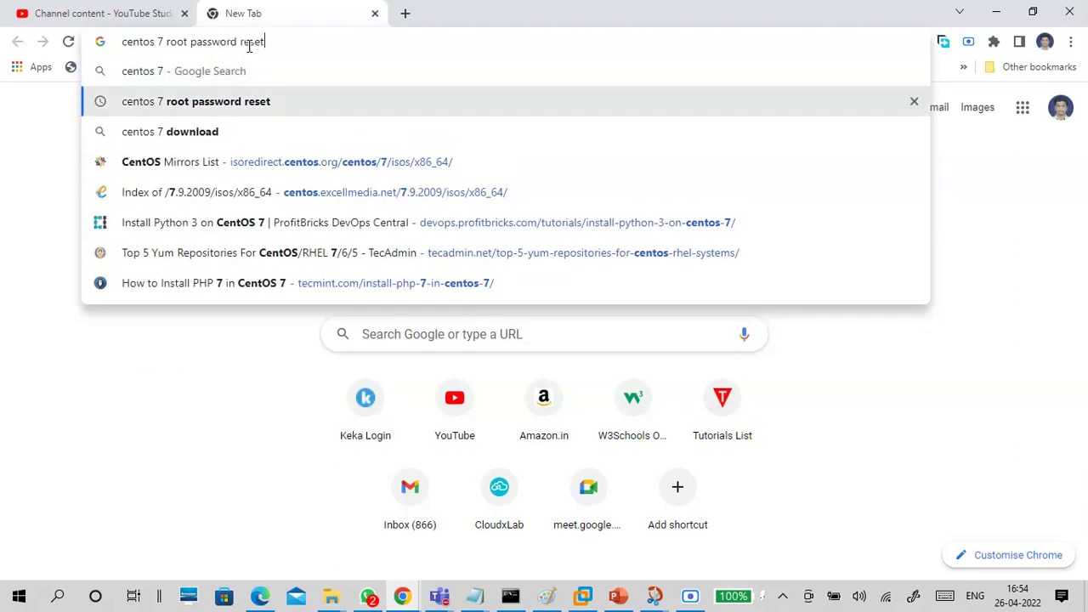
{"action": "key", "text": "Return"}
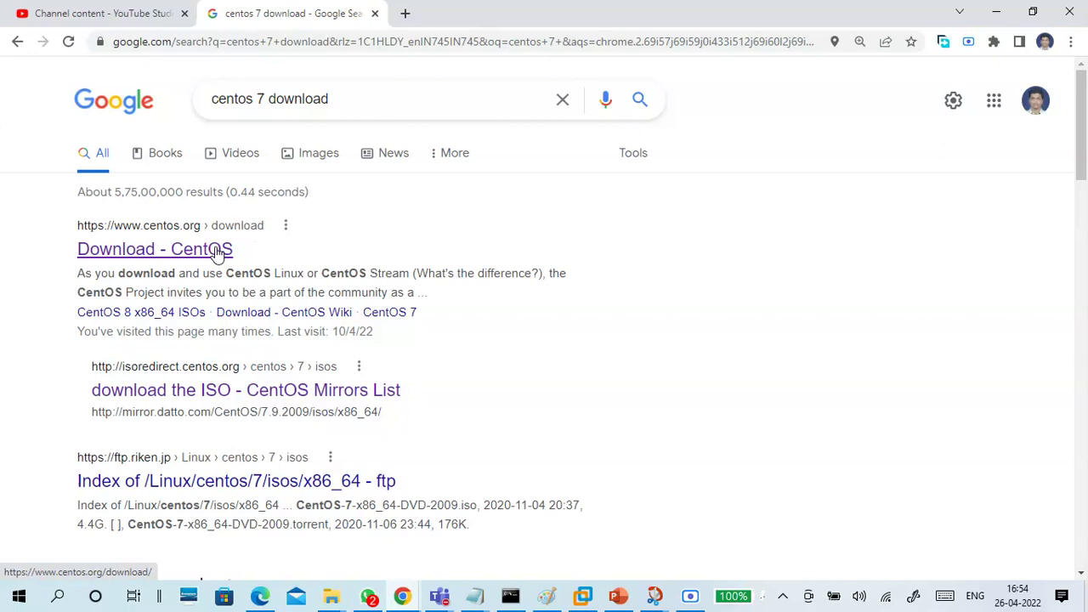
Open the official CentOS download page and show the CentOS Linux 7-2009 downloads
{"action": "left_click", "coordinate": [217, 249]}
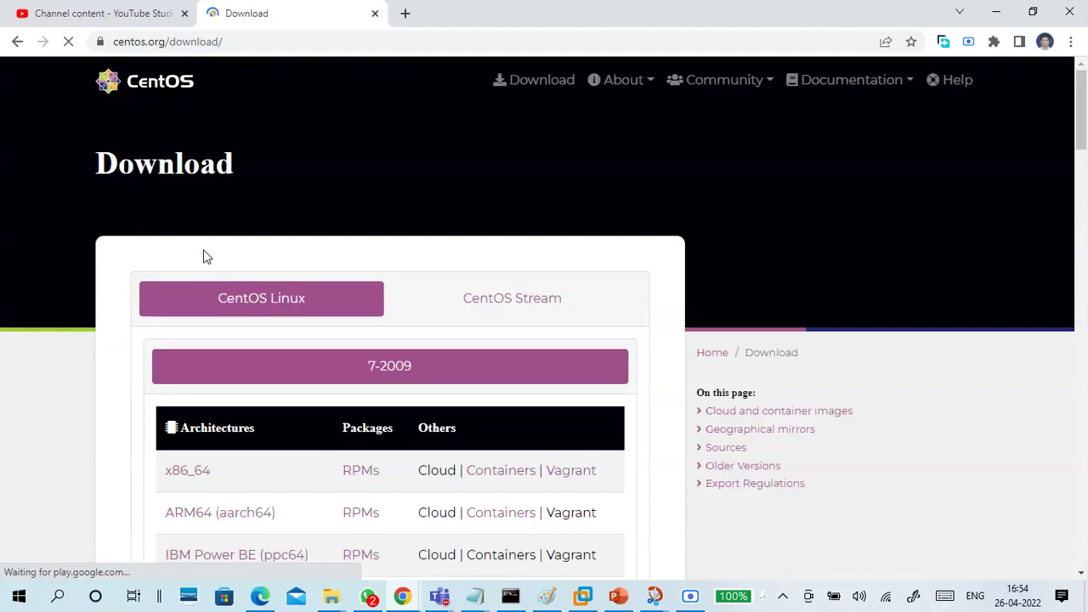
{"action": "scroll", "coordinate": [270, 179], "scroll_direction": "down", "scroll_amount": 1}
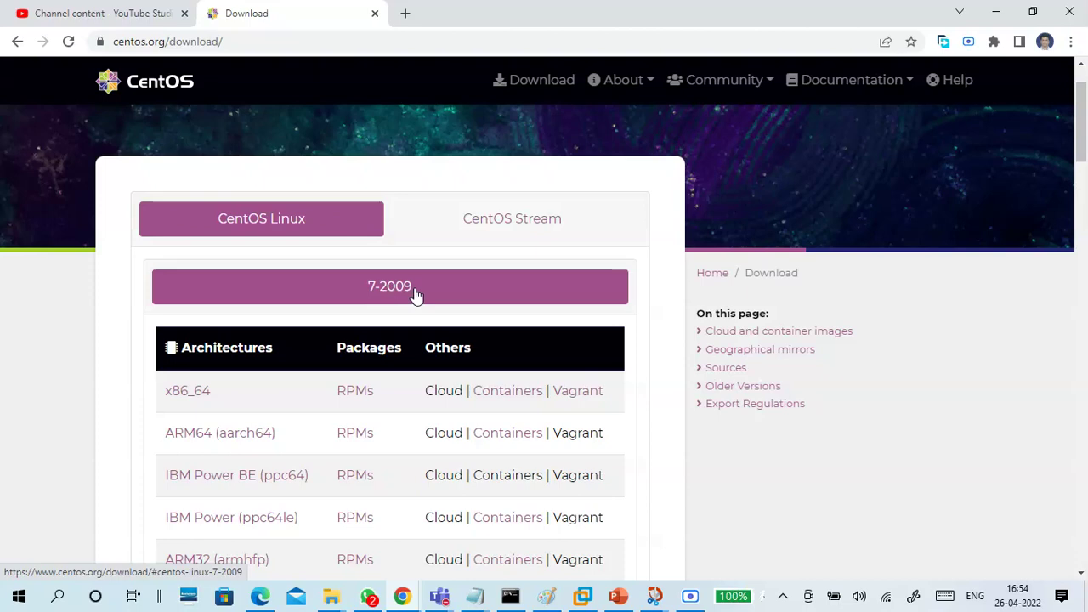
{"action": "left_click", "coordinate": [526, 83]}
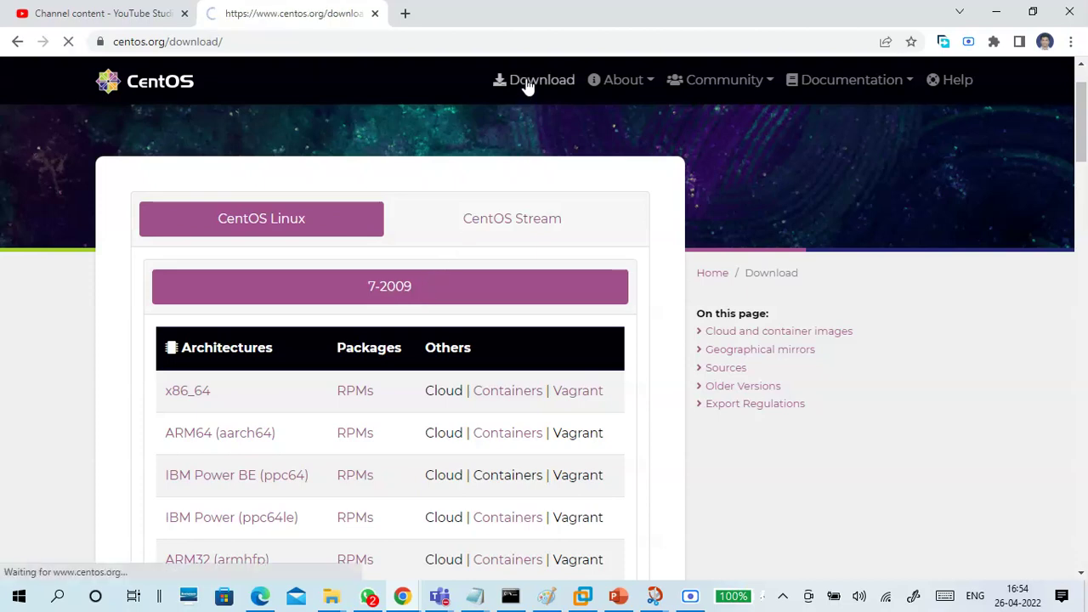
{"action": "scroll", "coordinate": [426, 170], "scroll_direction": "down", "scroll_amount": 2}
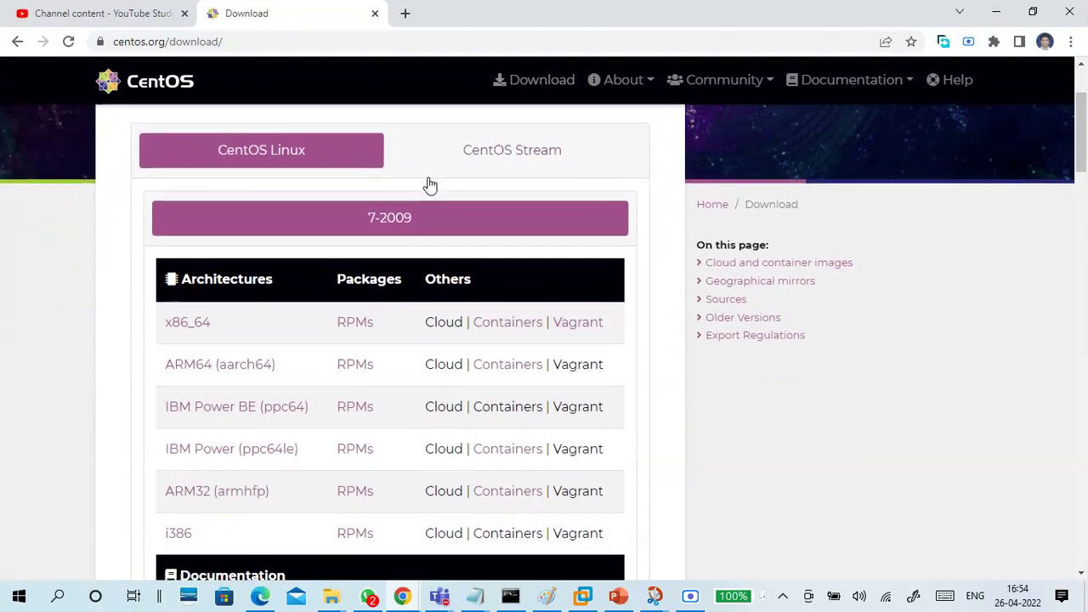
{"action": "left_click", "coordinate": [510, 138]}
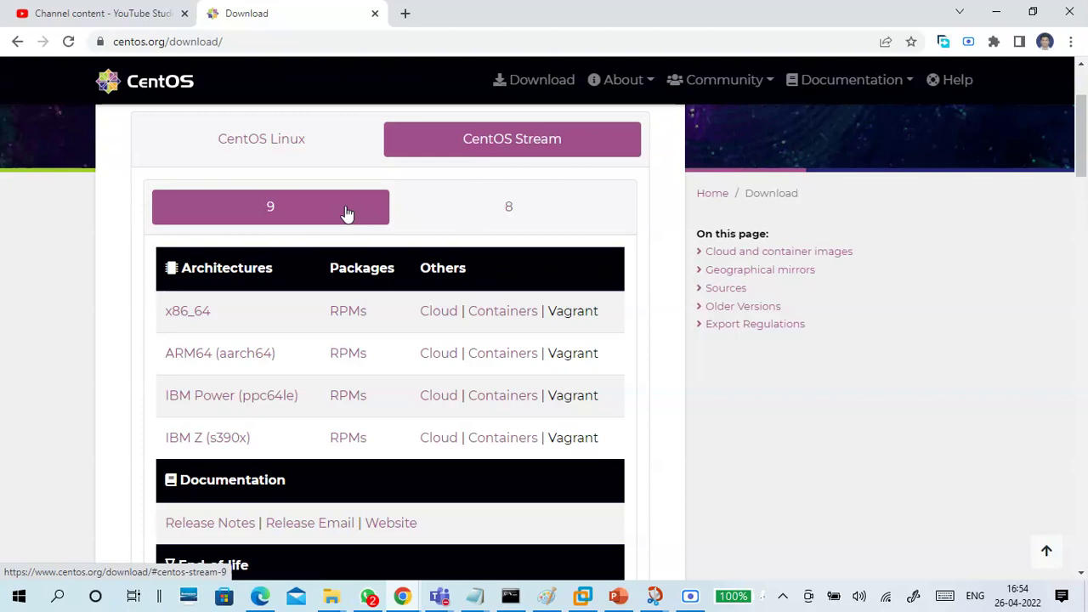
{"action": "left_click", "coordinate": [311, 144]}
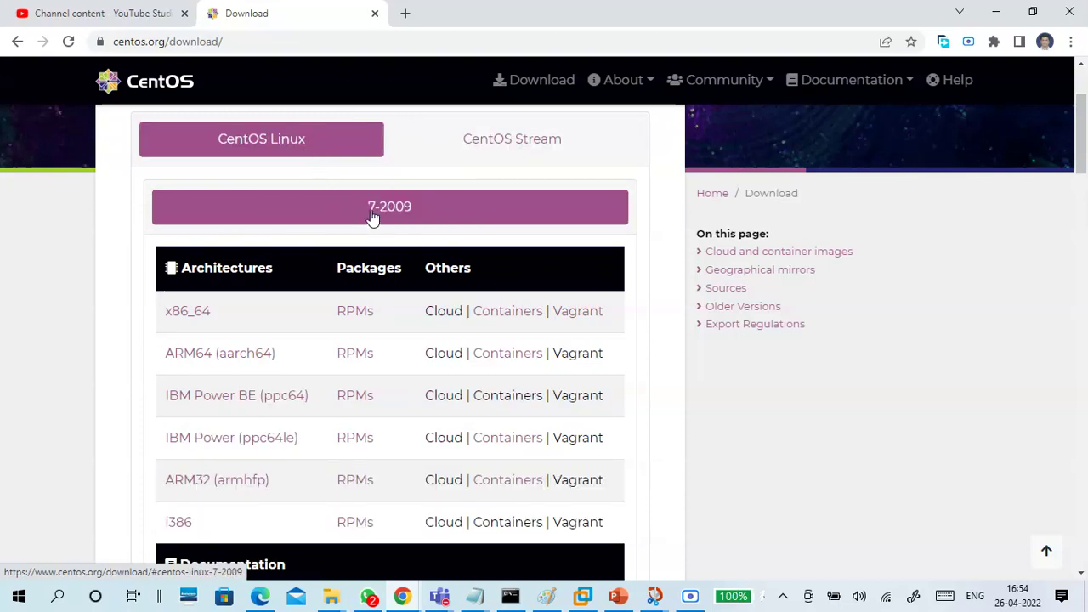
Look over the 7-2009 package list and highlight the end-of-life date text
{"action": "scroll", "coordinate": [306, 333], "scroll_direction": "down", "scroll_amount": 12}
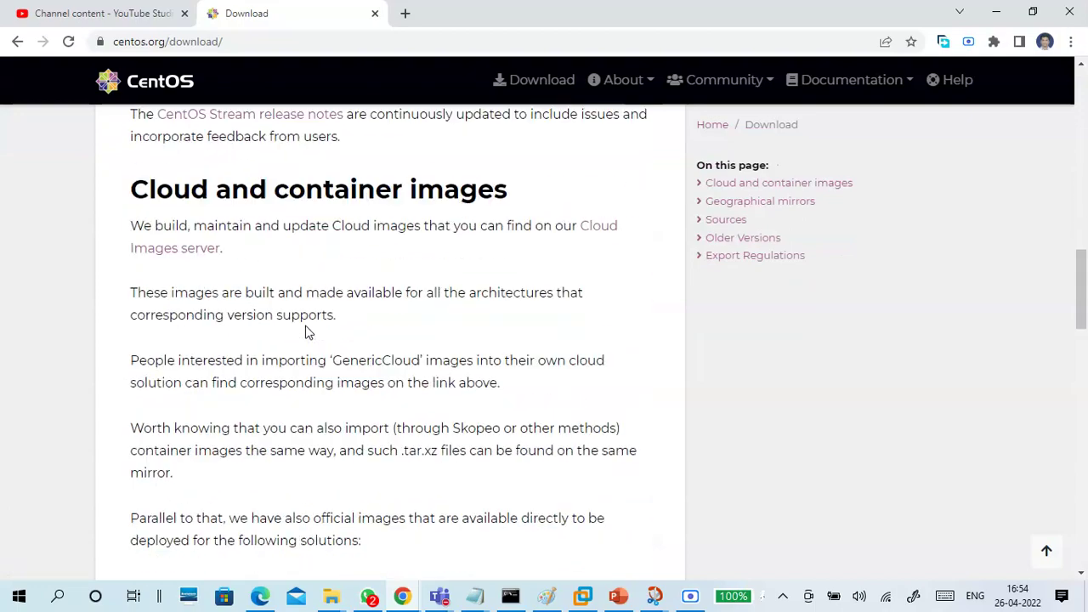
{"action": "scroll", "coordinate": [306, 333], "scroll_direction": "up", "scroll_amount": 10}
{"action": "scroll", "coordinate": [304, 328], "scroll_direction": "down", "scroll_amount": 1}
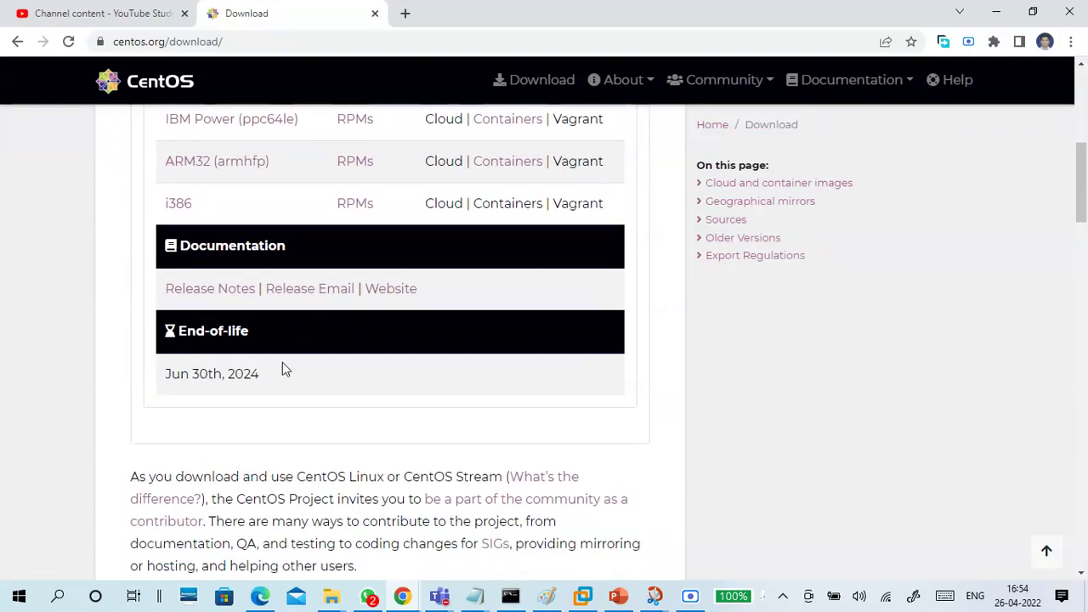
{"action": "left_click_drag", "start_coordinate": [264, 371], "coordinate": [167, 381]}
{"action": "scroll", "coordinate": [311, 372], "scroll_direction": "up", "scroll_amount": 3}
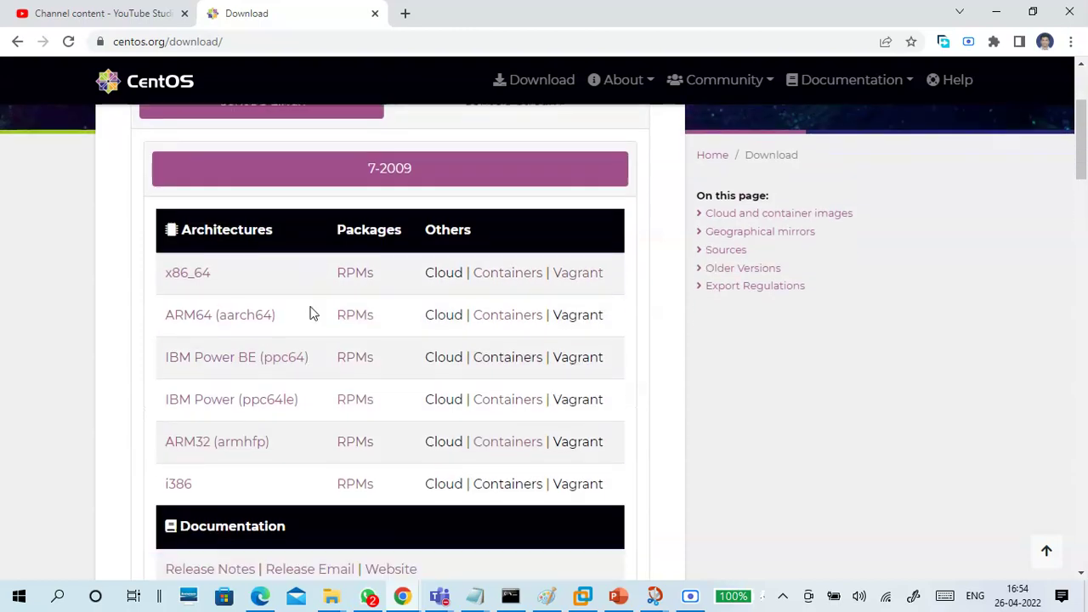
{"action": "scroll", "coordinate": [311, 314], "scroll_direction": "down", "scroll_amount": 3}
{"action": "left_click_drag", "start_coordinate": [260, 459], "coordinate": [337, 461]}
{"action": "scroll", "coordinate": [342, 447], "scroll_direction": "up", "scroll_amount": 3}
{"action": "scroll", "coordinate": [311, 209], "scroll_direction": "up", "scroll_amount": 1}
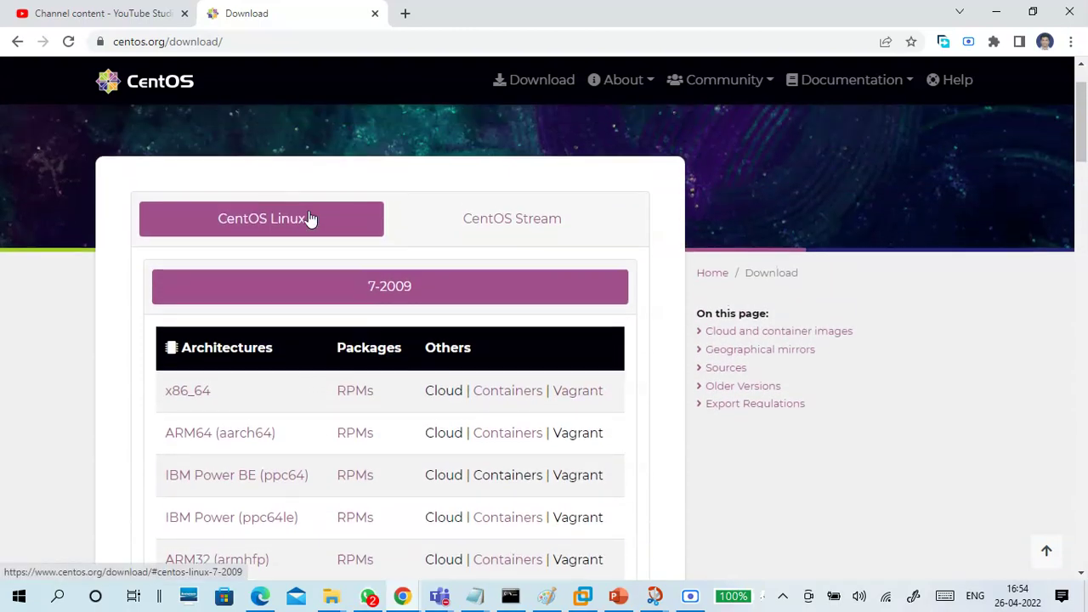
{"action": "scroll", "coordinate": [315, 231], "scroll_direction": "down", "scroll_amount": 3}
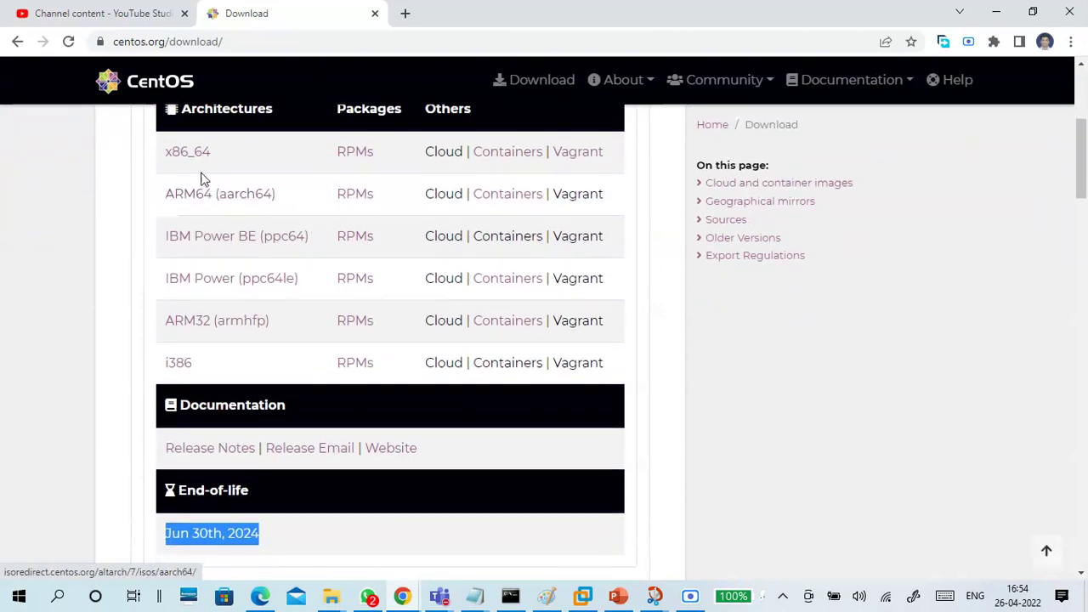
{"action": "scroll", "coordinate": [324, 238], "scroll_direction": "up", "scroll_amount": 4}
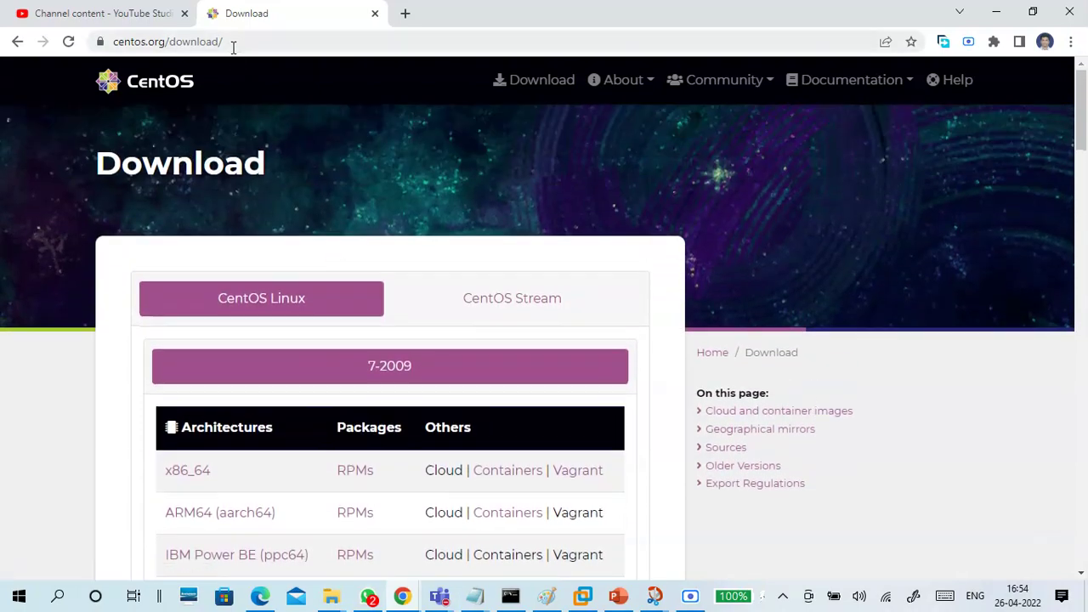
Copy the download page address and paste it into the notes under CentOS 7
{"action": "left_click", "coordinate": [233, 45]}
{"action": "key", "text": "ctrl+c"}
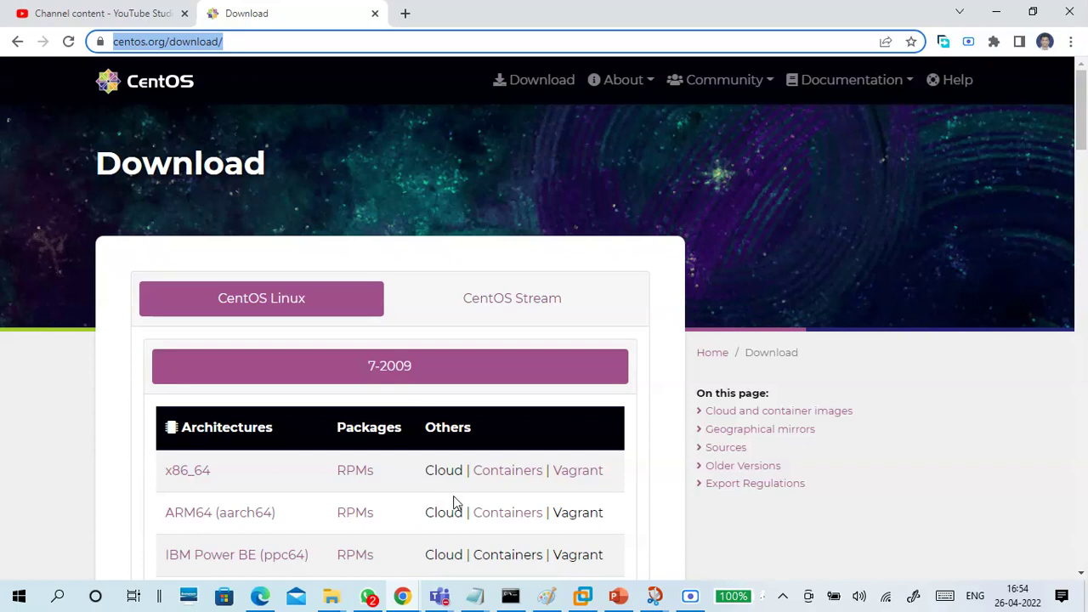
{"action": "mouse_move", "coordinate": [474, 595]}
{"action": "left_click", "coordinate": [612, 536]}
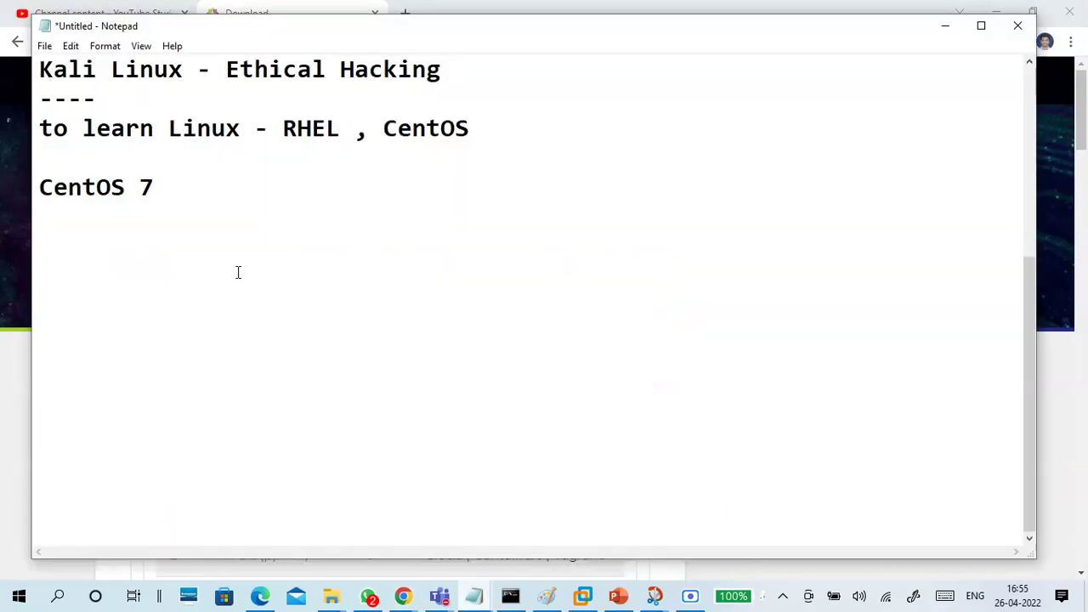
{"action": "key", "text": "ctrl+v"}
{"action": "key", "text": "Return"}
{"action": "key", "text": "Return"}
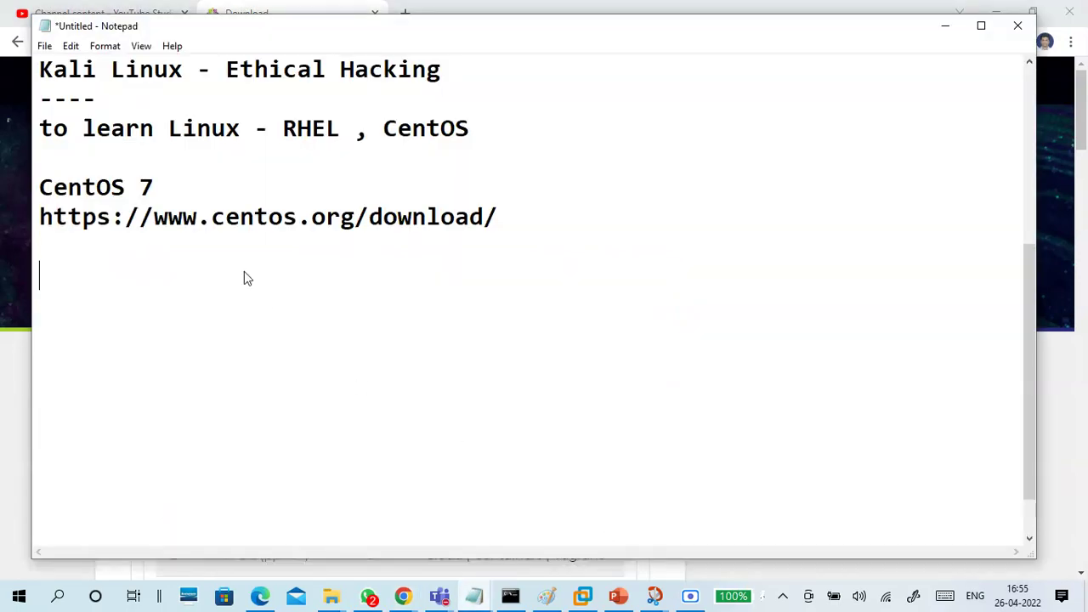
{"action": "left_click", "coordinate": [946, 25]}
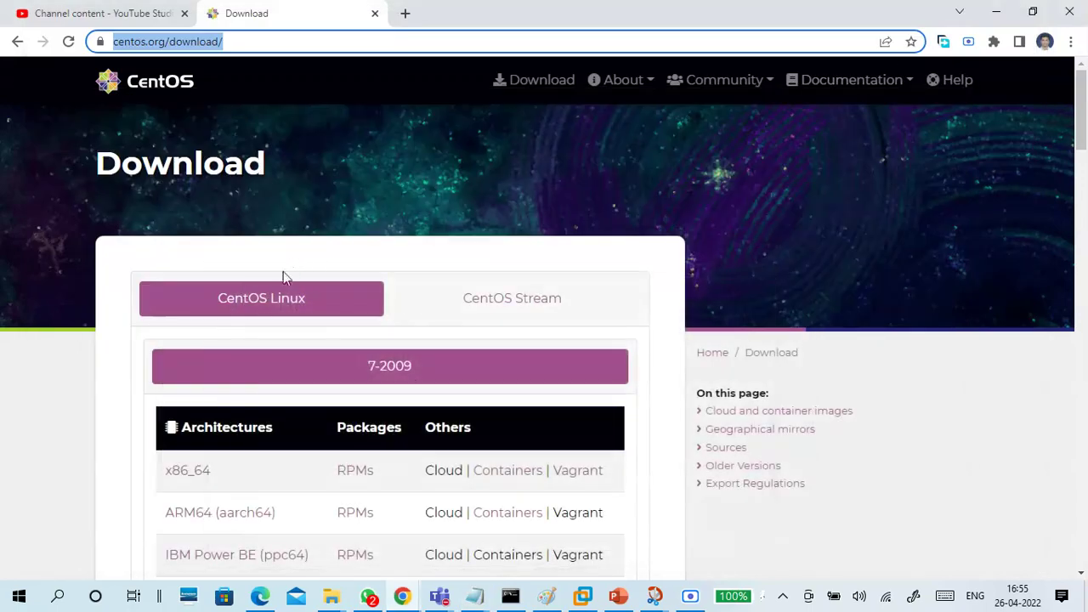
{"action": "scroll", "coordinate": [272, 308], "scroll_direction": "down", "scroll_amount": 2}
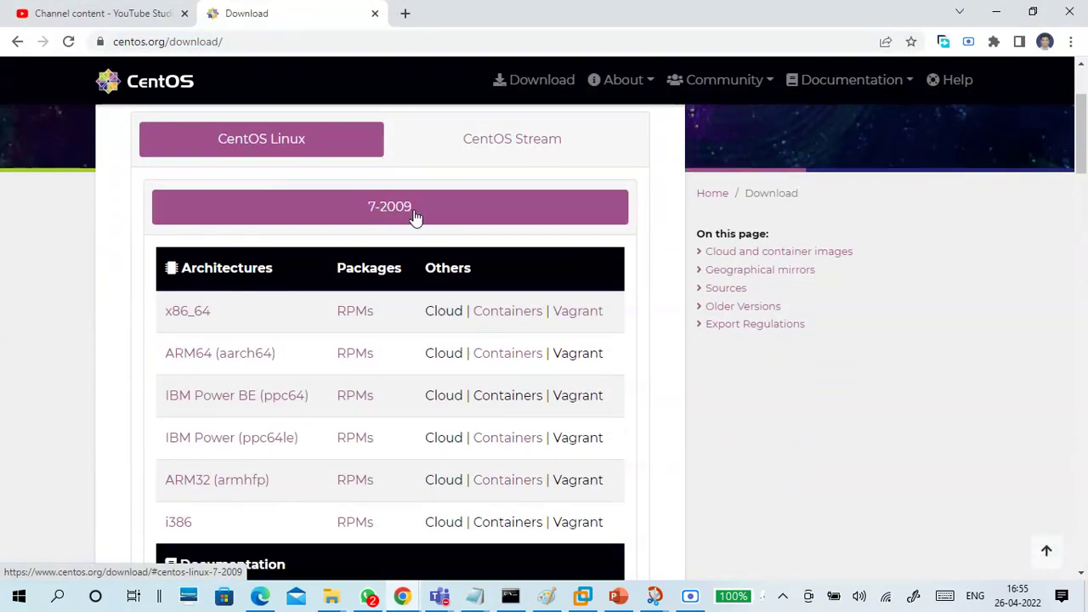
{"action": "scroll", "coordinate": [255, 298], "scroll_direction": "down", "scroll_amount": 1}
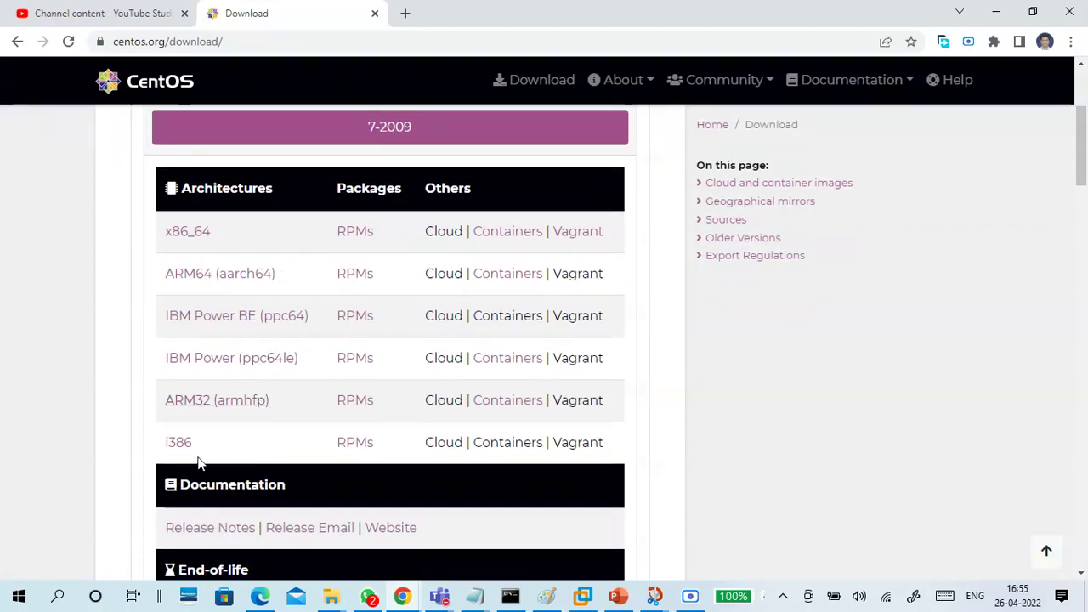
{"action": "left_click_drag", "start_coordinate": [192, 444], "coordinate": [162, 446]}
{"action": "left_click_drag", "start_coordinate": [227, 239], "coordinate": [159, 249]}
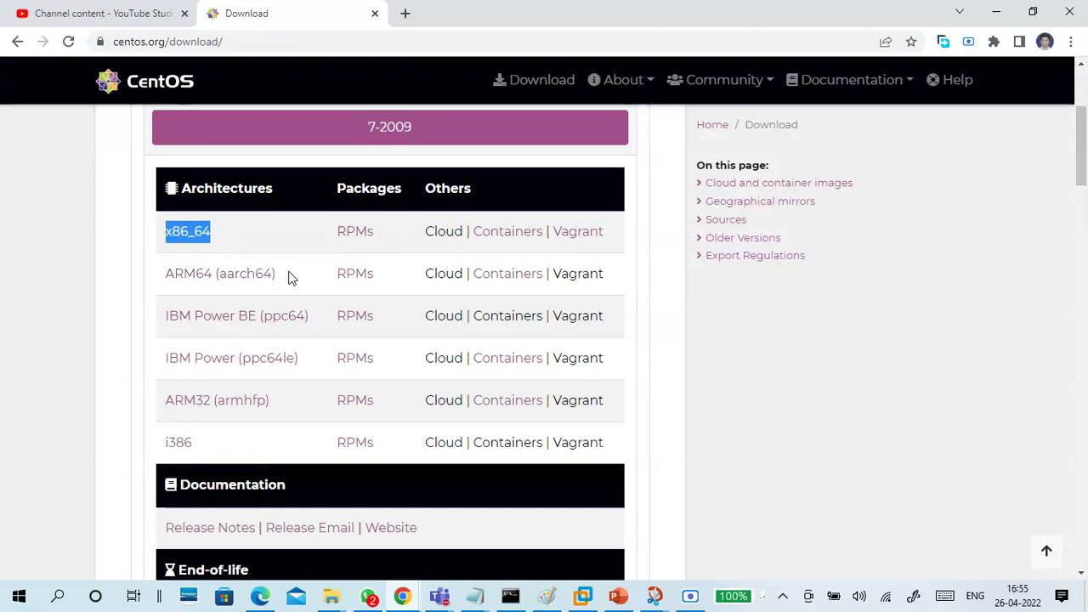
{"action": "left_click_drag", "start_coordinate": [289, 278], "coordinate": [195, 289]}
{"action": "left_click", "coordinate": [155, 286]}
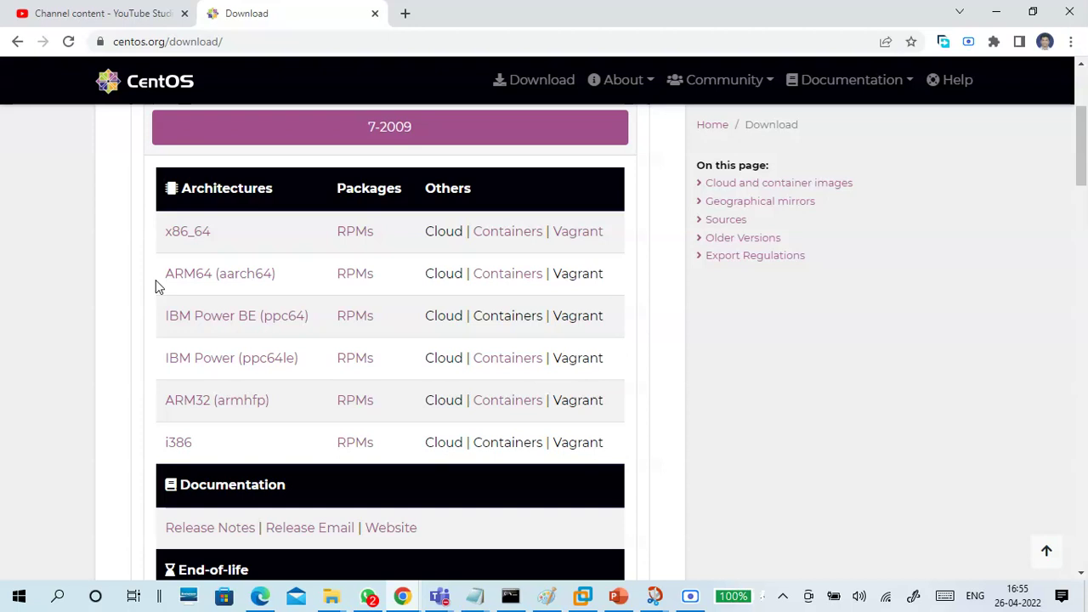
{"action": "left_click_drag", "start_coordinate": [281, 280], "coordinate": [167, 287]}
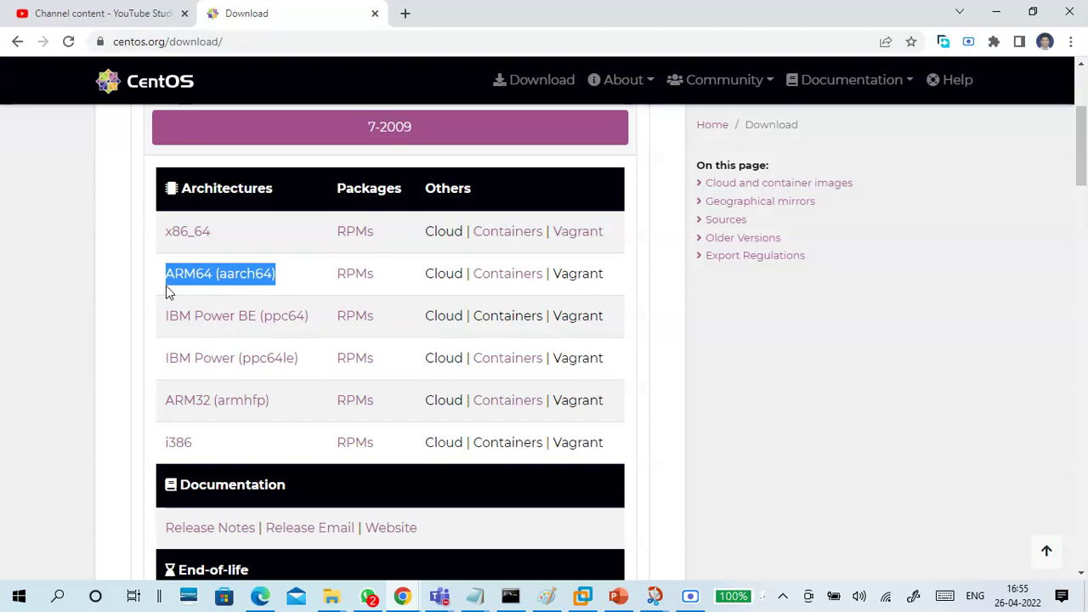
{"action": "left_click", "coordinate": [157, 289]}
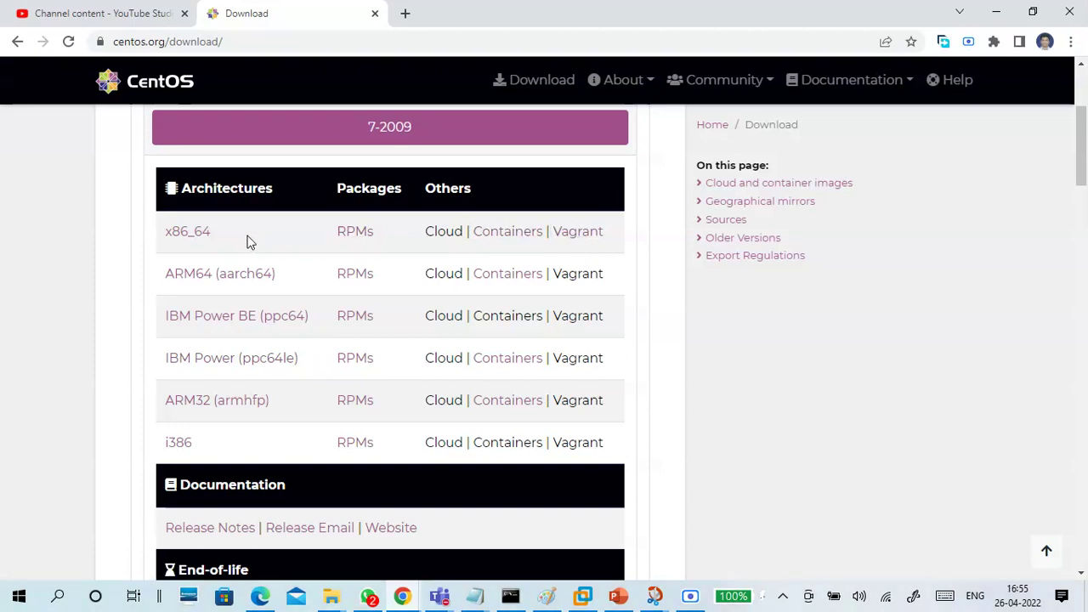
Open the x86_64 download link in a new tab showing the CentOS mirrors list
{"action": "right_click", "coordinate": [197, 241]}
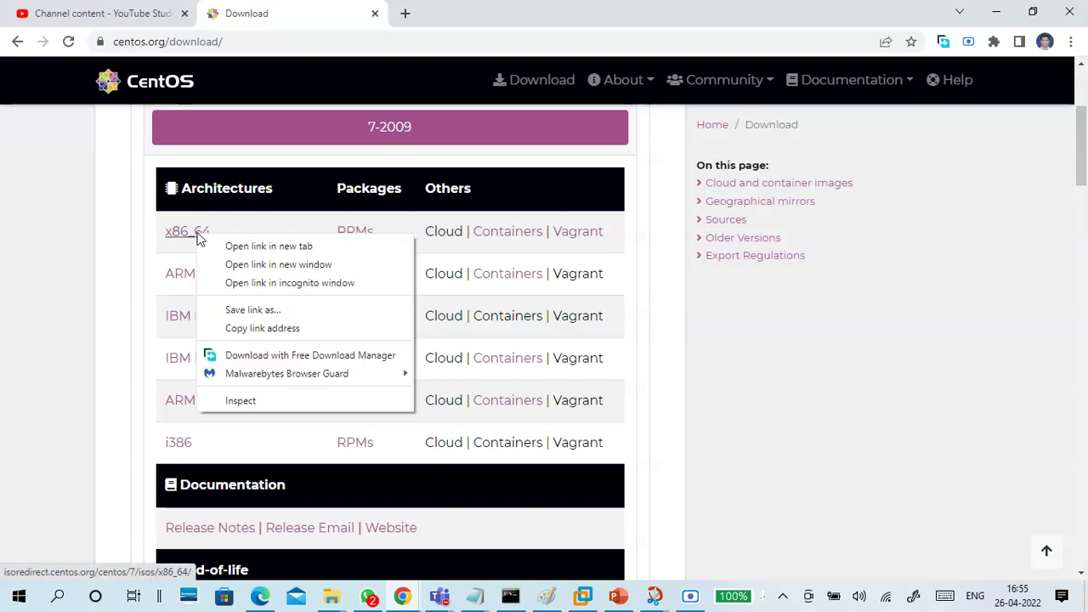
{"action": "left_click", "coordinate": [238, 246]}
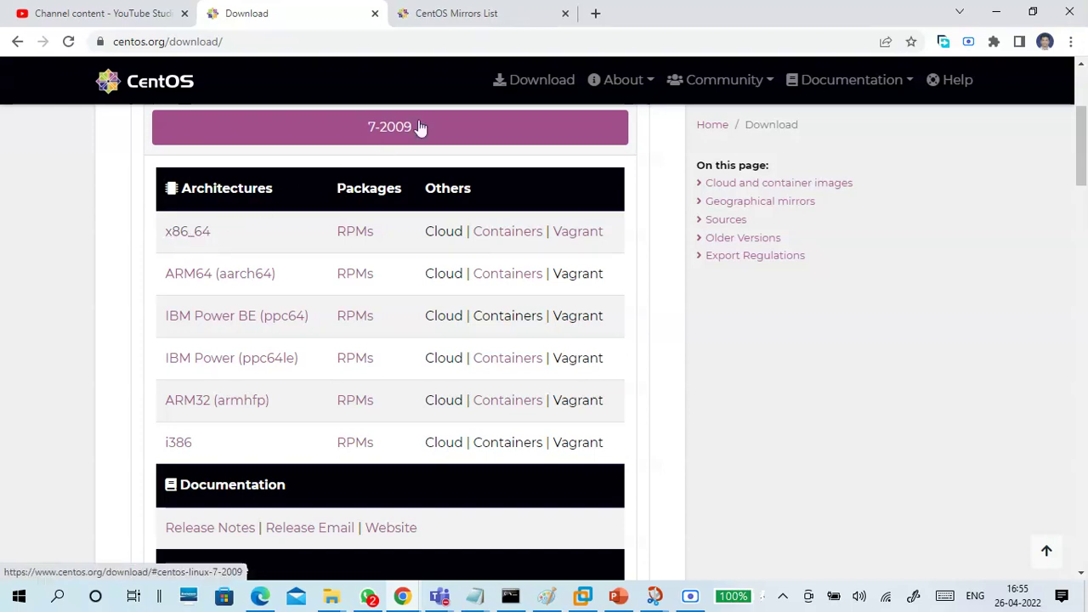
{"action": "left_click", "coordinate": [474, 14]}
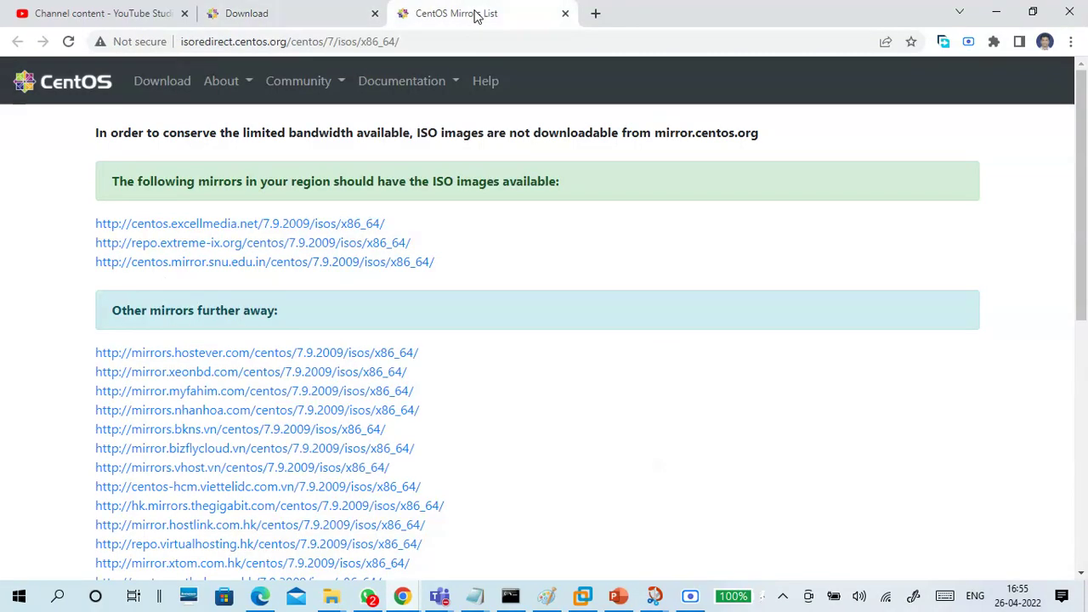
Paste the mirror list address into the untitled notes, then open the first nearby mirror
{"action": "left_click", "coordinate": [421, 41]}
{"action": "key", "text": "ctrl+c"}
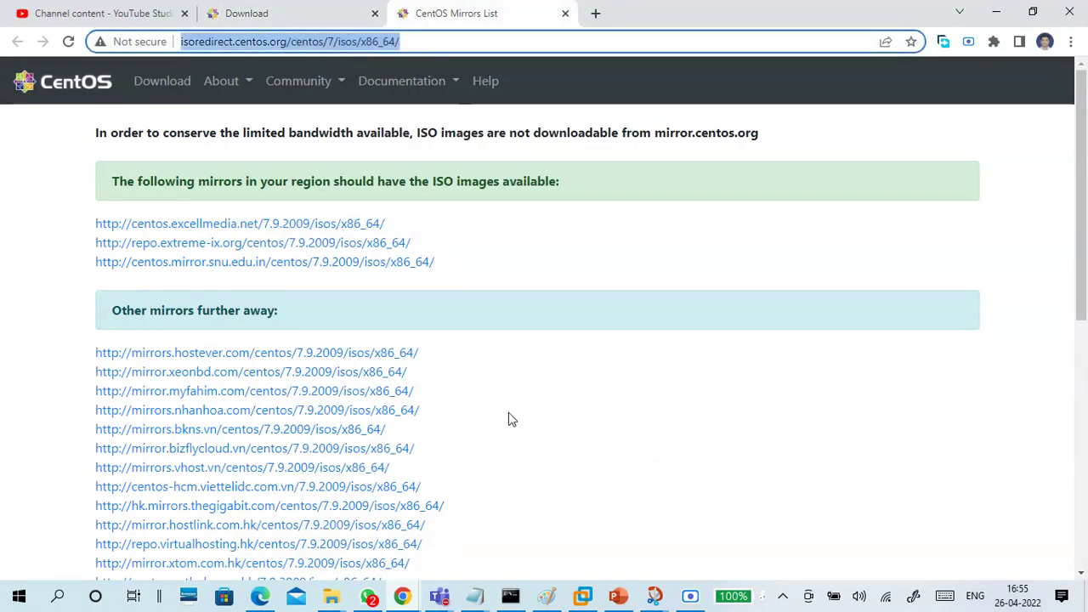
{"action": "left_click", "coordinate": [475, 596]}
{"action": "left_click", "coordinate": [595, 537]}
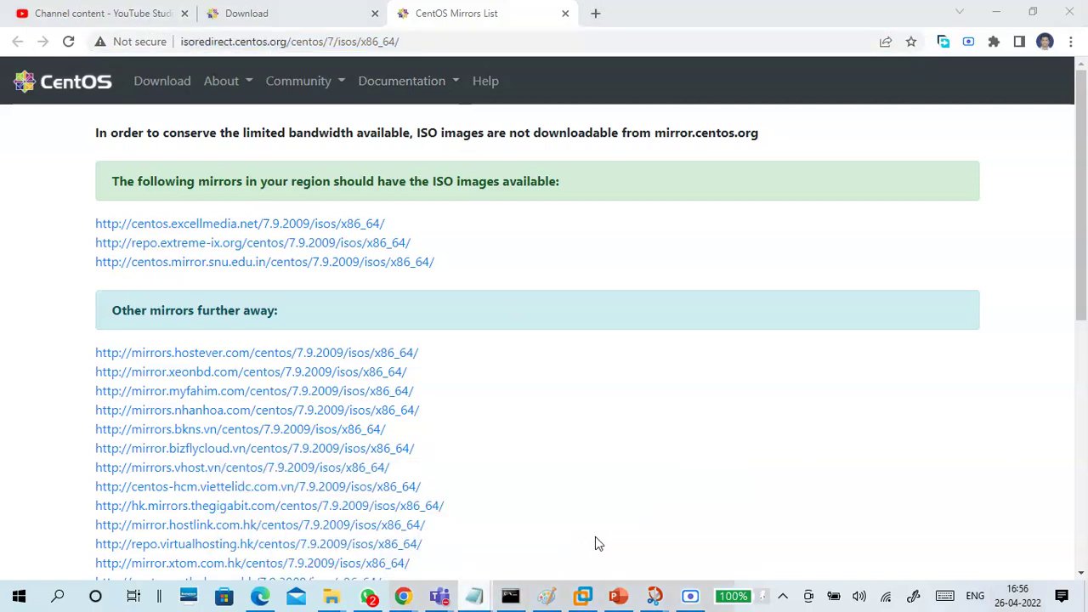
{"action": "key", "text": "ctrl+v"}
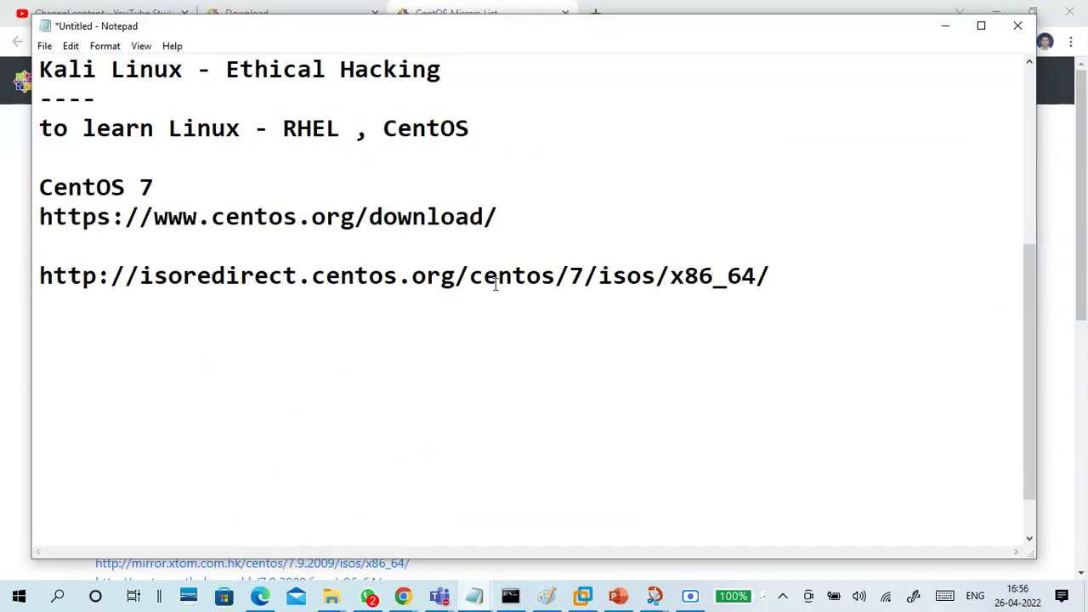
{"action": "left_click", "coordinate": [515, 323]}
{"action": "left_click", "coordinate": [945, 26]}
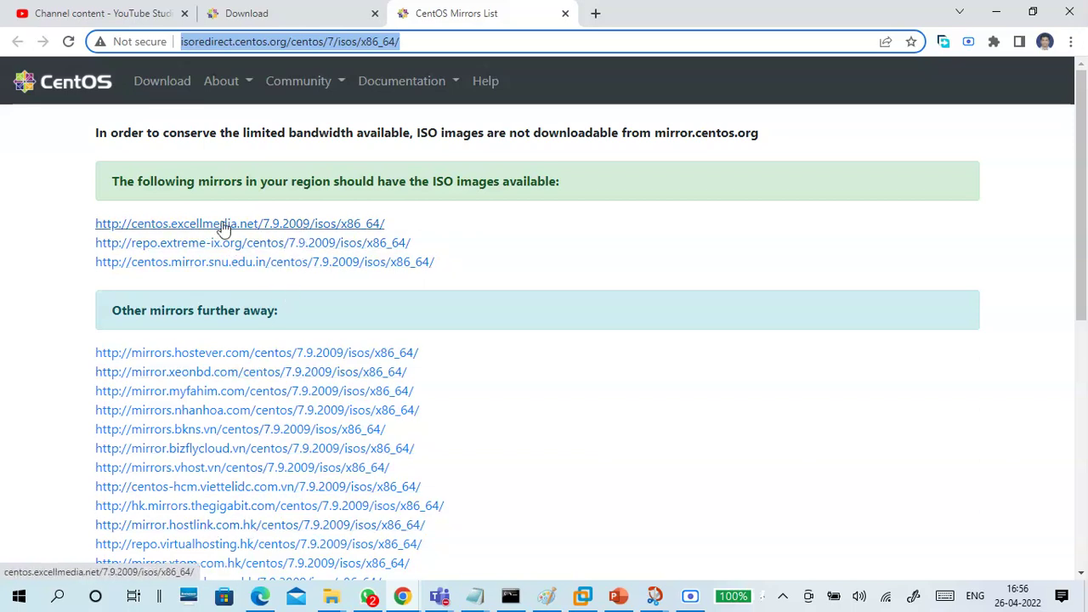
{"action": "left_click", "coordinate": [269, 226]}
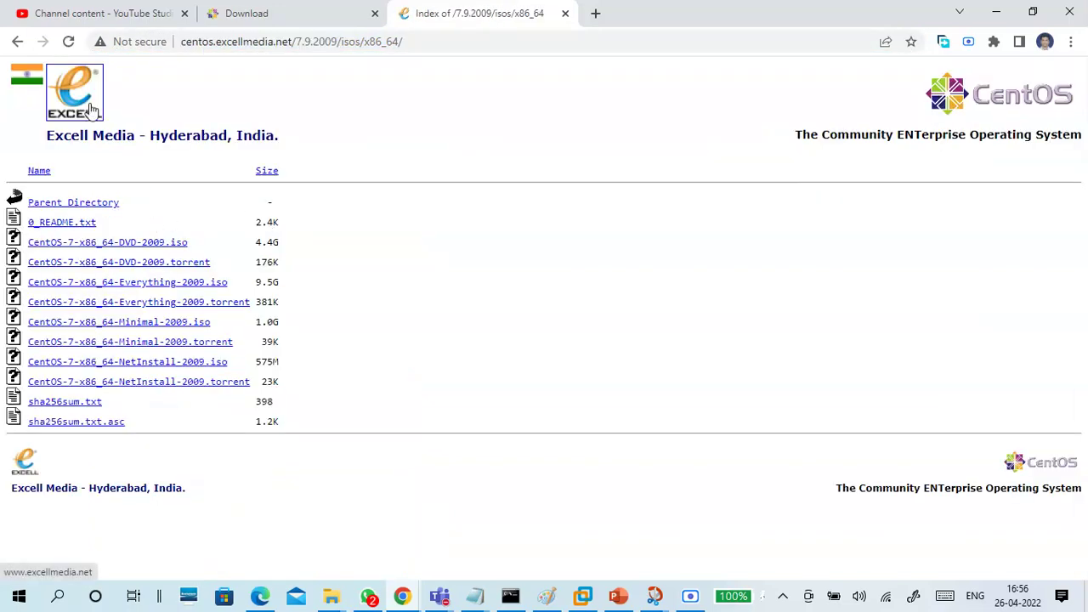
Select the CentOS-7-x86_64-DVD-2009.iso row and its 4.4G size on the Excell Media mirror
{"action": "left_click_drag", "start_coordinate": [48, 136], "coordinate": [139, 141]}
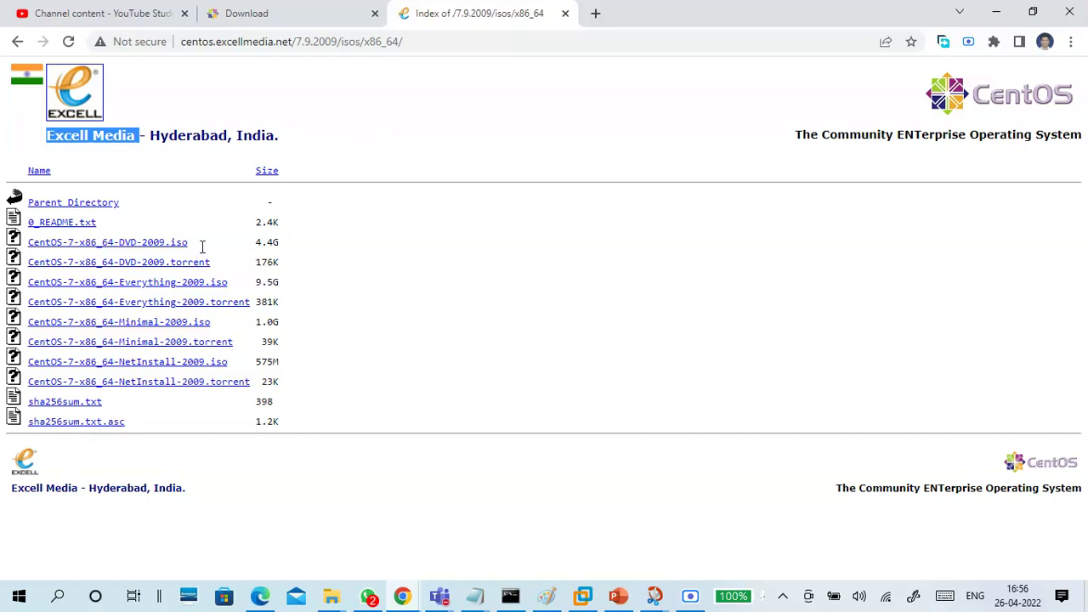
{"action": "left_click_drag", "start_coordinate": [281, 244], "coordinate": [32, 243]}
{"action": "key", "text": "ctrl+c"}
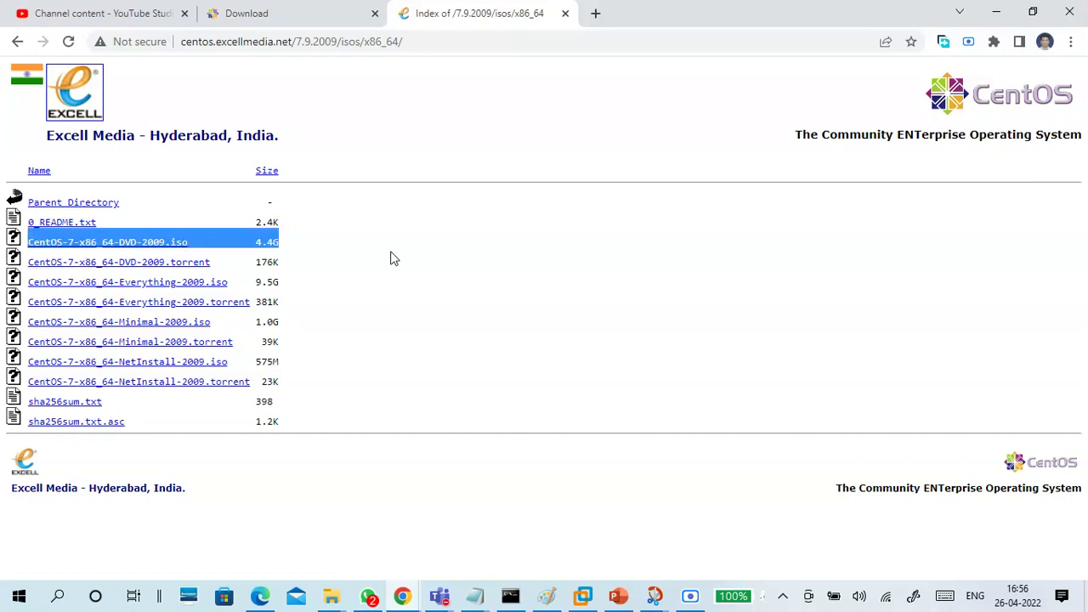
Paste the CentOS-7-x86_64-DVD-2009.iso 4.4G line into the notes with blank space above it
{"action": "mouse_move", "coordinate": [486, 597]}
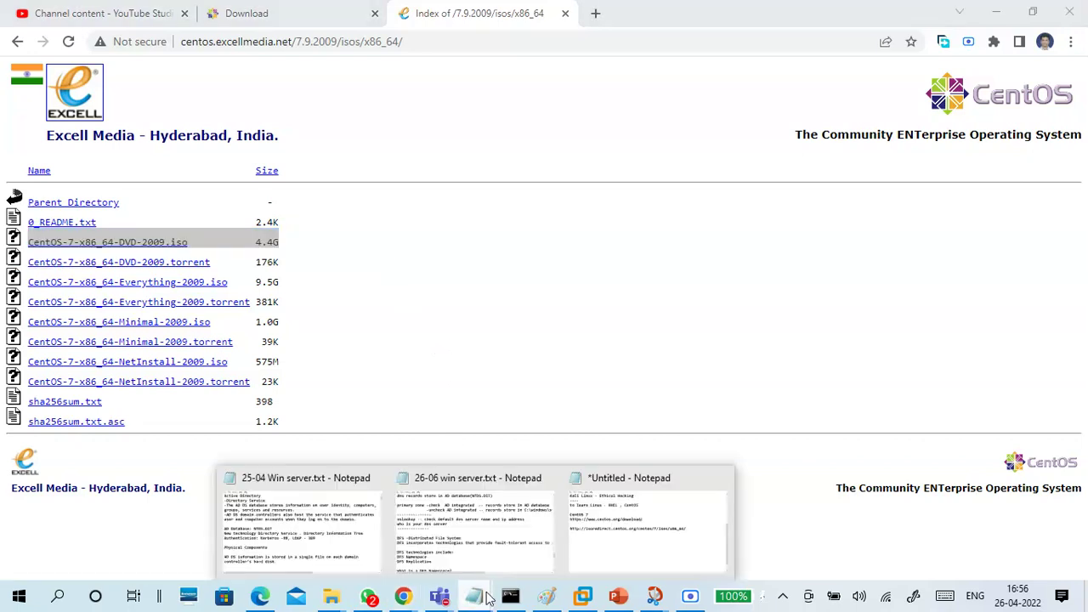
{"action": "left_click", "coordinate": [600, 531]}
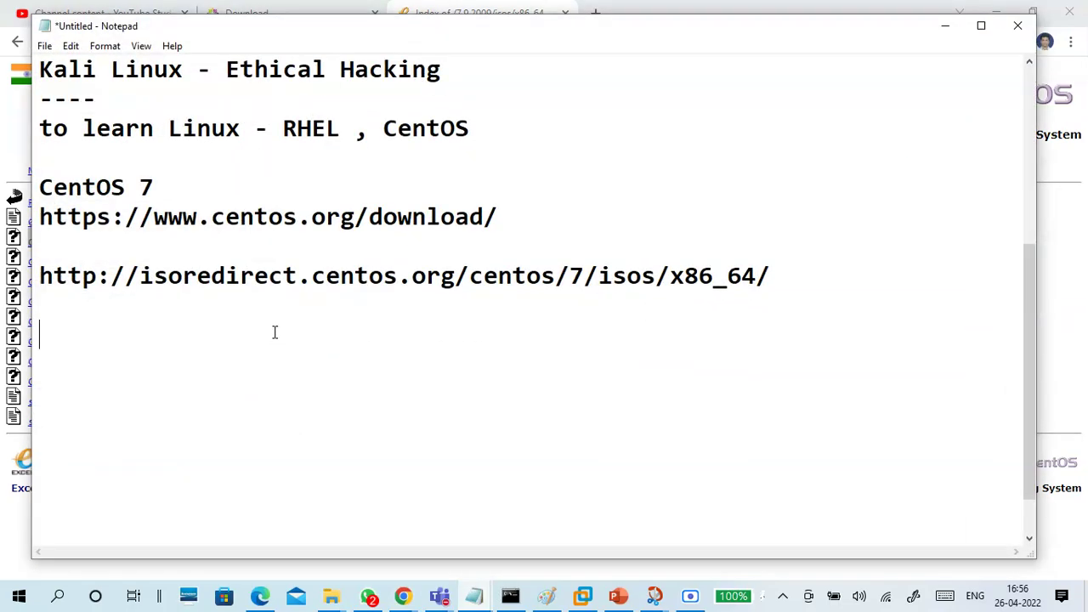
{"action": "key", "text": "Return"}
{"action": "key", "text": "ctrl+v"}
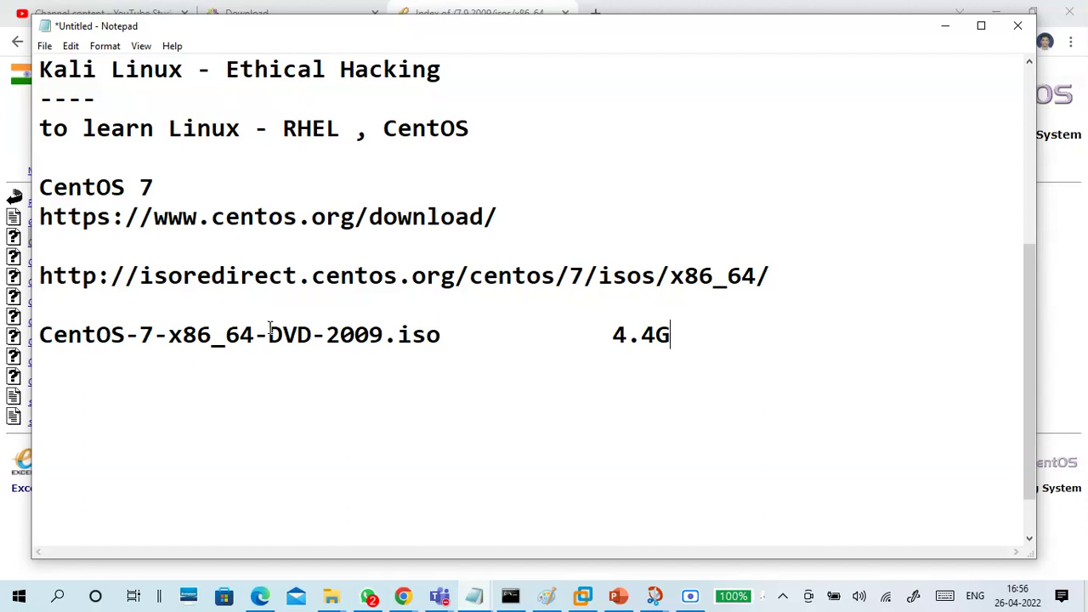
{"action": "left_click", "coordinate": [132, 310]}
{"action": "key", "text": "Return"}
{"action": "key", "text": "Return"}
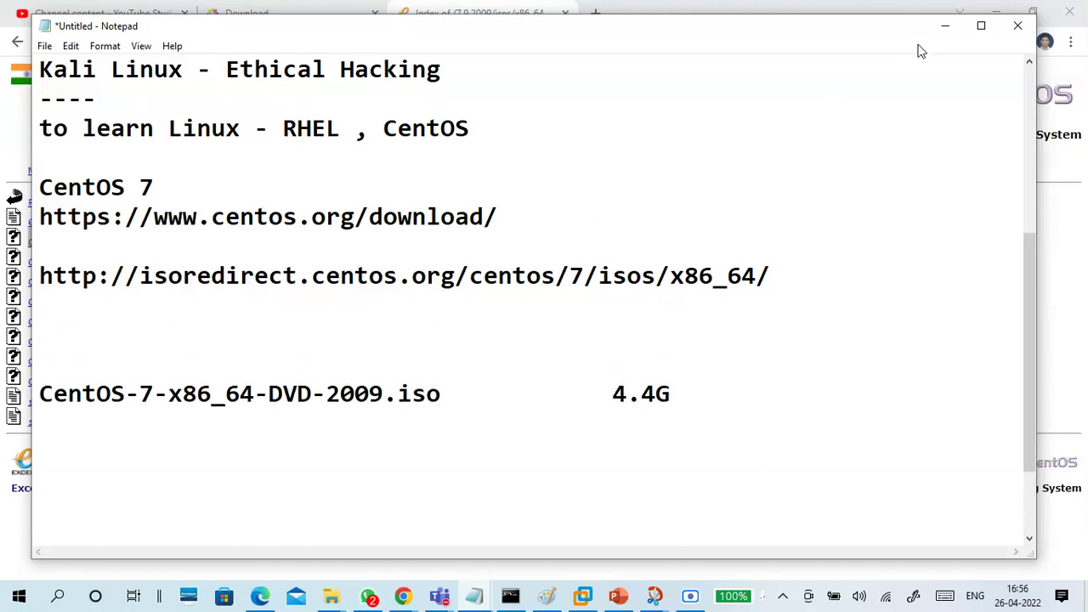
Paste the Excell Media mirror address above the DVD ISO line, removing the extra blank line
{"action": "left_click", "coordinate": [943, 26]}
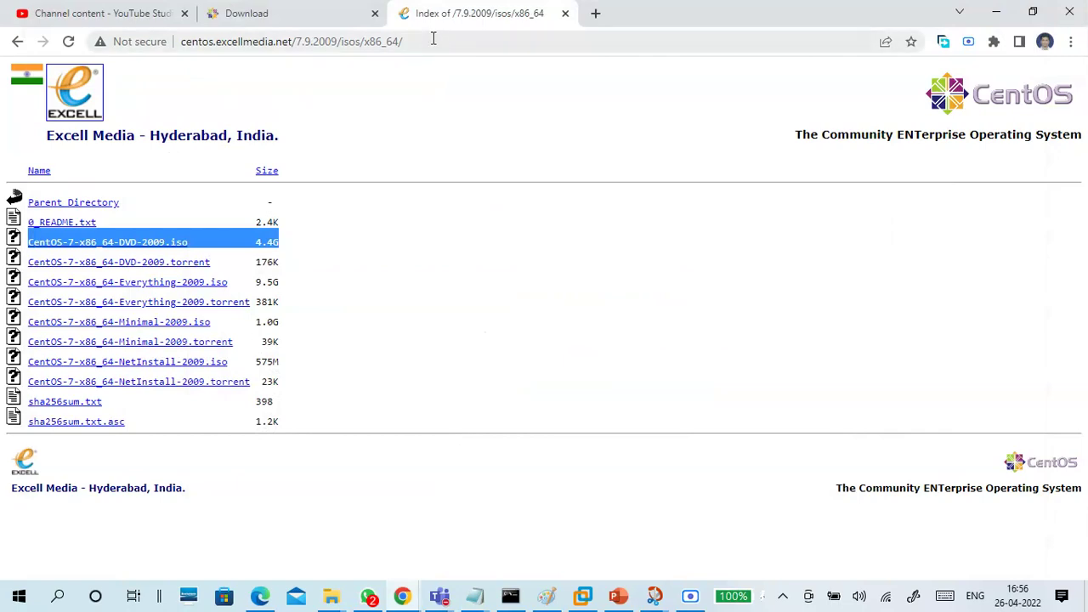
{"action": "left_click", "coordinate": [433, 39]}
{"action": "key", "text": "ctrl+c"}
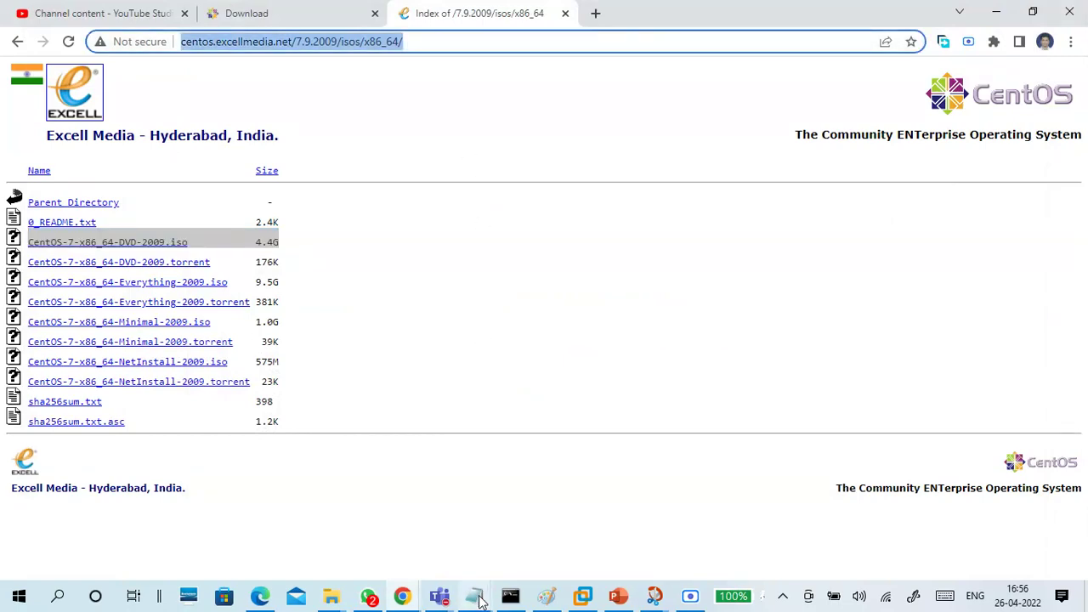
{"action": "left_click", "coordinate": [474, 595]}
{"action": "left_click", "coordinate": [575, 527]}
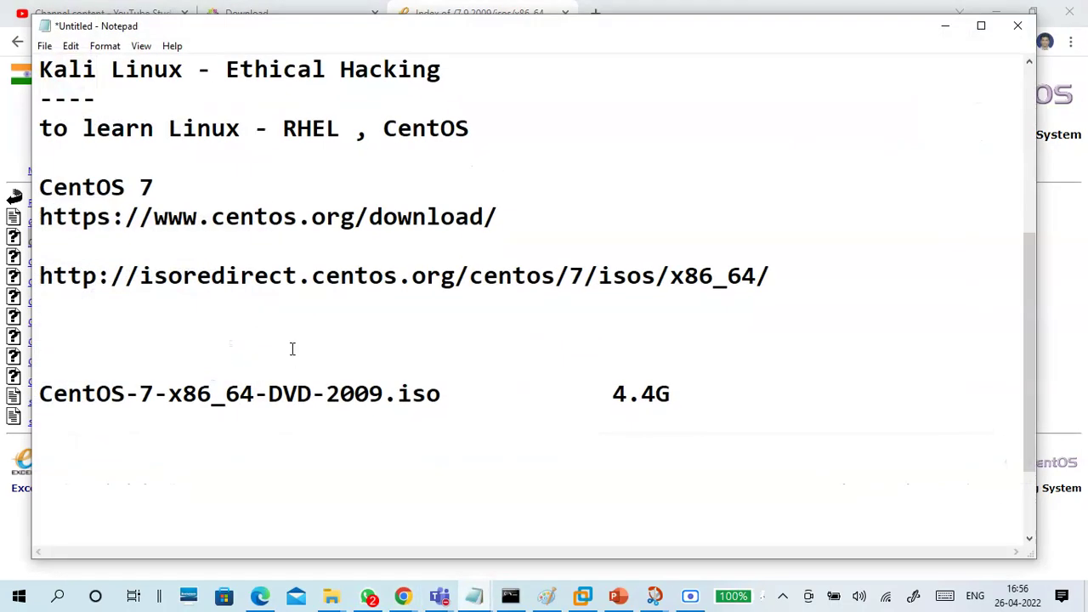
{"action": "left_click", "coordinate": [290, 353]}
{"action": "key", "text": "ctrl+v"}
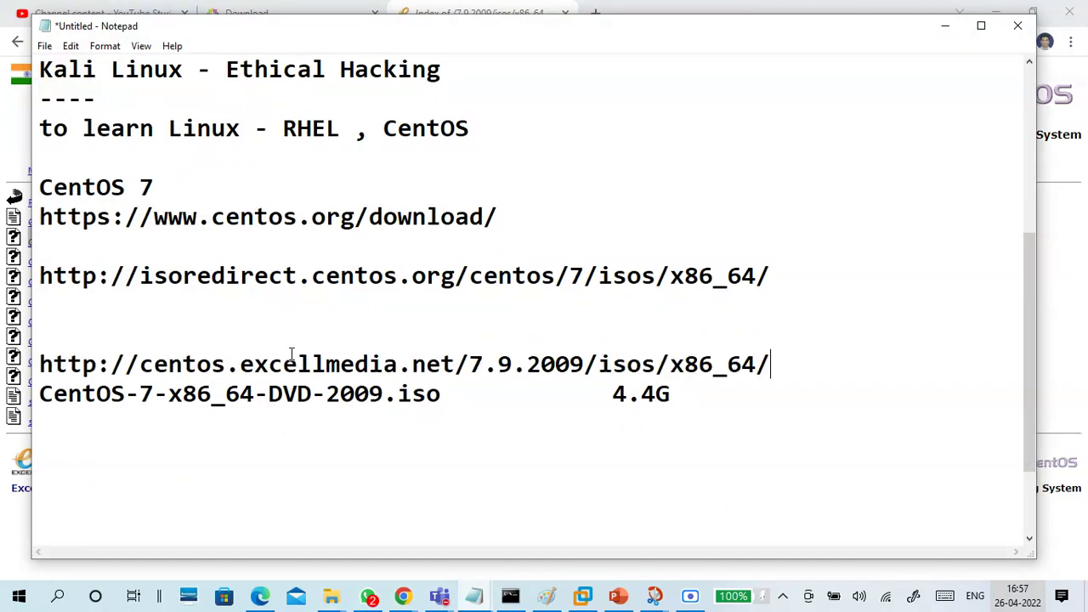
{"action": "left_click", "coordinate": [91, 326]}
{"action": "key", "text": "BackSpace"}
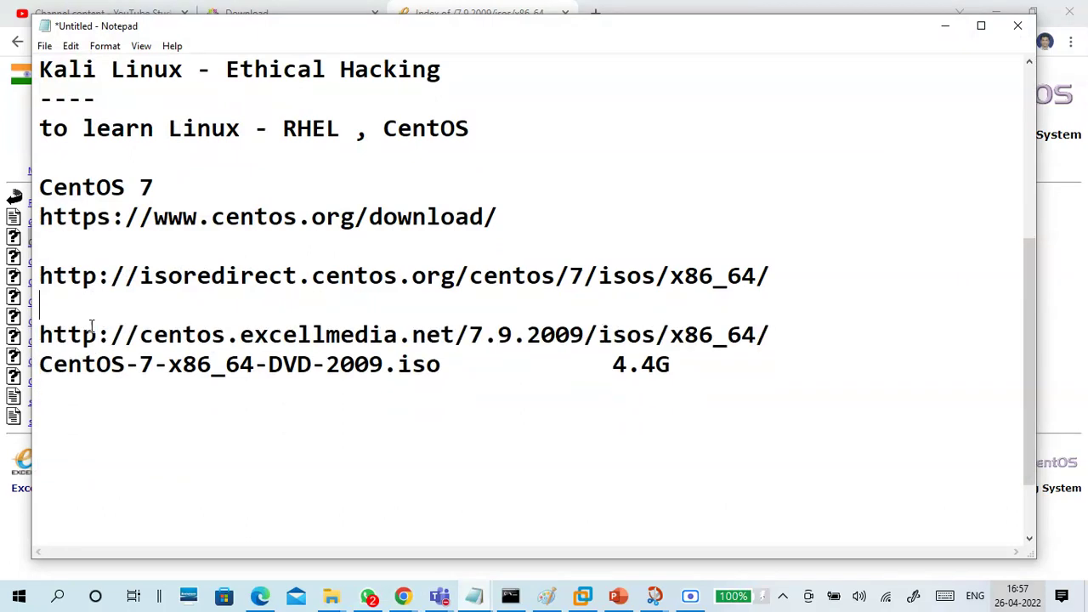
Check the DVD ISO name and 4.4G size, then start a new line below it
{"action": "left_click_drag", "start_coordinate": [37, 367], "coordinate": [443, 365]}
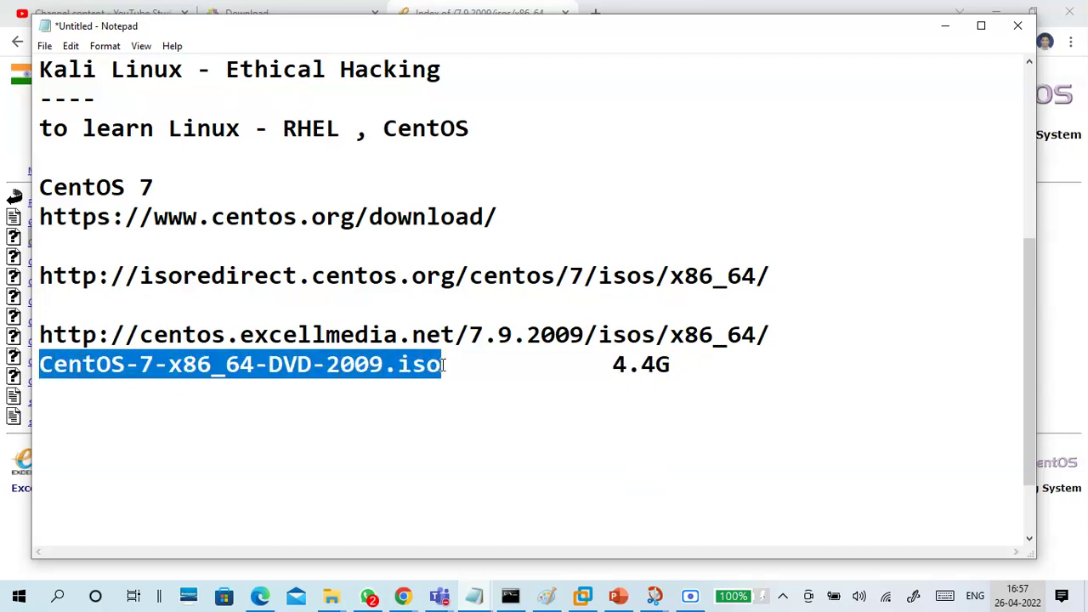
{"action": "left_click_drag", "start_coordinate": [610, 366], "coordinate": [677, 366]}
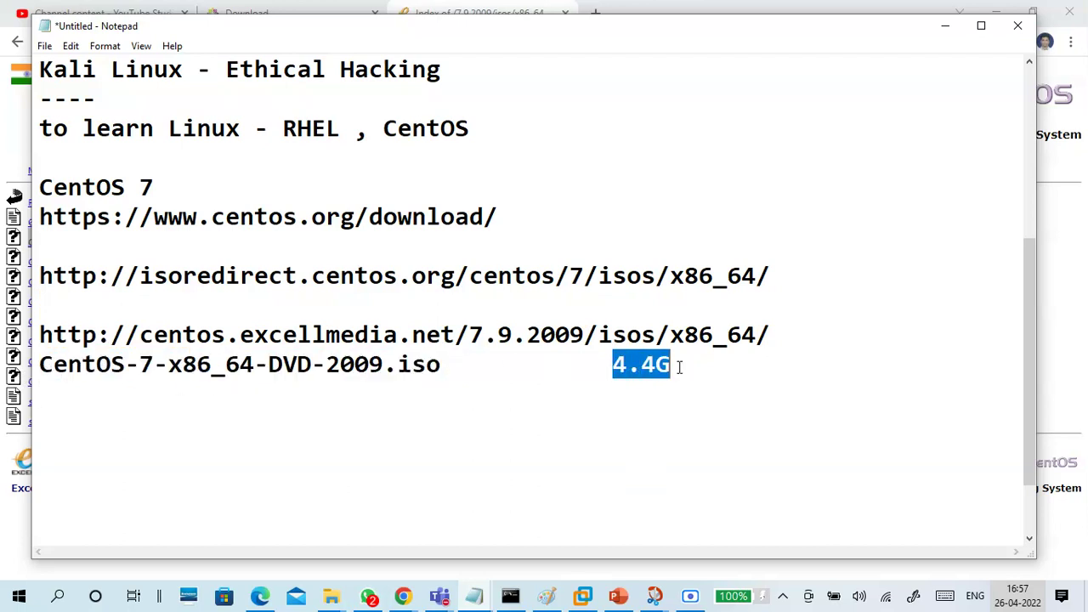
{"action": "left_click", "coordinate": [690, 367]}
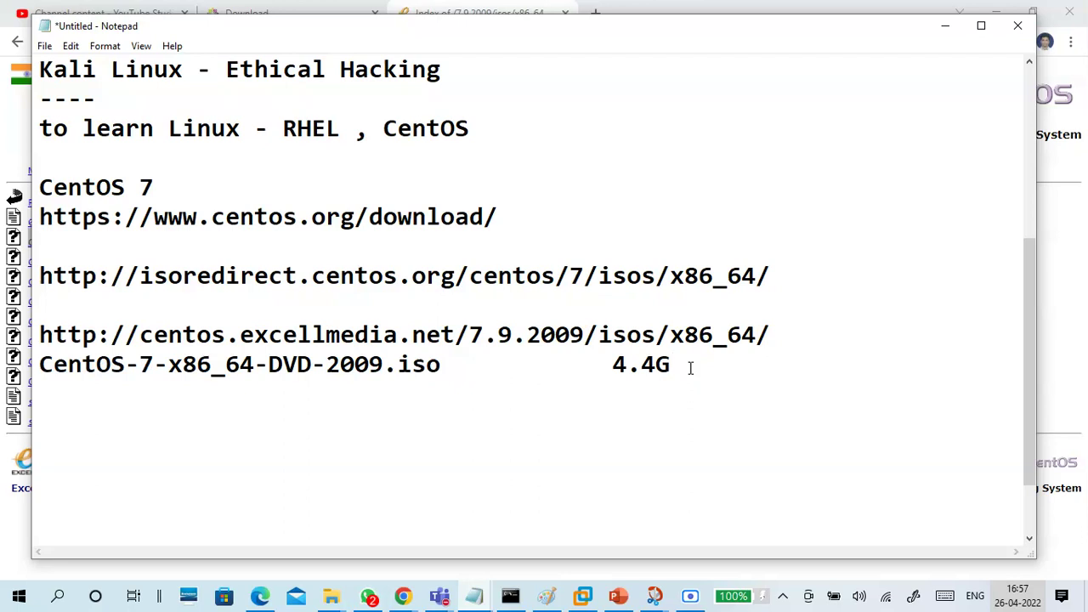
{"action": "key", "text": "Return"}
{"action": "key", "text": "Return"}
Copy the CentOS-7-x86_64-Minimal-2009.iso 1.0G row from the mirror and paste it below the DVD entry
{"action": "left_click", "coordinate": [357, 388]}
{"action": "left_click", "coordinate": [944, 26]}
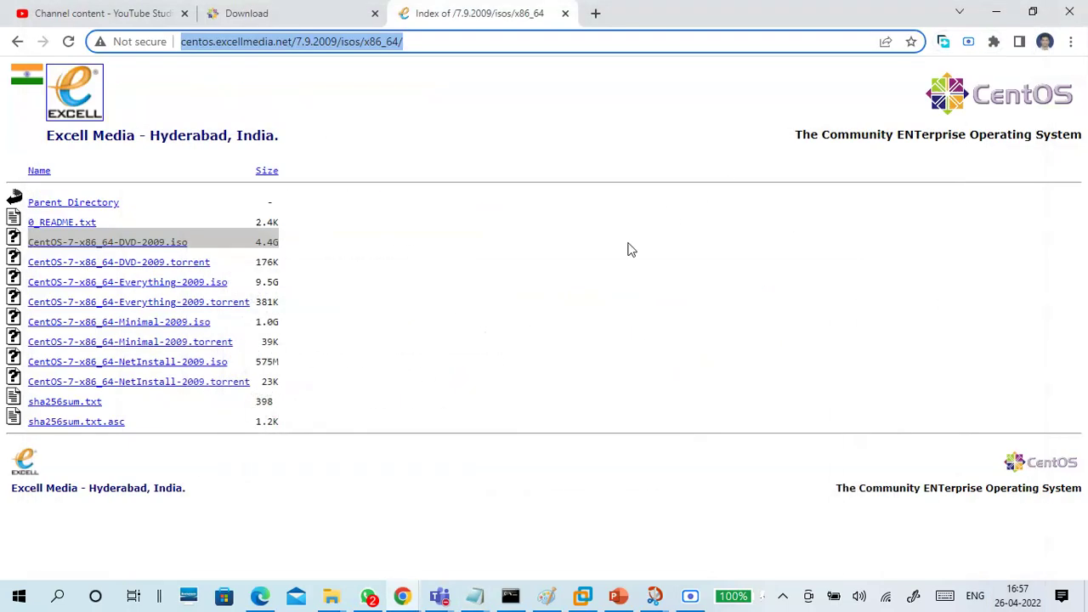
{"action": "left_click_drag", "start_coordinate": [286, 323], "coordinate": [36, 325]}
{"action": "key", "text": "ctrl+c"}
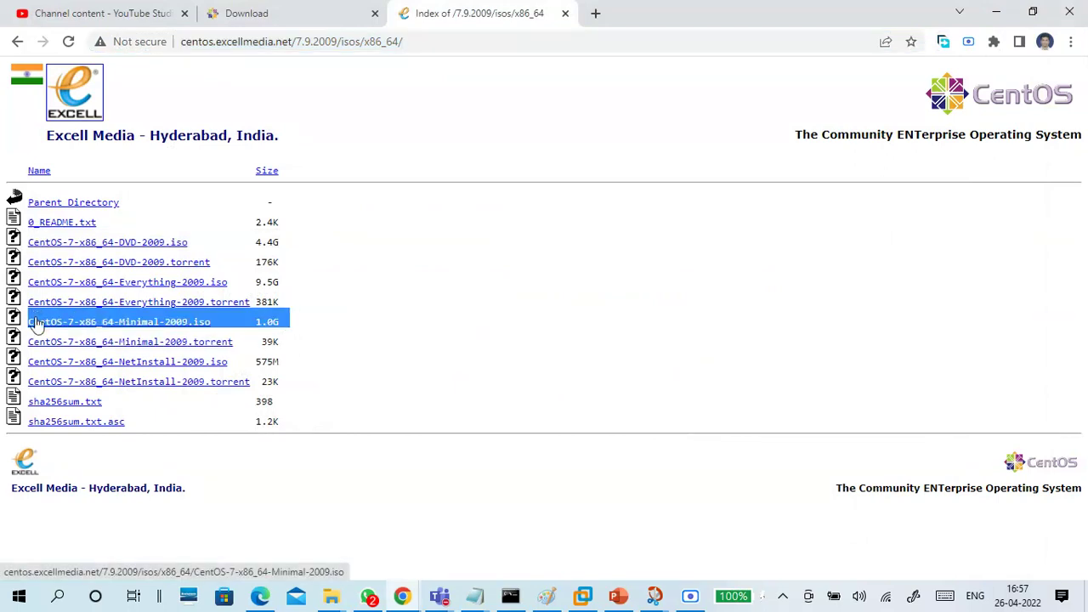
{"action": "left_click", "coordinate": [475, 596]}
{"action": "left_click", "coordinate": [593, 530]}
{"action": "key", "text": "ctrl+v"}
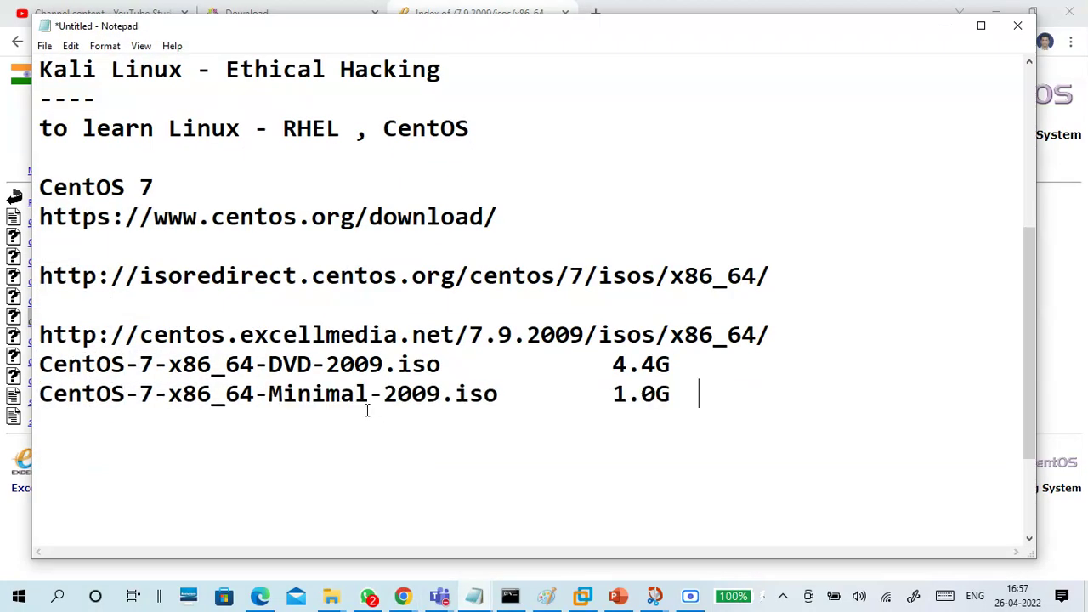
{"action": "left_click_drag", "start_coordinate": [510, 394], "coordinate": [24, 399]}
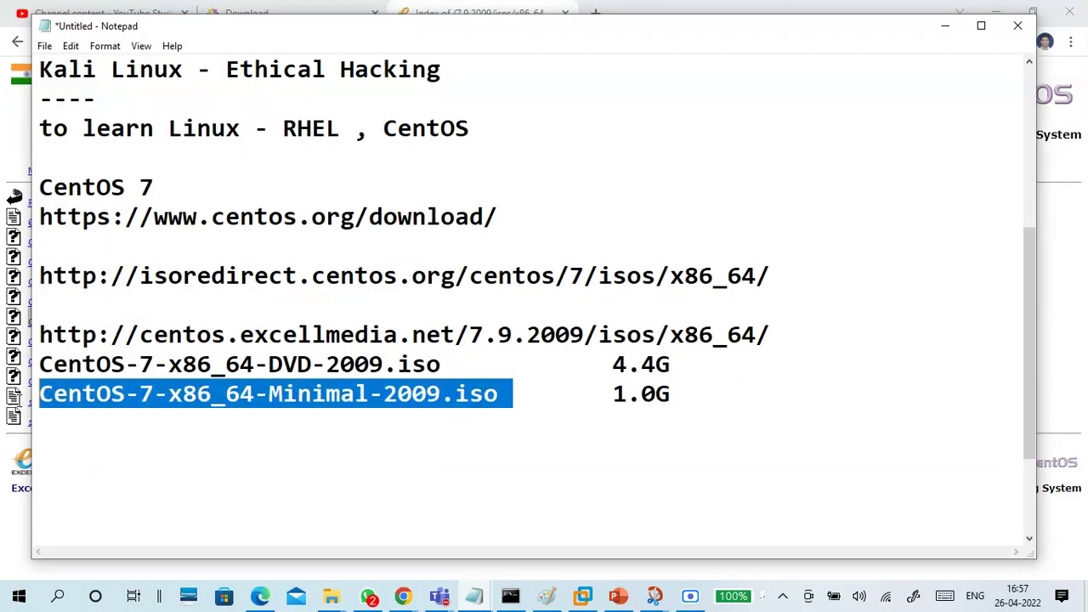
{"action": "left_click", "coordinate": [294, 432]}
{"action": "left_click_drag", "start_coordinate": [449, 365], "coordinate": [22, 375]}
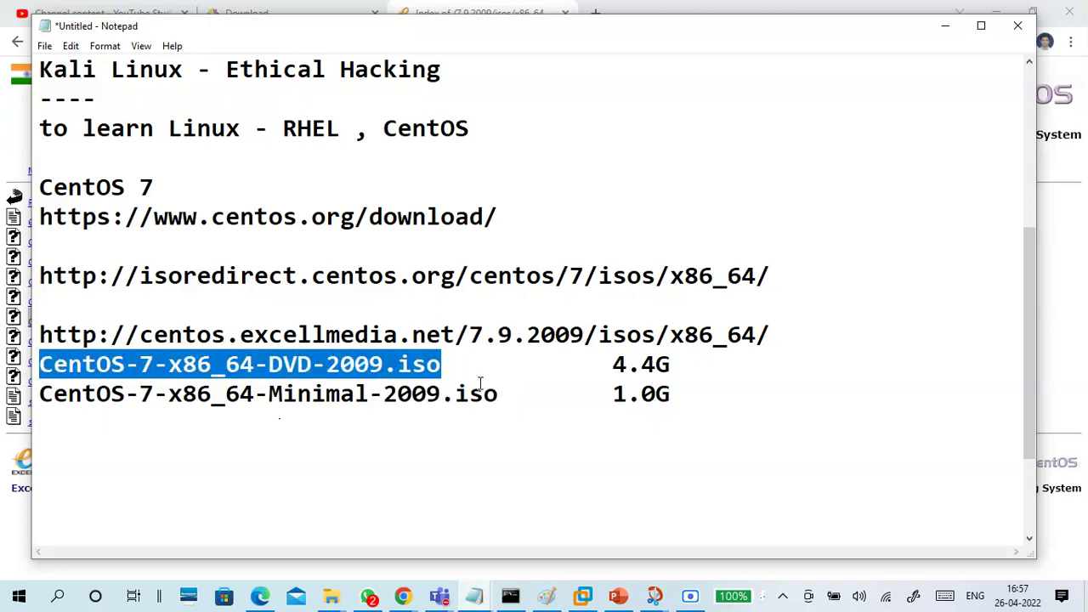
{"action": "left_click_drag", "start_coordinate": [502, 388], "coordinate": [36, 394]}
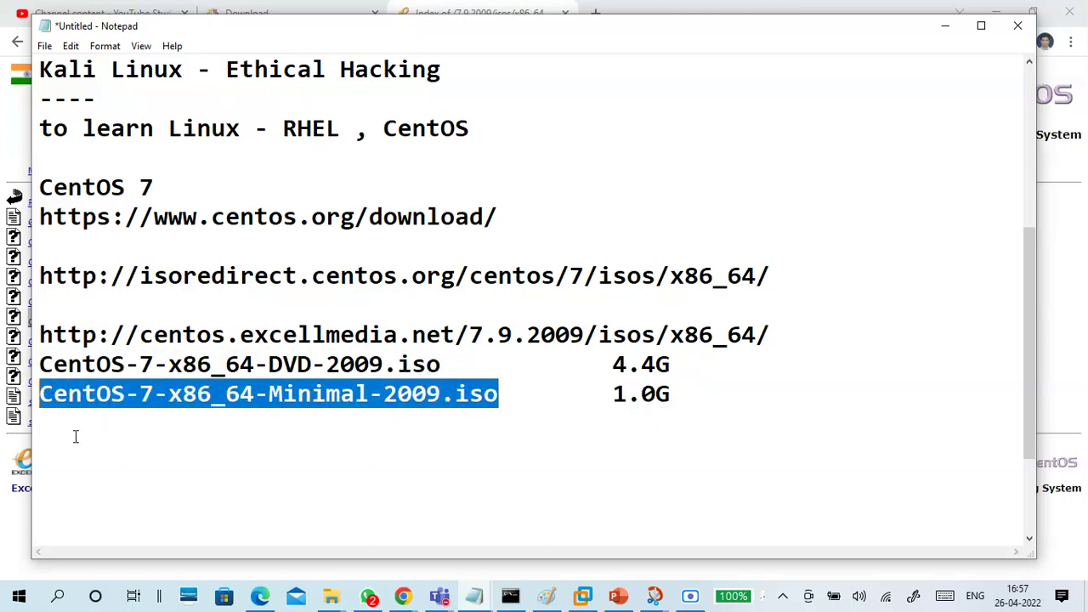
Highlight the DVD and Minimal ISO lines in turn to review them
{"action": "left_click", "coordinate": [75, 437]}
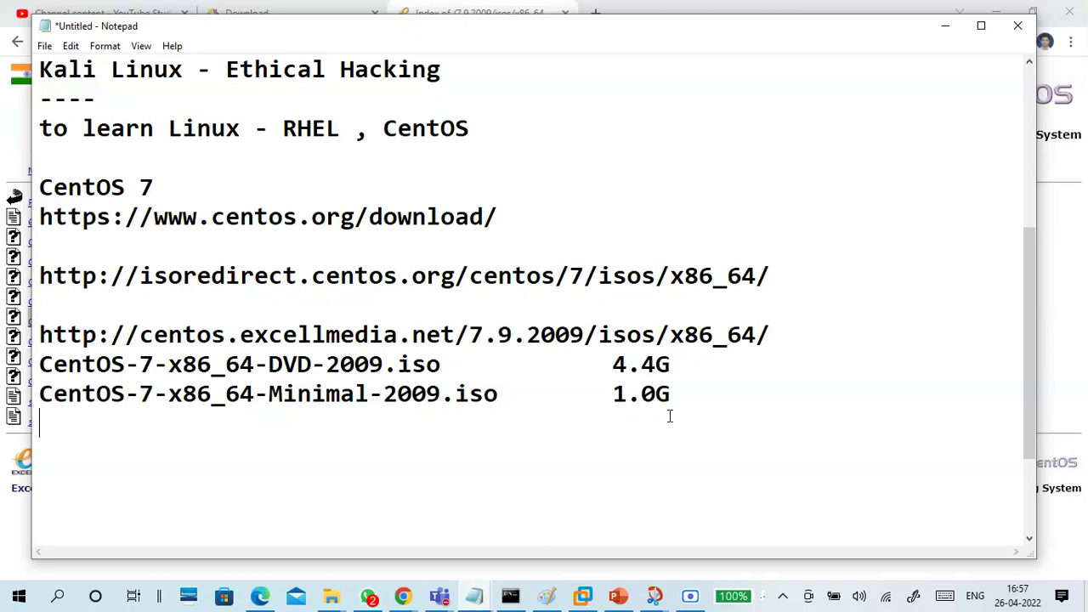
{"action": "left_click_drag", "start_coordinate": [680, 395], "coordinate": [37, 399]}
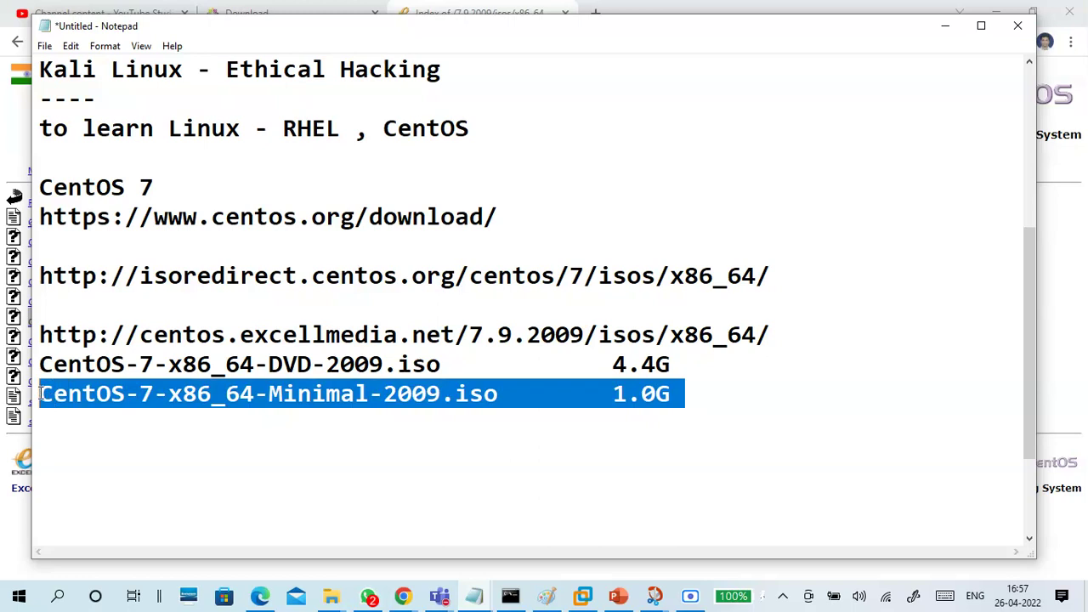
{"action": "left_click", "coordinate": [88, 448]}
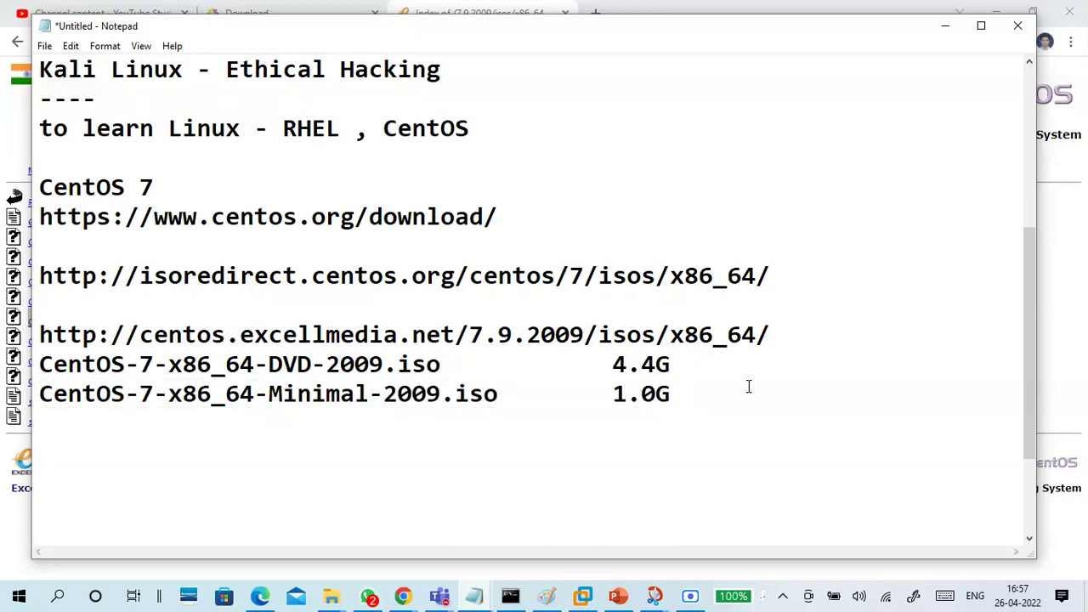
{"action": "left_click_drag", "start_coordinate": [717, 396], "coordinate": [41, 412]}
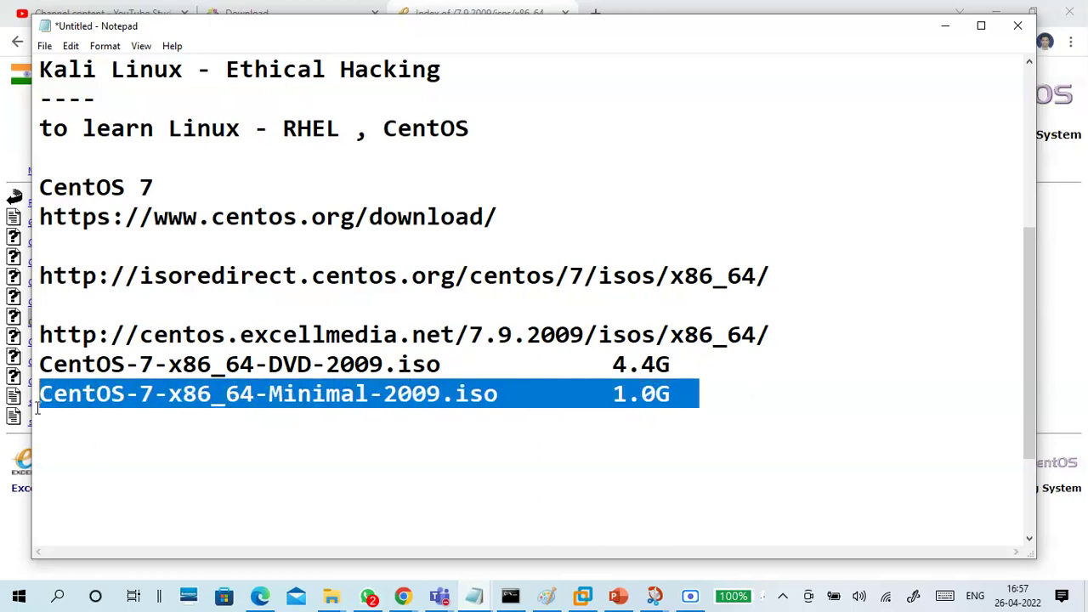
{"action": "left_click", "coordinate": [85, 445]}
{"action": "left_click", "coordinate": [80, 431]}
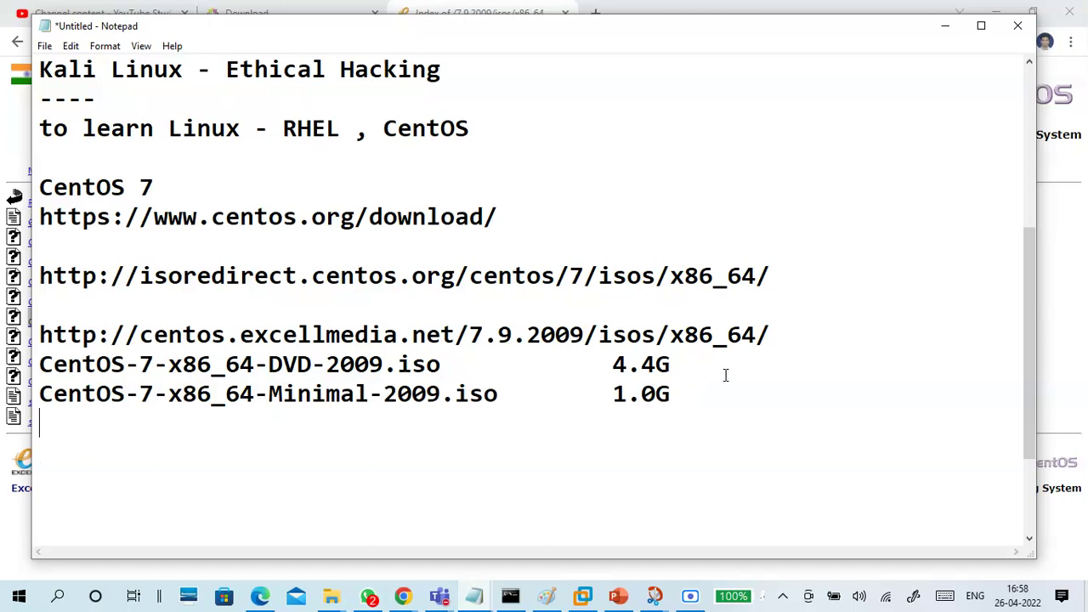
{"action": "left_click_drag", "start_coordinate": [694, 359], "coordinate": [35, 358]}
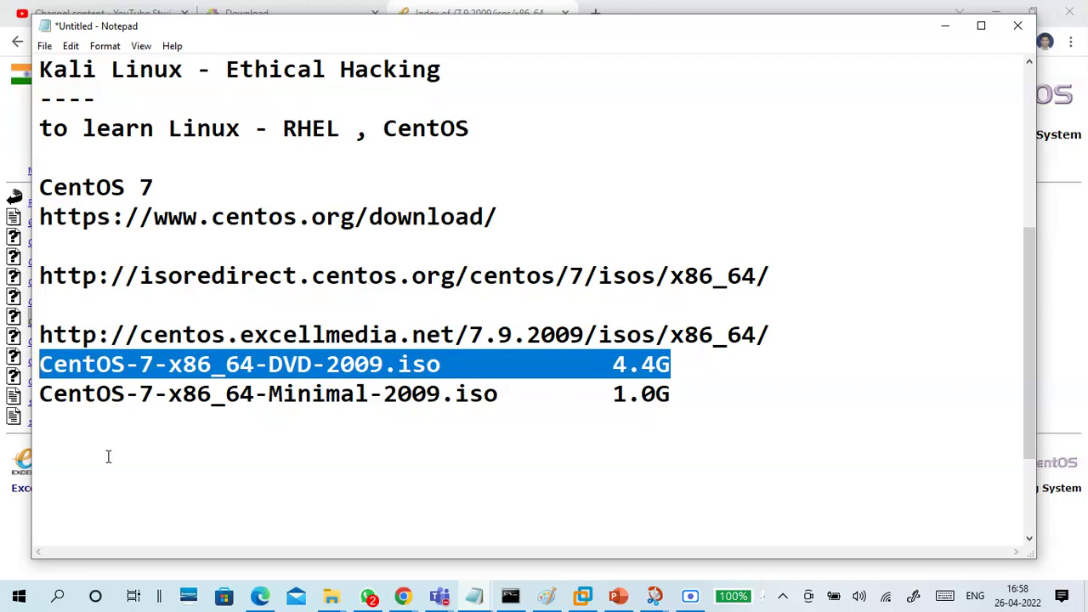
{"action": "left_click_drag", "start_coordinate": [269, 396], "coordinate": [511, 389]}
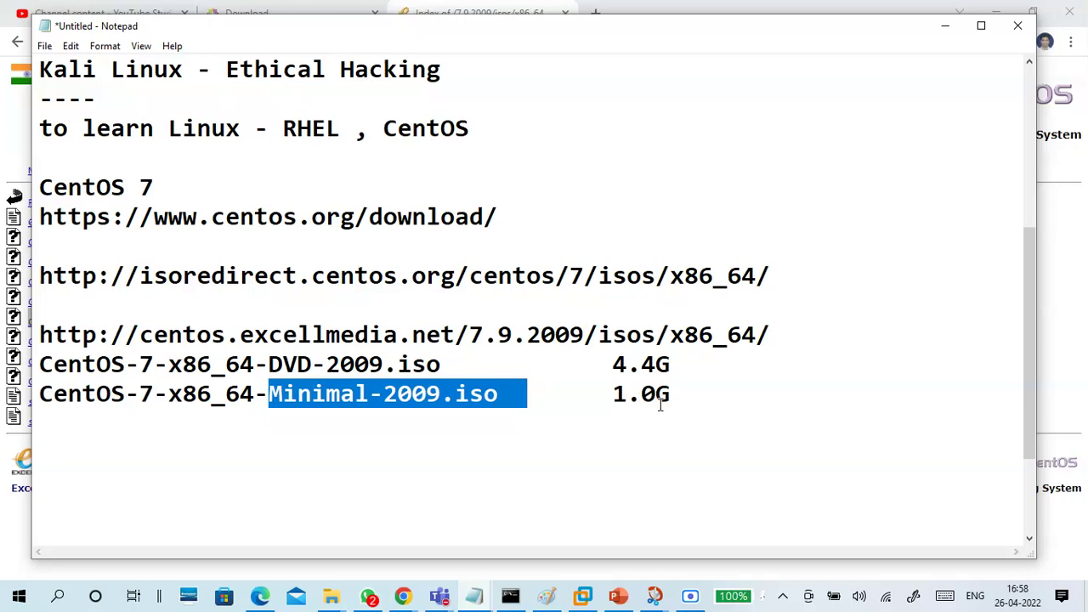
{"action": "left_click", "coordinate": [348, 423]}
{"action": "left_click_drag", "start_coordinate": [348, 423], "coordinate": [27, 398]}
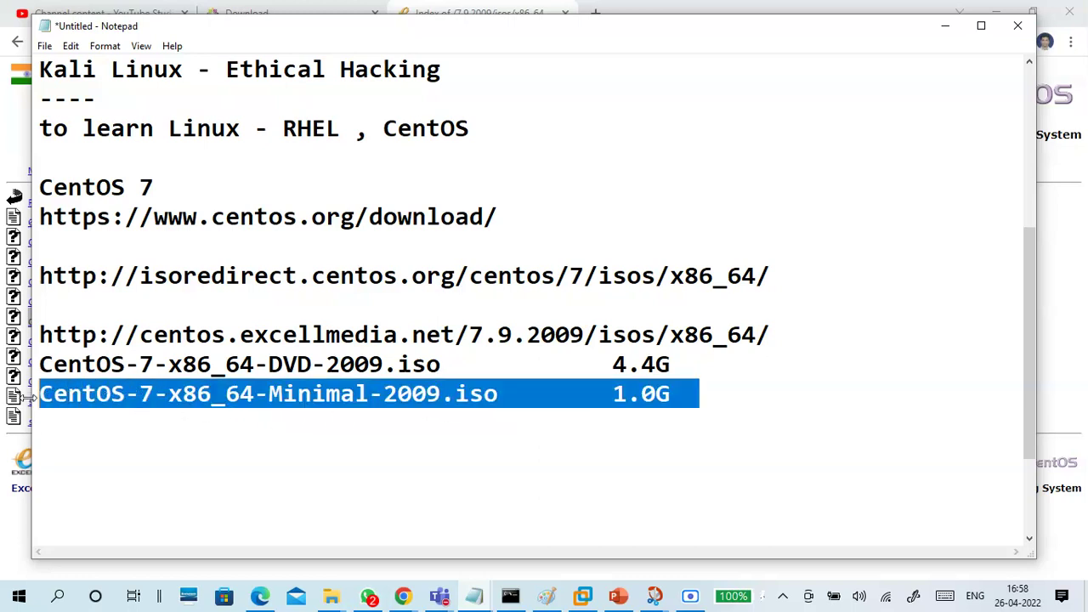
{"action": "left_click", "coordinate": [68, 449]}
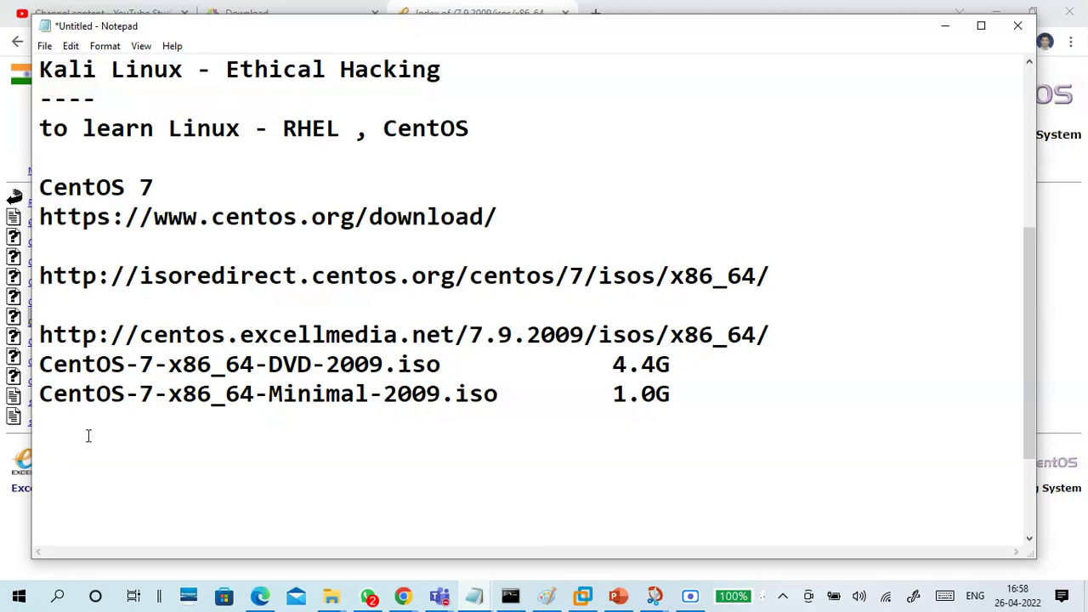
Annotate the DVD ISO line with '-- full -GUI' after its 4.4G size
{"action": "left_click", "coordinate": [355, 364]}
{"action": "left_click", "coordinate": [700, 371]}
{"action": "type", "text": "-- full -GUI"}
Add '-- minimal - CLI' after the 1.0G size on the Minimal ISO line
{"action": "key", "text": "Down"}
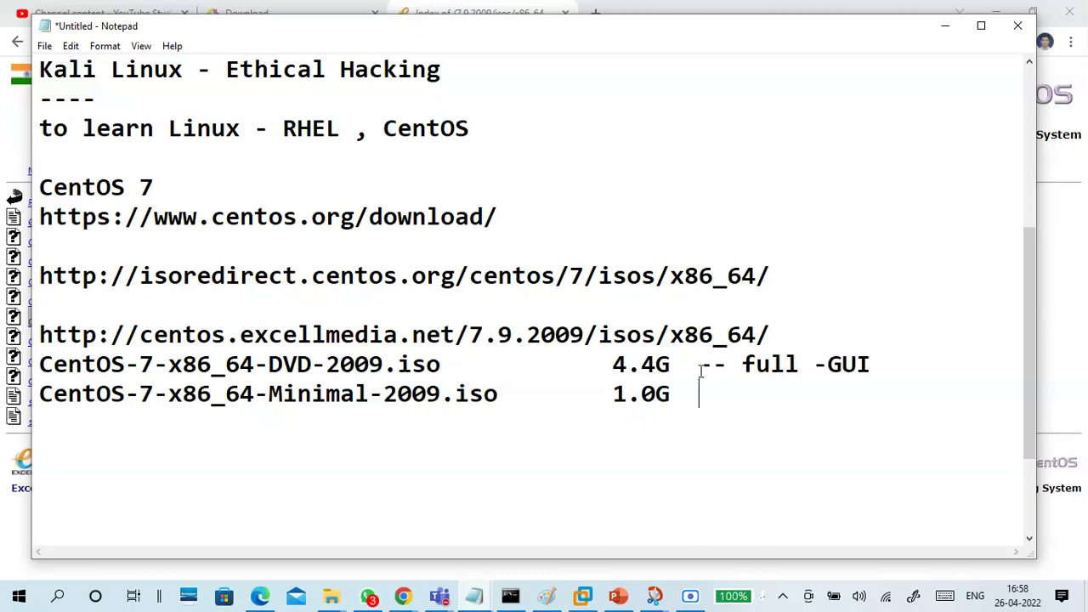
{"action": "type", "text": "-- minimal - CLI"}
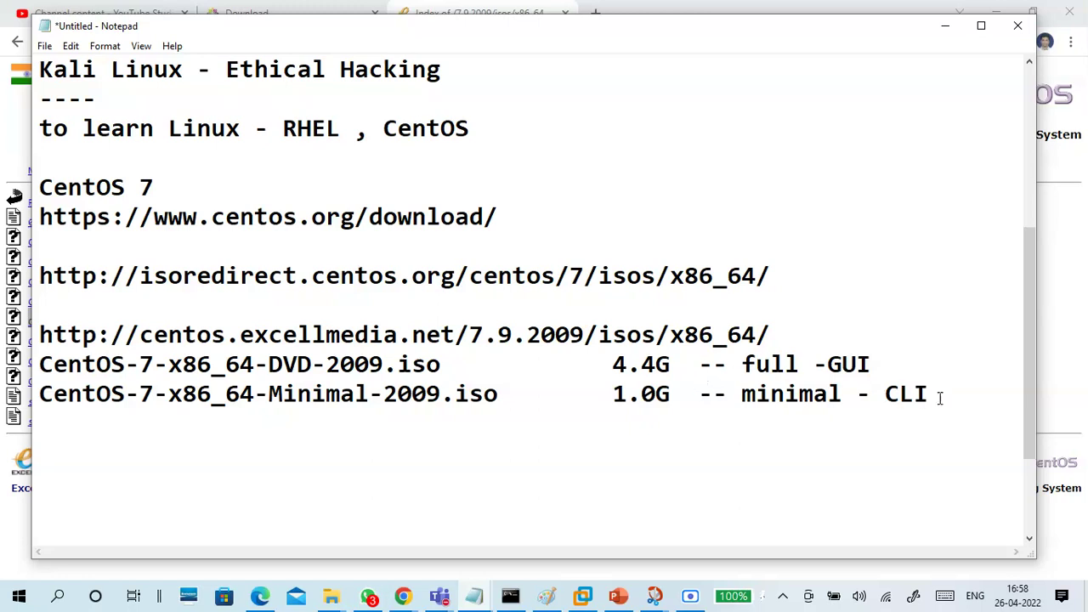
{"action": "key", "text": "Return"}
Review the DVD and Minimal lines, then return to the Excell Media ISO listing
{"action": "left_click_drag", "start_coordinate": [314, 414], "coordinate": [39, 396]}
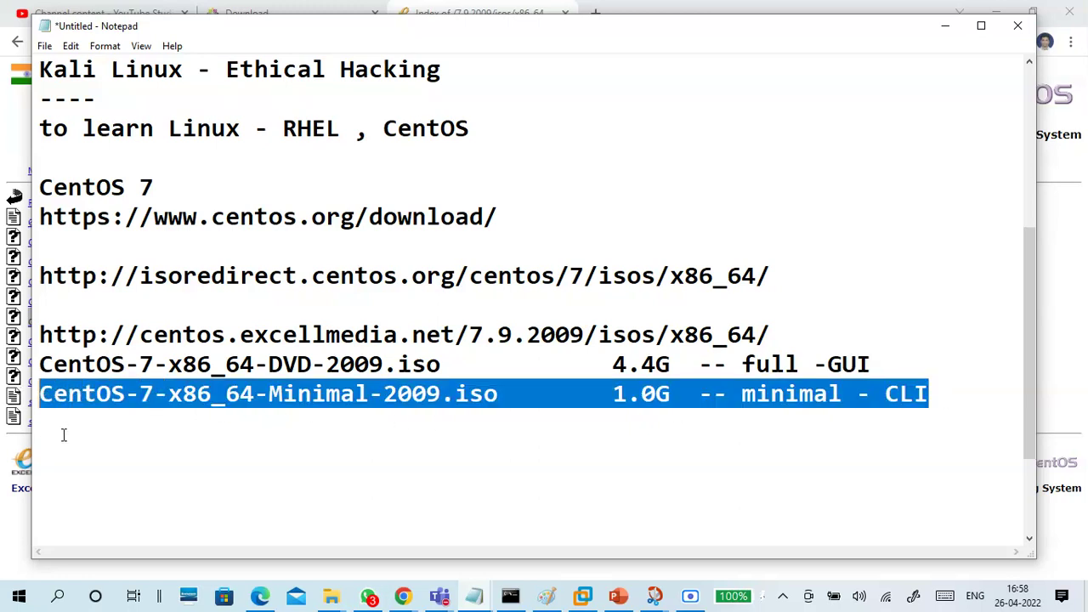
{"action": "left_click", "coordinate": [64, 435]}
{"action": "left_click_drag", "start_coordinate": [442, 365], "coordinate": [39, 361]}
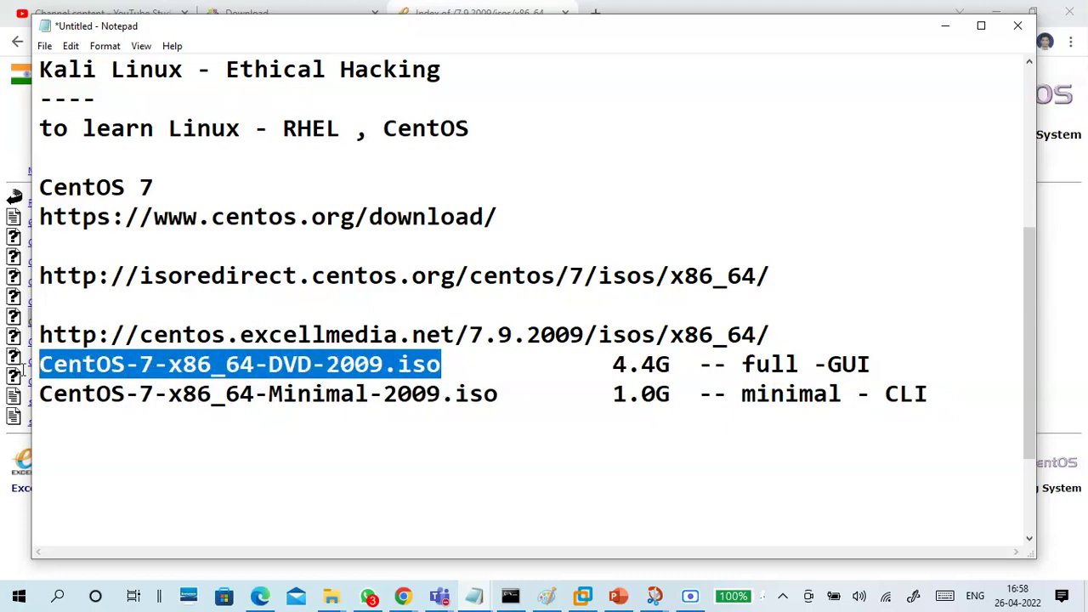
{"action": "left_click", "coordinate": [100, 448]}
{"action": "left_click", "coordinate": [881, 365]}
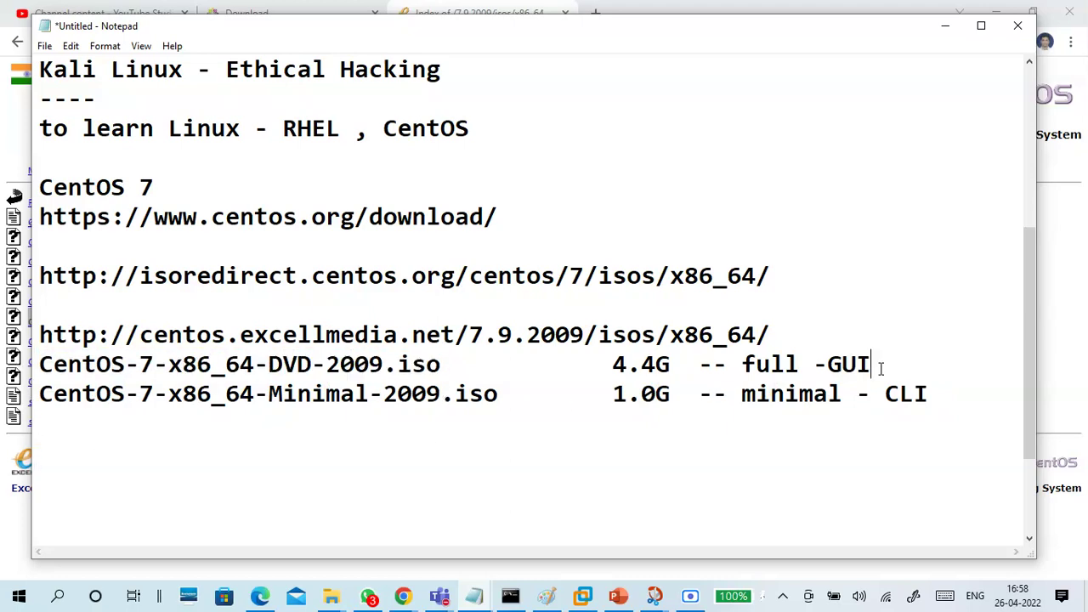
{"action": "left_click", "coordinate": [944, 25]}
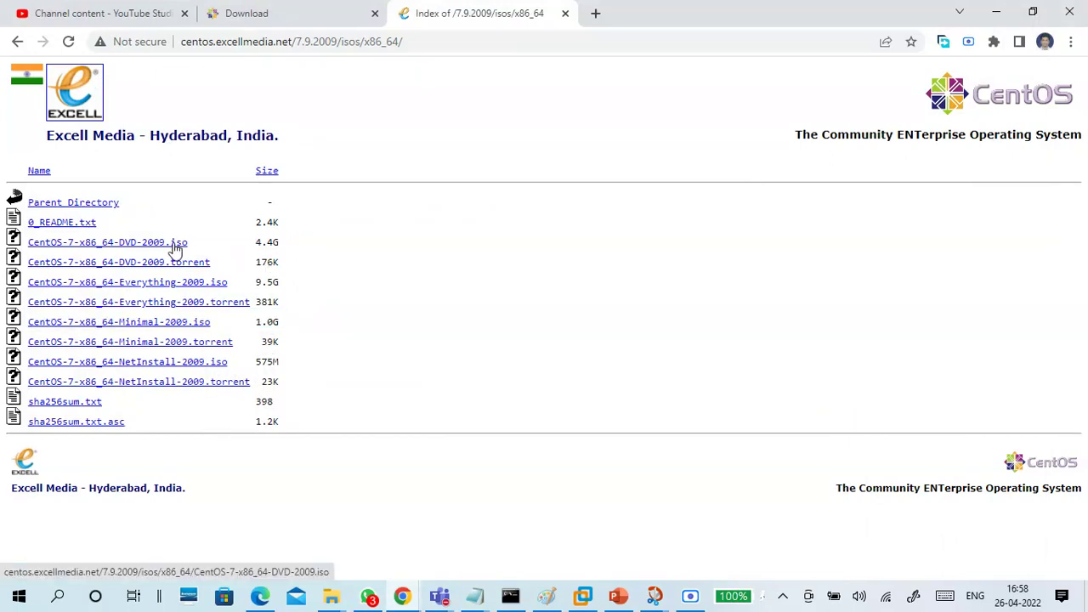
Copy the DVD ISO's download link and paste it on a line below the DVD entry
{"action": "right_click", "coordinate": [174, 244]}
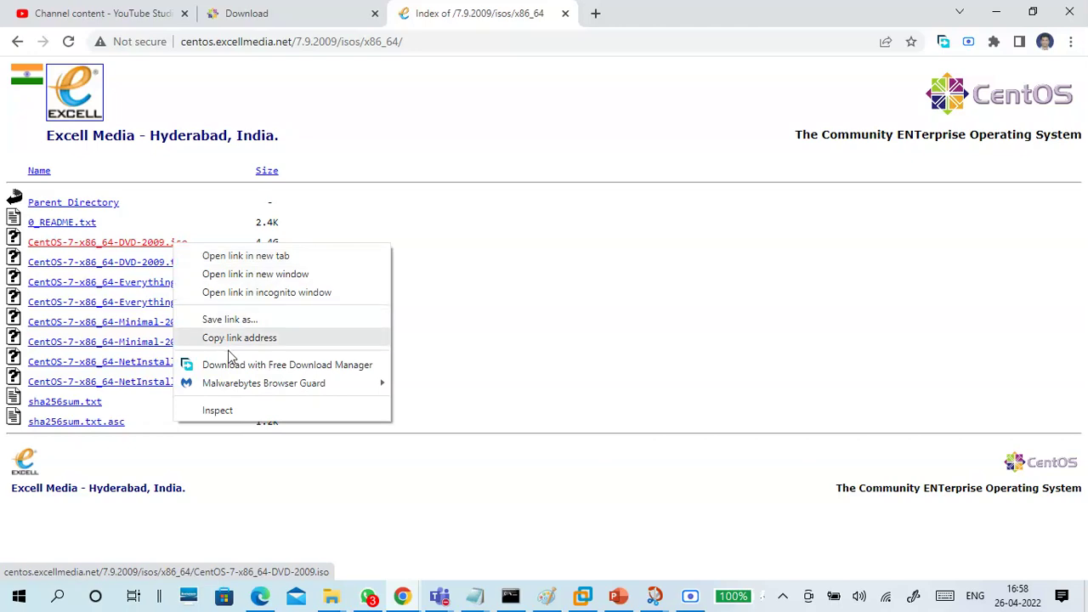
{"action": "left_click", "coordinate": [239, 337]}
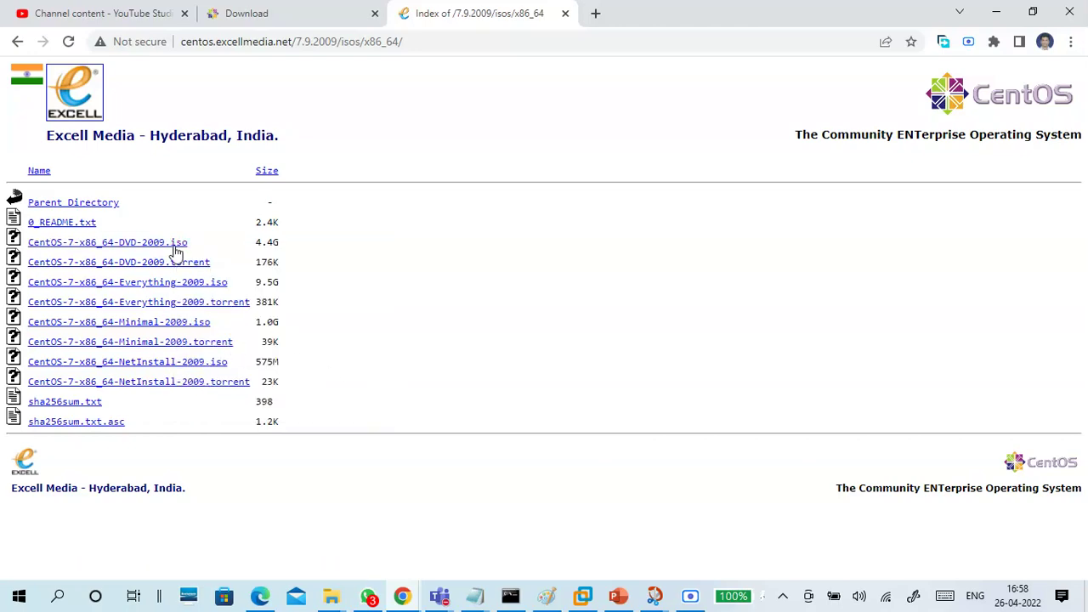
{"action": "mouse_move", "coordinate": [474, 595]}
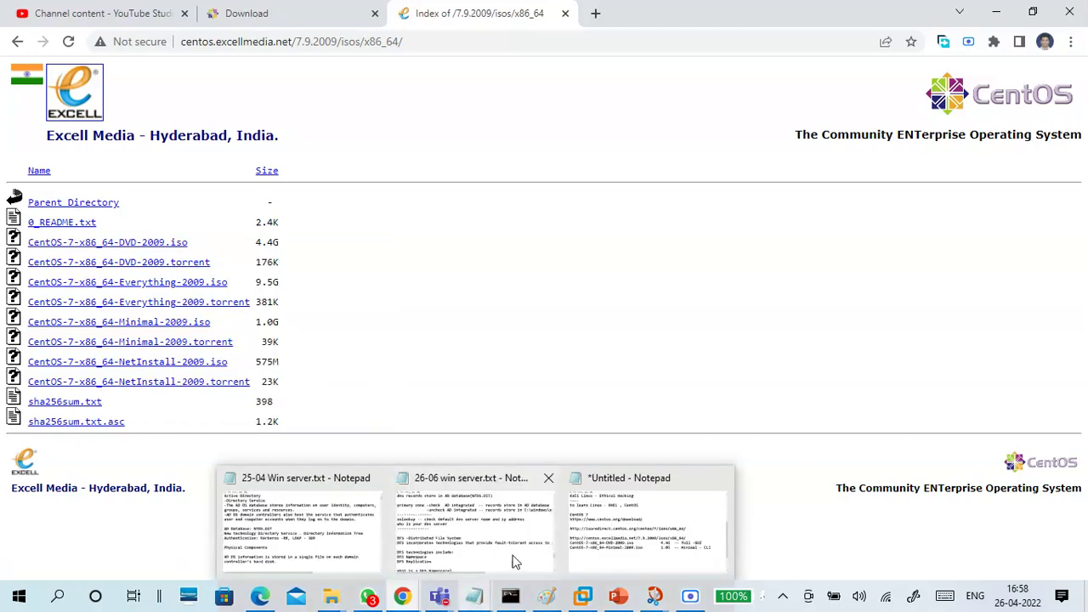
{"action": "left_click", "coordinate": [613, 531]}
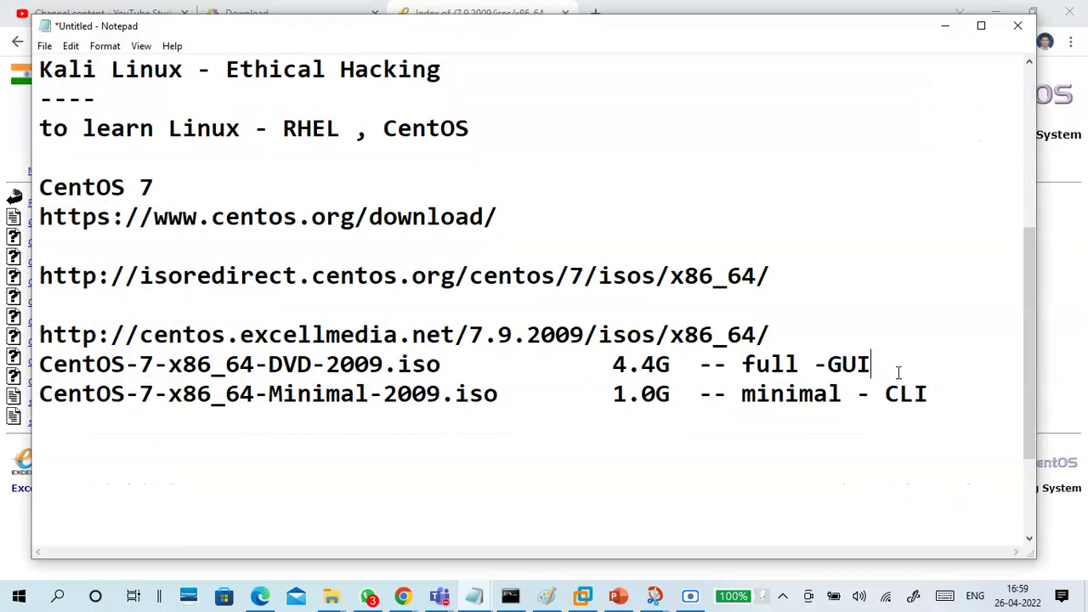
{"action": "key", "text": "Return"}
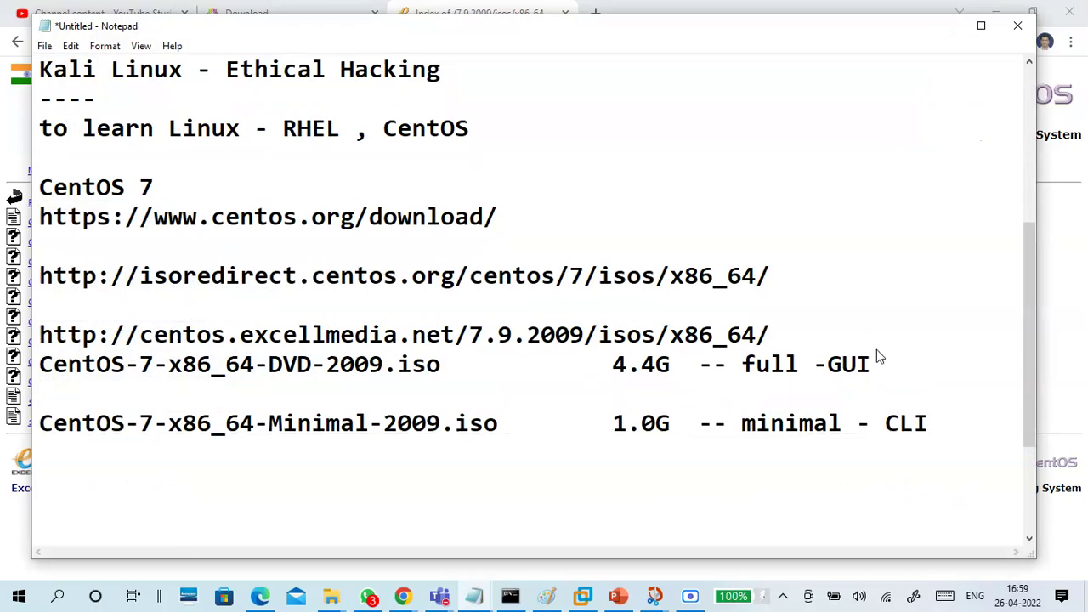
{"action": "key", "text": "ctrl+v"}
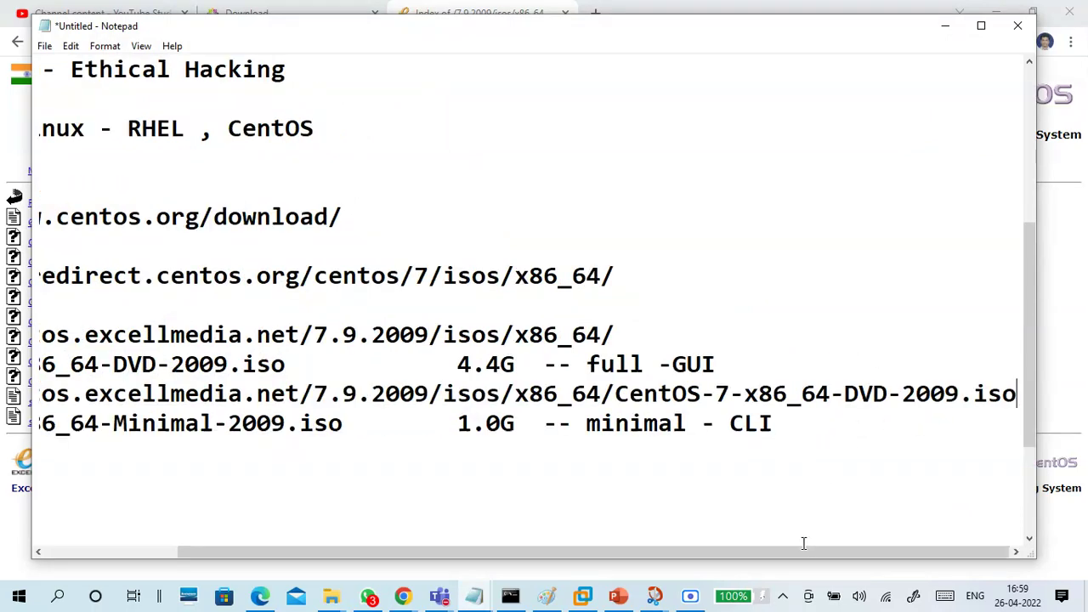
{"action": "left_click_drag", "start_coordinate": [804, 557], "coordinate": [357, 539]}
Insert a blank line above the Minimal ISO entry and review both entries
{"action": "left_click", "coordinate": [39, 423]}
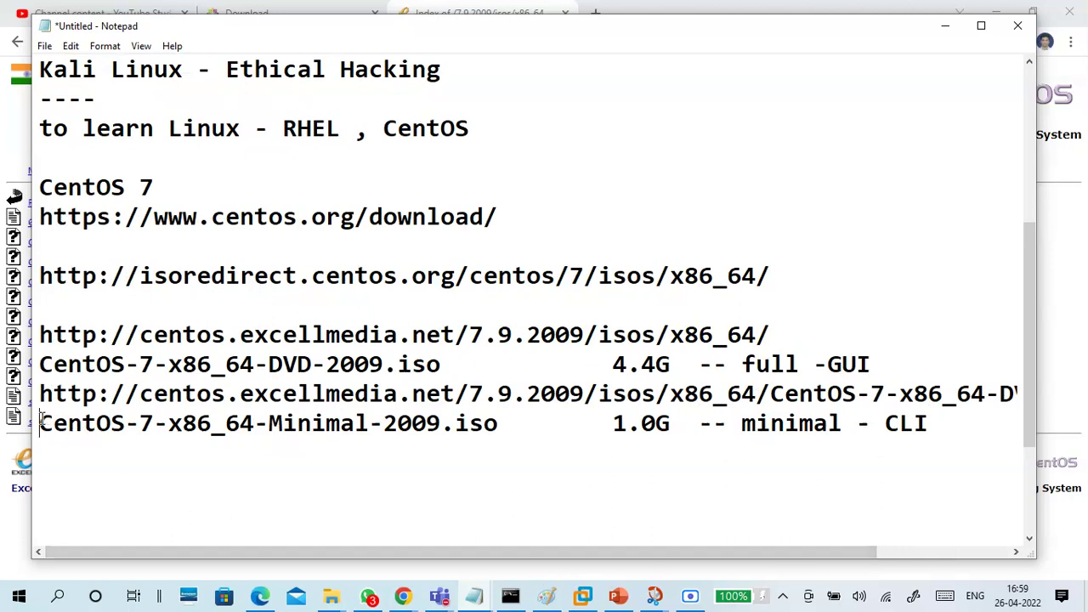
{"action": "key", "text": "Return"}
{"action": "left_click_drag", "start_coordinate": [39, 361], "coordinate": [1045, 411]}
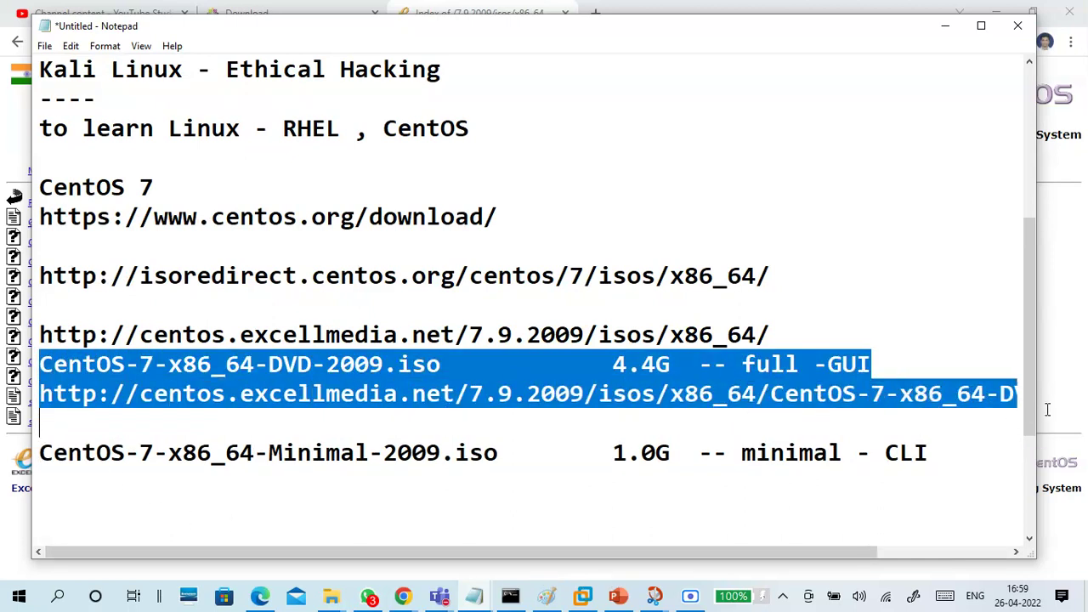
{"action": "left_click", "coordinate": [971, 421]}
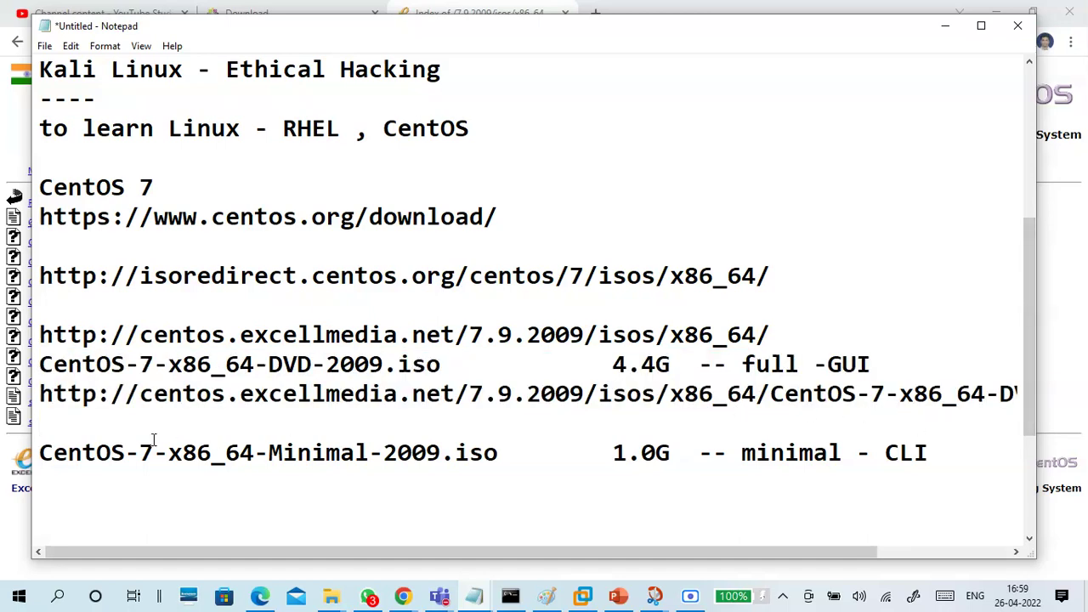
{"action": "left_click_drag", "start_coordinate": [39, 452], "coordinate": [932, 456]}
{"action": "left_click", "coordinate": [784, 459]}
{"action": "left_click", "coordinate": [70, 470]}
{"action": "left_click", "coordinate": [944, 26]}
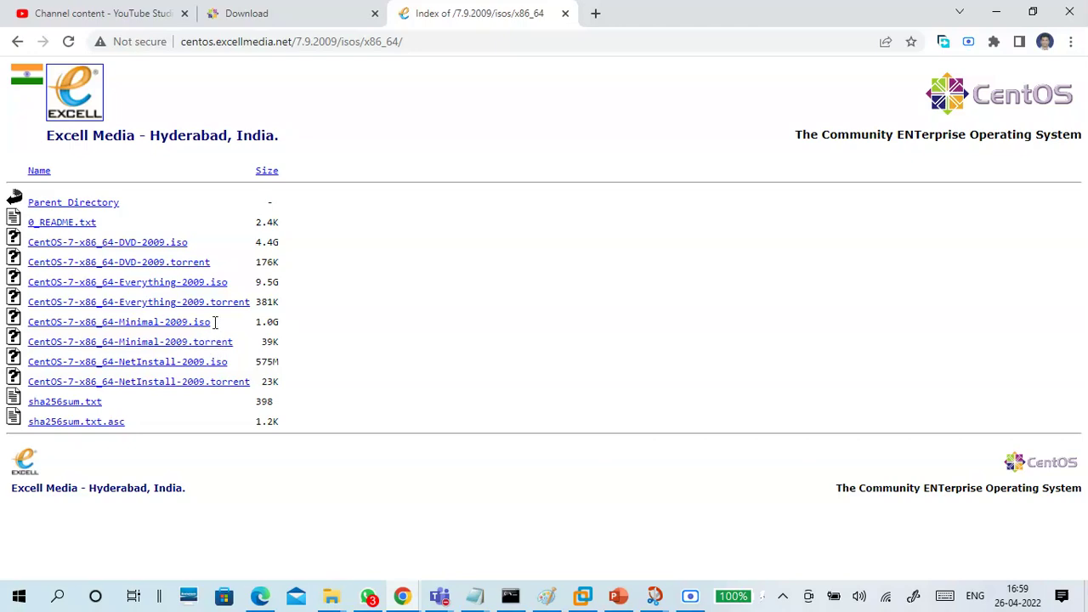
Copy the Minimal ISO's download link and paste it under the Minimal entry
{"action": "right_click", "coordinate": [190, 324]}
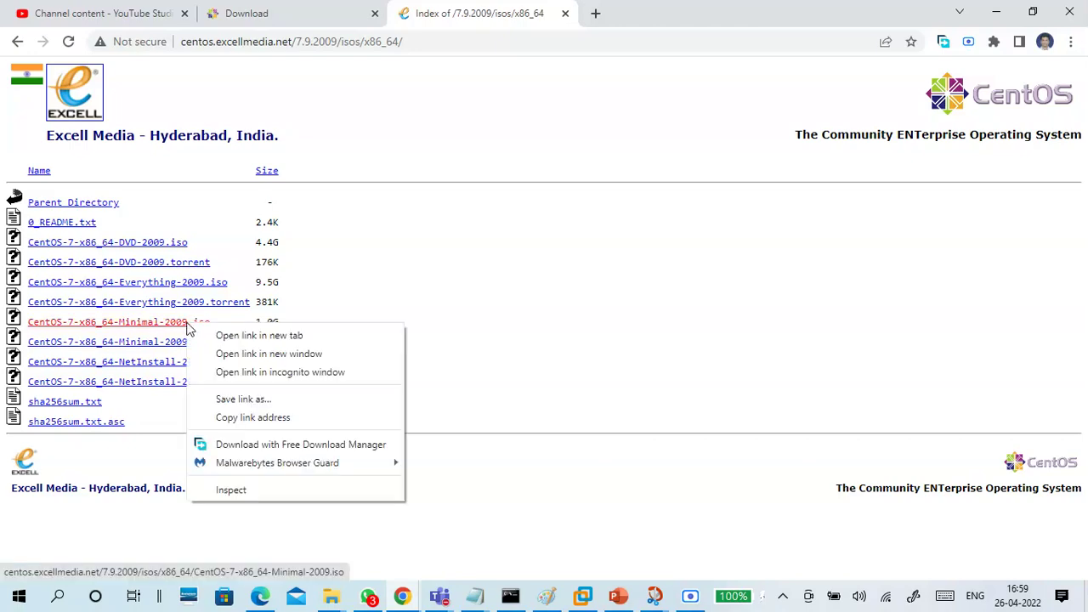
{"action": "left_click", "coordinate": [225, 418]}
{"action": "mouse_move", "coordinate": [477, 597]}
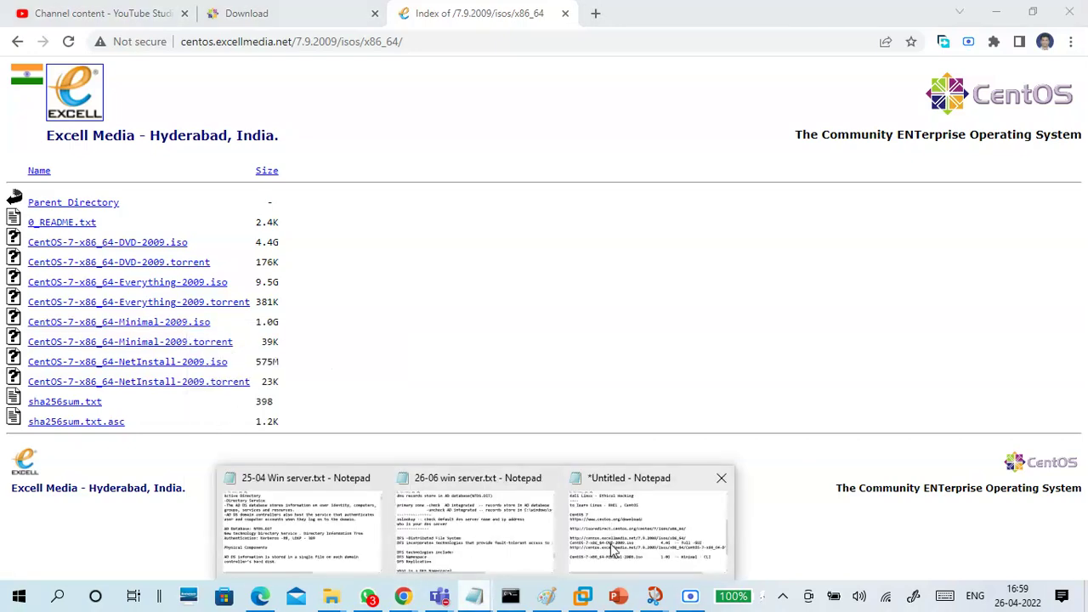
{"action": "left_click", "coordinate": [613, 551]}
{"action": "key", "text": "ctrl+v"}
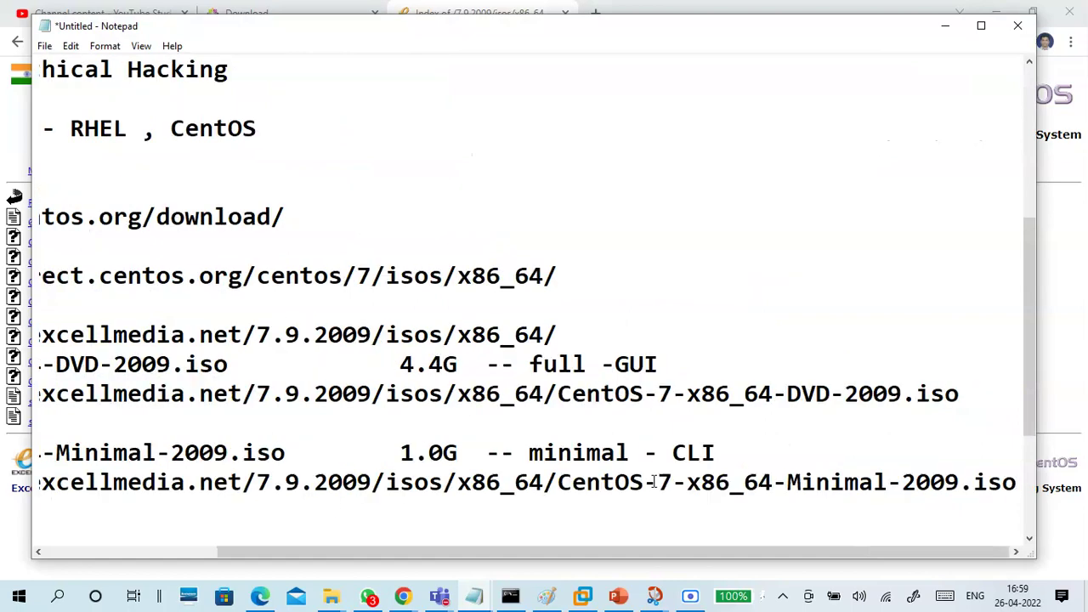
{"action": "left_click", "coordinate": [944, 25]}
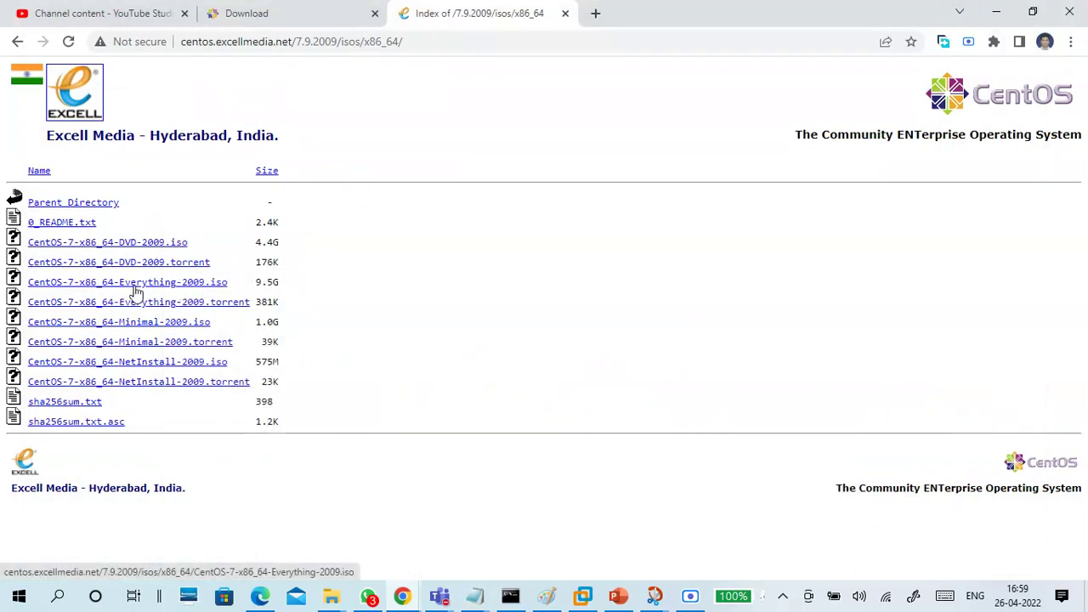
Glance at the Everything-2009.iso entry on the mirror, then return to the notes
{"action": "left_click_drag", "start_coordinate": [232, 282], "coordinate": [121, 287]}
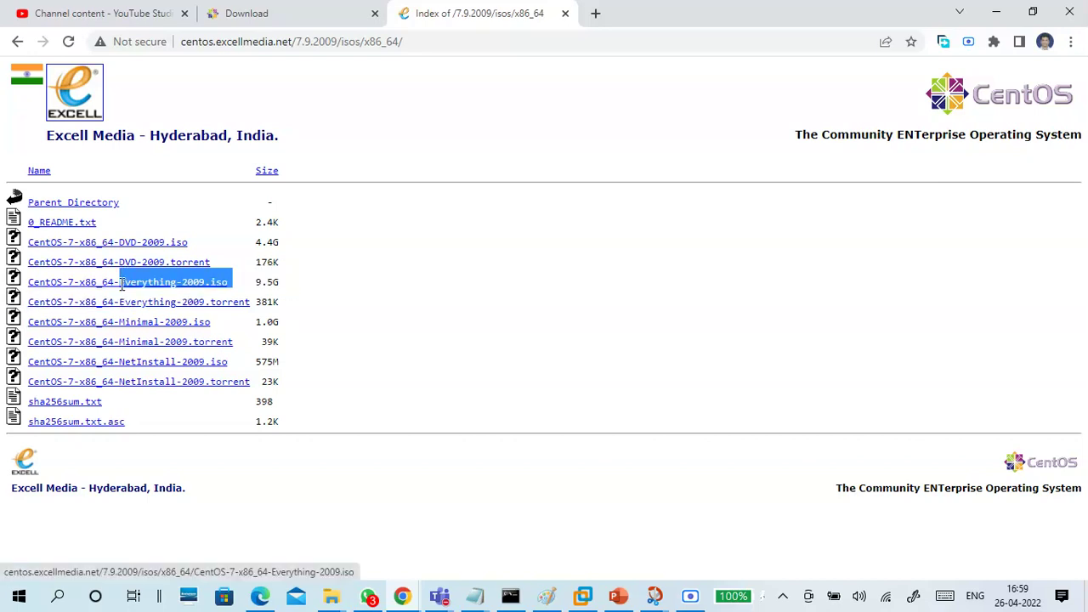
{"action": "left_click", "coordinate": [371, 375]}
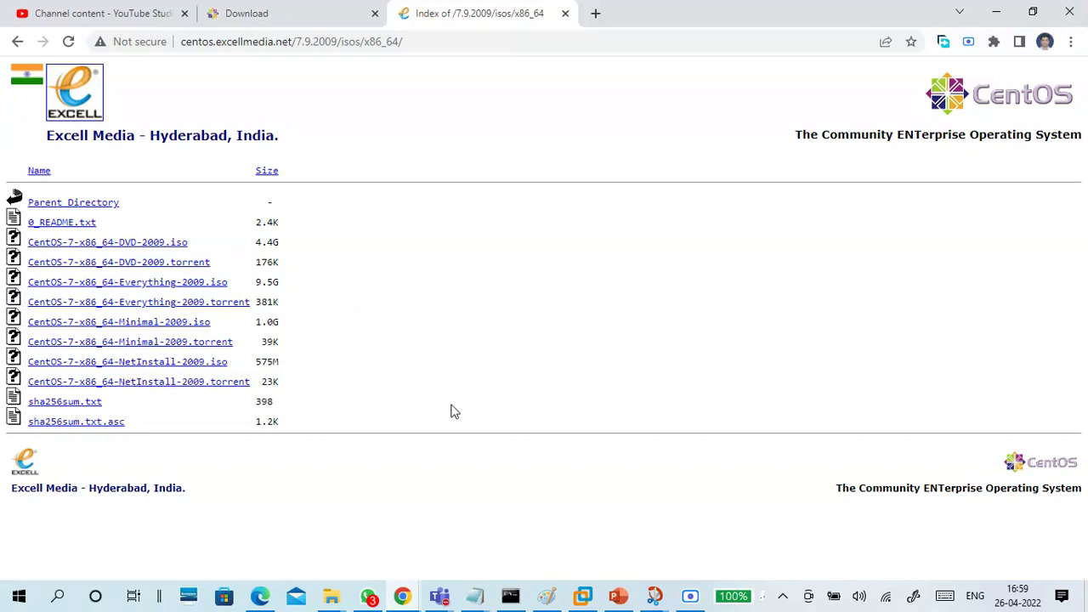
{"action": "left_click", "coordinate": [475, 595]}
{"action": "left_click", "coordinate": [601, 534]}
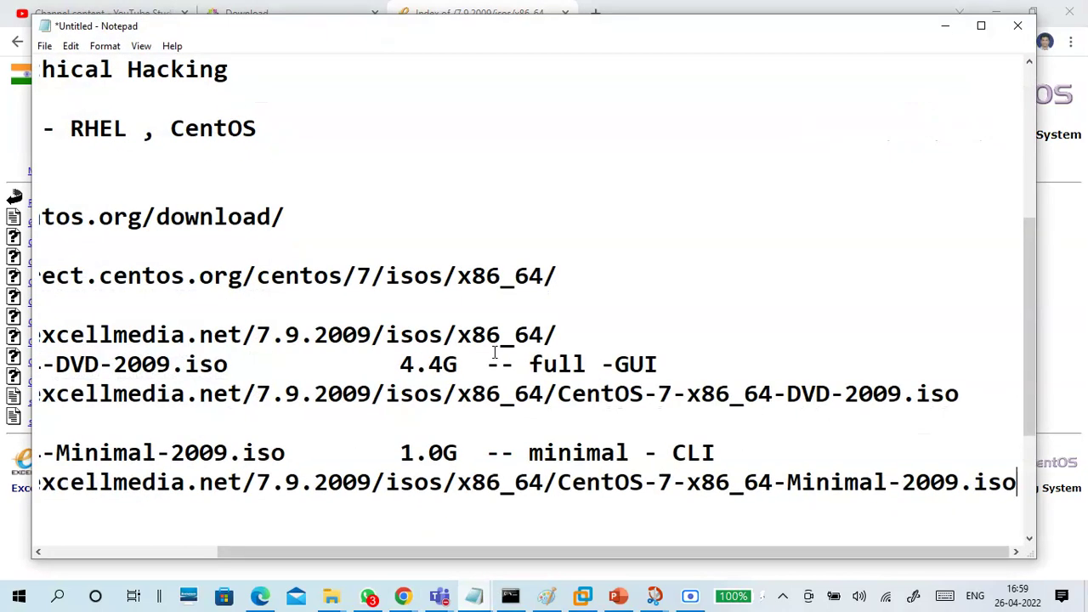
{"action": "left_click_drag", "start_coordinate": [398, 552], "coordinate": [196, 557]}
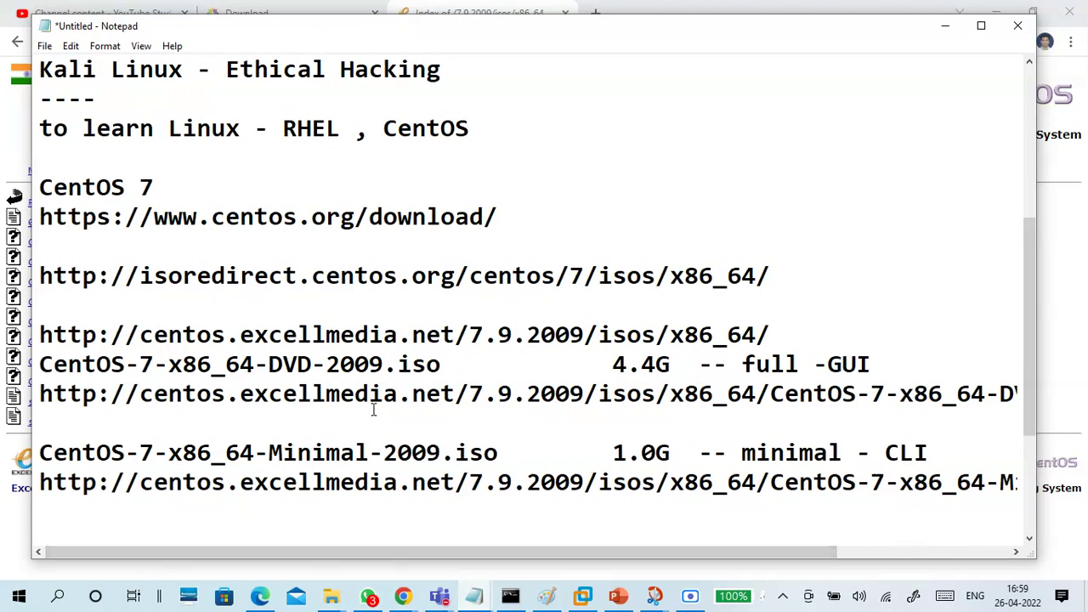
Insert blank lines above the Minimal ISO entry and above the DVD ISO line
{"action": "scroll", "coordinate": [377, 400], "scroll_direction": "down", "scroll_amount": 1}
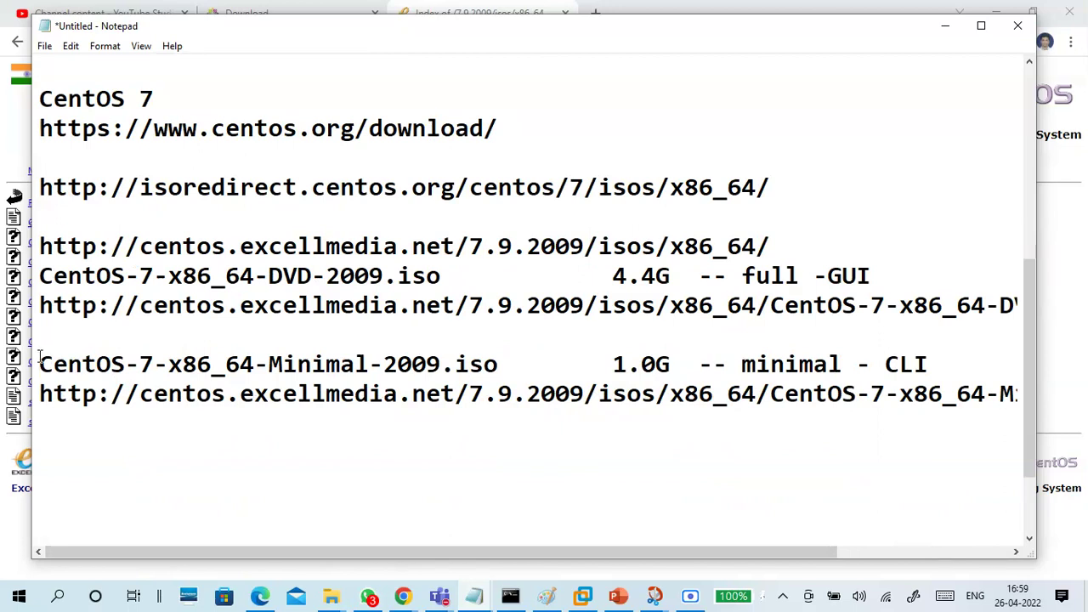
{"action": "key", "text": "Return"}
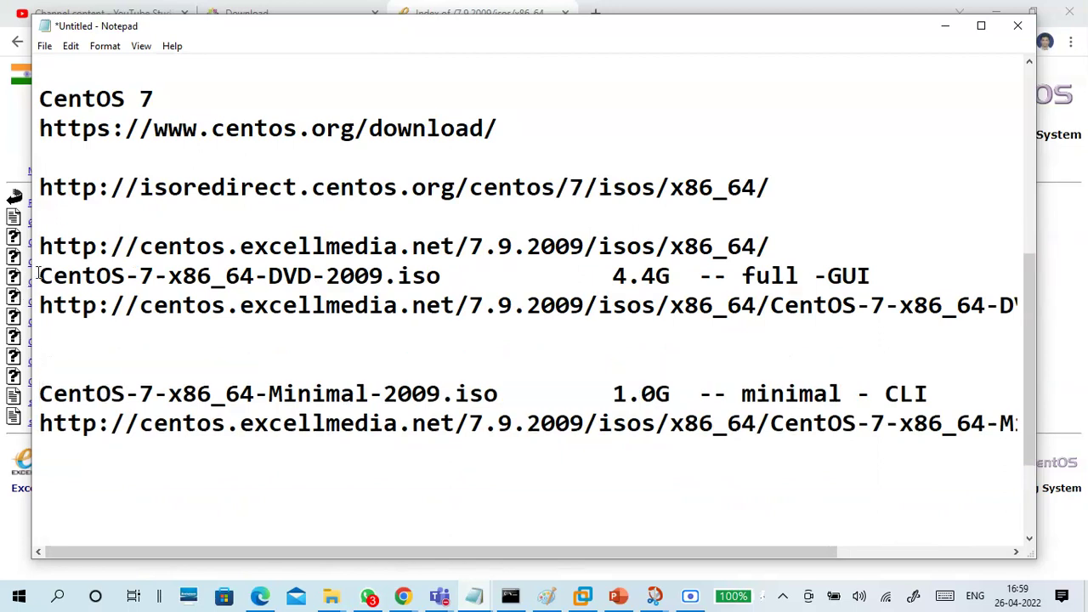
{"action": "left_click", "coordinate": [40, 275]}
{"action": "key", "text": "Return"}
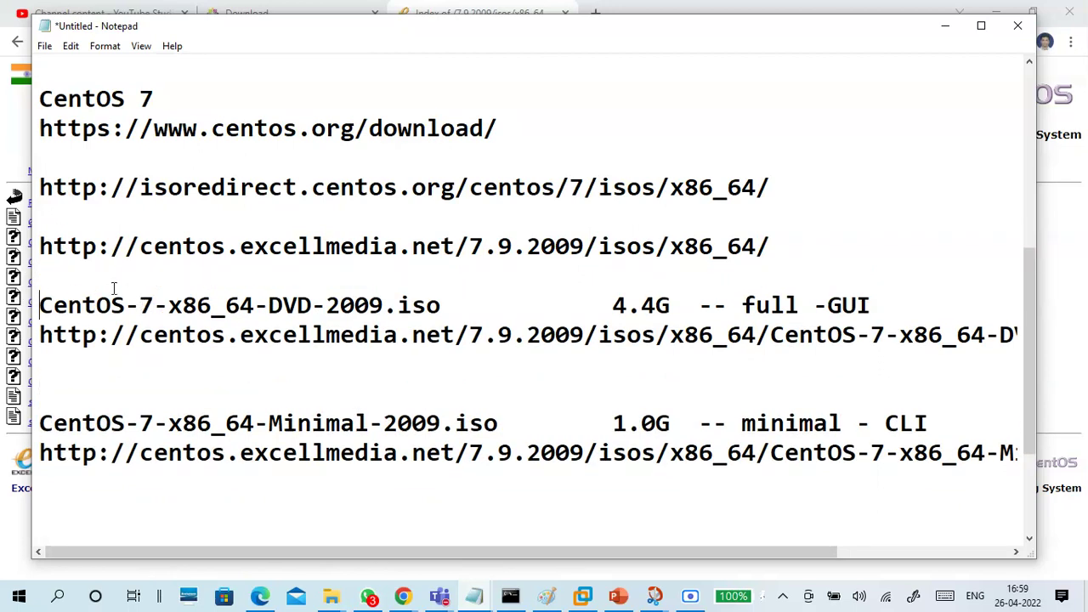
{"action": "left_click_drag", "start_coordinate": [32, 304], "coordinate": [47, 327]}
{"action": "left_click", "coordinate": [903, 338]}
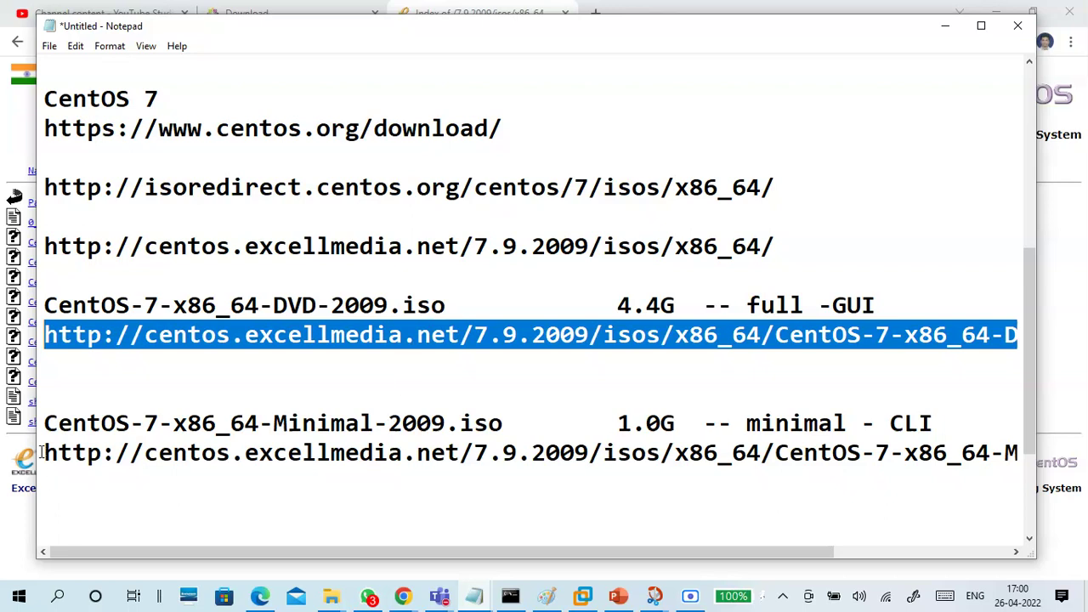
Add the line 'full -gui - 2G - 1G' below the Minimal ISO link
{"action": "scroll", "coordinate": [439, 483], "scroll_direction": "down", "scroll_amount": 2}
{"action": "left_click", "coordinate": [345, 338]}
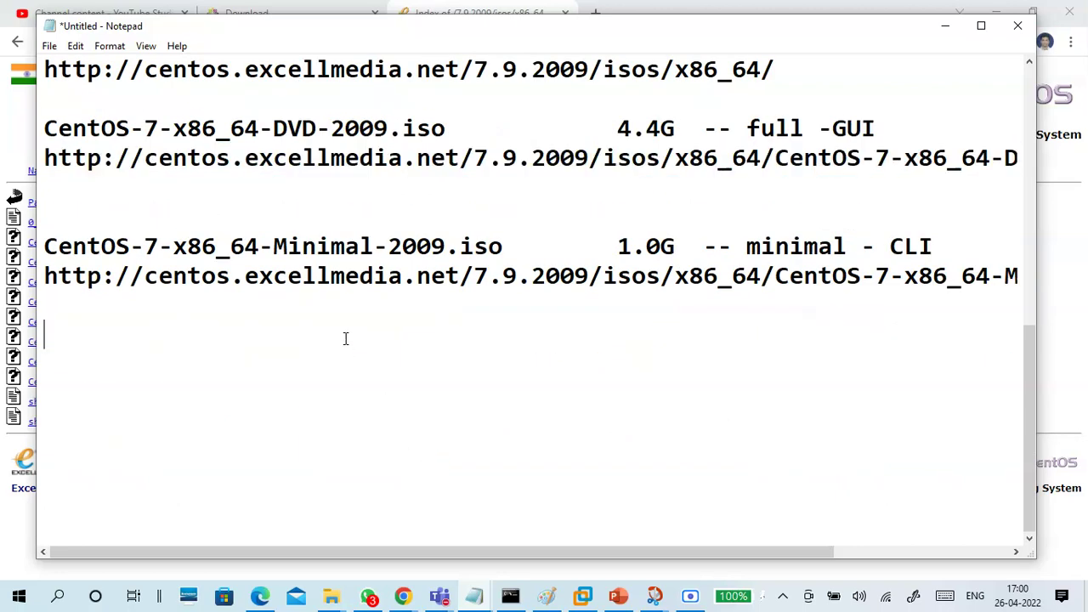
{"action": "type", "text": "full "}
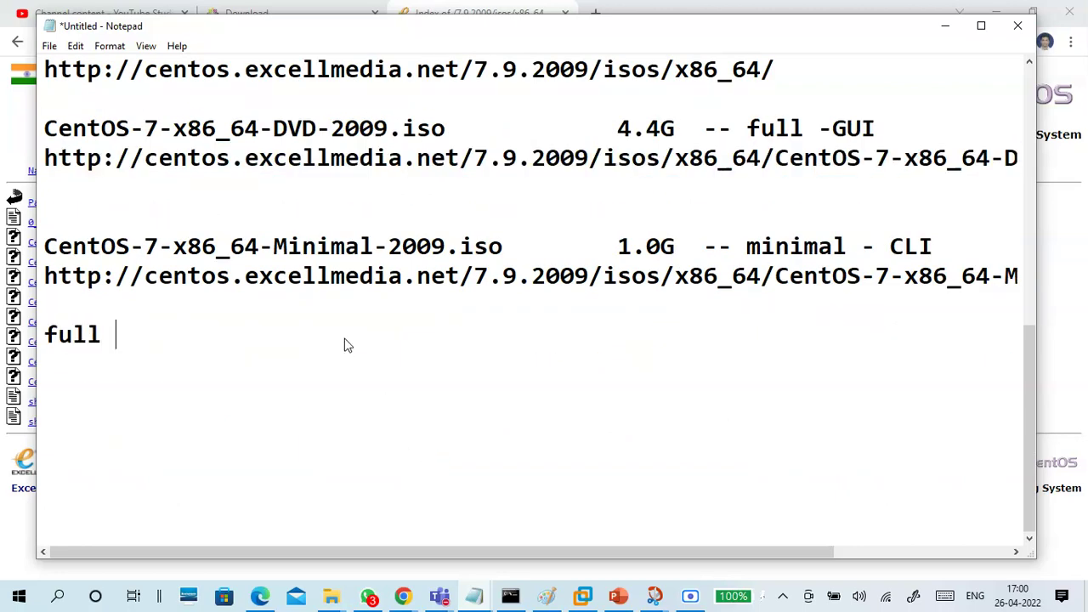
{"action": "type", "text": "-gui - "}
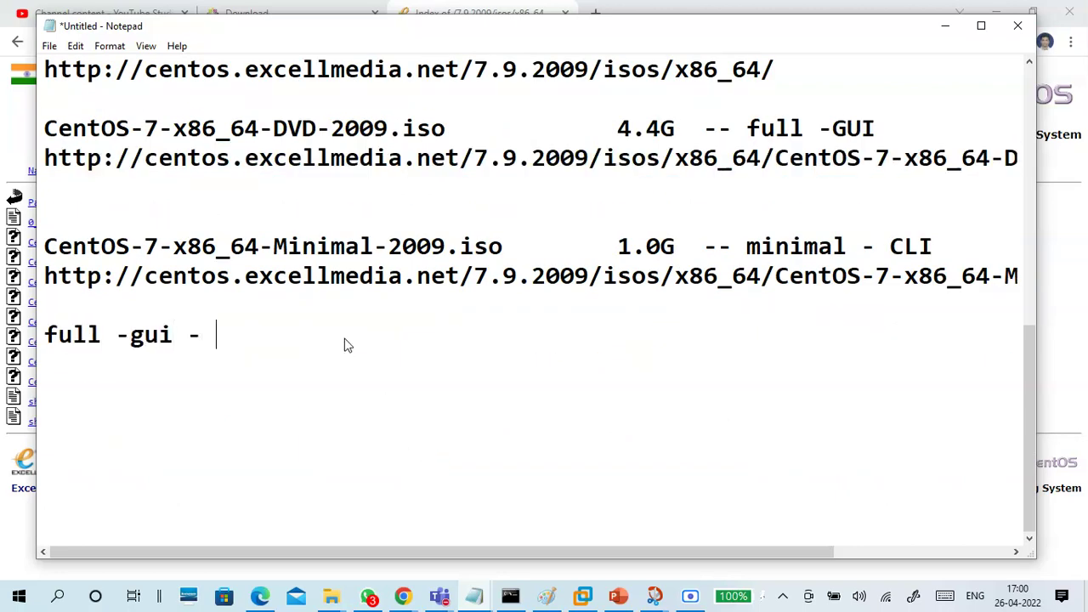
{"action": "type", "text": "2Gb"}
{"action": "key", "text": "BackSpace"}
{"action": "type", "text": "--"}
{"action": "key", "text": "BackSpace"}
{"action": "key", "text": "BackSpace"}
{"action": "type", "text": "-"}
{"action": "key", "text": "BackSpace"}
{"action": "type", "text": "- 1G"}
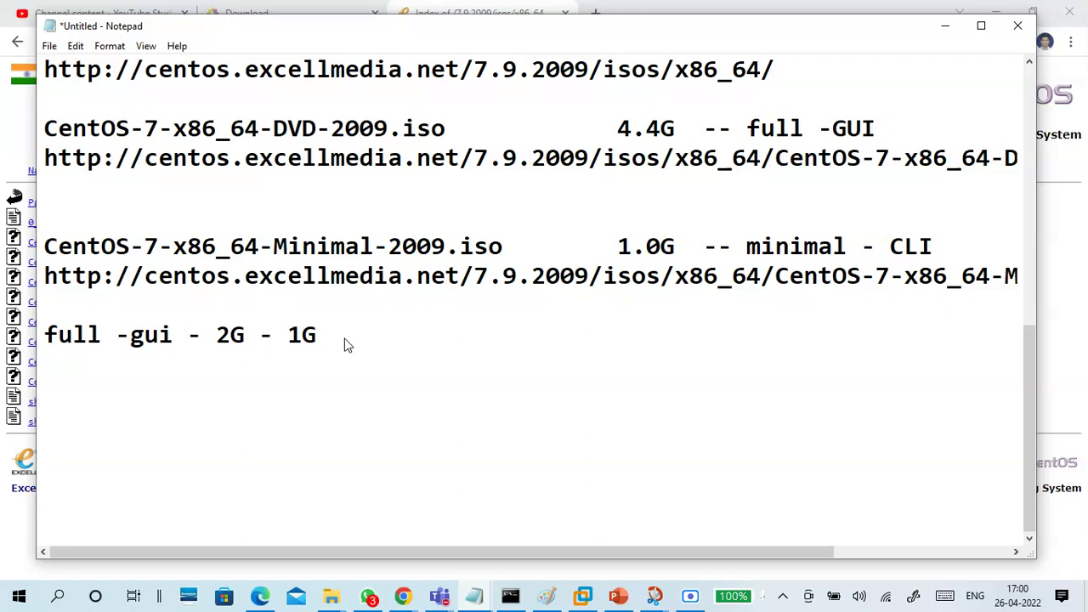
{"action": "key", "text": "Return"}
Add the minimal CLI requirement line 'minial -cli - 512M -1G' beneath it
{"action": "left_click_drag", "start_coordinate": [260, 340], "coordinate": [213, 340]}
{"action": "left_click", "coordinate": [197, 366]}
{"action": "type", "text": "min"}
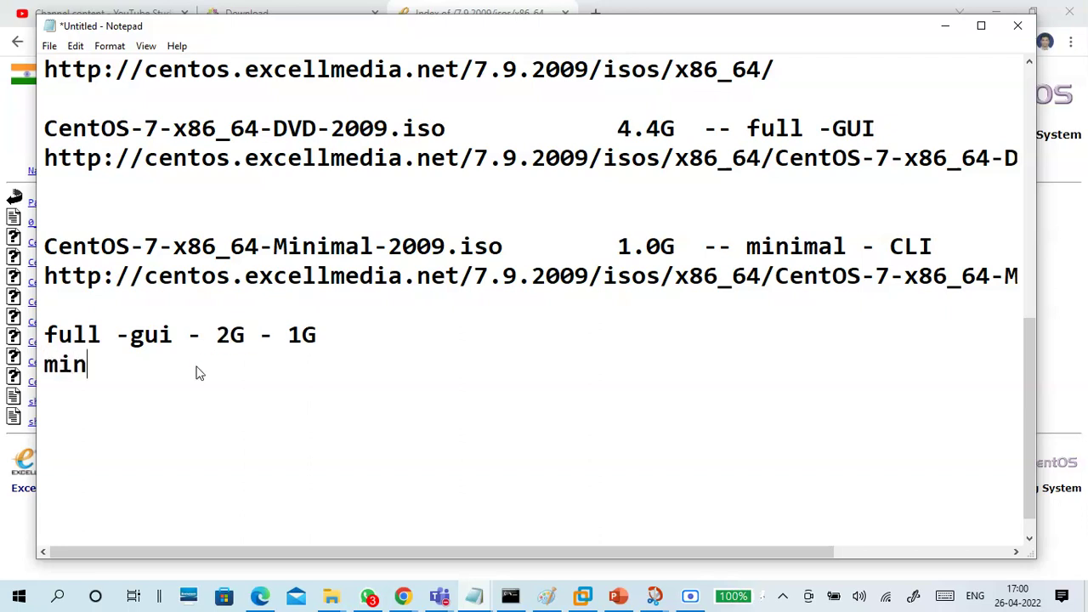
{"action": "type", "text": "ial -cli "}
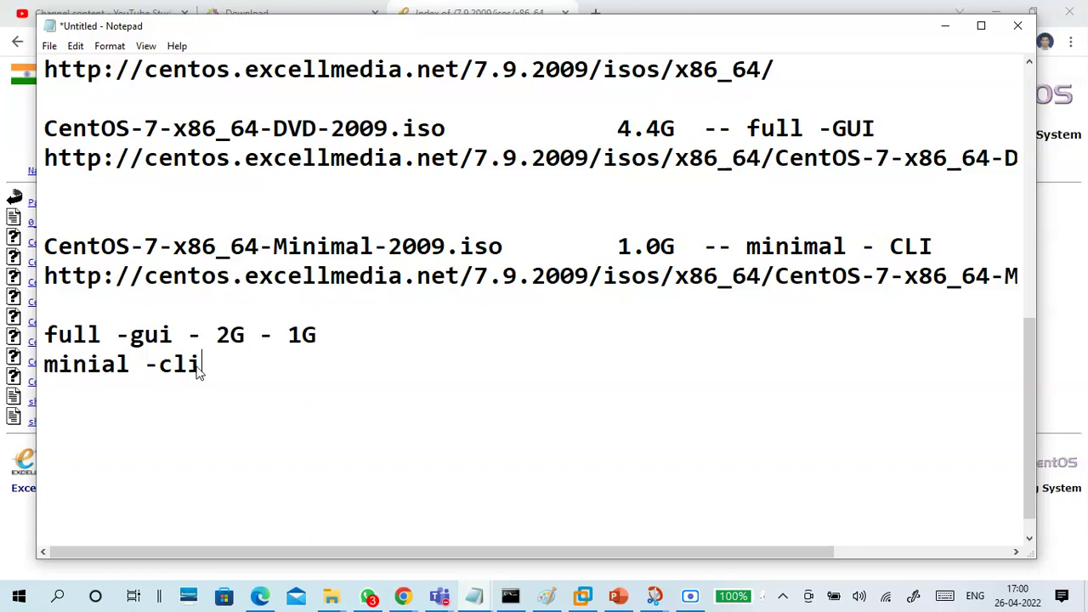
{"action": "type", "text": "- 512M "}
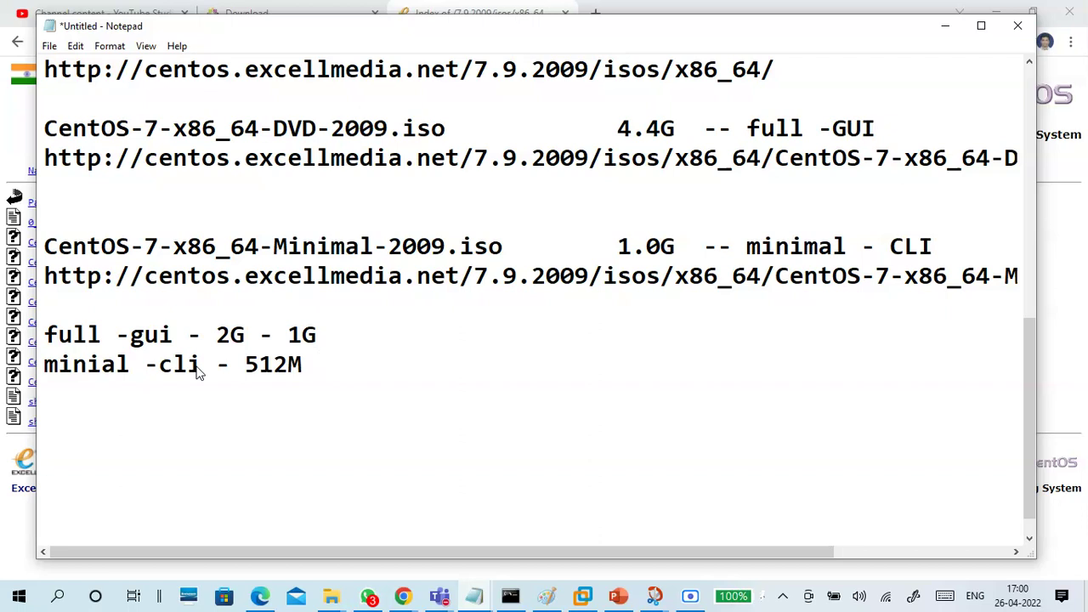
{"action": "type", "text": "-1G"}
{"action": "left_click", "coordinate": [46, 276]}
{"action": "left_click_drag", "start_coordinate": [44, 276], "coordinate": [252, 287]}
{"action": "left_click", "coordinate": [253, 293]}
Correct 'minial' to 'minimal' on the CLI requirement line
{"action": "left_click", "coordinate": [287, 416]}
{"action": "left_click", "coordinate": [290, 396]}
{"action": "left_click", "coordinate": [101, 366]}
{"action": "type", "text": "m"}
Append '(4G ram)' after 1G on the full GUI line
{"action": "left_click", "coordinate": [136, 391]}
{"action": "left_click_drag", "start_coordinate": [381, 367], "coordinate": [36, 340]}
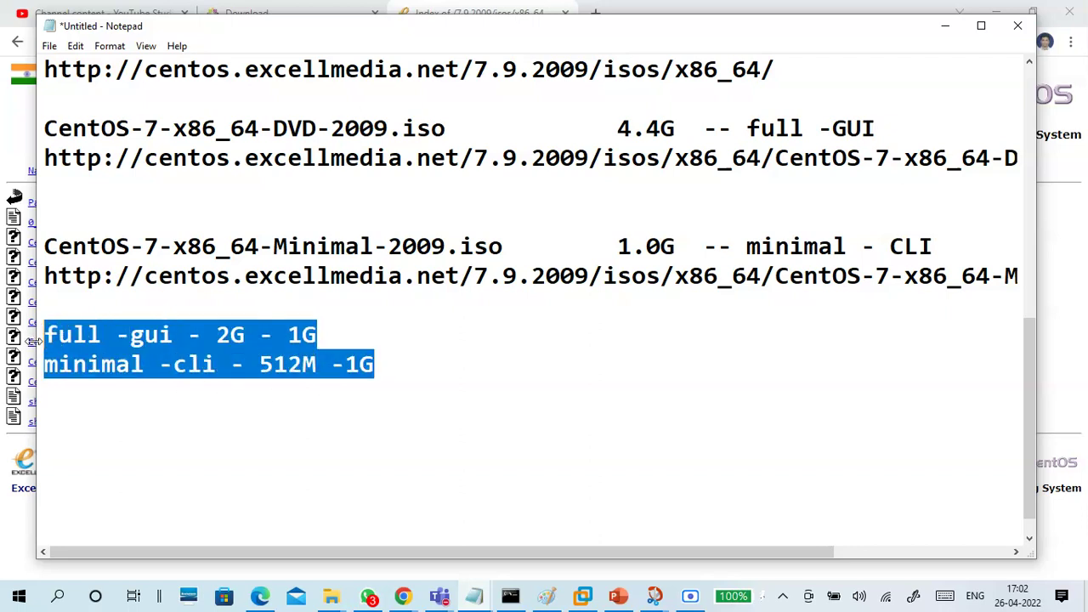
{"action": "left_click", "coordinate": [117, 412]}
{"action": "left_click_drag", "start_coordinate": [217, 337], "coordinate": [320, 332]}
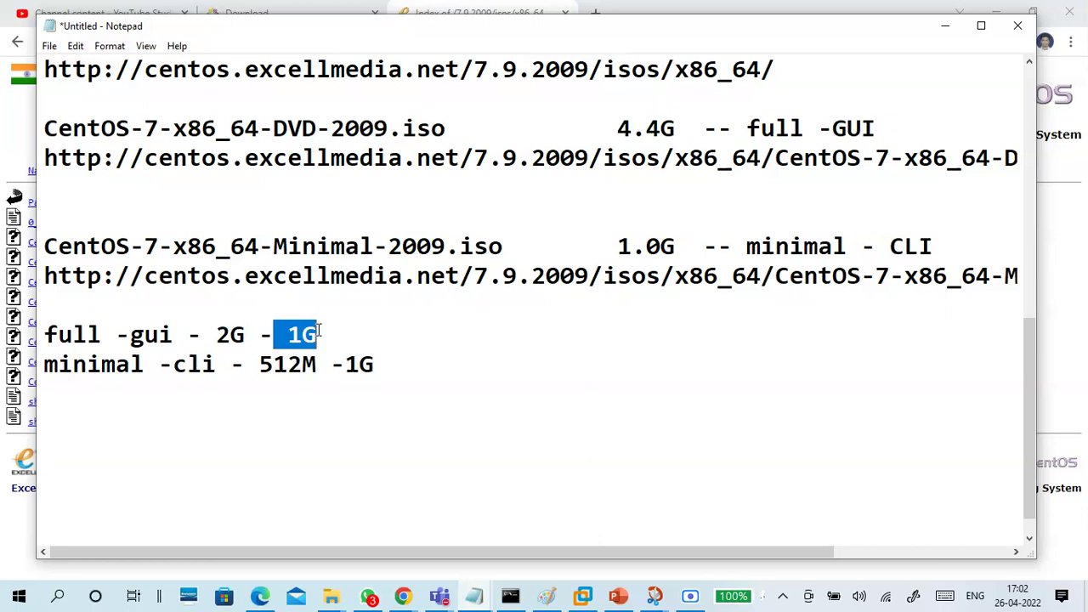
{"action": "left_click", "coordinate": [308, 397]}
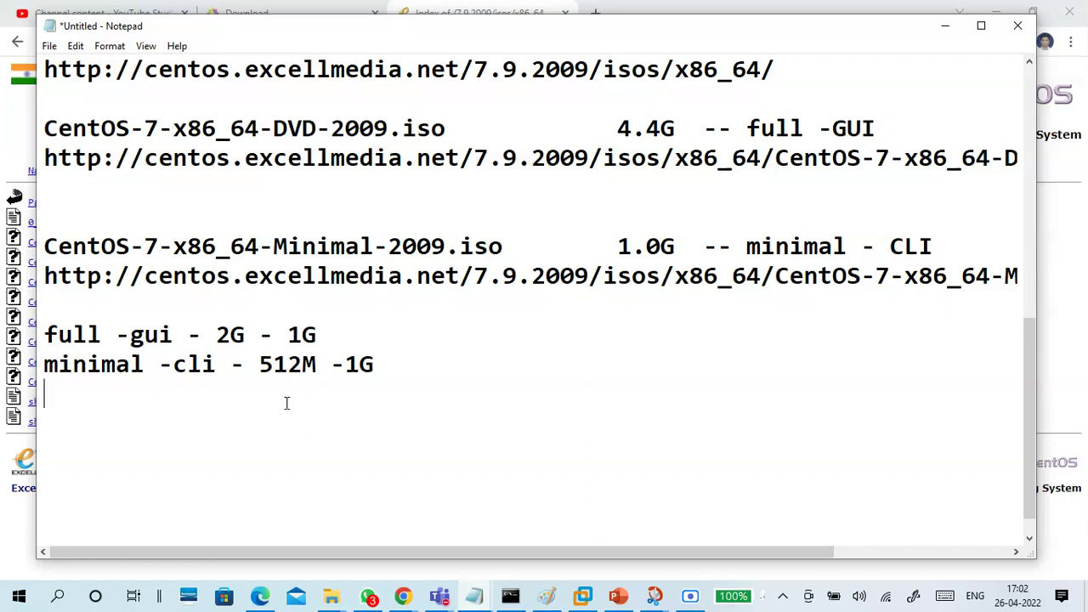
{"action": "left_click", "coordinate": [343, 330]}
{"action": "type", "text": "("}
{"action": "type", "text": "$G"}
{"action": "key", "text": "BackSpace"}
{"action": "key", "text": "BackSpace"}
{"action": "type", "text": "4G ram"}
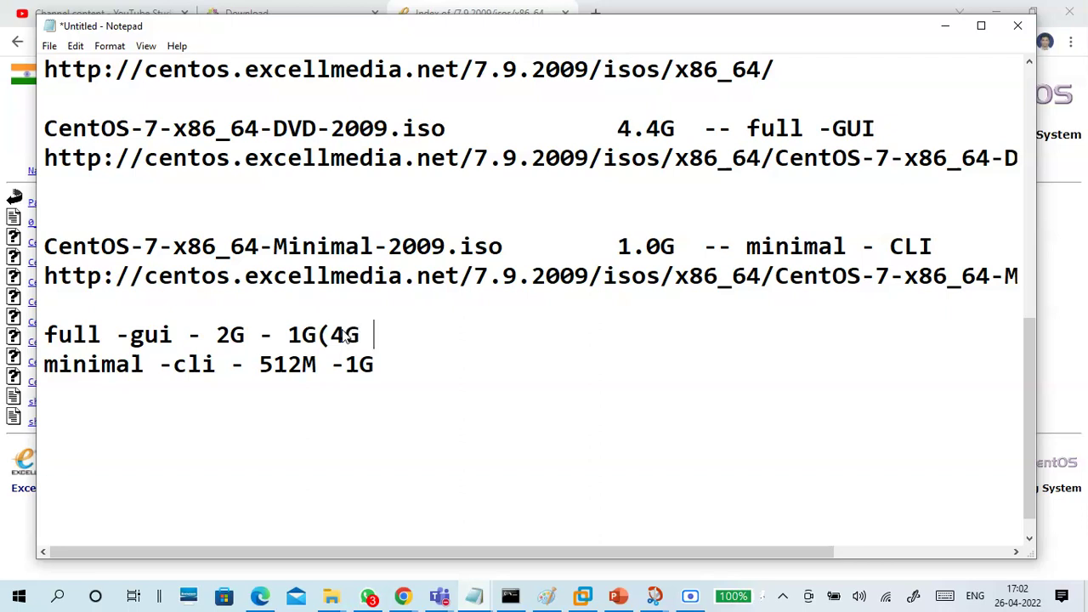
{"action": "type", "text": ")"}
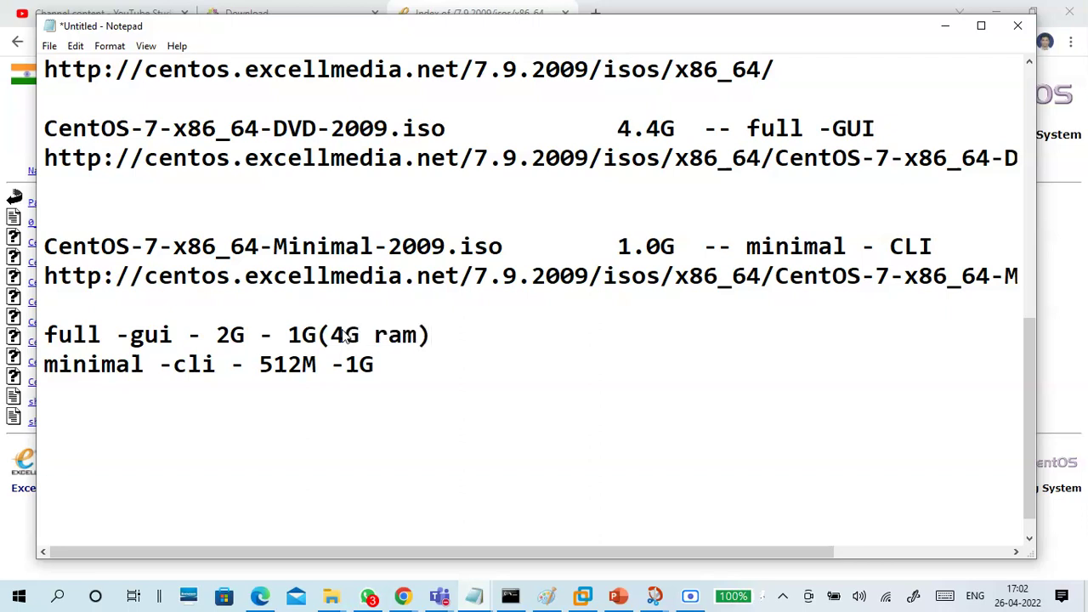
Insert '(8G ram)' right after 2G on the full GUI line
{"action": "left_click", "coordinate": [377, 364]}
{"action": "double_click", "coordinate": [313, 364]}
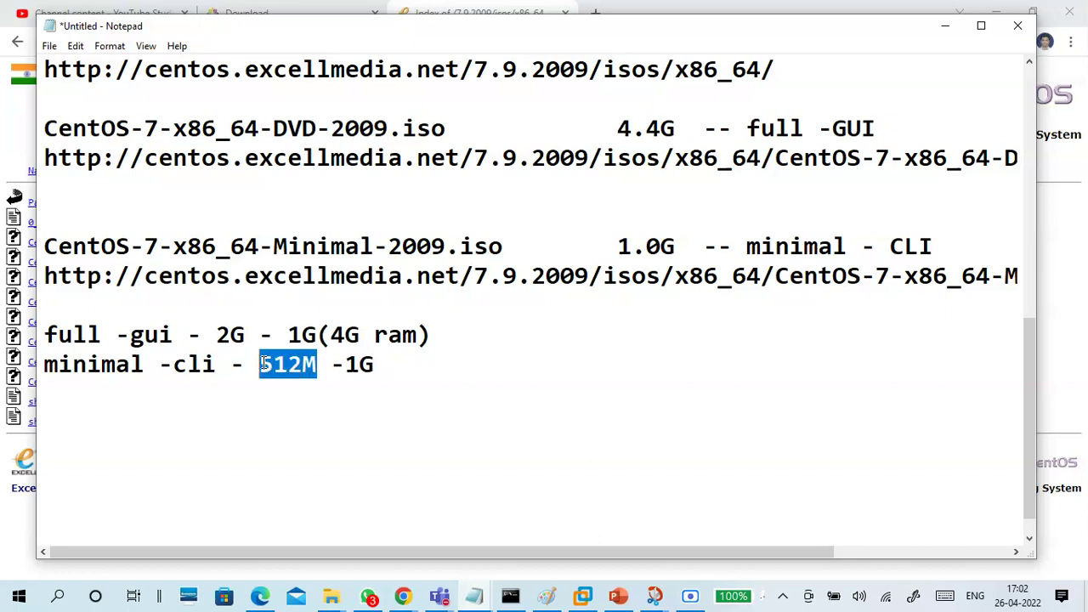
{"action": "left_click", "coordinate": [379, 362]}
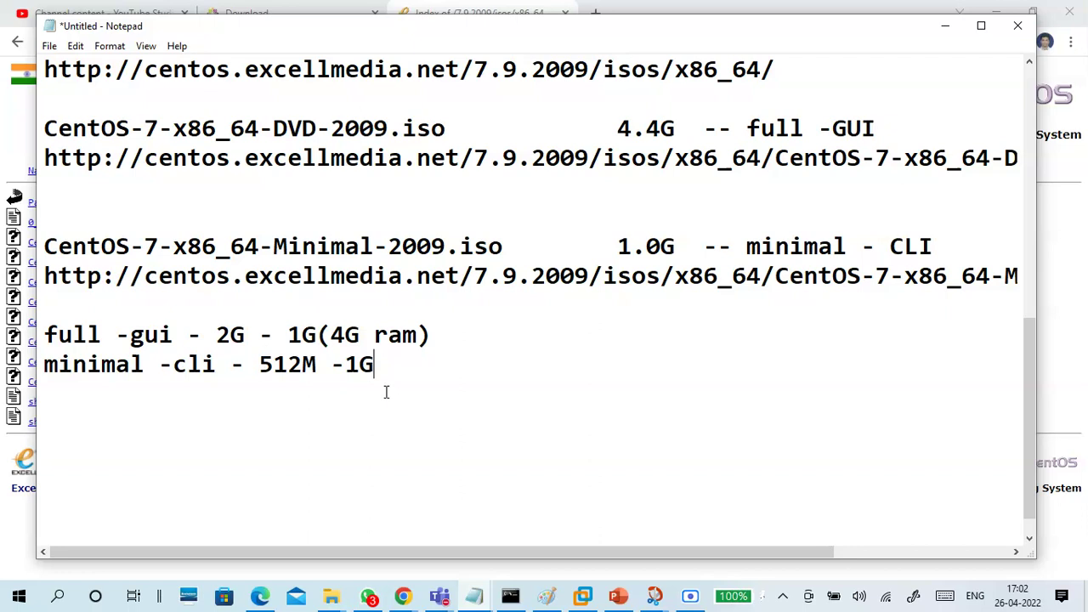
{"action": "left_click_drag", "start_coordinate": [345, 335], "coordinate": [423, 348]}
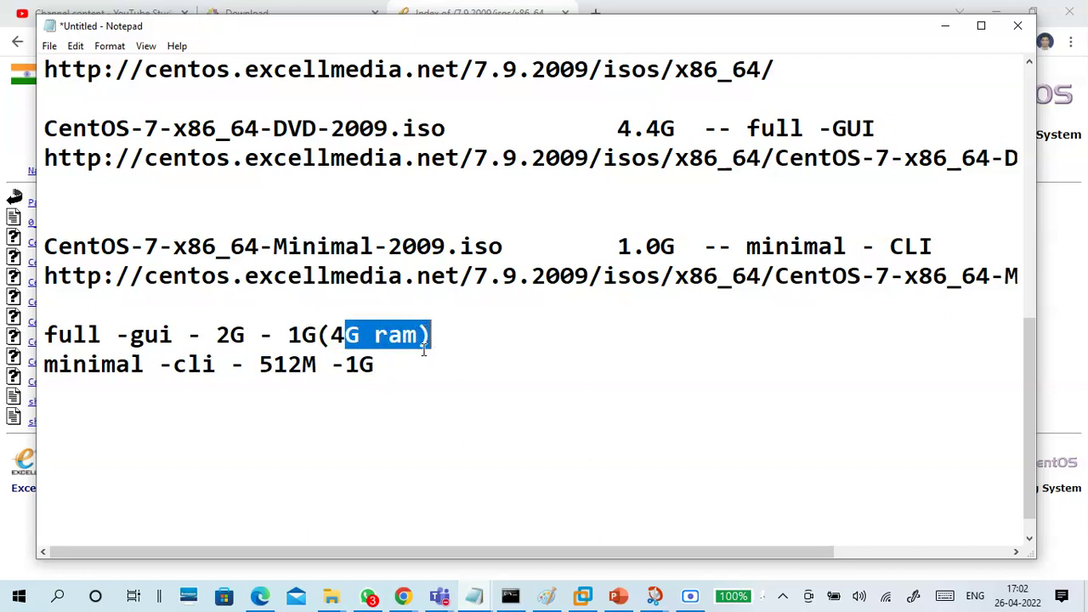
{"action": "left_click", "coordinate": [423, 352]}
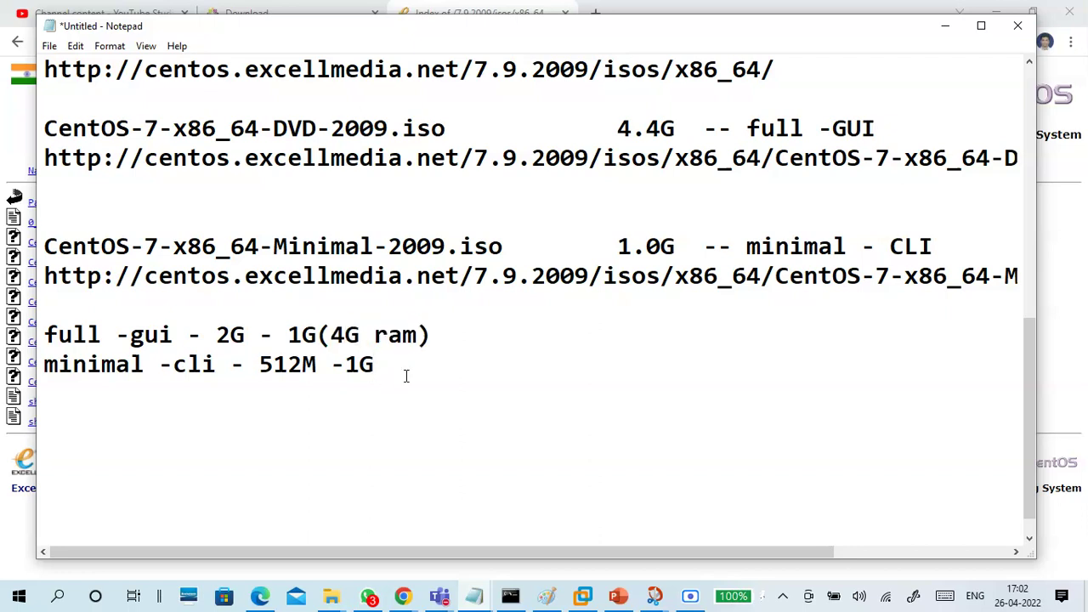
{"action": "left_click_drag", "start_coordinate": [317, 340], "coordinate": [230, 340]}
{"action": "left_click", "coordinate": [286, 342]}
{"action": "left_click", "coordinate": [245, 339]}
{"action": "type", "text": "("}
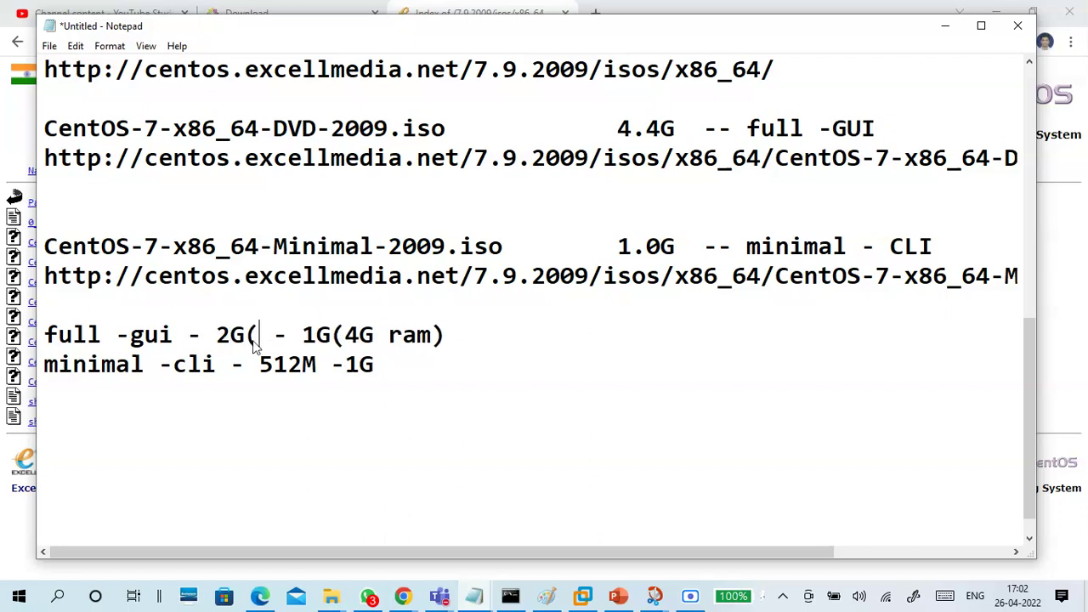
{"action": "type", "text": "8G"}
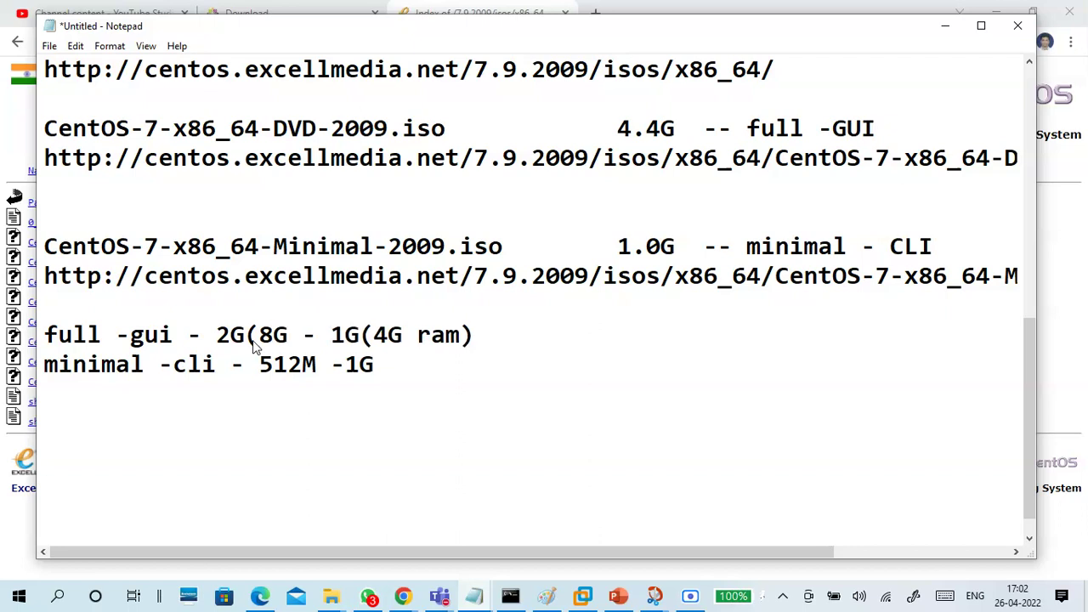
{"action": "type", "text": "ram)"}
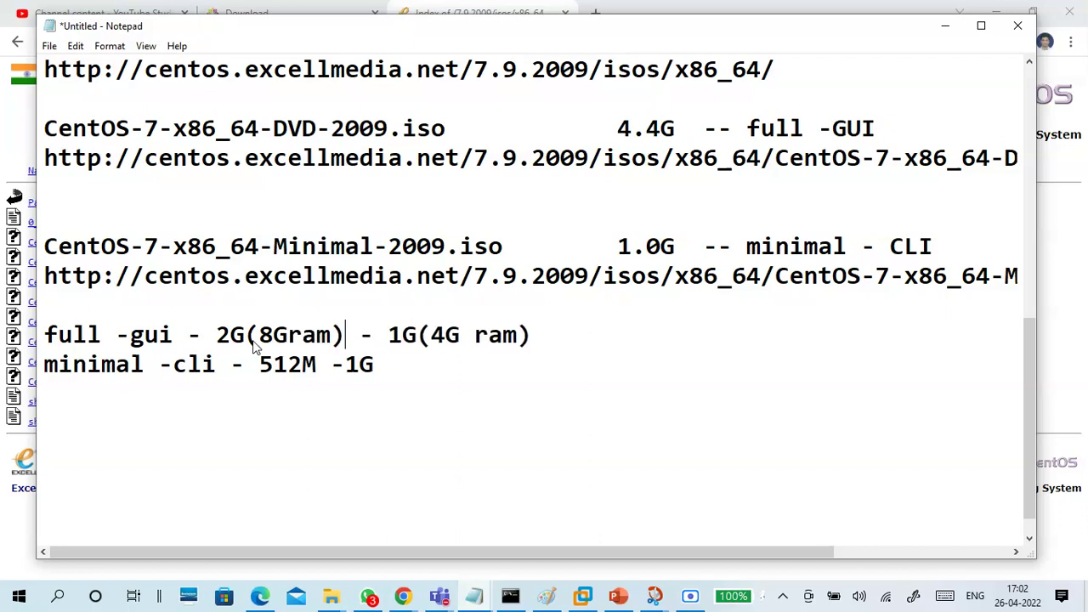
{"action": "left_click", "coordinate": [288, 336]}
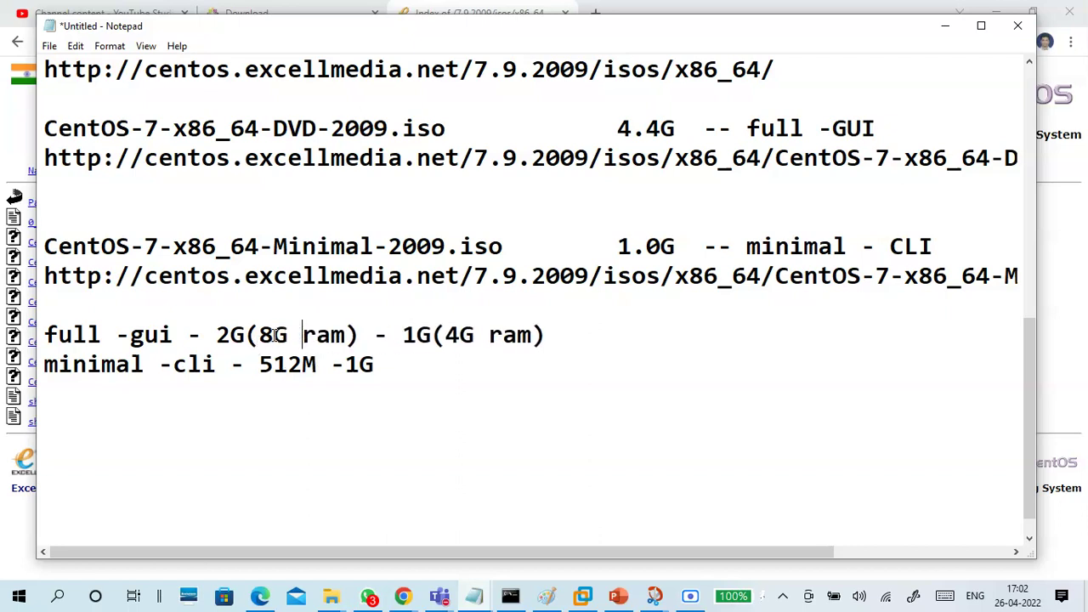
{"action": "left_click", "coordinate": [231, 335]}
Add a row of dashes as a divider below the requirement notes
{"action": "left_click", "coordinate": [432, 335]}
{"action": "left_click", "coordinate": [431, 395]}
{"action": "type", "text": "-------------------------------------"}
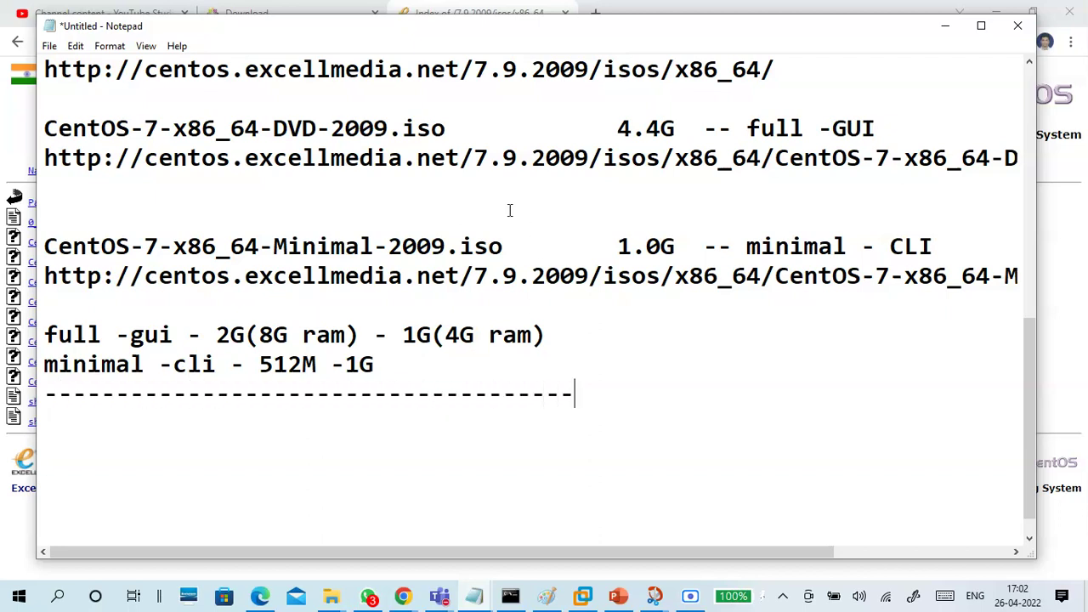
Insert the heading 'Direct download links:' above the DVD ISO entry, followed by a blank line
{"action": "left_click_drag", "start_coordinate": [44, 158], "coordinate": [202, 158]}
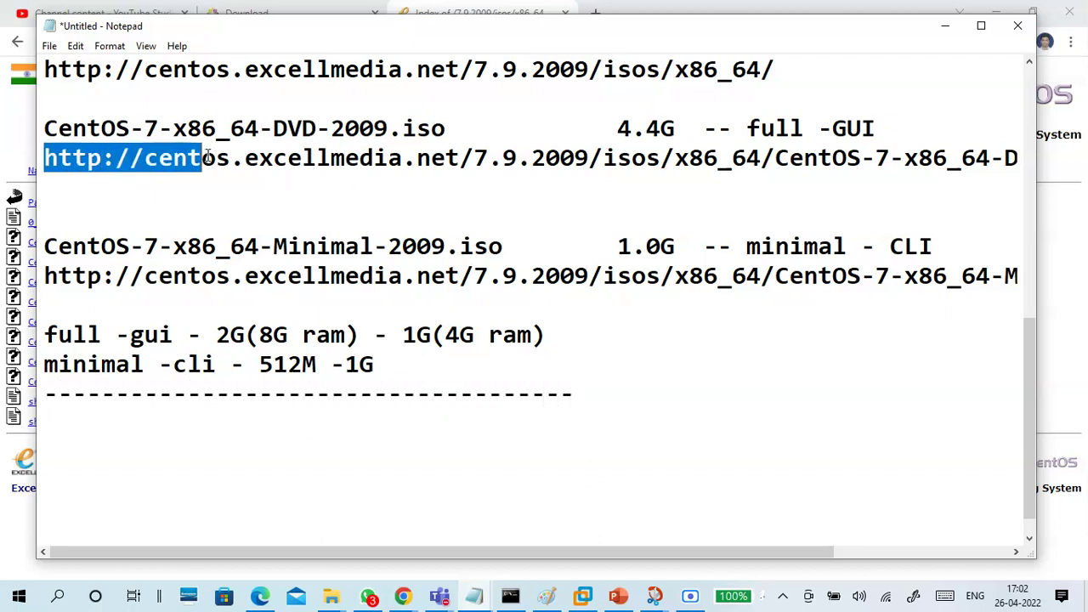
{"action": "left_click", "coordinate": [217, 128]}
{"action": "scroll", "coordinate": [920, 202], "scroll_direction": "up", "scroll_amount": 1}
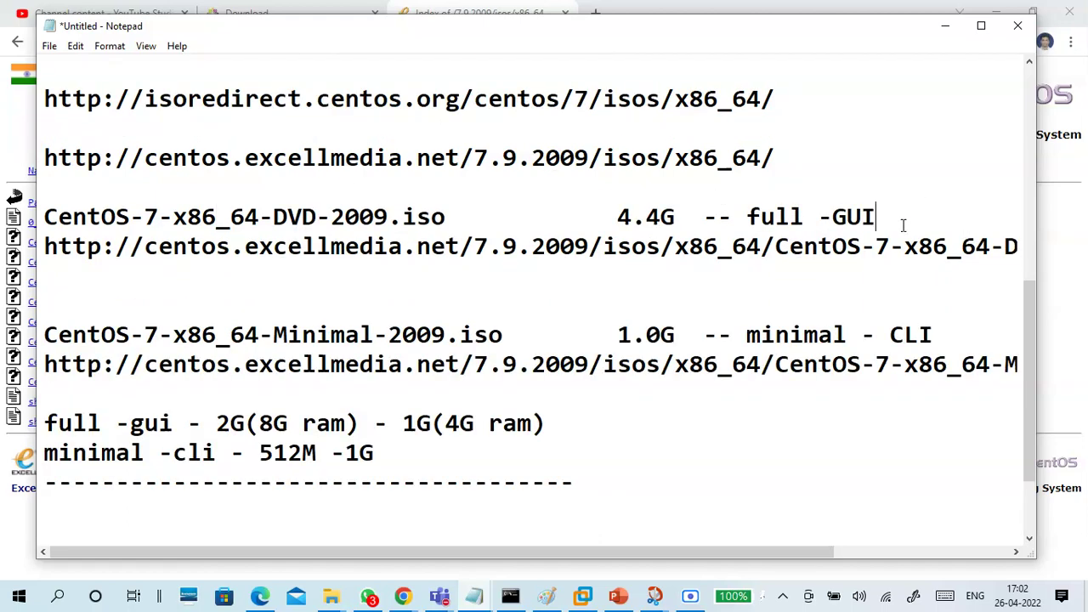
{"action": "left_click", "coordinate": [82, 195]}
{"action": "key", "text": "Return"}
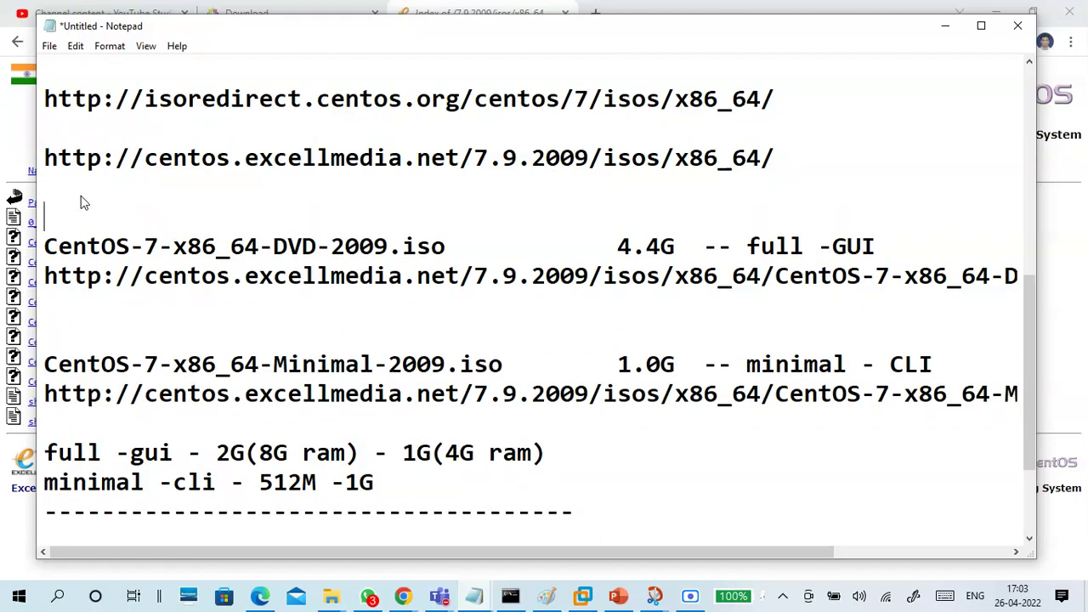
{"action": "type", "text": "Direct do"}
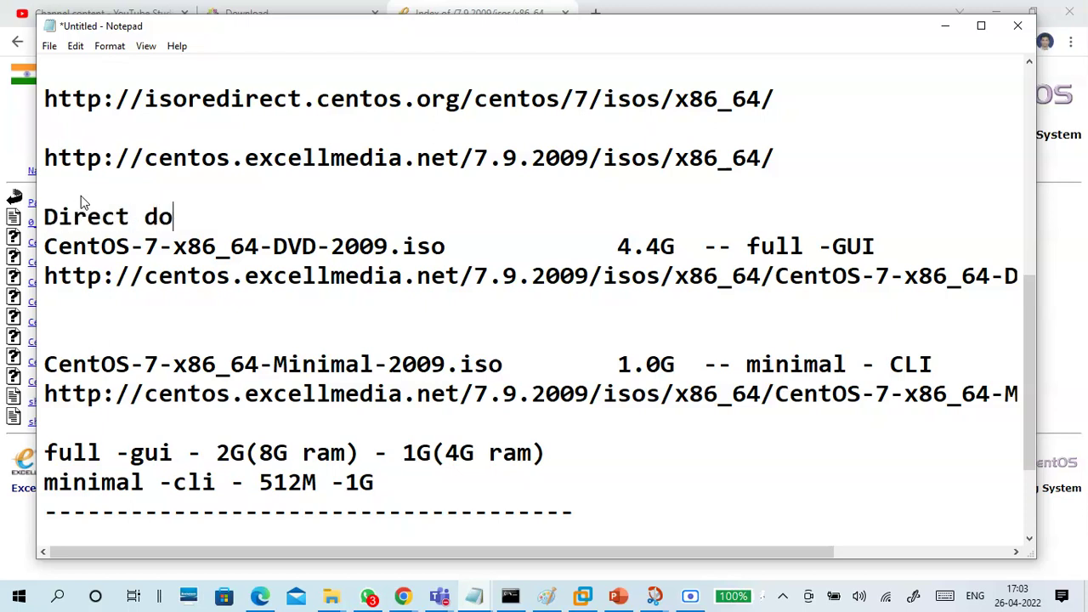
{"action": "type", "text": "wnload"}
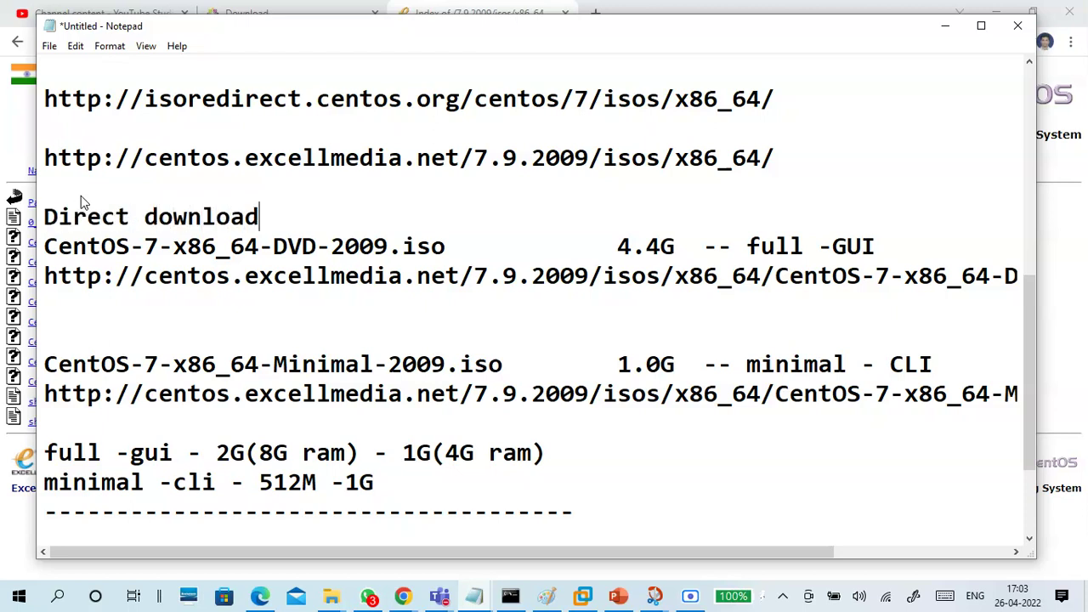
{"action": "type", "text": " links:"}
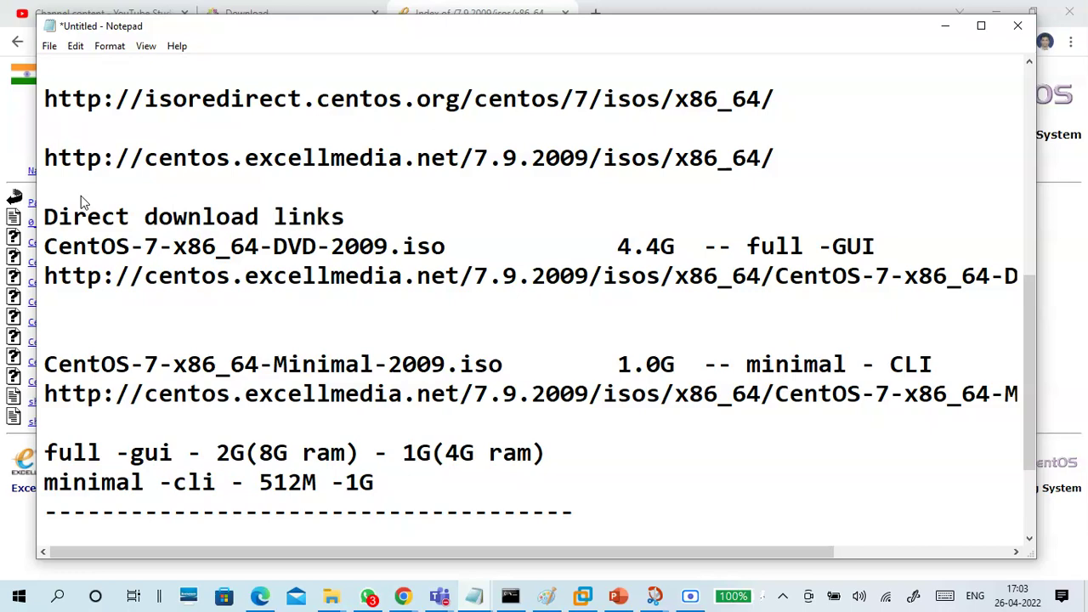
{"action": "key", "text": "Return"}
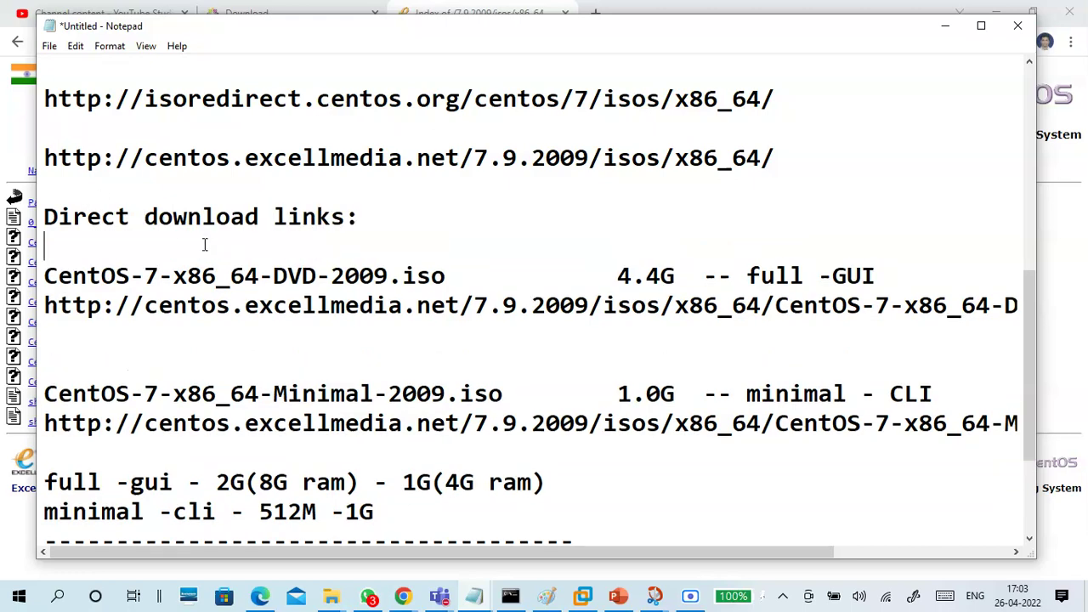
Review the DVD and Minimal ISO entries, highlighting their file names, 4.4G size and labels
{"action": "scroll", "coordinate": [400, 238], "scroll_direction": "down", "scroll_amount": 1}
{"action": "left_click_drag", "start_coordinate": [677, 187], "coordinate": [561, 188]}
{"action": "left_click", "coordinate": [647, 189]}
{"action": "left_click_drag", "start_coordinate": [879, 187], "coordinate": [746, 180]}
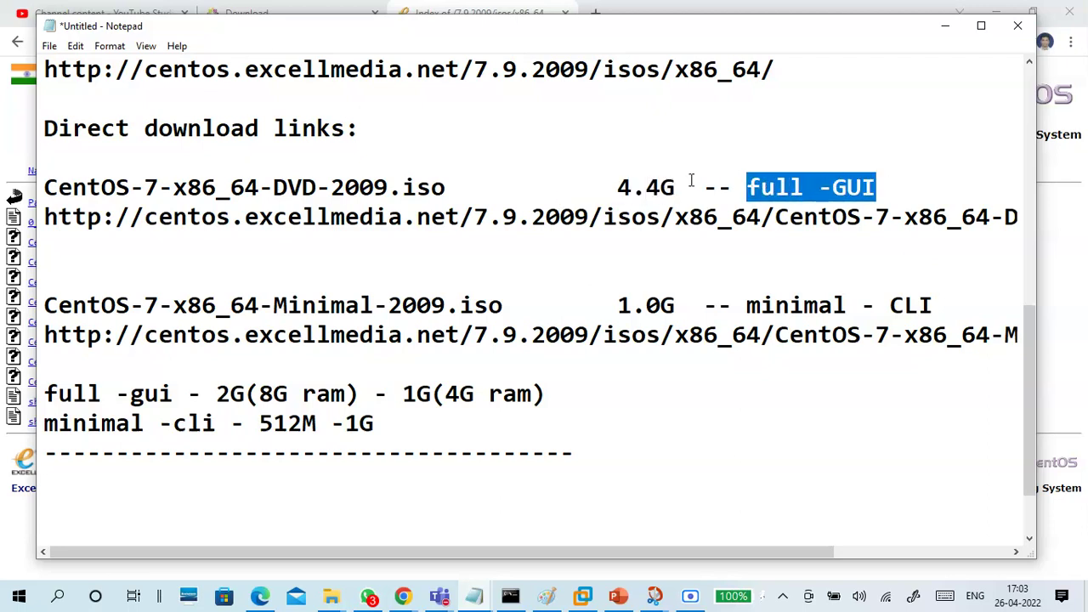
{"action": "left_click_drag", "start_coordinate": [677, 187], "coordinate": [48, 235]}
{"action": "left_click", "coordinate": [50, 244]}
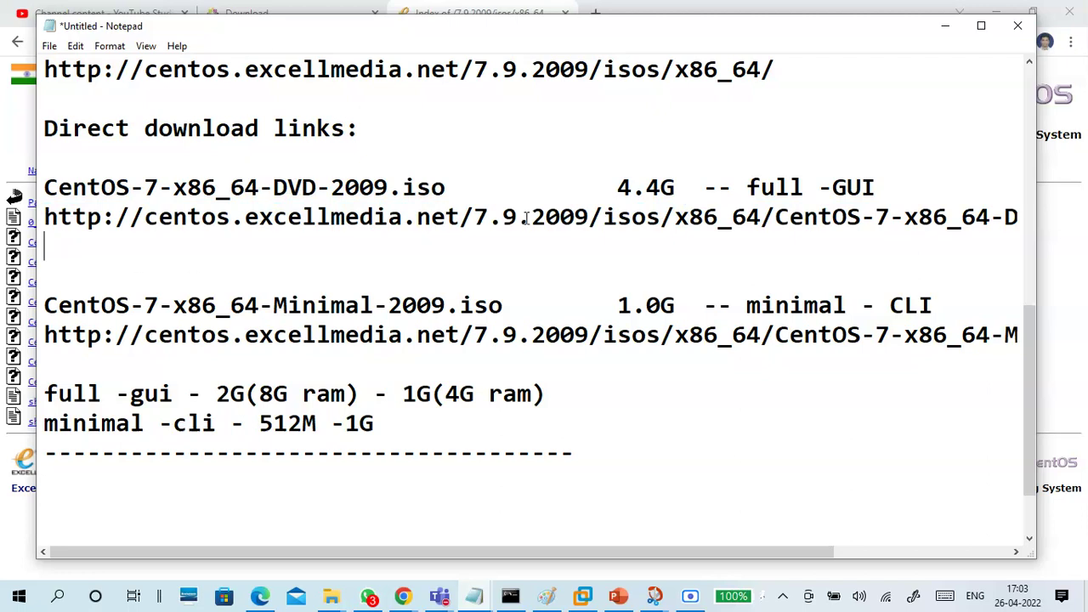
{"action": "left_click_drag", "start_coordinate": [878, 180], "coordinate": [32, 193]}
{"action": "left_click", "coordinate": [210, 272]}
{"action": "left_click_drag", "start_coordinate": [516, 305], "coordinate": [26, 314]}
{"action": "left_click_drag", "start_coordinate": [434, 198], "coordinate": [41, 192]}
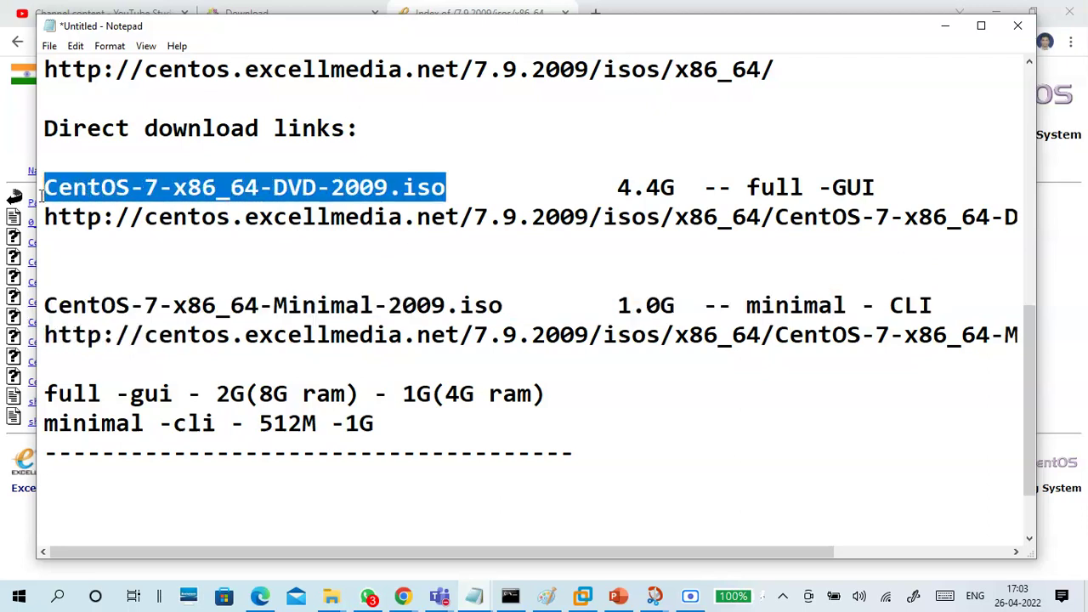
{"action": "left_click", "coordinate": [358, 223]}
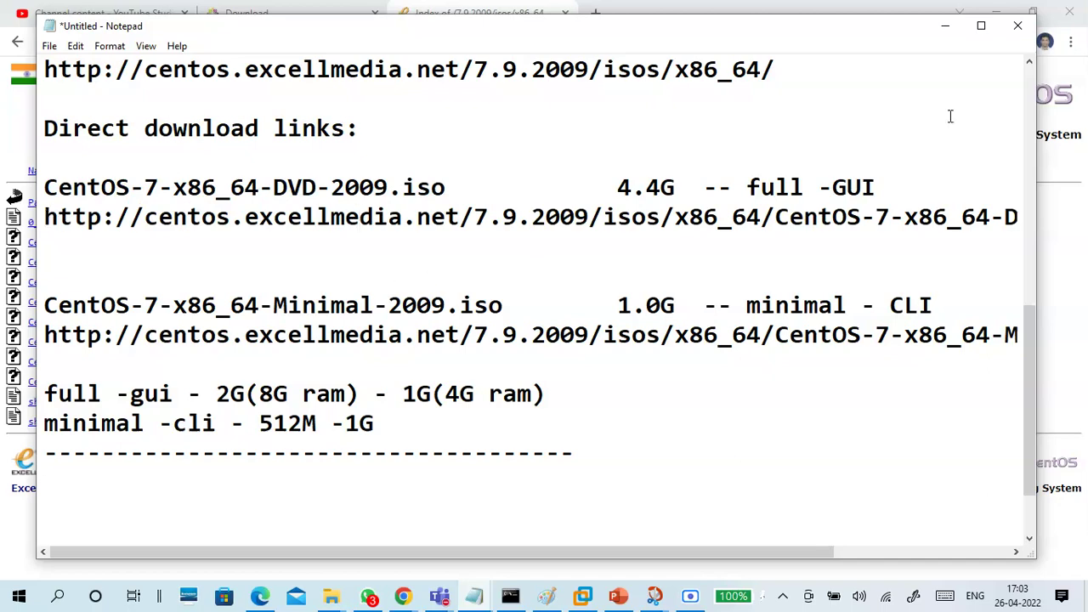
Scroll through the finished notes, then minimize Notepad
{"action": "scroll", "coordinate": [405, 484], "scroll_direction": "down", "scroll_amount": 1}
{"action": "left_click", "coordinate": [257, 395]}
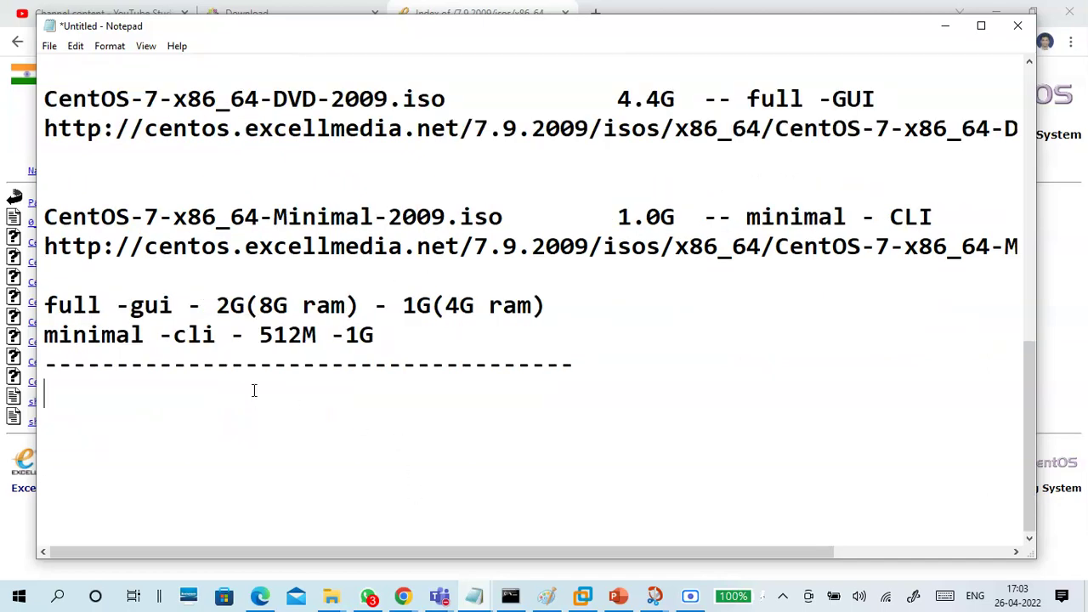
{"action": "scroll", "coordinate": [284, 161], "scroll_direction": "up", "scroll_amount": 3}
{"action": "scroll", "coordinate": [363, 304], "scroll_direction": "up", "scroll_amount": 2}
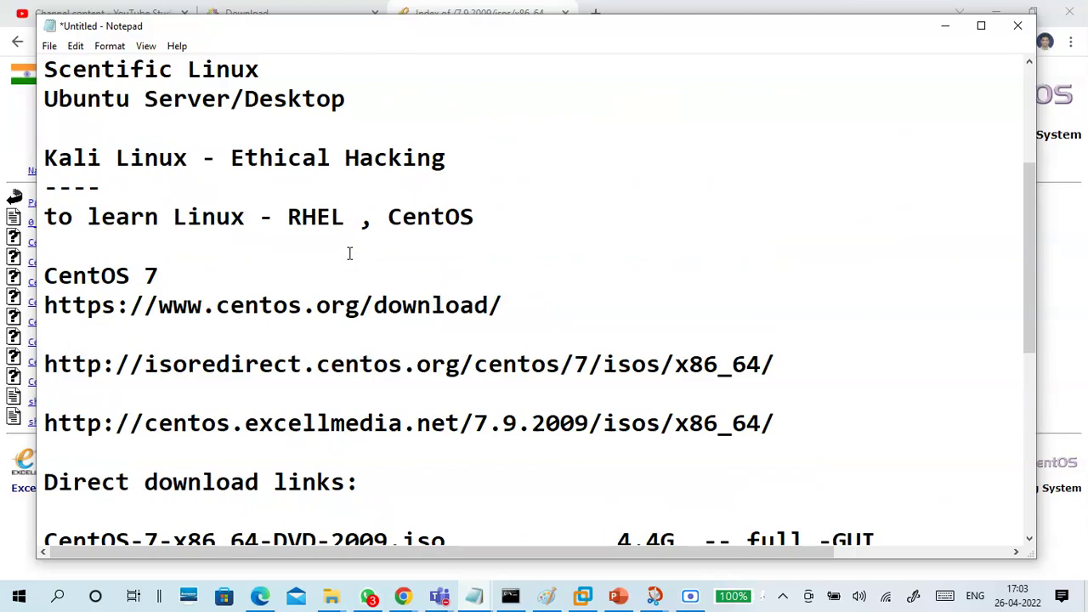
{"action": "scroll", "coordinate": [396, 257], "scroll_direction": "down", "scroll_amount": 5}
{"action": "scroll", "coordinate": [437, 281], "scroll_direction": "up", "scroll_amount": 3}
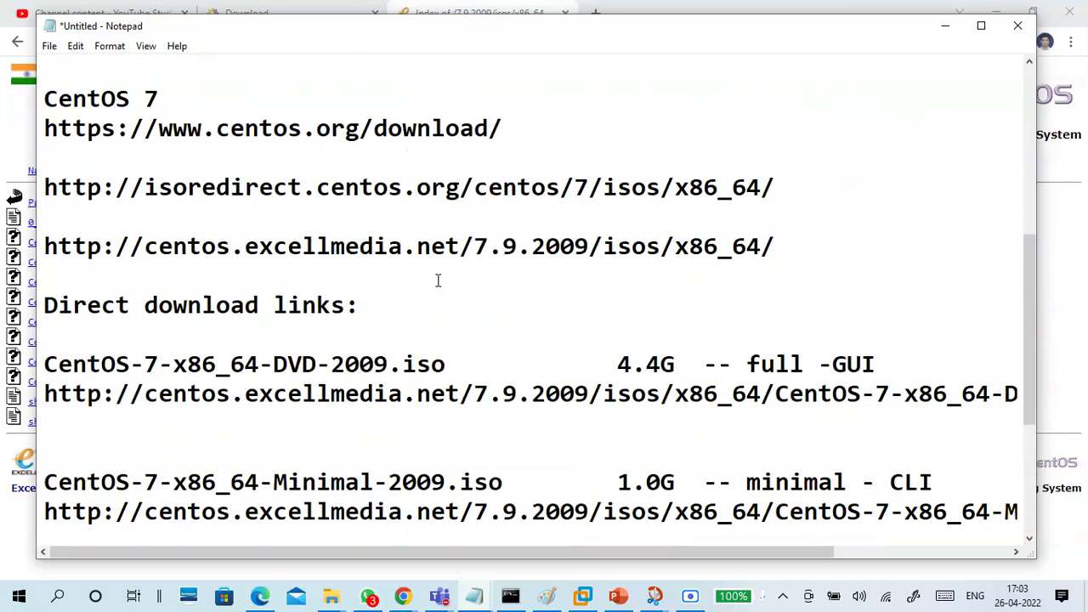
{"action": "scroll", "coordinate": [438, 280], "scroll_direction": "up", "scroll_amount": 5}
{"action": "scroll", "coordinate": [437, 279], "scroll_direction": "down", "scroll_amount": 4}
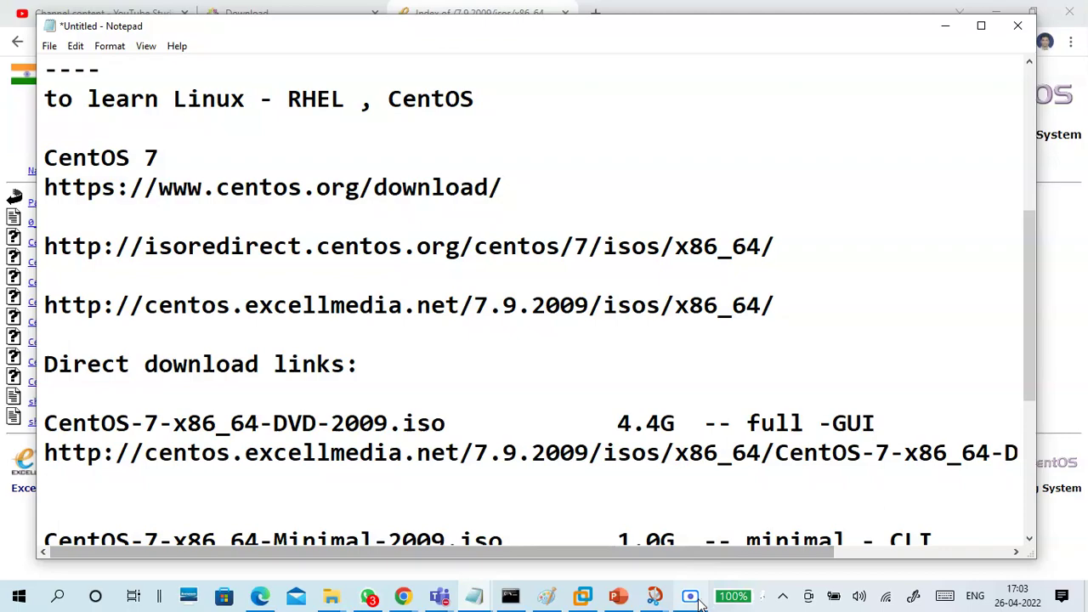
{"action": "left_click", "coordinate": [691, 596]}
{"action": "scroll", "coordinate": [522, 366], "scroll_direction": "down", "scroll_amount": 4}
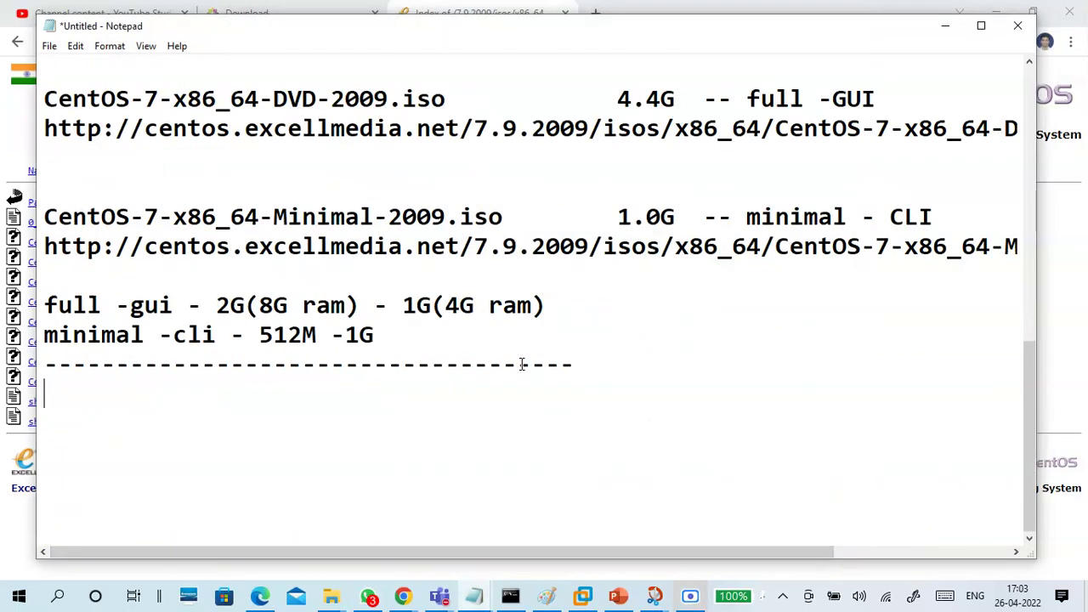
{"action": "left_click", "coordinate": [946, 25]}
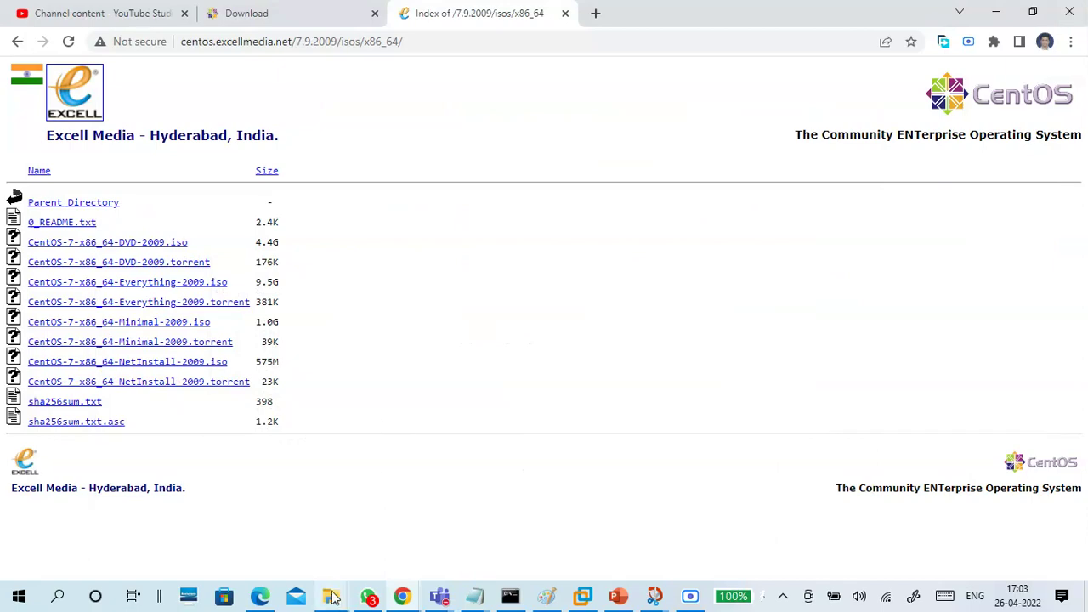
In File Explorer, open OSFOLDER on OS DRIVE (G:) and check the CentOS DVD and Minimal ISO sizes
{"action": "mouse_move", "coordinate": [330, 596]}
{"action": "left_click", "coordinate": [333, 545]}
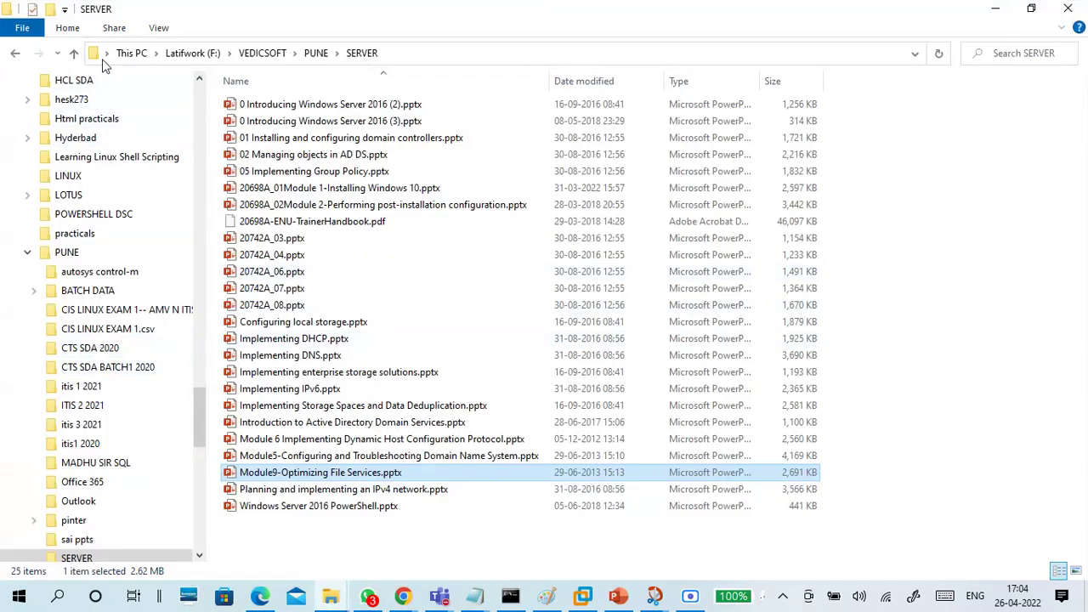
{"action": "left_click", "coordinate": [139, 54]}
{"action": "left_click", "coordinate": [16, 280]}
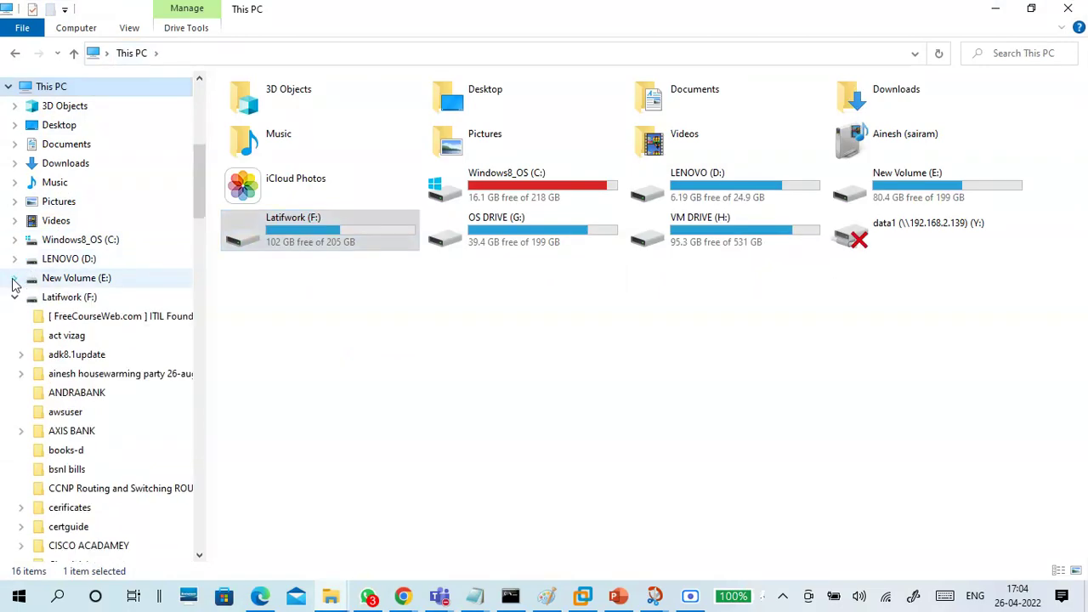
{"action": "left_click", "coordinate": [15, 298]}
{"action": "left_click", "coordinate": [85, 456]}
{"action": "double_click", "coordinate": [272, 288]}
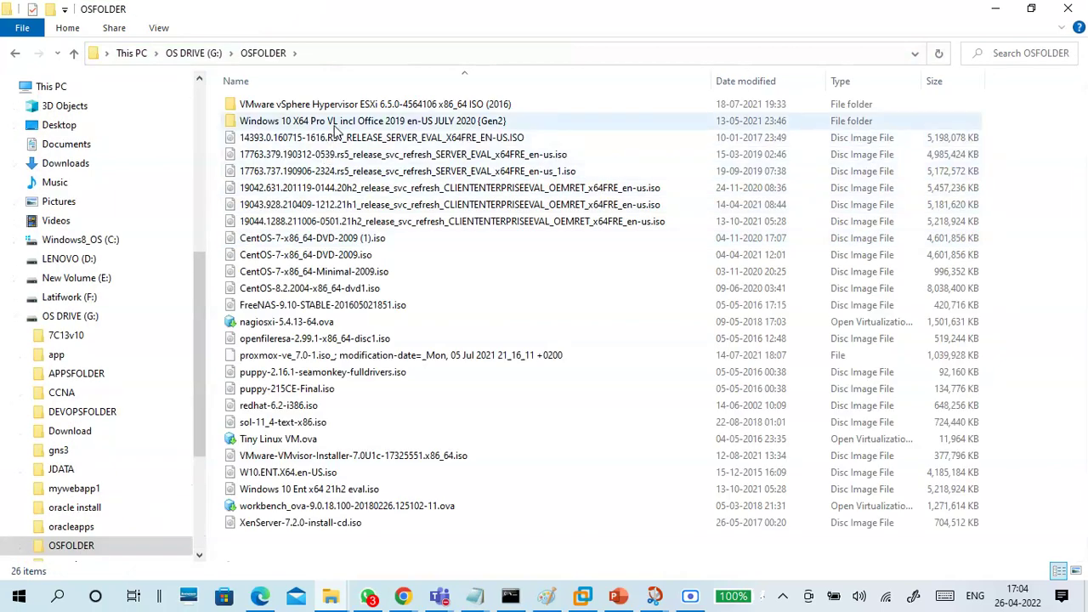
{"action": "left_click", "coordinate": [325, 260]}
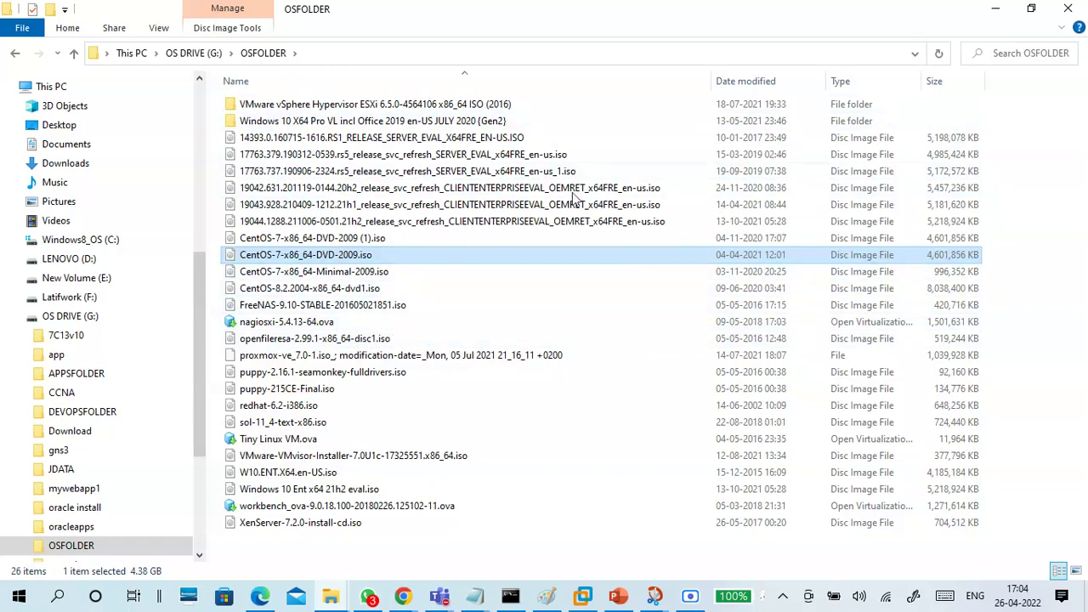
{"action": "left_click", "coordinate": [382, 272]}
{"action": "left_click", "coordinate": [380, 257]}
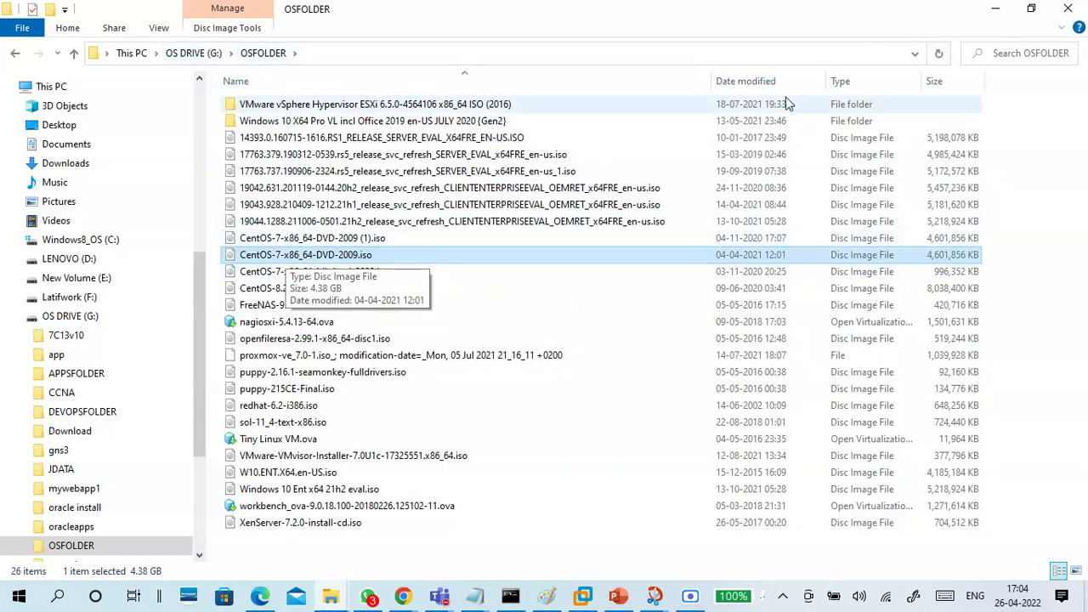
Close the CentOS ISO index tab in Chrome and bring the Notepad notes back
{"action": "left_click", "coordinate": [995, 9]}
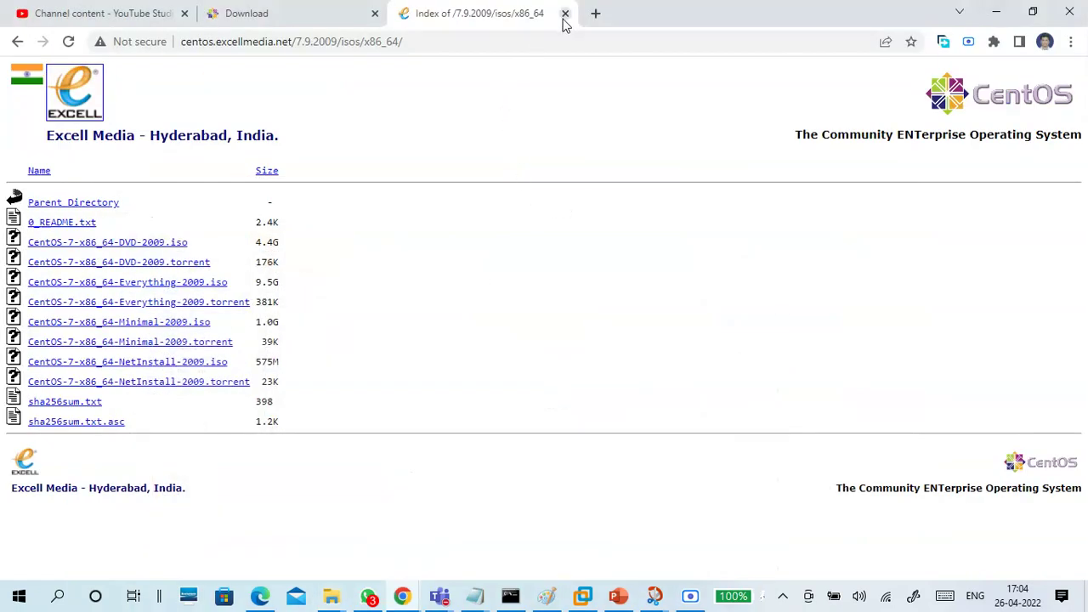
{"action": "left_click", "coordinate": [566, 13]}
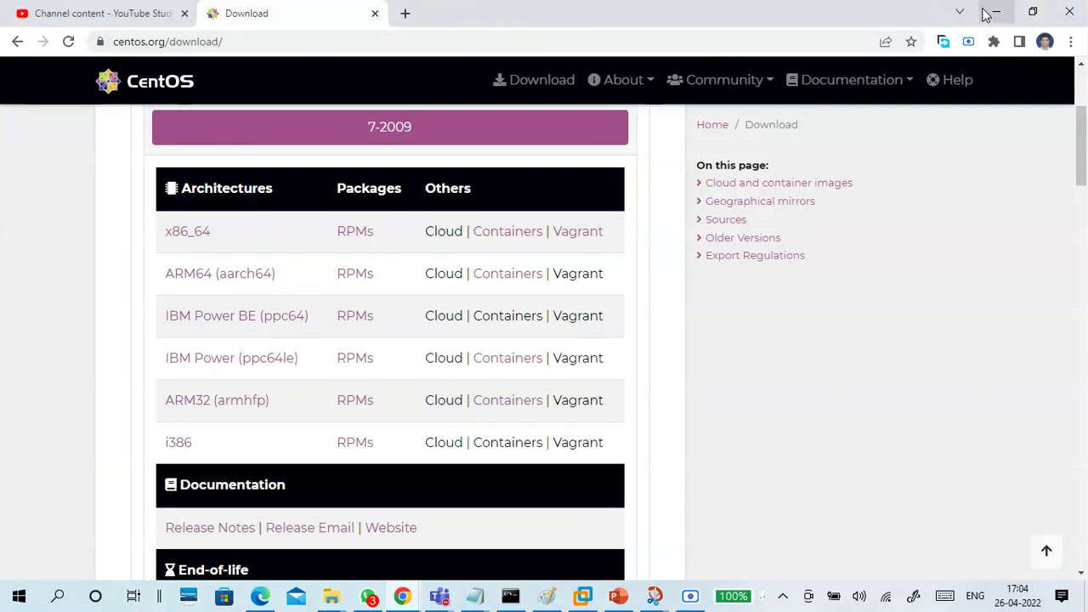
{"action": "left_click", "coordinate": [995, 12]}
{"action": "mouse_move", "coordinate": [474, 597]}
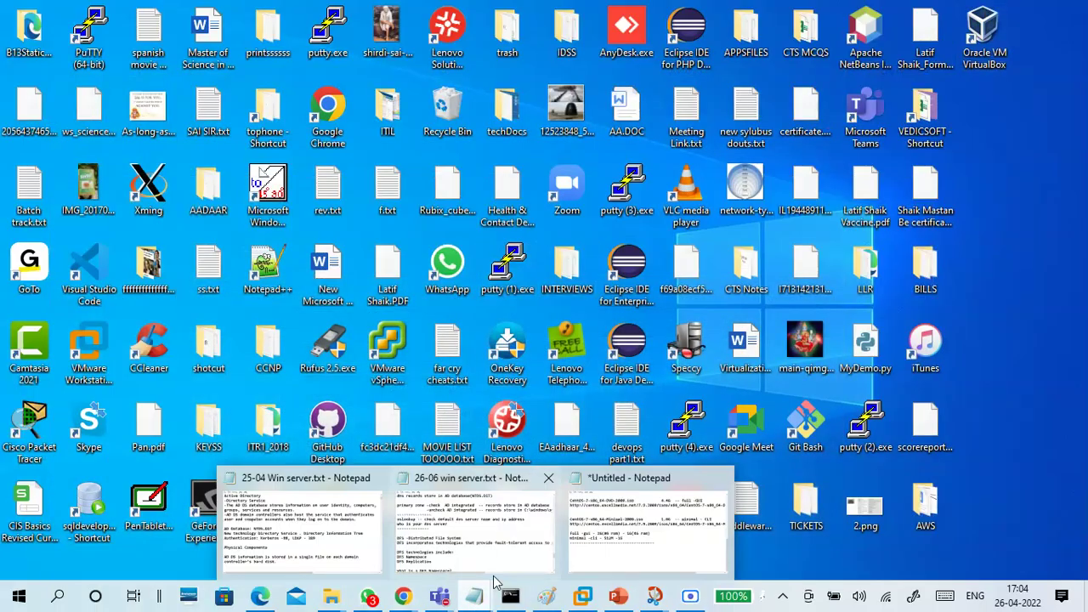
{"action": "left_click", "coordinate": [629, 518]}
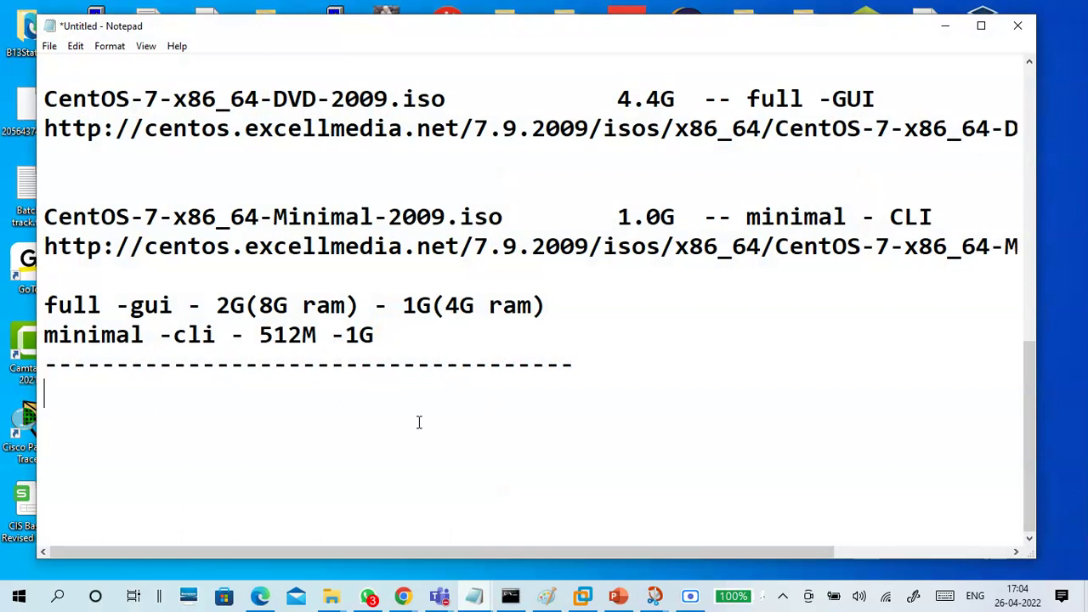
Type 'Create VM for Installing Linux (CentOS 7 )' under the dashed divider, leaving an empty line below
{"action": "key", "text": "Return"}
{"action": "key", "text": "Return"}
{"action": "key", "text": "Return"}
{"action": "key", "text": "Return"}
{"action": "key", "text": "Return"}
{"action": "key", "text": "Return"}
{"action": "key", "text": "Return"}
{"action": "key", "text": "Return"}
{"action": "key", "text": "Return"}
{"action": "key", "text": "Return"}
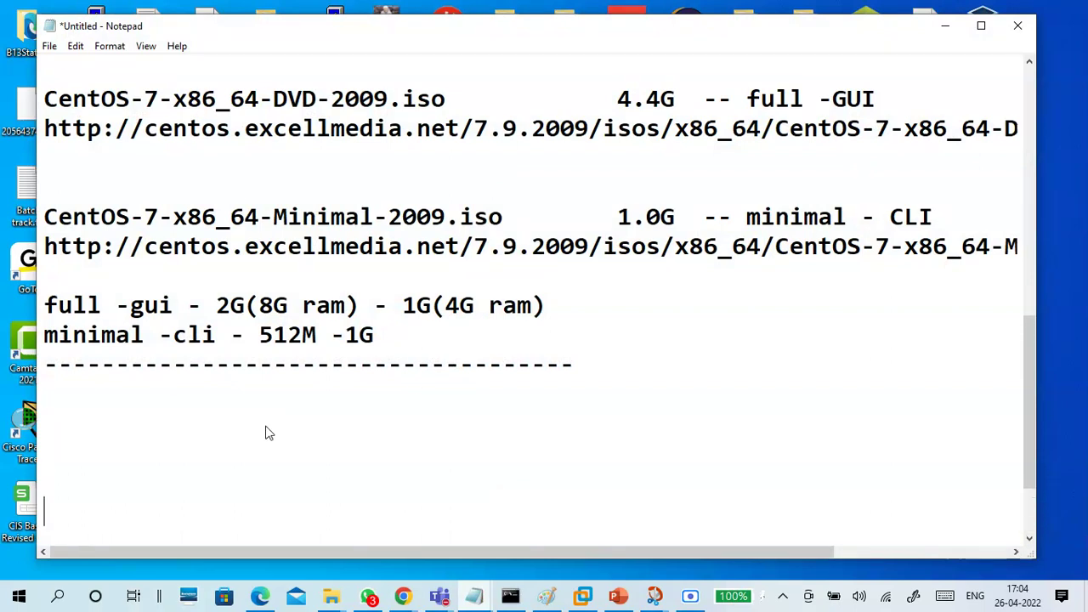
{"action": "left_click", "coordinate": [148, 190]}
{"action": "type", "text": "Cre"}
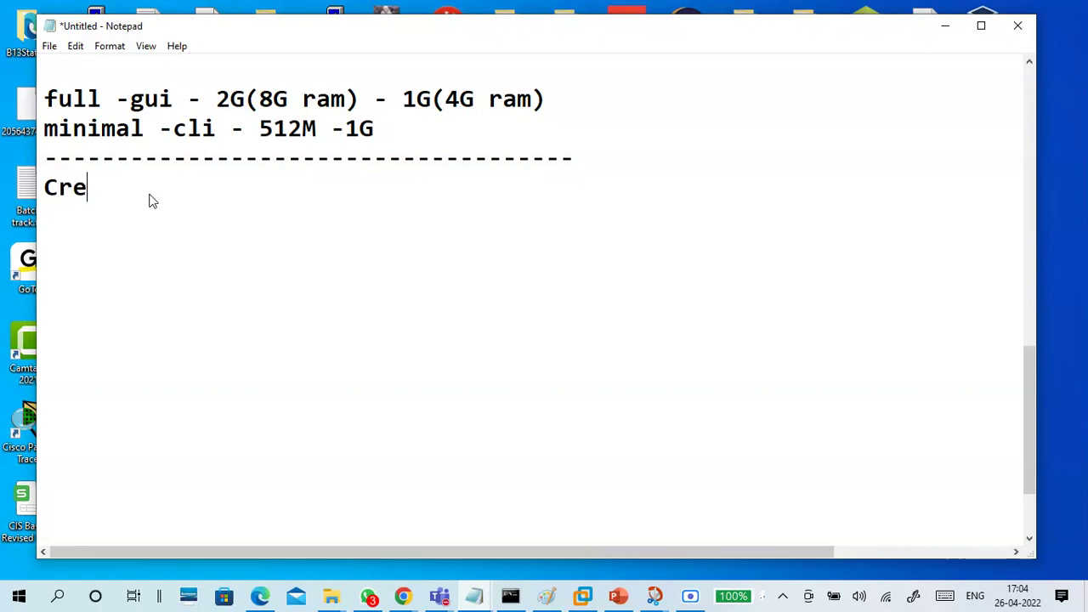
{"action": "type", "text": "ate VM for "}
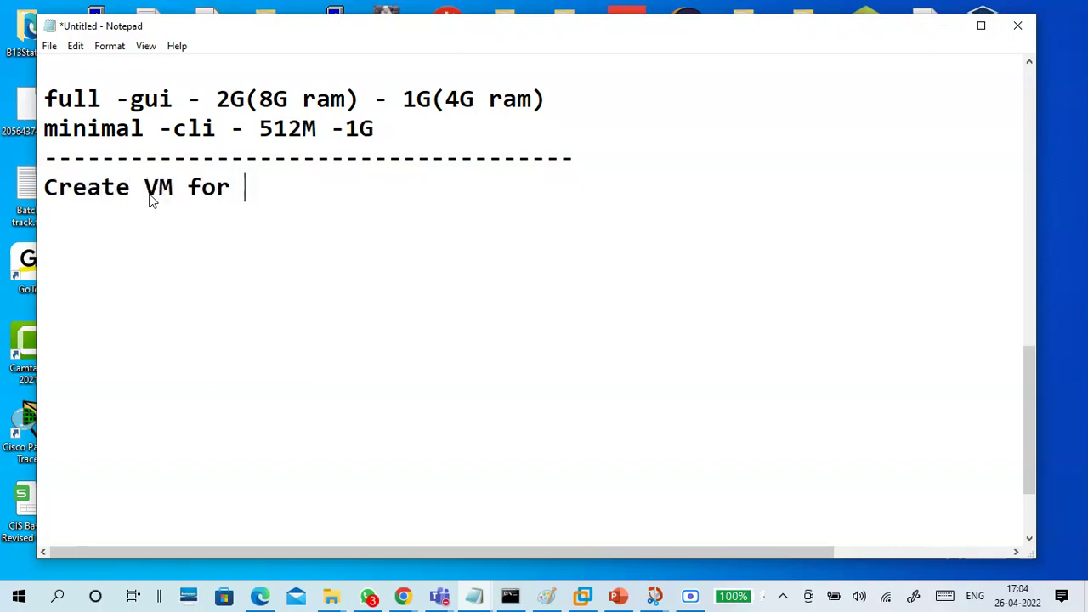
{"action": "type", "text": "L"}
{"action": "key", "text": "BackSpace"}
{"action": "type", "text": "in"}
{"action": "key", "text": "BackSpace"}
{"action": "key", "text": "BackSpace"}
{"action": "type", "text": "Install"}
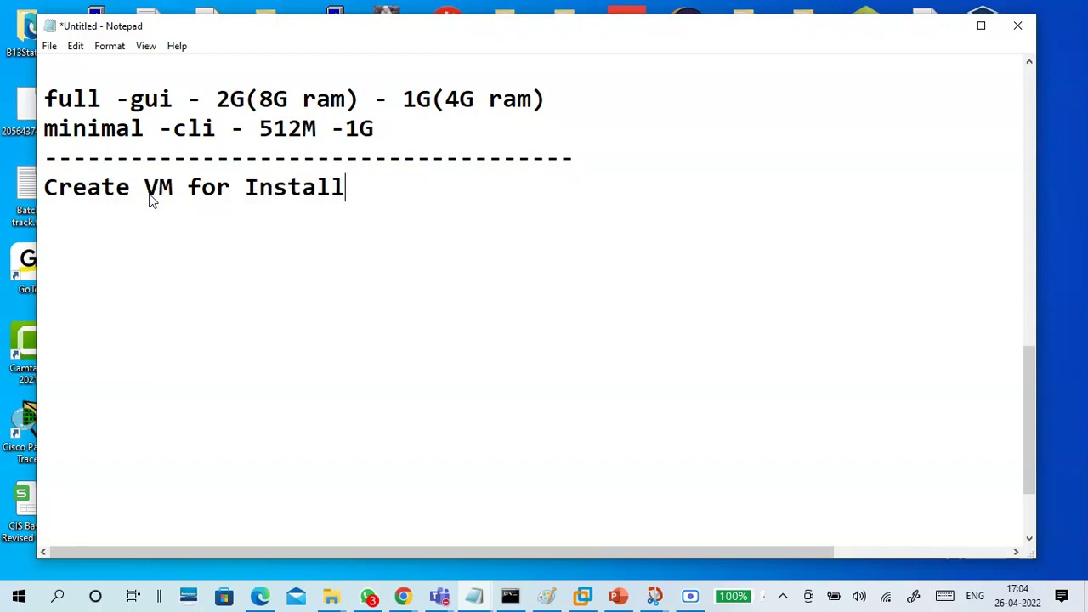
{"action": "type", "text": "ing Li"}
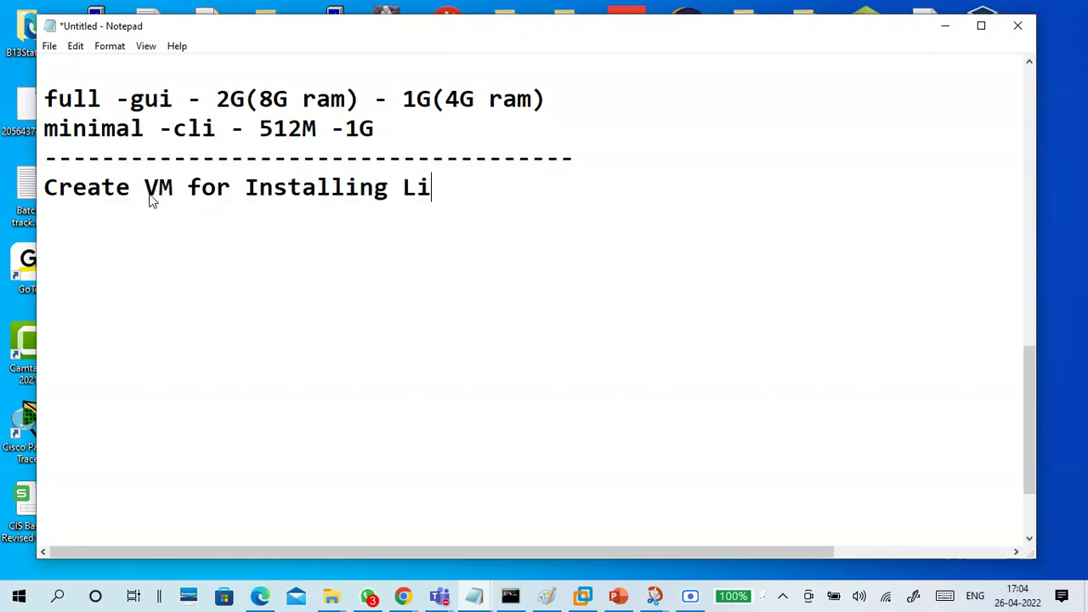
{"action": "type", "text": "nux ("}
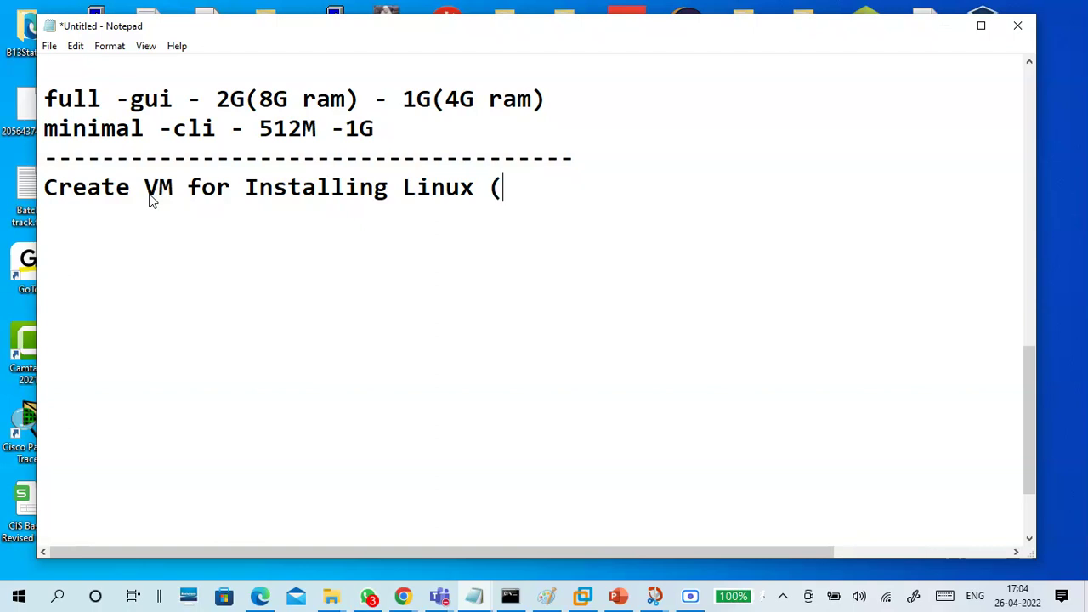
{"action": "type", "text": "Centos 7"}
{"action": "key", "text": "BackSpace"}
{"action": "key", "text": "BackSpace"}
{"action": "key", "text": "BackSpace"}
{"action": "key", "text": "BackSpace"}
{"action": "type", "text": "OS 7 - "}
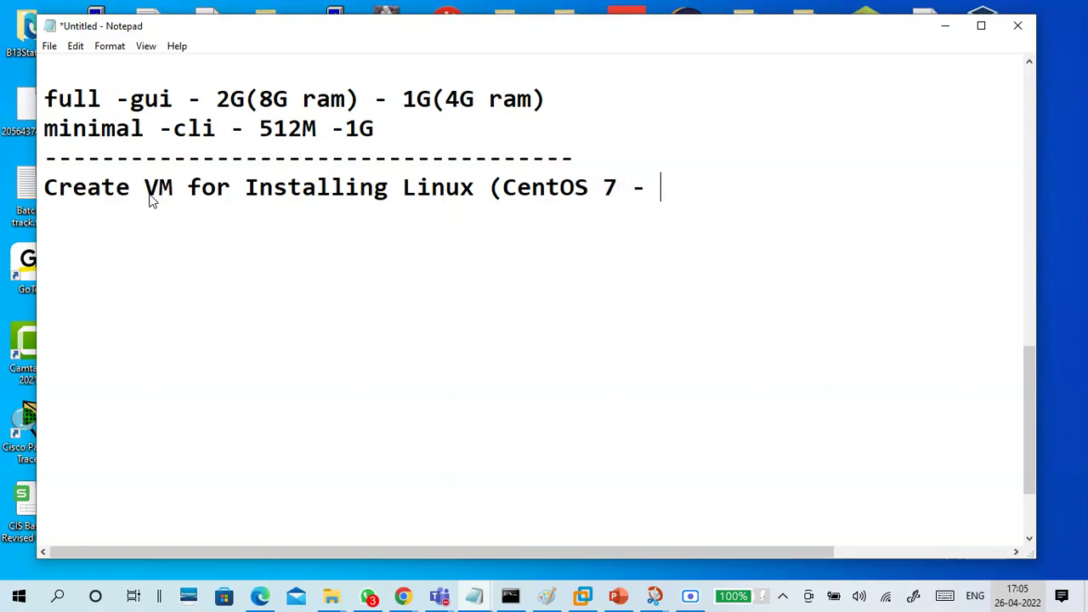
{"action": "key", "text": "BackSpace"}
{"action": "key", "text": "BackSpace"}
{"action": "type", "text": ")"}
{"action": "key", "text": "Return"}
{"action": "double_click", "coordinate": [223, 99]}
{"action": "left_click", "coordinate": [249, 239]}
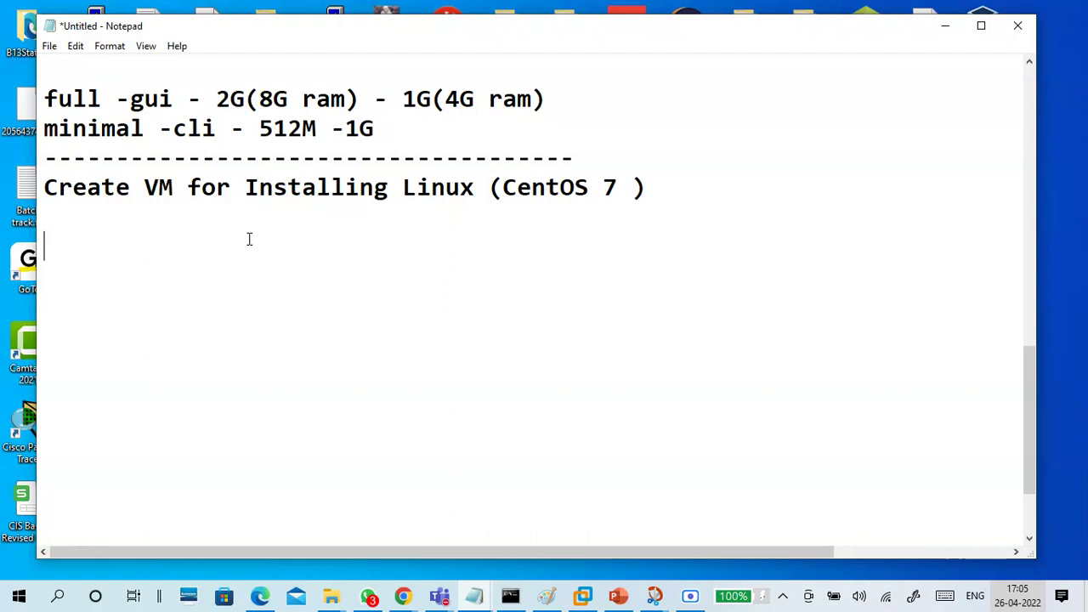
List CPU:1, RAM:2G -8G , 1G - 4G and HDD:20G -- 120G on separate lines in the notes
{"action": "type", "text": "CPU:1"}
{"action": "key", "text": "Return"}
{"action": "type", "text": "RAM"}
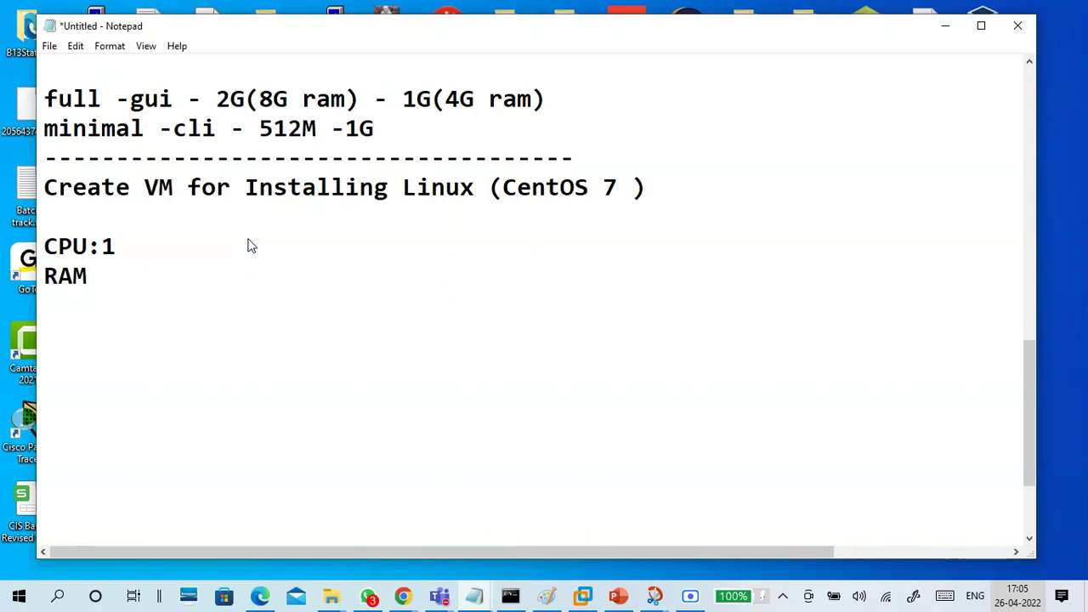
{"action": "type", "text": ":2G -8G "}
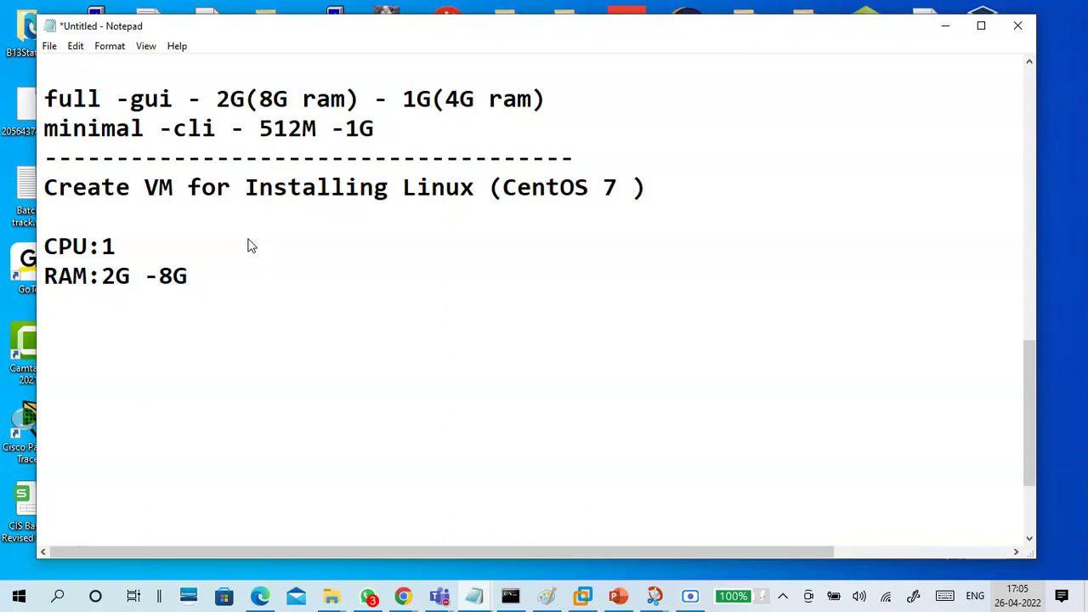
{"action": "type", "text": ", 1G - $G"}
{"action": "key", "text": "BackSpace"}
{"action": "key", "text": "BackSpace"}
{"action": "type", "text": "4G"}
{"action": "key", "text": "Return"}
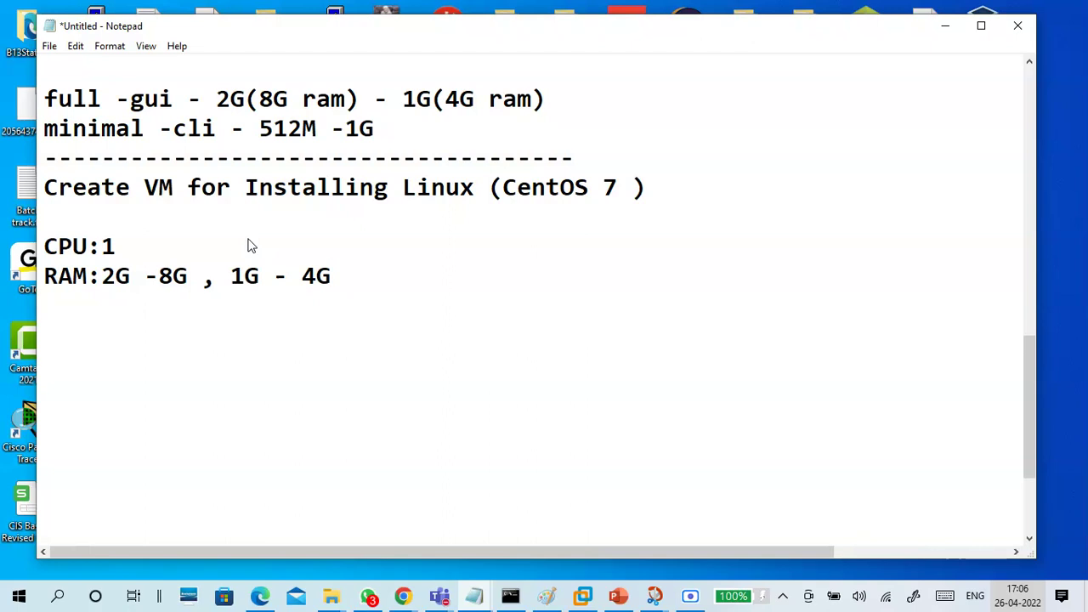
{"action": "type", "text": "HDD"}
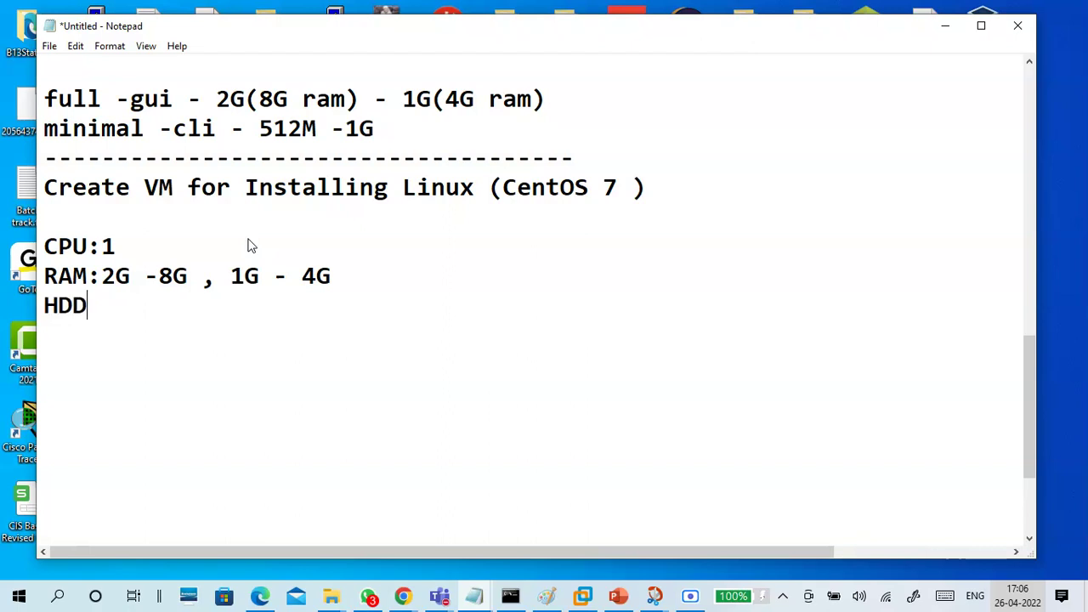
{"action": "type", "text": ":20G"}
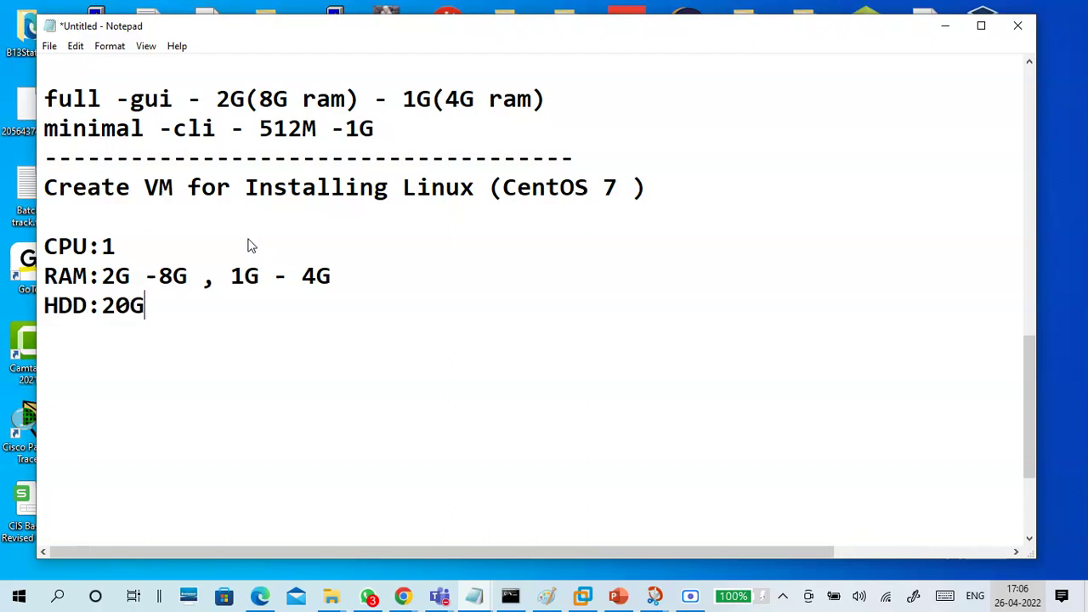
{"action": "type", "text": " -- 120"}
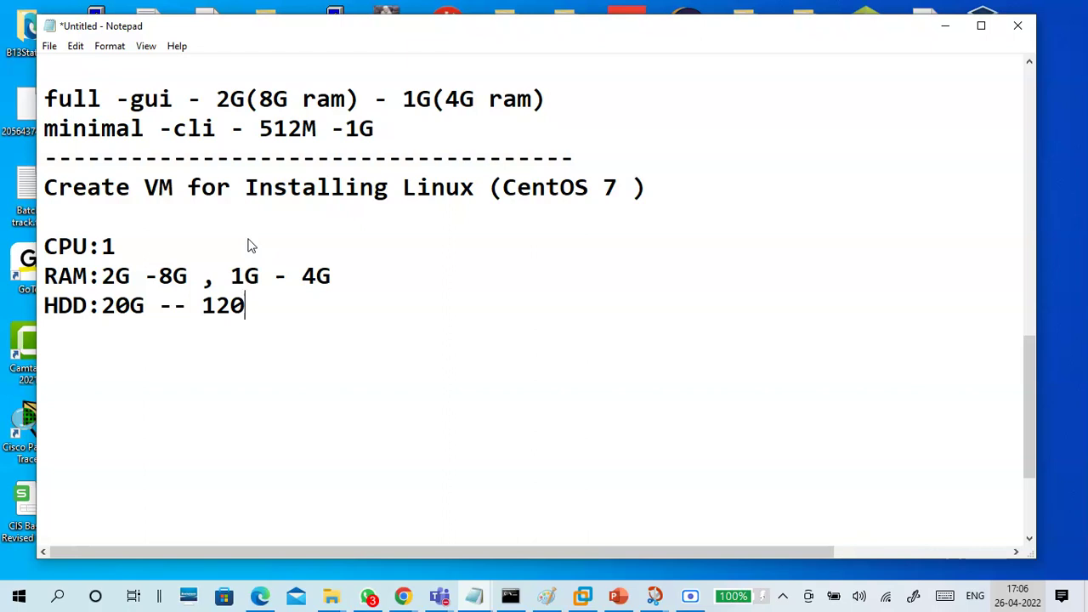
{"action": "type", "text": "G"}
{"action": "left_click", "coordinate": [340, 597]}
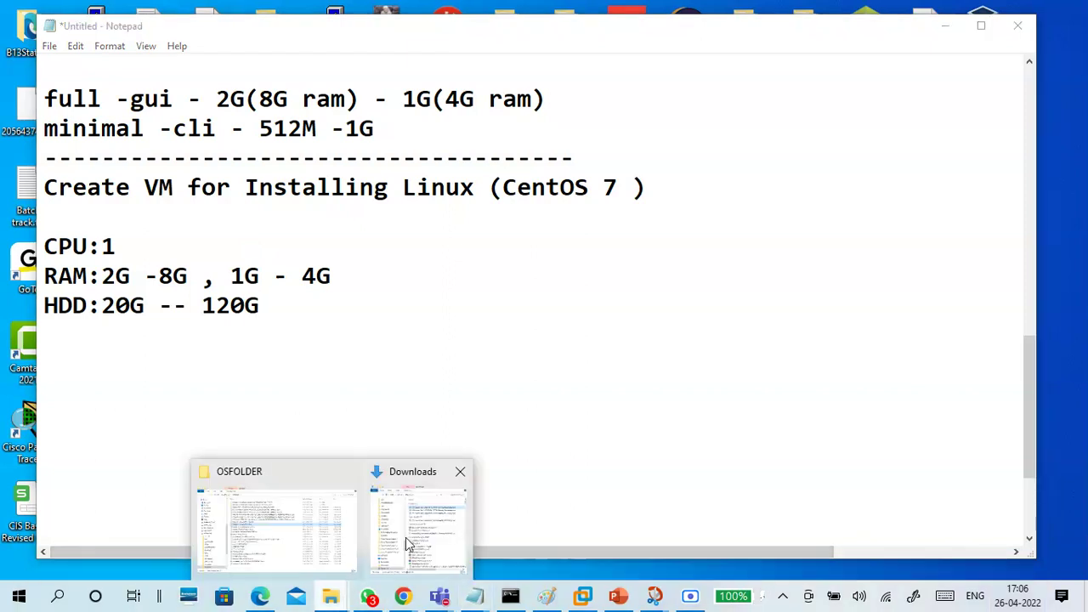
Navigate File Explorer from Downloads through This PC to VM DRIVE (H:) in a maximized window
{"action": "left_click", "coordinate": [404, 540]}
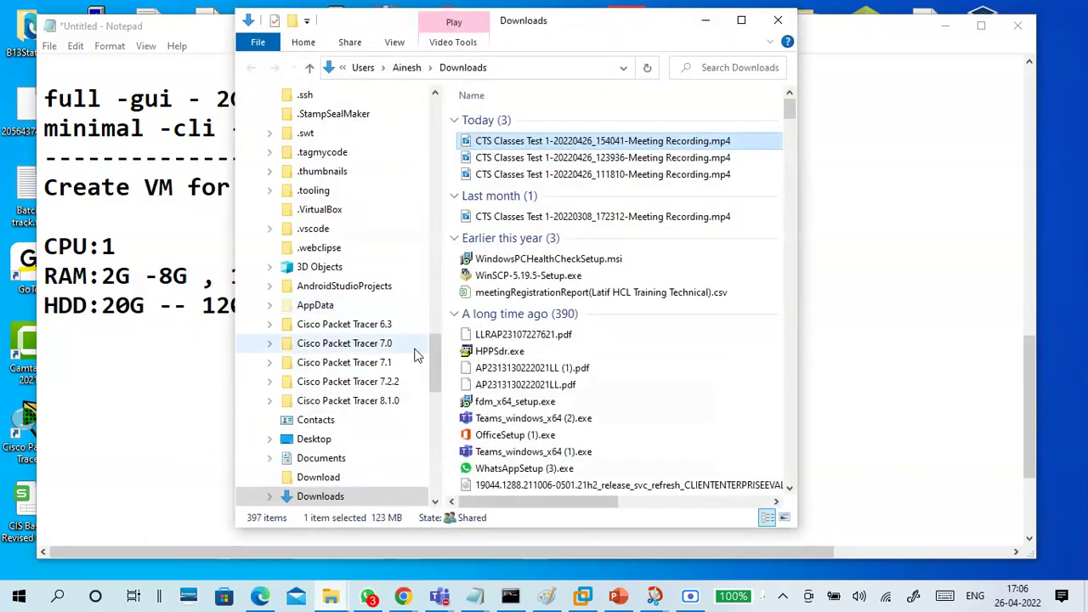
{"action": "scroll", "coordinate": [383, 439], "scroll_direction": "down", "scroll_amount": 6}
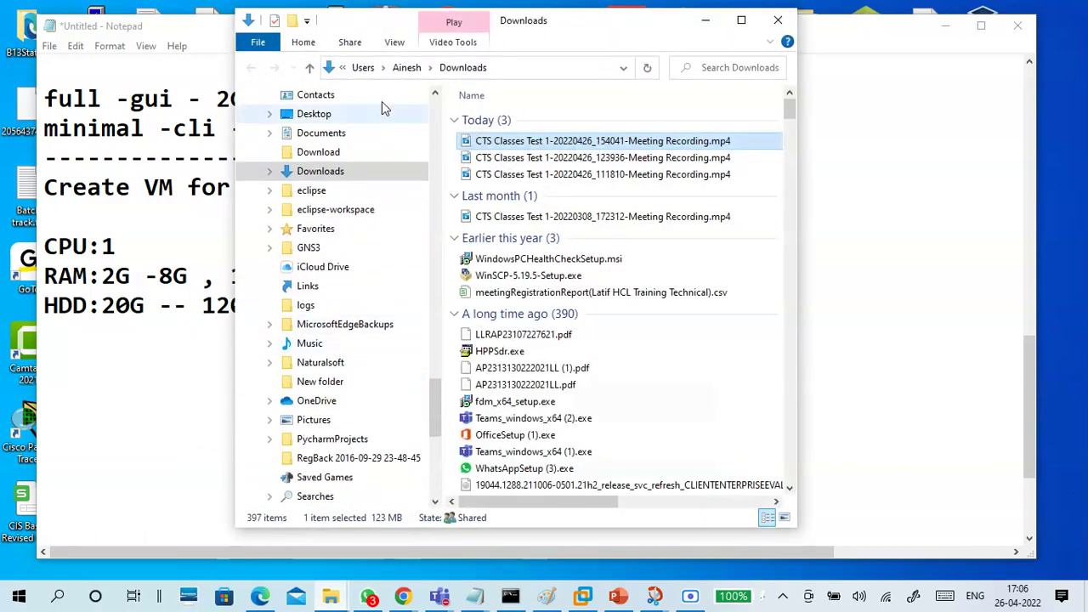
{"action": "left_click", "coordinate": [363, 67]}
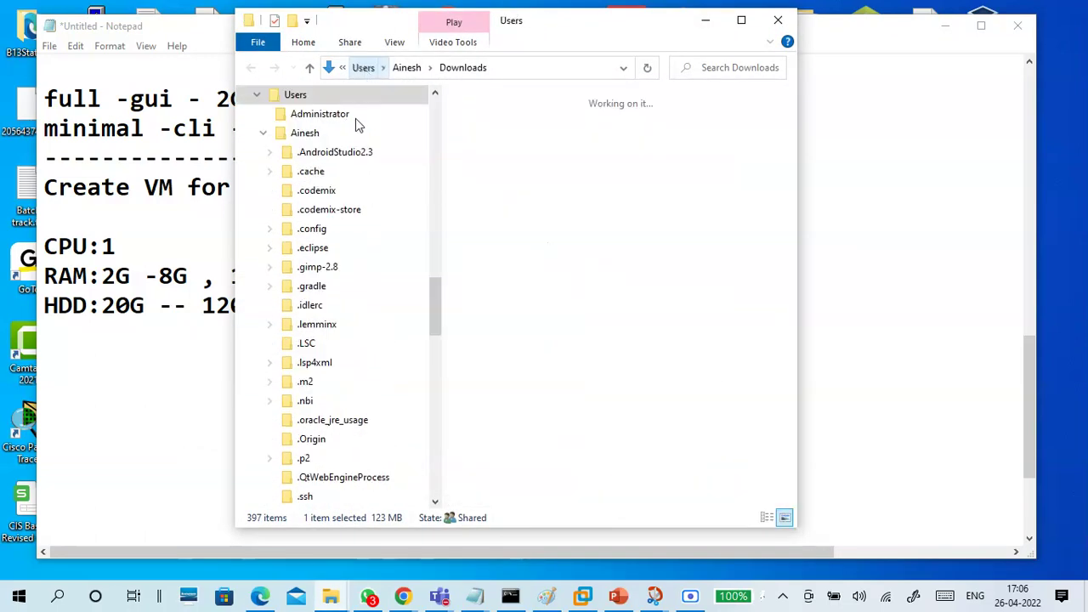
{"action": "left_click", "coordinate": [263, 132]}
{"action": "left_click", "coordinate": [362, 70]}
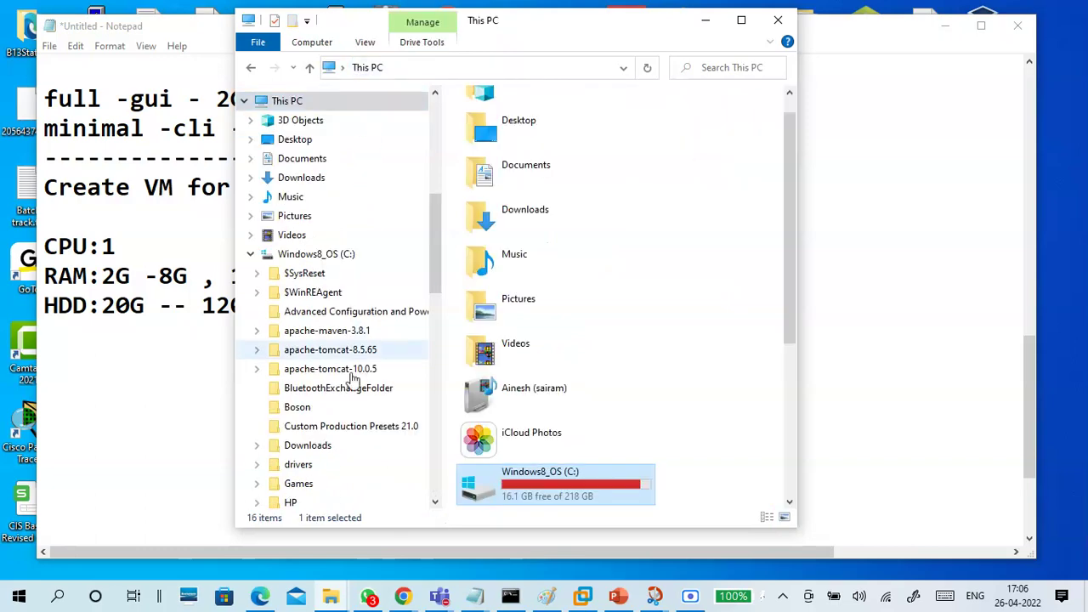
{"action": "left_click", "coordinate": [250, 253]}
{"action": "left_click", "coordinate": [319, 415]}
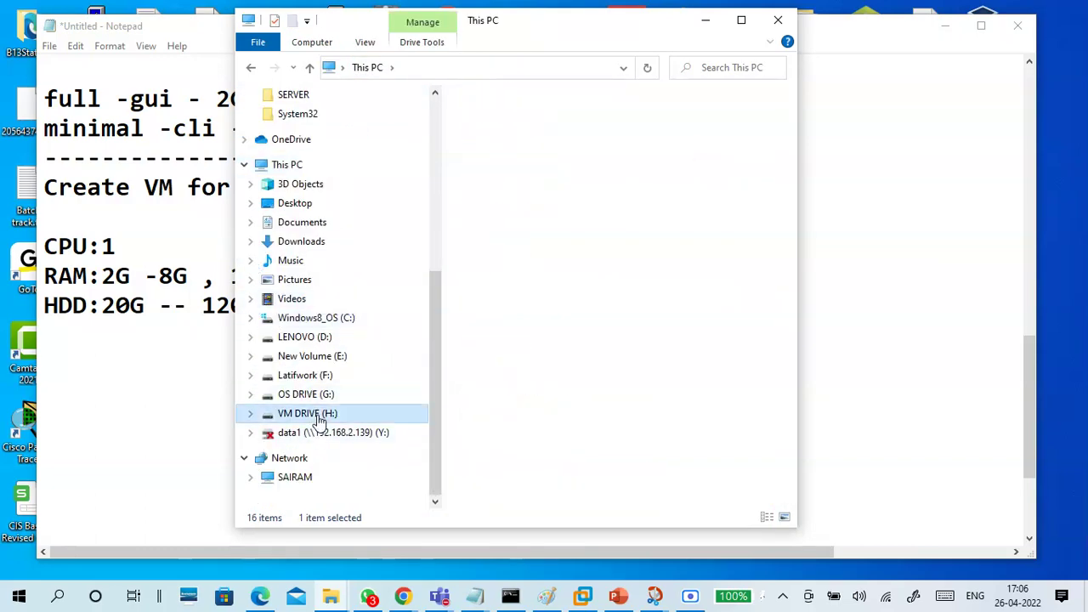
{"action": "left_click", "coordinate": [742, 19]}
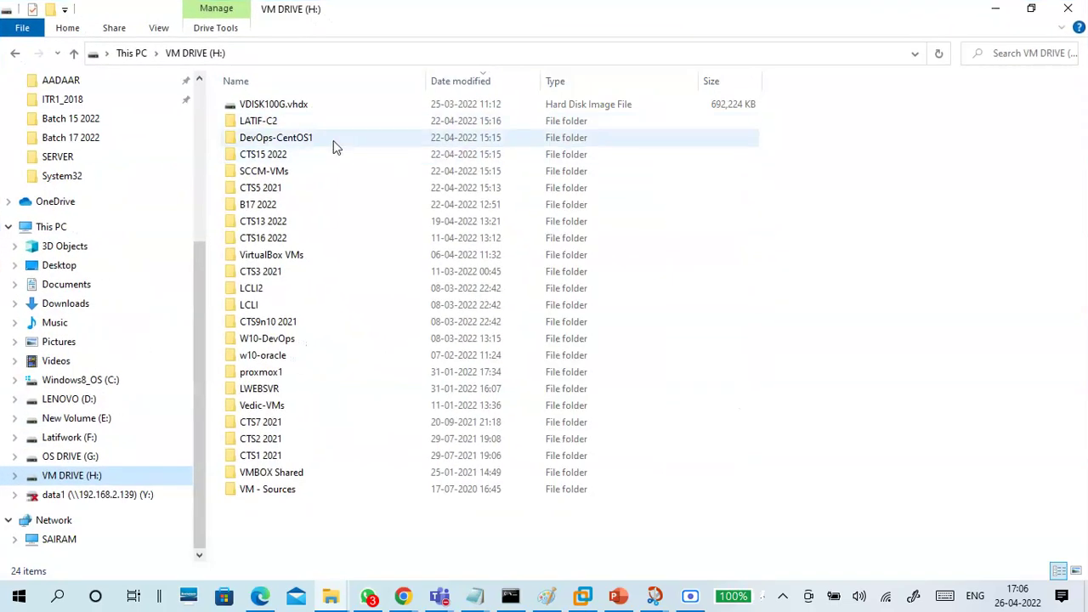
Check the CTS15 2022 > CTS15-LINUX1 VM folder size in Properties: 9.35 GB
{"action": "double_click", "coordinate": [281, 155]}
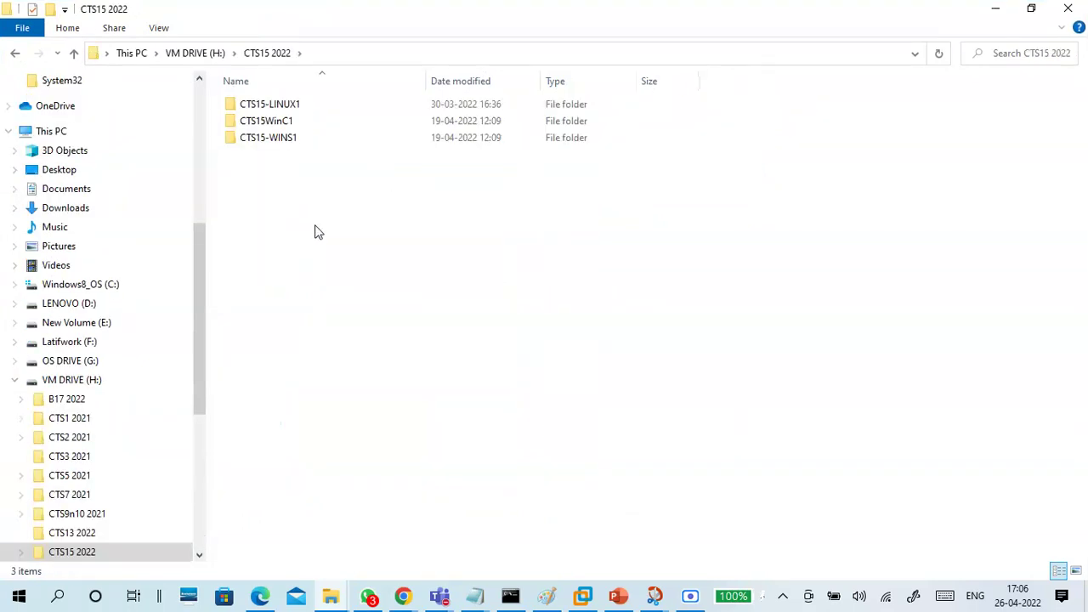
{"action": "double_click", "coordinate": [284, 106]}
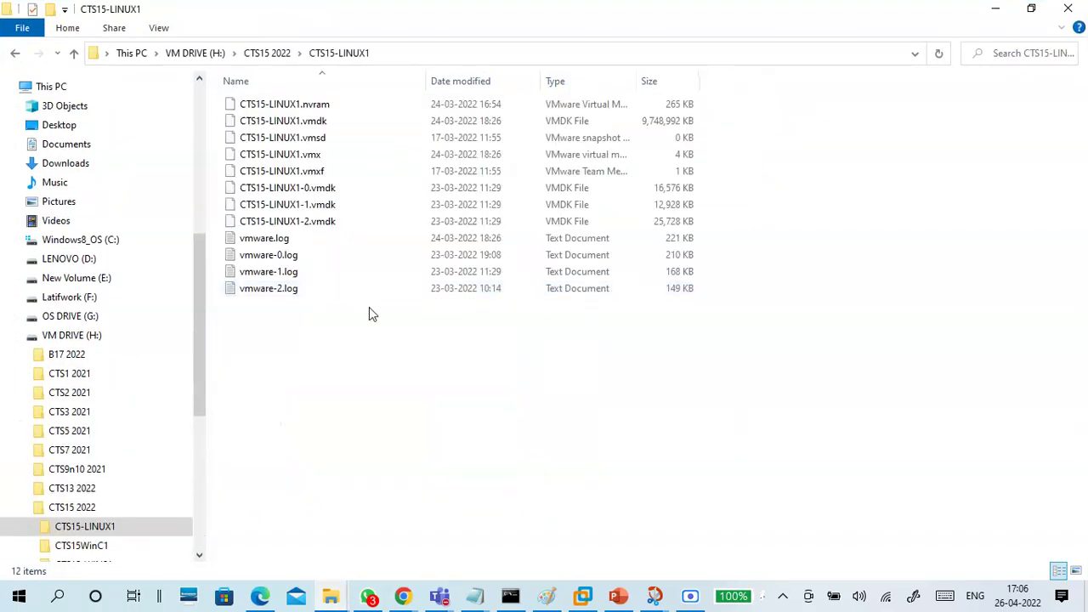
{"action": "right_click", "coordinate": [380, 364]}
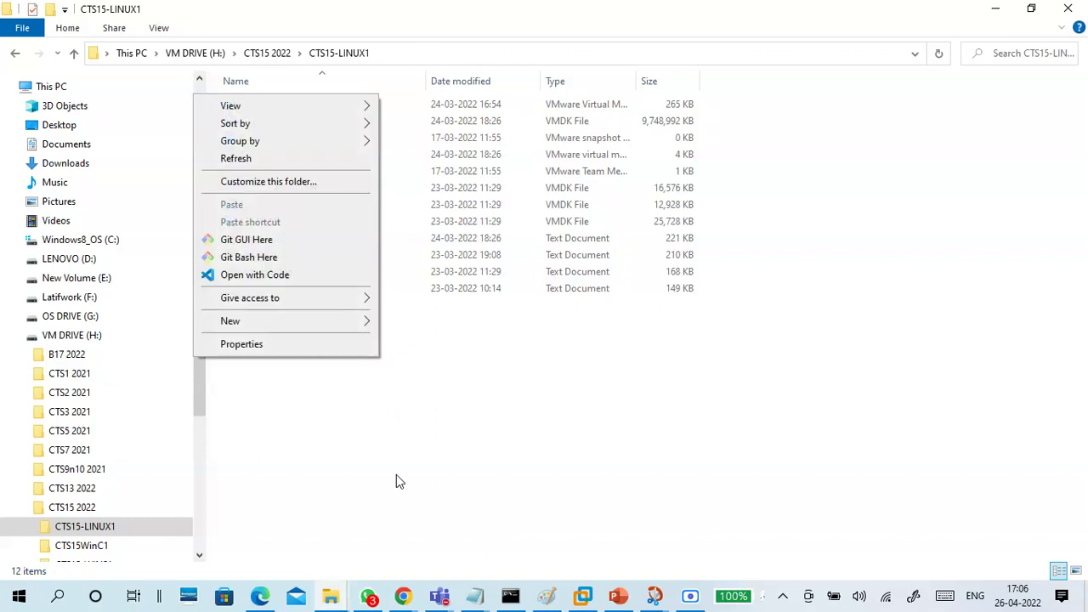
{"action": "left_click", "coordinate": [327, 349]}
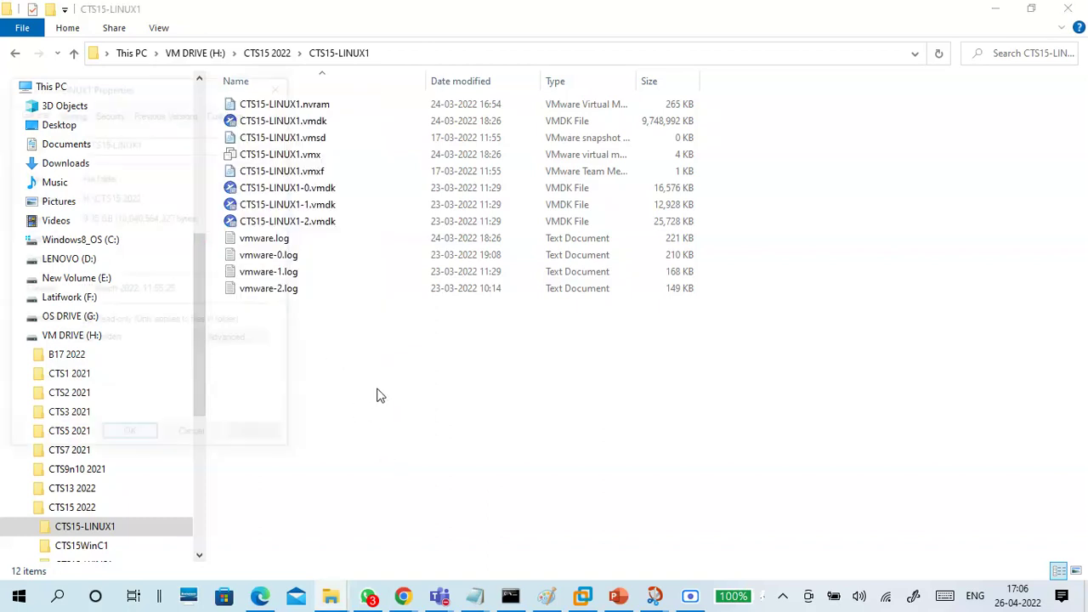
{"action": "left_click_drag", "start_coordinate": [82, 238], "coordinate": [117, 240]}
{"action": "left_click", "coordinate": [118, 258]}
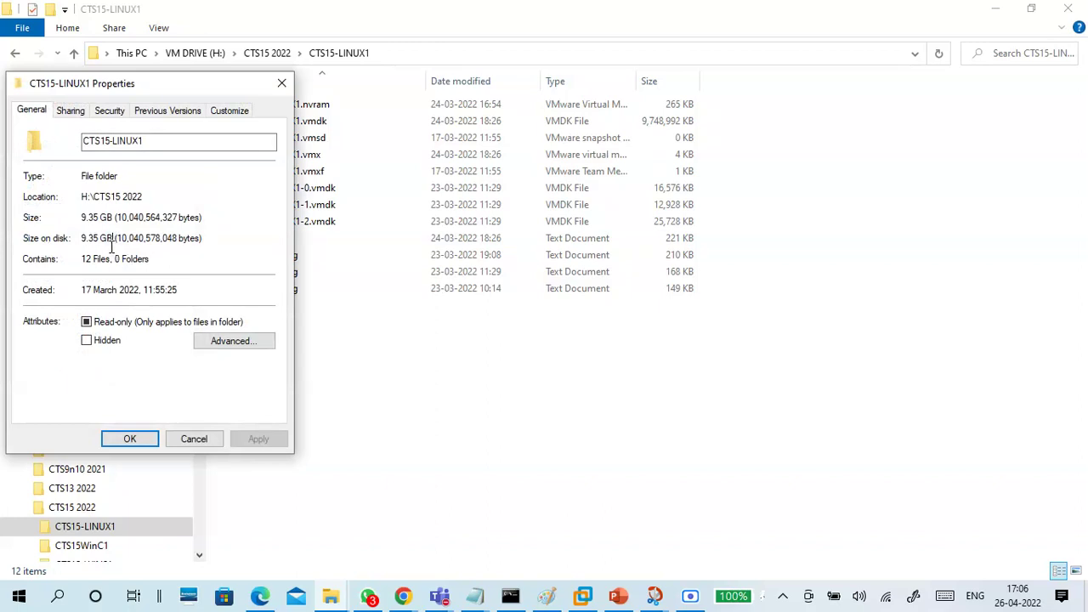
{"action": "left_click", "coordinate": [192, 436]}
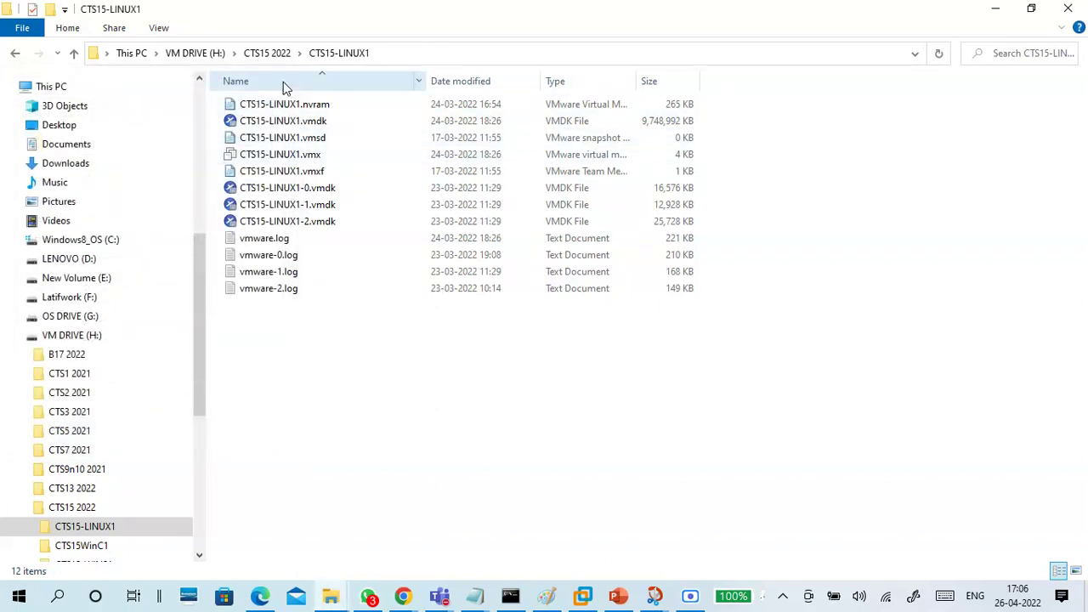
Check the CTS16 2022 > CTS16-Linux1 VM folder size (5.51 GB), then minimize Explorer
{"action": "left_click", "coordinate": [272, 54]}
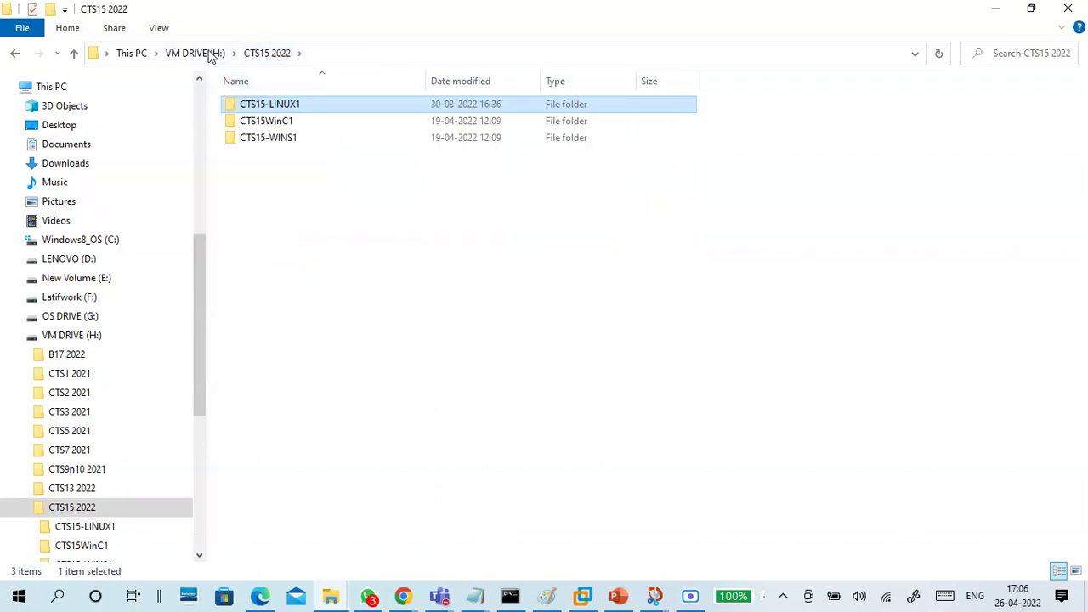
{"action": "left_click", "coordinate": [194, 53]}
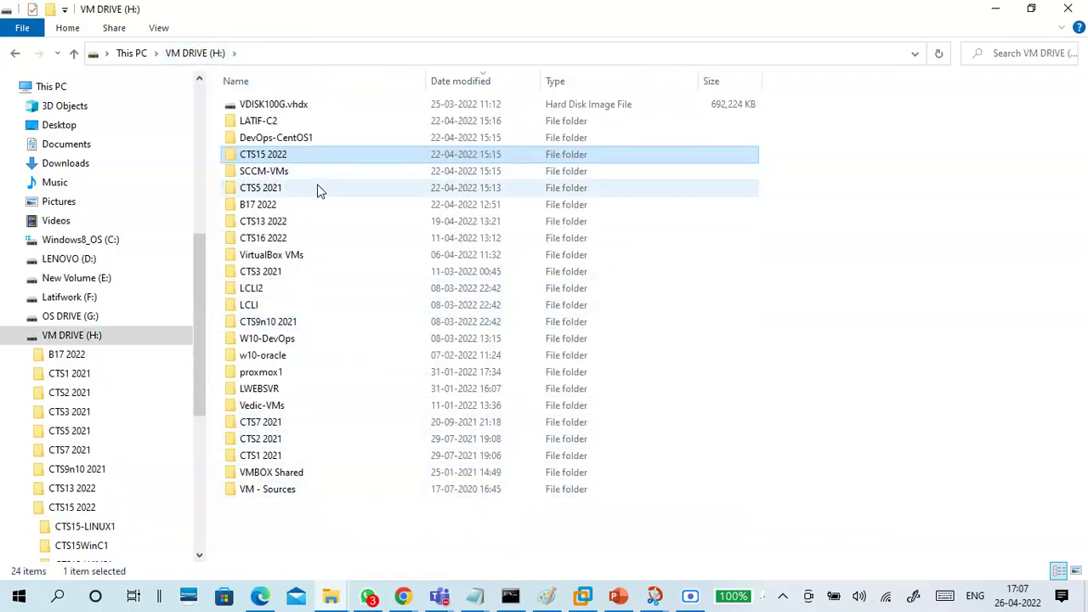
{"action": "double_click", "coordinate": [310, 206]}
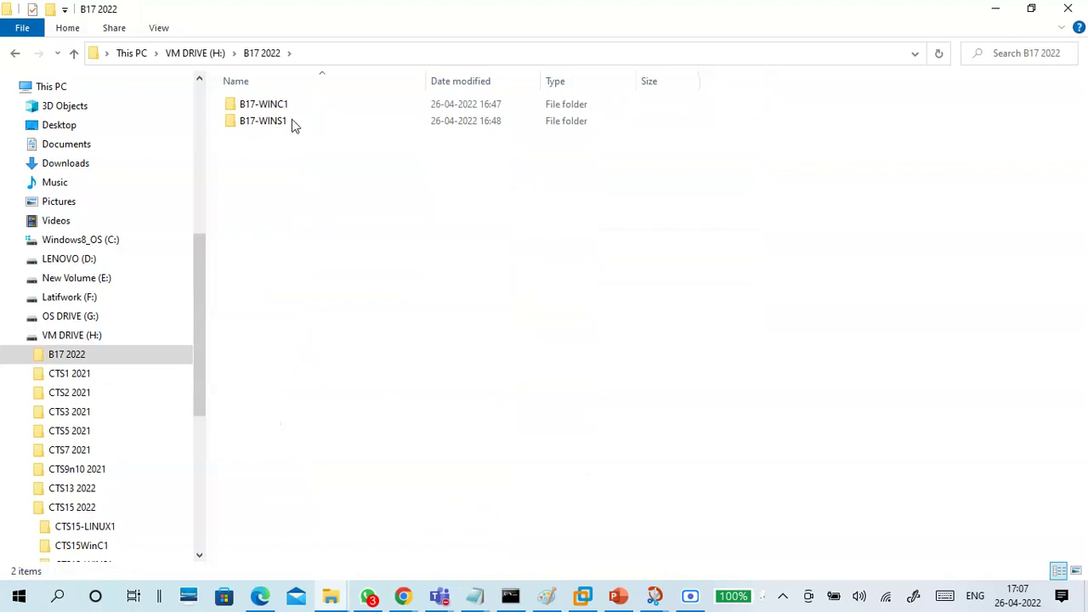
{"action": "left_click", "coordinate": [211, 53]}
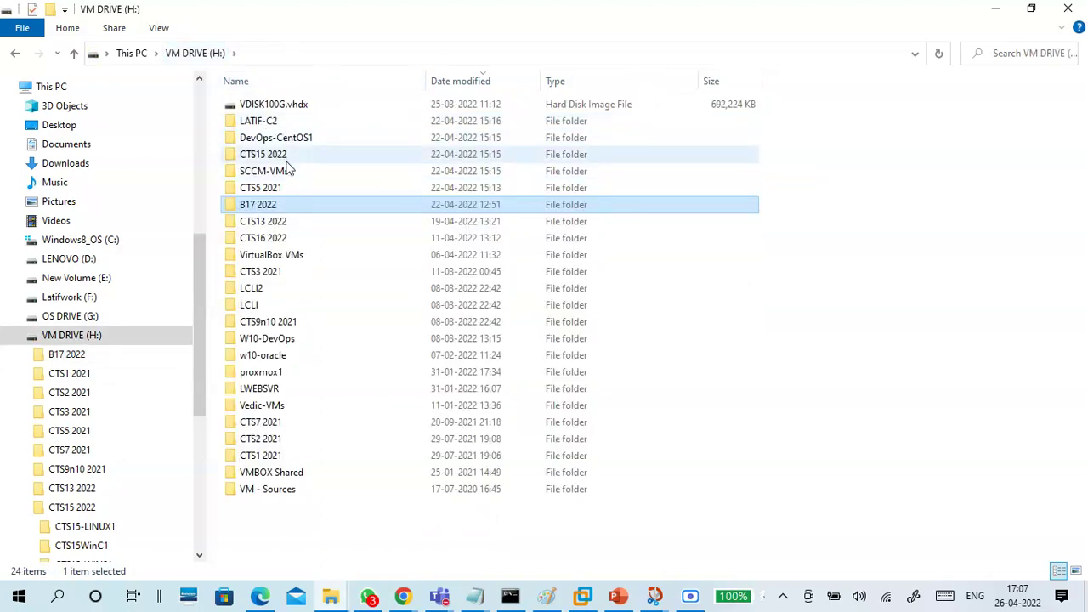
{"action": "double_click", "coordinate": [287, 237]}
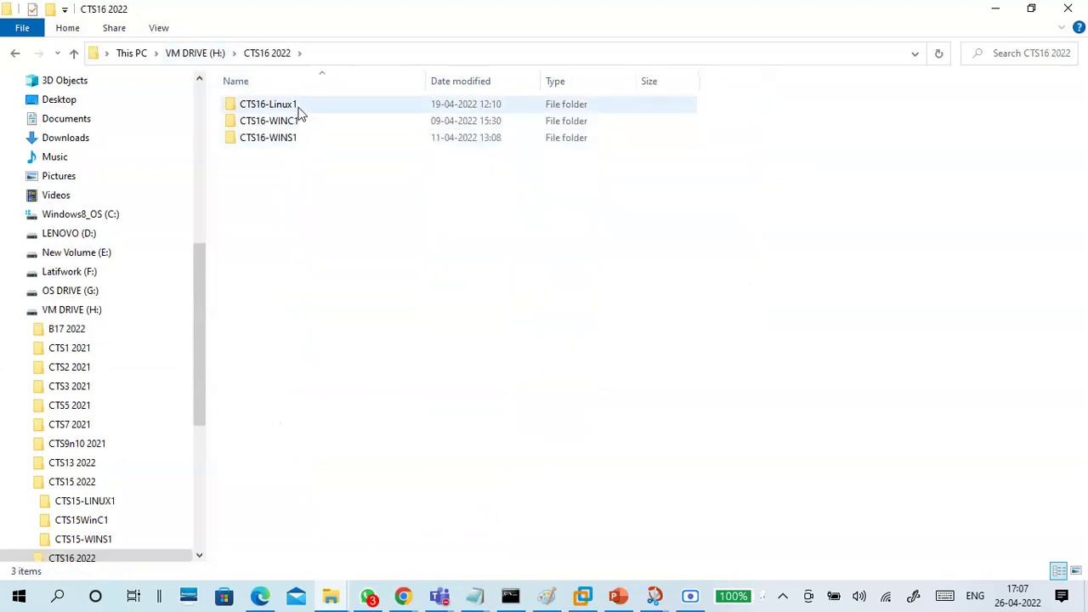
{"action": "double_click", "coordinate": [298, 105]}
{"action": "right_click", "coordinate": [331, 283]}
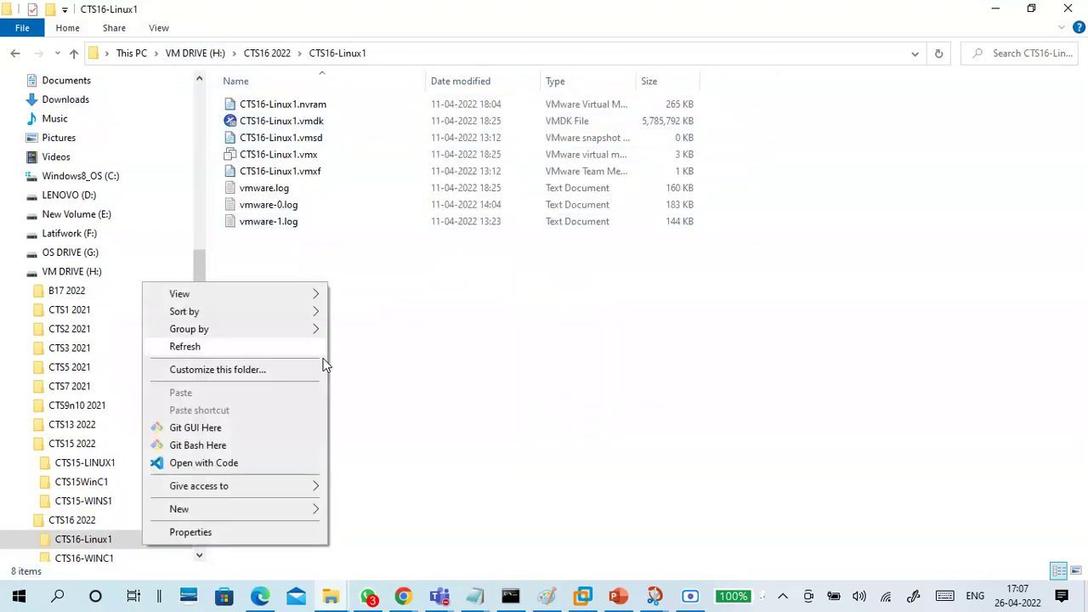
{"action": "left_click", "coordinate": [283, 532]}
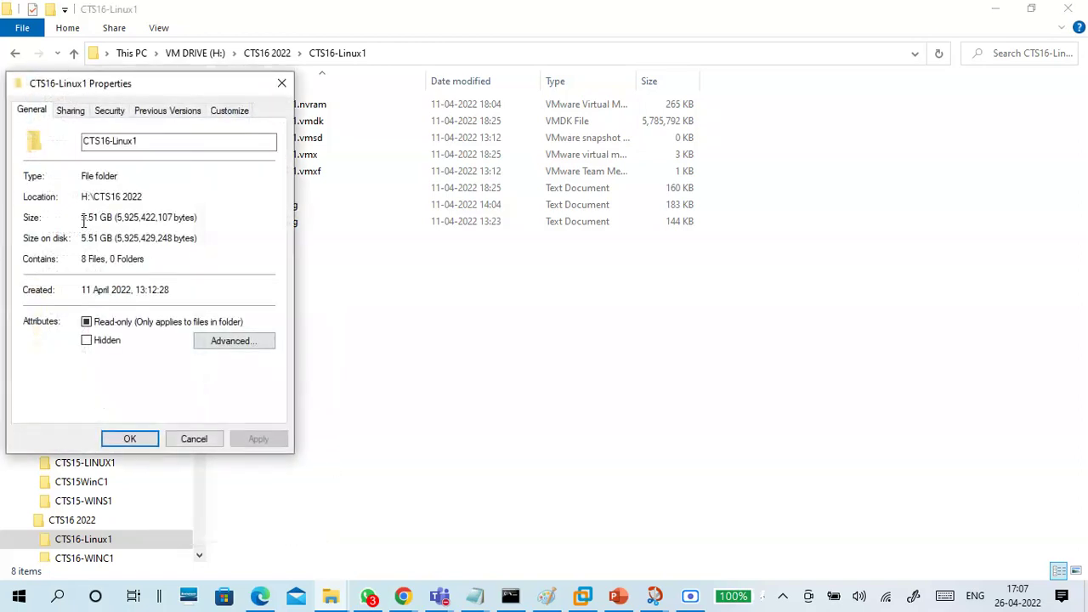
{"action": "left_click_drag", "start_coordinate": [112, 218], "coordinate": [82, 219]}
{"action": "left_click", "coordinate": [194, 438]}
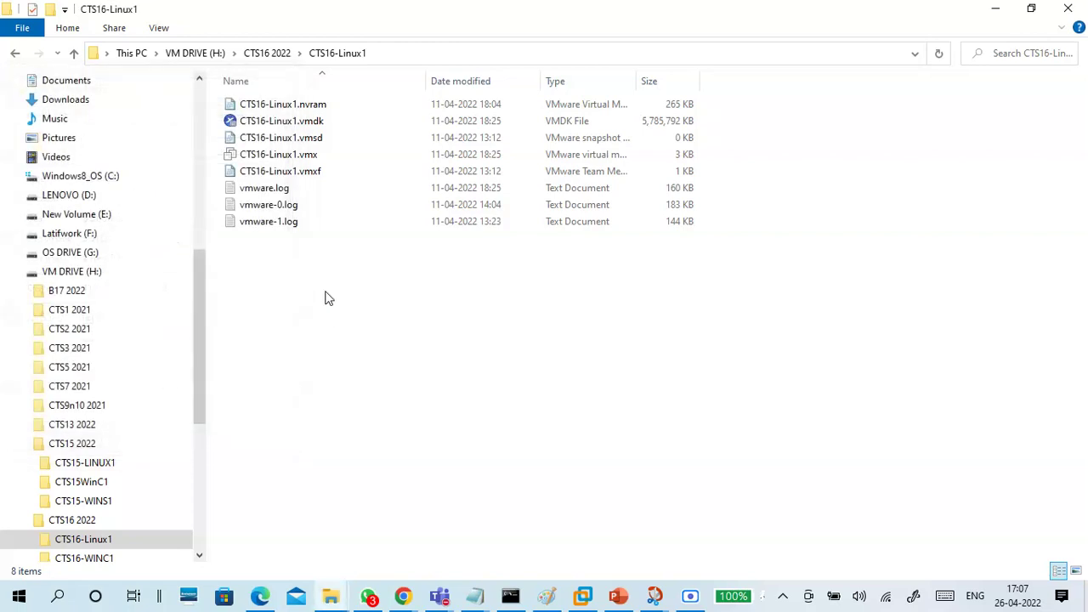
{"action": "left_click", "coordinate": [267, 54]}
{"action": "left_click", "coordinate": [996, 8]}
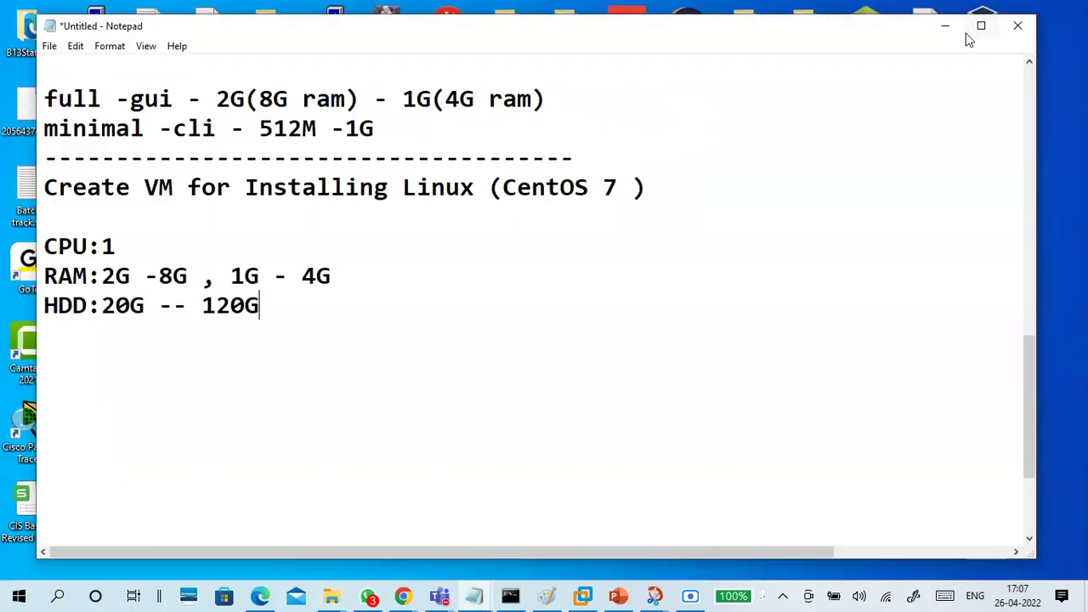
Review the CPU, RAM and HDD spec lines, highlighting the 20G and 120G disk limits
{"action": "left_click", "coordinate": [291, 330]}
{"action": "left_click_drag", "start_coordinate": [110, 328], "coordinate": [45, 310]}
{"action": "left_click", "coordinate": [73, 357]}
{"action": "left_click_drag", "start_coordinate": [165, 306], "coordinate": [104, 314]}
{"action": "left_click", "coordinate": [134, 347]}
{"action": "left_click_drag", "start_coordinate": [202, 306], "coordinate": [270, 311]}
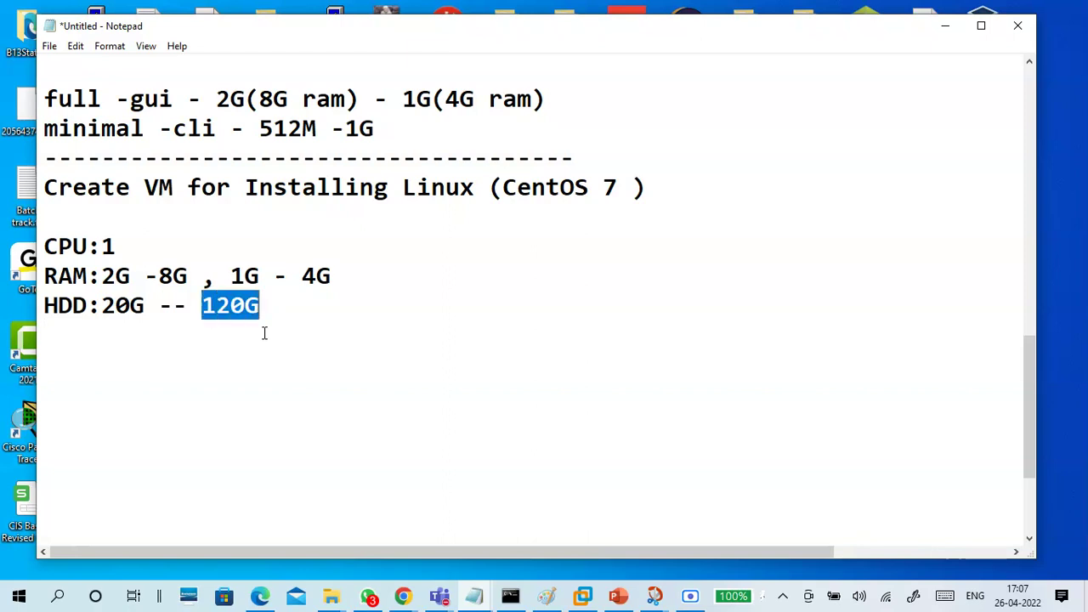
{"action": "left_click", "coordinate": [263, 333]}
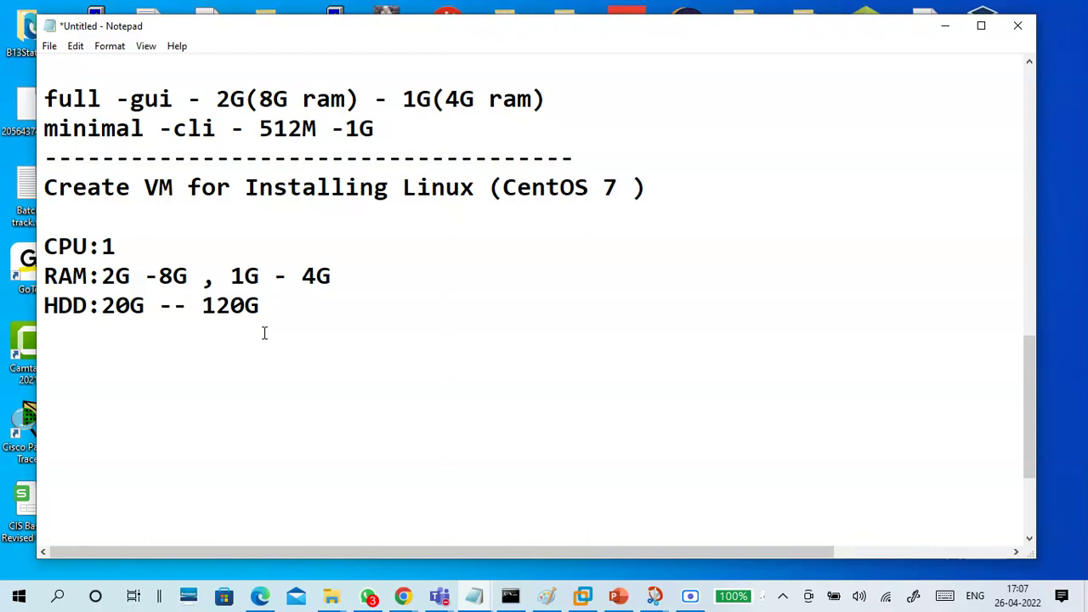
{"action": "left_click_drag", "start_coordinate": [263, 308], "coordinate": [46, 245]}
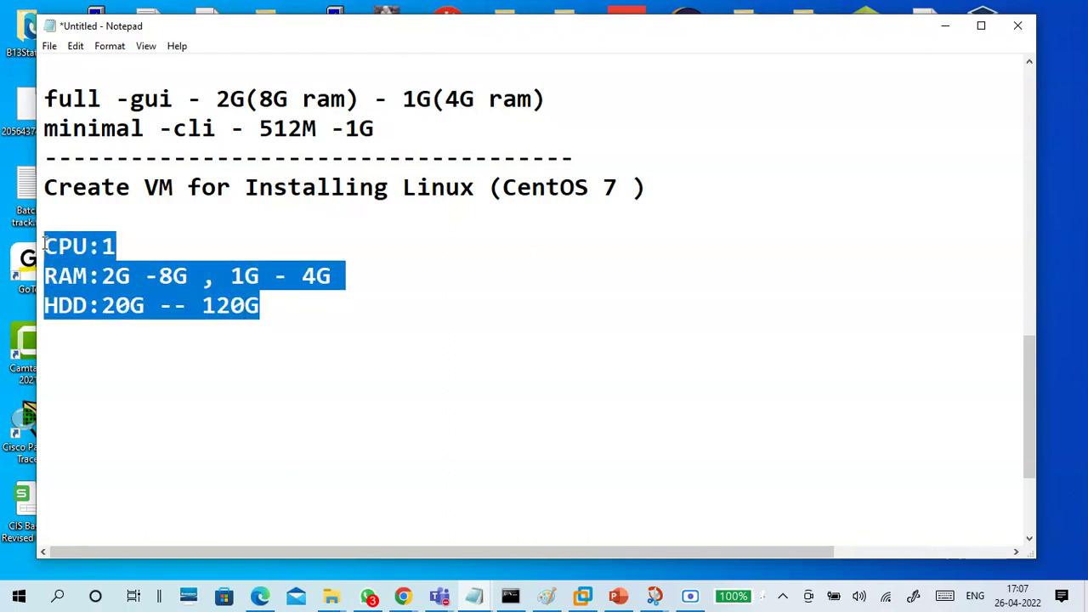
{"action": "left_click", "coordinate": [124, 359]}
{"action": "left_click", "coordinate": [117, 337]}
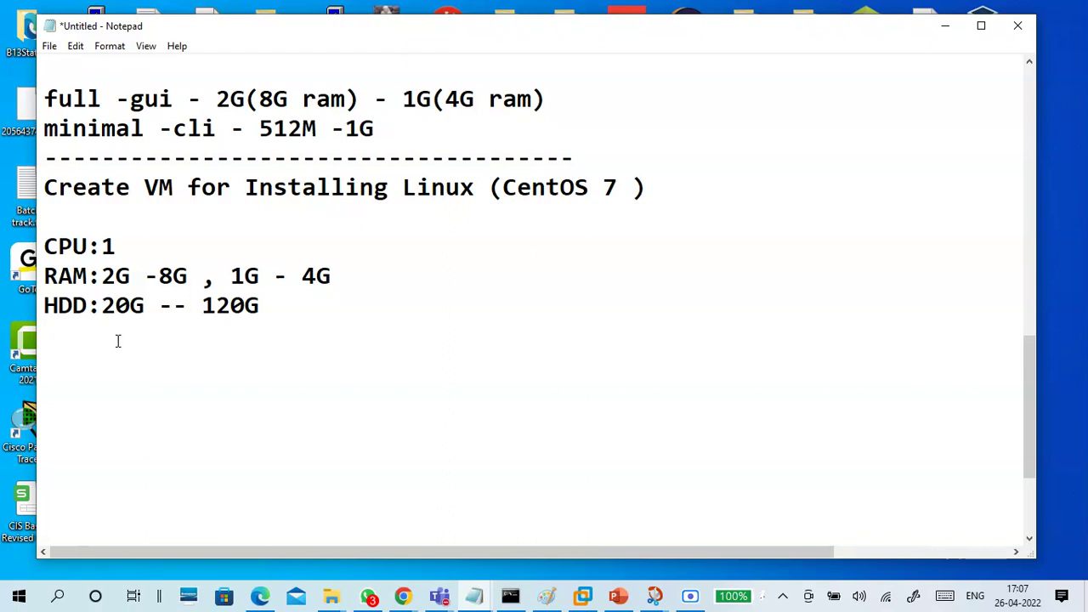
{"action": "left_click", "coordinate": [583, 595]}
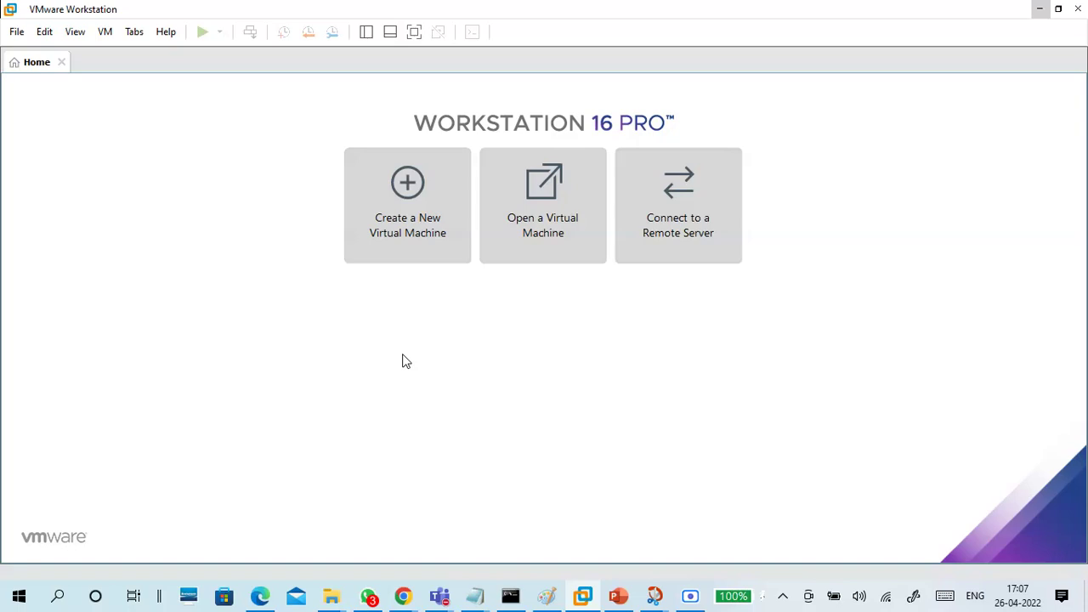
Launch the New Virtual Machine Wizard from Home and continue past its Typical welcome page
{"action": "left_click", "coordinate": [417, 226]}
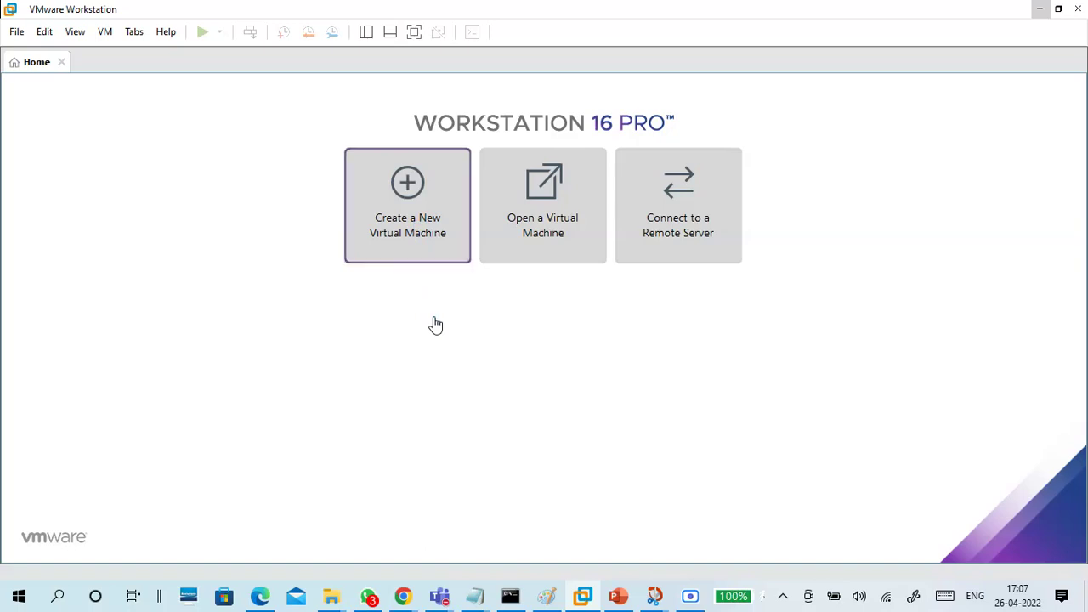
{"action": "left_click", "coordinate": [444, 212]}
{"action": "left_click_drag", "start_coordinate": [487, 132], "coordinate": [442, 100]}
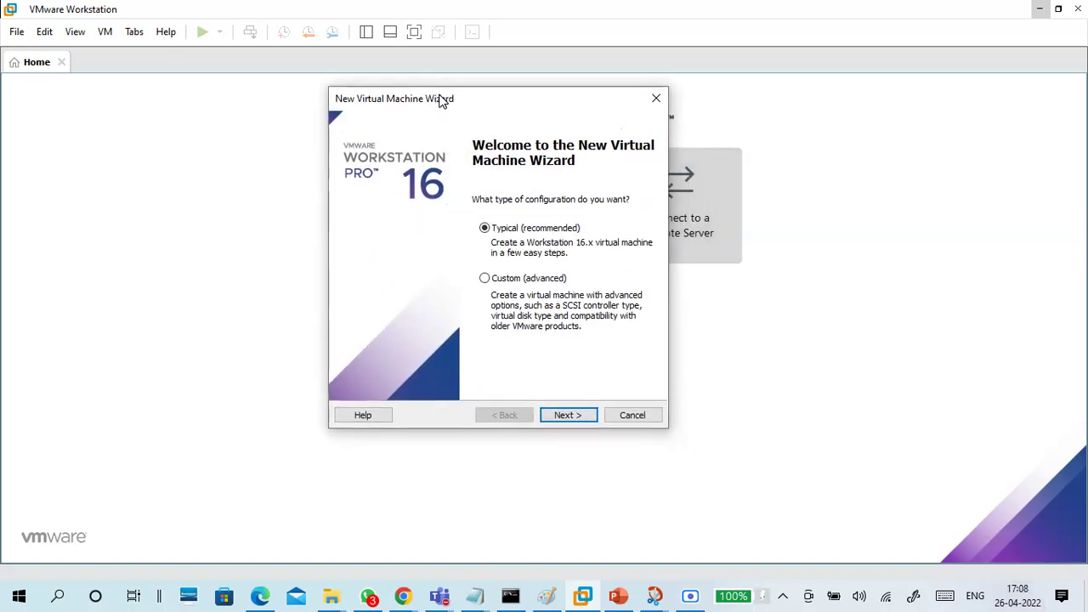
{"action": "left_click", "coordinate": [568, 416]}
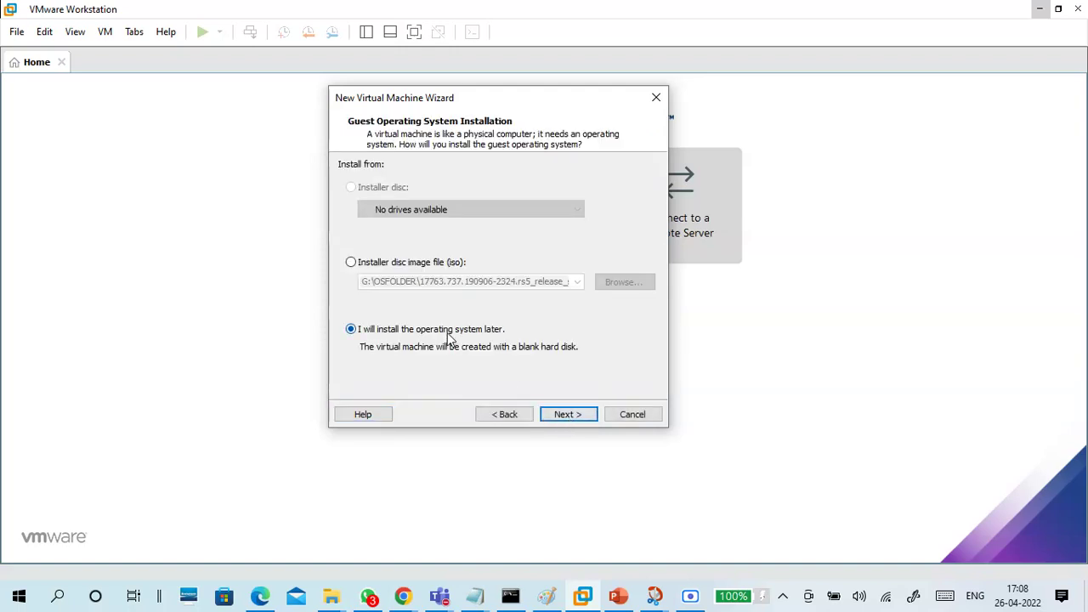
Choose to install the OS later, with a Linux guest of version CentOS 7 64-bit
{"action": "left_click", "coordinate": [567, 417]}
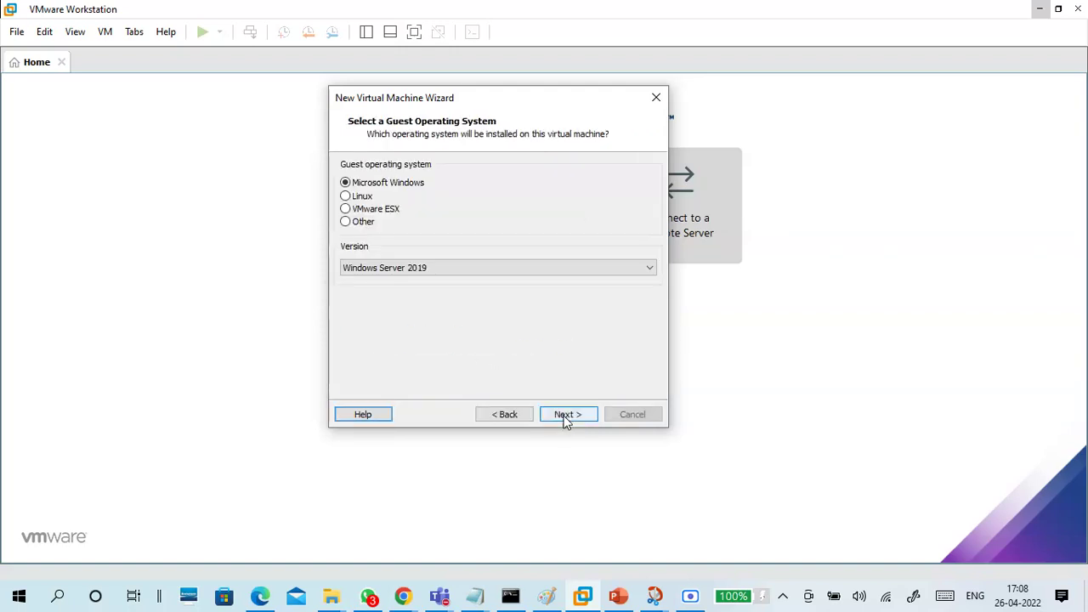
{"action": "left_click", "coordinate": [364, 198]}
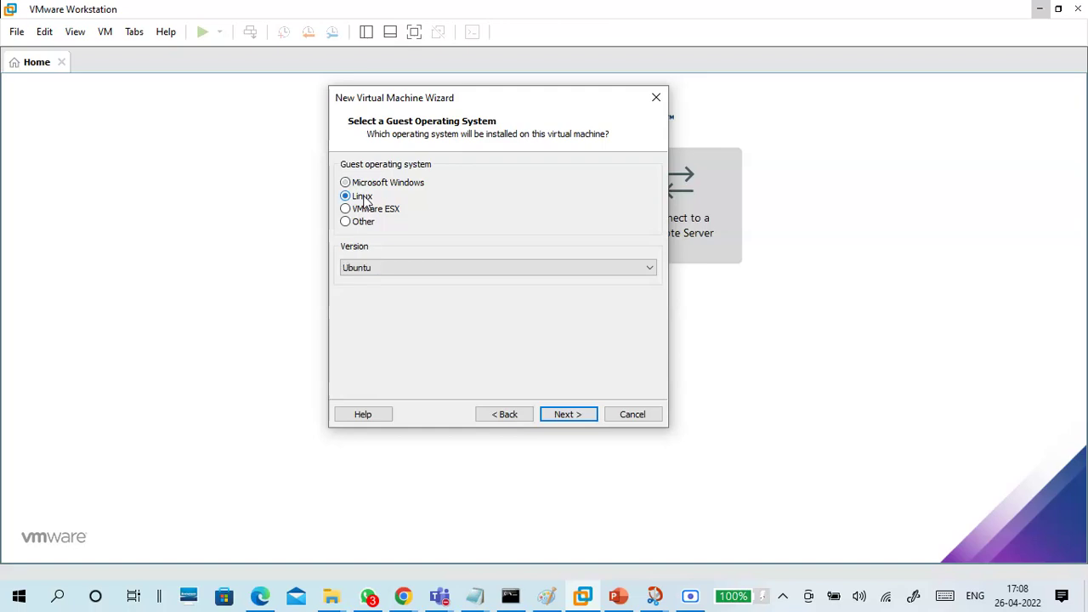
{"action": "left_click", "coordinate": [382, 269]}
{"action": "scroll", "coordinate": [383, 268], "scroll_direction": "up", "scroll_amount": 1}
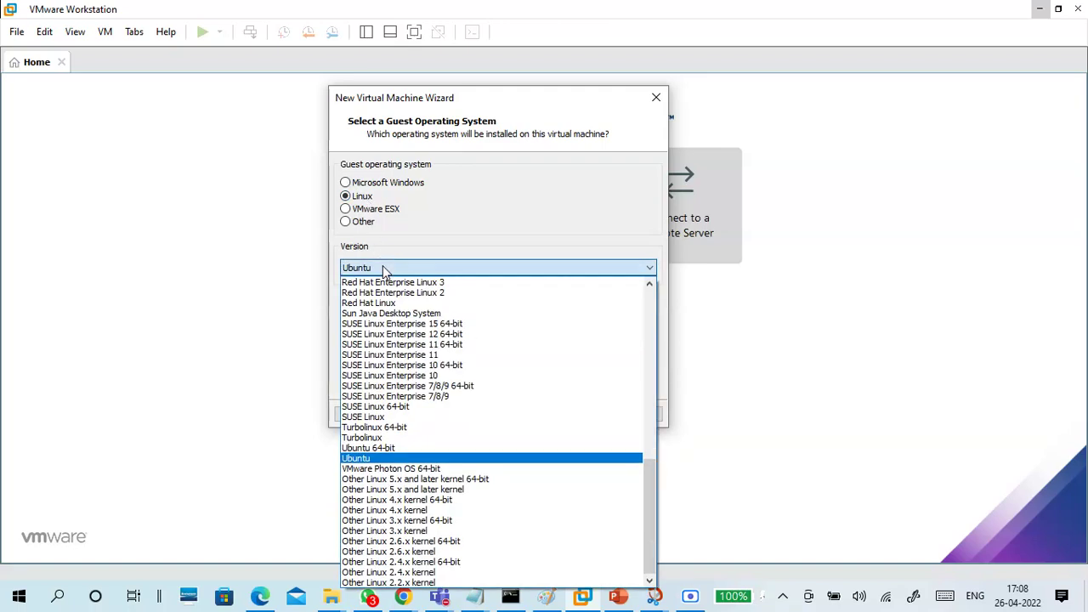
{"action": "scroll", "coordinate": [417, 459], "scroll_direction": "up", "scroll_amount": 2}
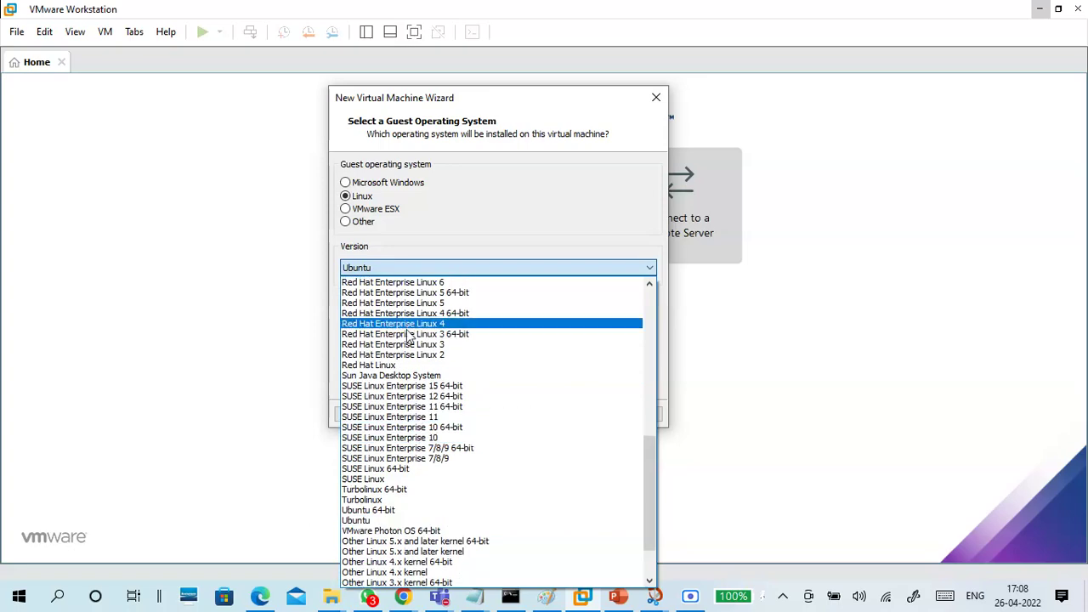
{"action": "scroll", "coordinate": [405, 416], "scroll_direction": "up", "scroll_amount": 3}
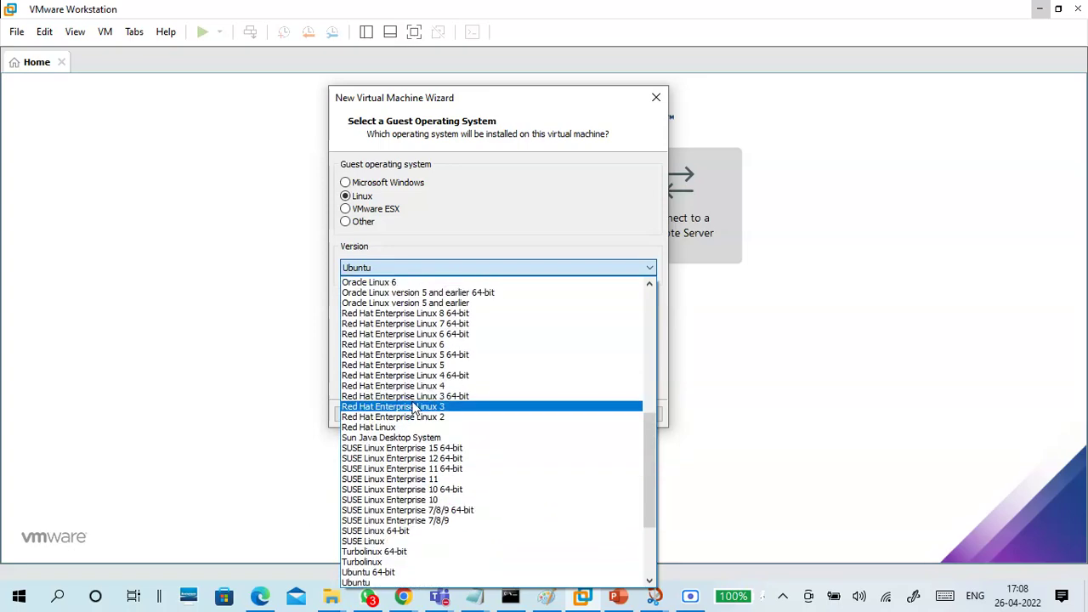
{"action": "scroll", "coordinate": [409, 384], "scroll_direction": "up", "scroll_amount": 2}
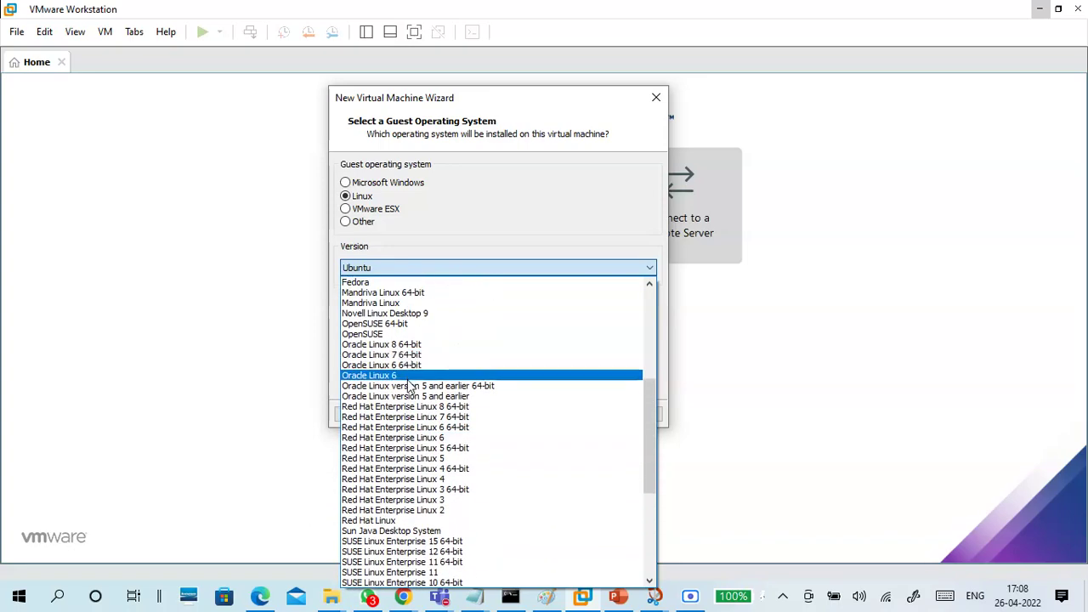
{"action": "scroll", "coordinate": [414, 360], "scroll_direction": "up", "scroll_amount": 2}
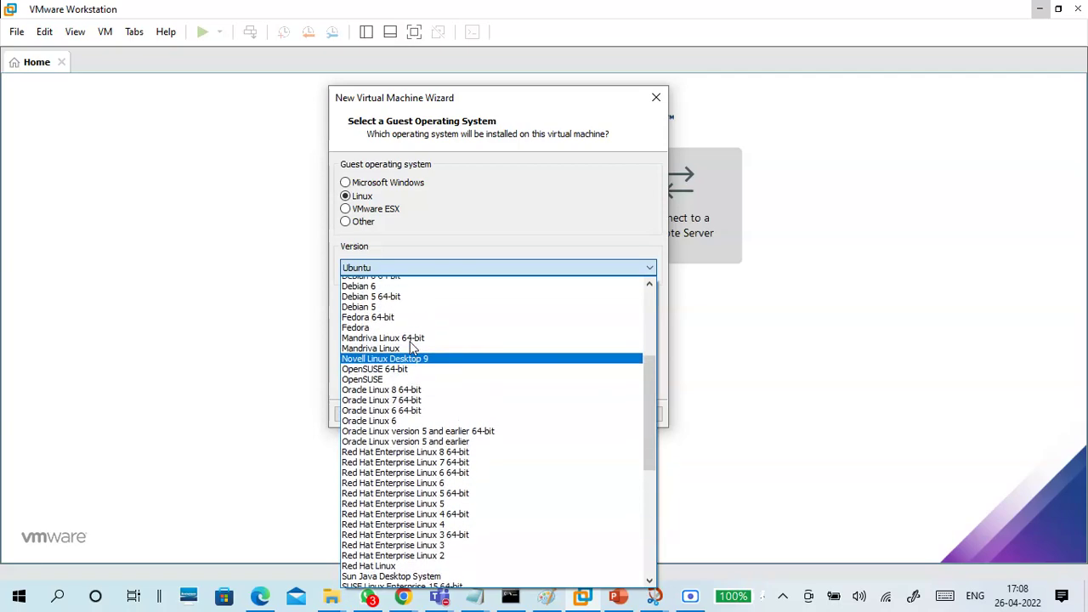
{"action": "scroll", "coordinate": [415, 361], "scroll_direction": "up", "scroll_amount": 2}
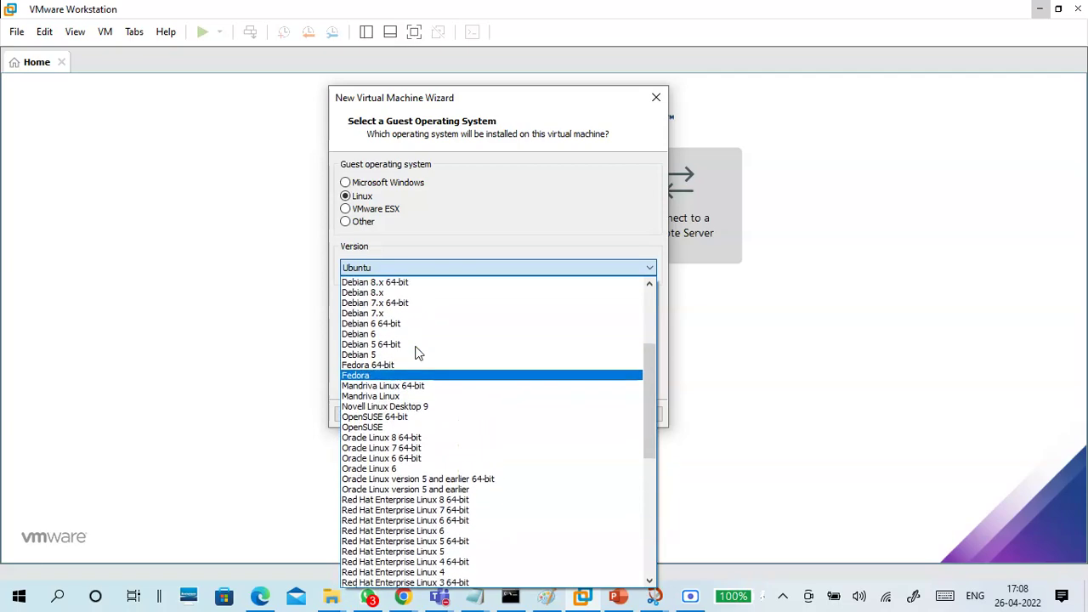
{"action": "scroll", "coordinate": [416, 352], "scroll_direction": "up", "scroll_amount": 3}
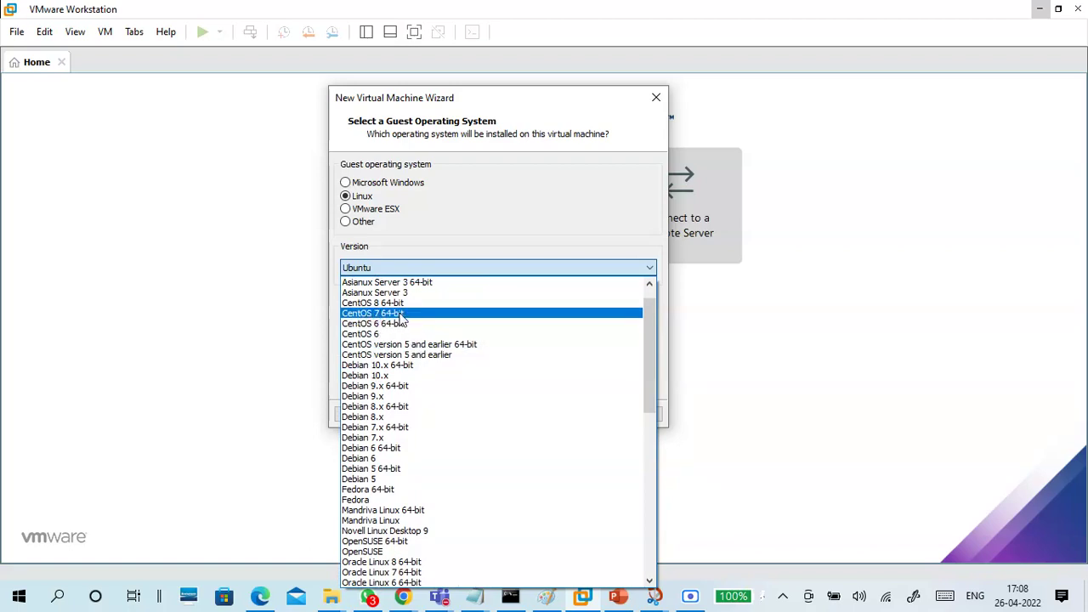
{"action": "left_click", "coordinate": [403, 315]}
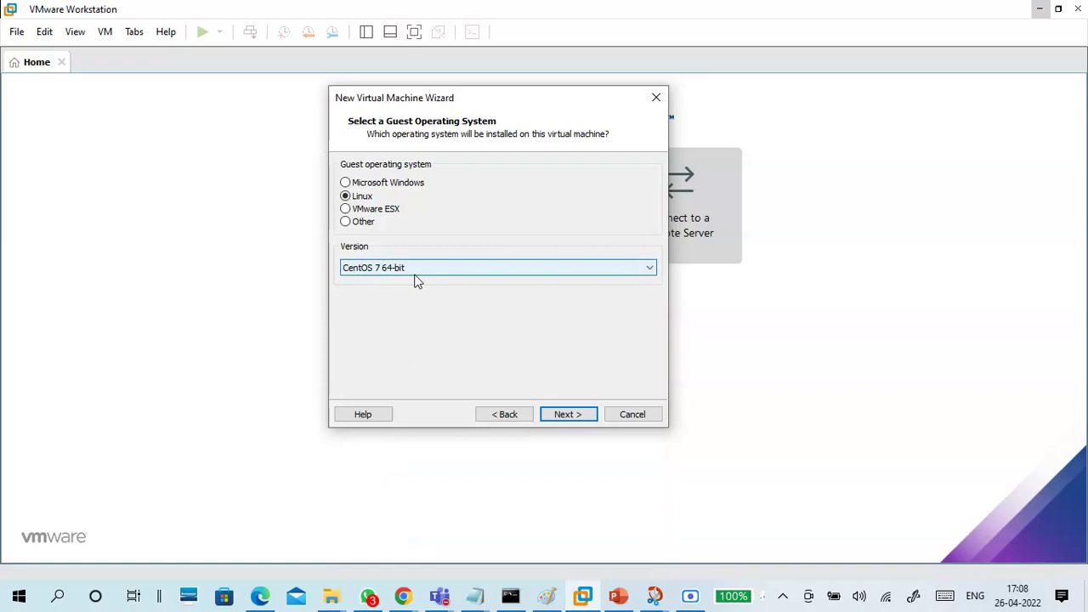
{"action": "left_click", "coordinate": [561, 414]}
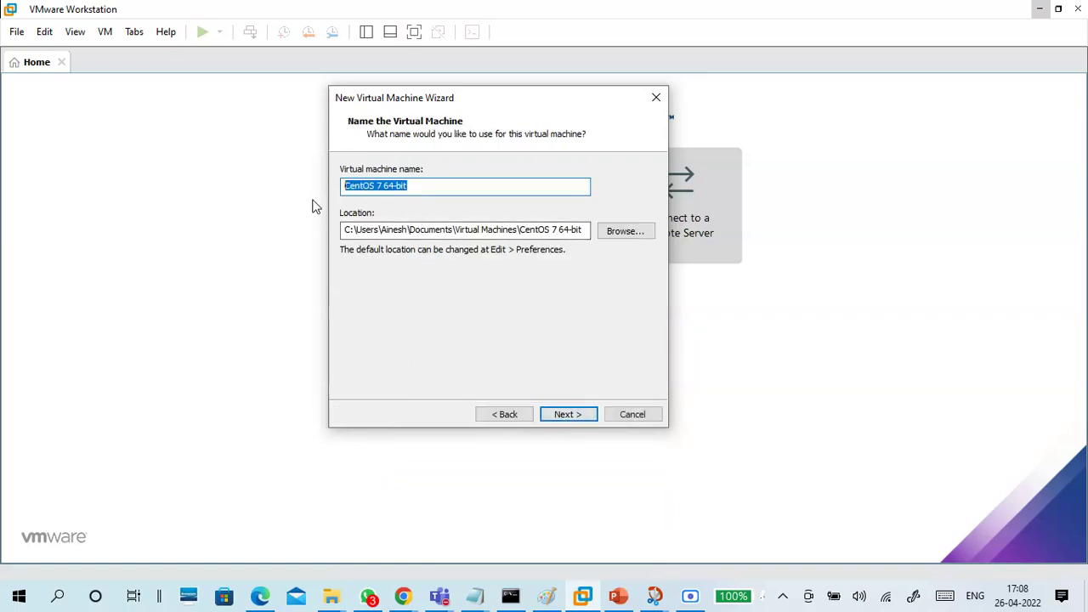
Enter B17-Linux1 as the virtual machine name and select the default location path
{"action": "type", "text": "B17-Linux2"}
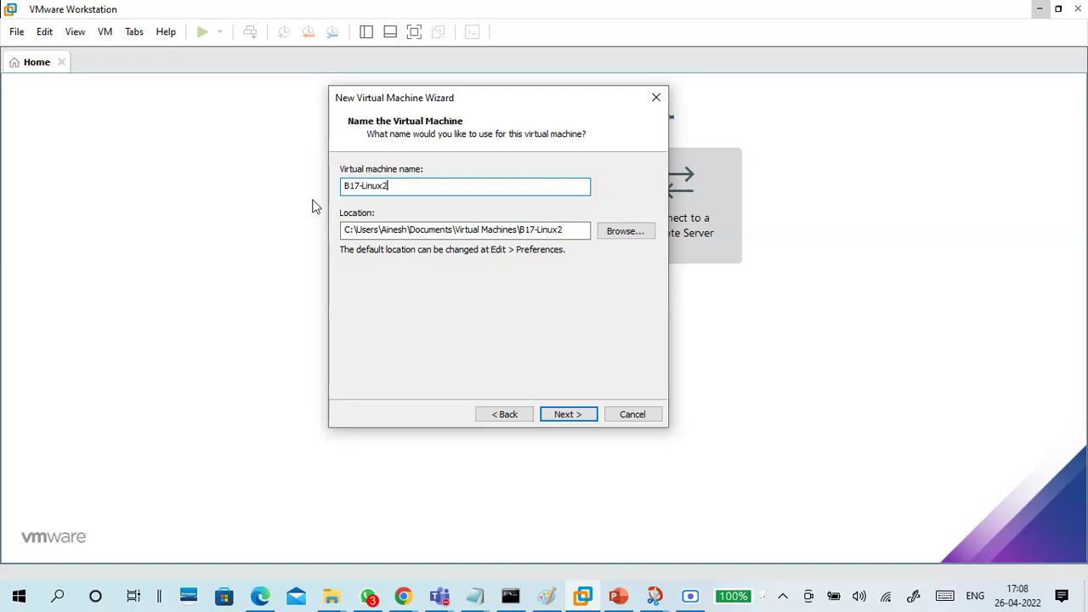
{"action": "left_click_drag", "start_coordinate": [413, 185], "coordinate": [311, 202]}
{"action": "left_click", "coordinate": [400, 188]}
{"action": "left_click_drag", "start_coordinate": [582, 230], "coordinate": [335, 240]}
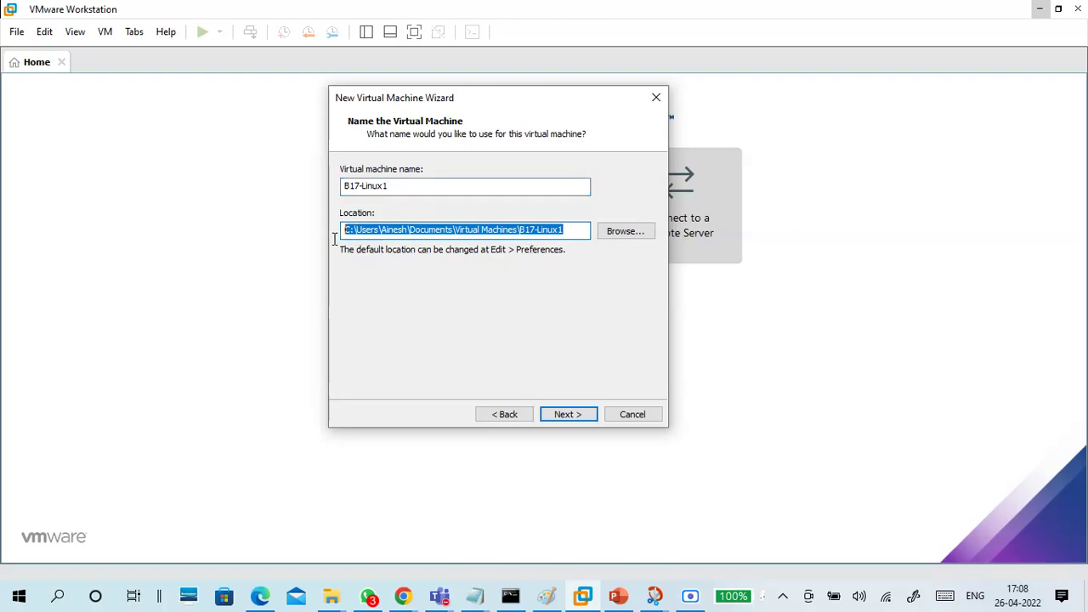
{"action": "left_click", "coordinate": [334, 600]}
Copy the H:\B17 2022 folder path from File Explorer and paste it as the VM location
{"action": "left_click", "coordinate": [397, 544]}
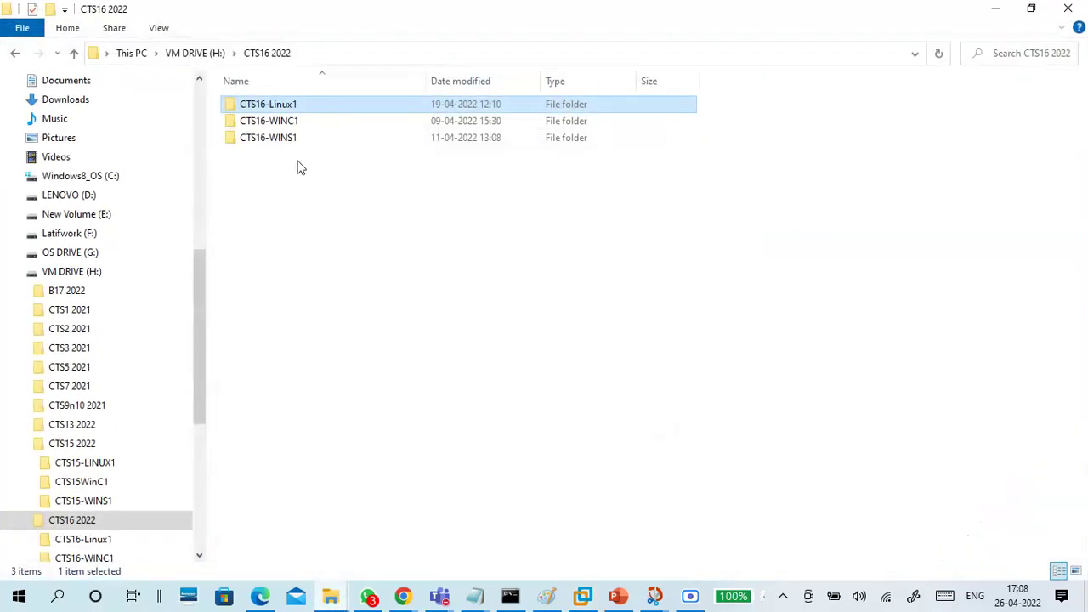
{"action": "left_click", "coordinate": [211, 56]}
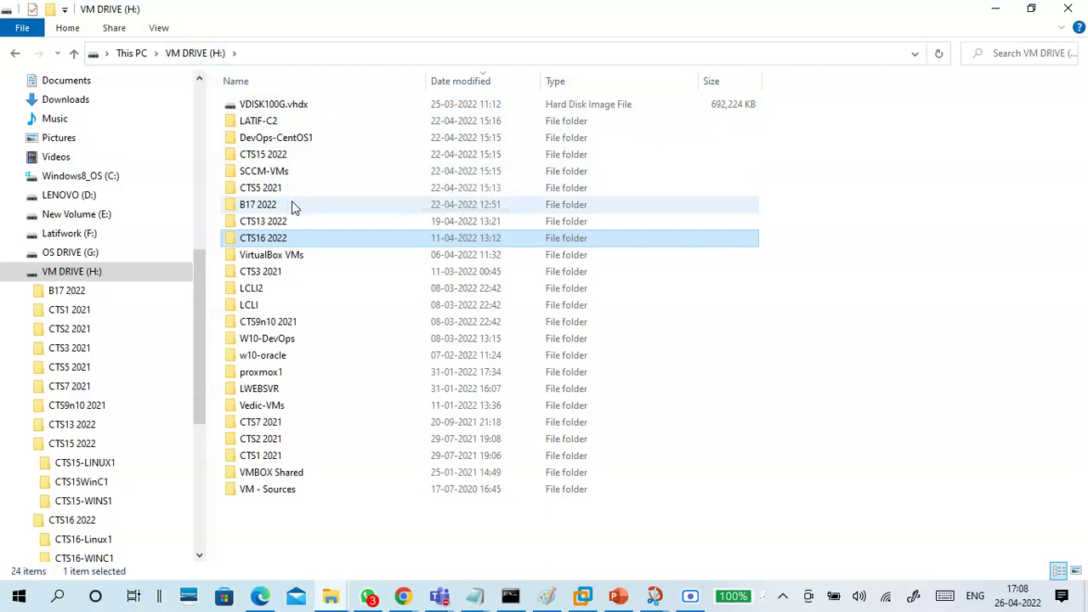
{"action": "double_click", "coordinate": [284, 211]}
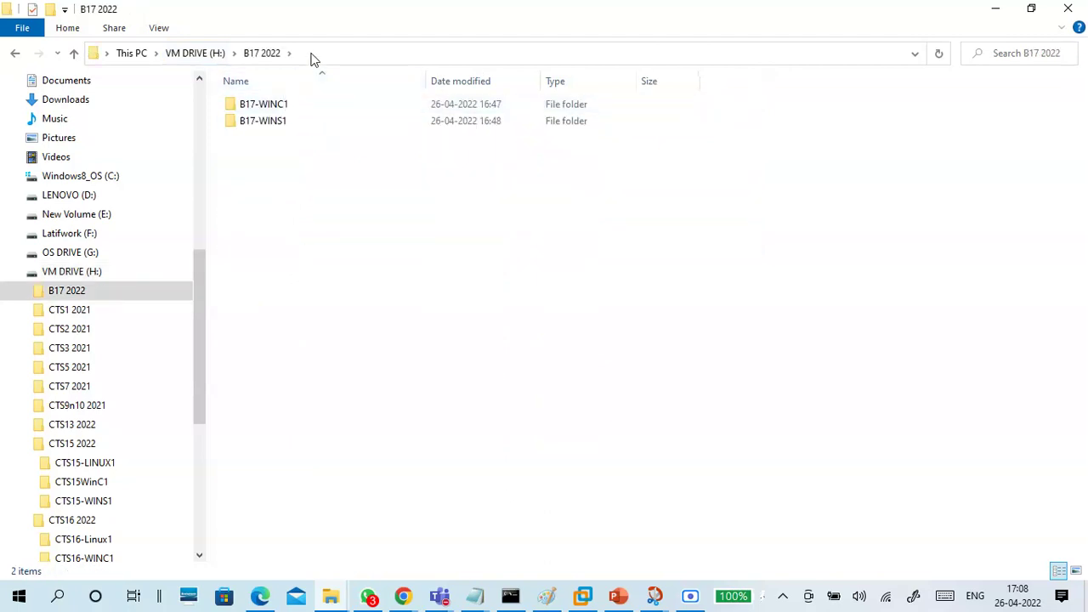
{"action": "left_click", "coordinate": [312, 54]}
{"action": "key", "text": "ctrl+c"}
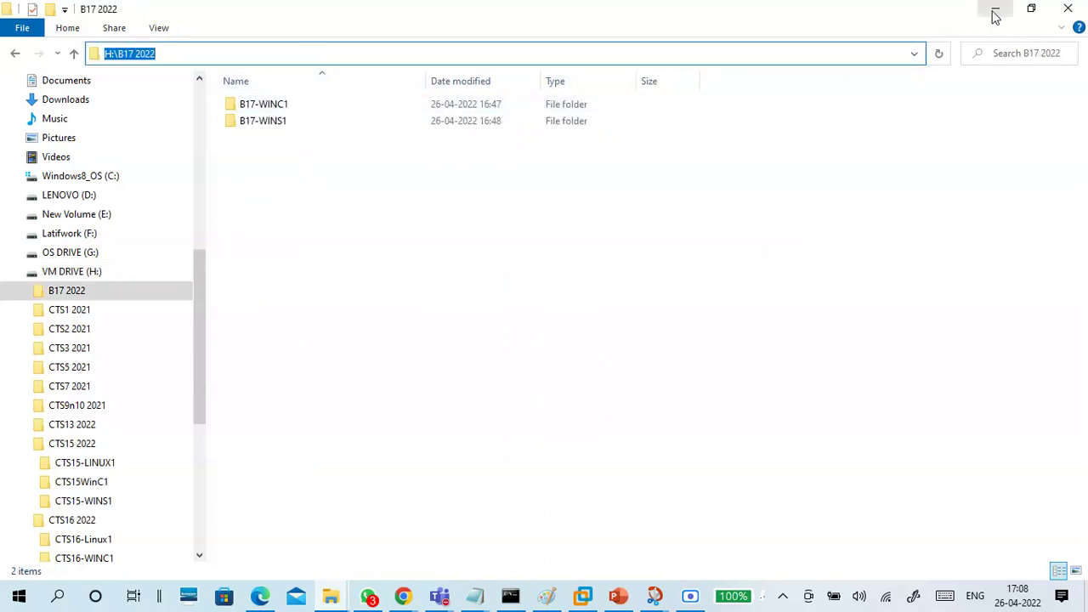
{"action": "left_click", "coordinate": [994, 9]}
{"action": "key", "text": "ctrl+v"}
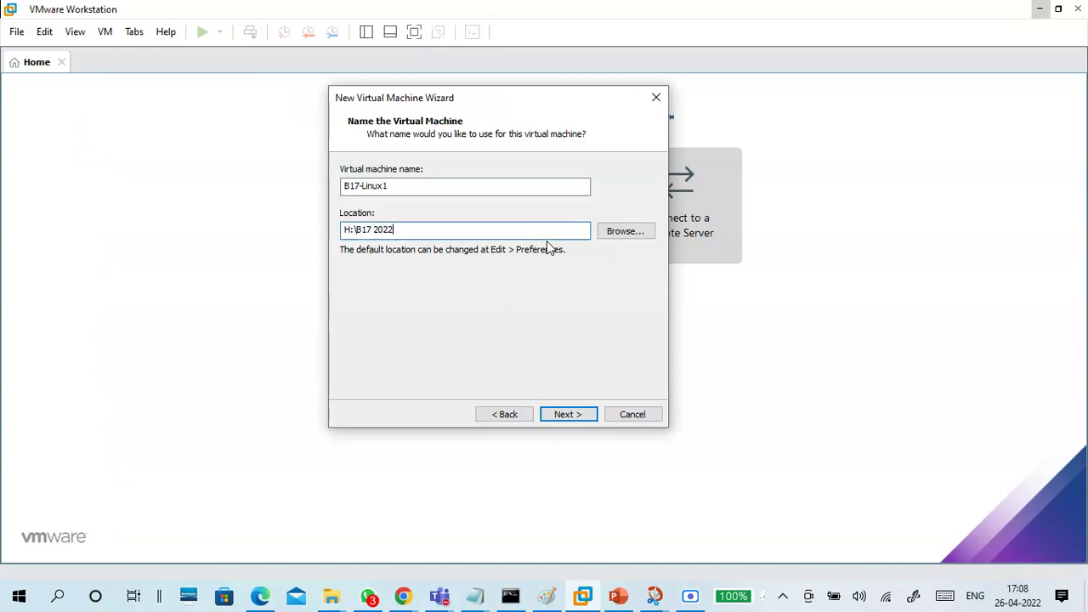
Extend the location to H:\B17 2022\B17-Linux1 and copy the full path
{"action": "type", "text": "\\"}
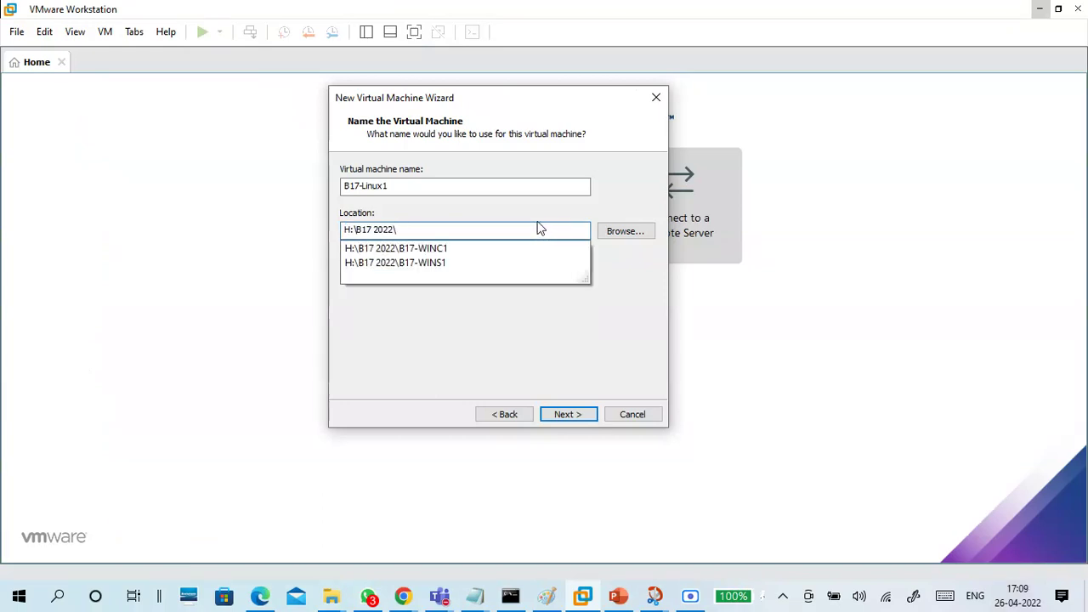
{"action": "left_click_drag", "start_coordinate": [403, 184], "coordinate": [321, 192]}
{"action": "key", "text": "ctrl+c"}
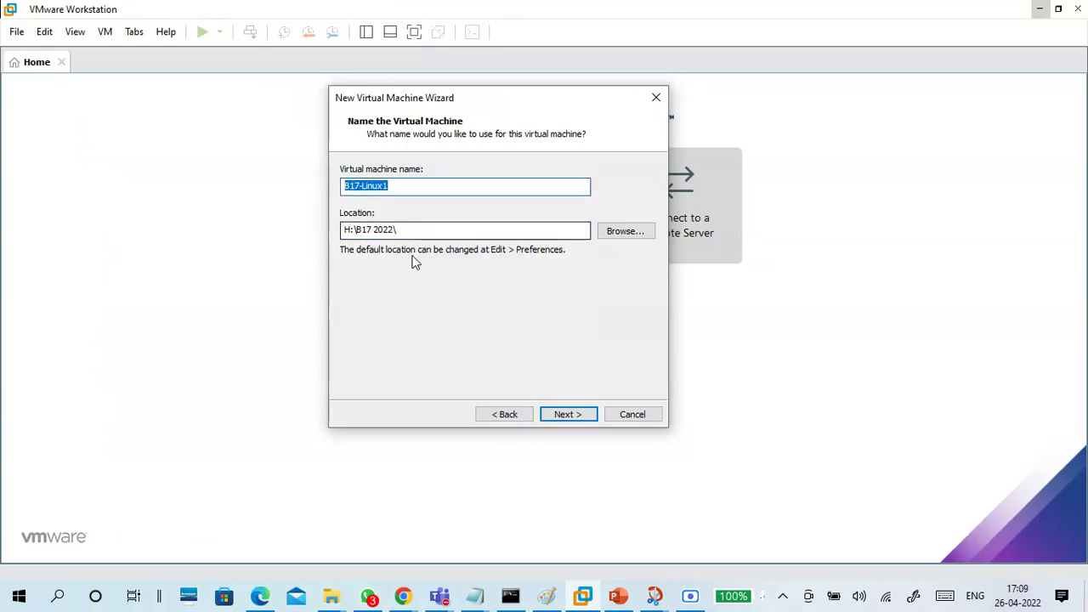
{"action": "left_click", "coordinate": [413, 231]}
{"action": "key", "text": "ctrl+v"}
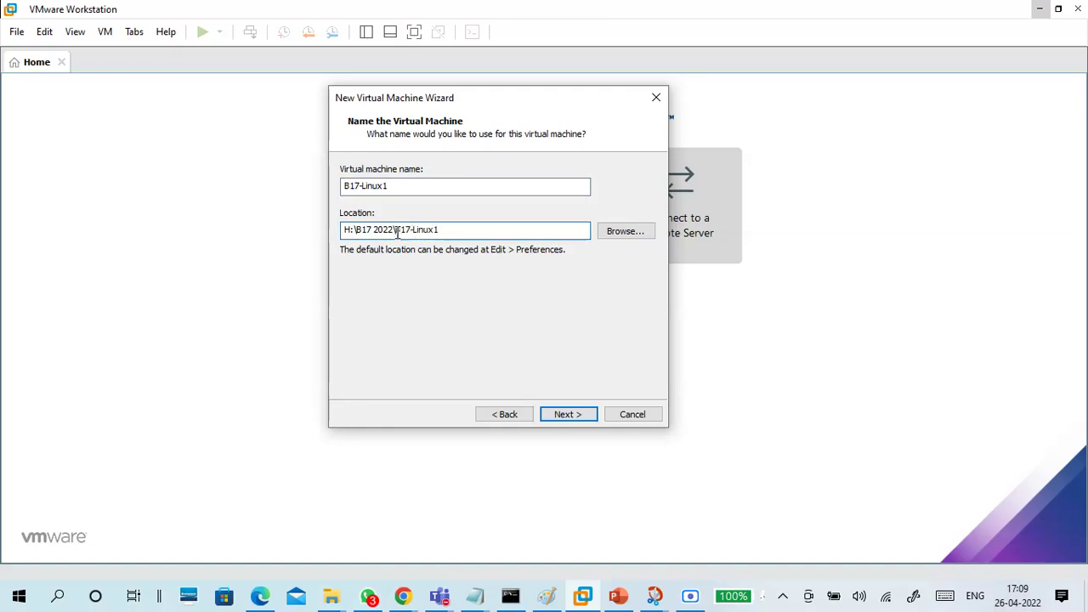
{"action": "left_click_drag", "start_coordinate": [445, 228], "coordinate": [309, 236]}
{"action": "key", "text": "ctrl+c"}
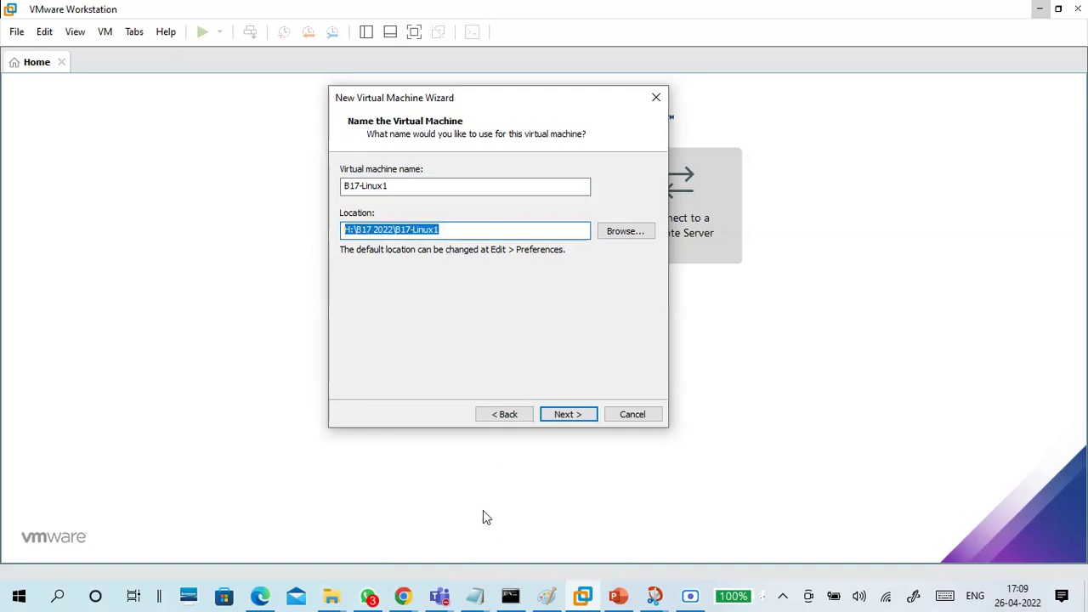
Bring the untitled Notepad notes forward with the cursor on a blank line below the specs
{"action": "left_click", "coordinate": [475, 596]}
{"action": "left_click", "coordinate": [595, 544]}
{"action": "left_click", "coordinate": [319, 424]}
{"action": "left_click", "coordinate": [208, 381]}
Paste the path H:\B17 2022\B17-Linux1 into the notes below the specs
{"action": "key", "text": "ctrl+v"}
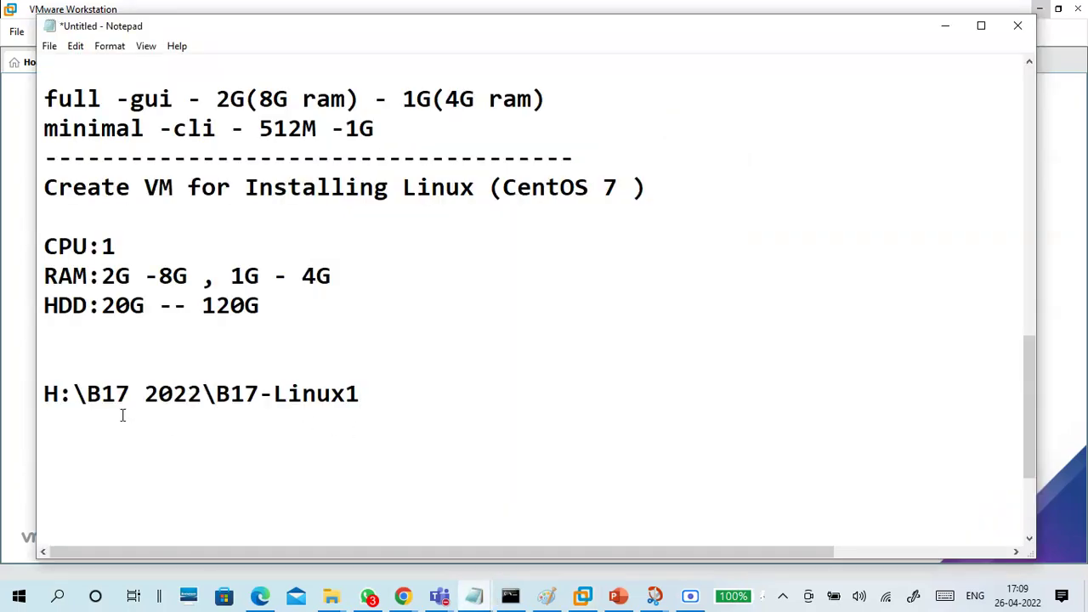
{"action": "left_click_drag", "start_coordinate": [65, 386], "coordinate": [50, 397]}
{"action": "left_click_drag", "start_coordinate": [200, 393], "coordinate": [24, 395]}
{"action": "mouse_move", "coordinate": [217, 394]}
{"action": "left_mouse_down"}
{"action": "mouse_move", "coordinate": [371, 411]}
{"action": "mouse_move", "coordinate": [272, 396]}
{"action": "mouse_move", "coordinate": [219, 404]}
{"action": "left_mouse_up"}
{"action": "key", "text": "ctrl+c"}
{"action": "left_click", "coordinate": [371, 431]}
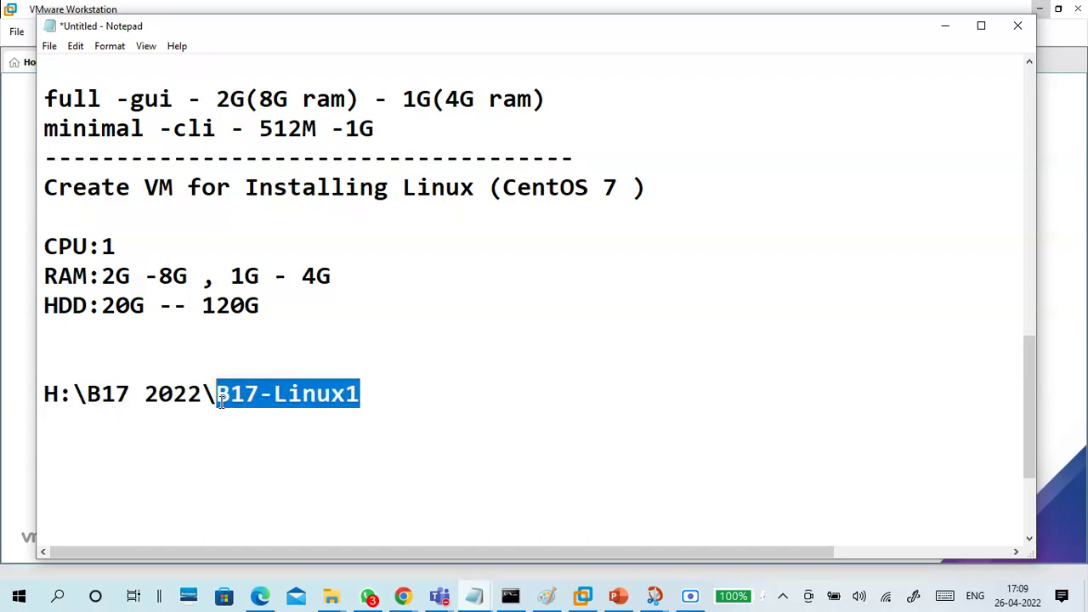
Add a 'VM name:B17-Linux1' line above the path and label the path 'location:'
{"action": "left_click", "coordinate": [126, 373]}
{"action": "type", "text": "VM"}
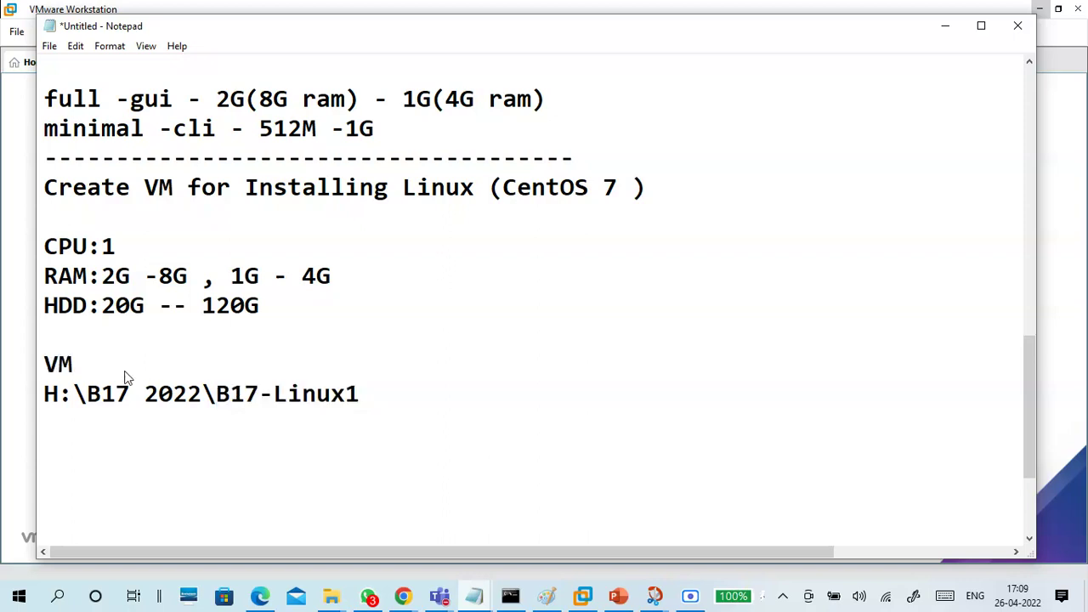
{"action": "type", "text": " name:"}
{"action": "key", "text": "ctrl+v"}
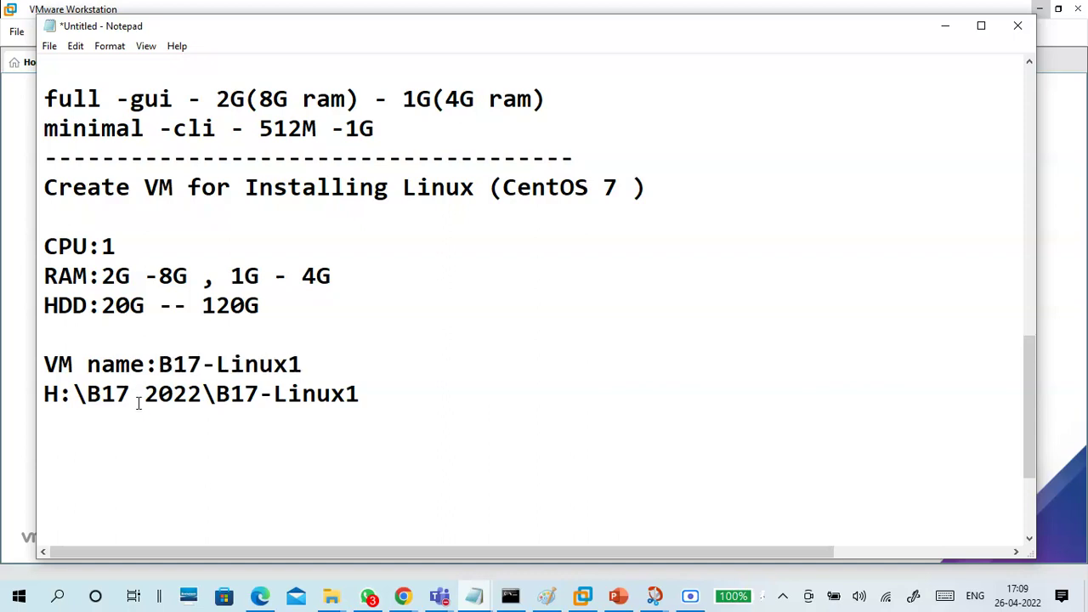
{"action": "left_click", "coordinate": [44, 393]}
{"action": "type", "text": "location:"}
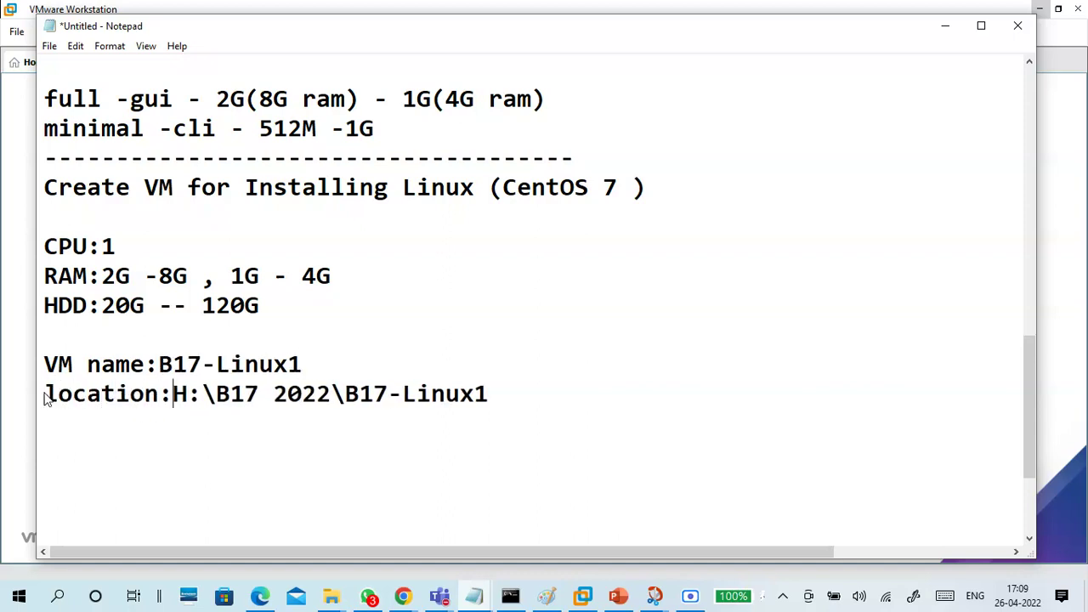
{"action": "left_click", "coordinate": [156, 364]}
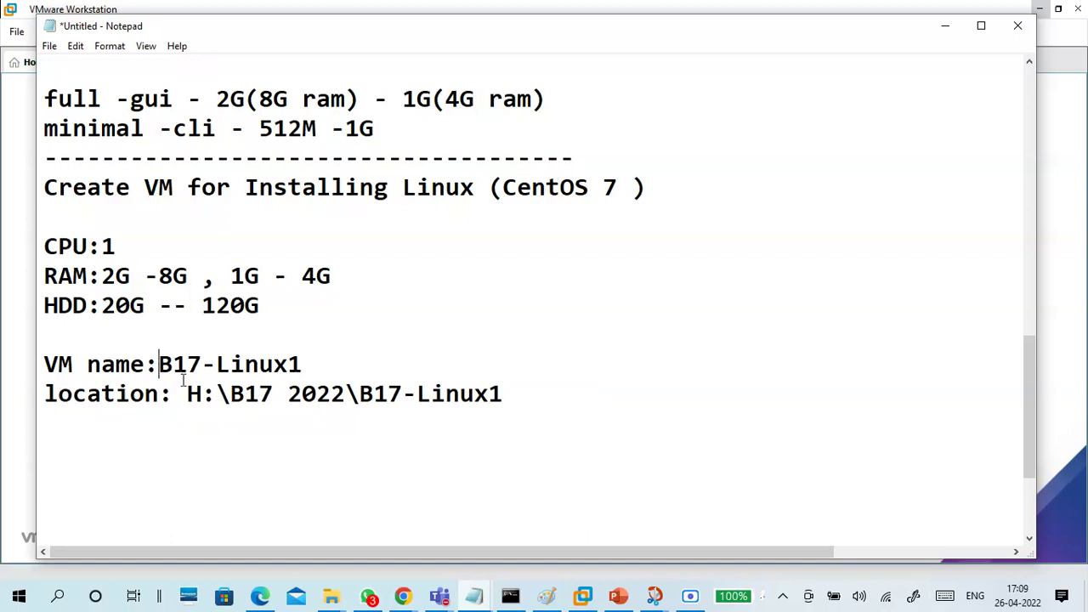
{"action": "left_click", "coordinate": [944, 25]}
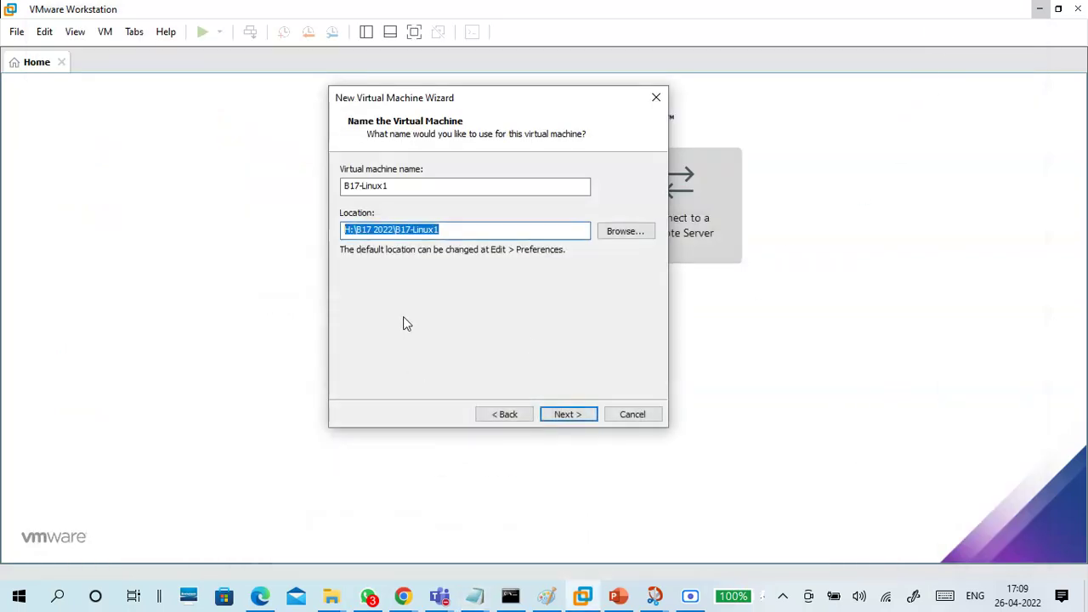
Accept the name and location, then set a 120 GB maximum disk stored as a single file
{"action": "left_click", "coordinate": [460, 227]}
{"action": "left_click", "coordinate": [569, 415]}
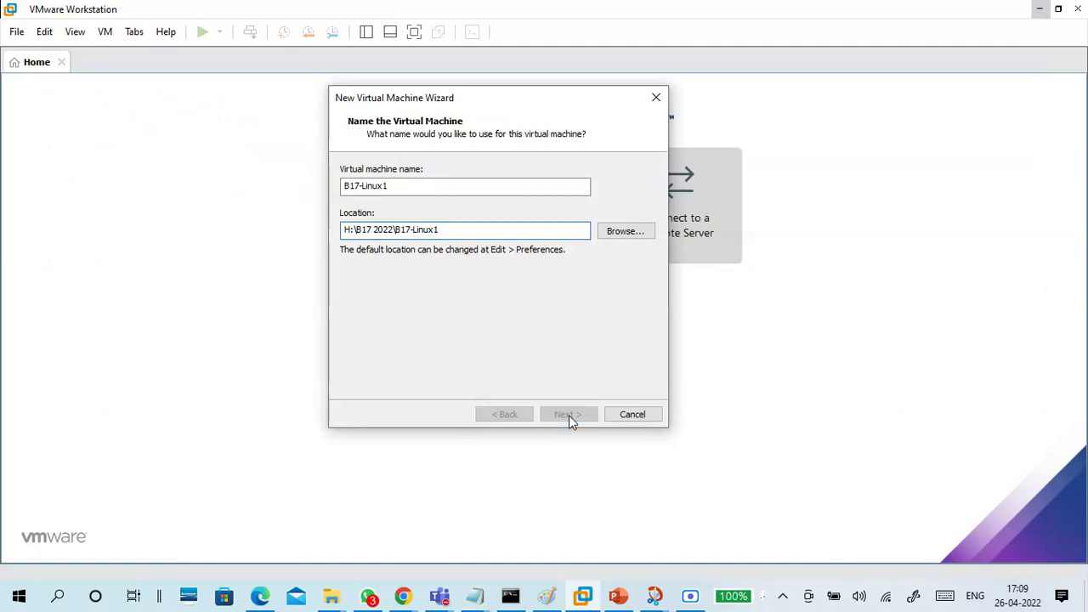
{"action": "left_click", "coordinate": [459, 266]}
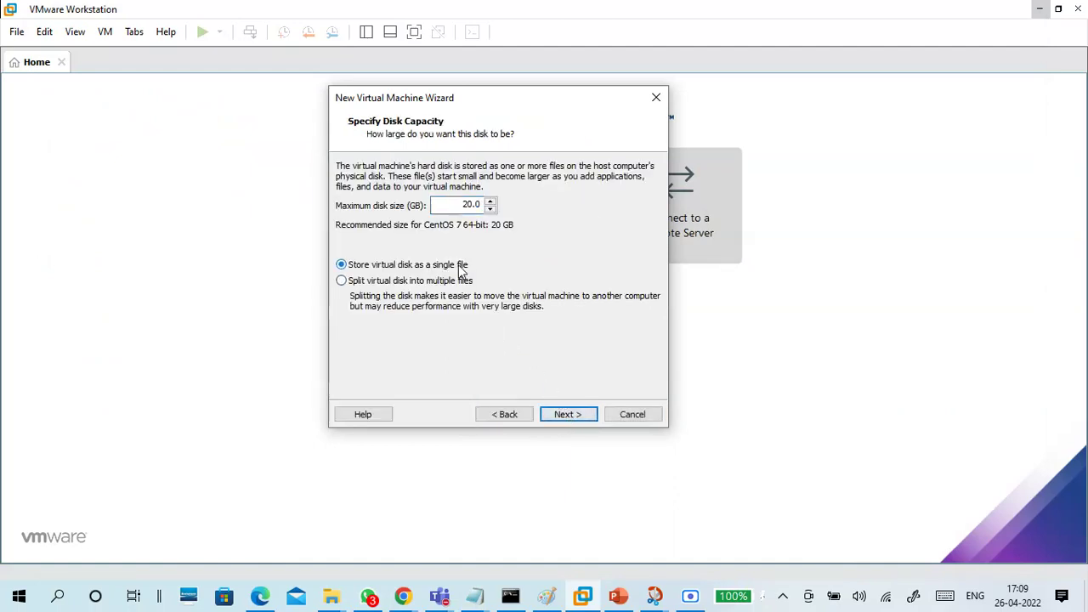
{"action": "left_click", "coordinate": [463, 205]}
{"action": "double_click", "coordinate": [459, 204]}
{"action": "left_click", "coordinate": [516, 272]}
{"action": "left_click", "coordinate": [567, 415]}
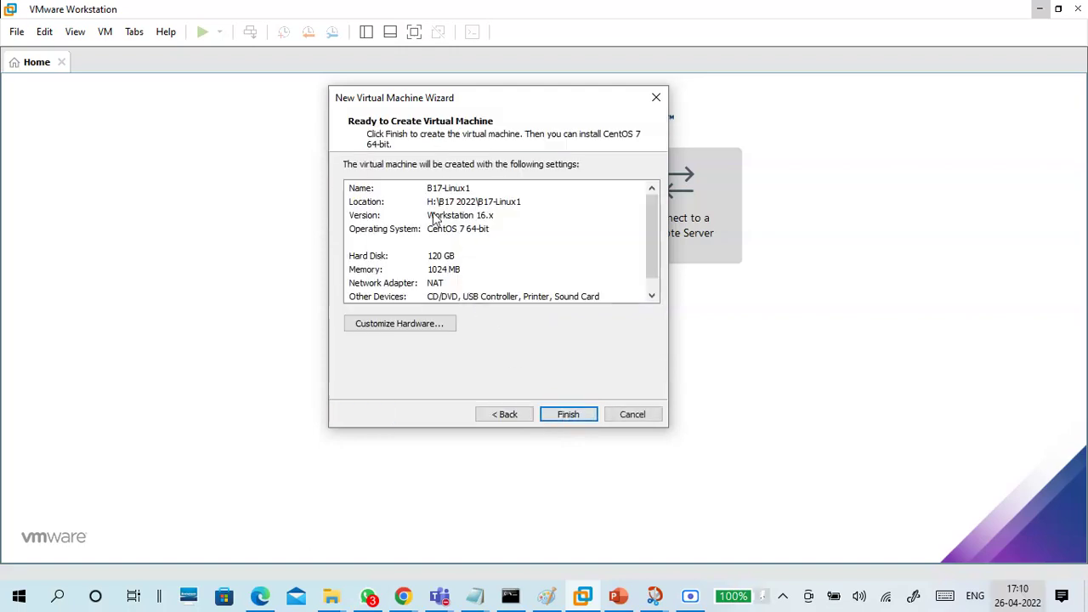
In Customize Hardware, set the VM's memory to 2 GB (2048 MB)
{"action": "left_click", "coordinate": [419, 331]}
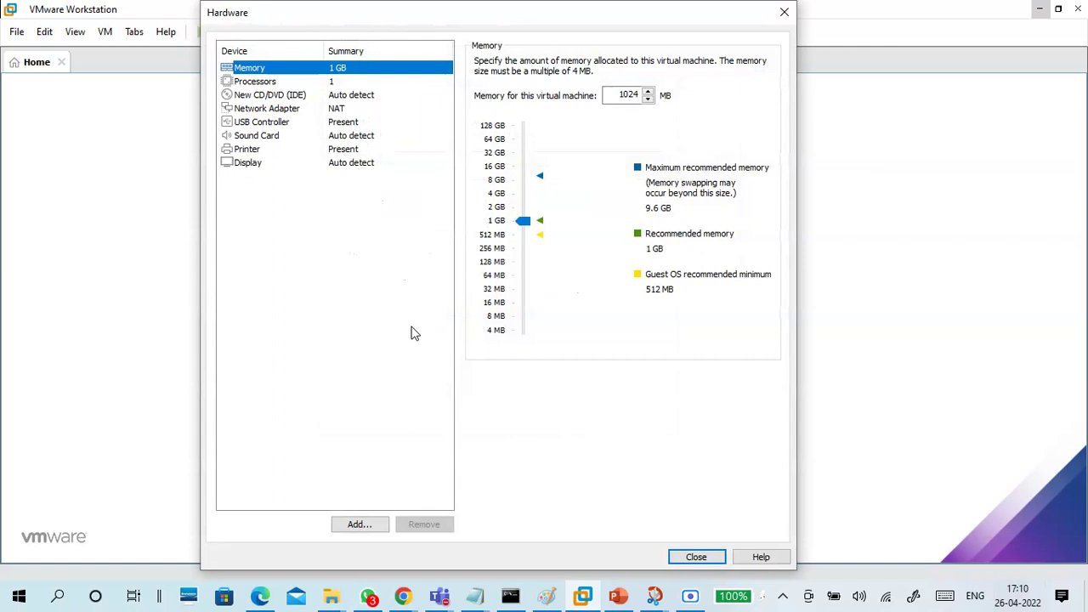
{"action": "left_click", "coordinate": [499, 213]}
{"action": "left_click", "coordinate": [499, 212]}
{"action": "left_click", "coordinate": [498, 212]}
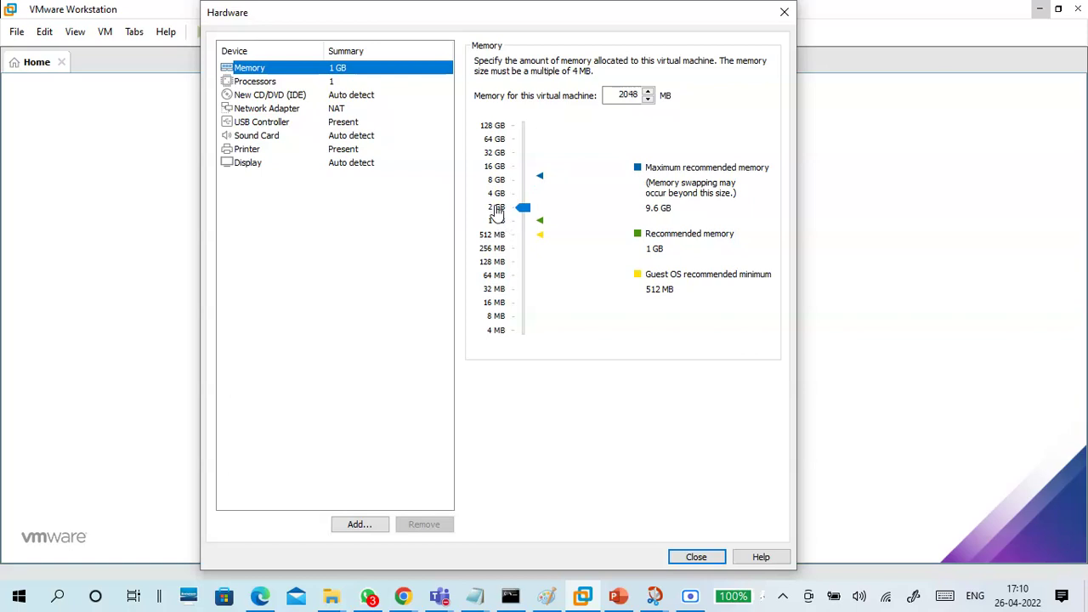
{"action": "left_click", "coordinate": [498, 198]}
{"action": "left_click", "coordinate": [498, 212]}
Enable Intel VT-x/AMD-V virtualization for the processor and switch the CD/DVD to use an ISO image file
{"action": "left_click", "coordinate": [274, 82]}
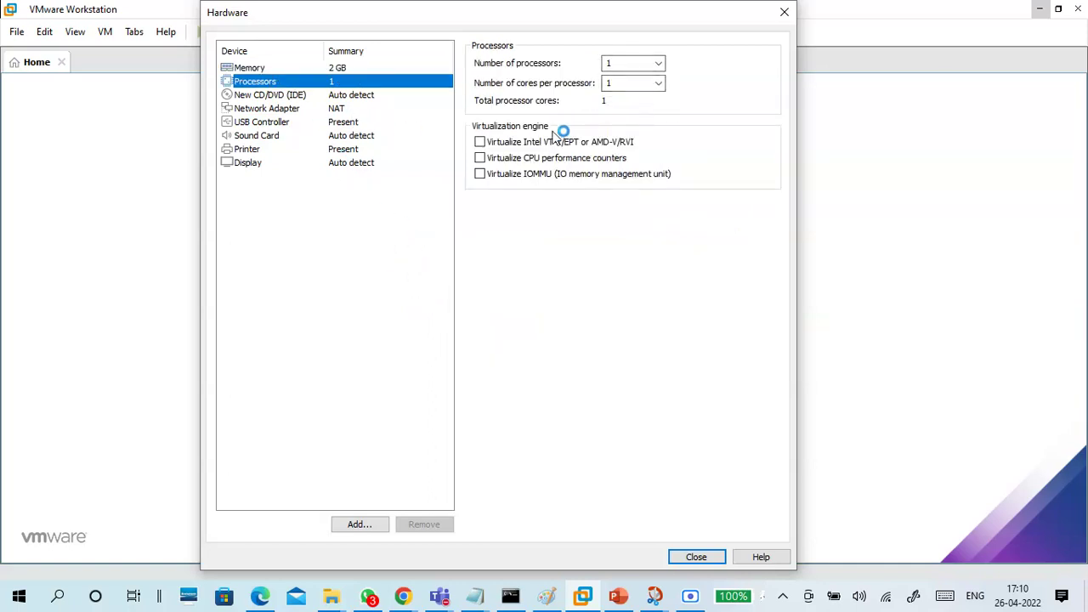
{"action": "left_click", "coordinate": [489, 144]}
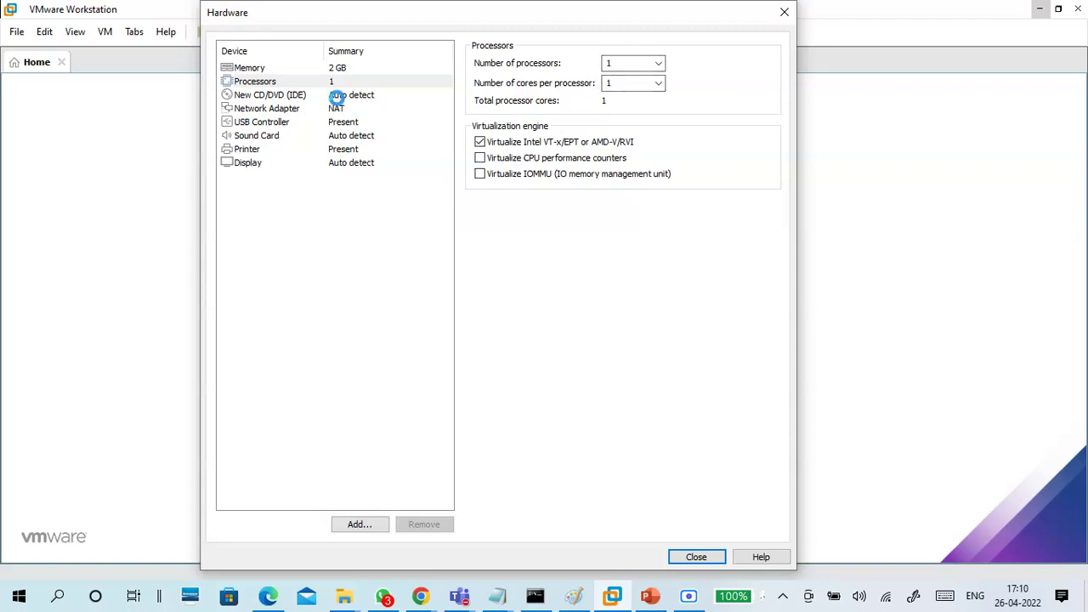
{"action": "left_click", "coordinate": [298, 98]}
{"action": "left_click", "coordinate": [533, 161]}
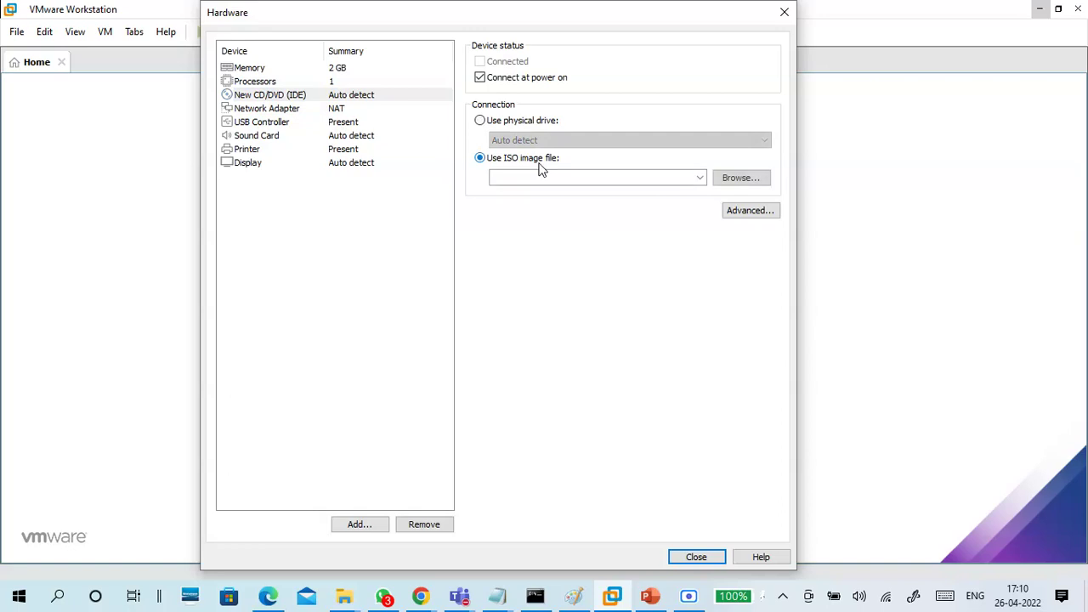
Browse to G:\OSFOLDER and pick CentOS-7-x86_64-DVD-2009.iso as the CD/DVD image
{"action": "left_click", "coordinate": [736, 178]}
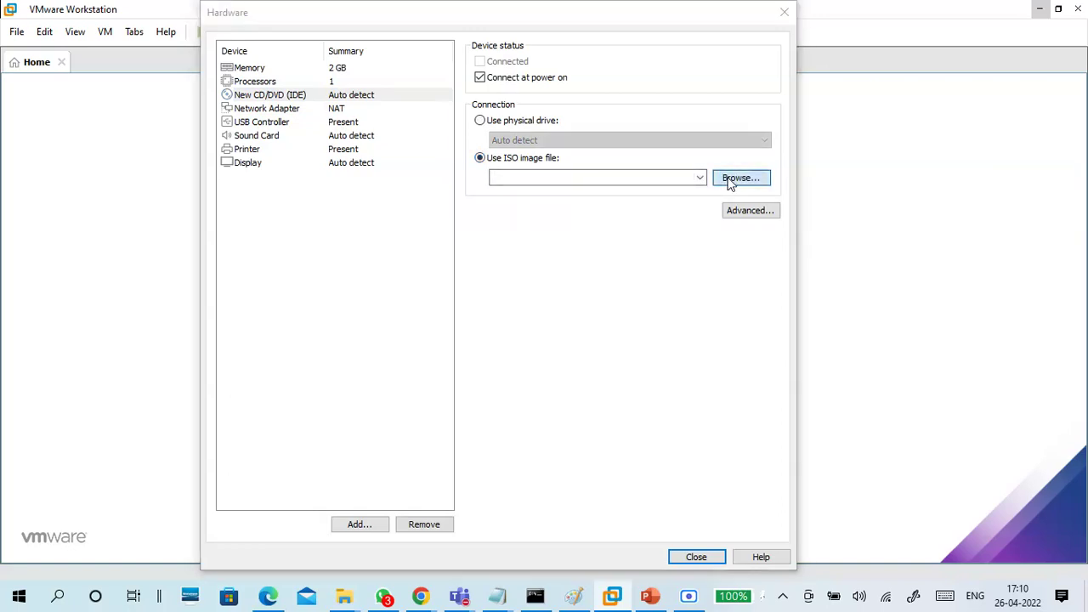
{"action": "left_click", "coordinate": [727, 177]}
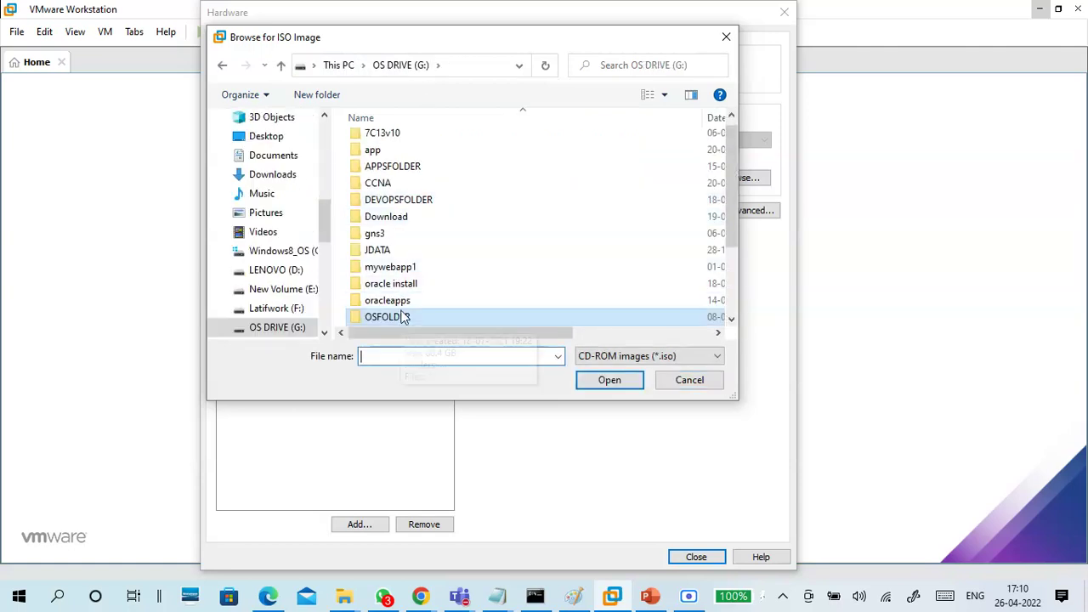
{"action": "double_click", "coordinate": [403, 320]}
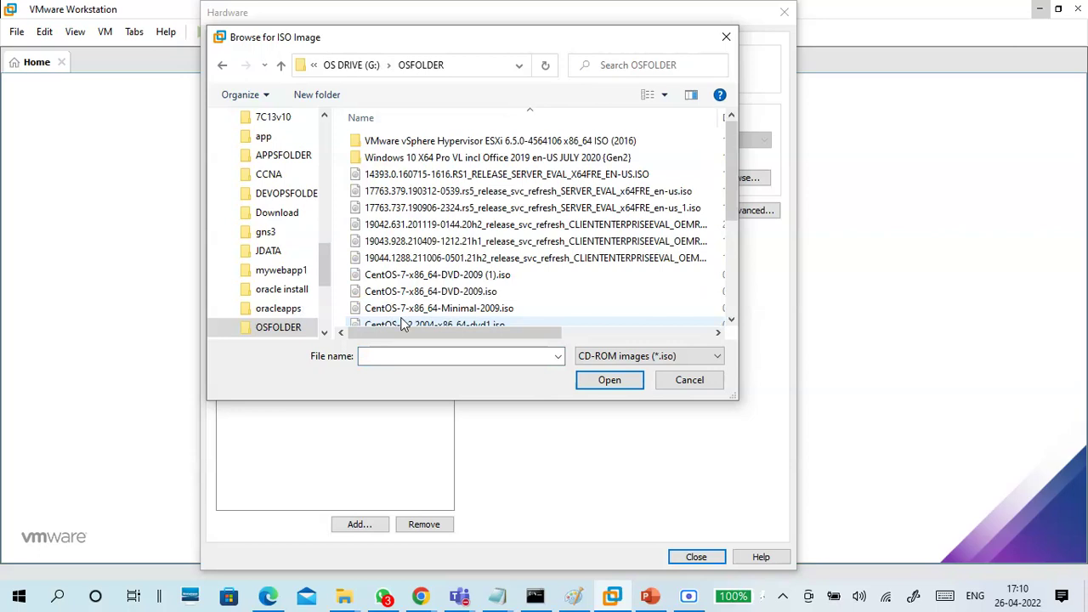
{"action": "left_click", "coordinate": [414, 293]}
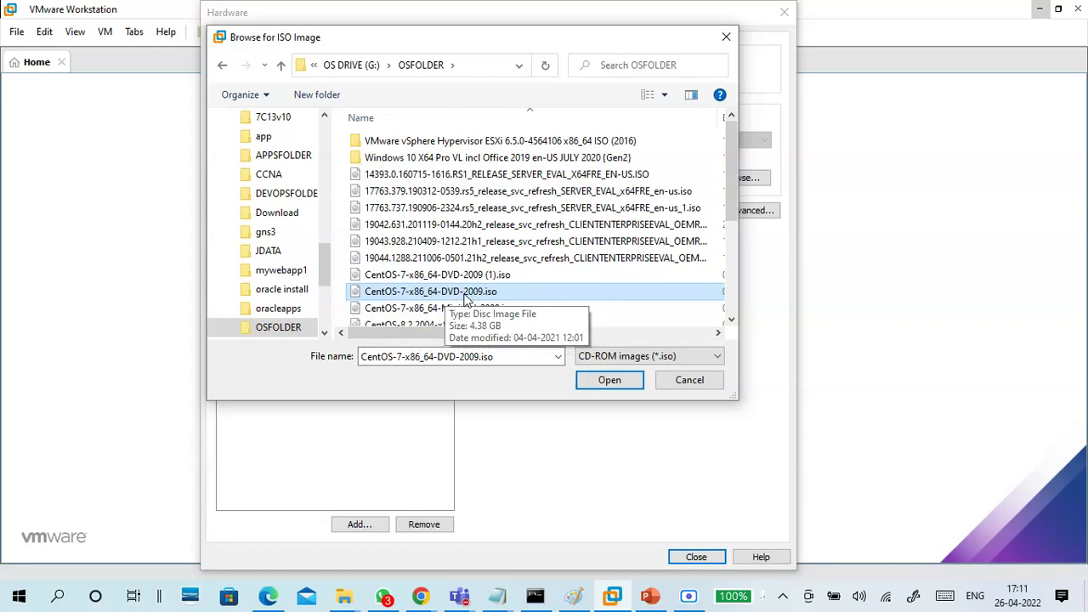
{"action": "left_click", "coordinate": [587, 380]}
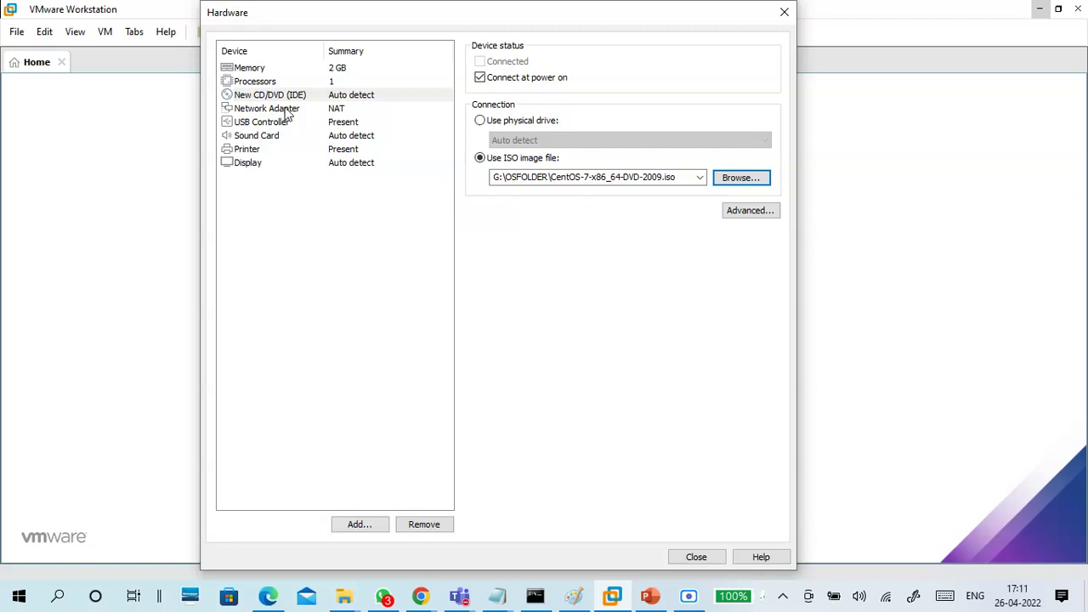
Connect the network adapter to the custom virtual network VMnet0 instead of NAT
{"action": "left_click", "coordinate": [287, 115]}
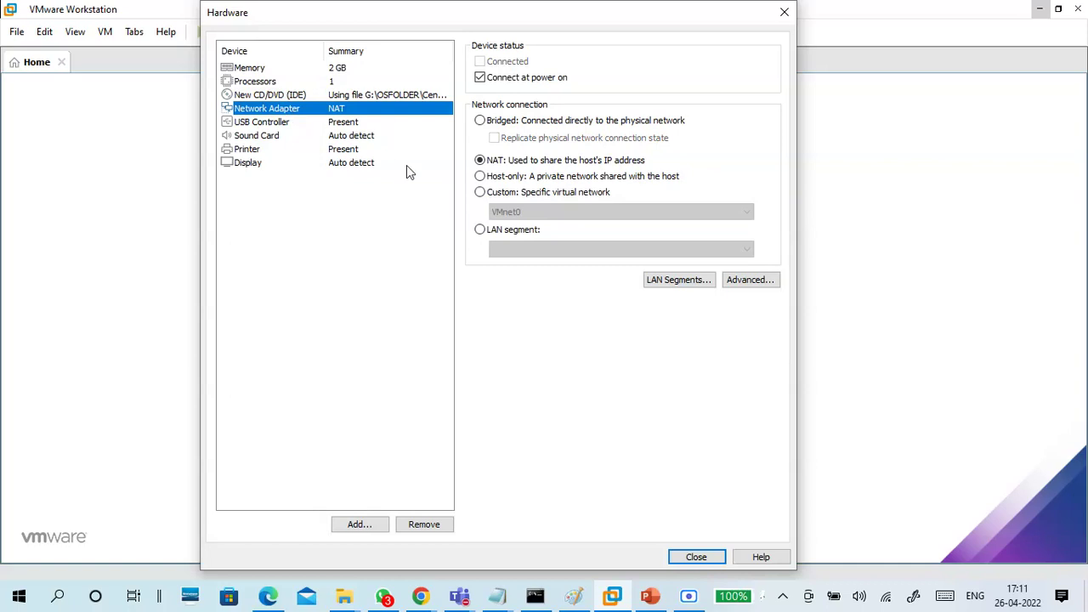
{"action": "left_click", "coordinate": [480, 192]}
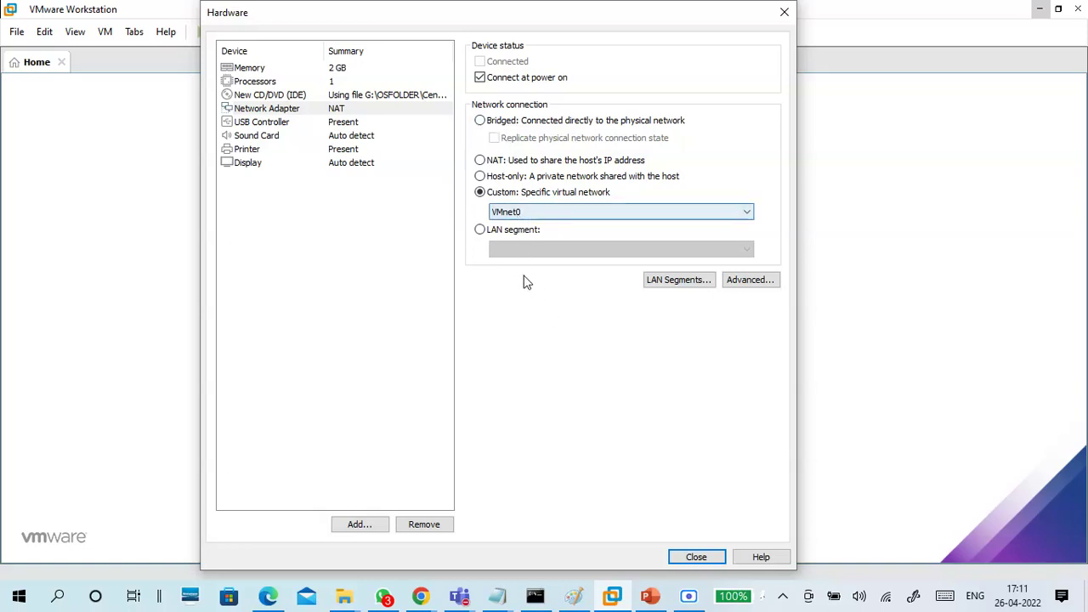
{"action": "left_click", "coordinate": [353, 124]}
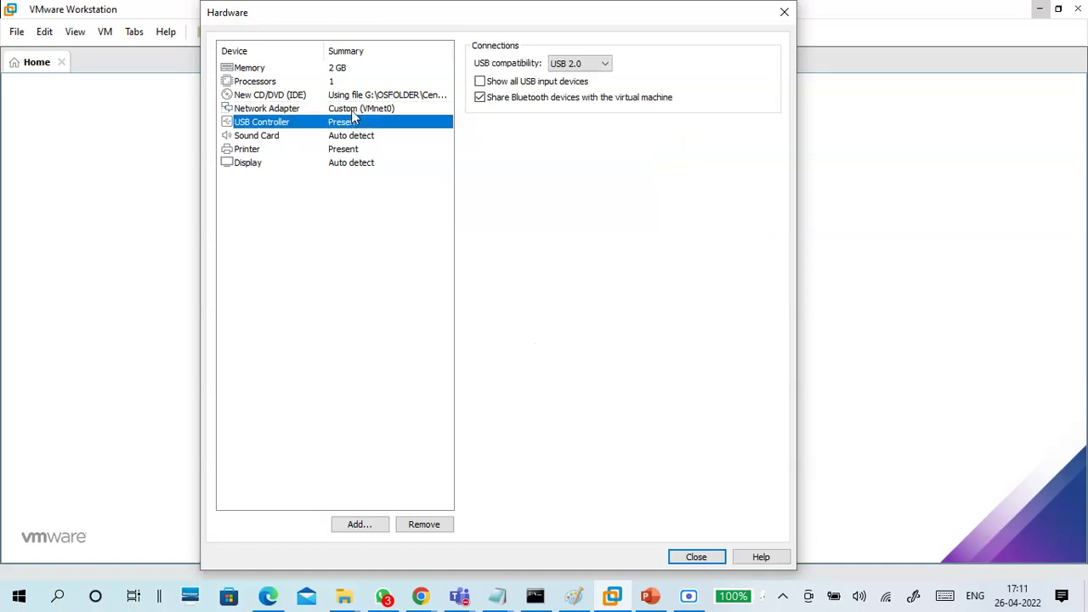
{"action": "left_click", "coordinate": [351, 110]}
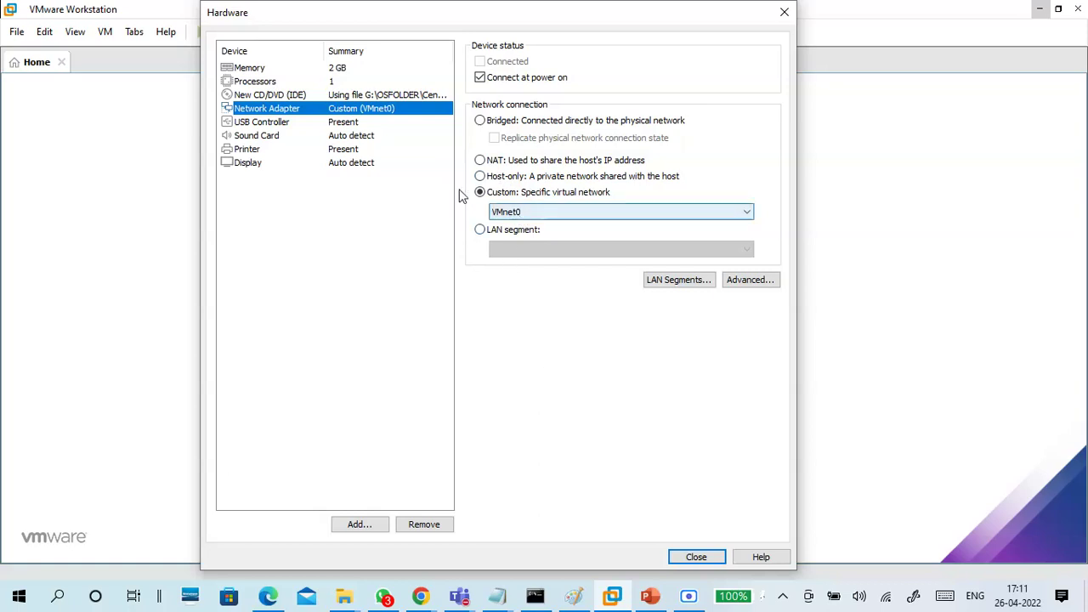
{"action": "left_click", "coordinate": [267, 69]}
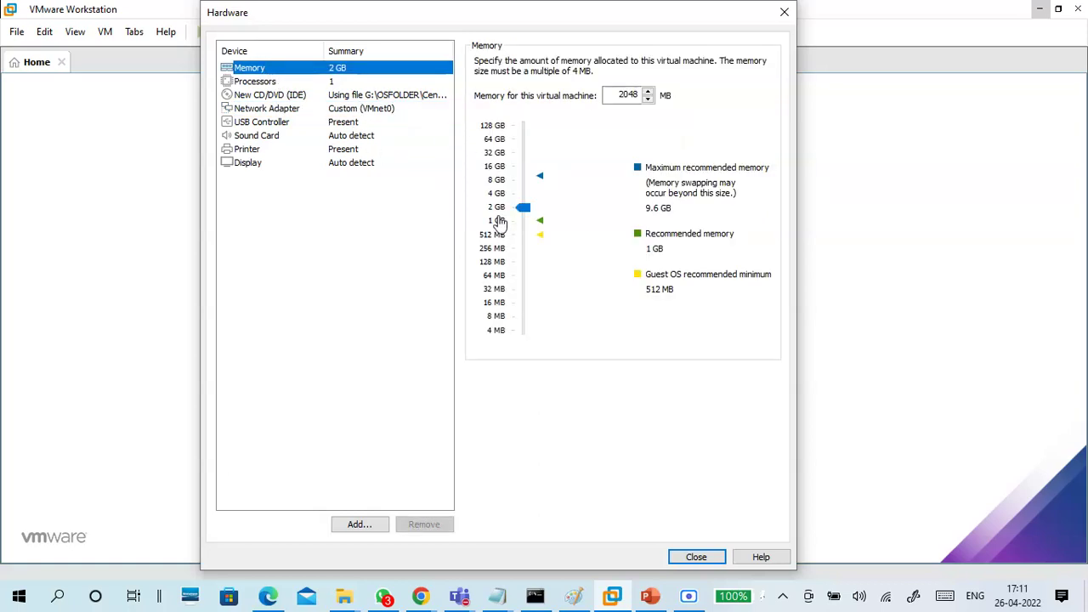
Check the processor, CD/DVD ISO and VMnet0 adapter settings, then close customization and create B17-Linux1
{"action": "left_click", "coordinate": [277, 82]}
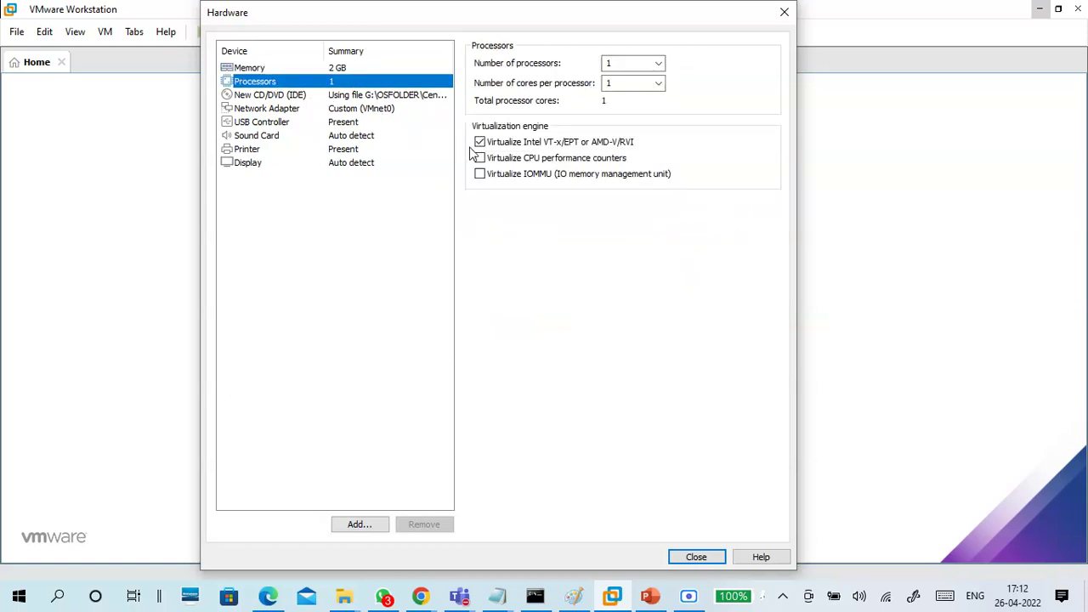
{"action": "left_click", "coordinate": [308, 97]}
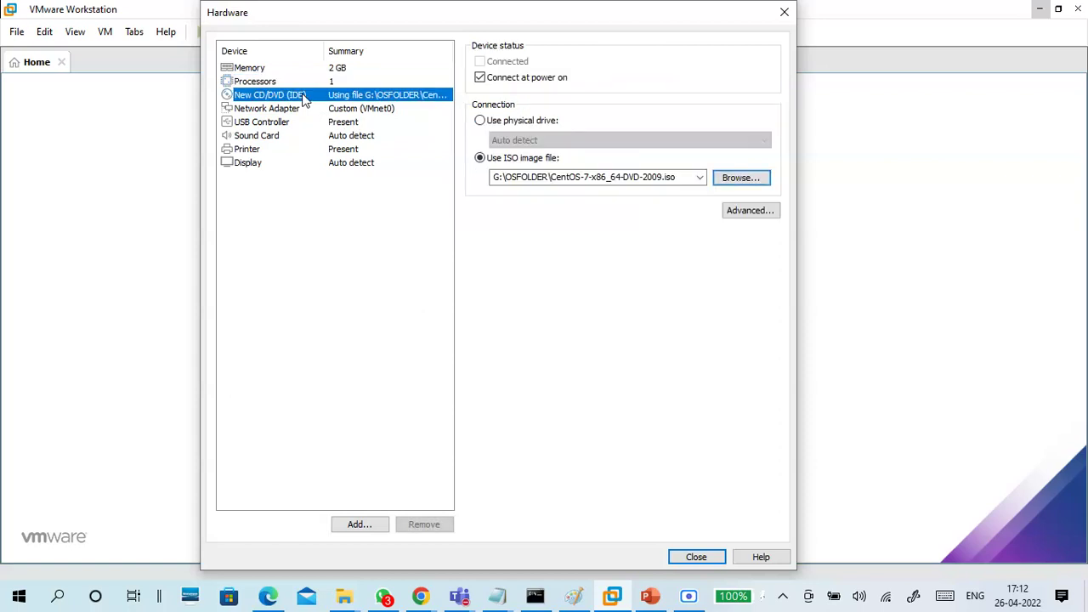
{"action": "left_click", "coordinate": [289, 82]}
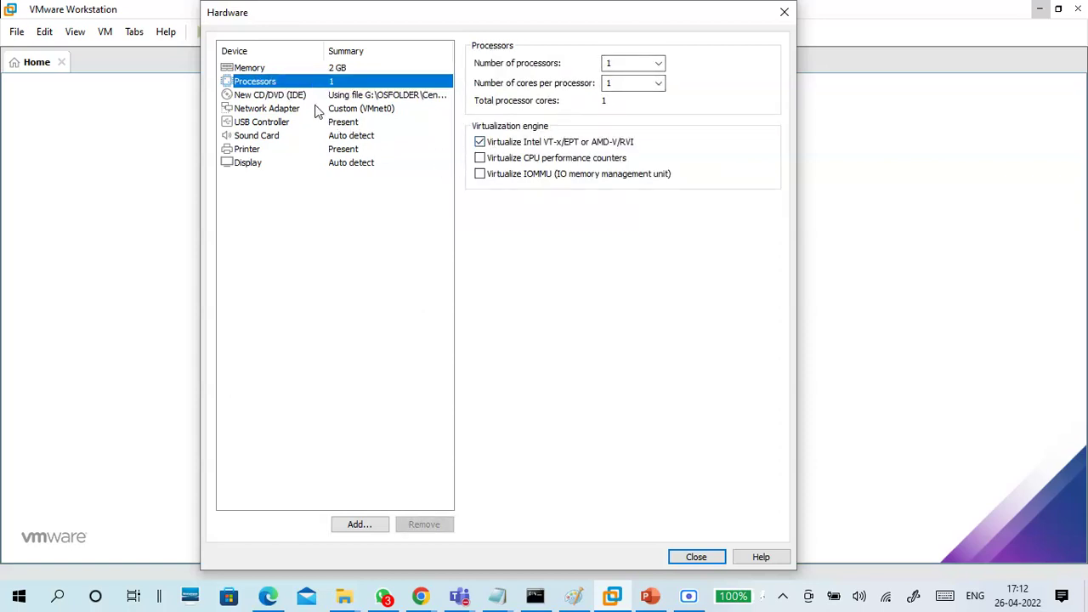
{"action": "left_click", "coordinate": [337, 97]}
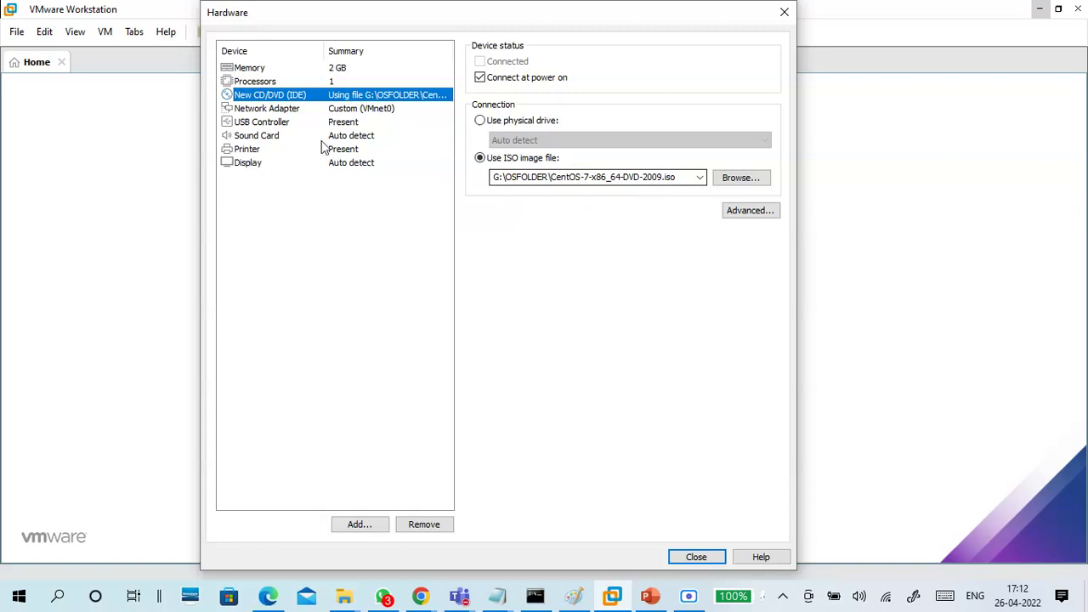
{"action": "left_click", "coordinate": [277, 110]}
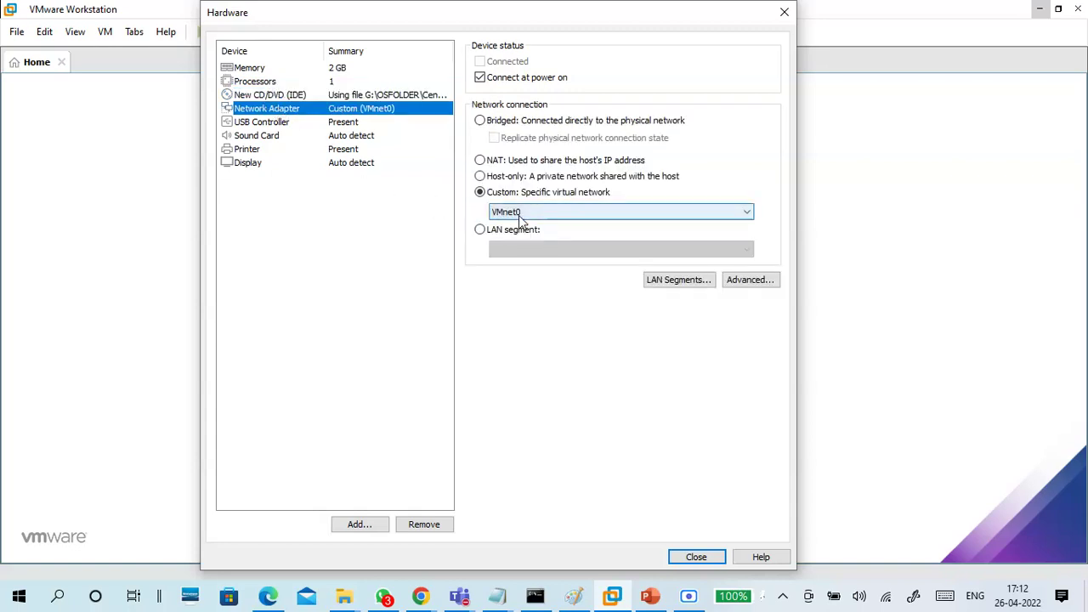
{"action": "left_click", "coordinate": [697, 557]}
{"action": "left_click", "coordinate": [567, 414]}
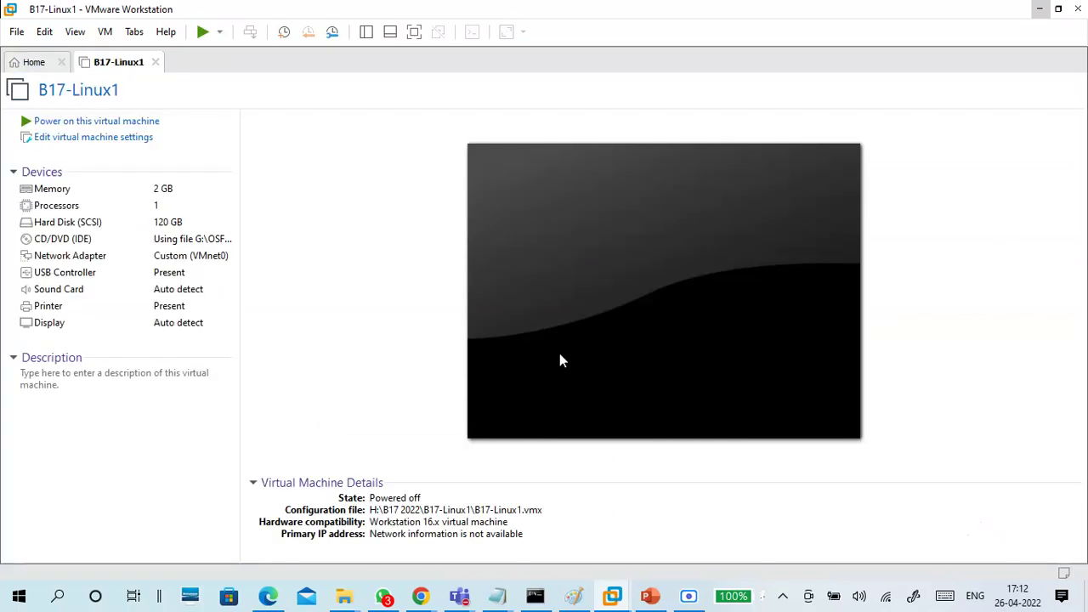
Open B17-Linux1's settings and inspect the processor and 120 GB hard disk without expanding it
{"action": "left_click", "coordinate": [136, 139]}
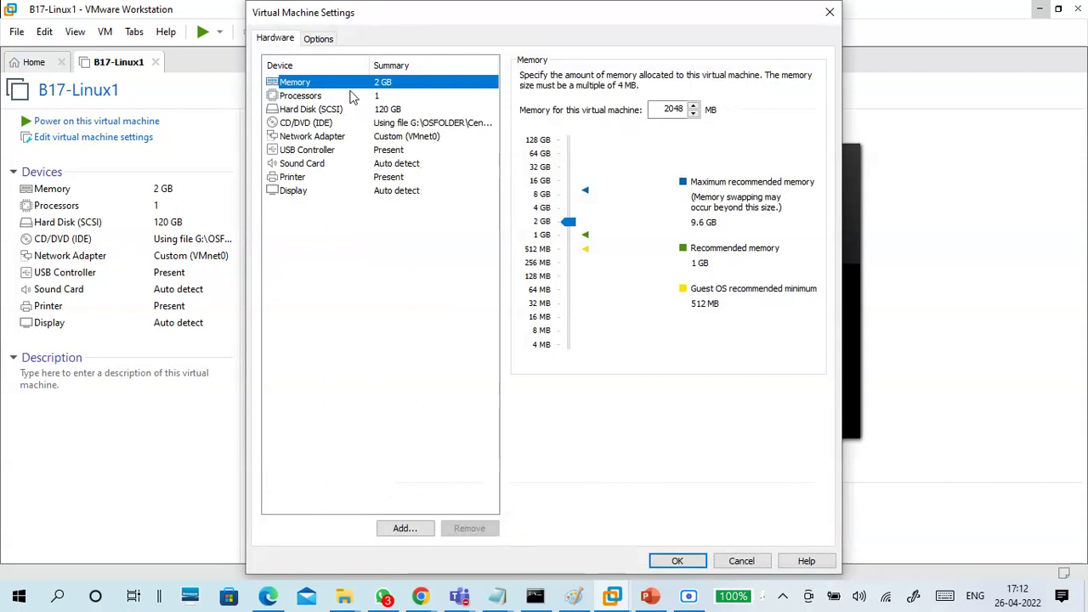
{"action": "left_click", "coordinate": [352, 96]}
{"action": "left_click", "coordinate": [352, 108]}
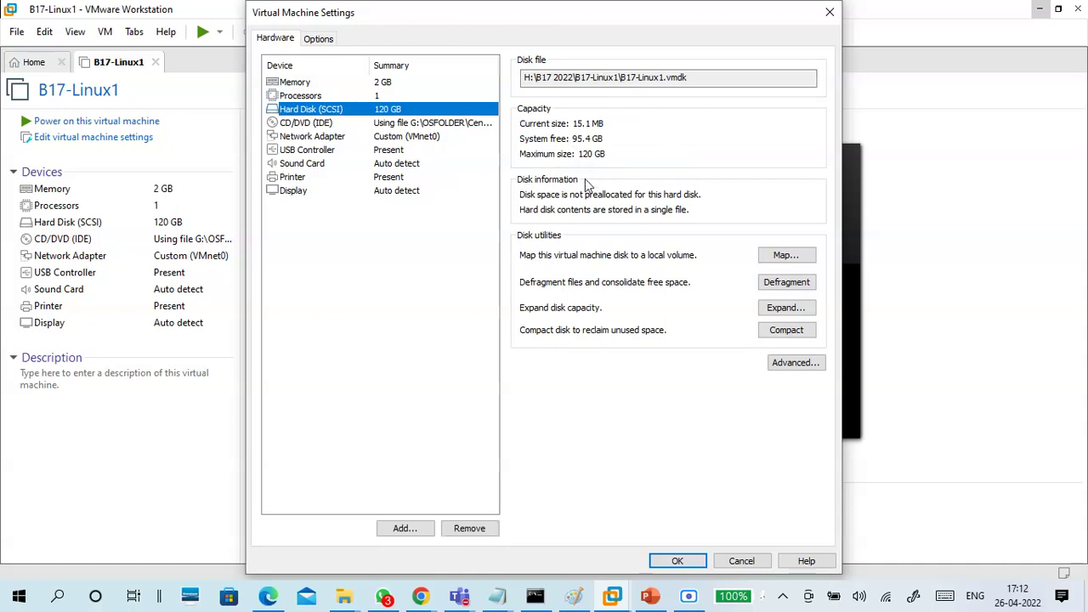
{"action": "left_click", "coordinate": [779, 309]}
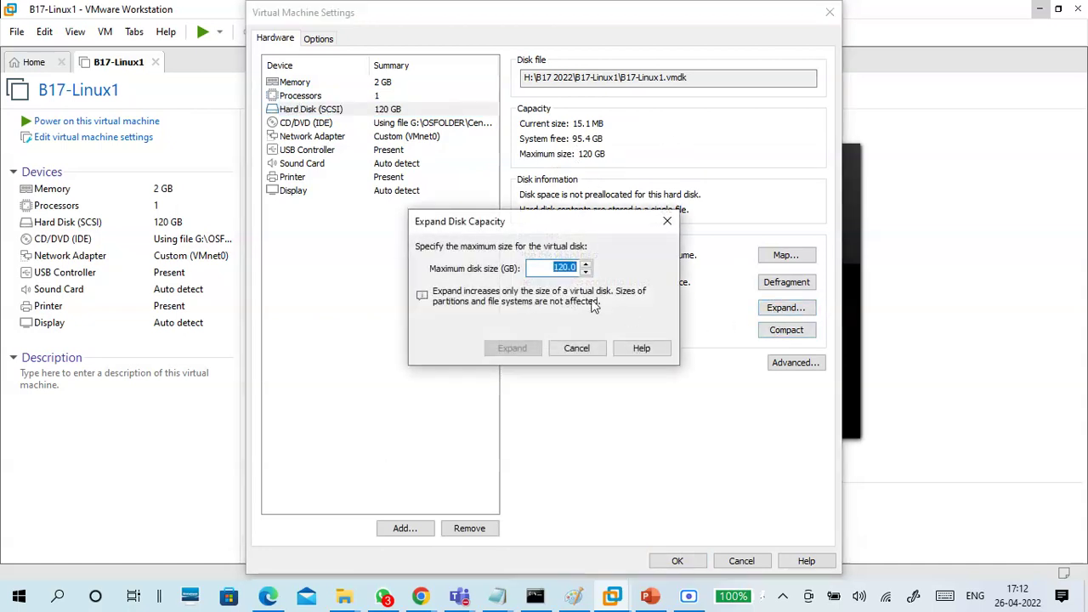
{"action": "left_click", "coordinate": [578, 348]}
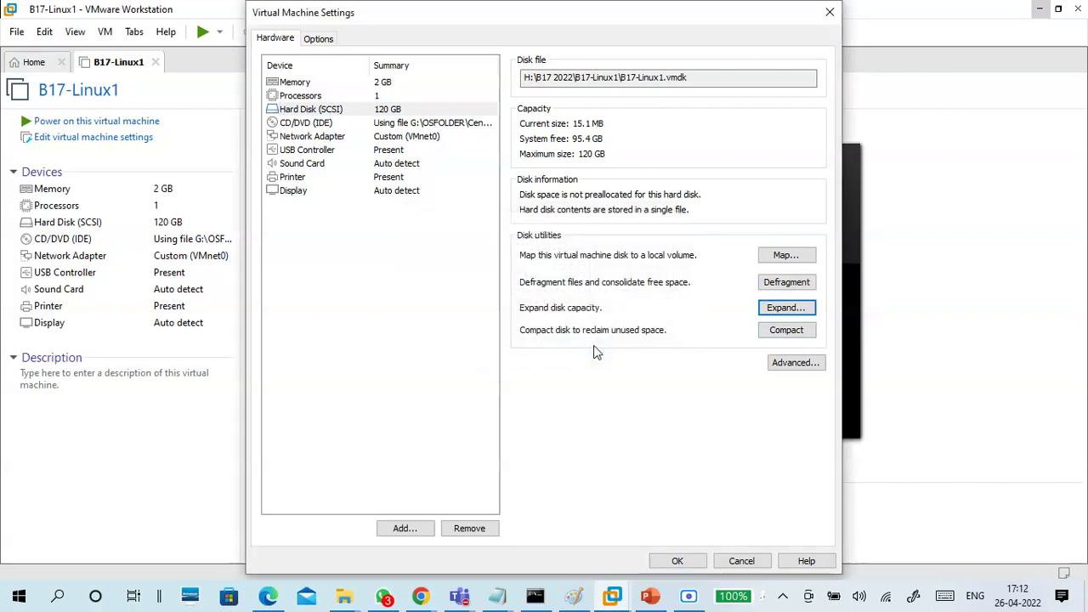
Review the network adapter, CD/DVD, hard disk and processor, ending on the 2048 MB memory page
{"action": "left_click", "coordinate": [378, 125]}
{"action": "left_click", "coordinate": [394, 138]}
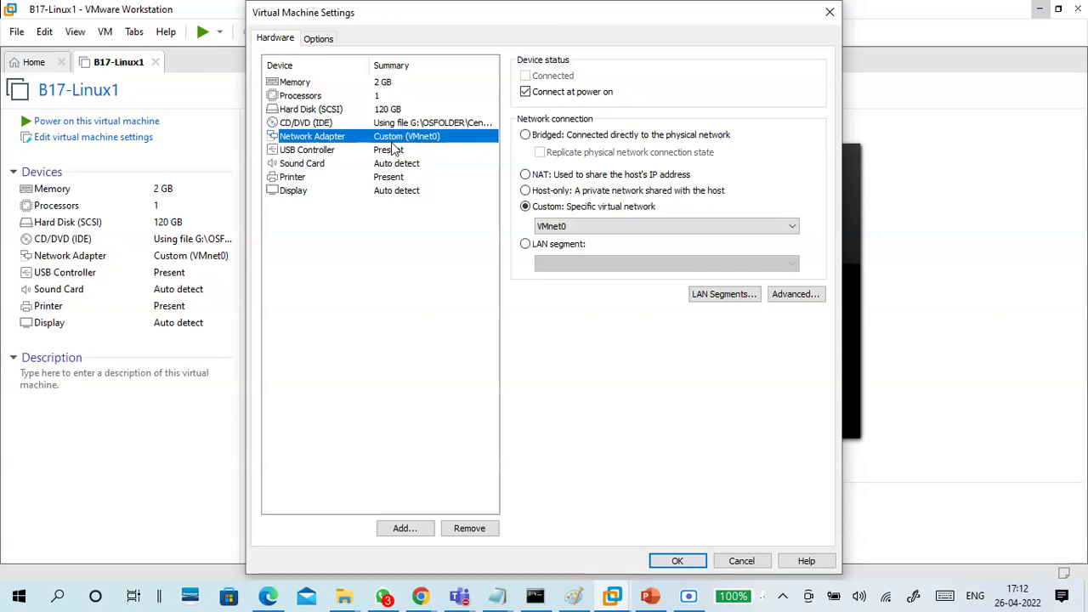
{"action": "left_click", "coordinate": [438, 124]}
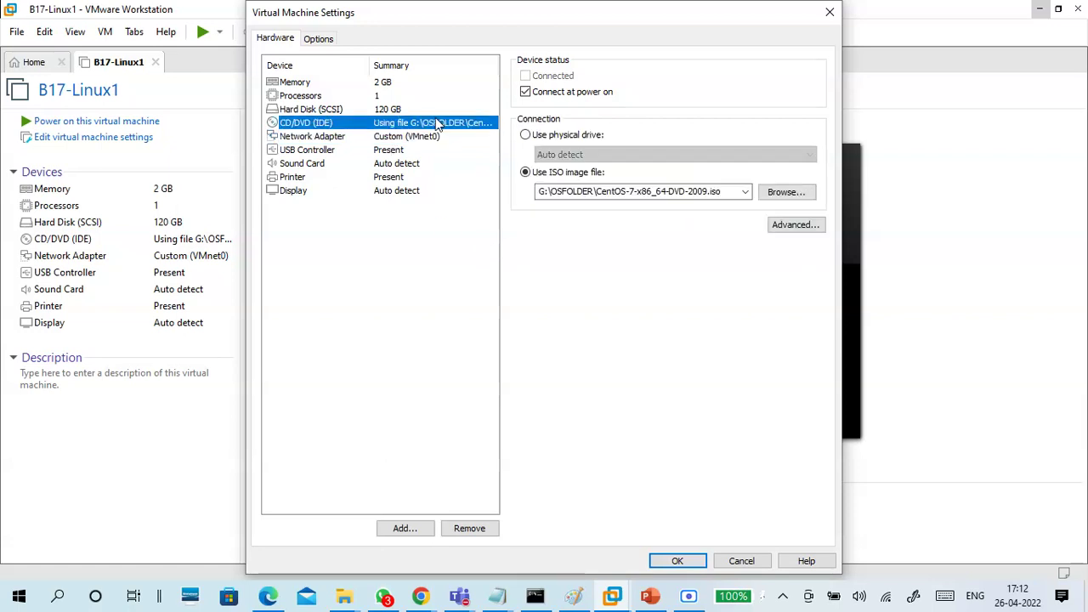
{"action": "left_click", "coordinate": [385, 110]}
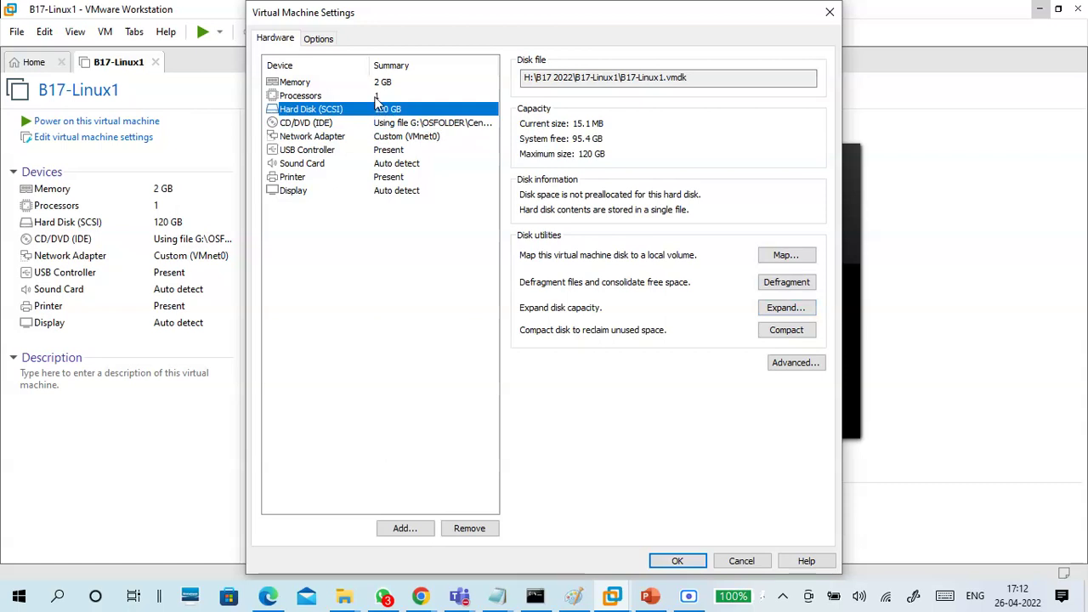
{"action": "left_click", "coordinate": [377, 97]}
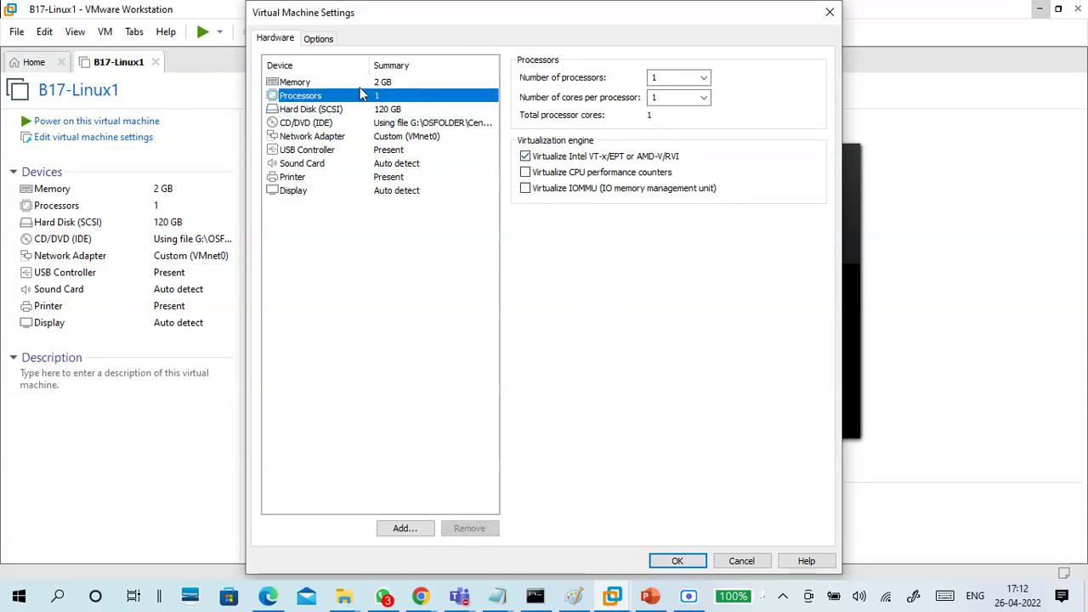
{"action": "left_click", "coordinate": [362, 84]}
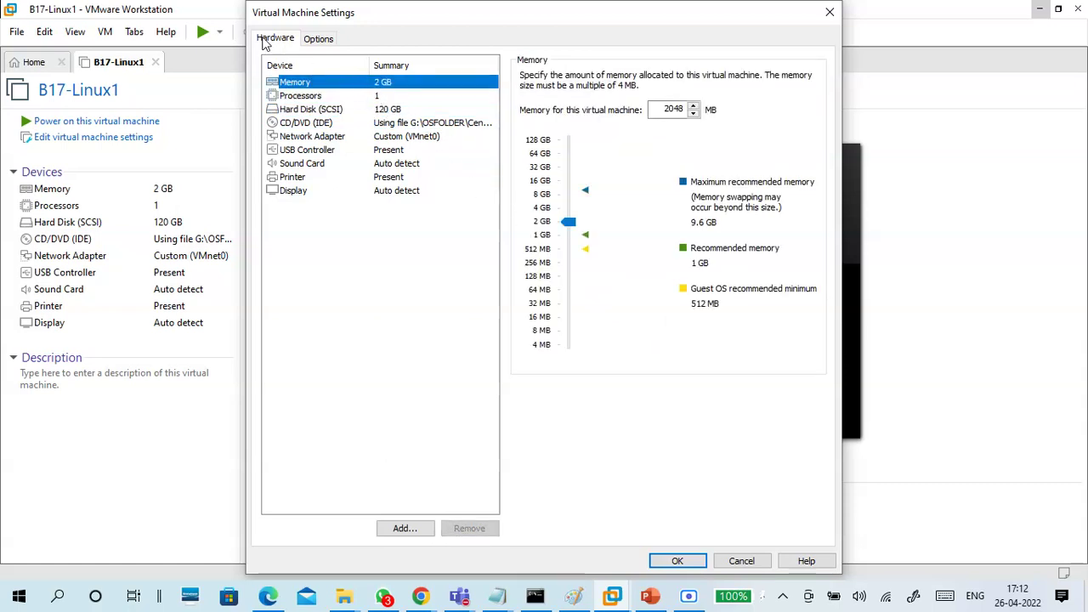
{"action": "left_click_drag", "start_coordinate": [260, 21], "coordinate": [266, 53]}
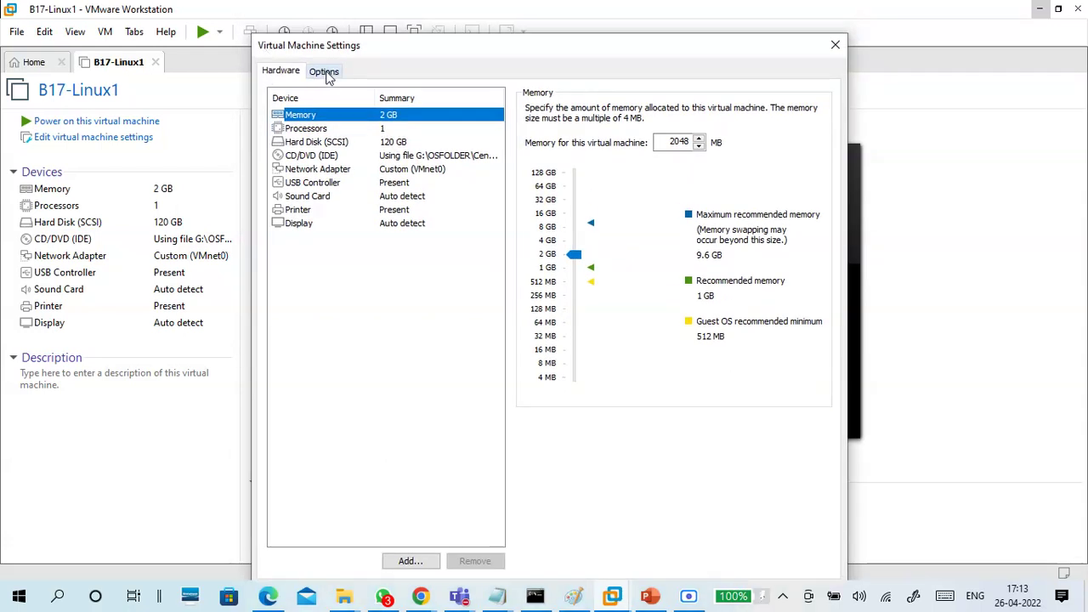
Under Options > Advanced, change B17-Linux1's firmware type from BIOS to UEFI
{"action": "left_click", "coordinate": [327, 74]}
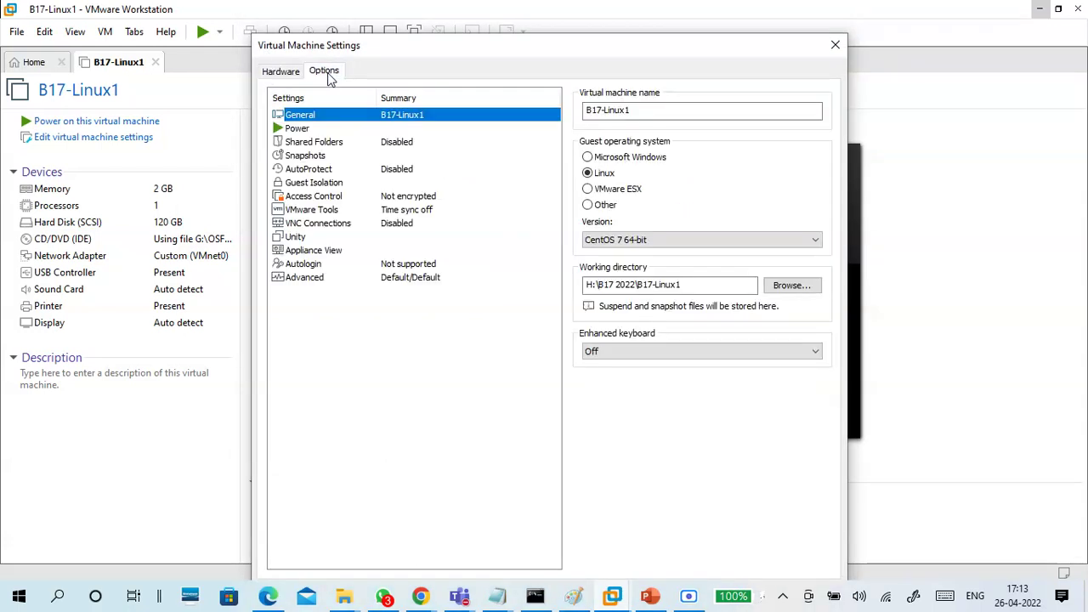
{"action": "left_click", "coordinate": [322, 280]}
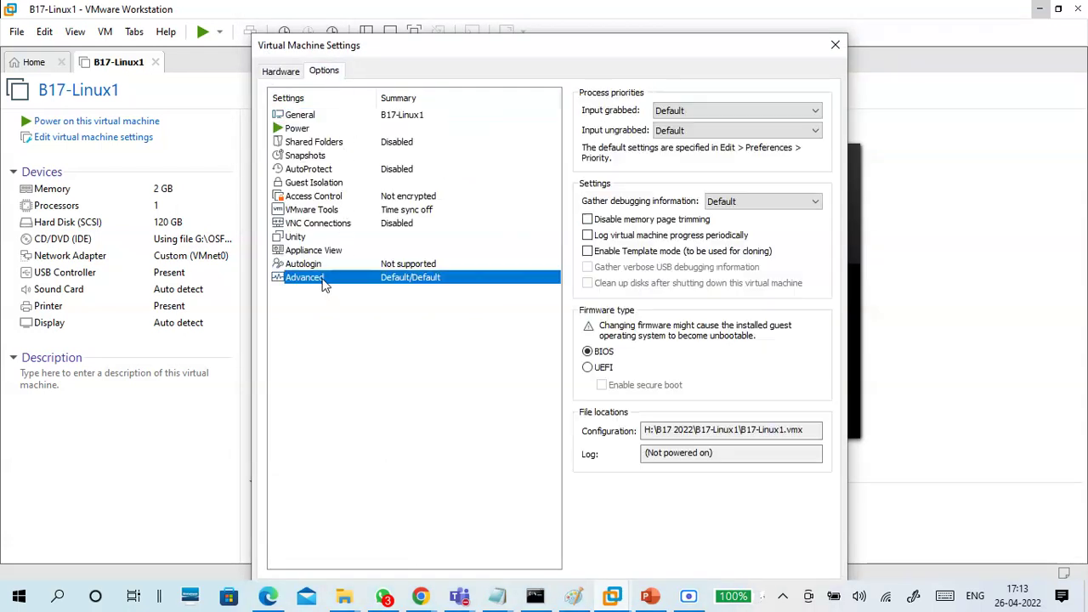
{"action": "left_click", "coordinate": [587, 368]}
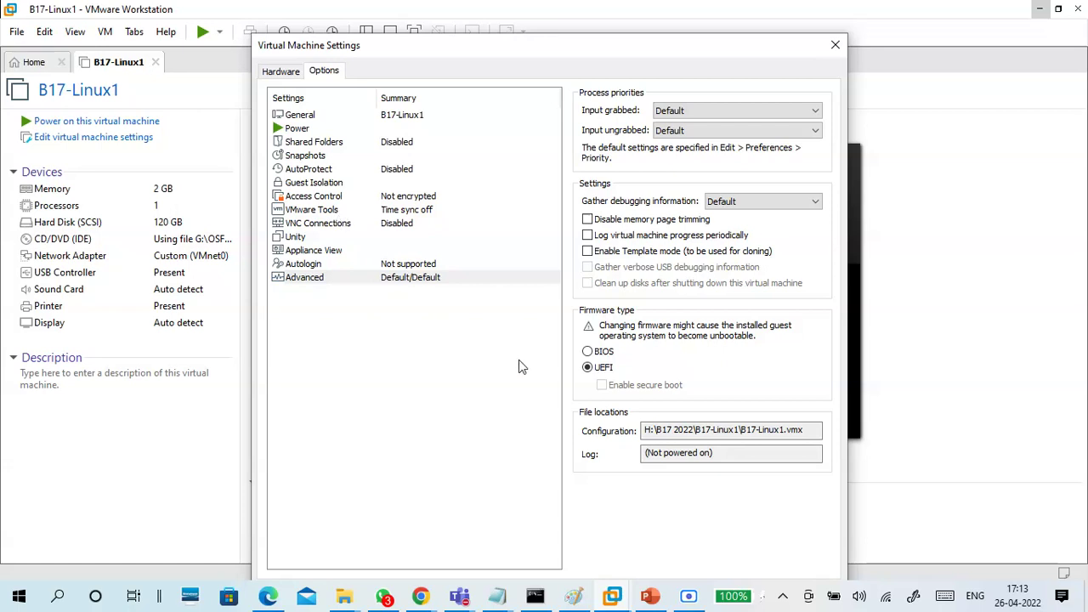
{"action": "left_click", "coordinate": [332, 212]}
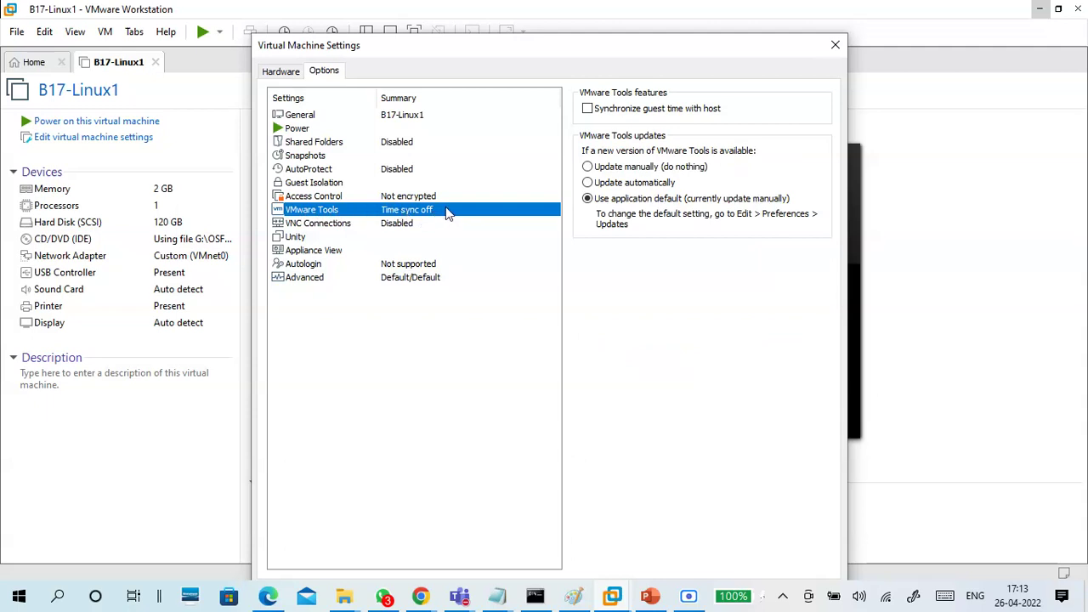
Enable 'Synchronize guest time with host' under VMware Tools and save the VM settings with OK
{"action": "left_click", "coordinate": [587, 109]}
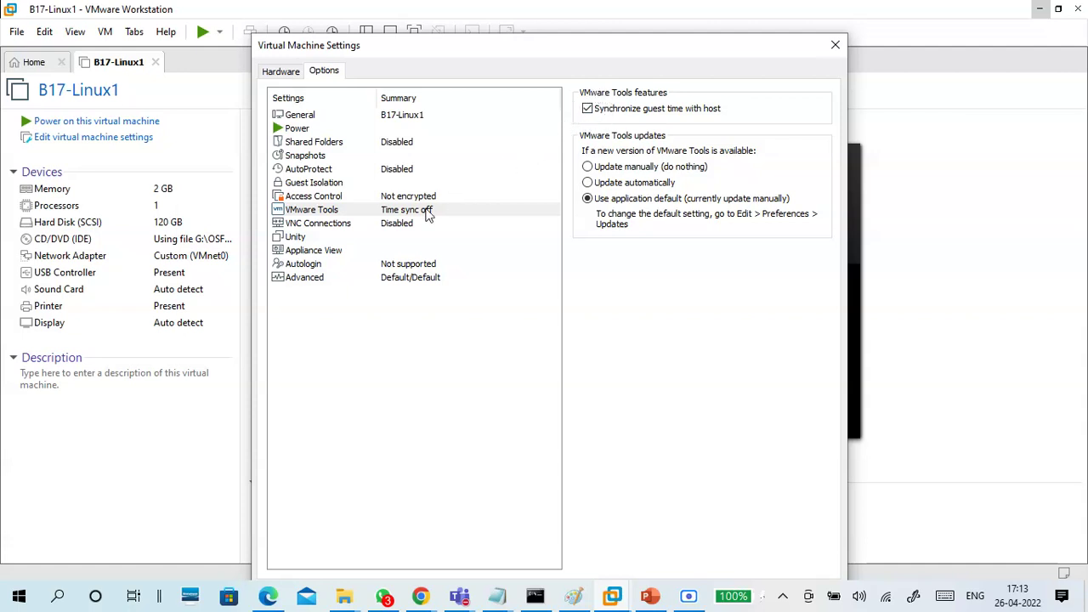
{"action": "left_click", "coordinate": [351, 213]}
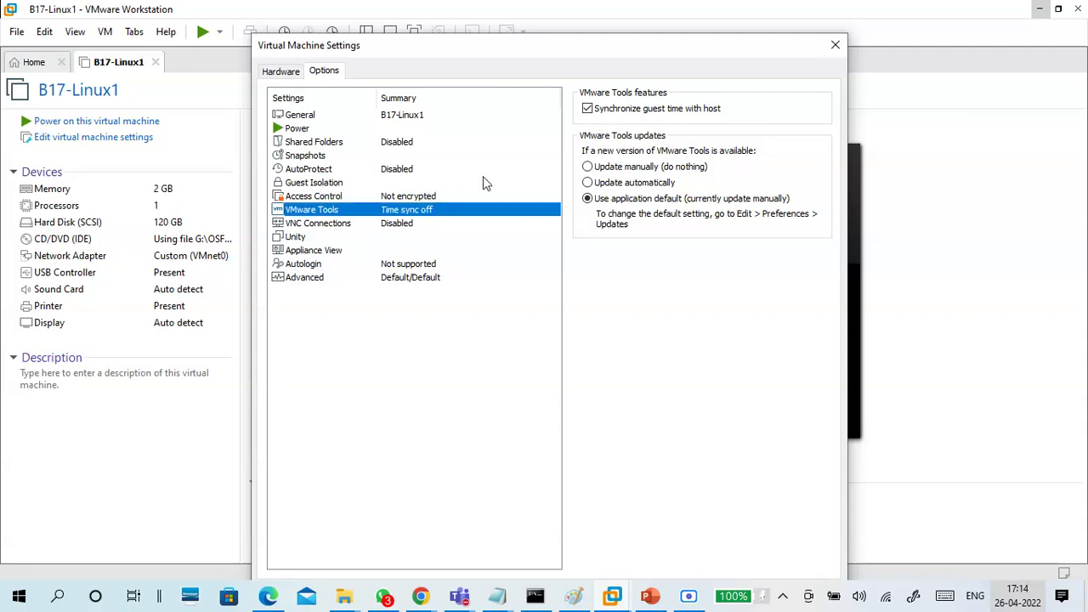
{"action": "left_click", "coordinate": [391, 282]}
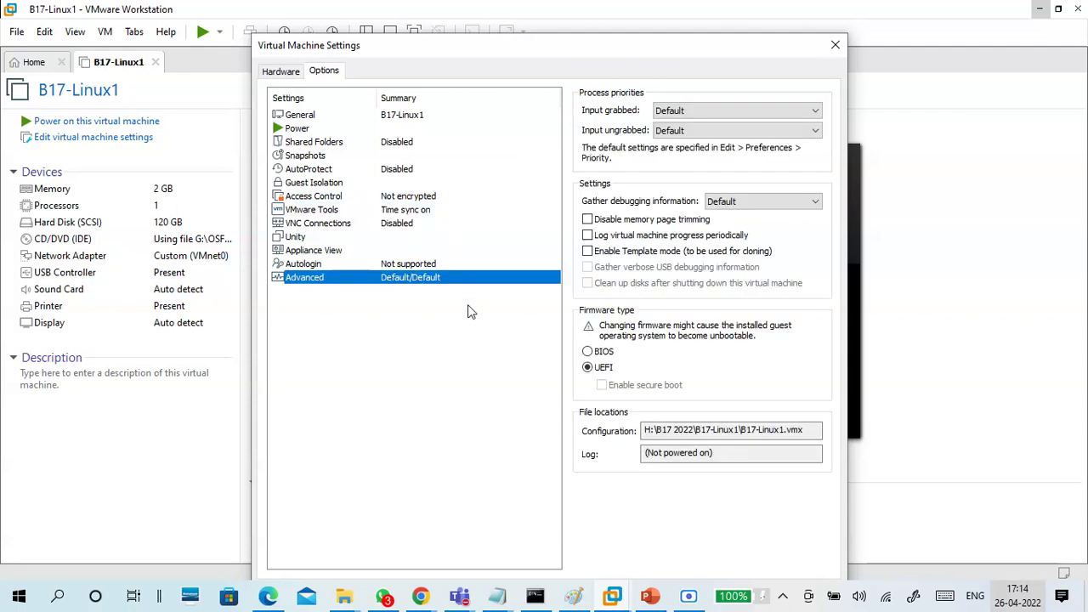
{"action": "left_click", "coordinate": [327, 73]}
{"action": "left_click_drag", "start_coordinate": [285, 55], "coordinate": [234, 30]}
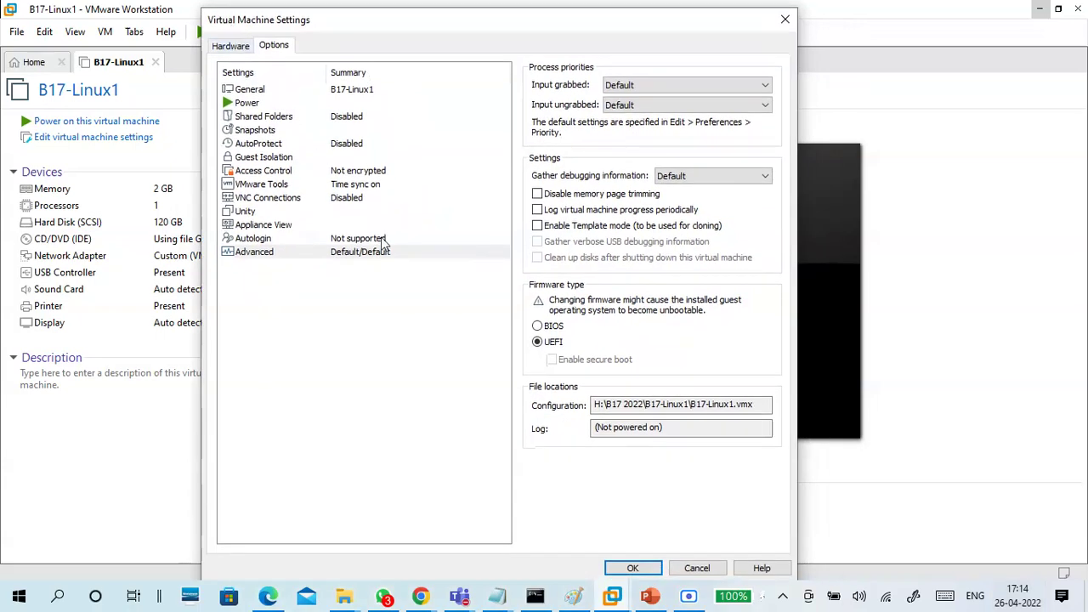
{"action": "left_click", "coordinate": [631, 568]}
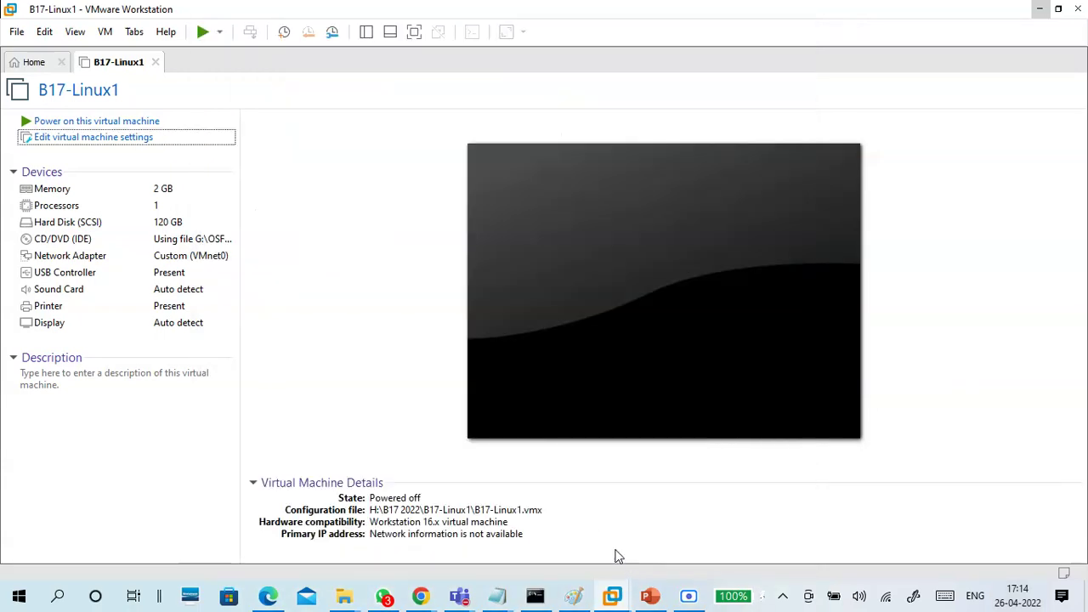
{"action": "left_click", "coordinate": [346, 596]}
Open the VMEDIT.txt notes from OS DRIVE (G:) to read its configuration lines, then minimize Notepad
{"action": "left_click", "coordinate": [335, 554]}
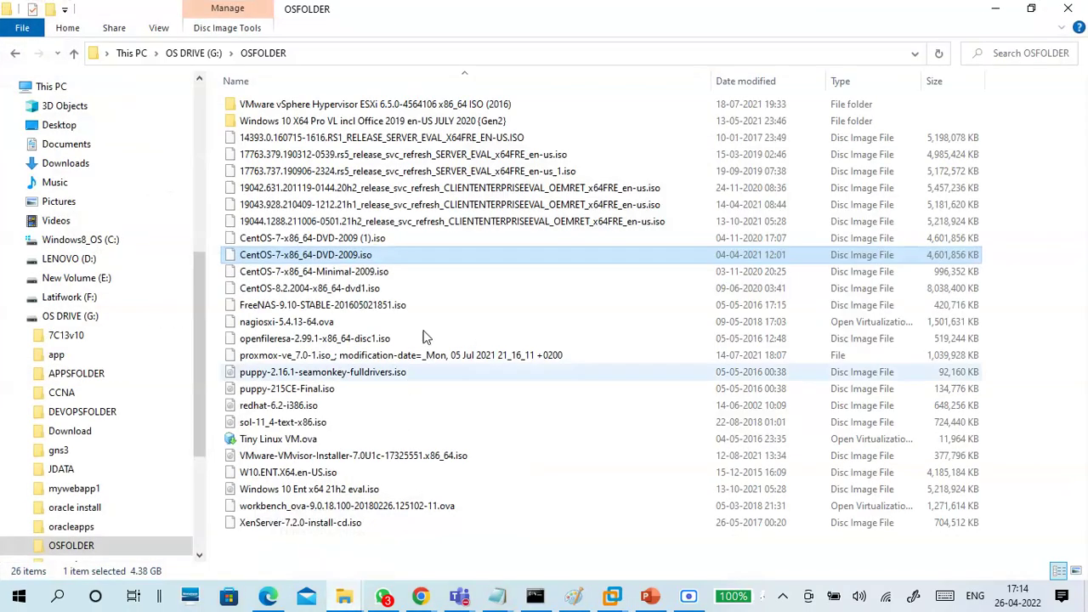
{"action": "left_click", "coordinate": [203, 59]}
{"action": "scroll", "coordinate": [351, 491], "scroll_direction": "down", "scroll_amount": 2}
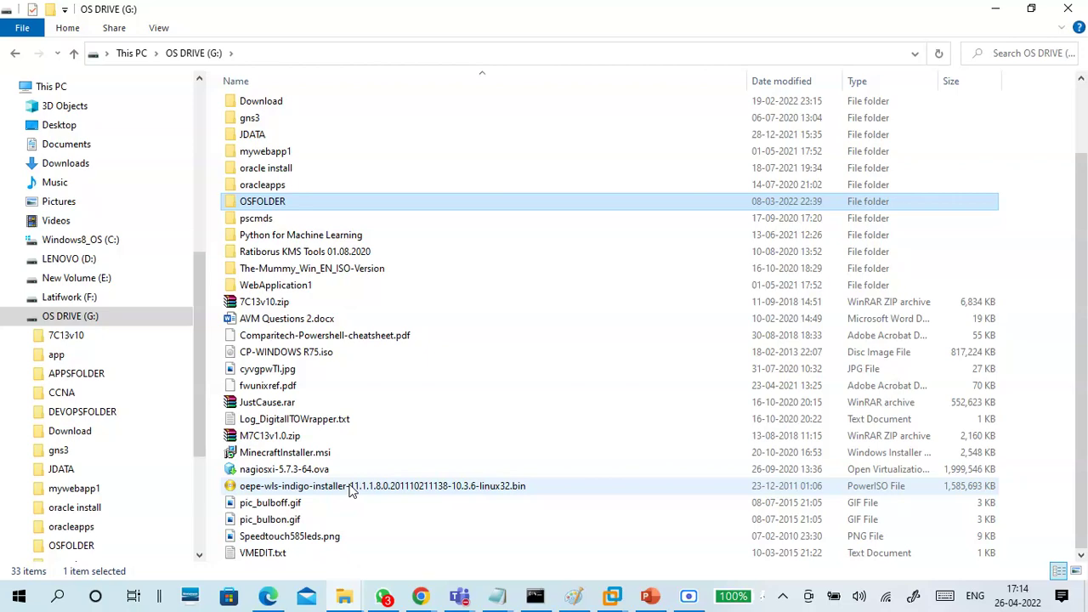
{"action": "double_click", "coordinate": [291, 551]}
{"action": "left_click_drag", "start_coordinate": [332, 145], "coordinate": [29, 77]}
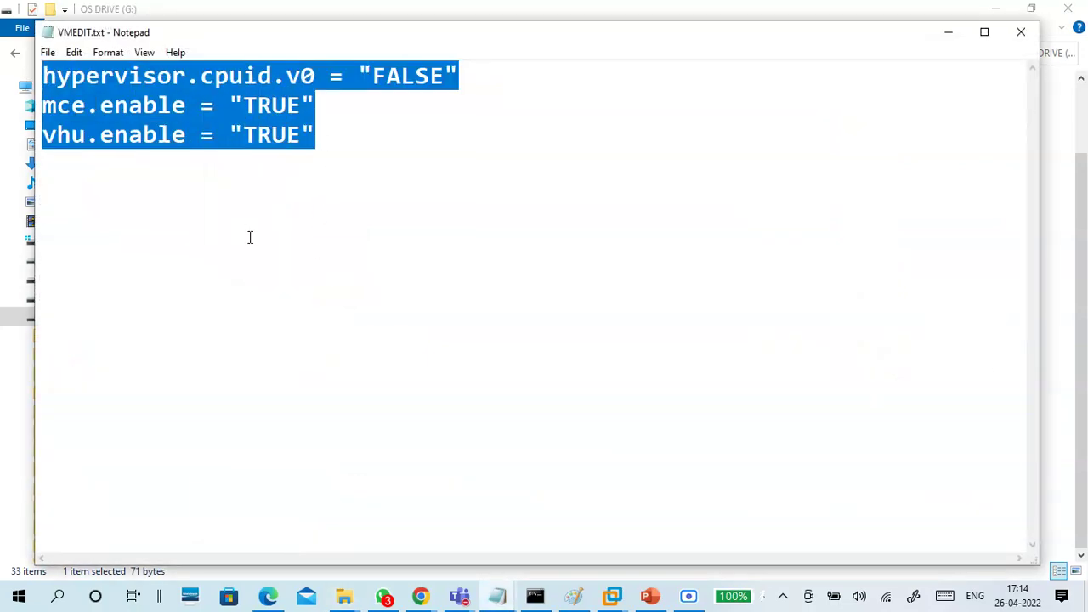
{"action": "left_click", "coordinate": [938, 38]}
Browse VM DRIVE (H:) to B17 2022\B17-Linux1 and select B17-Linux1.vmx
{"action": "left_click", "coordinate": [17, 320]}
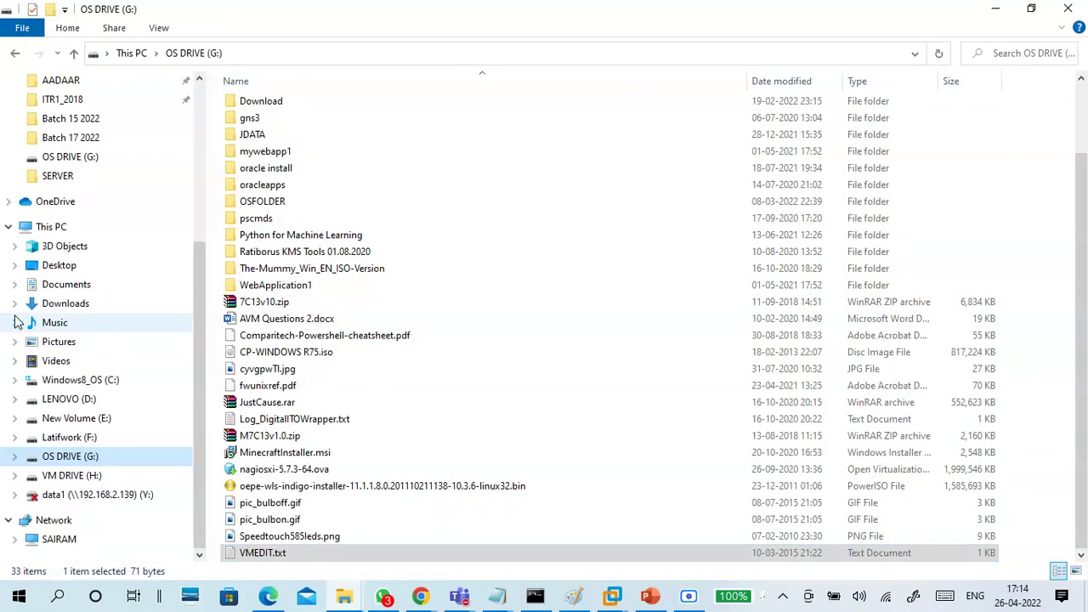
{"action": "left_click", "coordinate": [85, 475]}
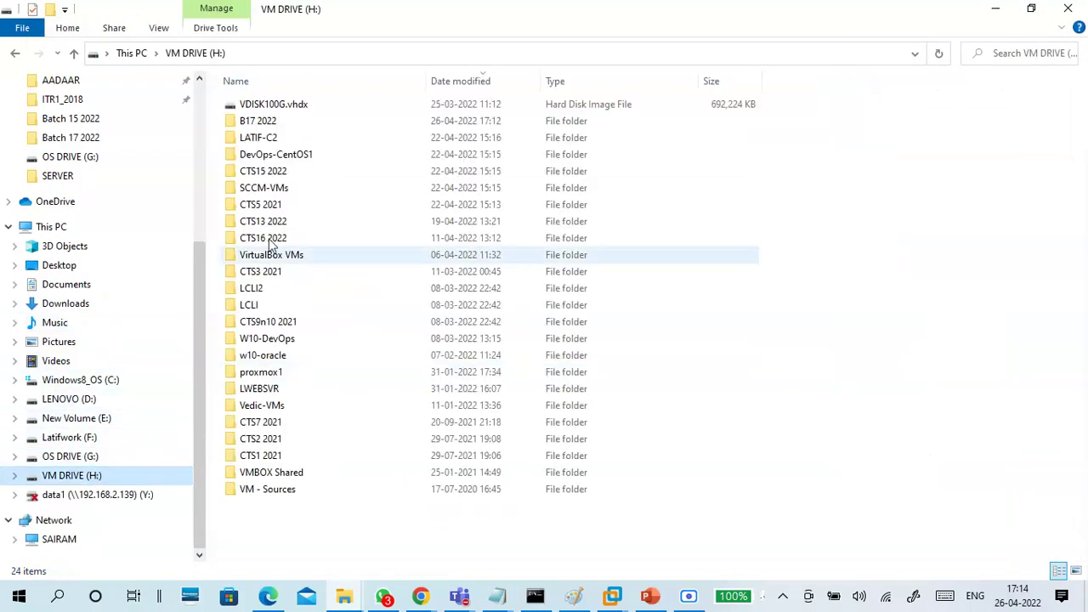
{"action": "left_click", "coordinate": [275, 175]}
{"action": "double_click", "coordinate": [275, 174]}
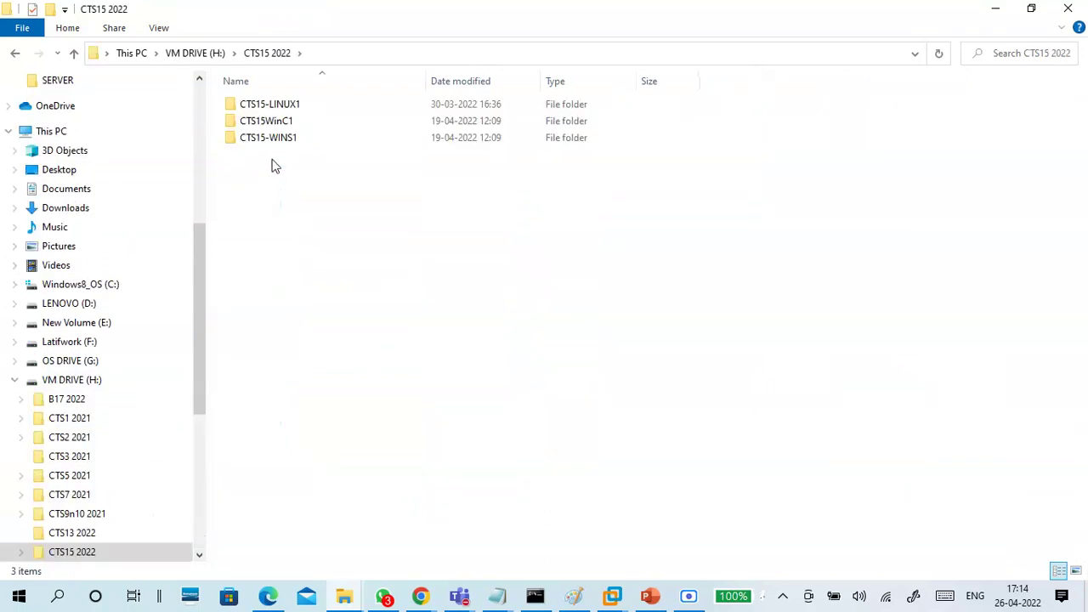
{"action": "left_click", "coordinate": [208, 54]}
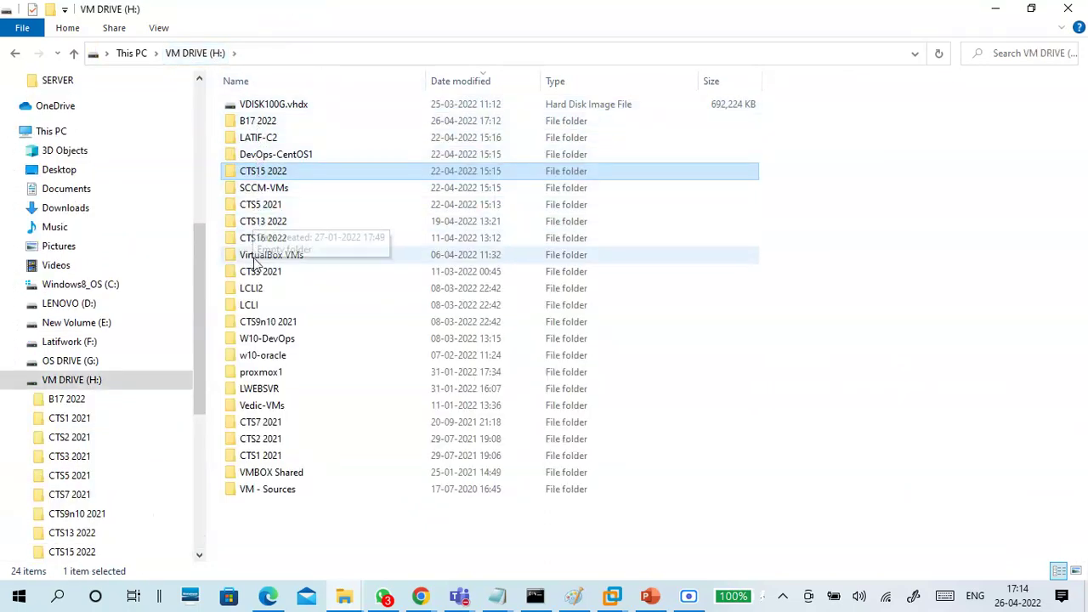
{"action": "double_click", "coordinate": [262, 121]}
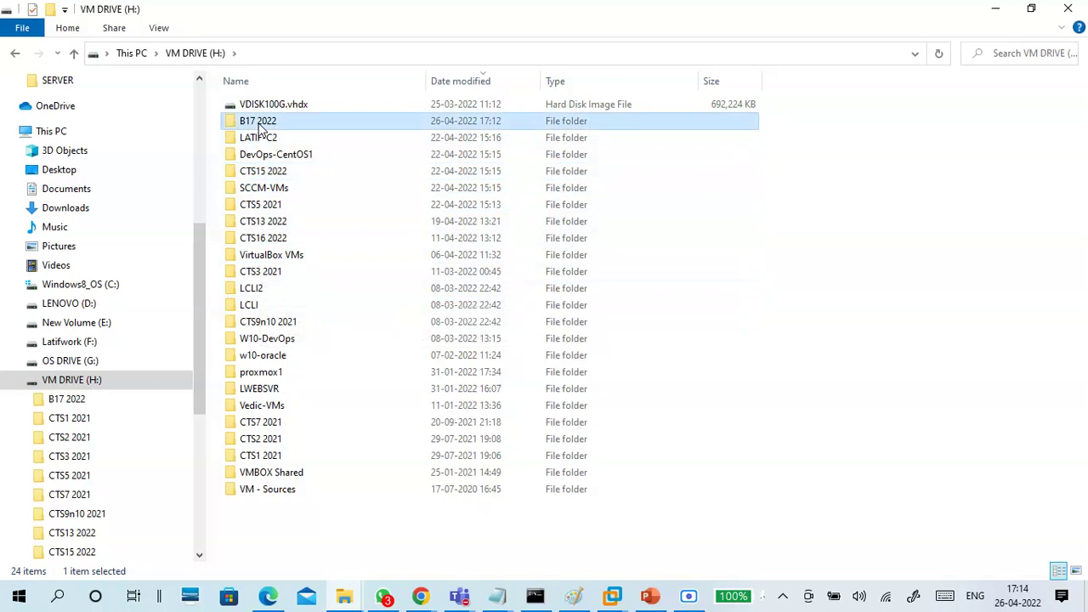
{"action": "double_click", "coordinate": [272, 111]}
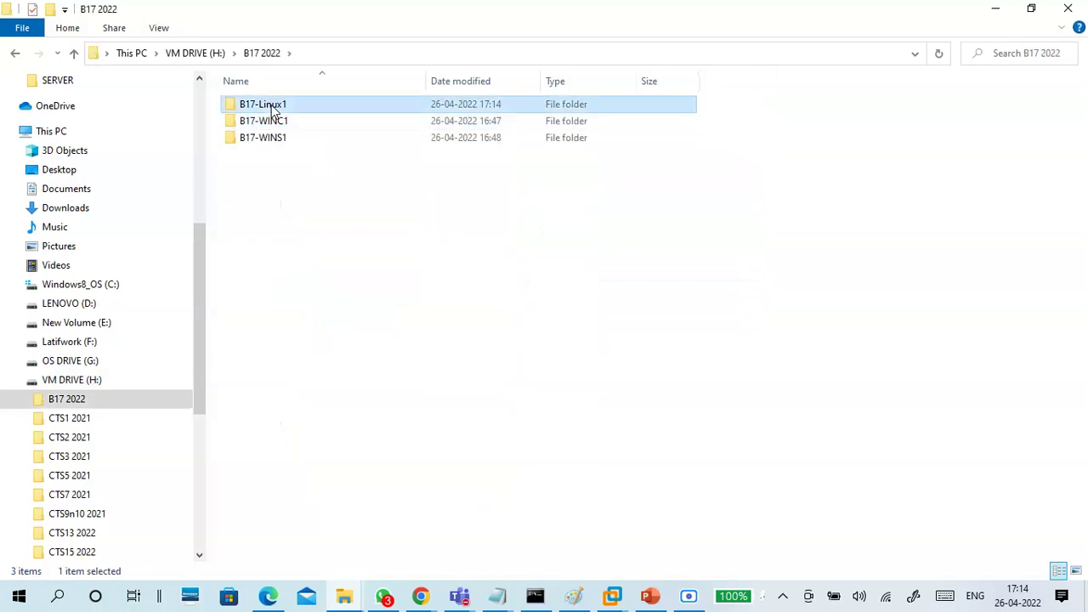
{"action": "left_click", "coordinate": [276, 157]}
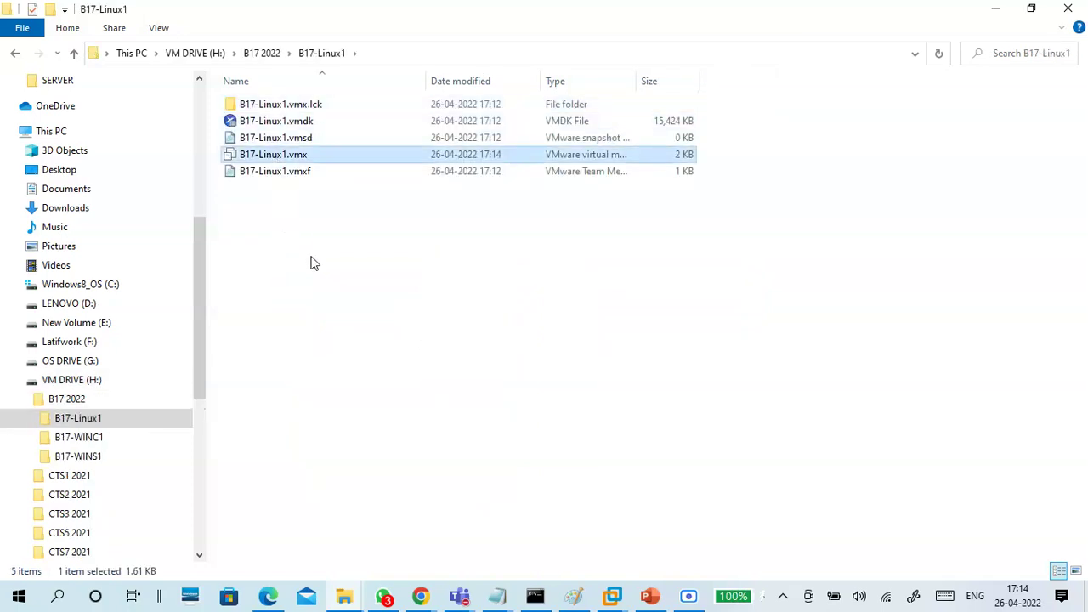
Toggle file name extensions off and back on, leaving B17-Linux1.vmx selected
{"action": "left_click", "coordinate": [167, 30]}
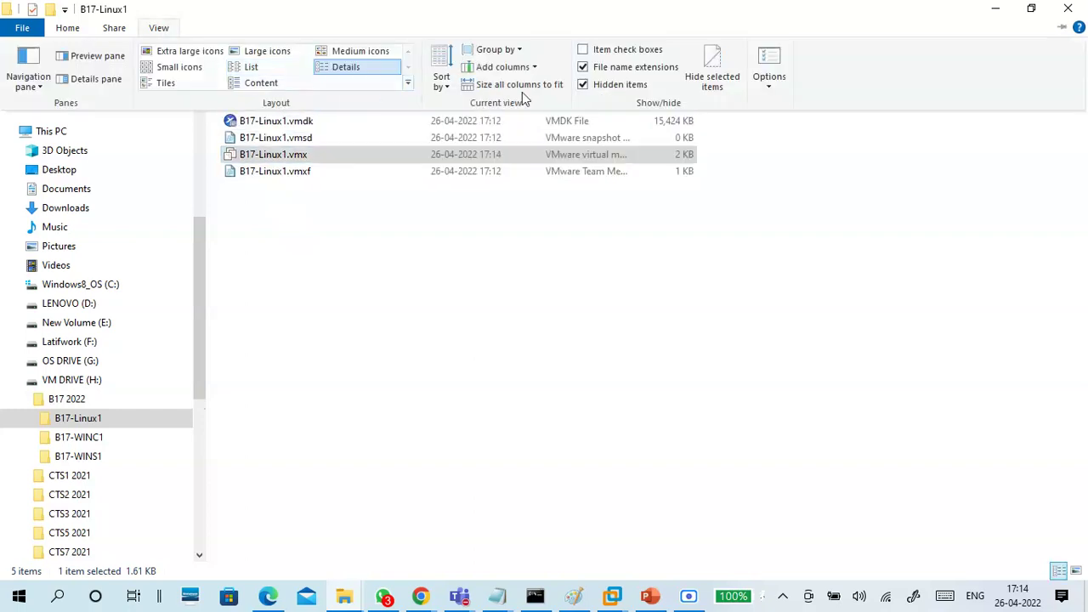
{"action": "left_click", "coordinate": [158, 28]}
{"action": "left_click", "coordinate": [161, 30]}
{"action": "left_click", "coordinate": [582, 67]}
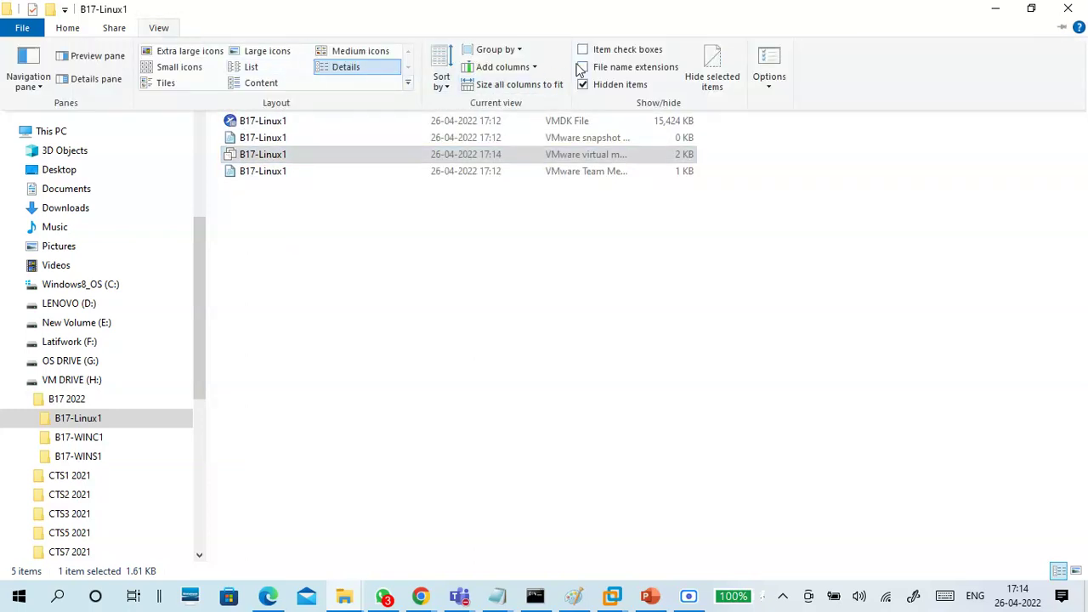
{"action": "left_click", "coordinate": [582, 67]}
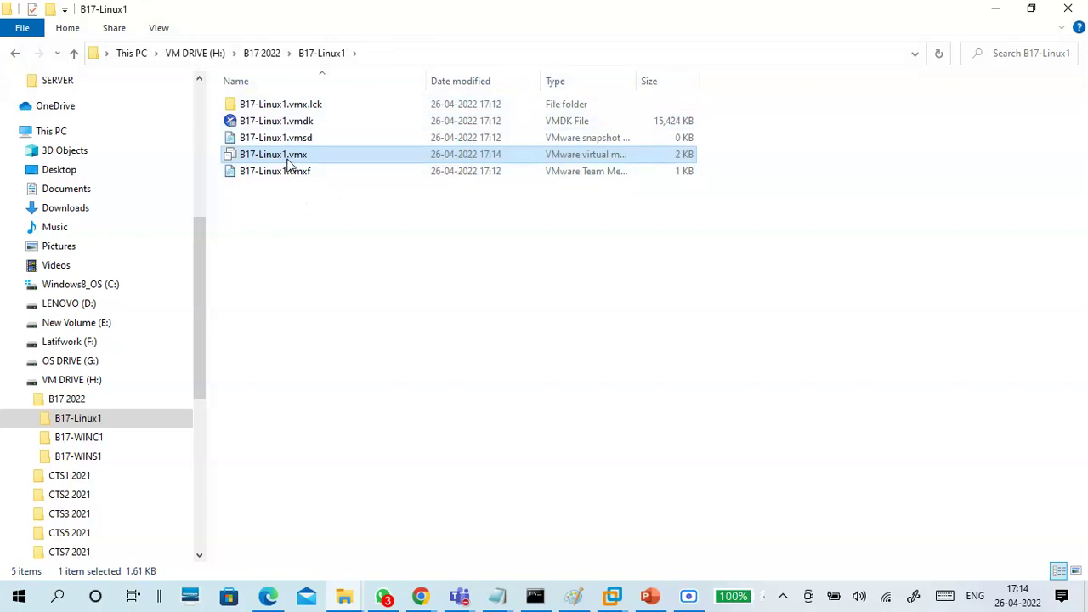
{"action": "left_click", "coordinate": [284, 154]}
Open B17-Linux1.vmx with Notepad through the 'Open with' app chooser
{"action": "right_click", "coordinate": [285, 154]}
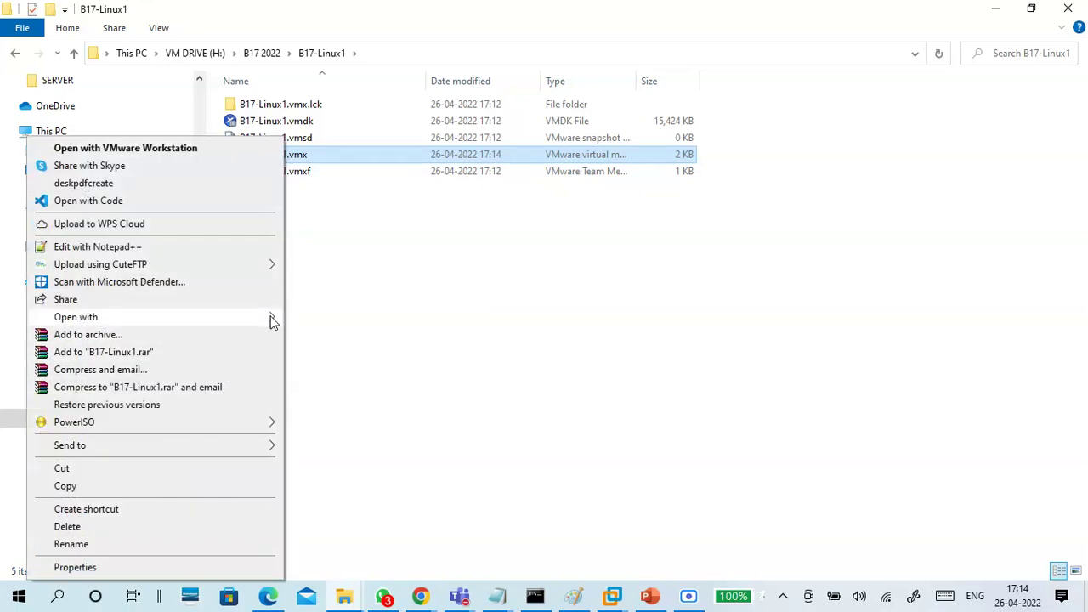
{"action": "mouse_move", "coordinate": [272, 317]}
{"action": "left_click", "coordinate": [334, 396]}
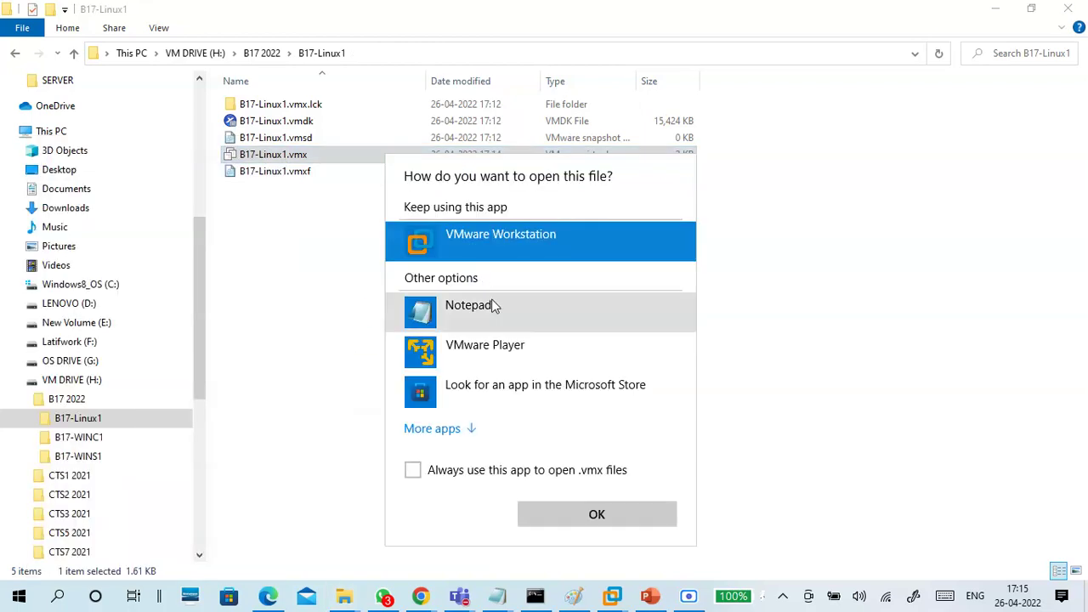
{"action": "left_click", "coordinate": [471, 431]}
{"action": "scroll", "coordinate": [518, 392], "scroll_direction": "down", "scroll_amount": 3}
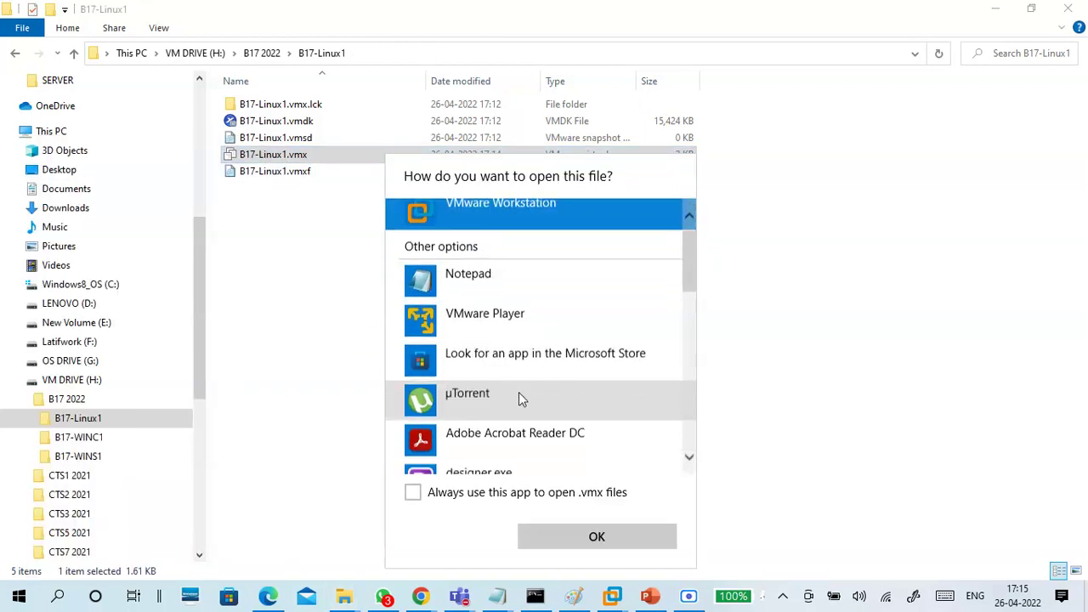
{"action": "scroll", "coordinate": [495, 235], "scroll_direction": "up", "scroll_amount": 2}
{"action": "left_click", "coordinate": [495, 233]}
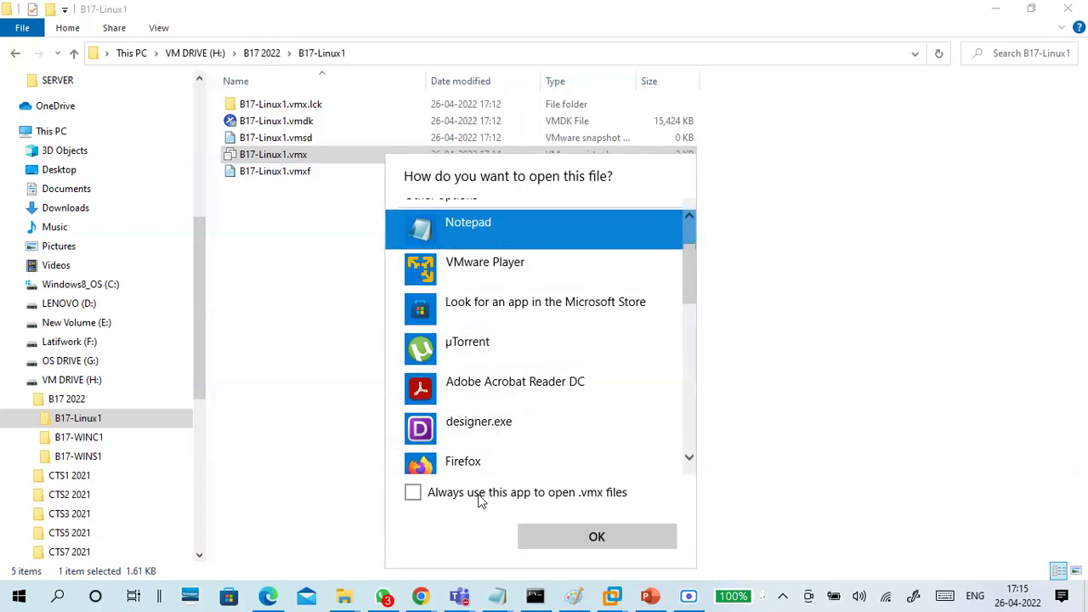
{"action": "left_click", "coordinate": [557, 533]}
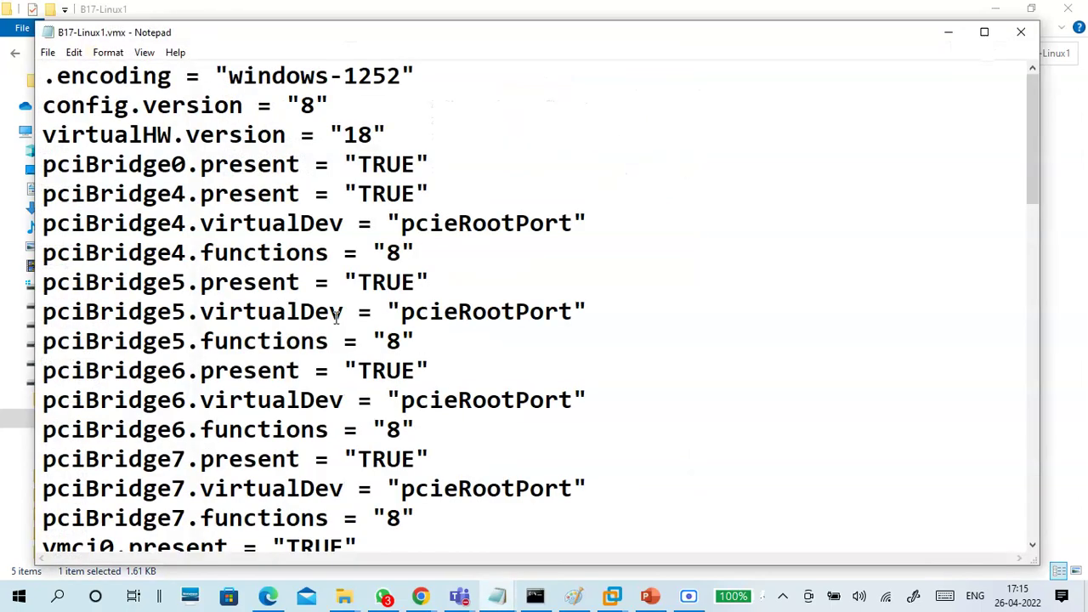
Paste hypervisor.cpuid.v0 = "FALSE", mce.enable = "TRUE" and vhu.enable = "TRUE" below firmware = "efi"
{"action": "key", "text": "ctrl+End"}
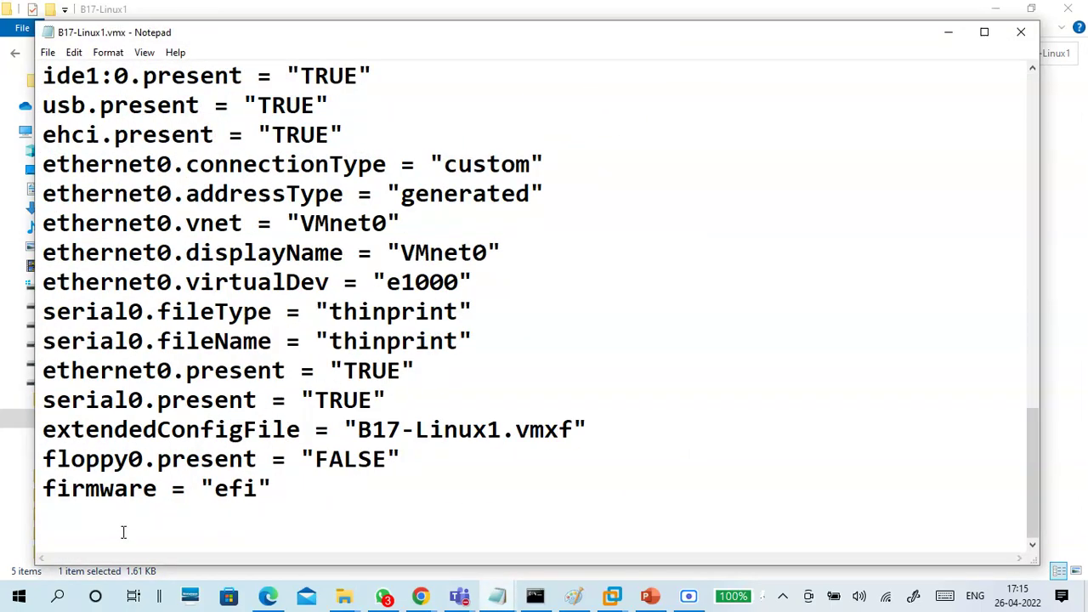
{"action": "left_click_drag", "start_coordinate": [44, 459], "coordinate": [237, 506]}
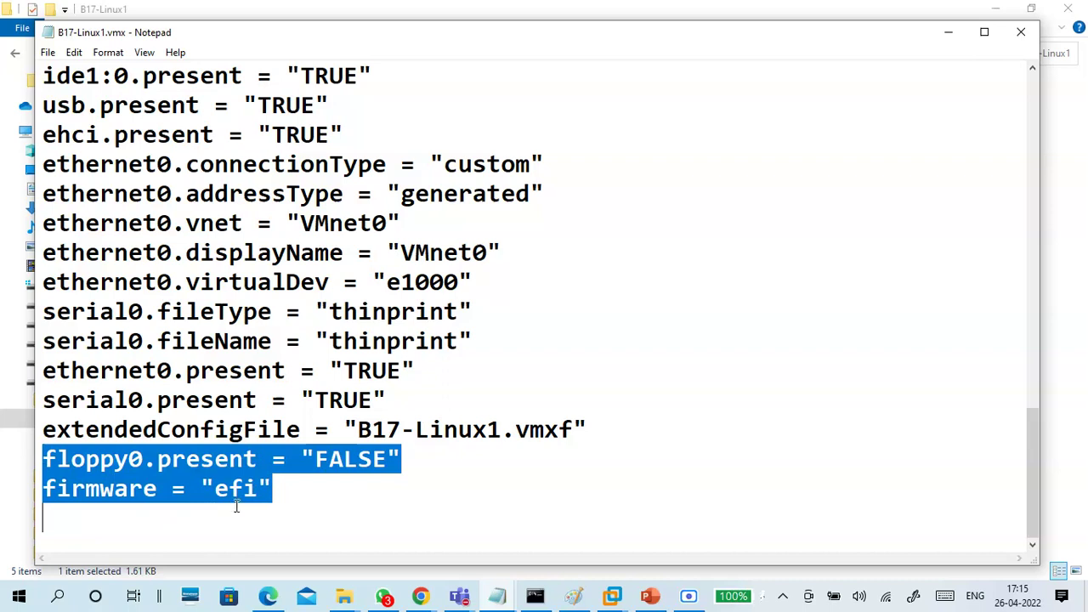
{"action": "left_click", "coordinate": [175, 516]}
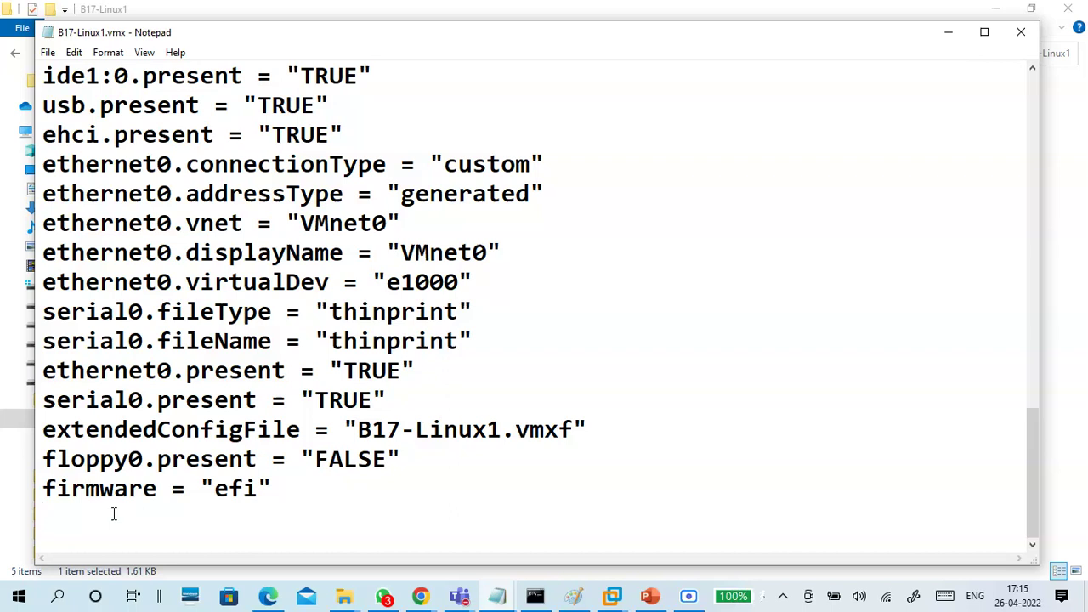
{"action": "type", "text": "hypervisor.cpuid.v0 = \"FALSE\" mce.enable = \"TRUE\" vhu.enable = \"TRUE\""}
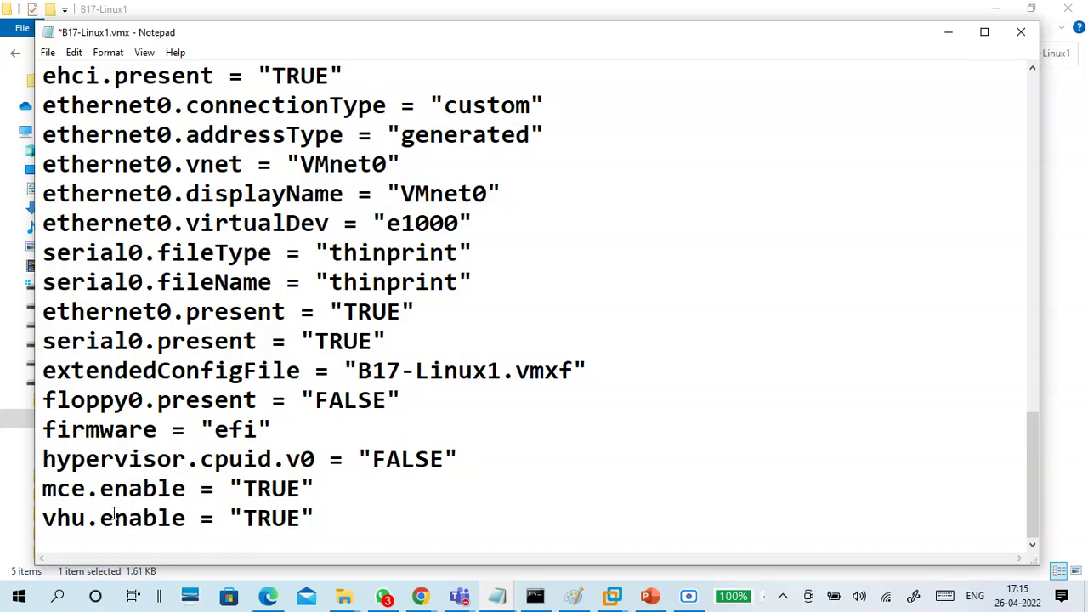
Check the three added config lines and save B17-Linux1.vmx
{"action": "left_click_drag", "start_coordinate": [43, 430], "coordinate": [328, 518]}
{"action": "left_click", "coordinate": [328, 519]}
{"action": "left_click", "coordinate": [288, 427]}
{"action": "left_click_drag", "start_coordinate": [288, 427], "coordinate": [330, 497]}
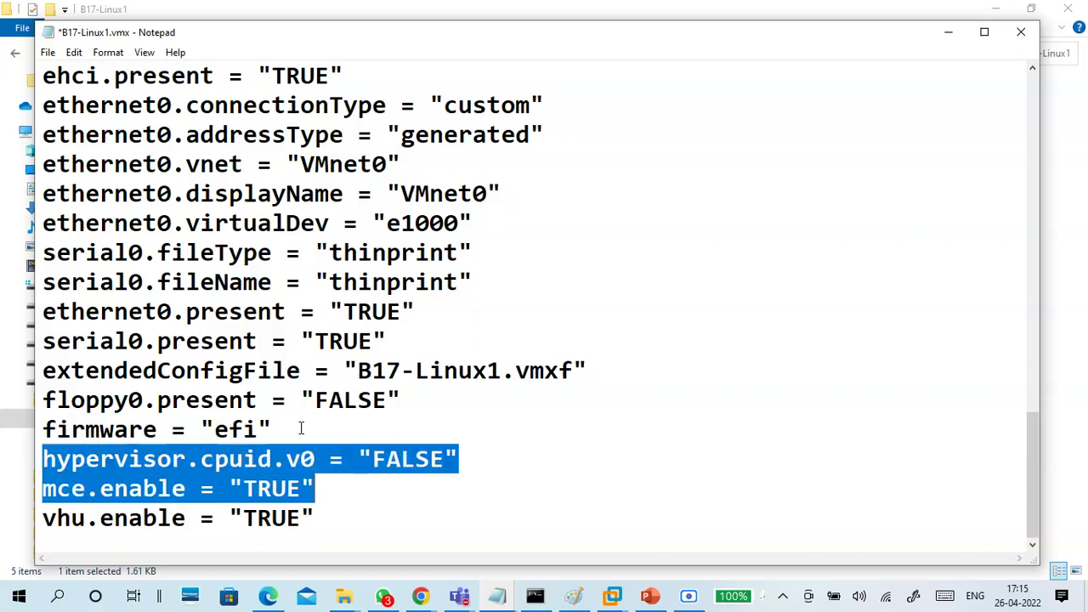
{"action": "left_click", "coordinate": [289, 425]}
{"action": "left_click", "coordinate": [48, 429]}
{"action": "mouse_move", "coordinate": [49, 429]}
{"action": "left_mouse_down"}
{"action": "mouse_move", "coordinate": [328, 542]}
{"action": "mouse_move", "coordinate": [40, 435]}
{"action": "left_mouse_up"}
{"action": "left_click", "coordinate": [328, 519]}
{"action": "left_click_drag", "start_coordinate": [321, 518], "coordinate": [25, 431]}
{"action": "left_click", "coordinate": [78, 466]}
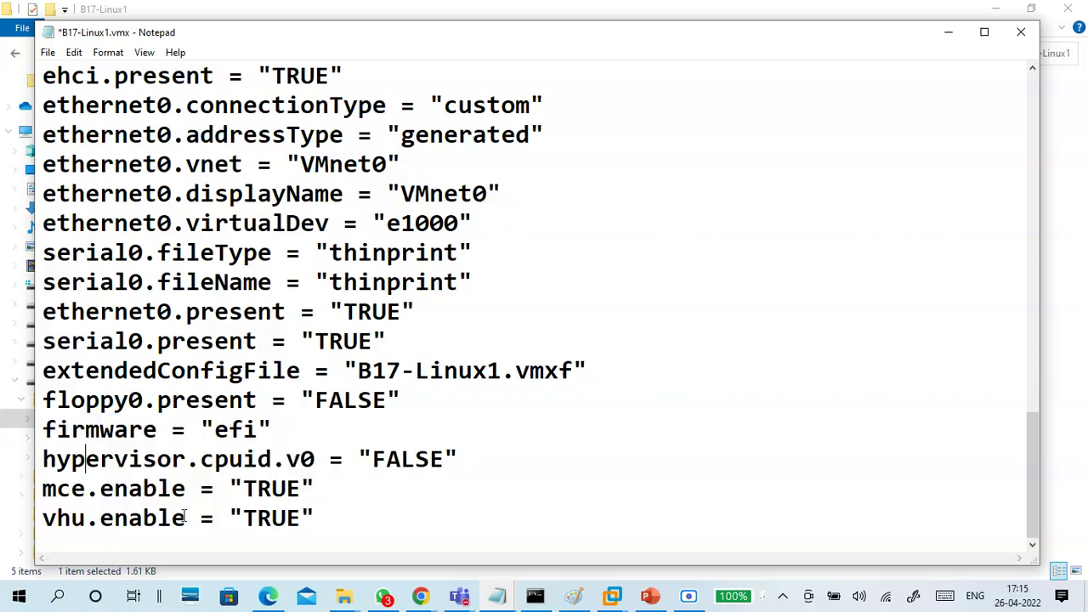
{"action": "left_click_drag", "start_coordinate": [318, 514], "coordinate": [20, 455]}
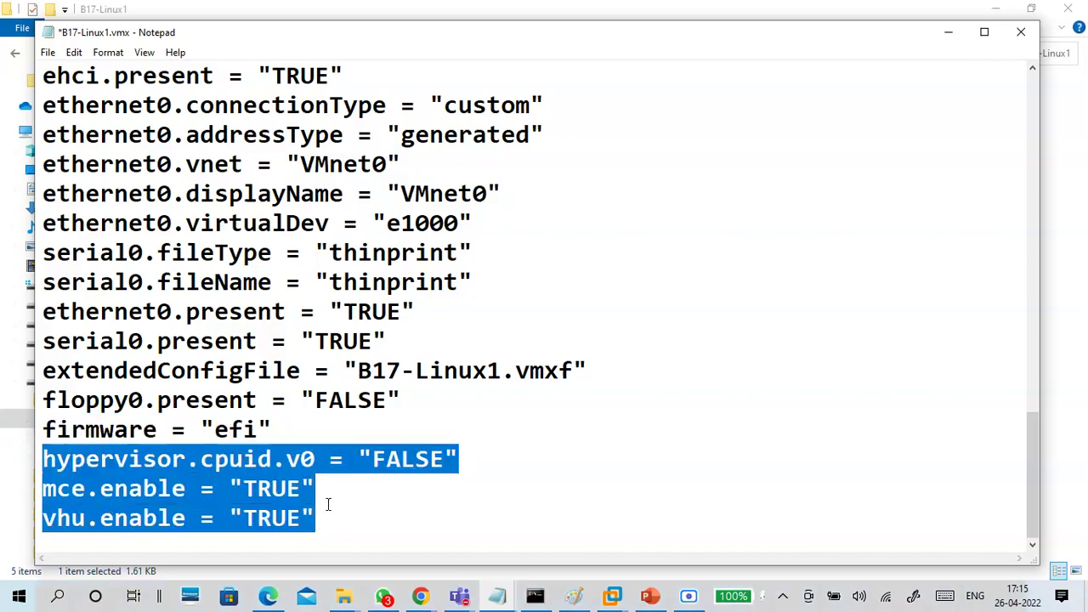
{"action": "left_click_drag", "start_coordinate": [333, 517], "coordinate": [32, 464]}
{"action": "key", "text": "super+c"}
{"action": "left_click", "coordinate": [406, 513]}
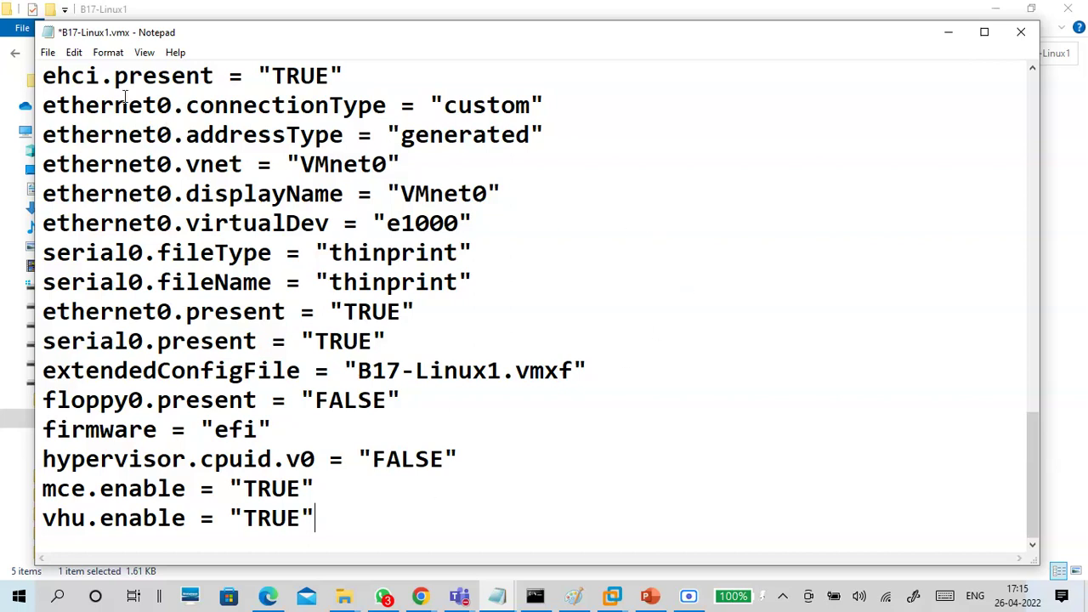
{"action": "left_click", "coordinate": [47, 52]}
{"action": "left_click", "coordinate": [73, 123]}
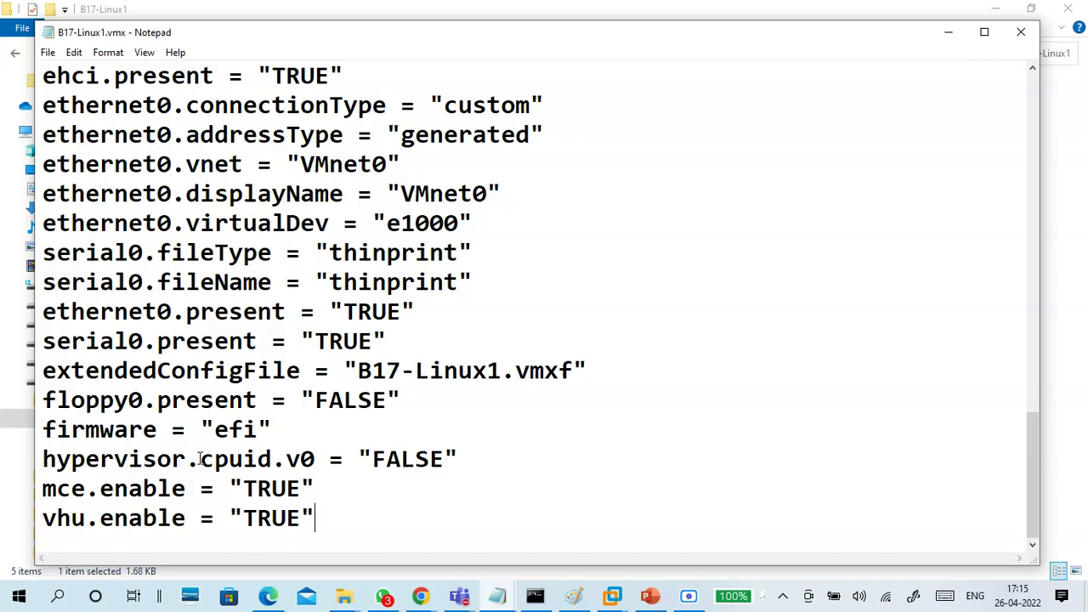
Close the vmx file and the B17 2022 folder window
{"action": "left_click", "coordinate": [1016, 36]}
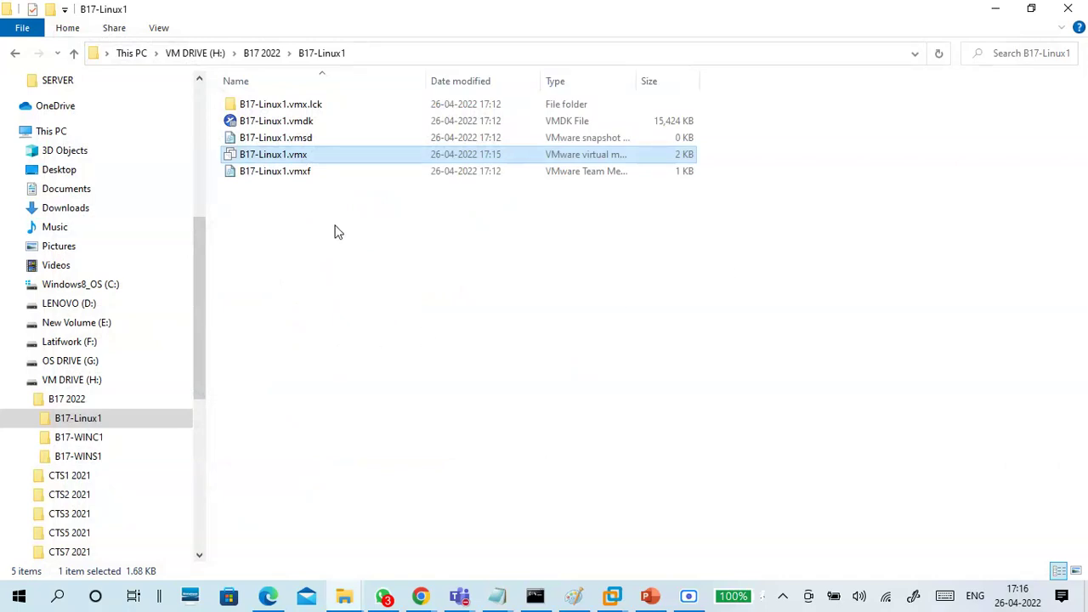
{"action": "left_click", "coordinate": [262, 55]}
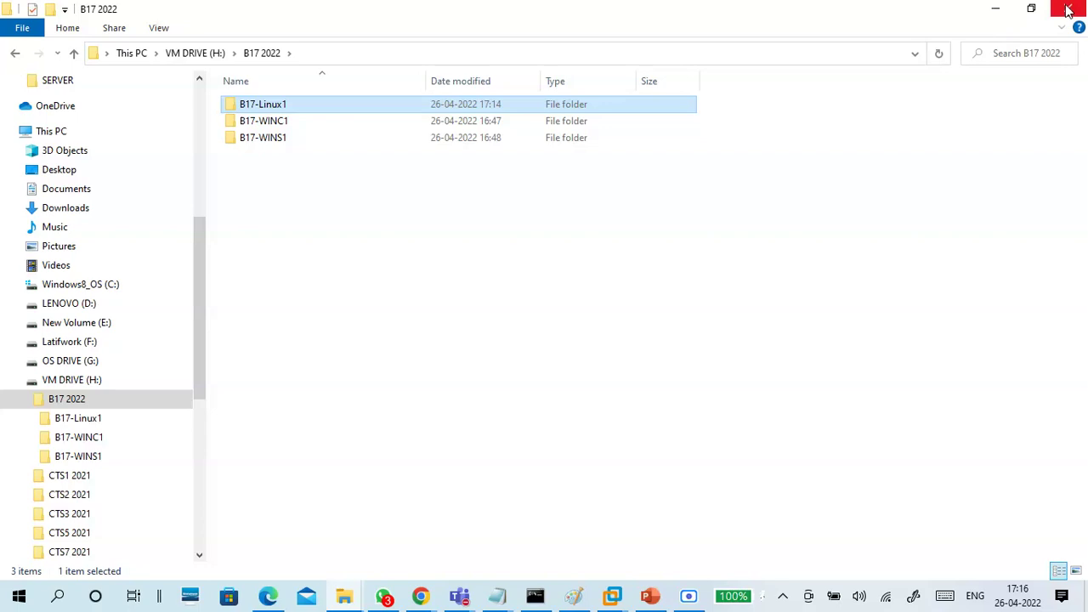
{"action": "left_click", "coordinate": [507, 216]}
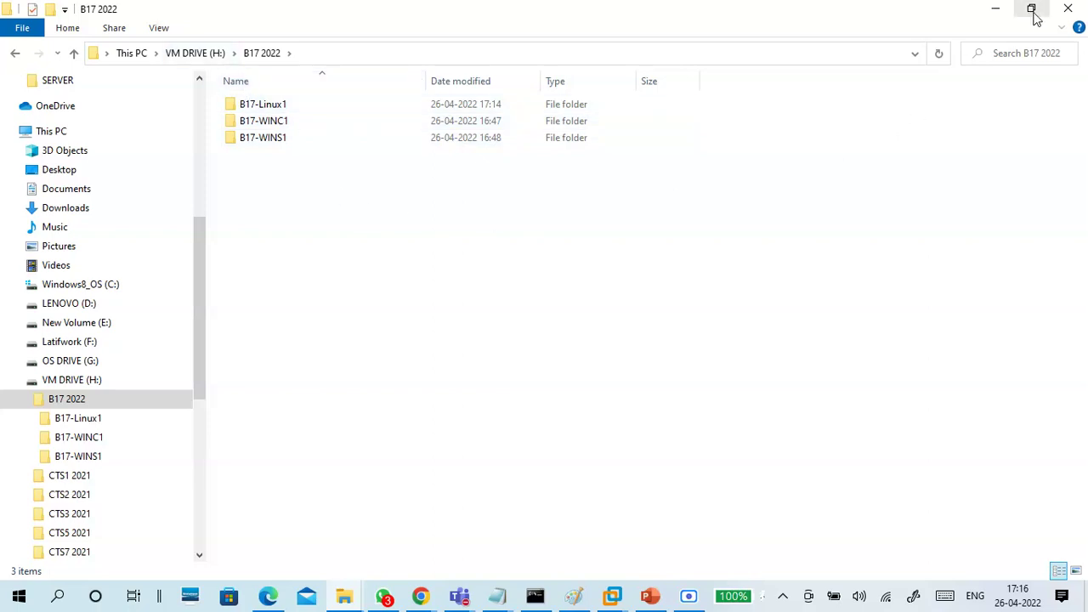
{"action": "left_click", "coordinate": [1068, 9]}
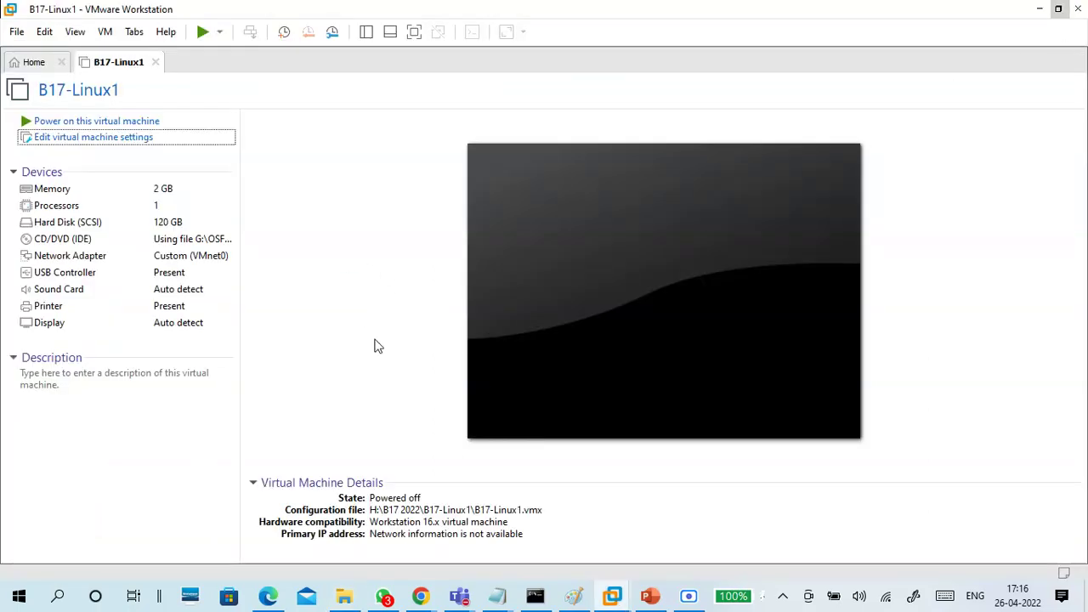
Close the VMEDIT.txt notes and bring the untitled Notepad notes to the front
{"action": "left_click", "coordinate": [501, 599]}
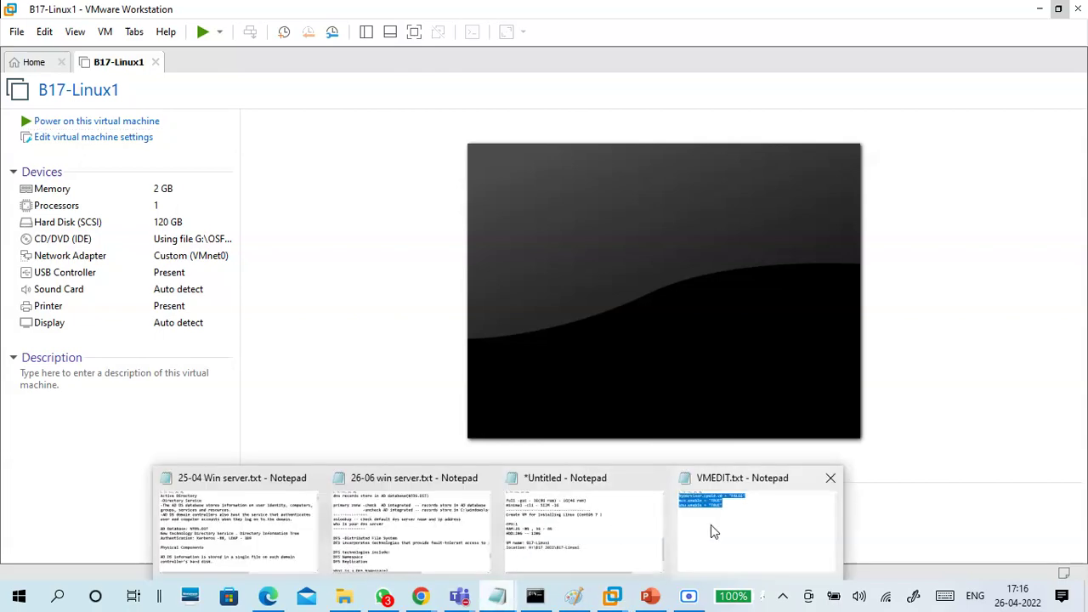
{"action": "left_click", "coordinate": [710, 524]}
{"action": "key", "text": "ctrl+End"}
{"action": "left_click", "coordinate": [1021, 31]}
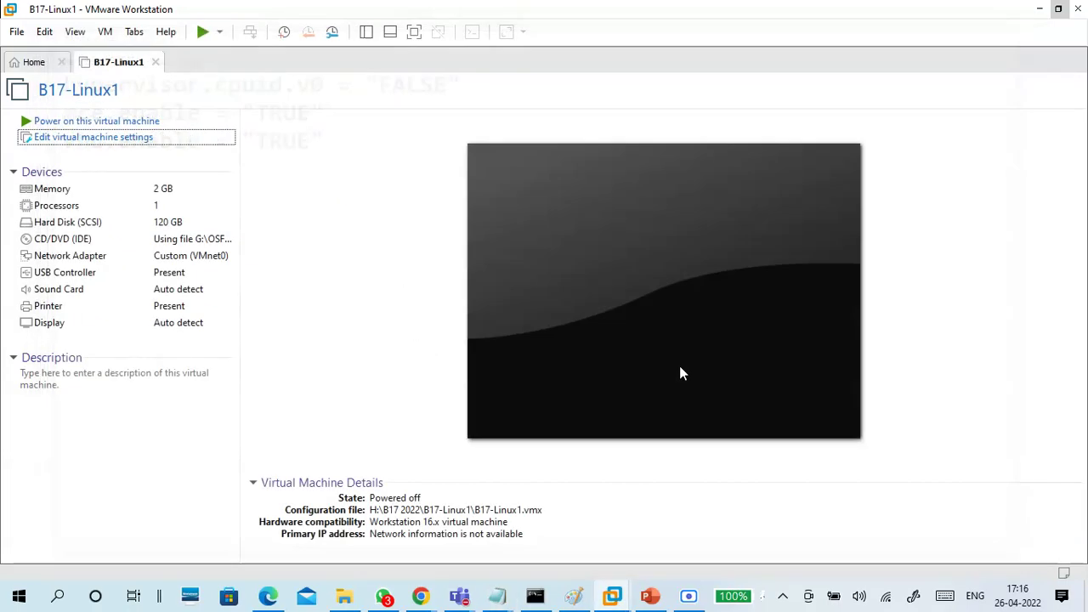
{"action": "mouse_move", "coordinate": [501, 598]}
{"action": "left_click", "coordinate": [621, 540]}
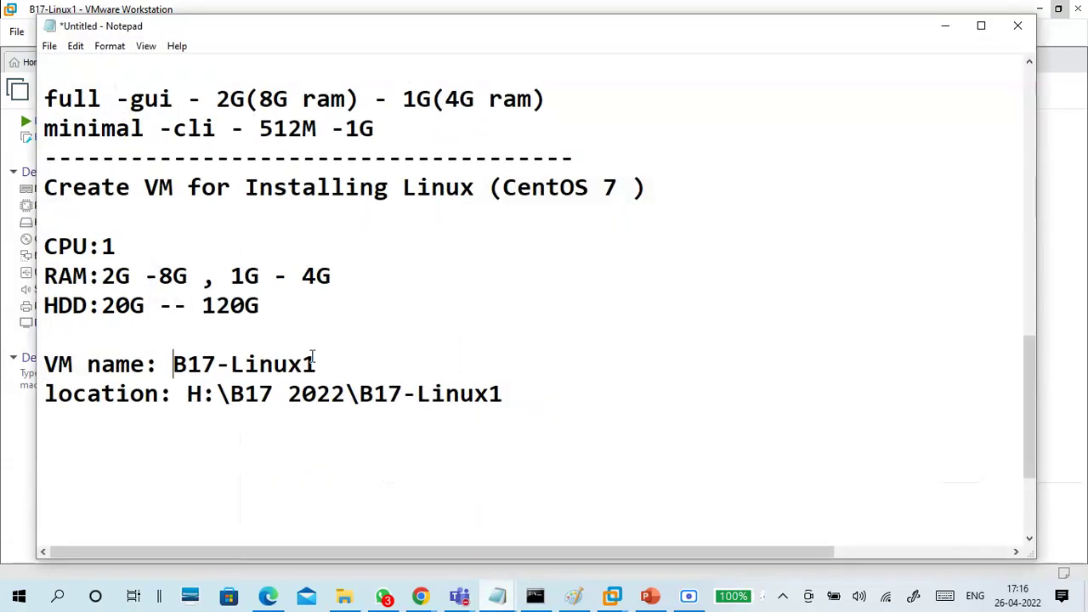
Paste the three config lines into the notes under an 'add 3 lines to .vmx file' heading
{"action": "right_click", "coordinate": [314, 441]}
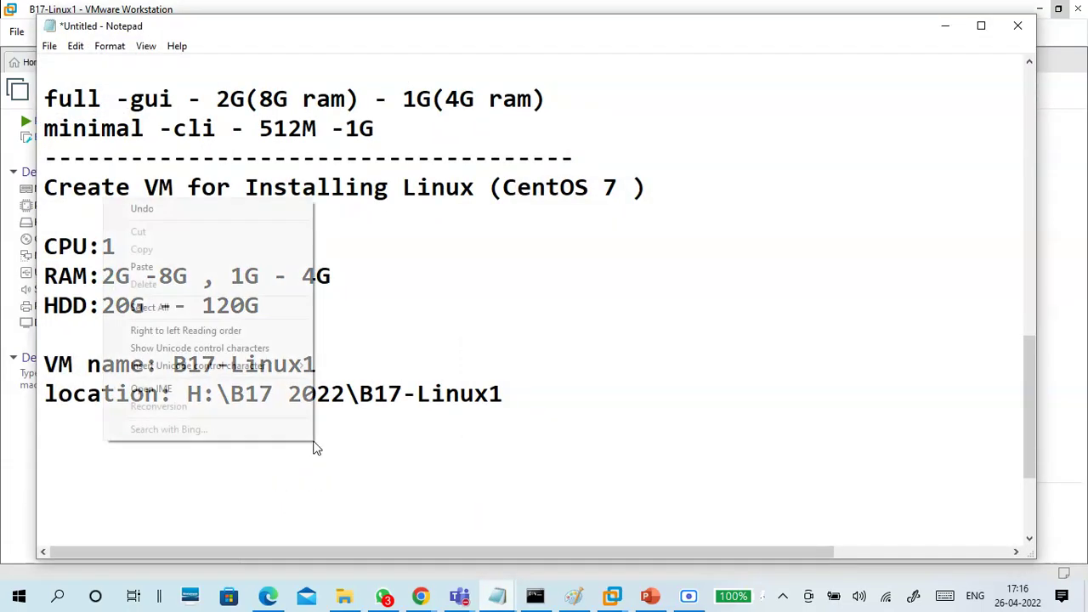
{"action": "left_click", "coordinate": [225, 267]}
{"action": "left_click_drag", "start_coordinate": [316, 514], "coordinate": [42, 451]}
{"action": "left_click", "coordinate": [46, 429]}
{"action": "key", "text": "Return"}
{"action": "type", "text": "add 3"}
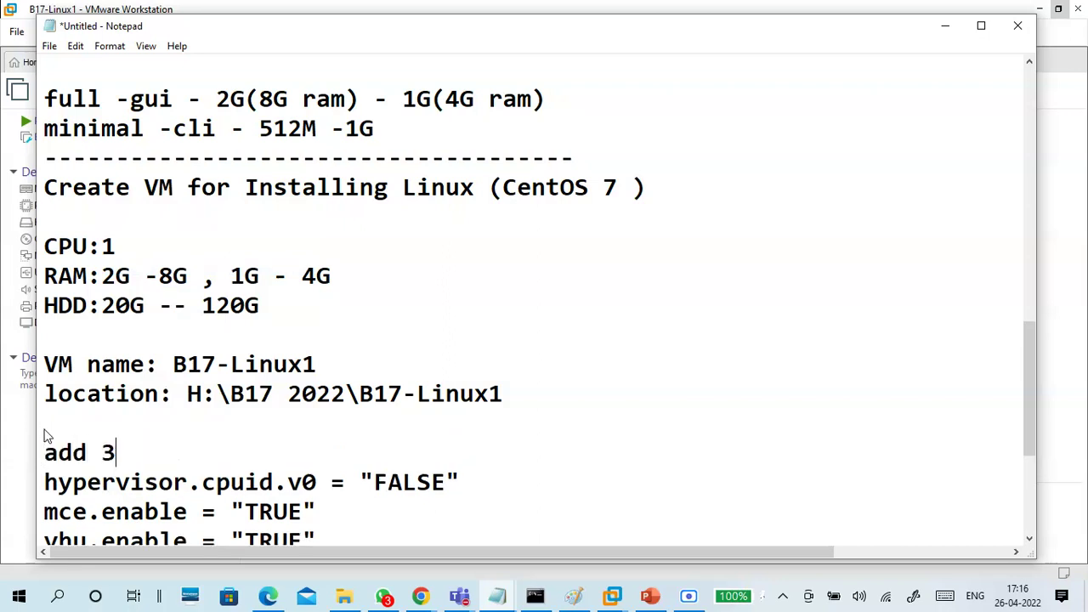
{"action": "type", "text": " lines to "}
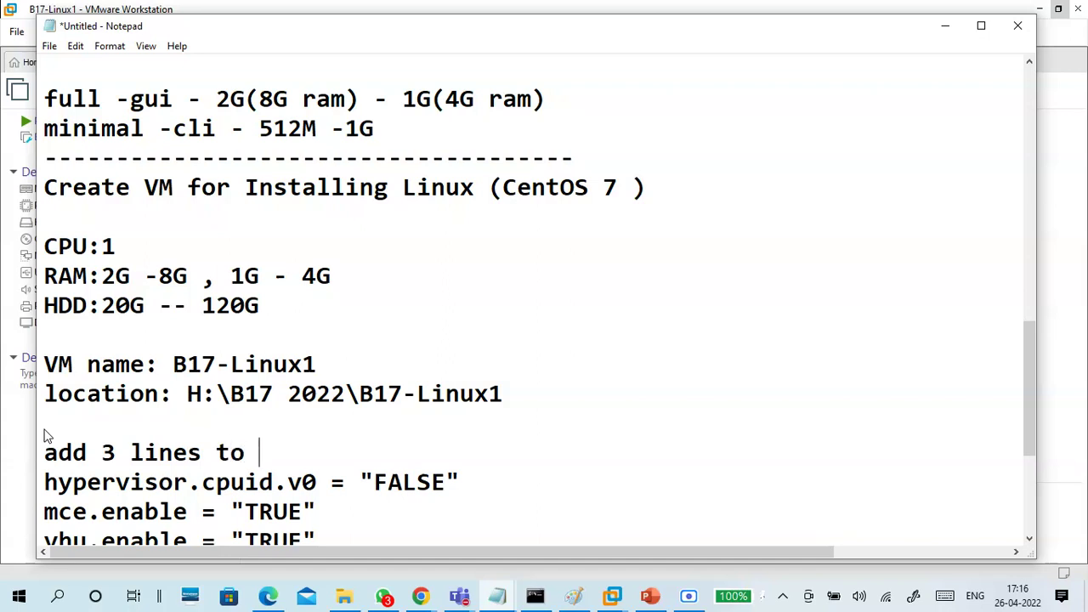
{"action": "type", "text": ".vmx file"}
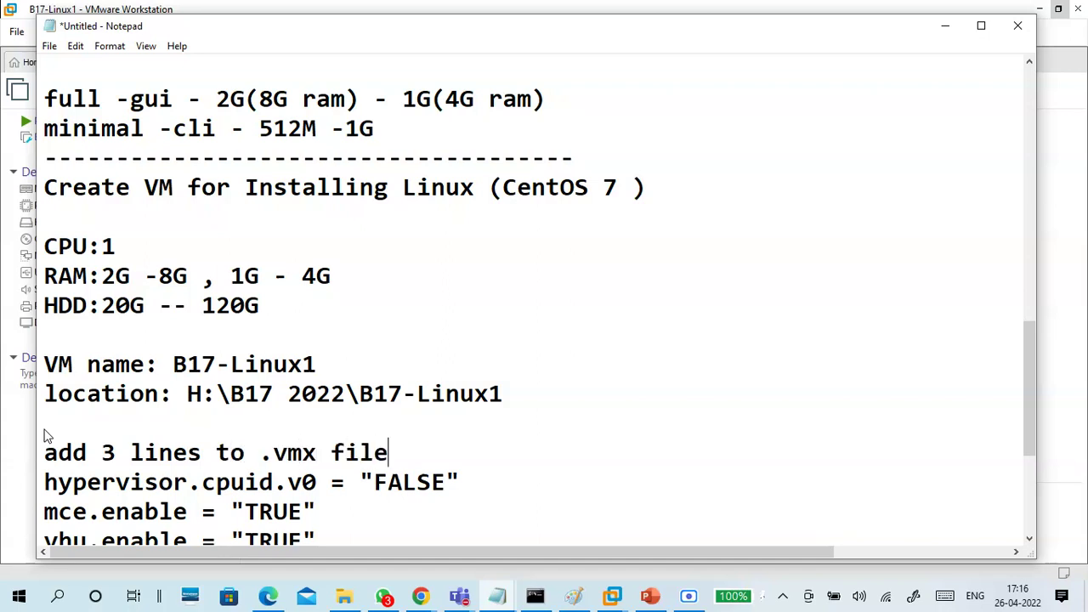
{"action": "key", "text": "Return"}
Add a dashed separator line under vhu.enable and open a blank line below the location line
{"action": "scroll", "coordinate": [51, 429], "scroll_direction": "down", "scroll_amount": 3}
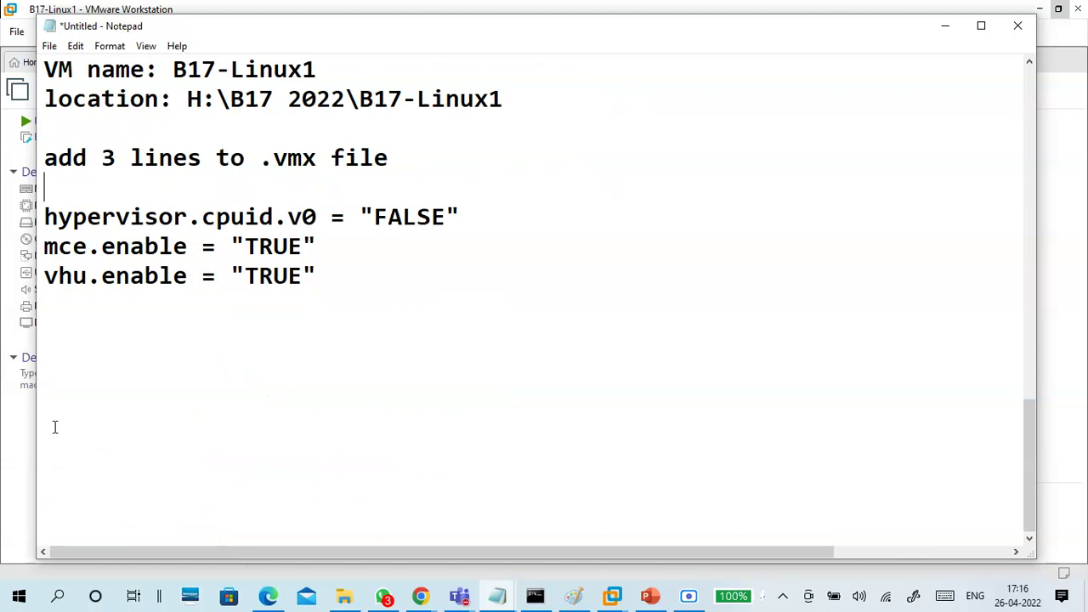
{"action": "left_click", "coordinate": [64, 305]}
{"action": "type", "text": "---------------------------------"}
{"action": "key", "text": "Return"}
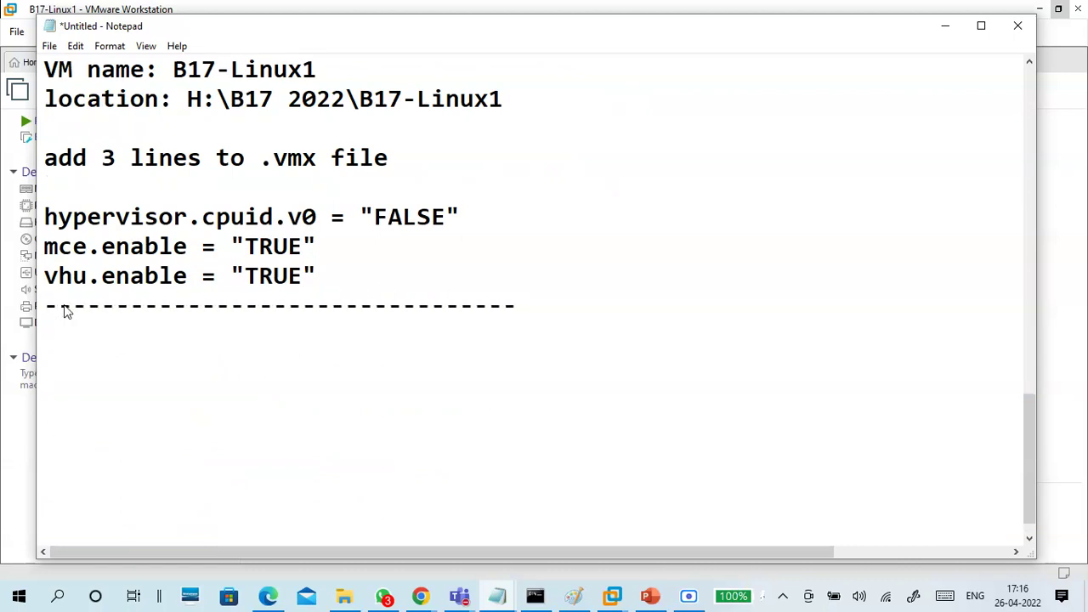
{"action": "scroll", "coordinate": [102, 310], "scroll_direction": "down", "scroll_amount": 1}
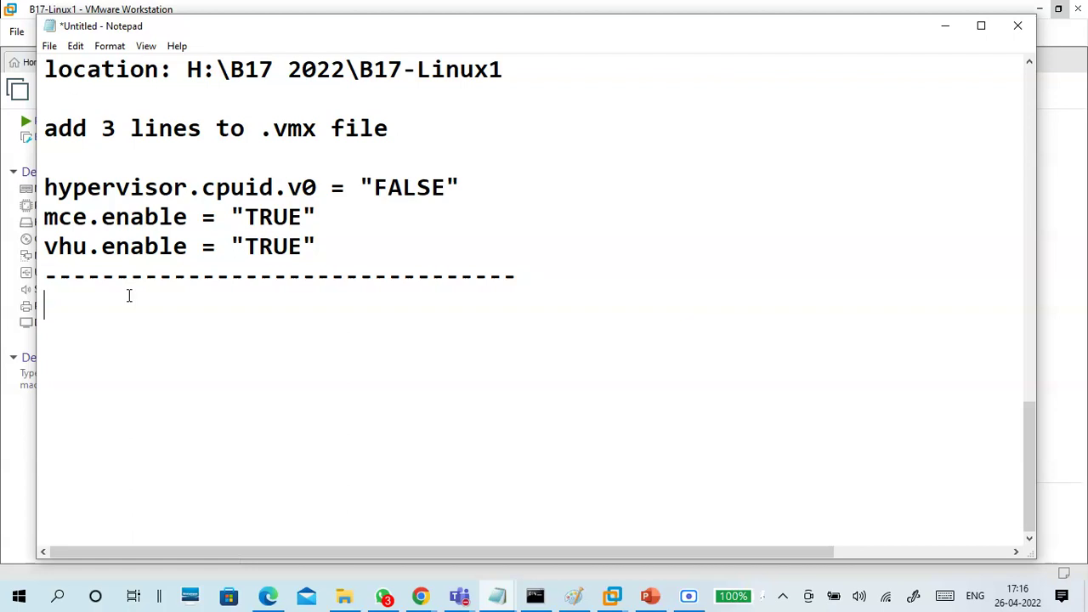
{"action": "scroll", "coordinate": [128, 295], "scroll_direction": "up", "scroll_amount": 1}
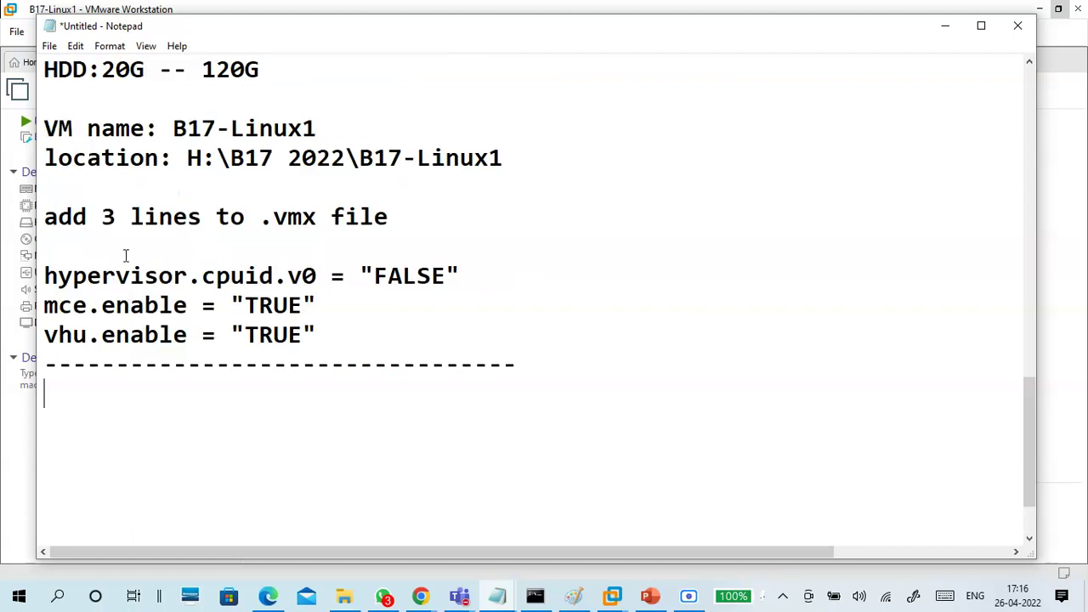
{"action": "left_click", "coordinate": [122, 186]}
{"action": "key", "text": "Return"}
{"action": "key", "text": "Return"}
{"action": "key", "text": "Return"}
Write the note 'network:vmnet0 -- bridge to physical nic -- physical network'
{"action": "key", "text": "Up"}
{"action": "key", "text": "Up"}
{"action": "type", "text": "network:vmne"}
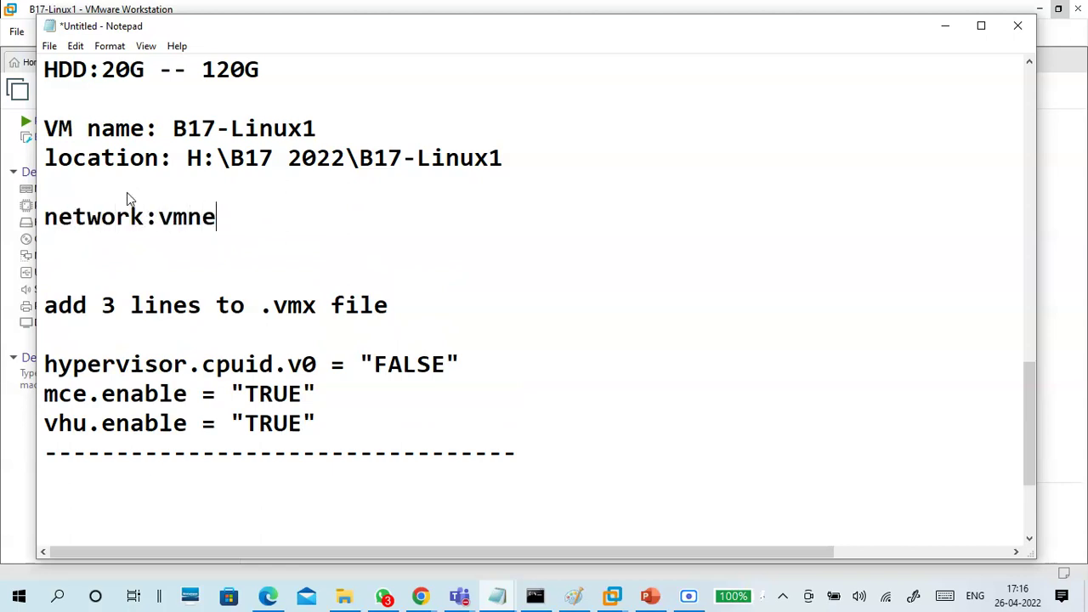
{"action": "type", "text": "t0"}
{"action": "key", "text": "Left"}
{"action": "key", "text": "Left"}
{"action": "key", "text": "Left"}
{"action": "key", "text": "Left"}
{"action": "key", "text": "Left"}
{"action": "key", "text": "Left"}
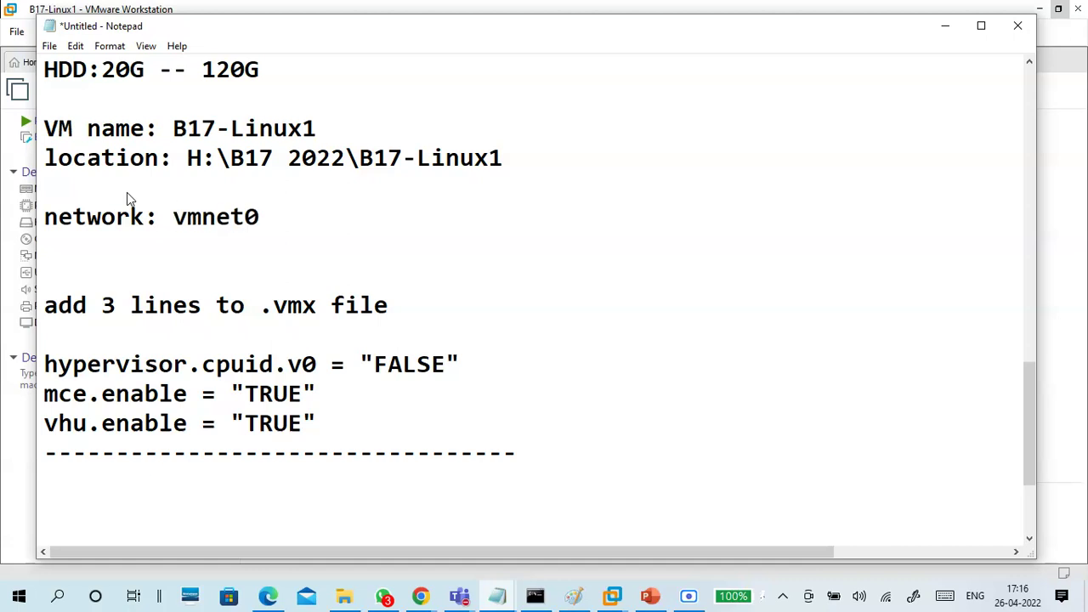
{"action": "left_click", "coordinate": [305, 217]}
{"action": "type", "text": "-- bridg"}
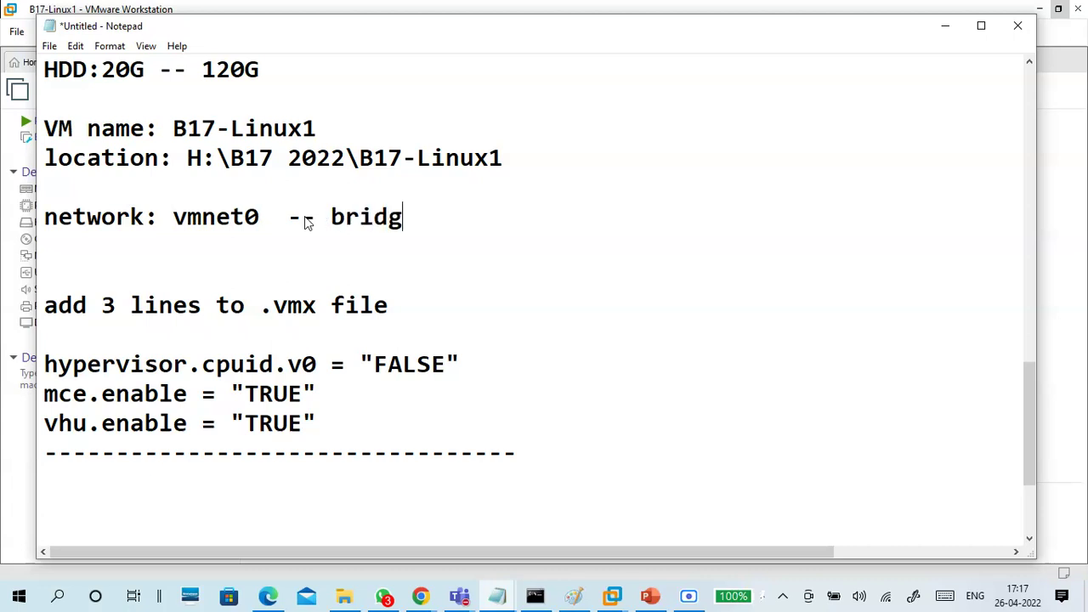
{"action": "type", "text": "e to phy"}
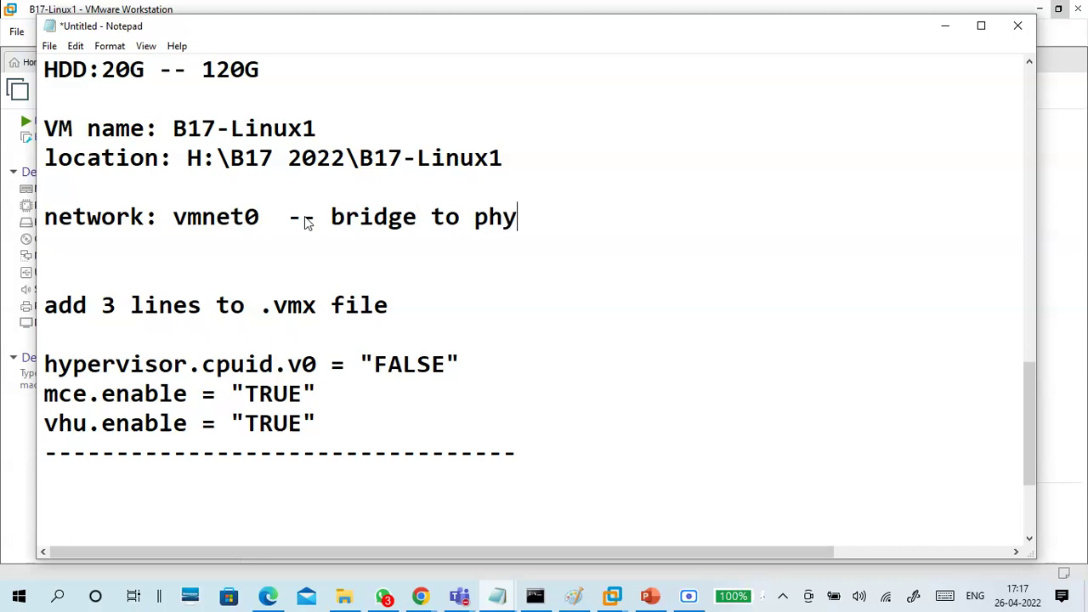
{"action": "type", "text": "sical nic "}
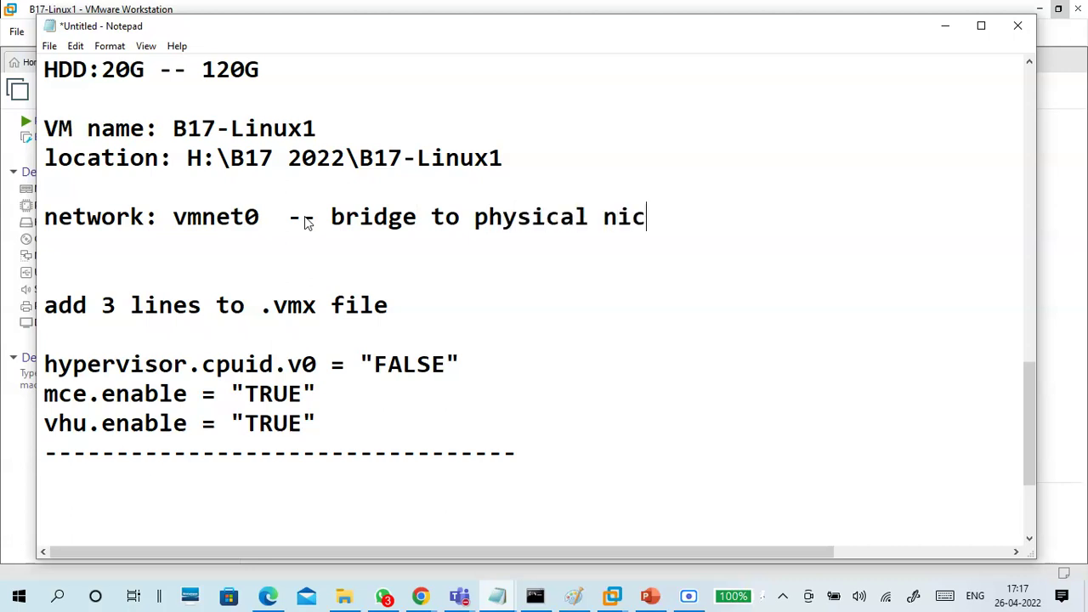
{"action": "type", "text": "-- "}
{"action": "type", "text": "physica"}
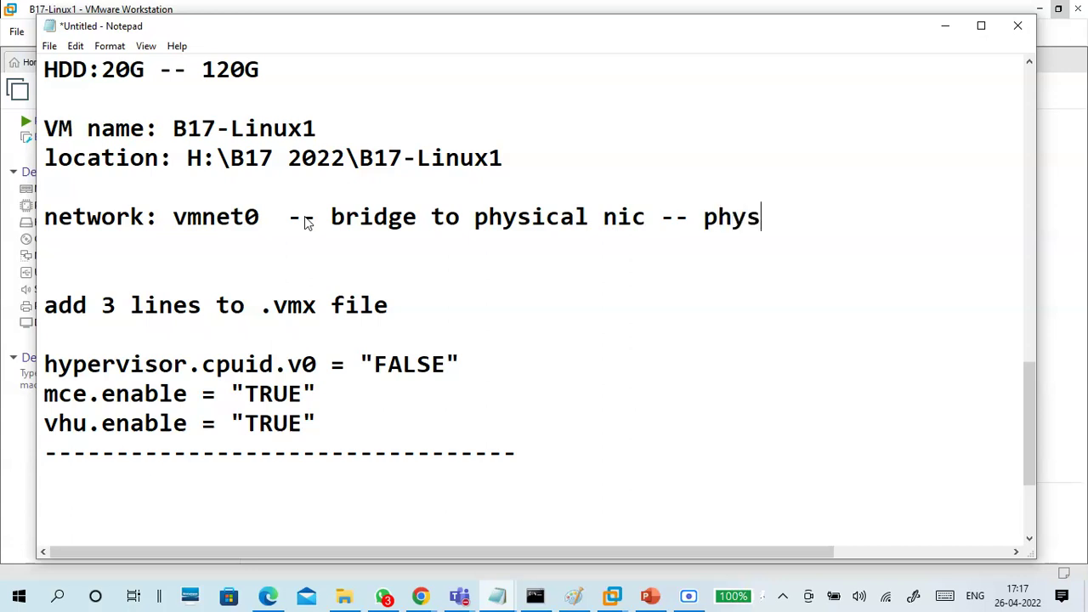
{"action": "type", "text": "l n"}
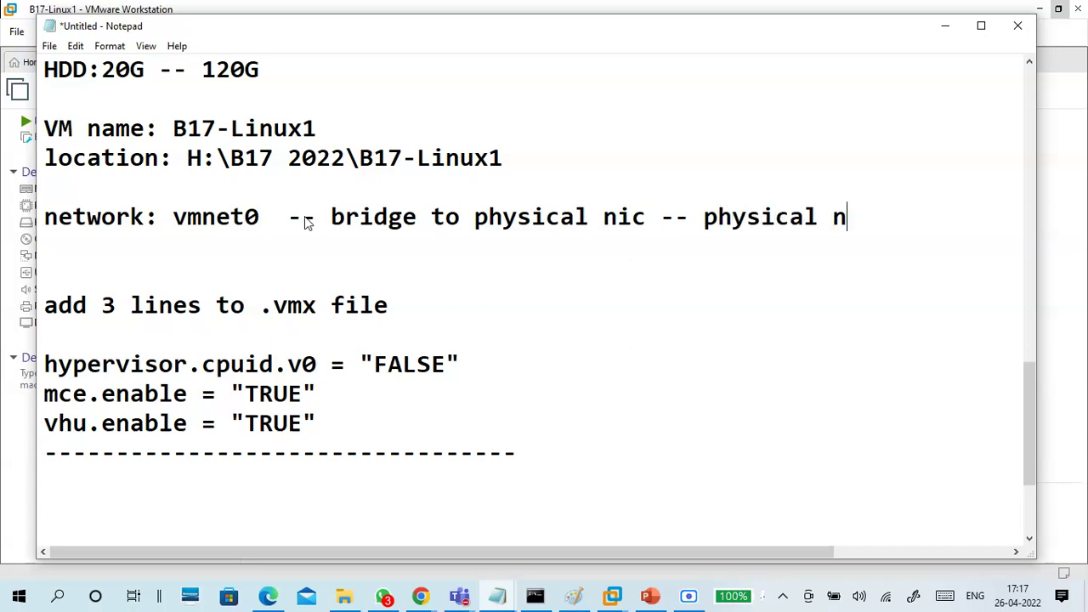
{"action": "type", "text": "etwork"}
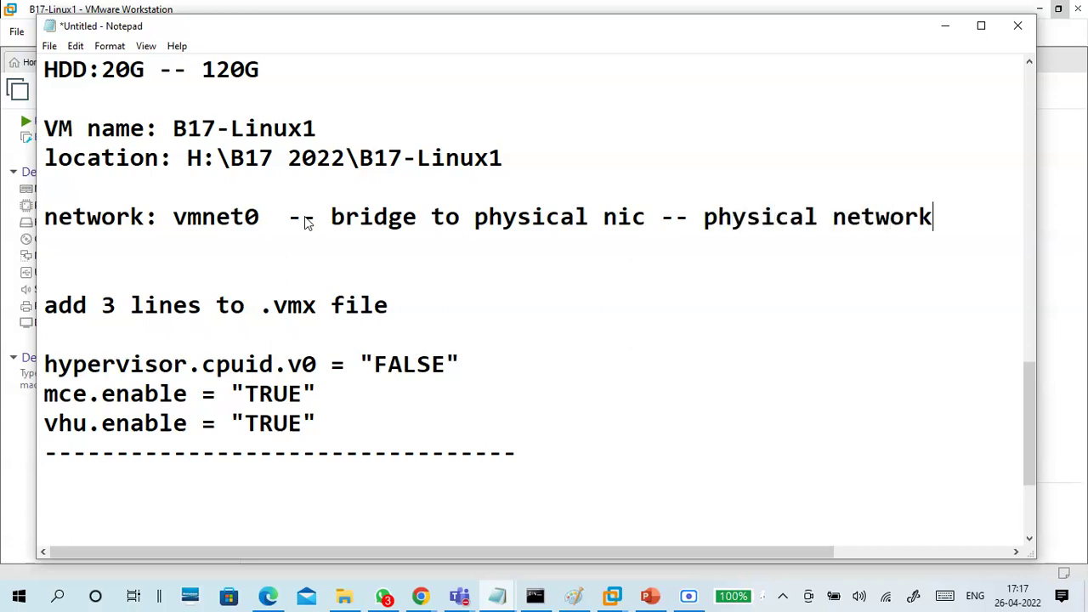
Extend the note to read 'access physical network/internet, physical machine'
{"action": "key", "text": "Left"}
{"action": "key", "text": "Left"}
{"action": "key", "text": "Left"}
{"action": "key", "text": "Left"}
{"action": "key", "text": "Left"}
{"action": "key", "text": "Left"}
{"action": "key", "text": "Left"}
{"action": "key", "text": "Left"}
{"action": "key", "text": "Left"}
{"action": "key", "text": "Left"}
{"action": "key", "text": "Left"}
{"action": "key", "text": "Left"}
{"action": "key", "text": "Left"}
{"action": "key", "text": "Left"}
{"action": "key", "text": "Left"}
{"action": "key", "text": "Left"}
{"action": "key", "text": "Left"}
{"action": "type", "text": "cces"}
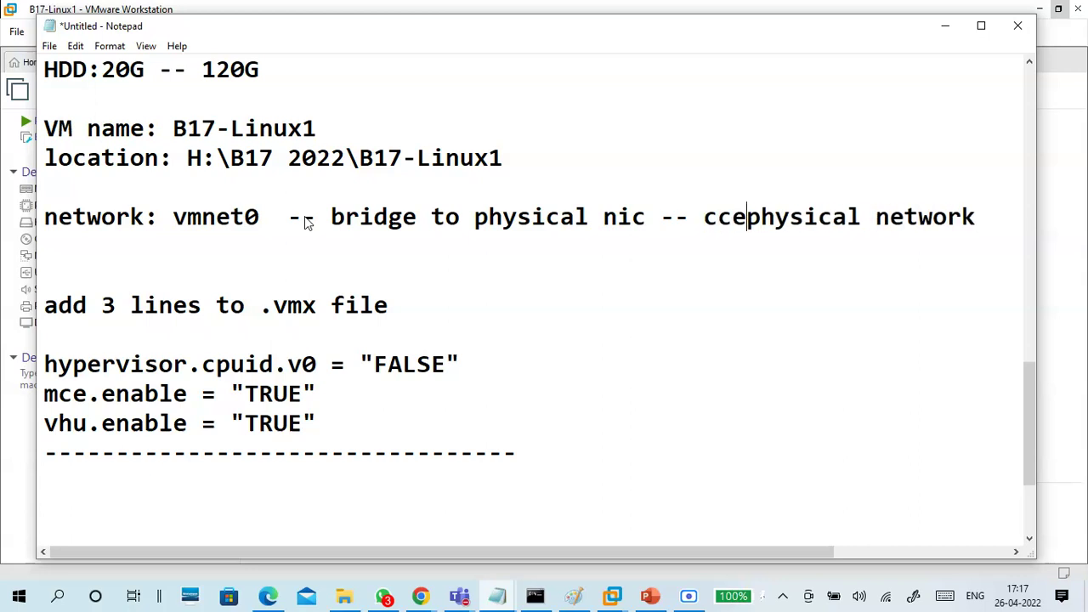
{"action": "key", "text": "BackSpace"}
{"action": "key", "text": "BackSpace"}
{"action": "key", "text": "BackSpace"}
{"action": "key", "text": "BackSpace"}
{"action": "type", "text": "access"}
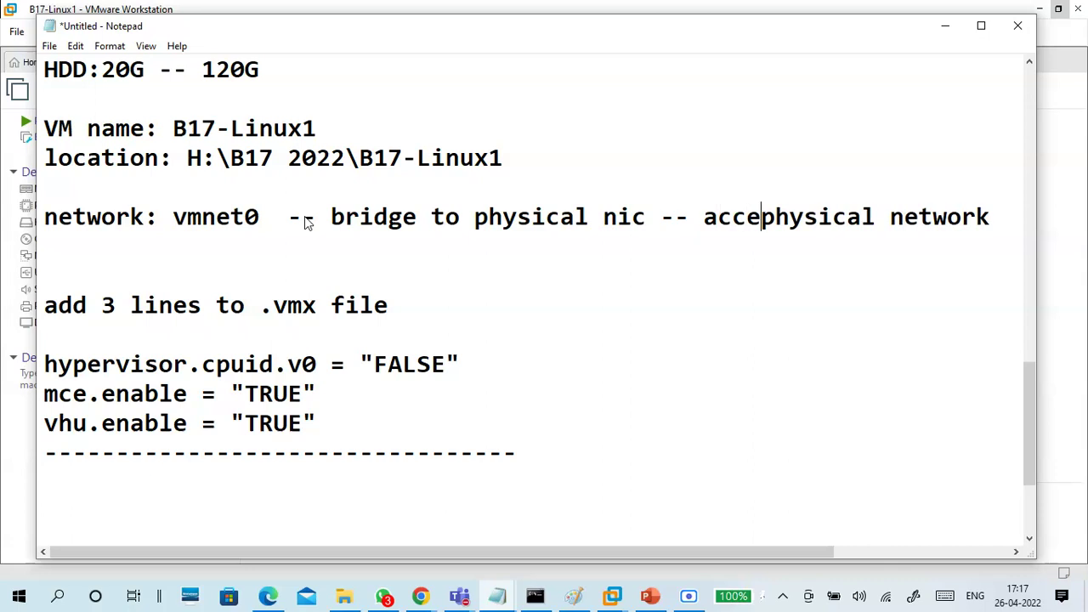
{"action": "key", "text": "Right"}
{"action": "key", "text": "Right"}
{"action": "key", "text": "Right"}
{"action": "key", "text": "Right"}
{"action": "key", "text": "Right"}
{"action": "key", "text": "Right"}
{"action": "key", "text": "Right"}
{"action": "key", "text": "Right"}
{"action": "key", "text": "Right"}
{"action": "key", "text": "Right"}
{"action": "key", "text": "Right"}
{"action": "key", "text": "Right"}
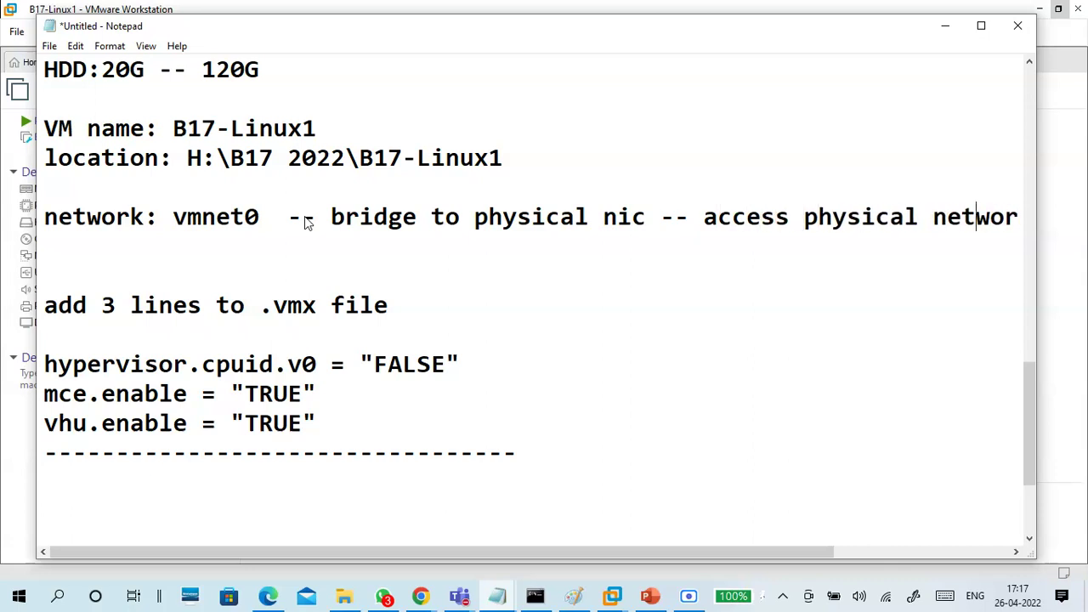
{"action": "key", "text": "Right"}
{"action": "key", "text": "Right"}
{"action": "type", "text": ", physical machine"}
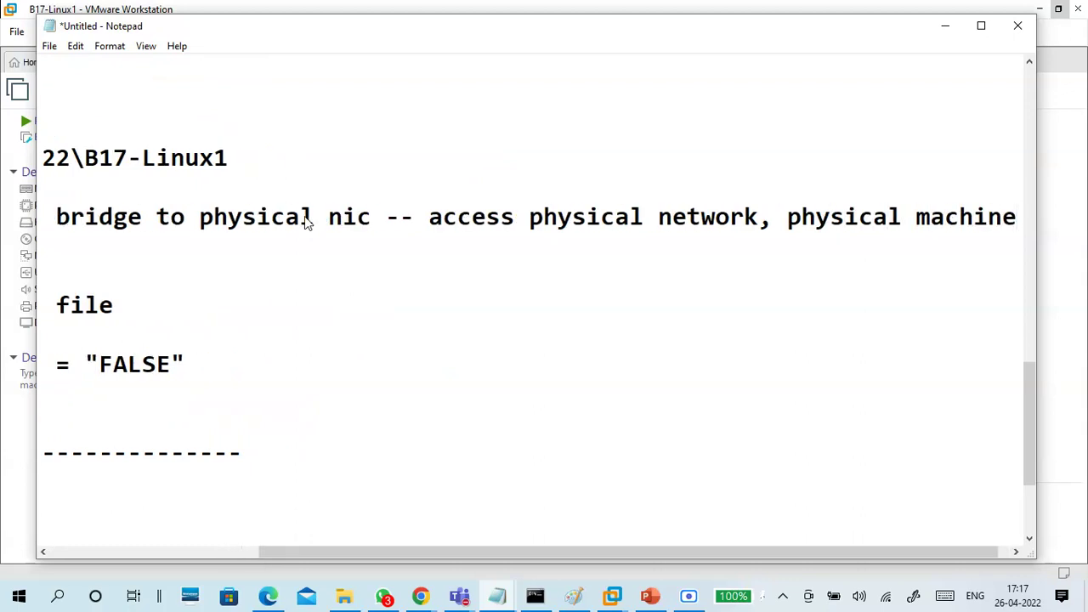
{"action": "type", "text": ","}
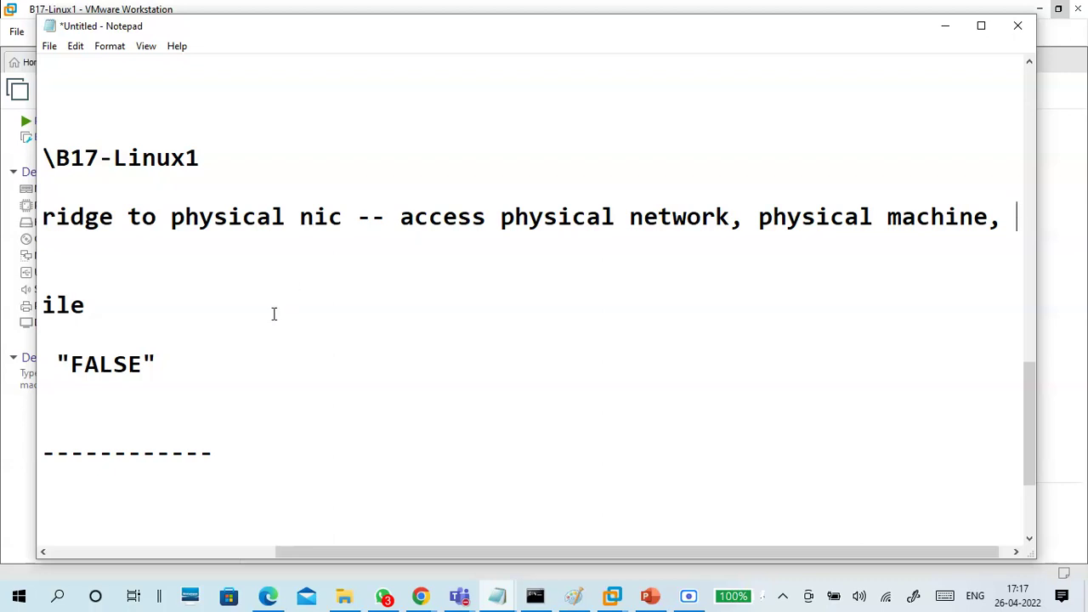
{"action": "double_click", "coordinate": [735, 216]}
{"action": "left_click", "coordinate": [736, 218]}
{"action": "type", "text": "/internet"}
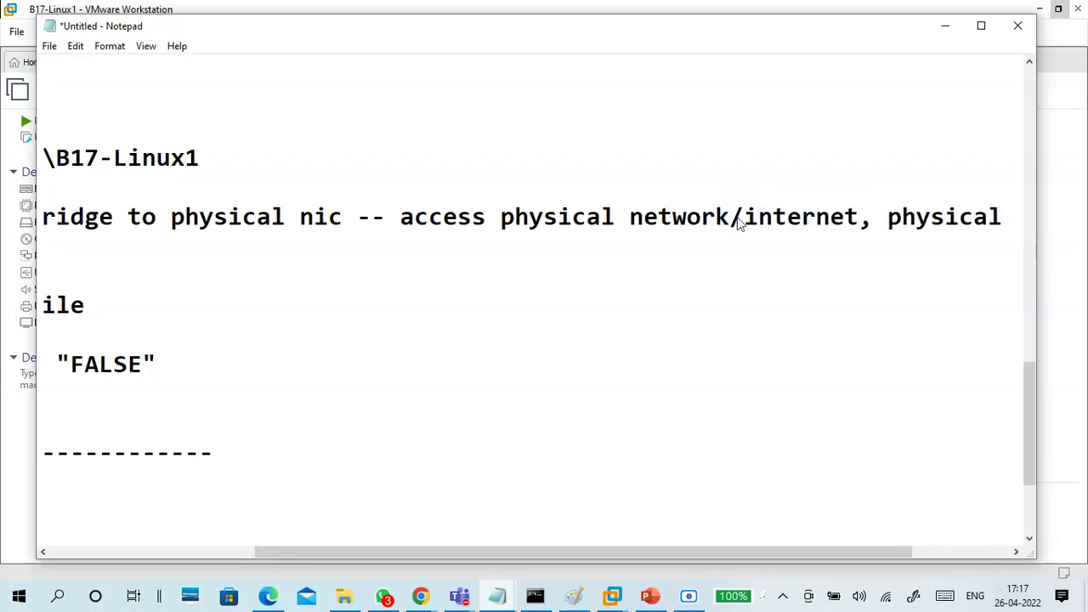
{"action": "left_click_drag", "start_coordinate": [426, 550], "coordinate": [203, 551]}
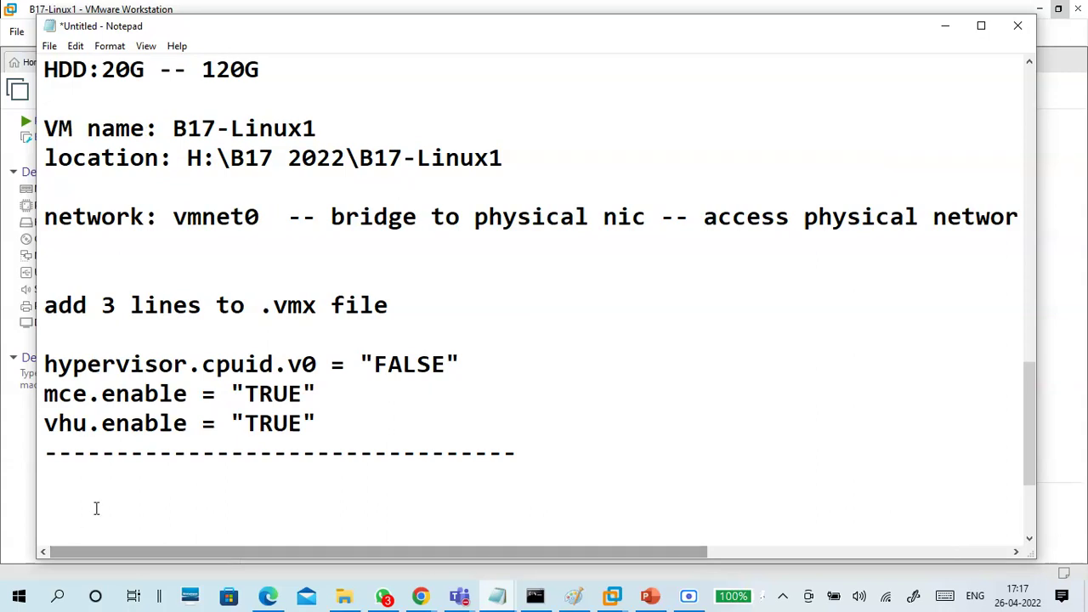
{"action": "scroll", "coordinate": [87, 522], "scroll_direction": "down", "scroll_amount": 2}
{"action": "left_click", "coordinate": [110, 308]}
Add a 'VMNet0 setting' heading followed by the line 'RUN - NCPA.CPL'
{"action": "type", "text": "VMnet0 setting"}
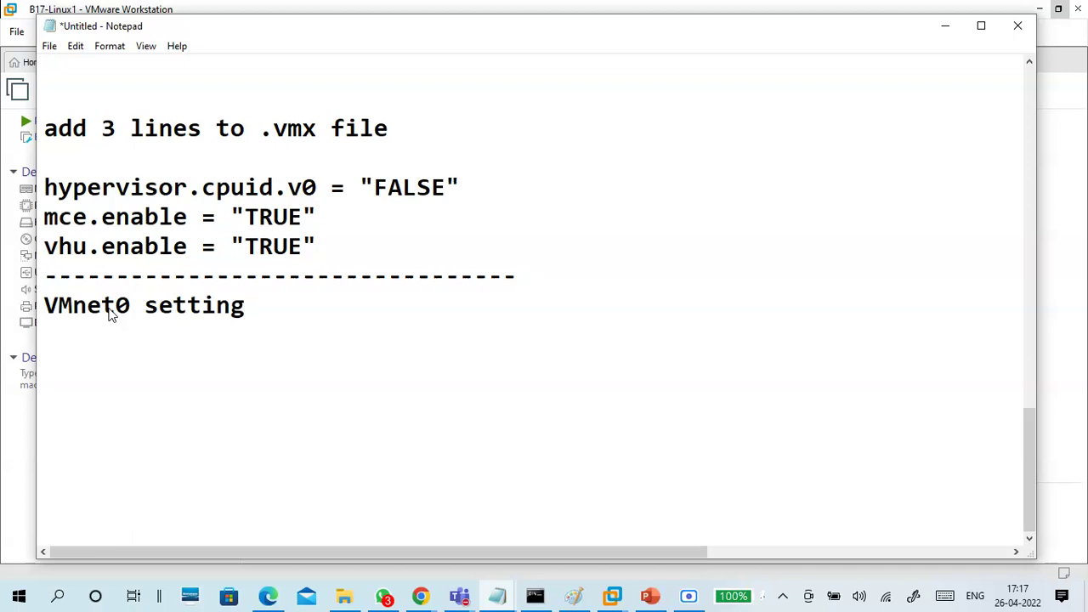
{"action": "key", "text": "Return"}
{"action": "key", "text": "Return"}
{"action": "key", "text": "Return"}
{"action": "key", "text": "Return"}
{"action": "key", "text": "Return"}
{"action": "key", "text": "Return"}
{"action": "key", "text": "Return"}
{"action": "key", "text": "Return"}
{"action": "key", "text": "Return"}
{"action": "key", "text": "Return"}
{"action": "key", "text": "Return"}
{"action": "key", "text": "Return"}
{"action": "key", "text": "Return"}
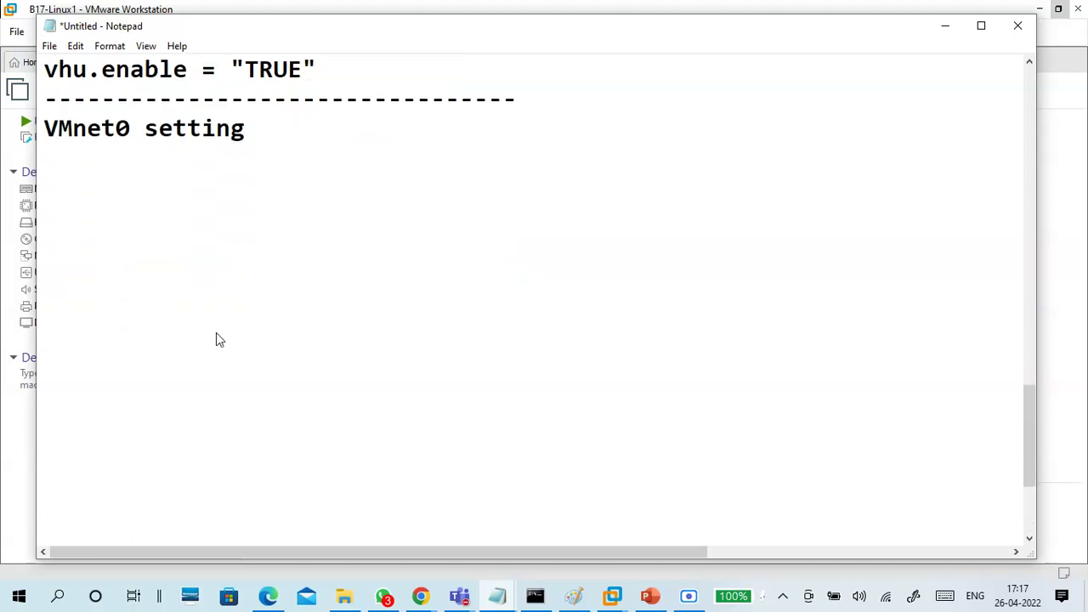
{"action": "left_click", "coordinate": [87, 128]}
{"action": "key", "text": "BackSpace"}
{"action": "type", "text": "N"}
{"action": "left_click", "coordinate": [143, 170]}
{"action": "key", "text": "Return"}
{"action": "type", "text": "RUN - "}
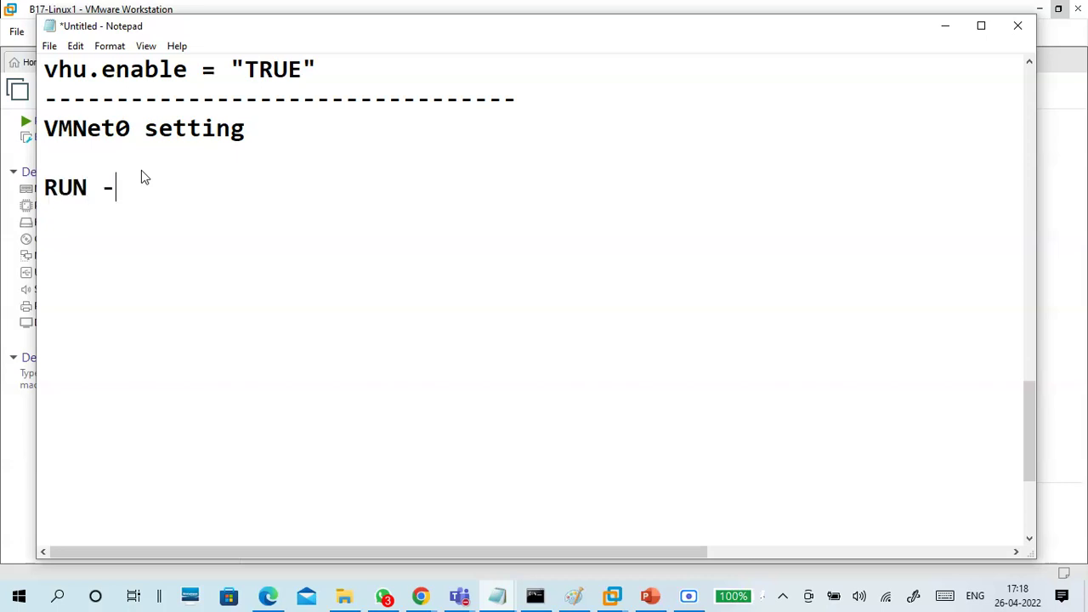
{"action": "type", "text": "NCPA.CPL"}
{"action": "key", "text": "Return"}
{"action": "key", "text": "Return"}
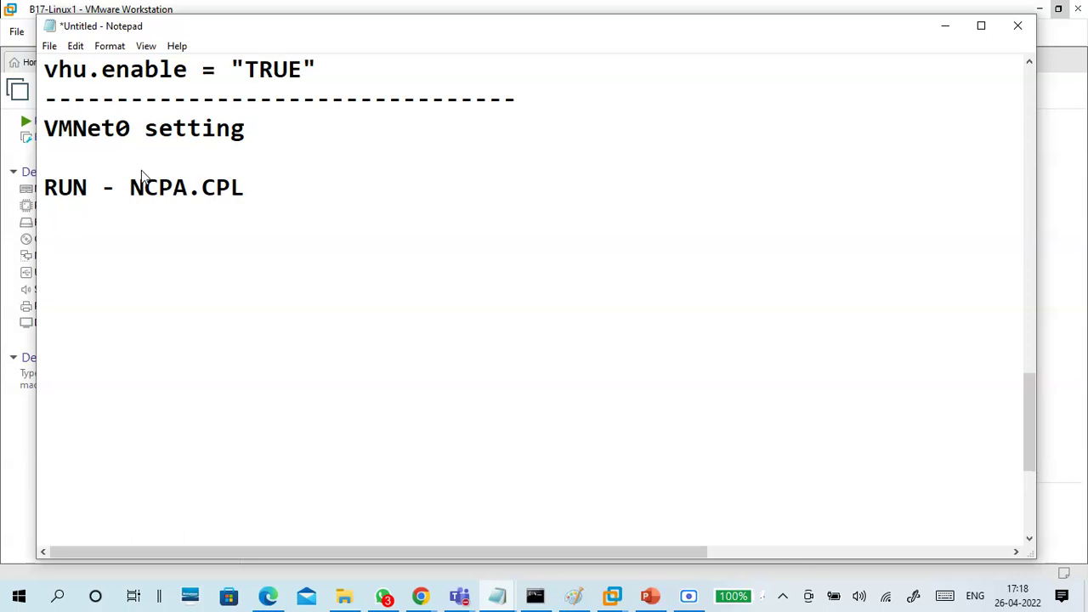
Add the line 'find NW adaptor - which connected to internet/physical network'
{"action": "type", "text": "fin "}
{"action": "type", "text": "d "}
{"action": "type", "text": "NIC"}
{"action": "key", "text": "BackSpace"}
{"action": "key", "text": "BackSpace"}
{"action": "key", "text": "BackSpace"}
{"action": "key", "text": "BackSpace"}
{"action": "type", "text": "NW adaptor - "}
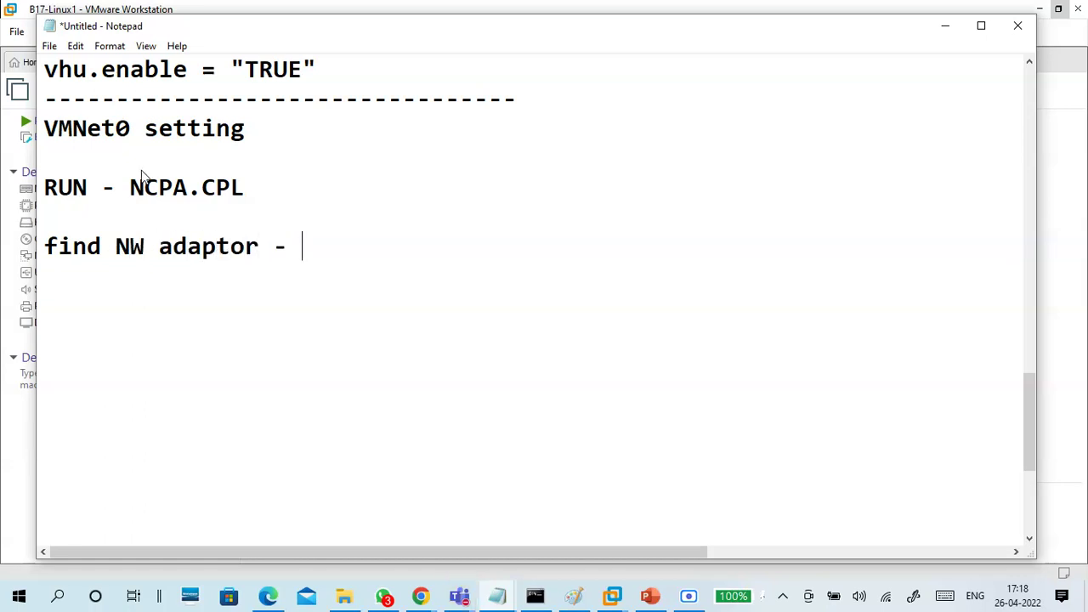
{"action": "type", "text": "which connected to internet/physical network"}
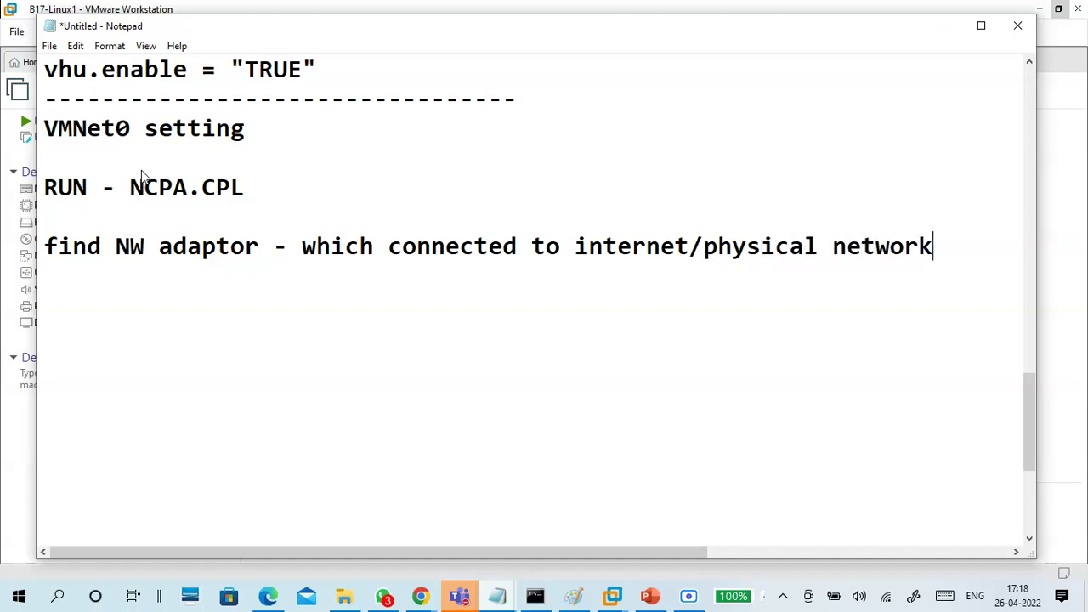
{"action": "left_click", "coordinate": [459, 595]}
{"action": "left_click", "coordinate": [496, 541]}
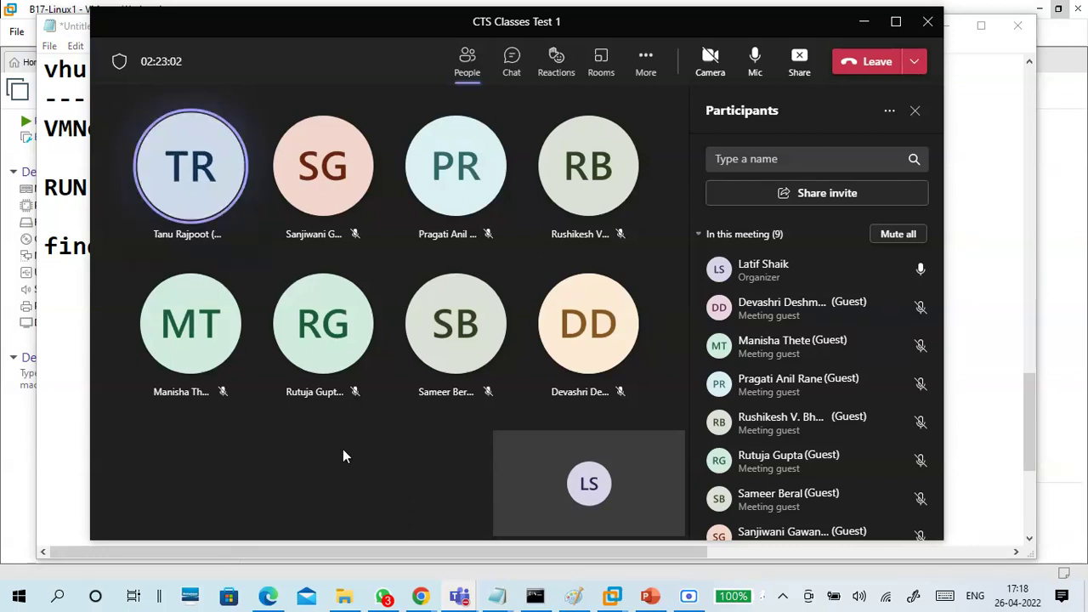
Look over the CTS Classes Test 1 meeting chat, then minimize the Teams meeting window
{"action": "left_click", "coordinate": [508, 58]}
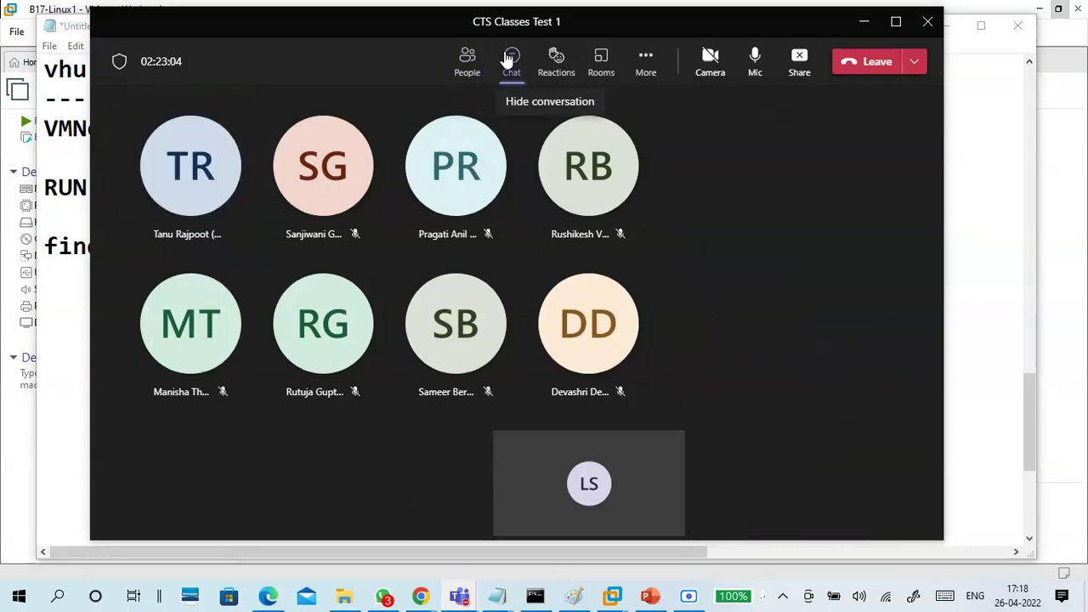
{"action": "scroll", "coordinate": [819, 310], "scroll_direction": "up", "scroll_amount": 5}
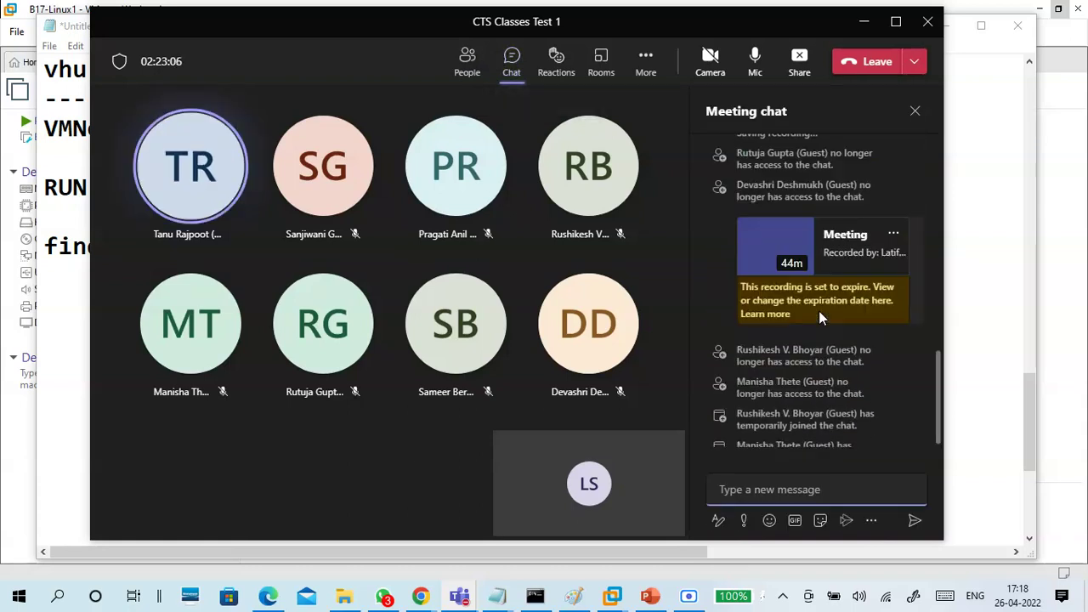
{"action": "scroll", "coordinate": [818, 310], "scroll_direction": "down", "scroll_amount": 5}
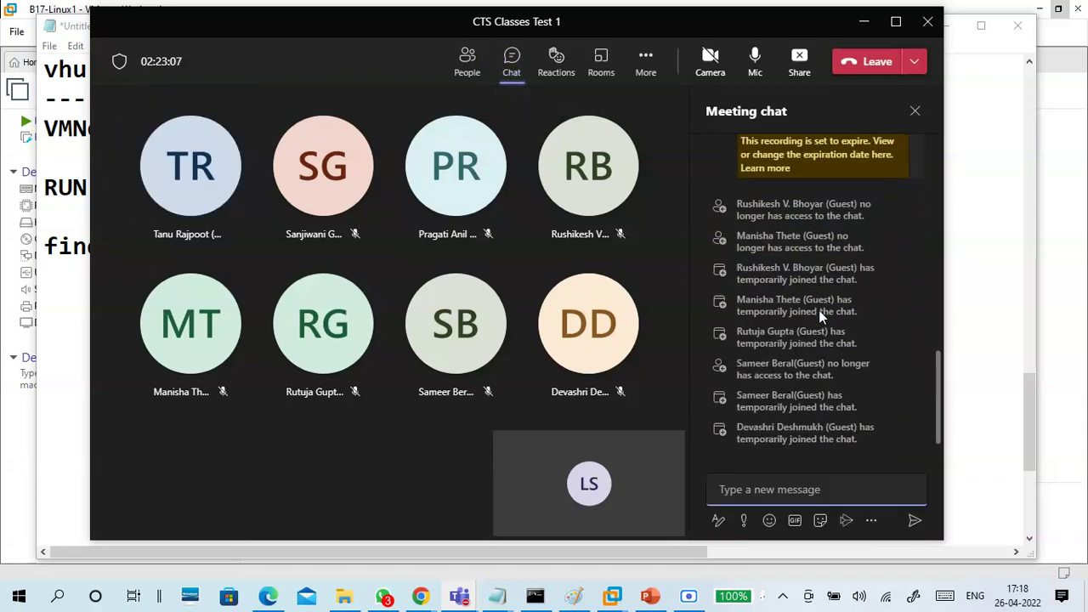
{"action": "left_click", "coordinate": [862, 21]}
{"action": "left_click", "coordinate": [500, 309]}
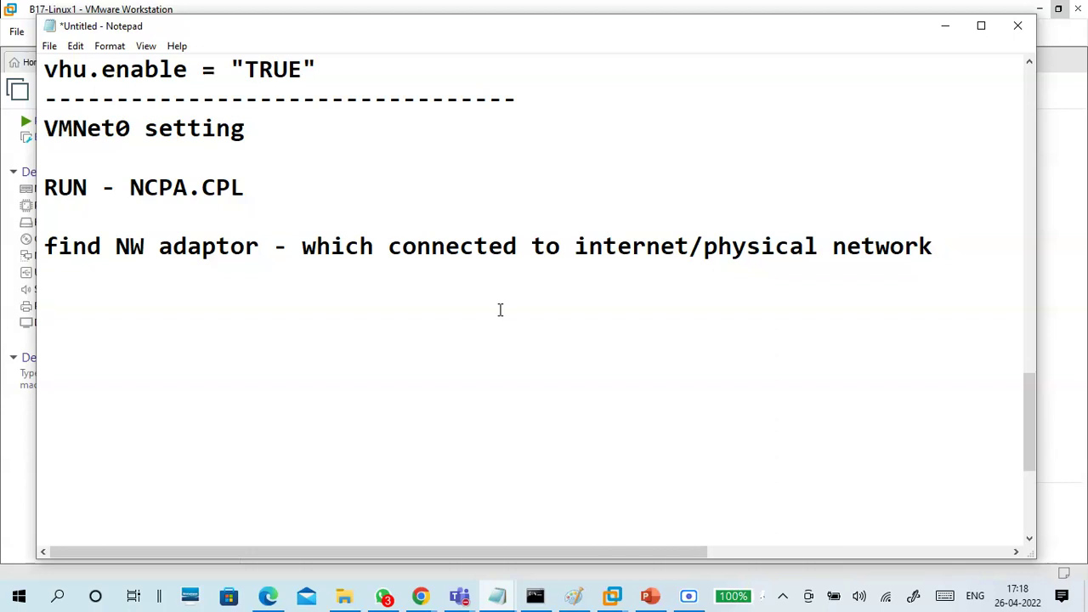
Add a 'Wi-FI - Destription' line below the find NW adaptor note and bring up Run
{"action": "left_click_drag", "start_coordinate": [302, 246], "coordinate": [939, 248]}
{"action": "left_click", "coordinate": [950, 247]}
{"action": "key", "text": "Return"}
{"action": "key", "text": "Return"}
{"action": "key", "text": "BackSpace"}
{"action": "type", "text": "WiFI"}
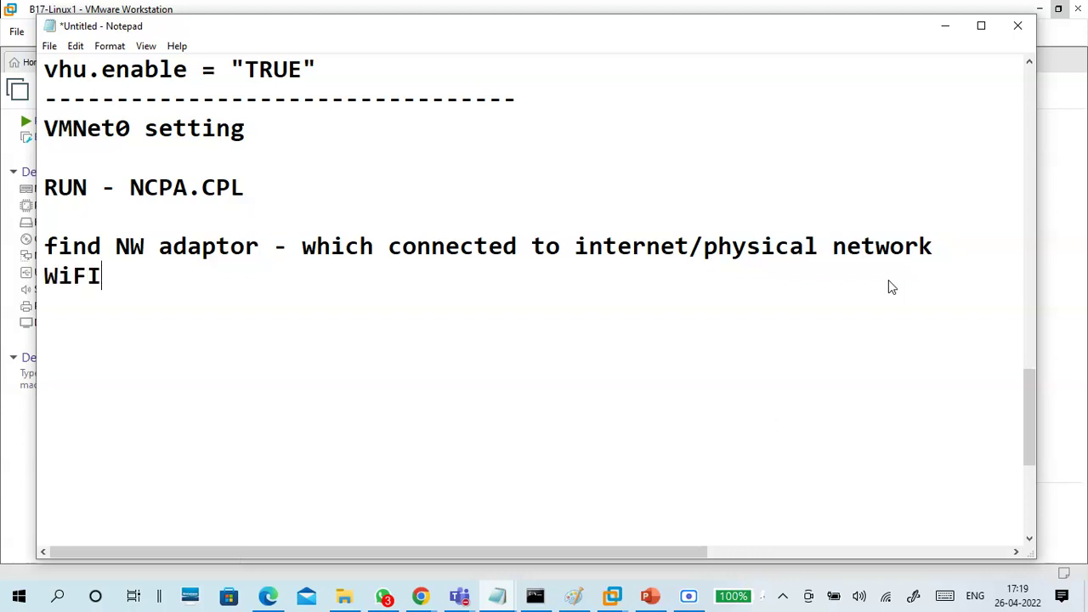
{"action": "type", "text": "-"}
{"action": "left_click", "coordinate": [167, 284]}
{"action": "type", "text": "- "}
{"action": "type", "text": "nic"}
{"action": "key", "text": "BackSpace"}
{"action": "key", "text": "BackSpace"}
{"action": "key", "text": "BackSpace"}
{"action": "type", "text": "Destription"}
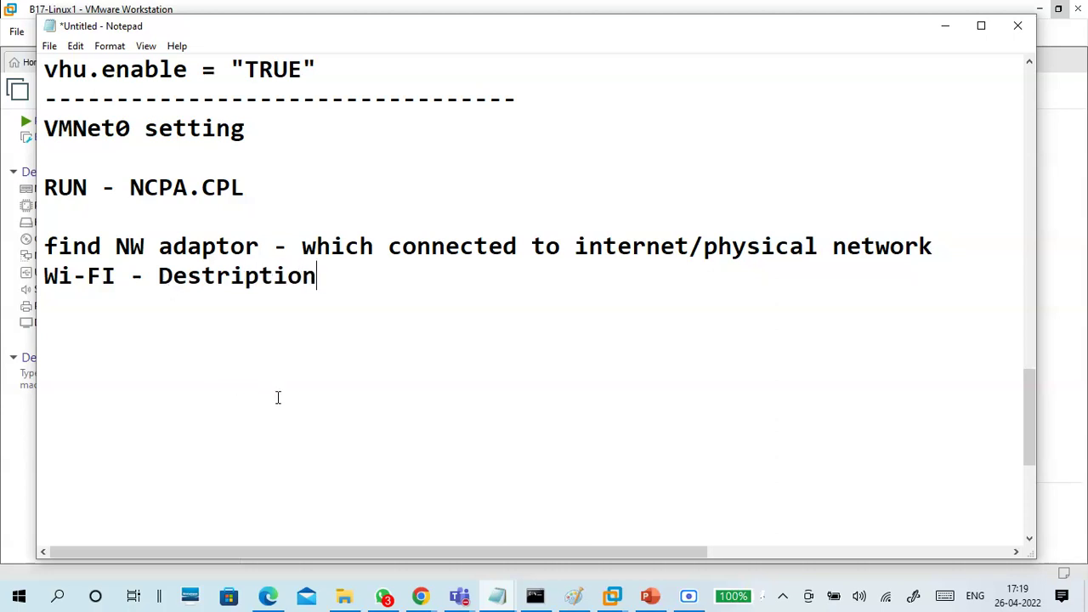
{"action": "key", "text": "super+r"}
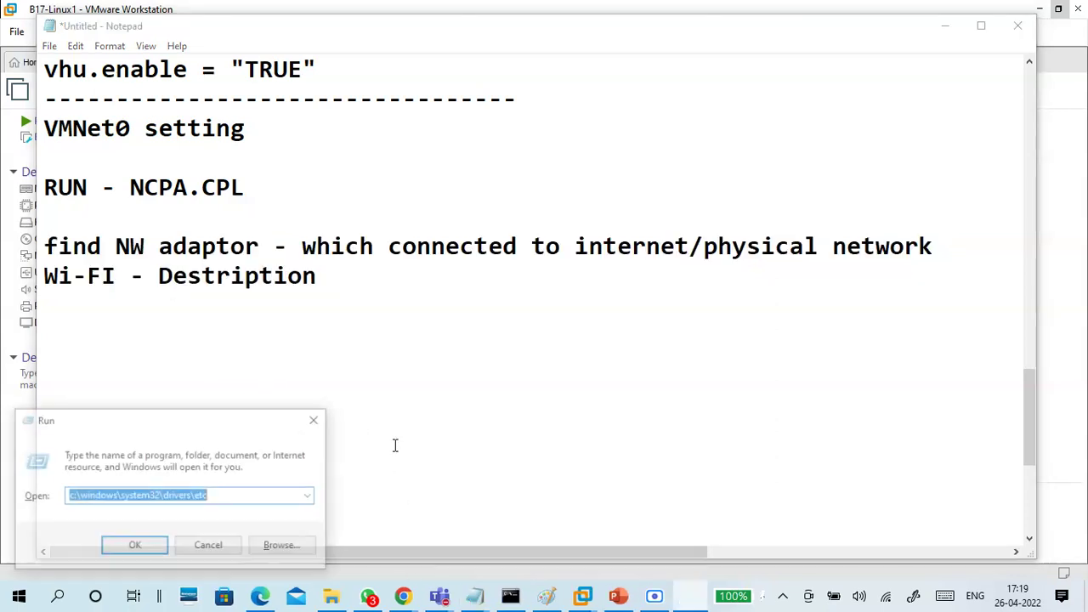
Run ncpa.cpl and pick out the Wi-Fi connection among the network adapters
{"action": "type", "text": "ncpa"}
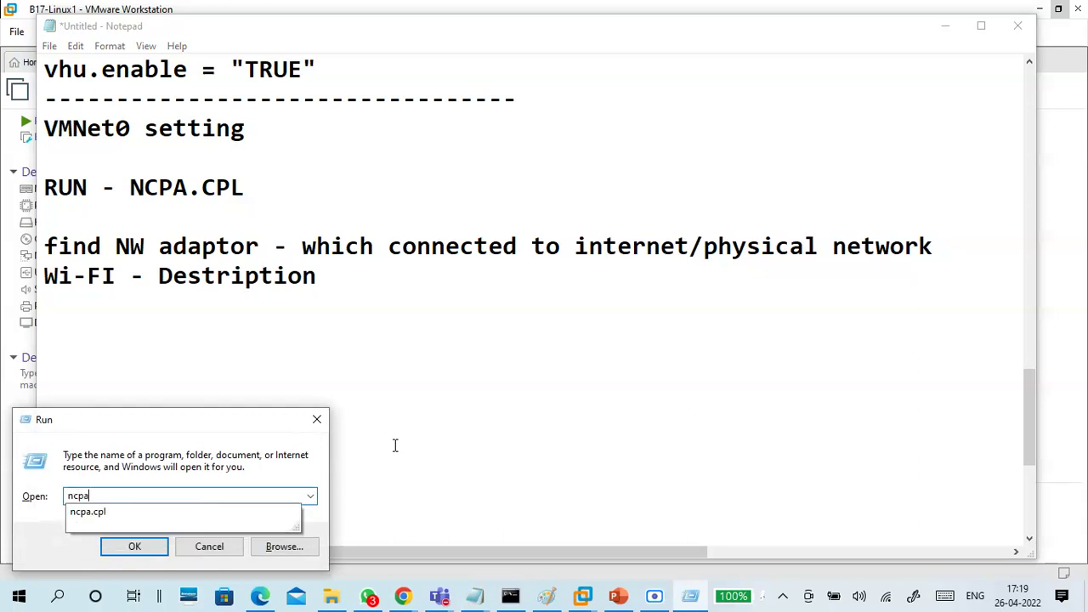
{"action": "type", "text": ".cpl"}
{"action": "key", "text": "Return"}
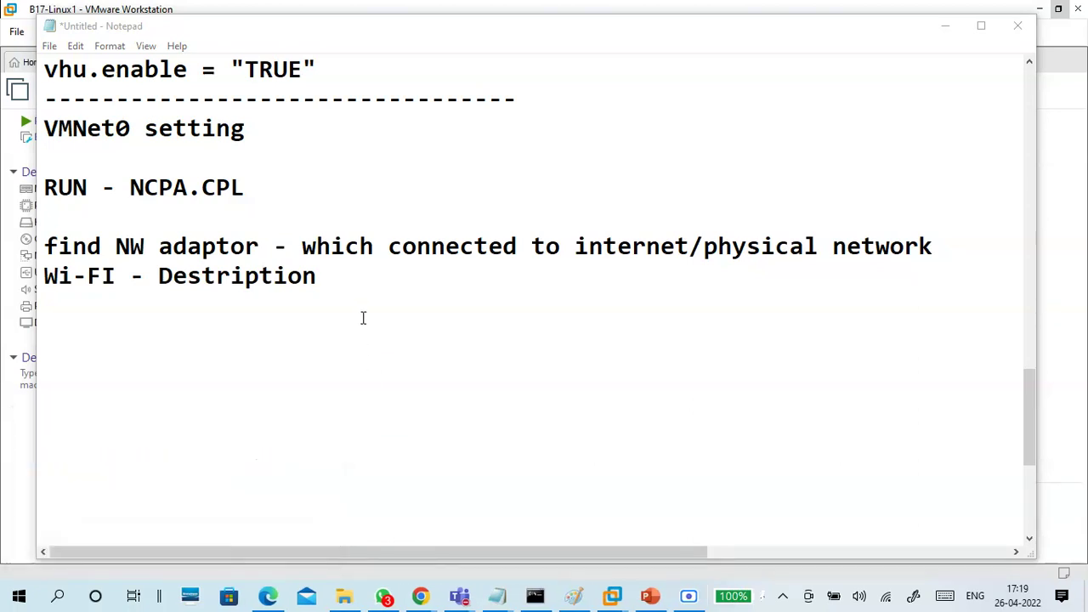
{"action": "left_click_drag", "start_coordinate": [204, 177], "coordinate": [245, 180]}
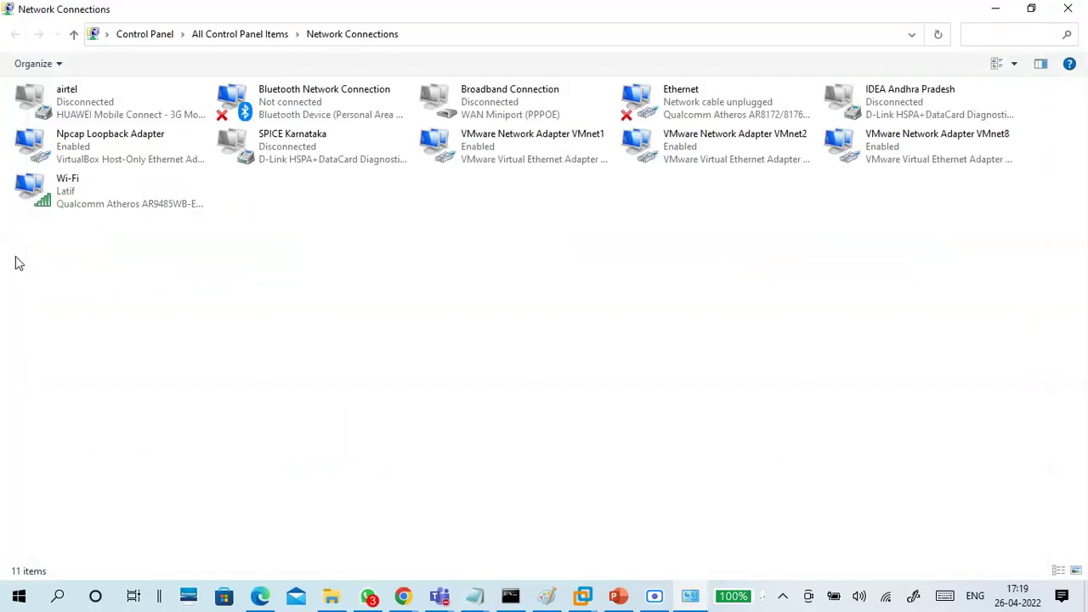
{"action": "left_click", "coordinate": [75, 192]}
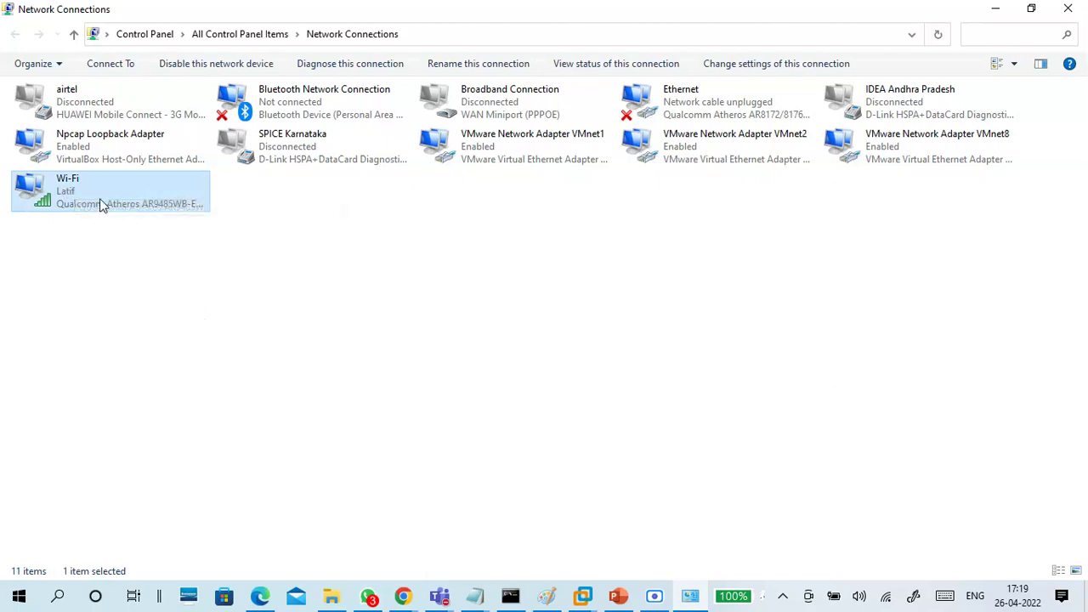
{"action": "left_click", "coordinate": [668, 111]}
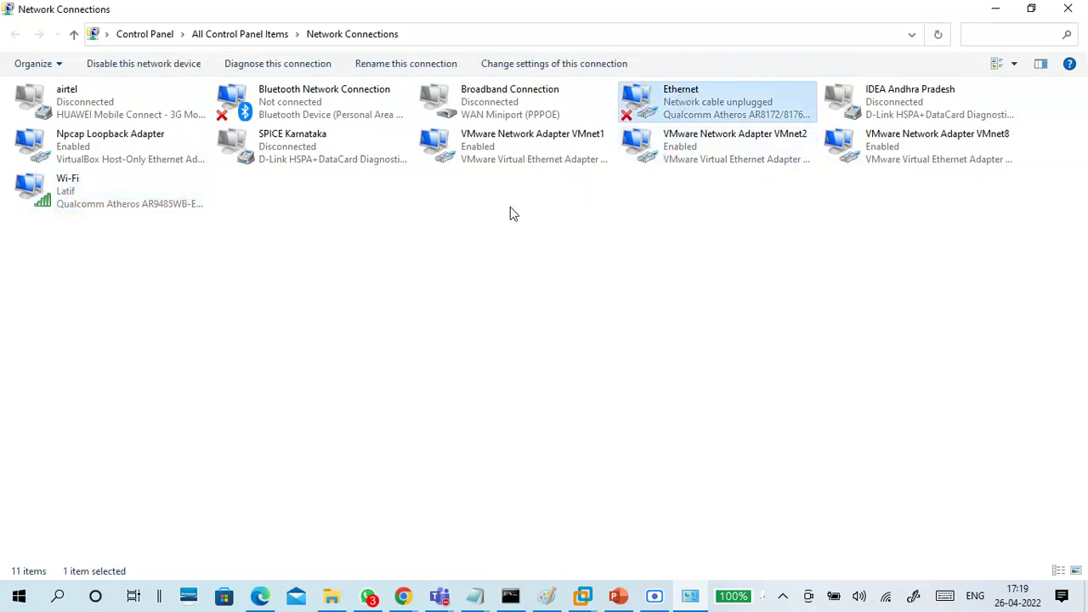
{"action": "left_click", "coordinate": [348, 111]}
{"action": "left_click", "coordinate": [516, 152]}
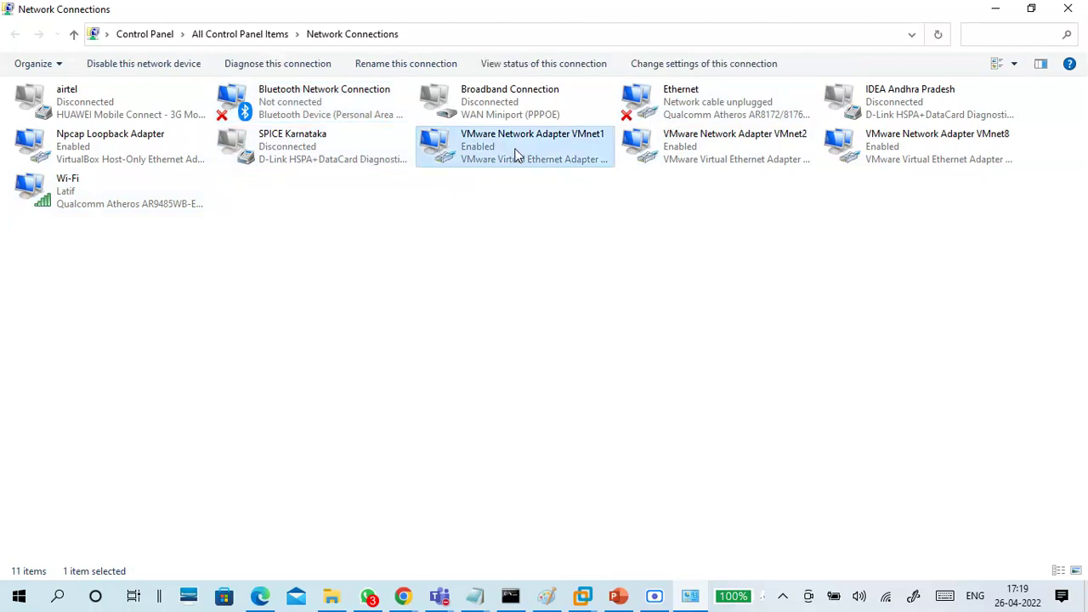
{"action": "left_click", "coordinate": [38, 207]}
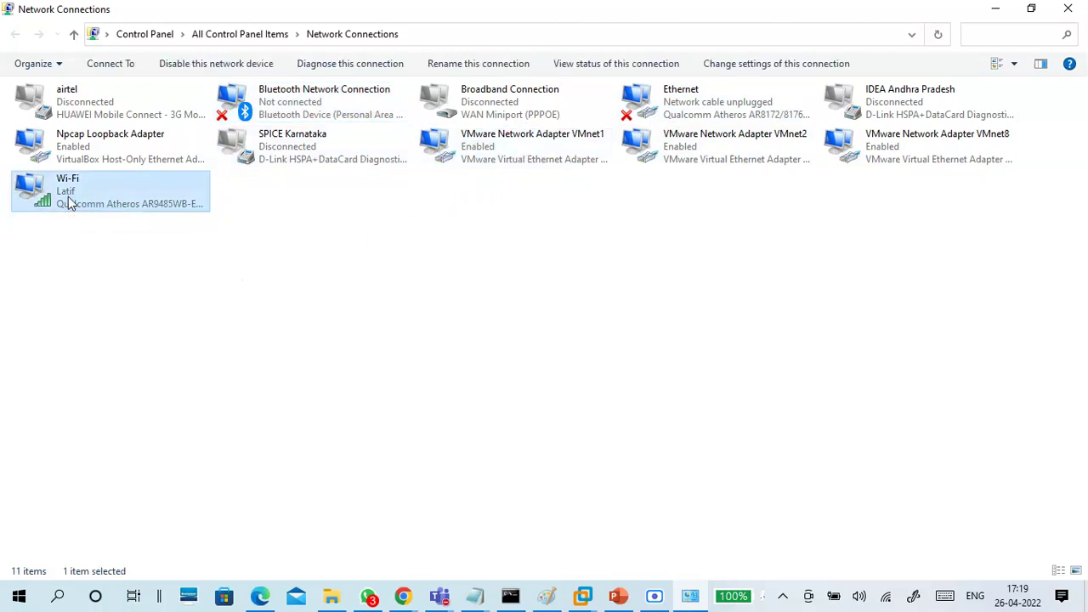
Read the Wi-Fi adapter's Description, Qualcomm Atheros AR9485WB-EG, then close the dialogs and minimize Network Connections
{"action": "double_click", "coordinate": [70, 204]}
{"action": "left_click", "coordinate": [453, 316]}
{"action": "left_click", "coordinate": [554, 242]}
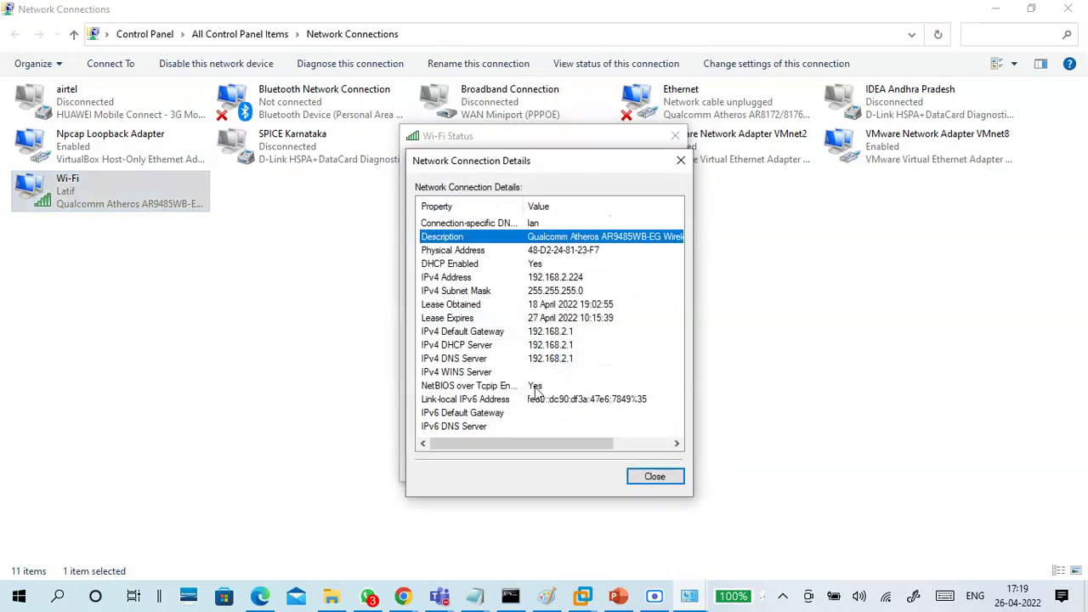
{"action": "left_click_drag", "start_coordinate": [521, 443], "coordinate": [589, 445]}
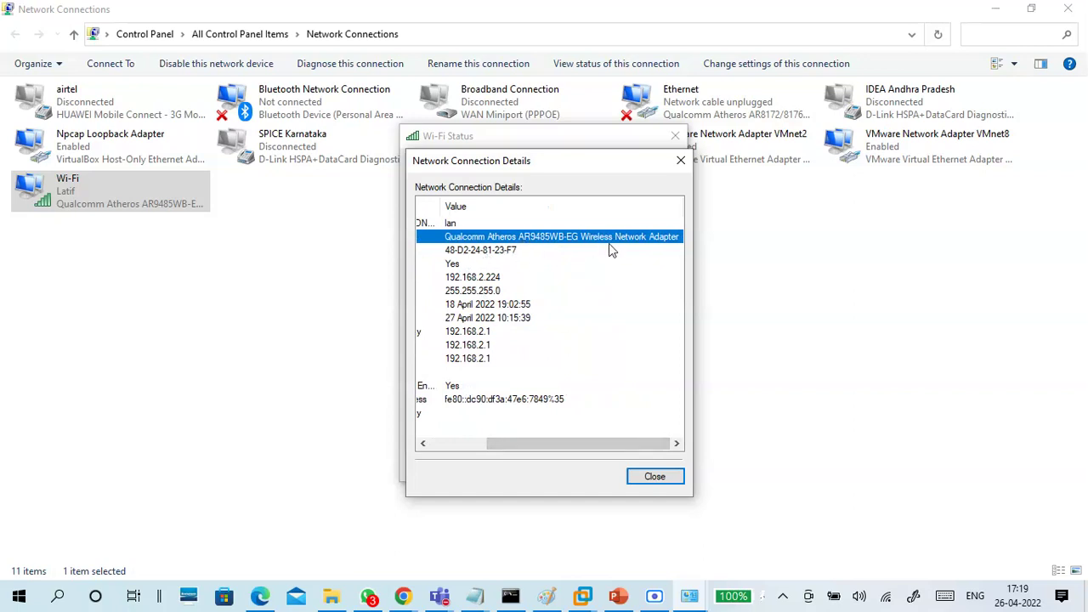
{"action": "left_click", "coordinate": [655, 478]}
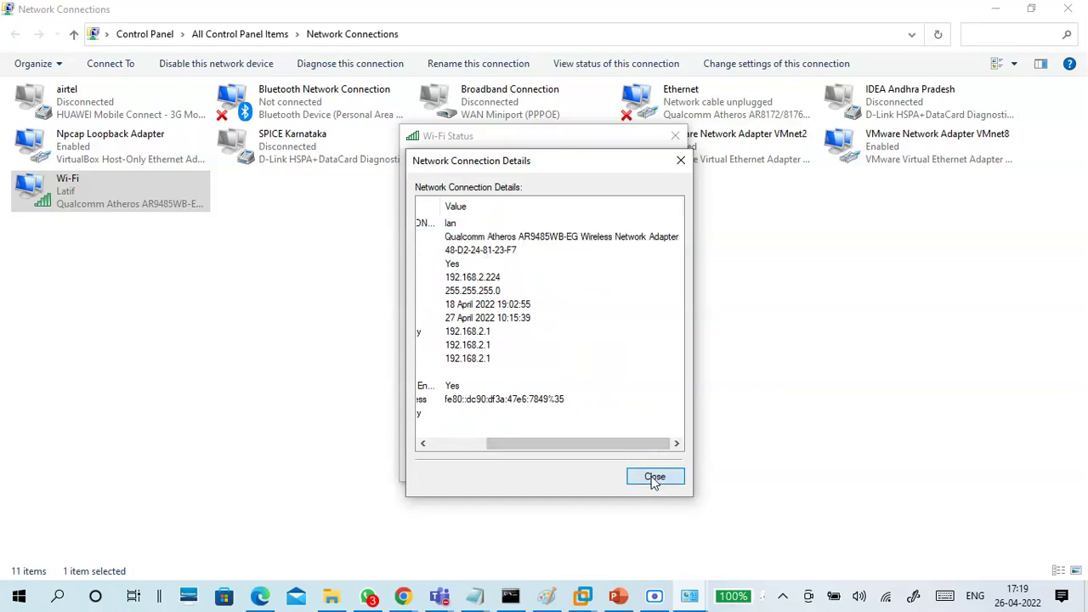
{"action": "left_click", "coordinate": [651, 465]}
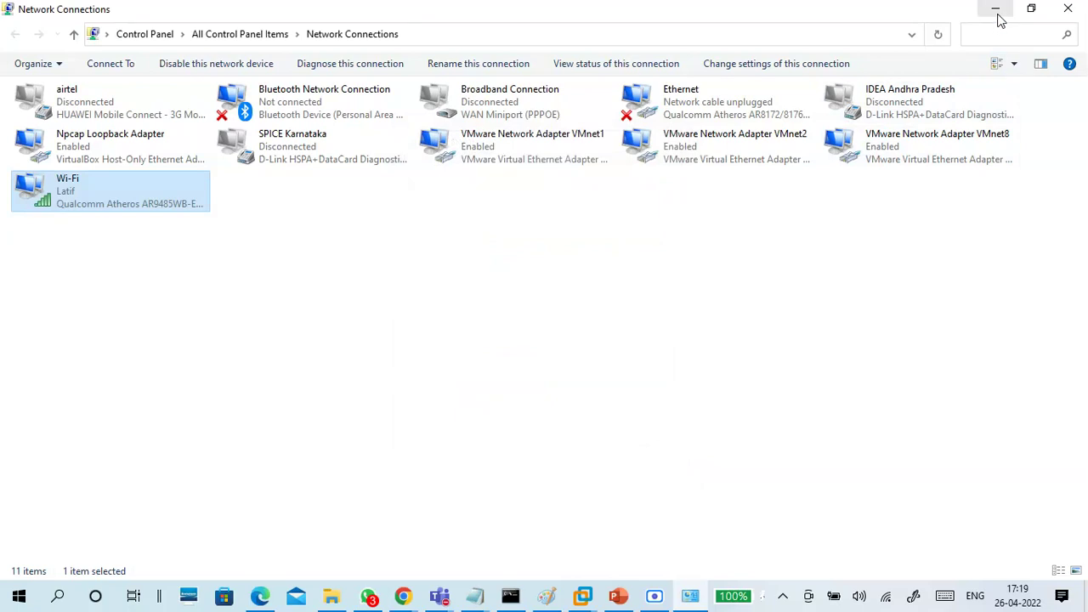
{"action": "left_click", "coordinate": [999, 14]}
{"action": "left_click", "coordinate": [352, 286]}
Record the Wi-Fi description as ':Qualcomm Atheros AR--- Wireless network Adaptor'
{"action": "type", "text": ":Qu"}
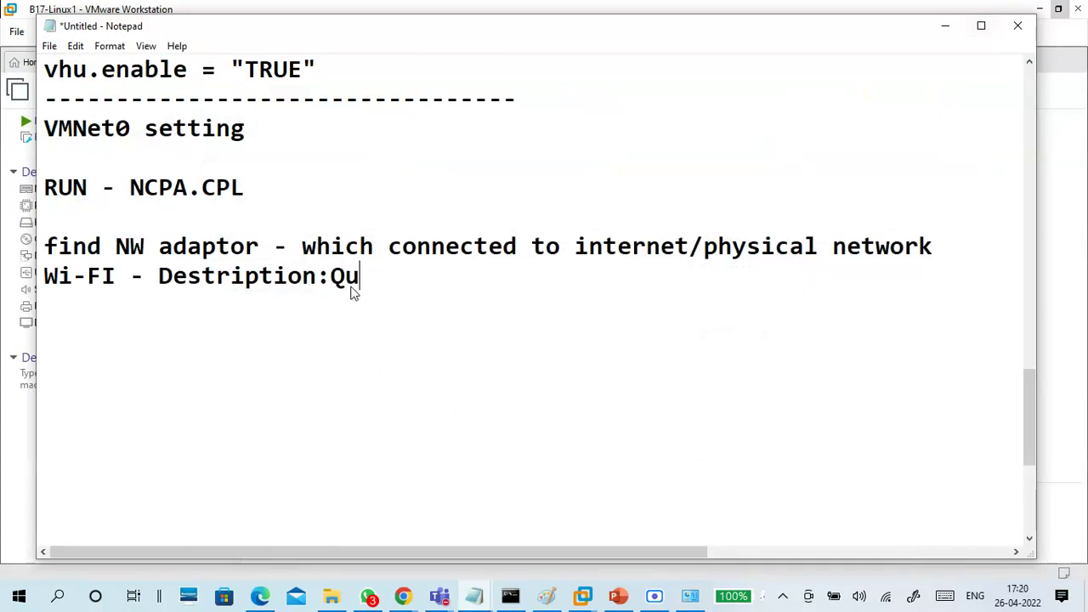
{"action": "type", "text": "alcomm"}
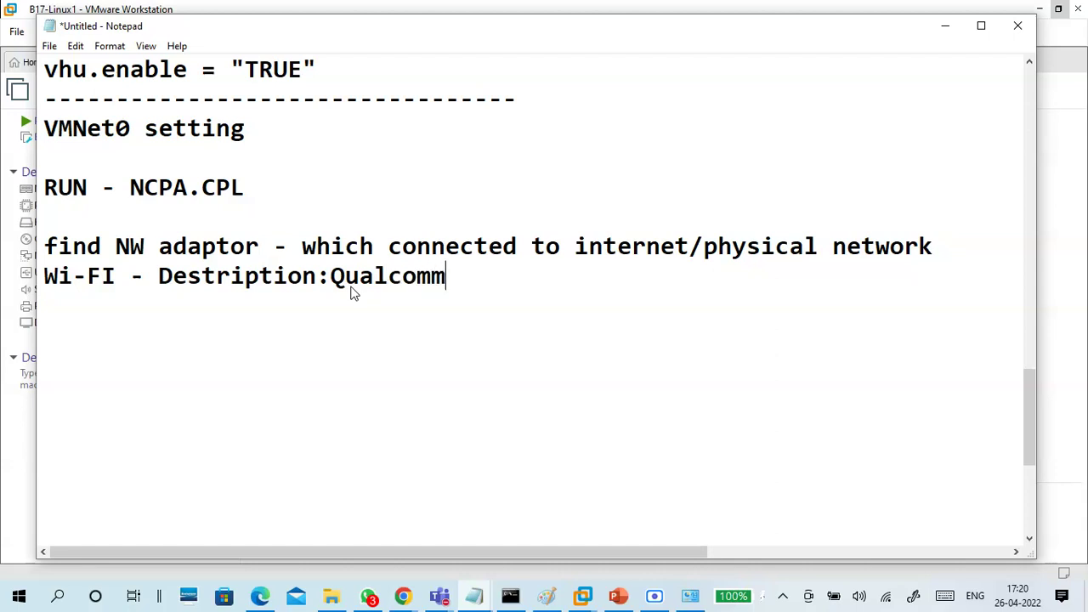
{"action": "type", "text": " Ather"}
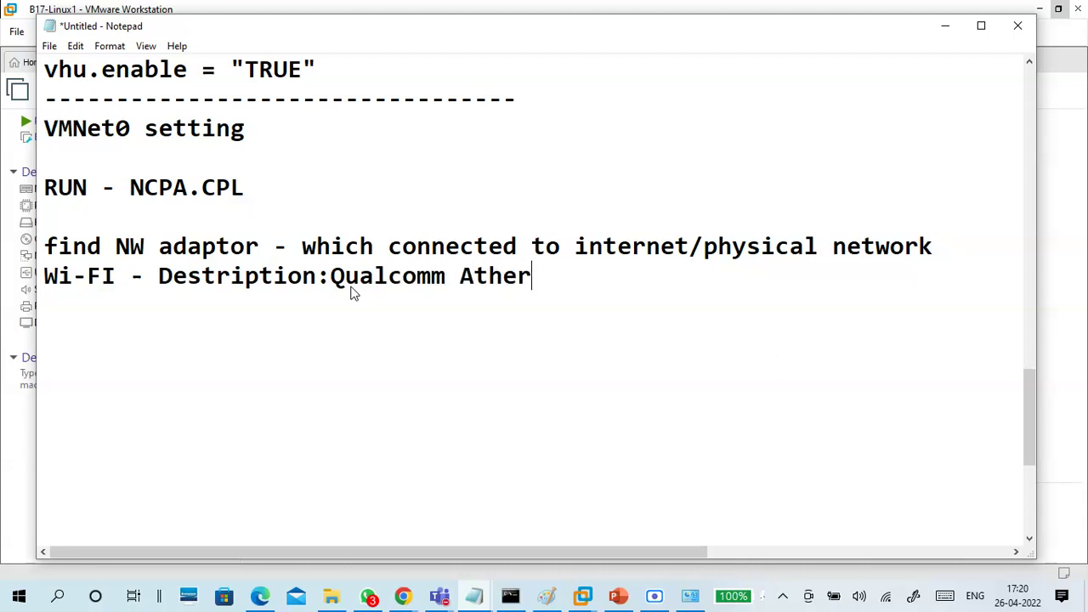
{"action": "type", "text": "os -AR--- Wireless network Adaptor"}
{"action": "key", "text": "Return"}
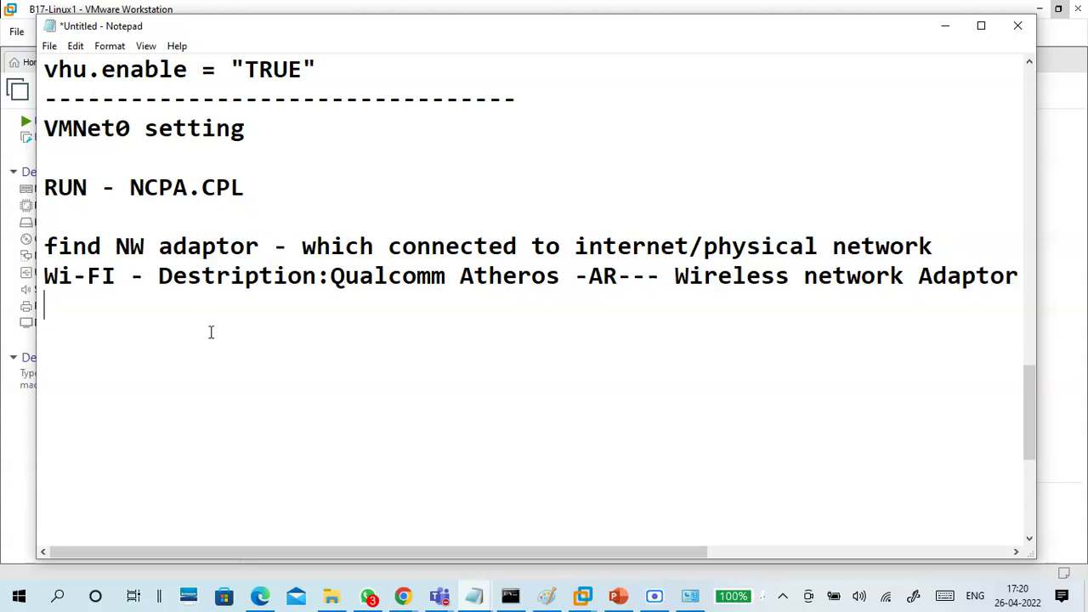
Add the path 'VMware Workstation - Edit - Virtual Network Editor-' to the notes
{"action": "key", "text": "Return"}
{"action": "type", "text": "VMware W"}
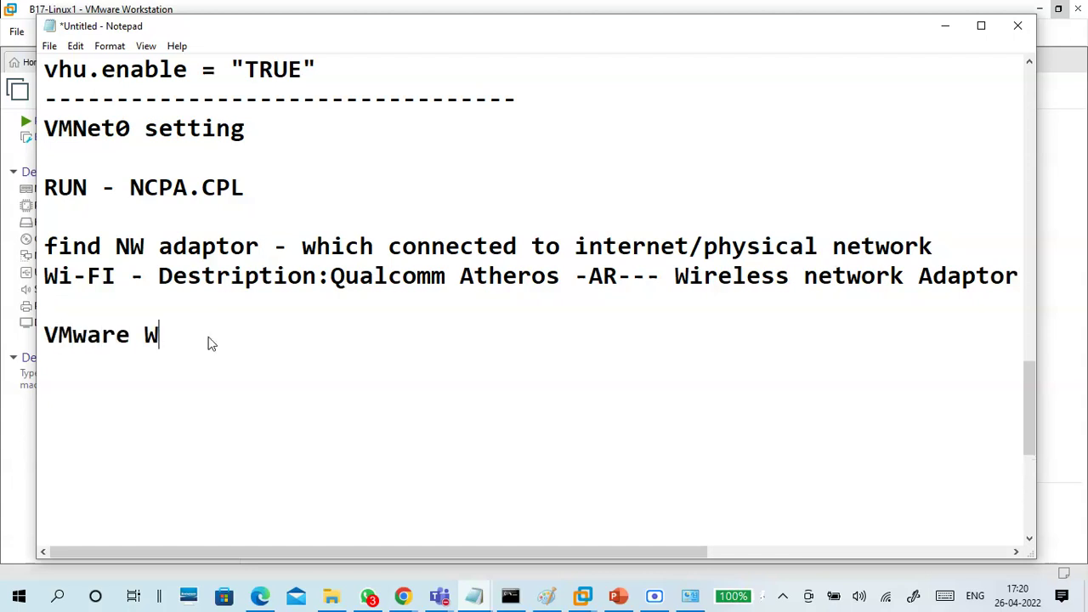
{"action": "type", "text": "orkstation - "}
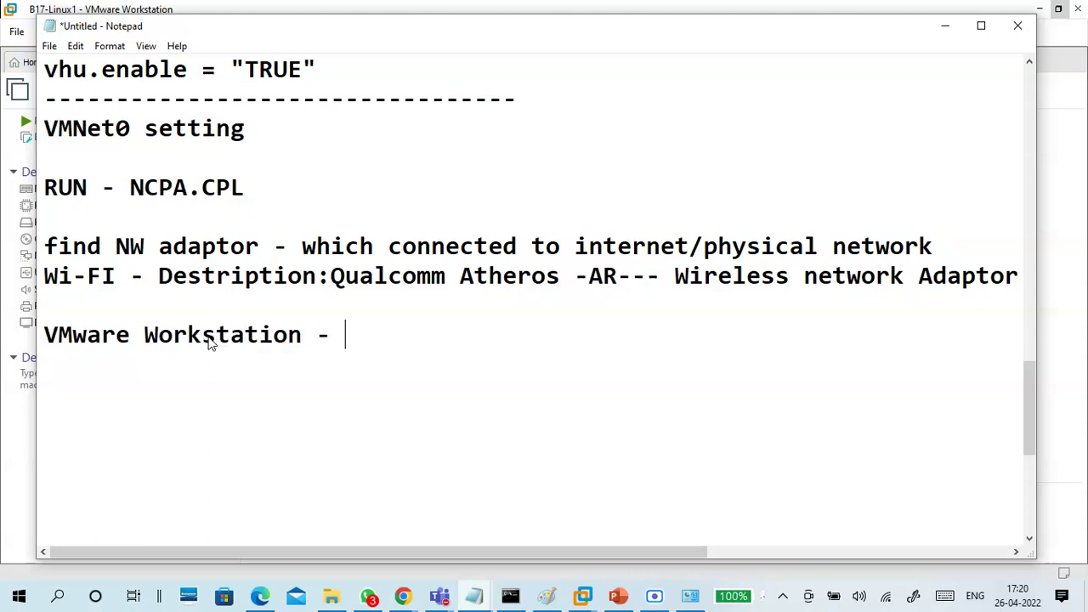
{"action": "type", "text": "Edit"}
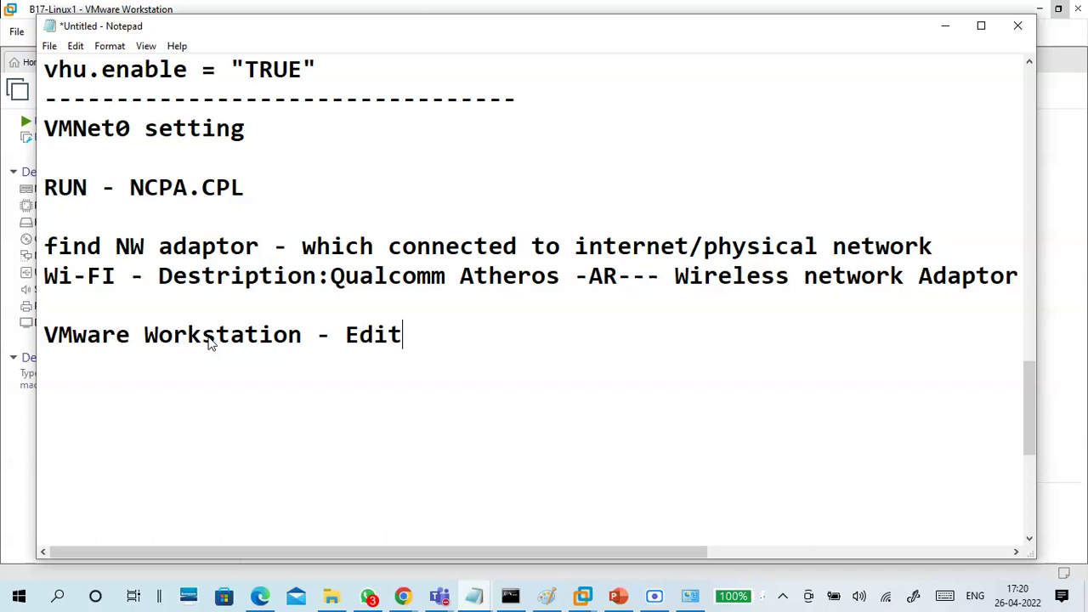
{"action": "type", "text": " - Virtual "}
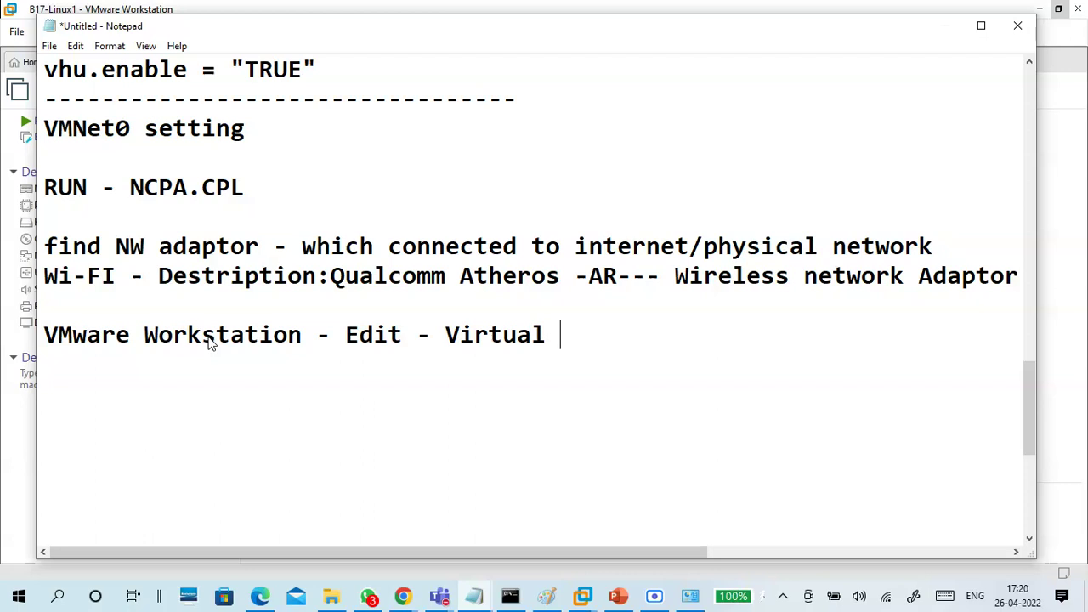
{"action": "type", "text": "Neto"}
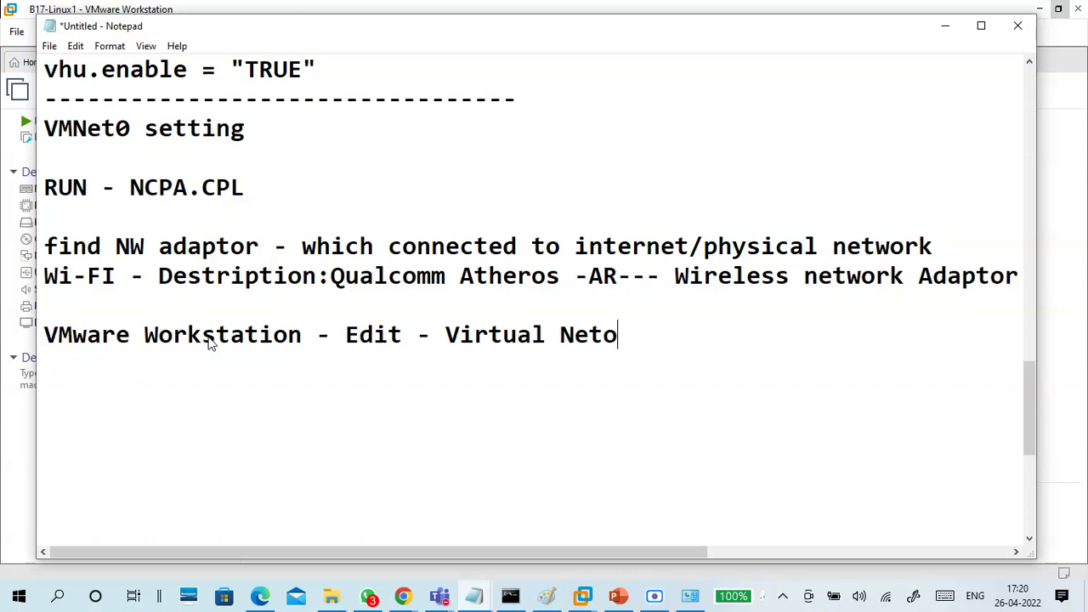
{"action": "type", "text": "=work"}
{"action": "key", "text": "BackSpace"}
{"action": "key", "text": "BackSpace"}
{"action": "key", "text": "BackSpace"}
{"action": "key", "text": "BackSpace"}
{"action": "key", "text": "BackSpace"}
{"action": "key", "text": "BackSpace"}
{"action": "key", "text": "BackSpace"}
{"action": "type", "text": "work Editor"}
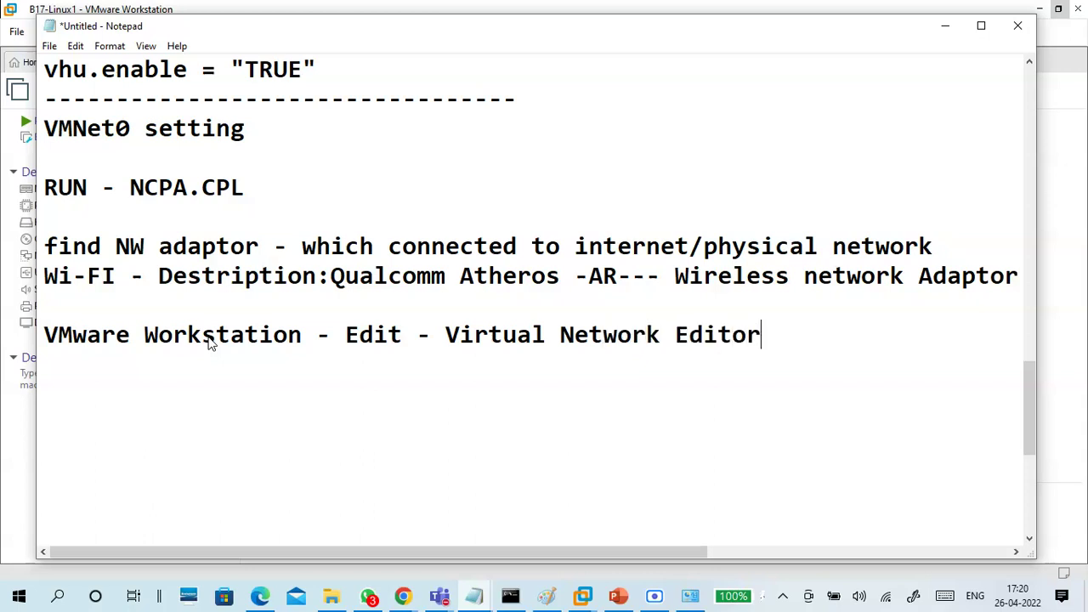
{"action": "key", "text": "Return"}
{"action": "key", "text": "BackSpace"}
{"action": "type", "text": "-"}
{"action": "left_click", "coordinate": [945, 26]}
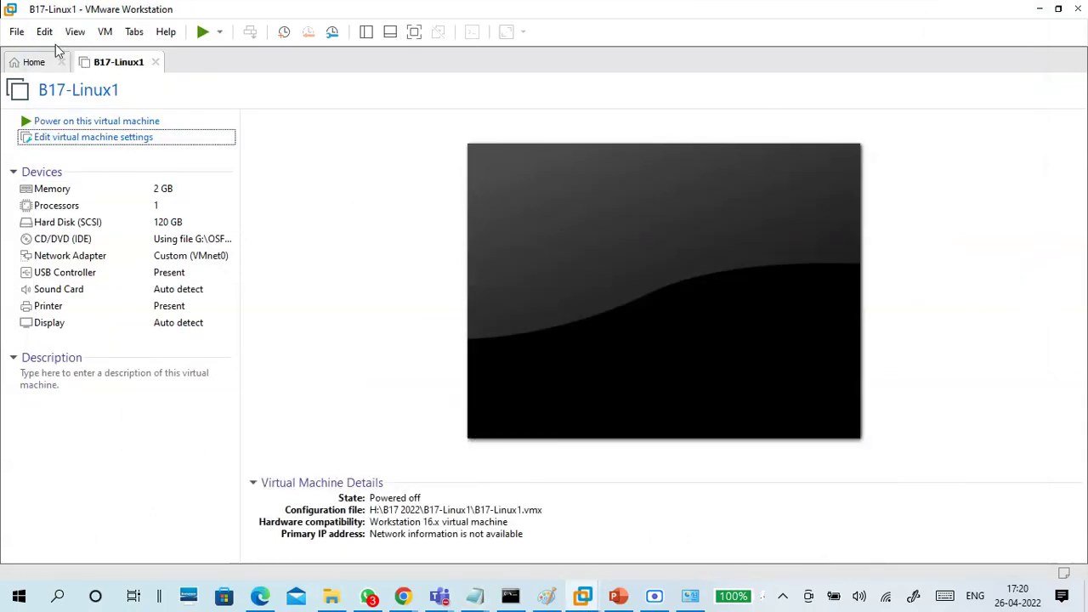
Open the Virtual Network Editor and unlock its settings with administrator rights
{"action": "left_click", "coordinate": [45, 32]}
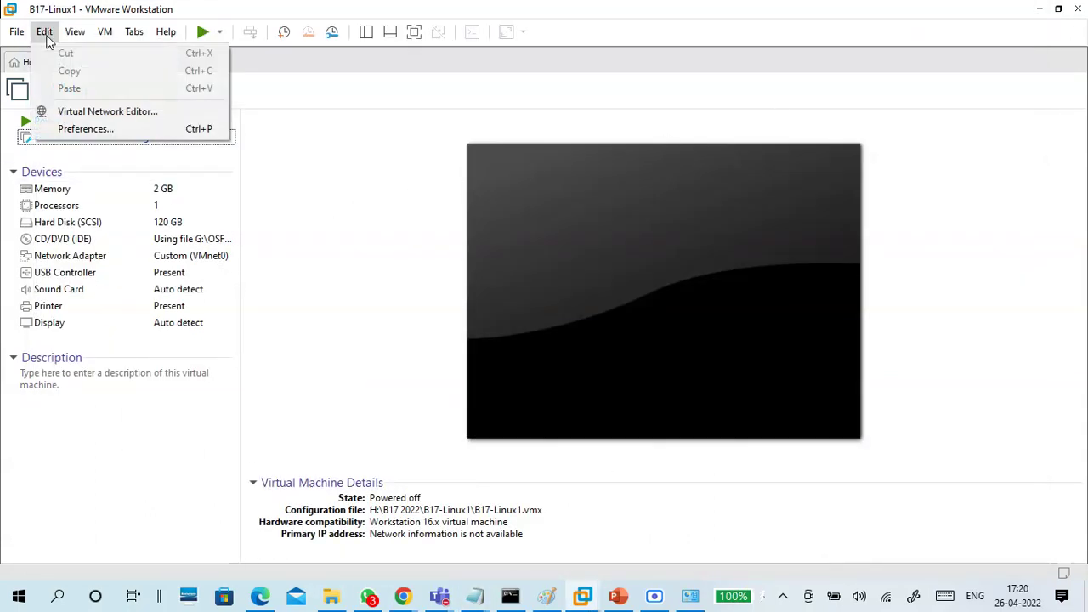
{"action": "left_click", "coordinate": [123, 118]}
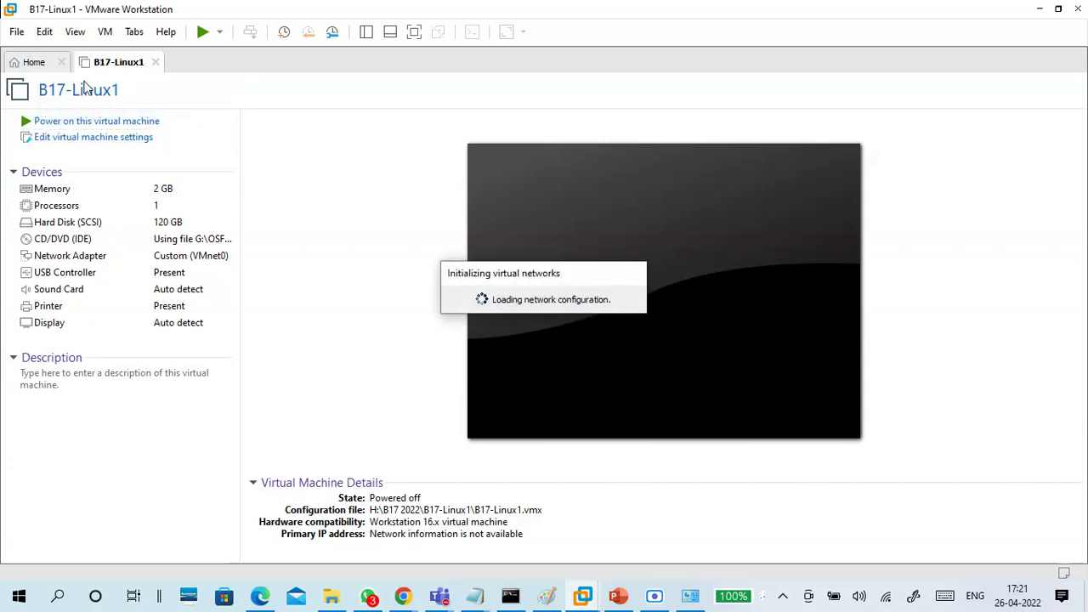
{"action": "left_click", "coordinate": [440, 201]}
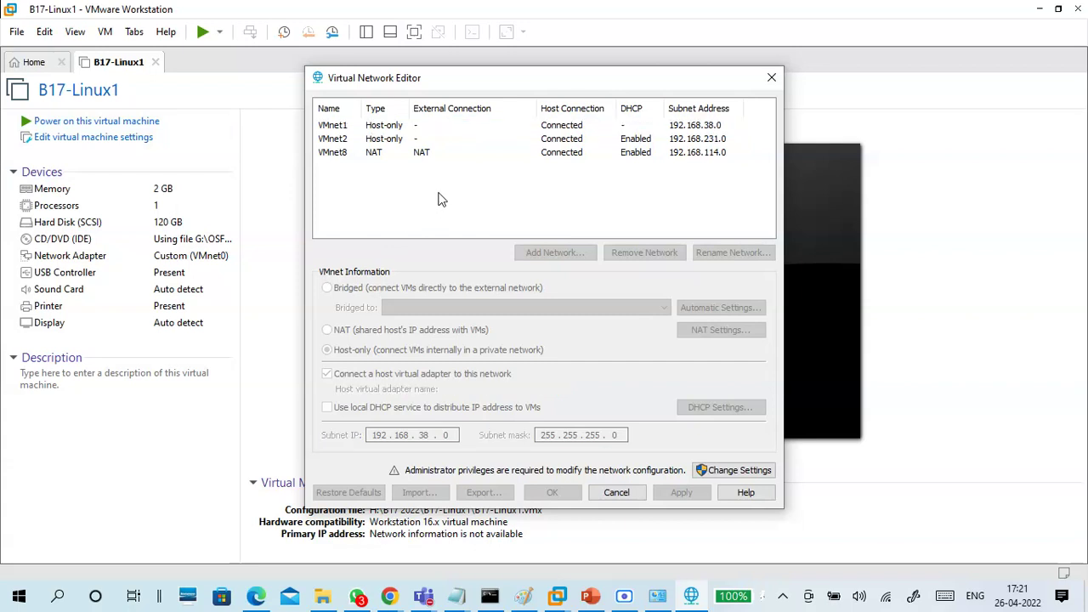
{"action": "left_click", "coordinate": [375, 133]}
{"action": "left_click", "coordinate": [371, 185]}
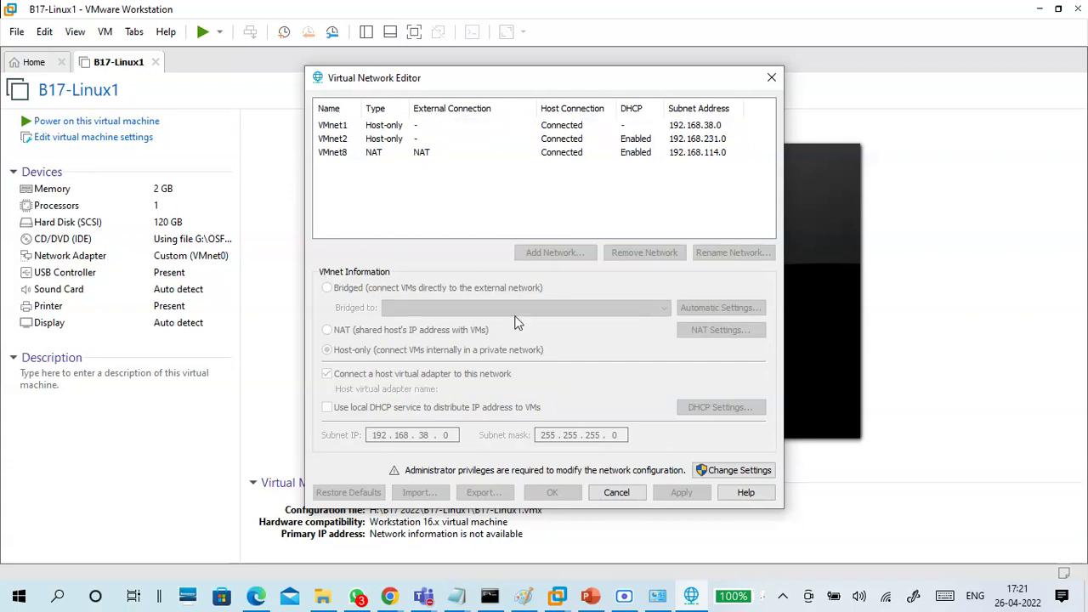
{"action": "left_click", "coordinate": [736, 472]}
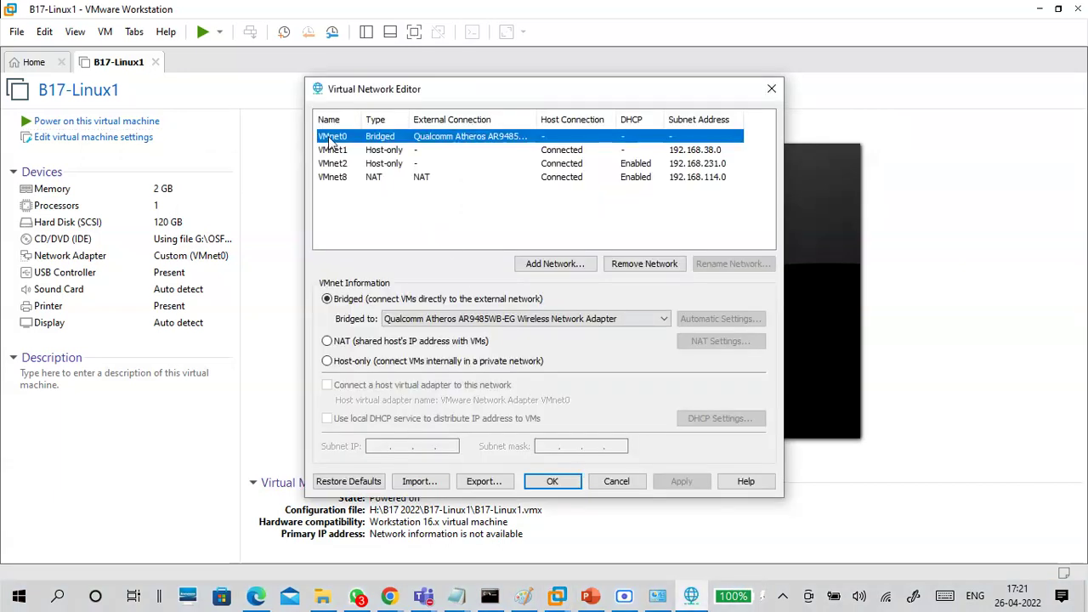
Bridge VMnet0 to the Qualcomm Atheros AR9485WB-EG Wireless Network Adapter
{"action": "left_click", "coordinate": [420, 323]}
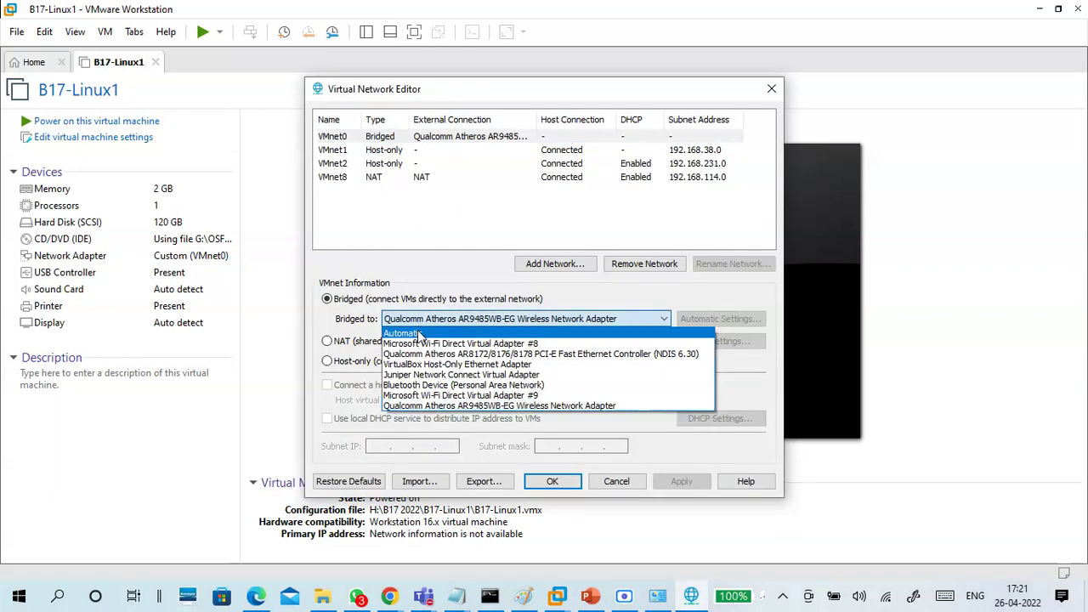
{"action": "left_click", "coordinate": [422, 333]}
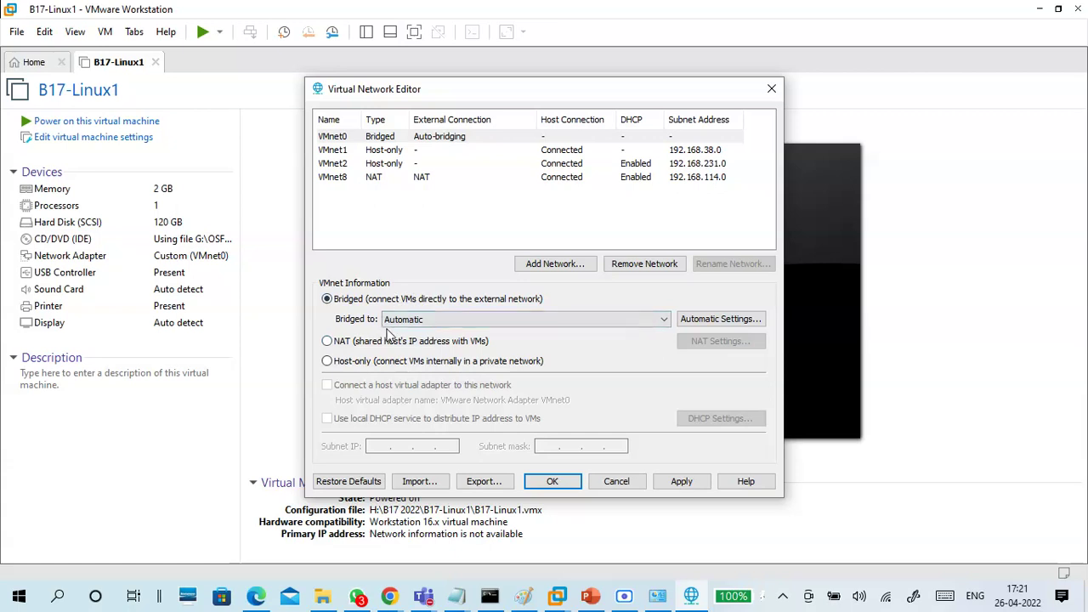
{"action": "left_click", "coordinate": [343, 138]}
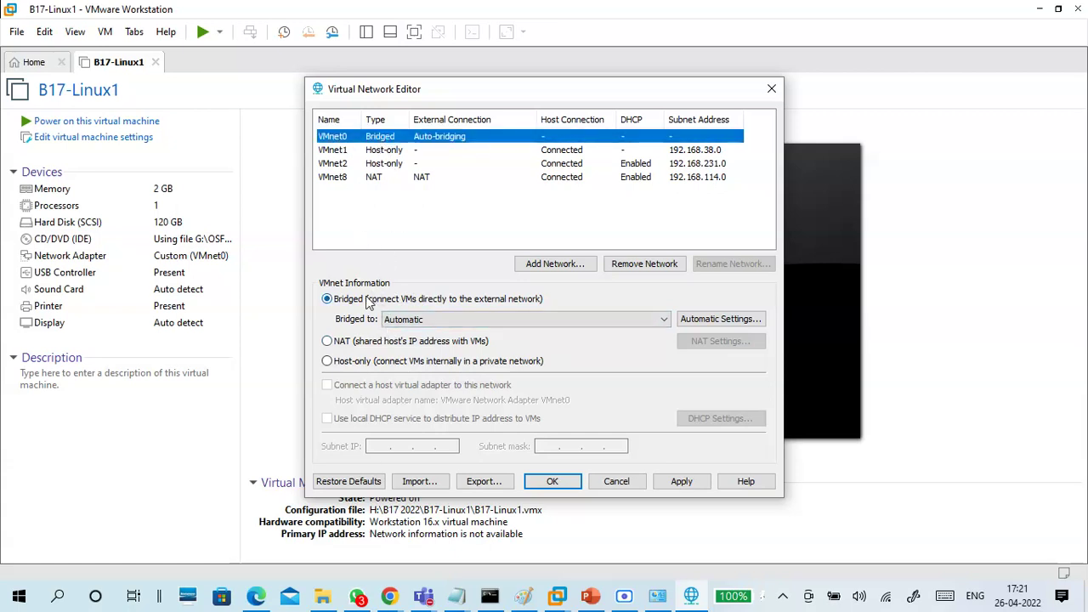
{"action": "left_click", "coordinate": [403, 323]}
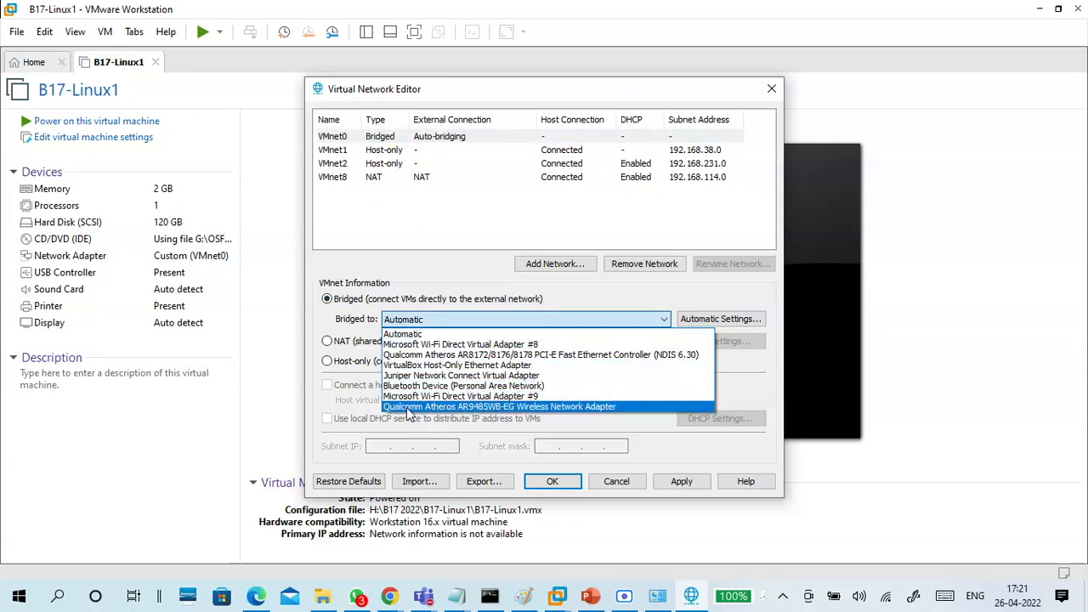
{"action": "left_click", "coordinate": [604, 407]}
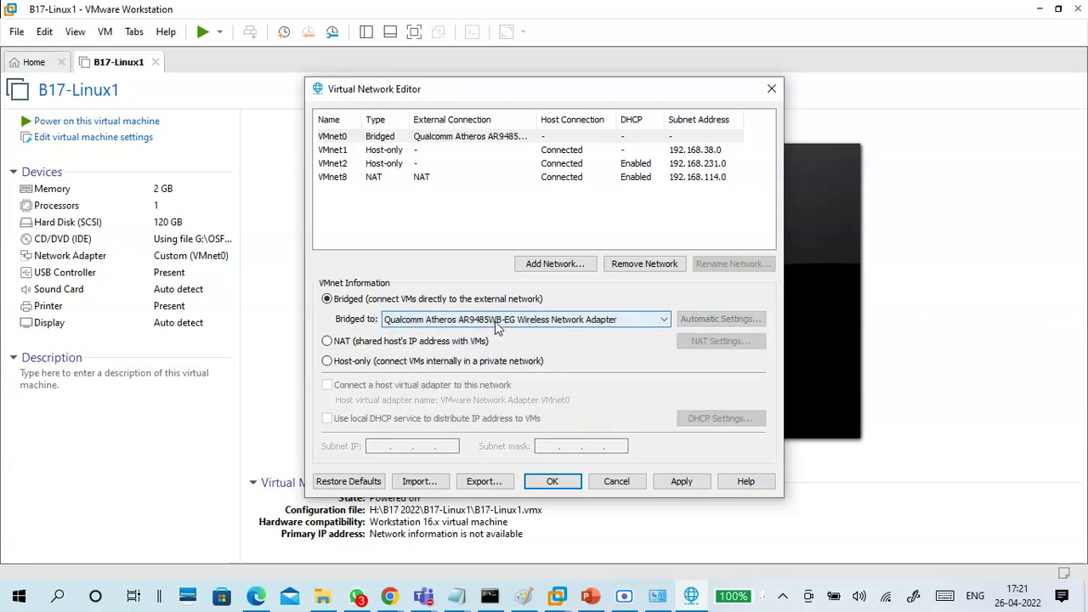
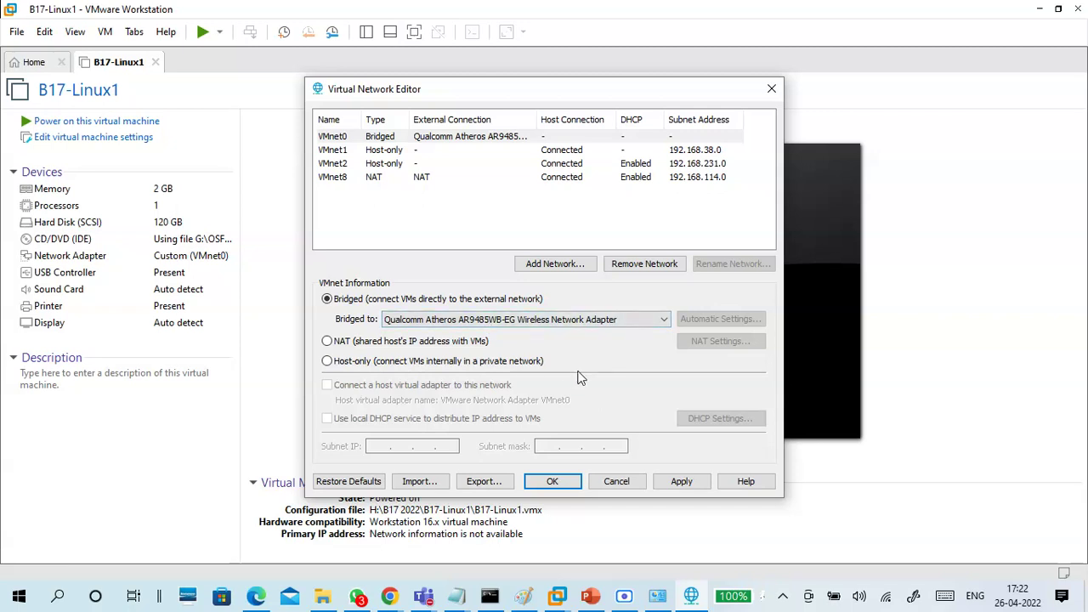
Re-pick the Qualcomm Atheros adapter for VMnet0, cancel the editor, and minimize VMware Workstation
{"action": "left_click", "coordinate": [359, 140]}
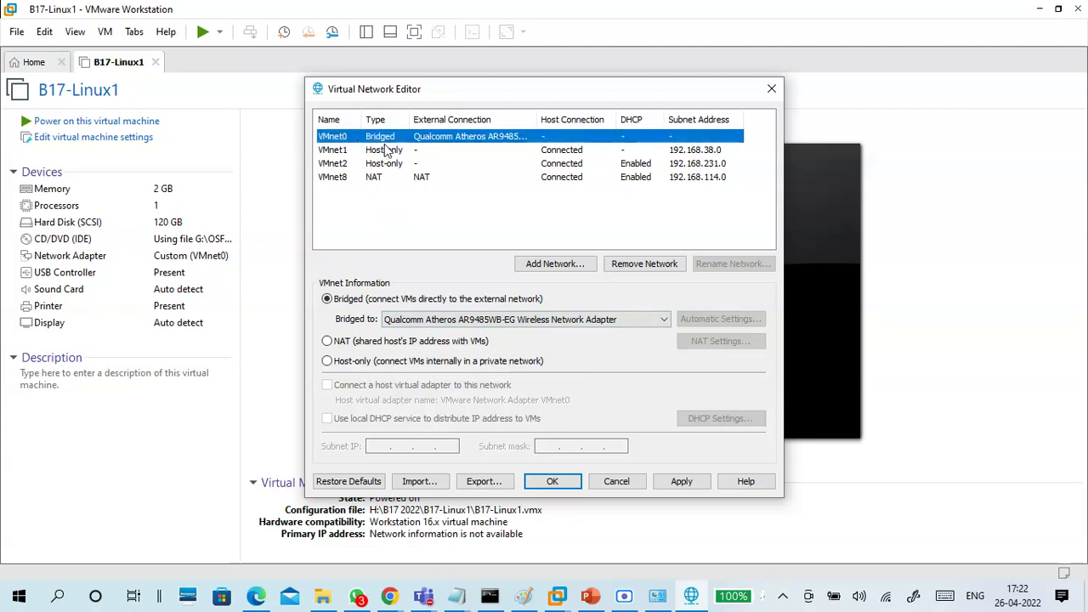
{"action": "left_click", "coordinate": [439, 320]}
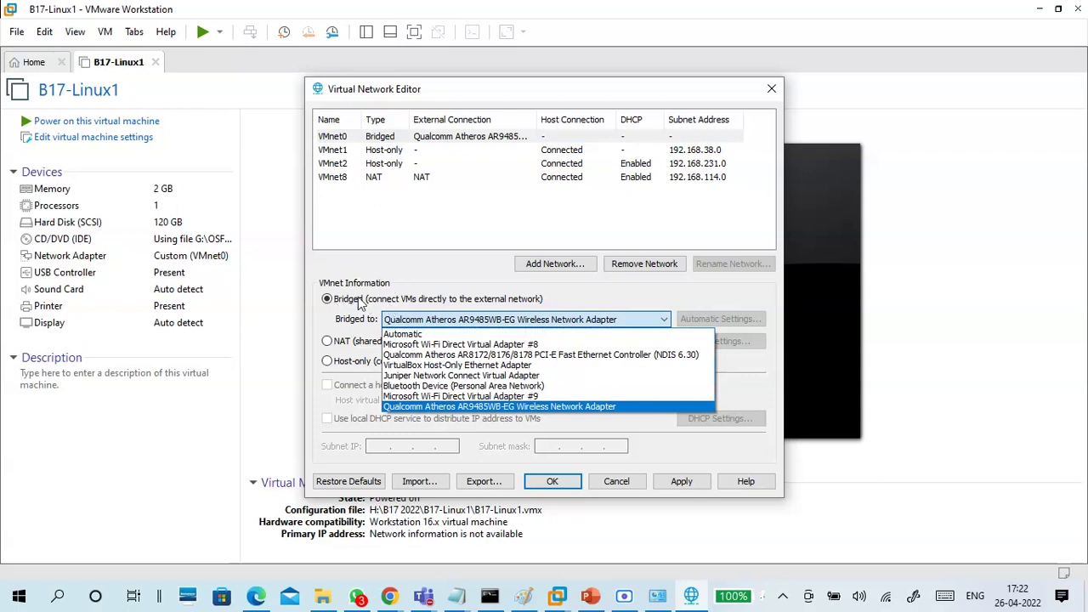
{"action": "left_click", "coordinate": [401, 334]}
{"action": "left_click", "coordinate": [403, 321]}
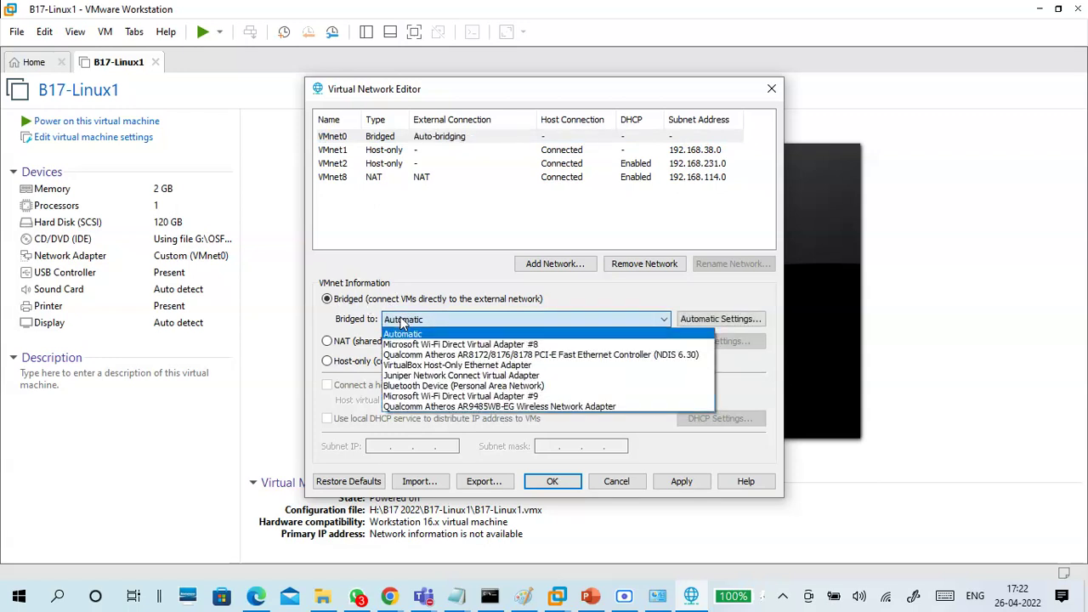
{"action": "left_click", "coordinate": [409, 406]}
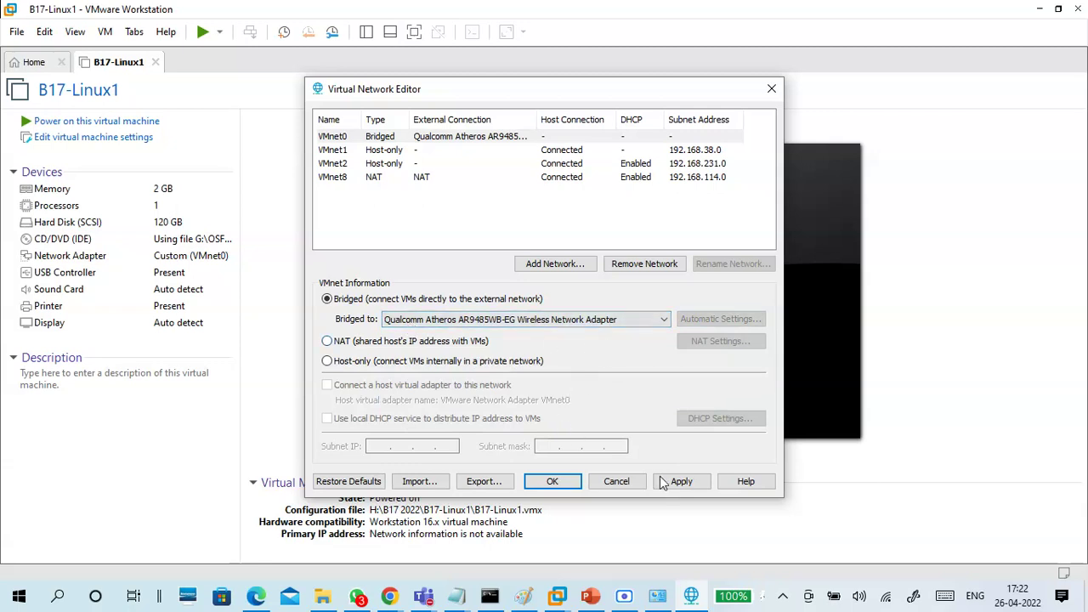
{"action": "left_click", "coordinate": [616, 482]}
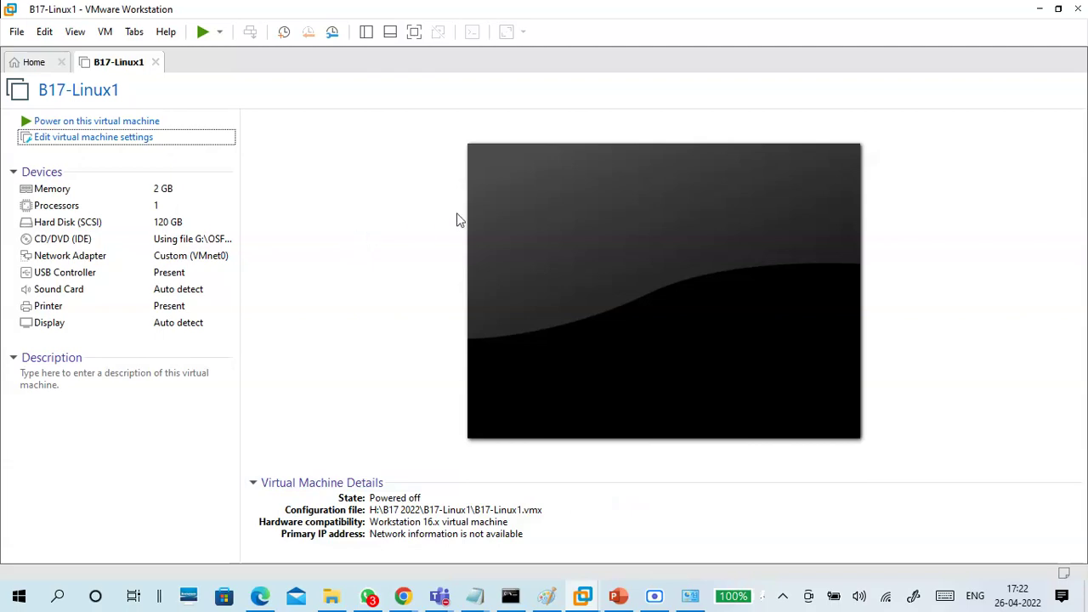
{"action": "left_click", "coordinate": [1039, 9]}
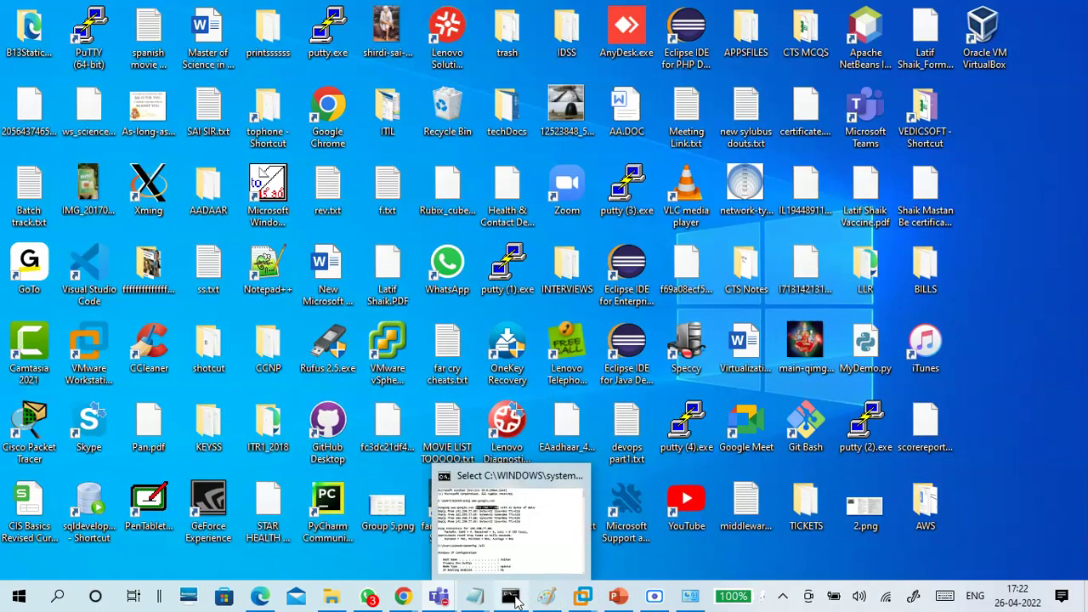
In Notepad, note 'change setting - vmnet0 - brigded - change automatic to' plus the Qualcomm adapter name
{"action": "mouse_move", "coordinate": [478, 602]}
{"action": "left_click", "coordinate": [646, 523]}
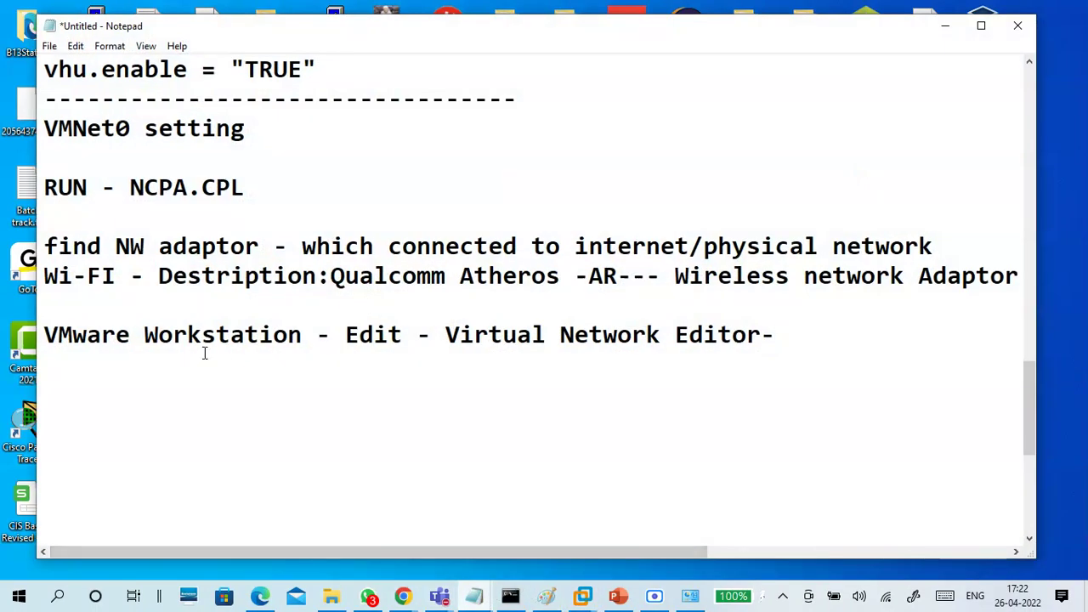
{"action": "key", "text": "Return"}
{"action": "type", "text": "change s"}
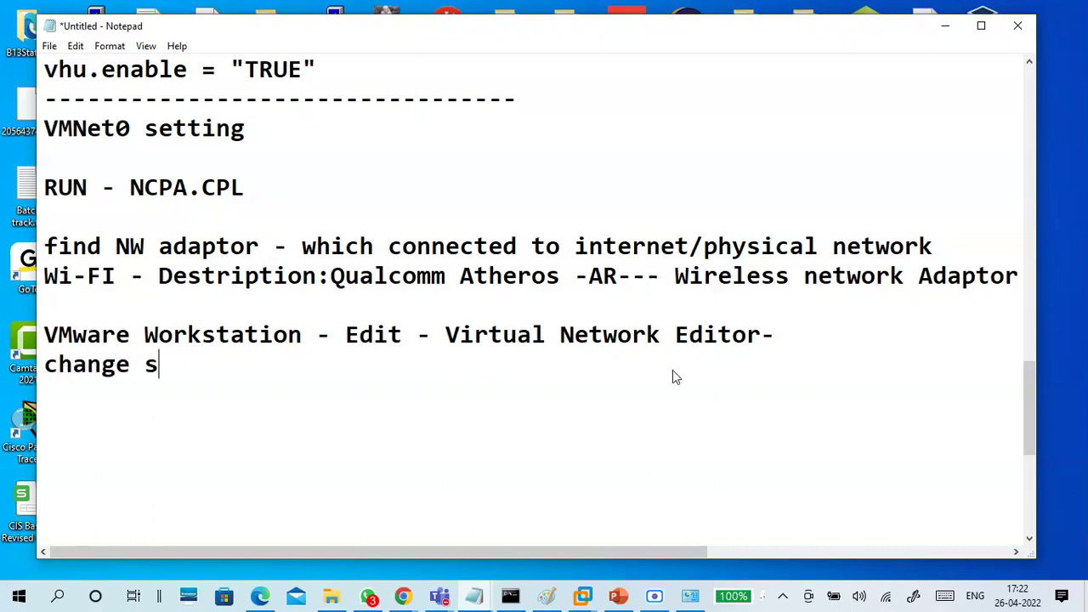
{"action": "type", "text": "etting "}
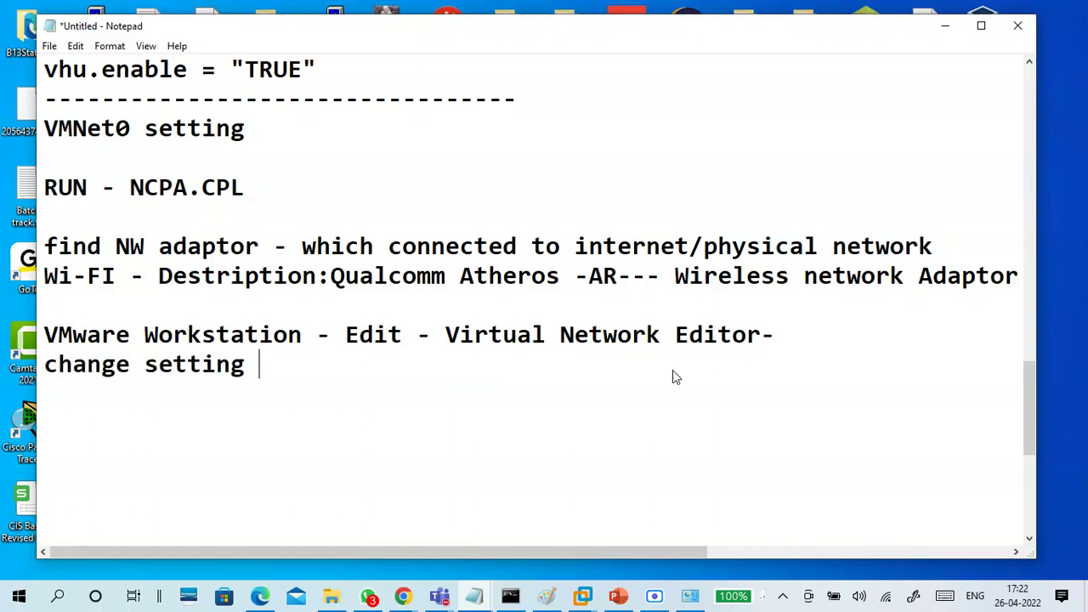
{"action": "type", "text": "- vmnet"}
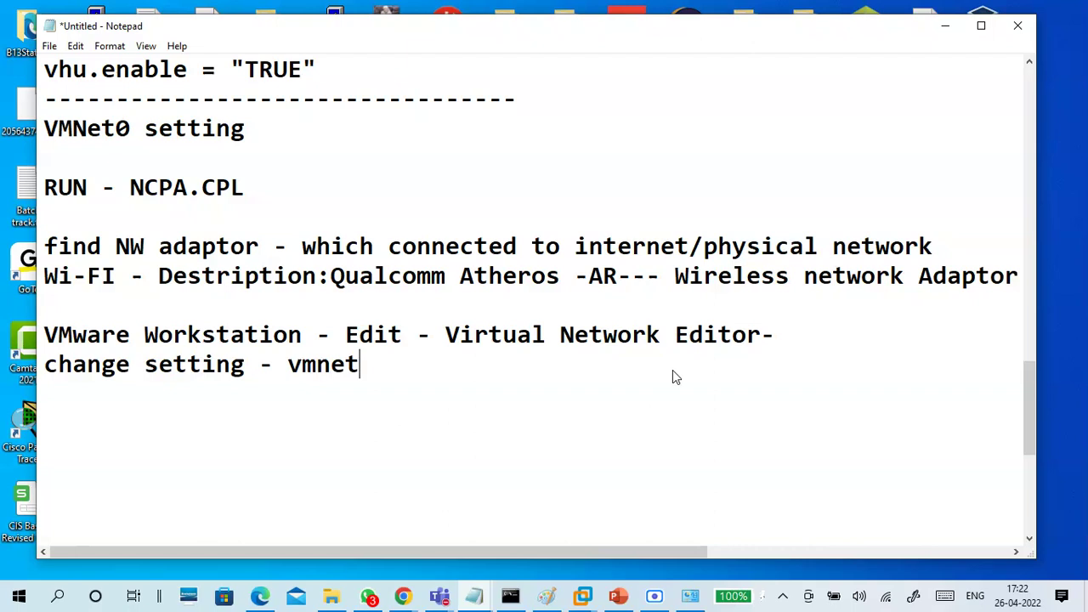
{"action": "type", "text": "0 - brigde"}
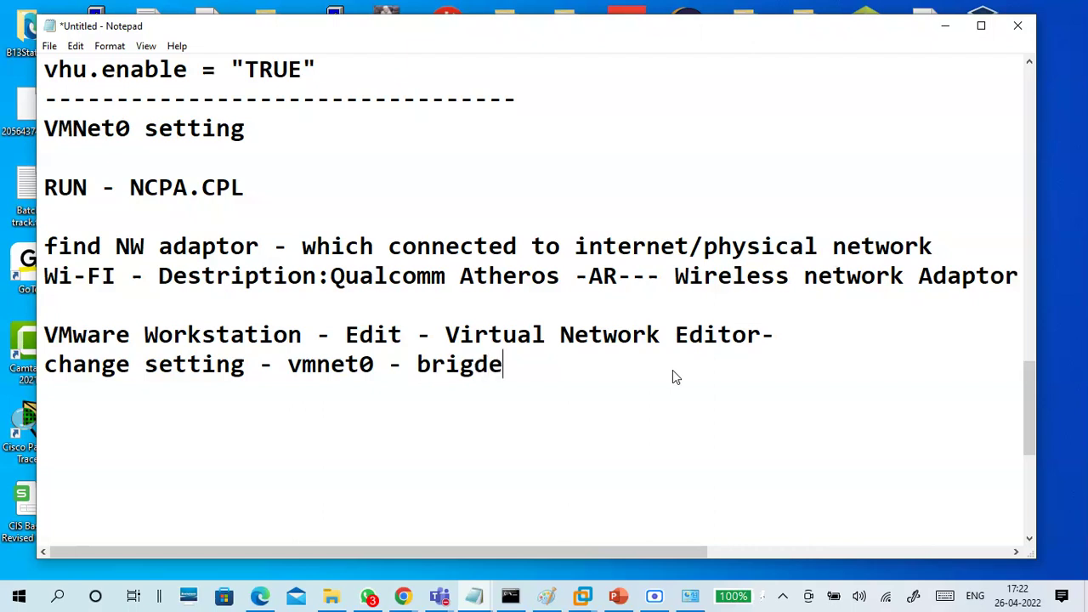
{"action": "type", "text": "d - change a"}
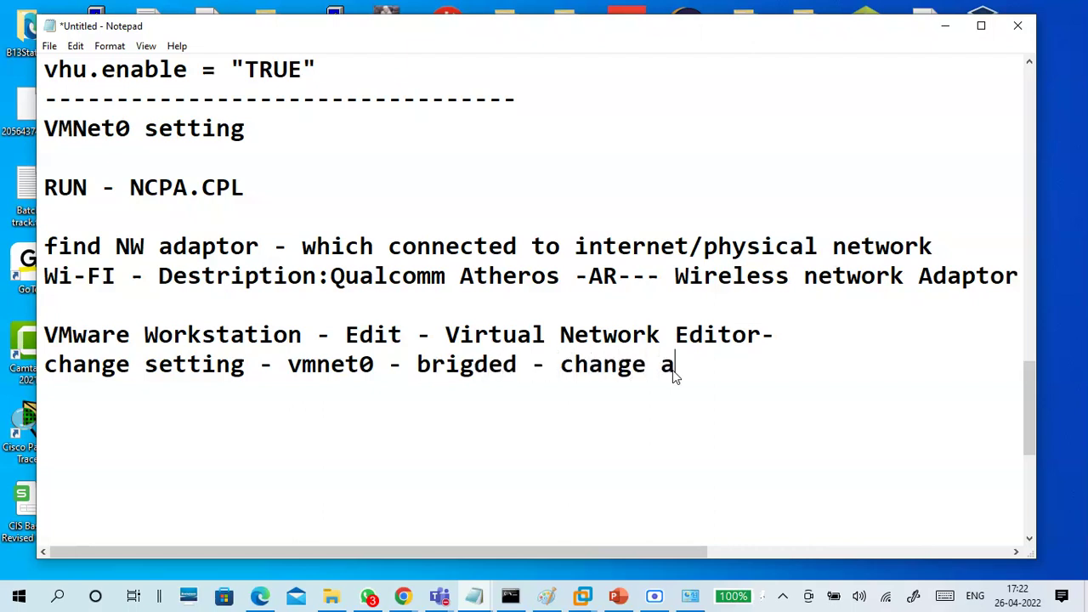
{"action": "type", "text": "utomatic to"}
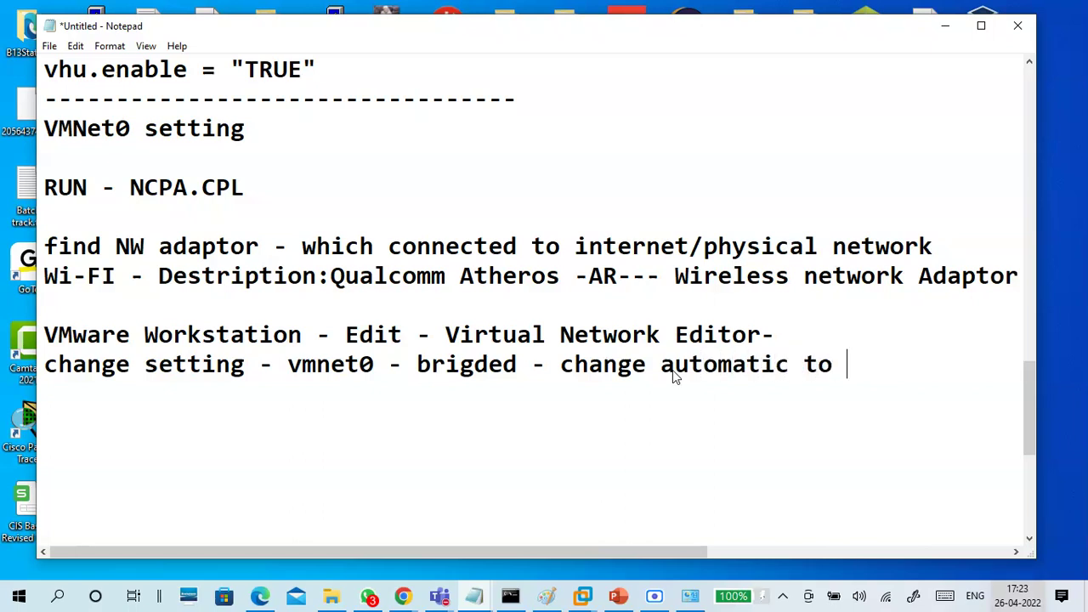
{"action": "left_click_drag", "start_coordinate": [334, 276], "coordinate": [930, 309]}
{"action": "key", "text": "ctrl+c"}
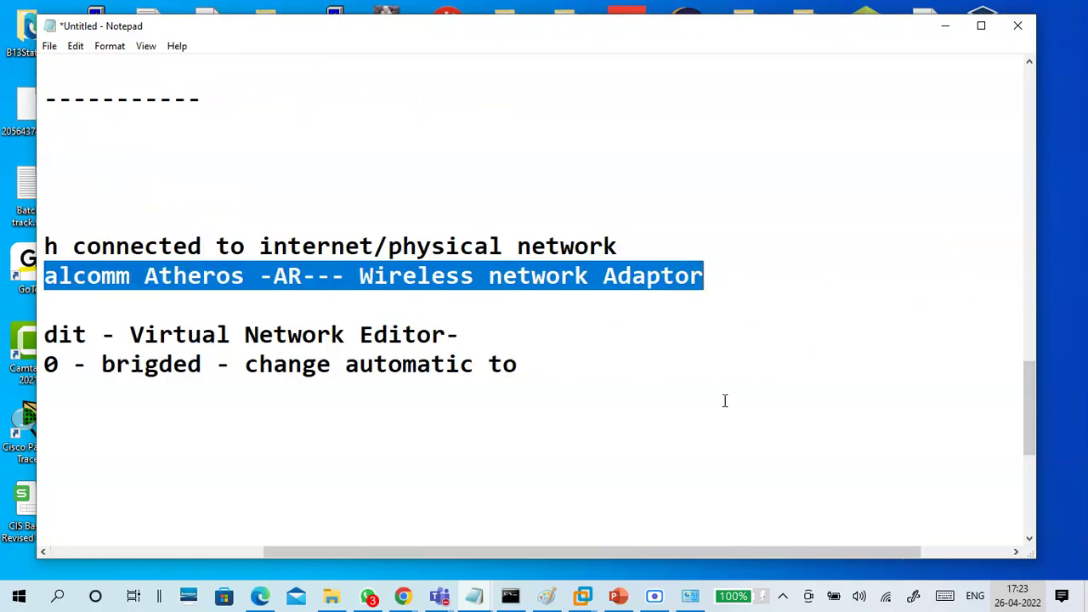
{"action": "left_click", "coordinate": [632, 354]}
{"action": "key", "text": "ctrl+v"}
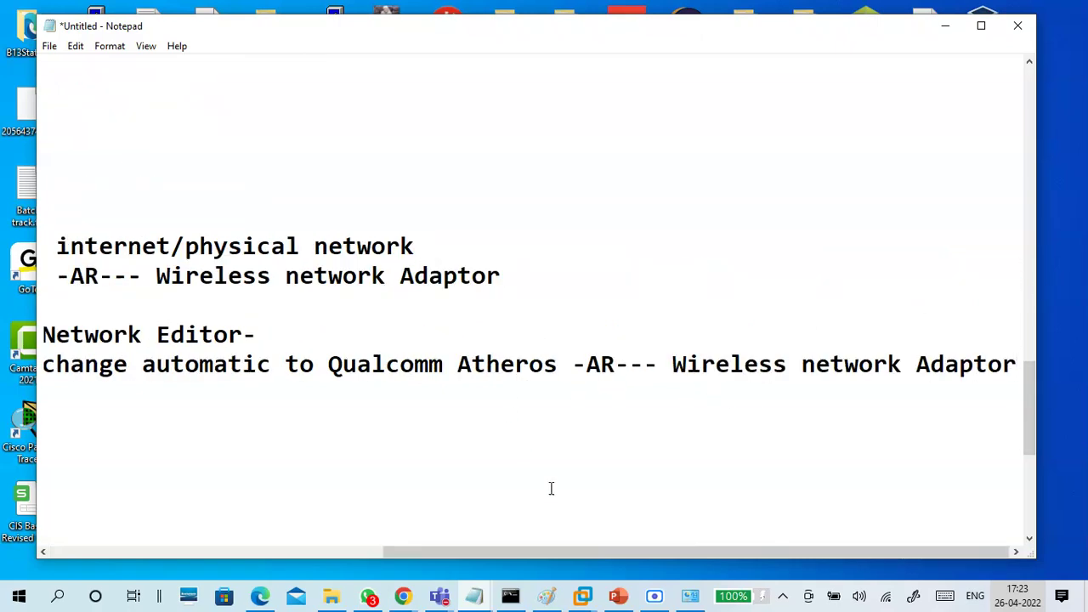
Break the note into separate lines around vmnet0 and before 'change automatic'
{"action": "left_click_drag", "start_coordinate": [549, 551], "coordinate": [189, 554]}
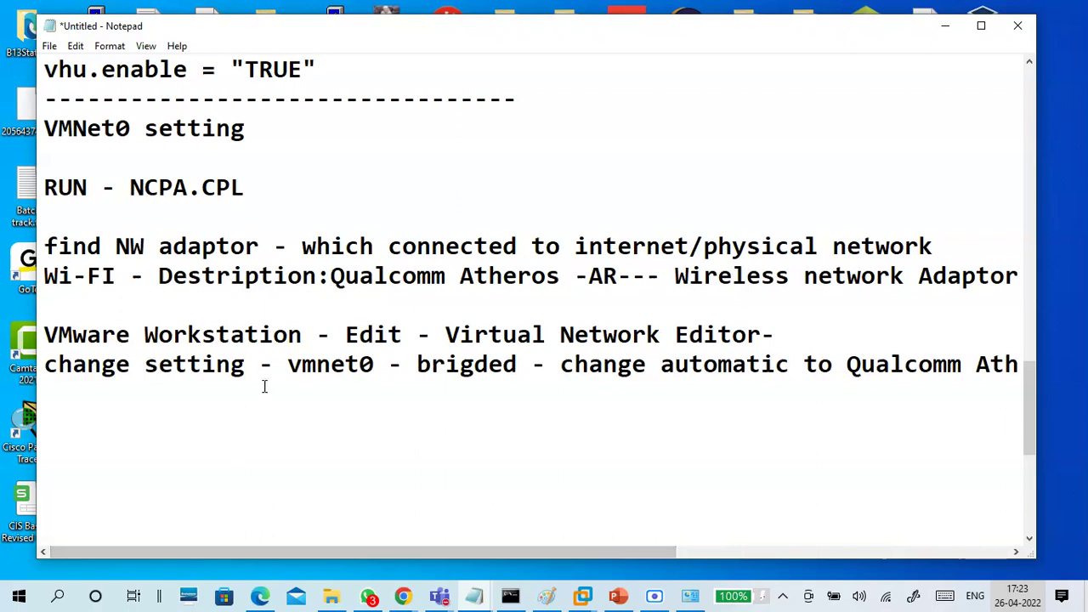
{"action": "left_click", "coordinate": [283, 364]}
{"action": "key", "text": "Return"}
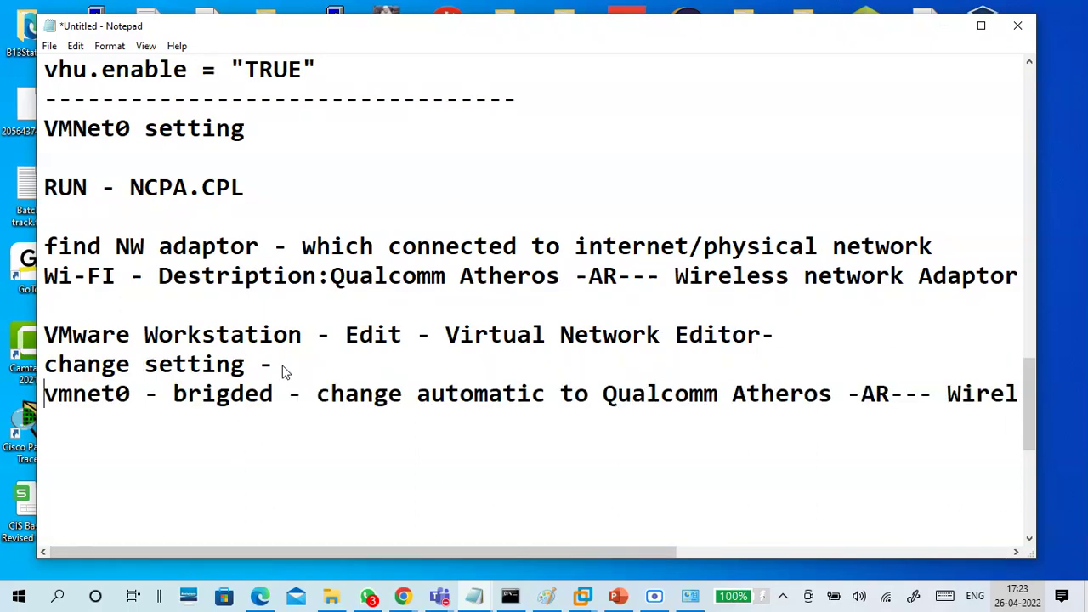
{"action": "left_click", "coordinate": [172, 392]}
{"action": "left_click", "coordinate": [143, 394]}
{"action": "key", "text": "Return"}
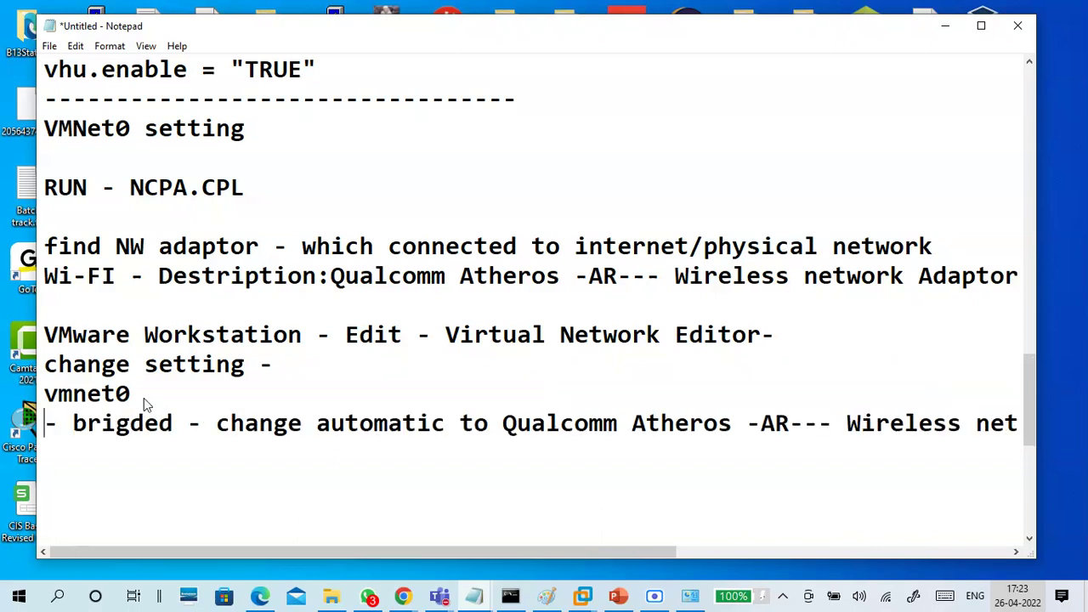
{"action": "left_click", "coordinate": [185, 423]}
{"action": "key", "text": "Return"}
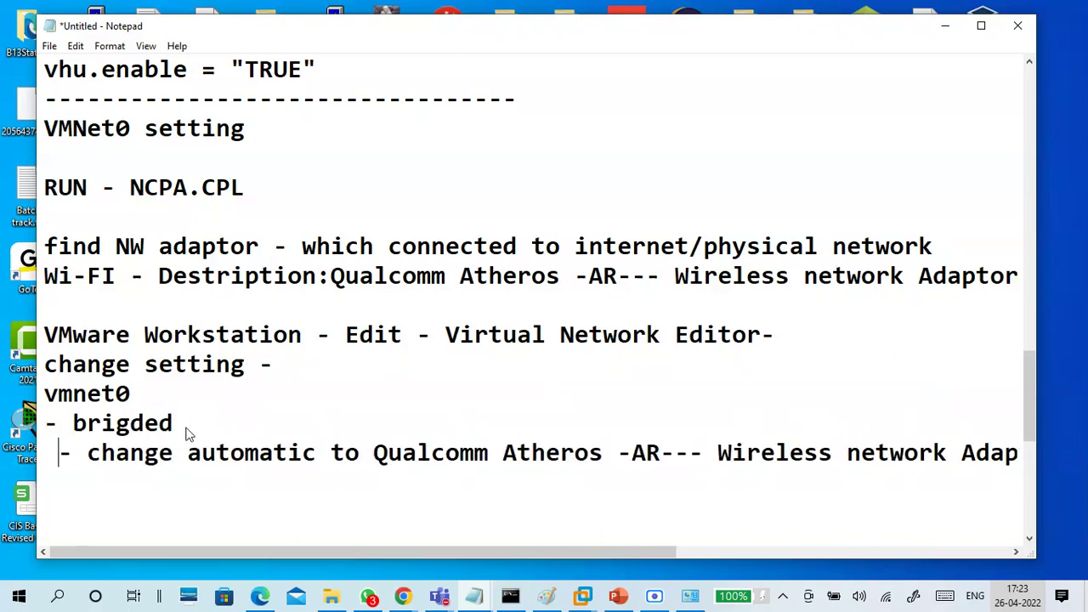
Add a dashed separator line below the notes and minimize Notepad
{"action": "left_click", "coordinate": [422, 522]}
{"action": "left_click", "coordinate": [402, 480]}
{"action": "type", "text": "----------------------------------------"}
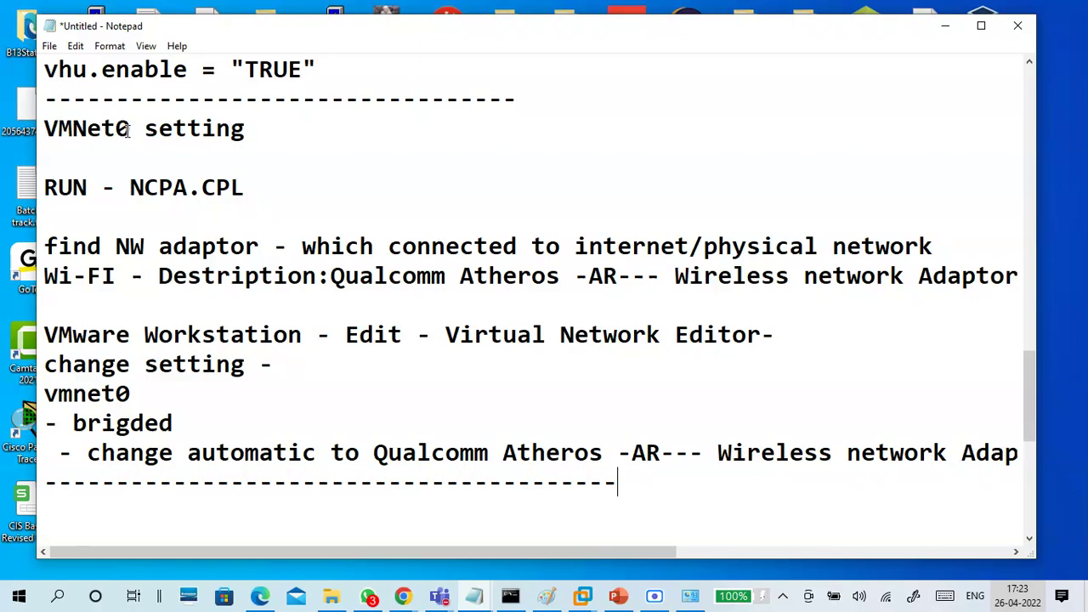
{"action": "left_click_drag", "start_coordinate": [131, 129], "coordinate": [23, 130]}
{"action": "left_click", "coordinate": [392, 218]}
{"action": "left_click", "coordinate": [941, 27]}
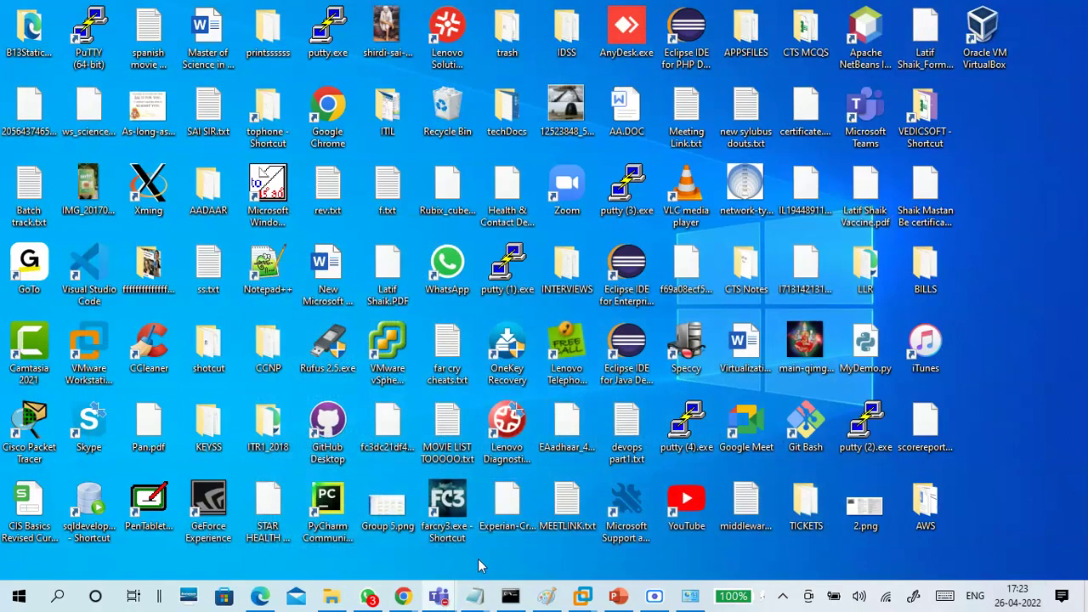
Return to Notepad and start an 'Installation' heading below the dashed line
{"action": "mouse_move", "coordinate": [578, 597]}
{"action": "left_click", "coordinate": [636, 511]}
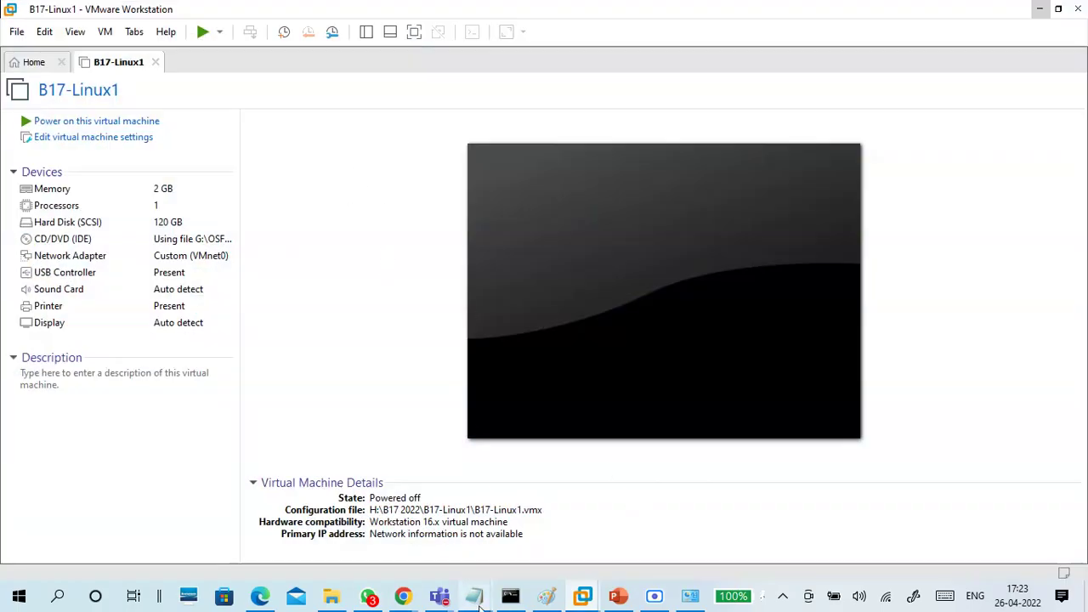
{"action": "mouse_move", "coordinate": [475, 596]}
{"action": "left_click", "coordinate": [630, 519]}
{"action": "scroll", "coordinate": [252, 207], "scroll_direction": "down", "scroll_amount": 5}
{"action": "scroll", "coordinate": [167, 174], "scroll_direction": "up", "scroll_amount": 1}
{"action": "left_click", "coordinate": [162, 168]}
{"action": "type", "text": "Instal"}
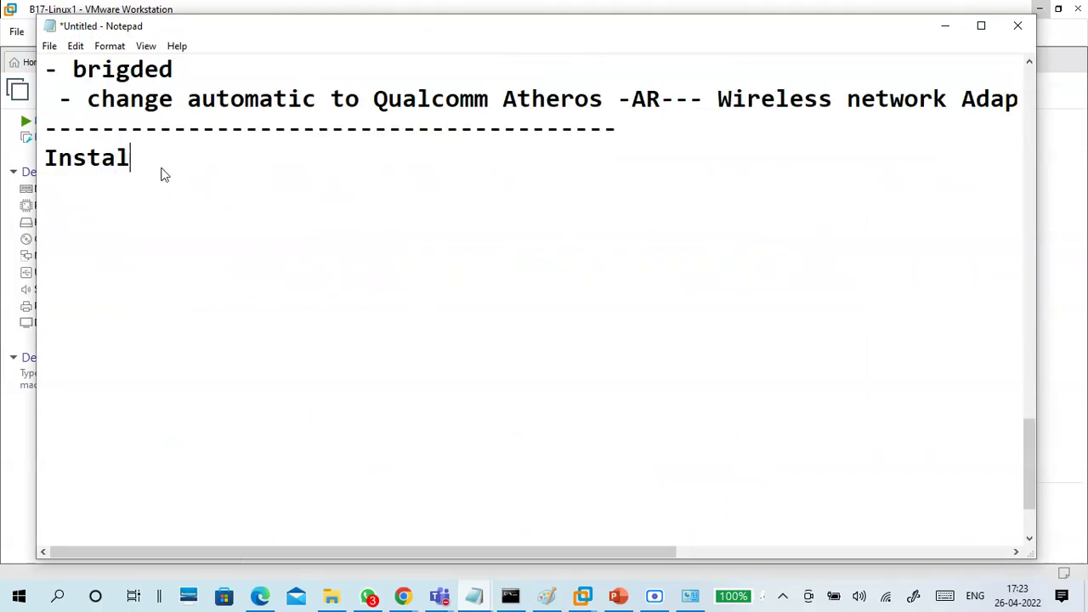
{"action": "type", "text": "lation"}
{"action": "key", "text": "Return"}
{"action": "key", "text": "Return"}
Add the lines 'English' and 'kb - english -US' for language and keyboard
{"action": "type", "text": "E"}
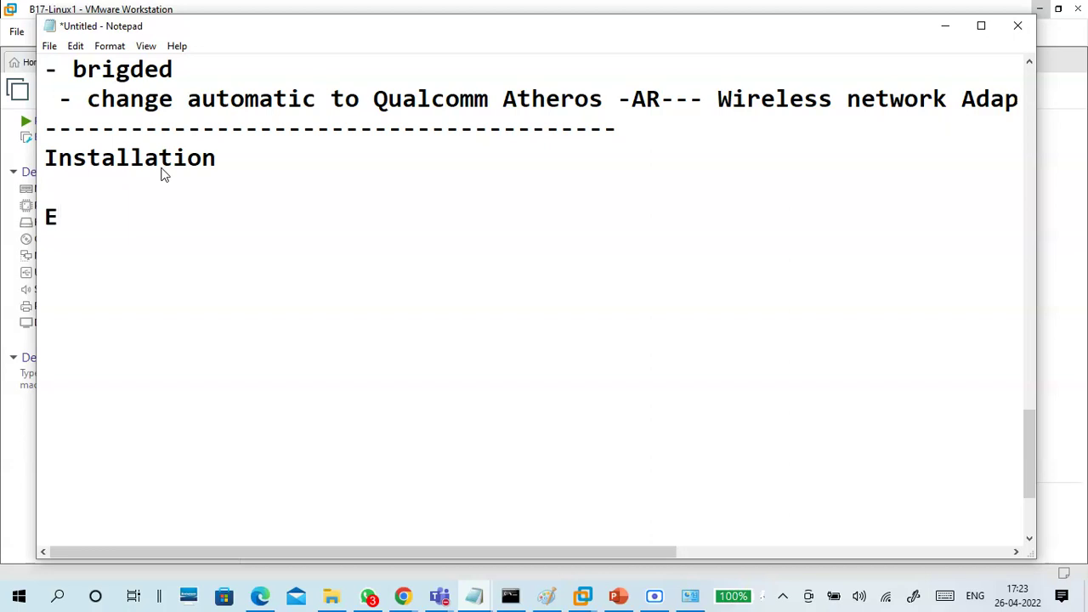
{"action": "type", "text": "gli"}
{"action": "key", "text": "BackSpace"}
{"action": "key", "text": "BackSpace"}
{"action": "key", "text": "BackSpace"}
{"action": "type", "text": "i"}
{"action": "key", "text": "BackSpace"}
{"action": "key", "text": "BackSpace"}
{"action": "type", "text": "English"}
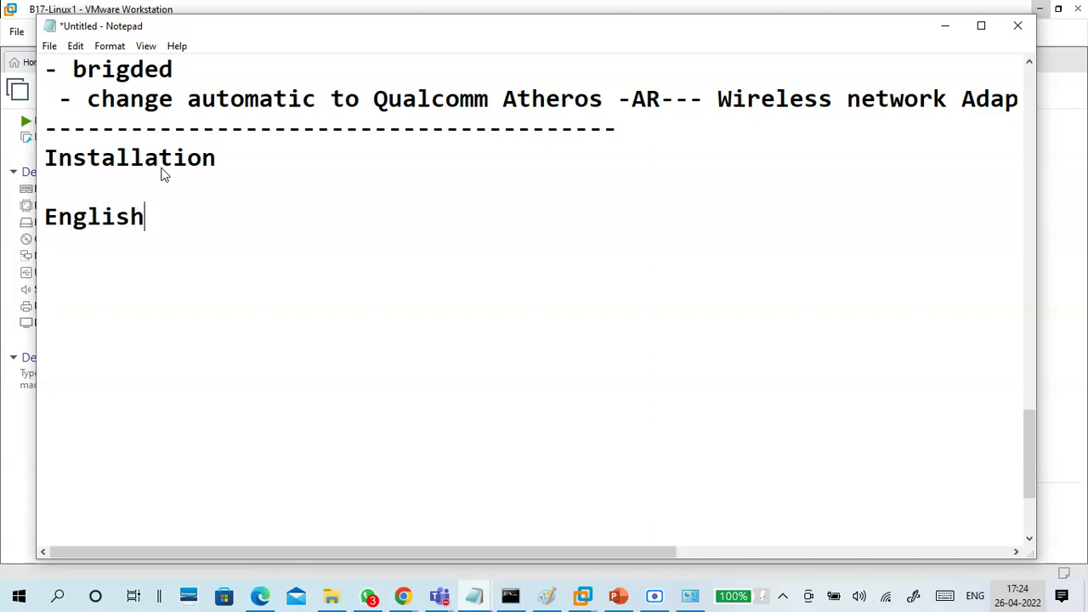
{"action": "key", "text": "BackSpace"}
{"action": "key", "text": "Return"}
{"action": "key", "text": "Return"}
{"action": "type", "text": "kb - "}
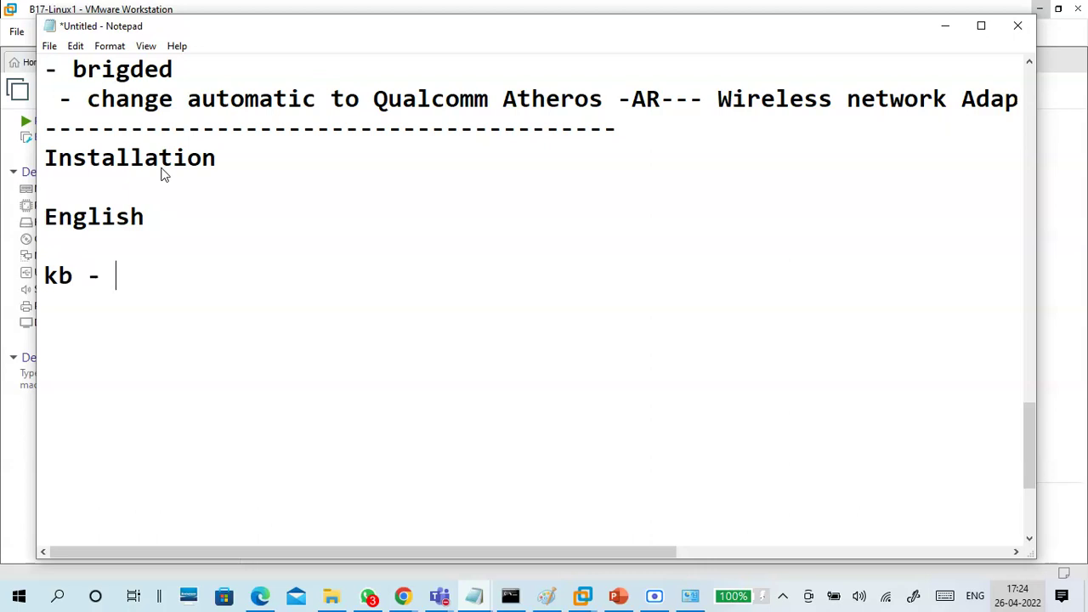
{"action": "type", "text": "english -US"}
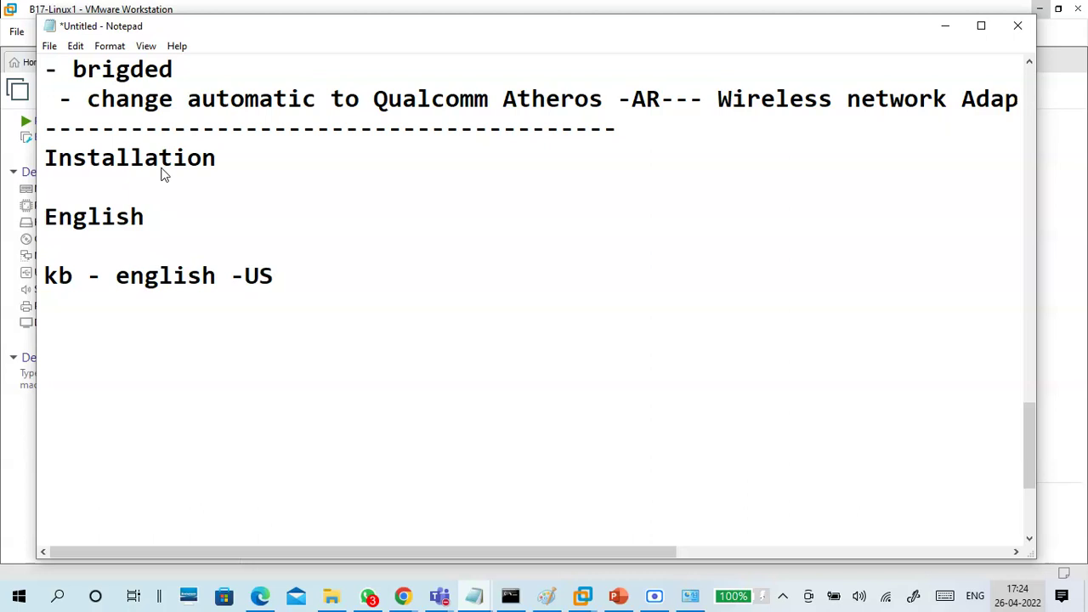
Add a '--' separator and a 'disk partition:' heading with blank lines below
{"action": "key", "text": "Up"}
{"action": "key", "text": "Up"}
{"action": "key", "text": "Right"}
{"action": "key", "text": "Right"}
{"action": "key", "text": "Right"}
{"action": "key", "text": "Down"}
{"action": "key", "text": "Down"}
{"action": "key", "text": "Down"}
{"action": "key", "text": "Down"}
{"action": "key", "text": "Return"}
{"action": "type", "text": "--"}
{"action": "key", "text": "Return"}
{"action": "scroll", "coordinate": [184, 241], "scroll_direction": "down", "scroll_amount": 1}
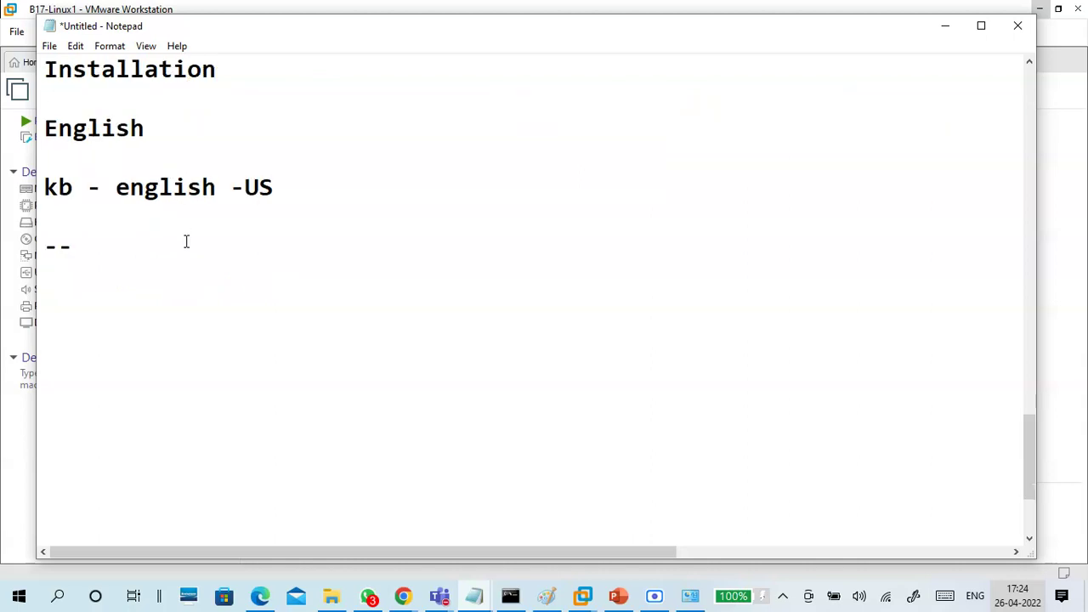
{"action": "type", "text": "disk "}
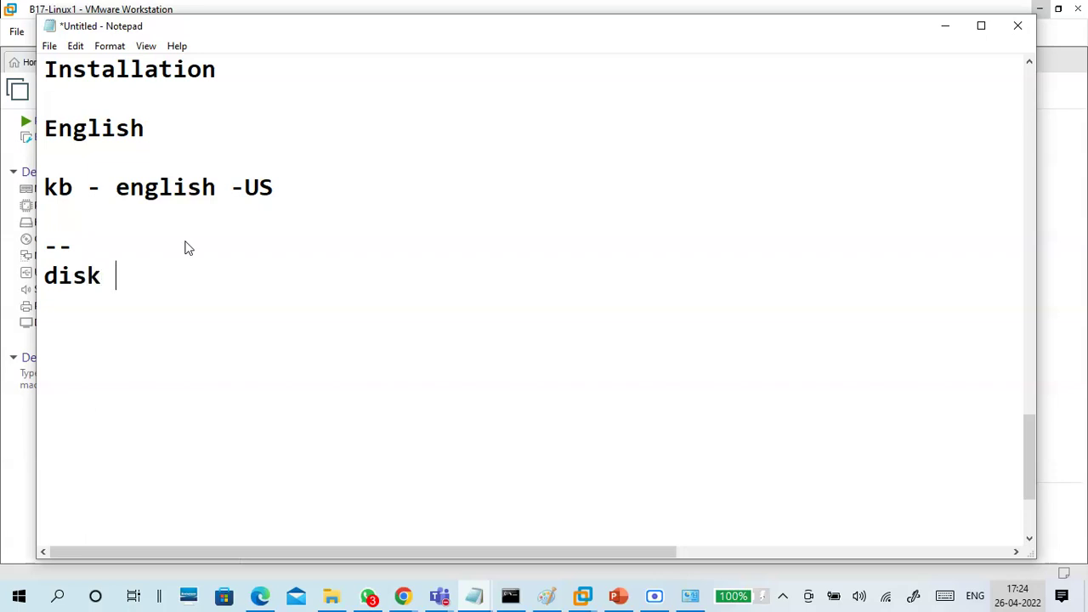
{"action": "type", "text": "partition:"}
{"action": "key", "text": "Return"}
{"action": "key", "text": "Return"}
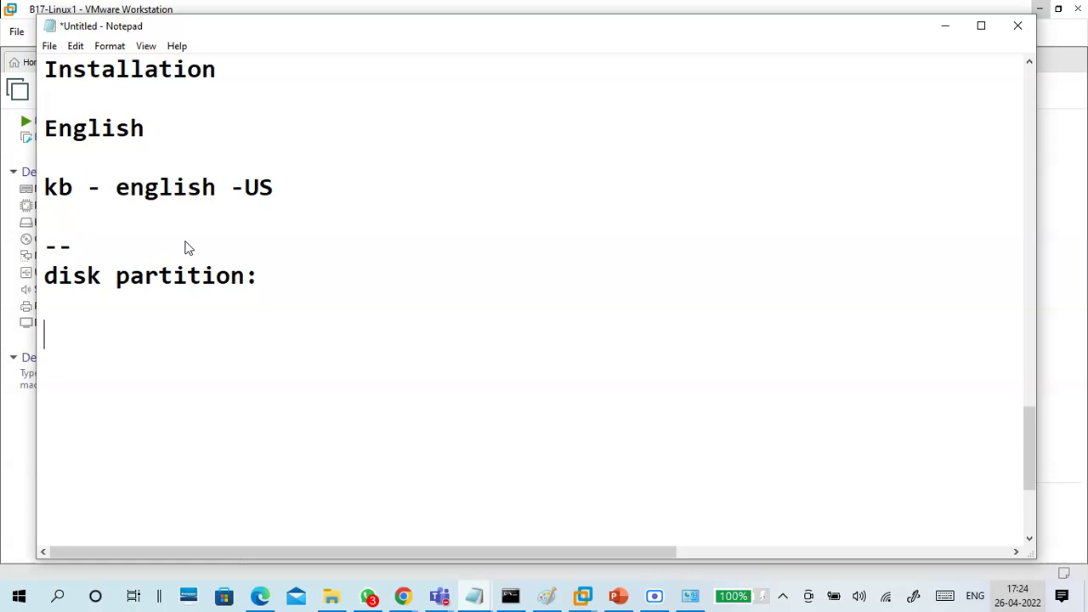
List /boot - 1G, /boot/efi - 1G and / - 40G on separate lines
{"action": "type", "text": "/boot"}
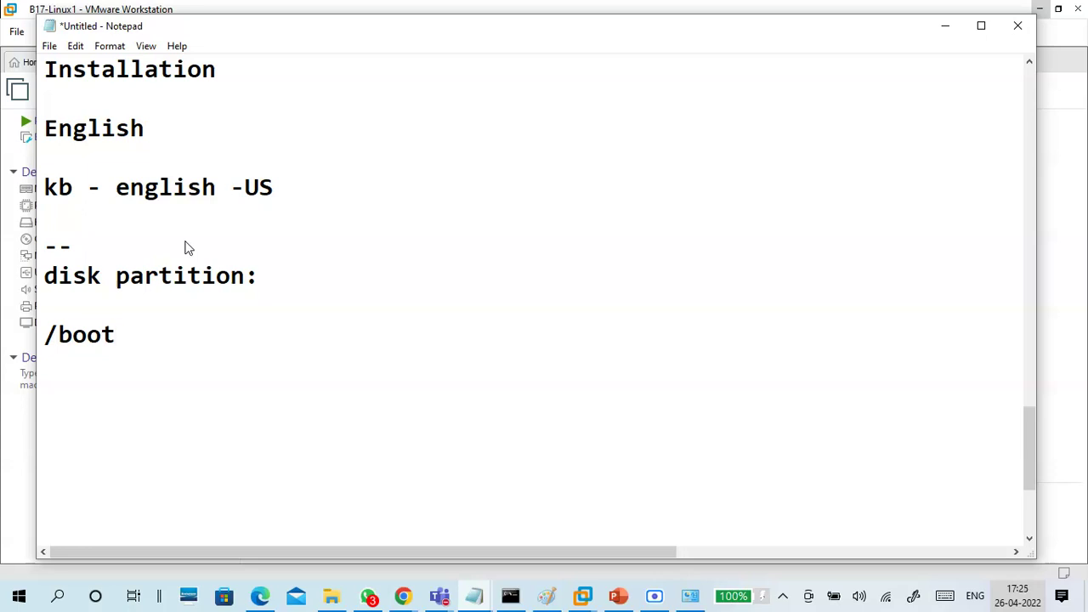
{"action": "type", "text": "-"}
{"action": "type", "text": "1G"}
{"action": "key", "text": "Return"}
{"action": "type", "text": "/boot"}
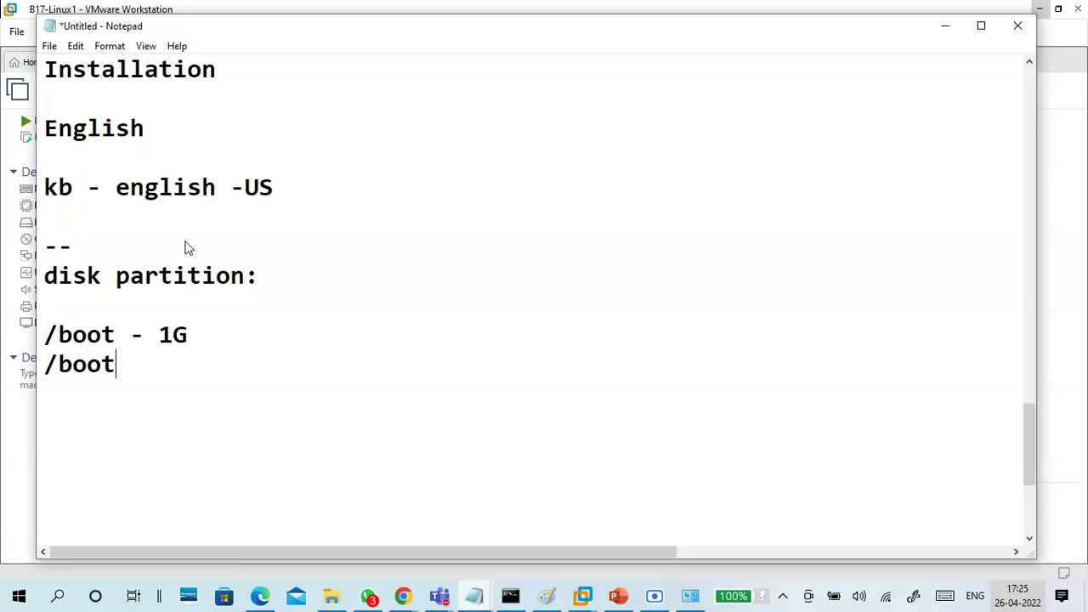
{"action": "type", "text": " -"}
{"action": "key", "text": "BackSpace"}
{"action": "key", "text": "BackSpace"}
{"action": "key", "text": "BackSpace"}
{"action": "type", "text": "/efi -"}
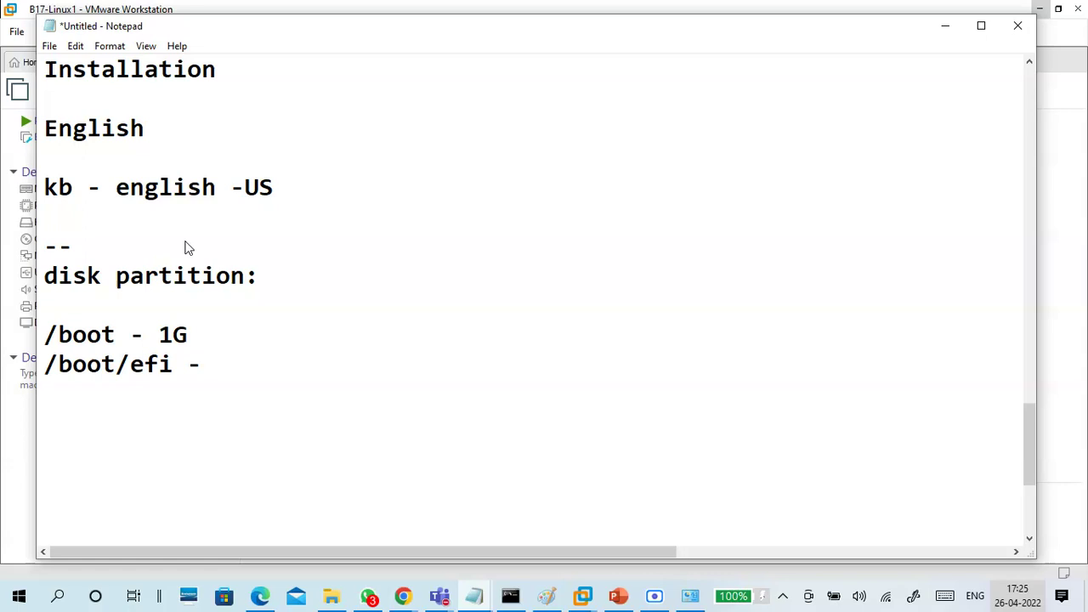
{"action": "type", "text": "1G"}
{"action": "key", "text": "Return"}
{"action": "type", "text": "/     -"}
{"action": "type", "text": "40G"}
{"action": "key", "text": "Return"}
Add /home - 40G and swap - 4G to the partition list
{"action": "type", "text": "/h"}
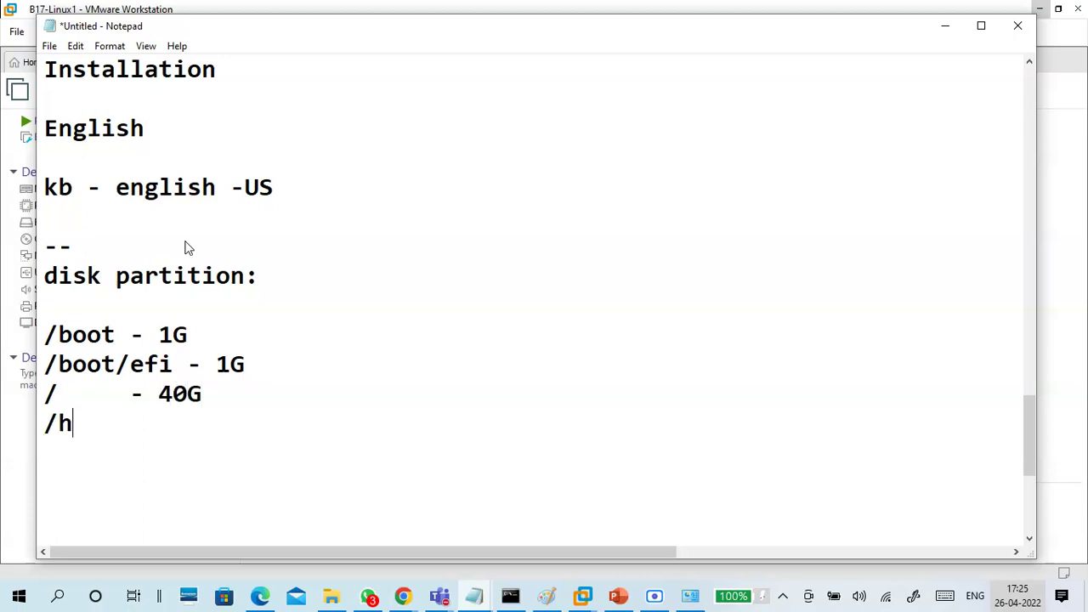
{"action": "type", "text": "ome - "}
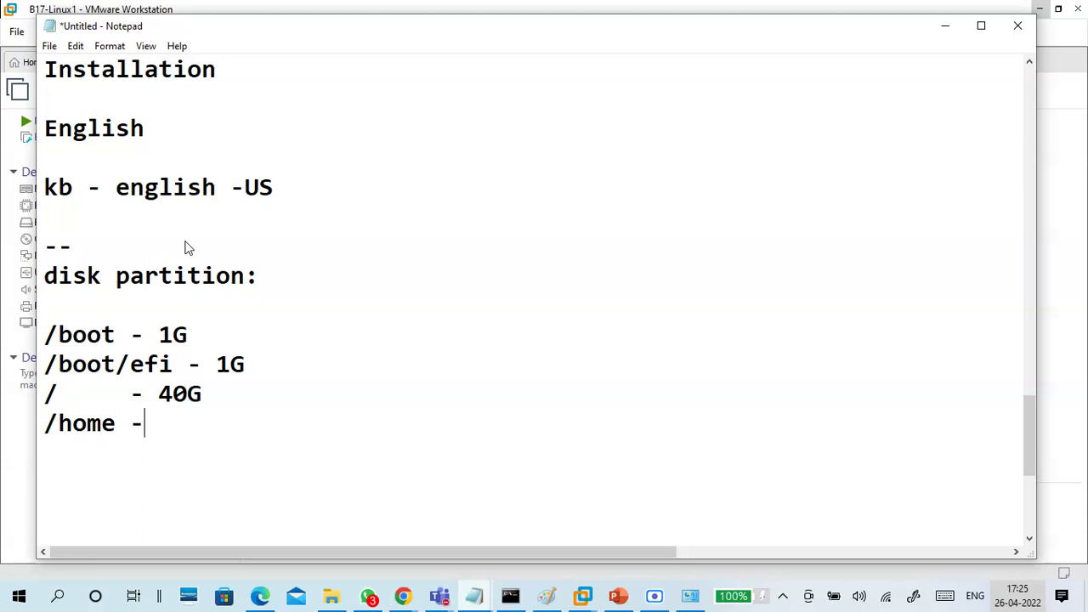
{"action": "type", "text": "40G"}
{"action": "key", "text": "Return"}
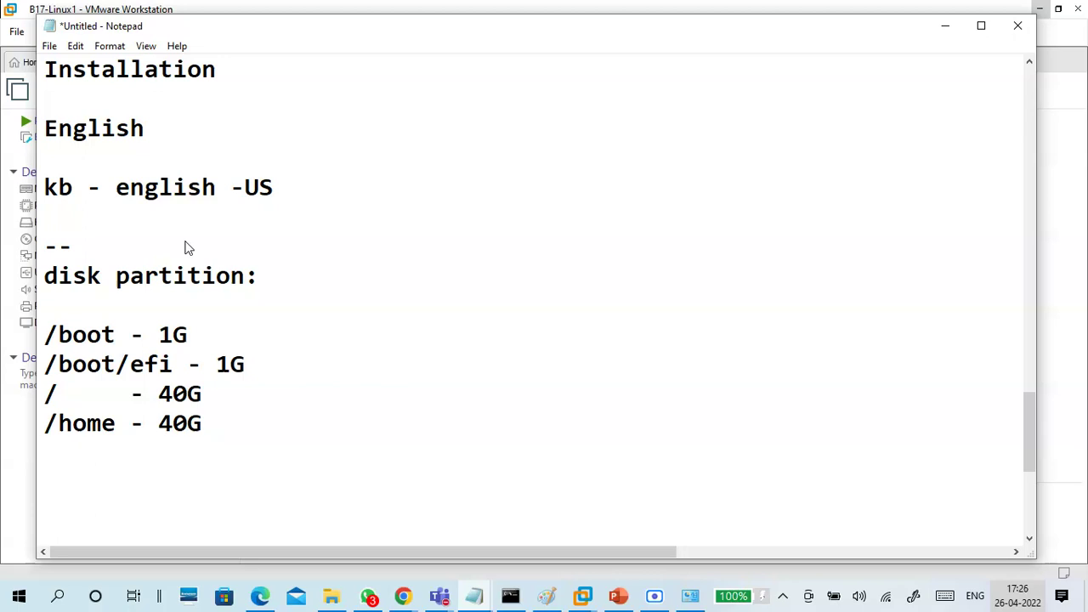
{"action": "type", "text": "swap  - 2"}
{"action": "key", "text": "BackSpace"}
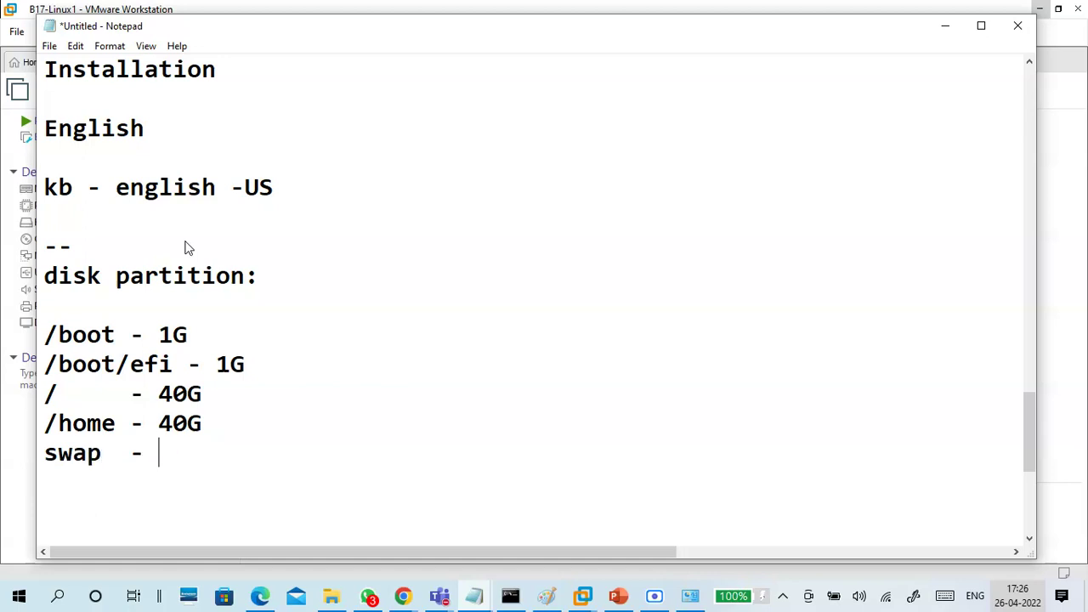
{"action": "type", "text": "4G"}
{"action": "key", "text": "Return"}
{"action": "key", "text": "Return"}
{"action": "key", "text": "Return"}
{"action": "key", "text": "Return"}
{"action": "key", "text": "Return"}
{"action": "key", "text": "Return"}
{"action": "key", "text": "Return"}
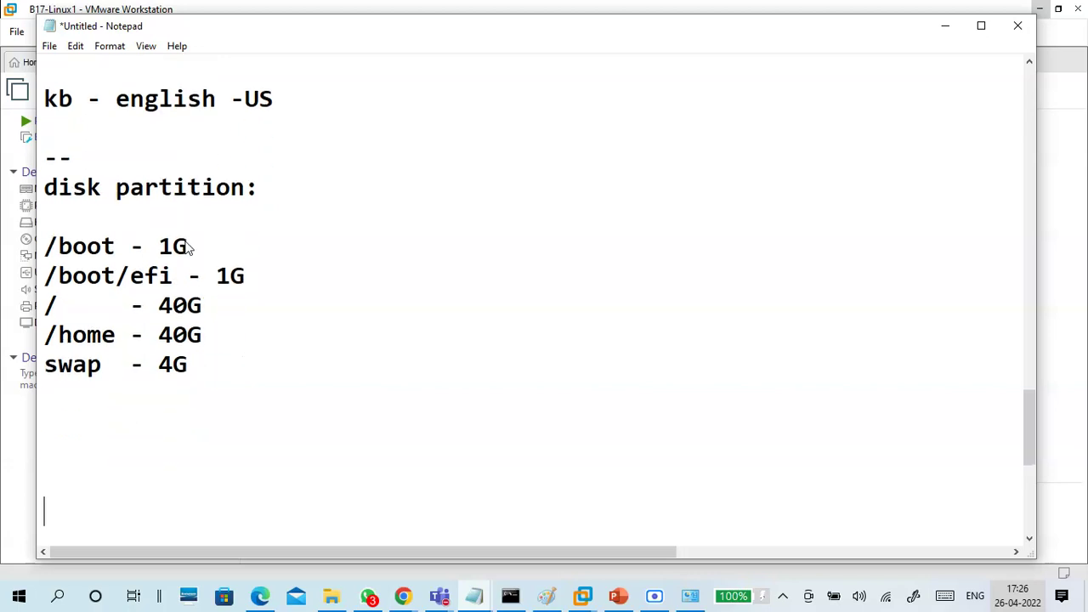
Add SWAP notes: virtual memory, Windows pagefiles, and RAM Size x 2 == 2G x 2 = 4G
{"action": "key", "text": "Up"}
{"action": "key", "text": "Up"}
{"action": "key", "text": "Up"}
{"action": "key", "text": "Up"}
{"action": "type", "text": "S"}
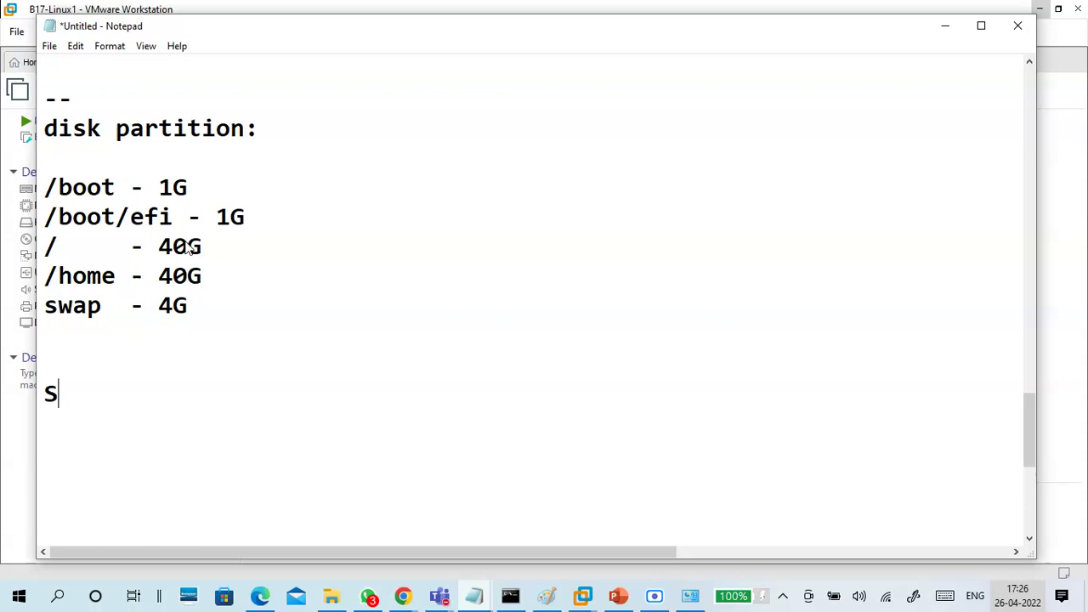
{"action": "type", "text": "WAP "}
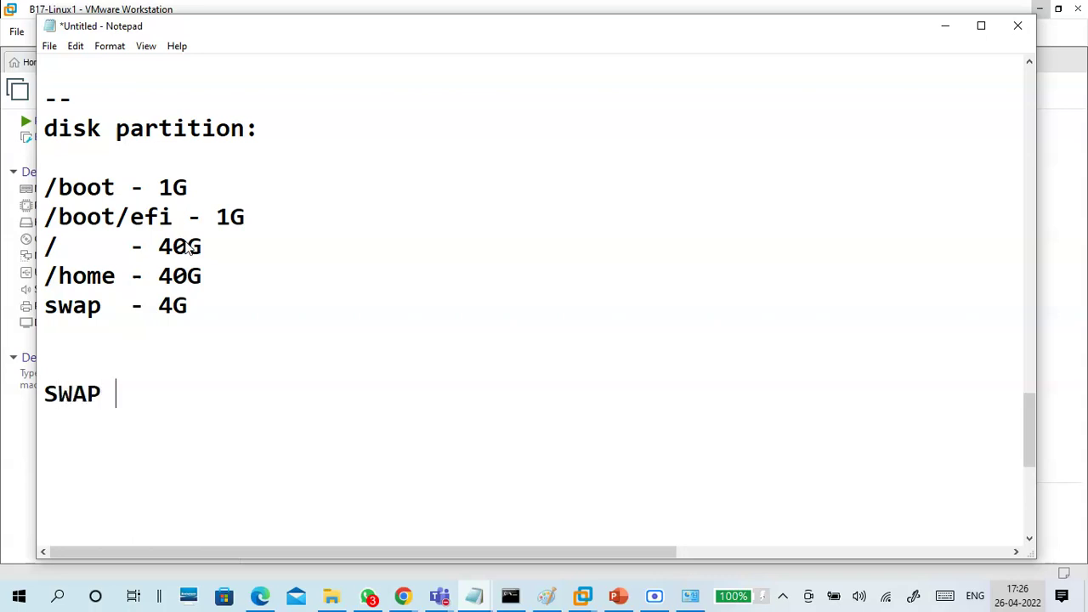
{"action": "type", "text": "- virt"}
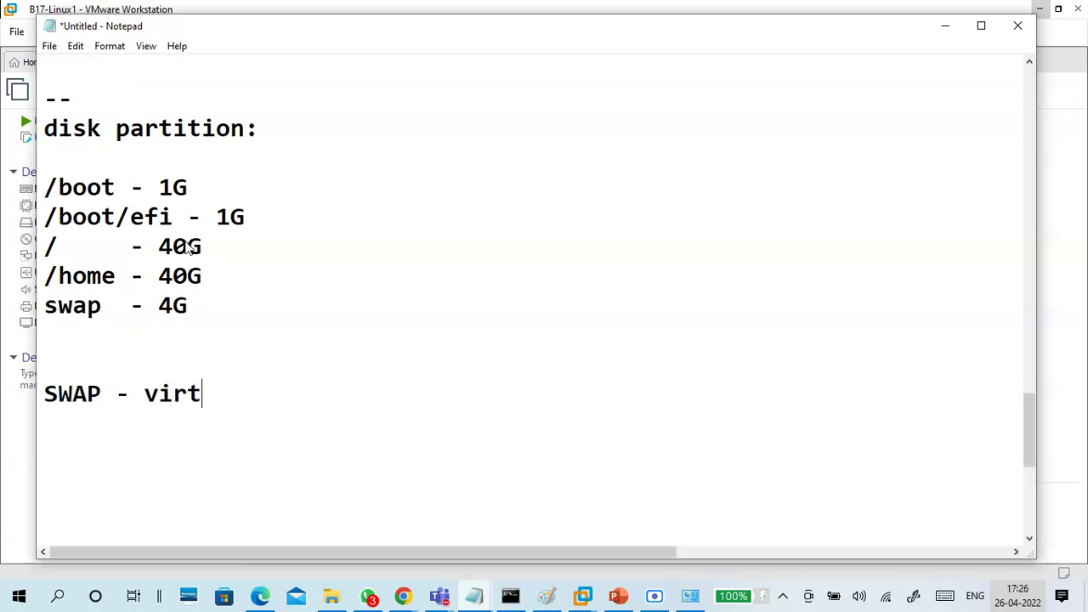
{"action": "type", "text": "ual memory"}
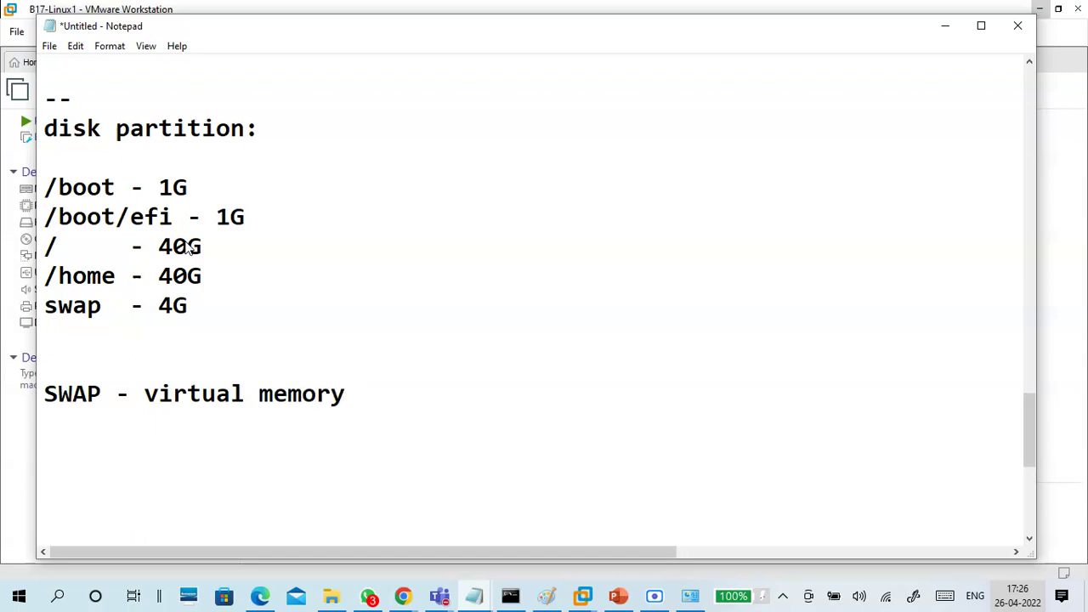
{"action": "key", "text": "Return"}
{"action": "type", "text": "win - virtual memory - pagefiles"}
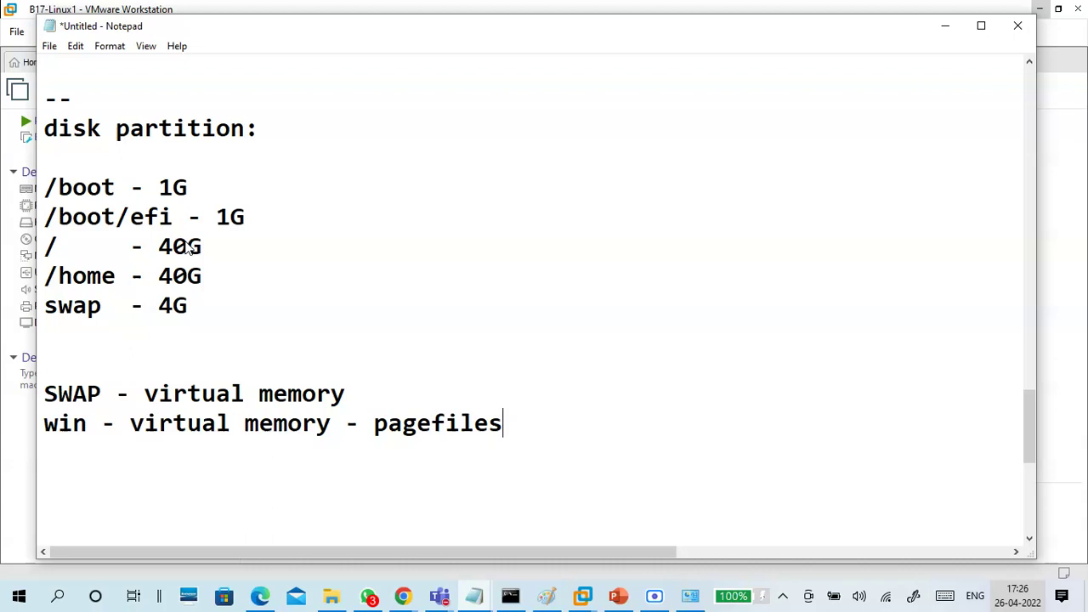
{"action": "scroll", "coordinate": [182, 231], "scroll_direction": "down", "scroll_amount": 2}
{"action": "key", "text": "Return"}
{"action": "key", "text": "Return"}
{"action": "type", "text": "SWAP -"}
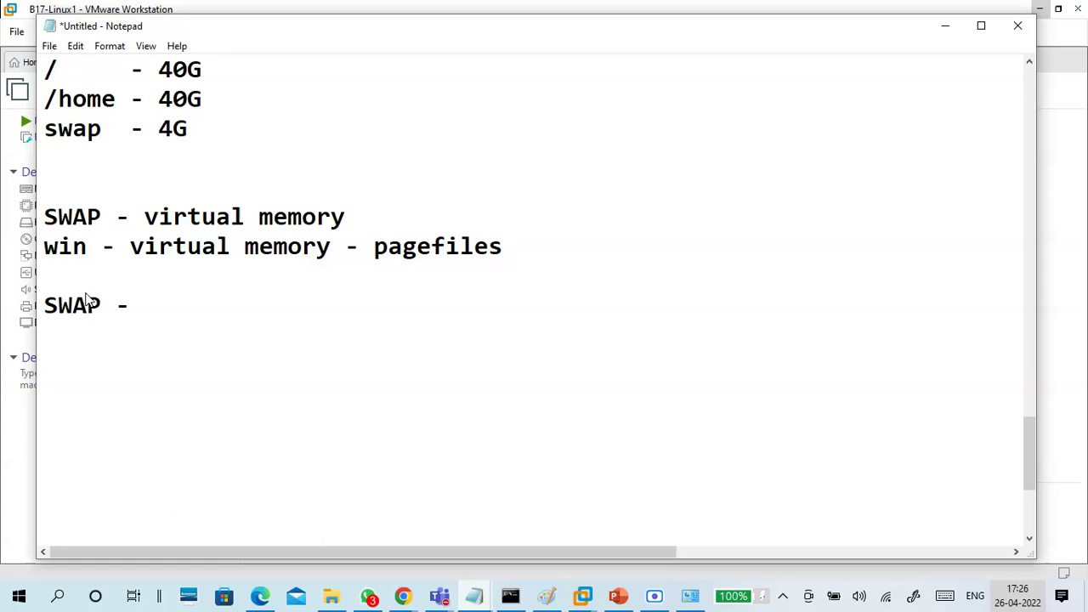
{"action": "type", "text": "RAM Size x 2 == 2G x 2 = 4G"}
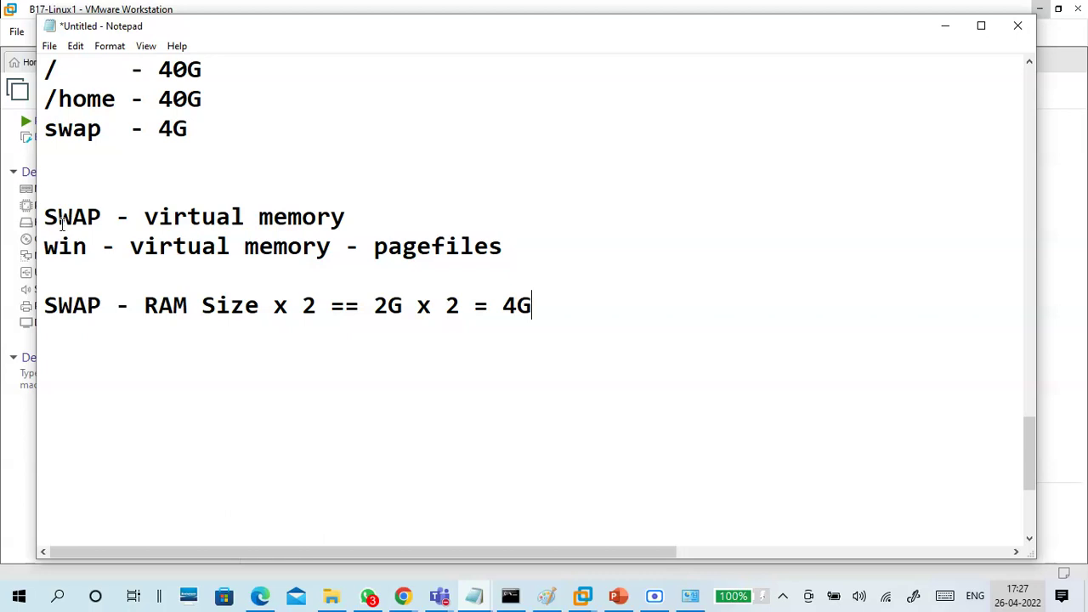
{"action": "left_click_drag", "start_coordinate": [158, 129], "coordinate": [187, 138]}
Highlight the partition lines one by one while reviewing the list
{"action": "scroll", "coordinate": [231, 180], "scroll_direction": "up", "scroll_amount": 2}
{"action": "left_click", "coordinate": [216, 306]}
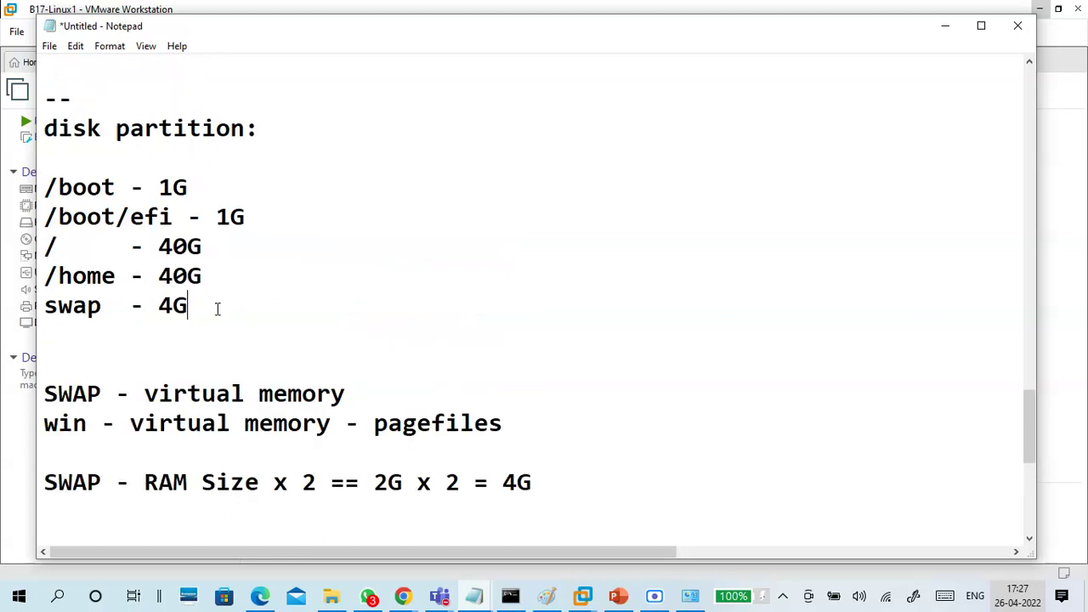
{"action": "left_click_drag", "start_coordinate": [215, 306], "coordinate": [45, 187]}
{"action": "left_click", "coordinate": [102, 184]}
{"action": "left_click_drag", "start_coordinate": [189, 187], "coordinate": [49, 185]}
{"action": "left_click_drag", "start_coordinate": [255, 218], "coordinate": [38, 216]}
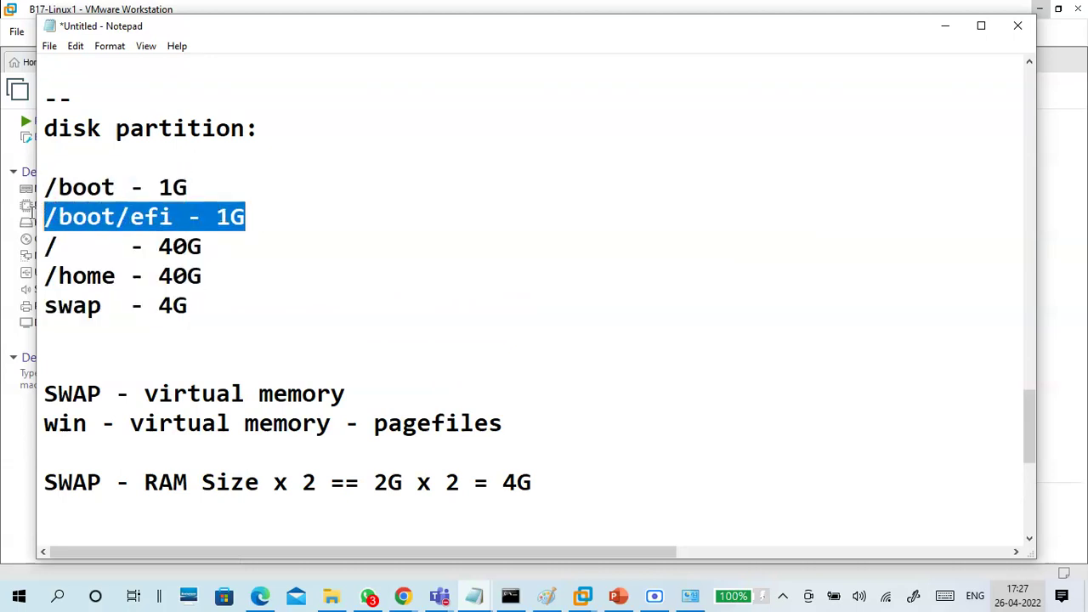
{"action": "left_click", "coordinate": [206, 248]}
{"action": "left_click_drag", "start_coordinate": [207, 247], "coordinate": [41, 245]}
{"action": "left_click", "coordinate": [218, 248]}
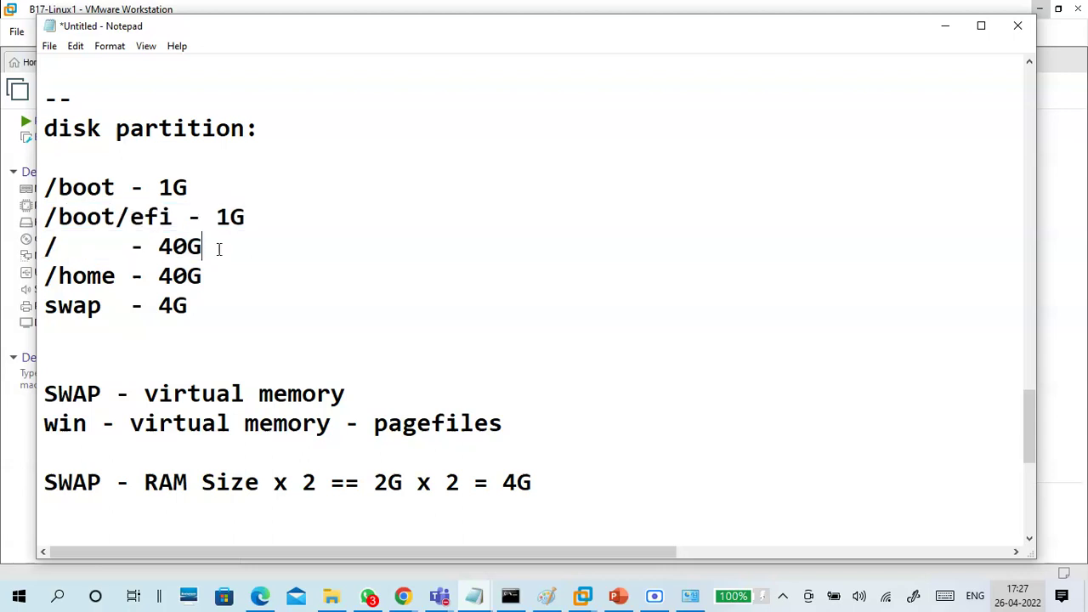
{"action": "left_click_drag", "start_coordinate": [220, 248], "coordinate": [38, 245]}
{"action": "left_click_drag", "start_coordinate": [204, 281], "coordinate": [34, 278]}
{"action": "left_click", "coordinate": [151, 345]}
{"action": "left_click_drag", "start_coordinate": [191, 308], "coordinate": [45, 184]}
{"action": "left_click_drag", "start_coordinate": [204, 281], "coordinate": [43, 246]}
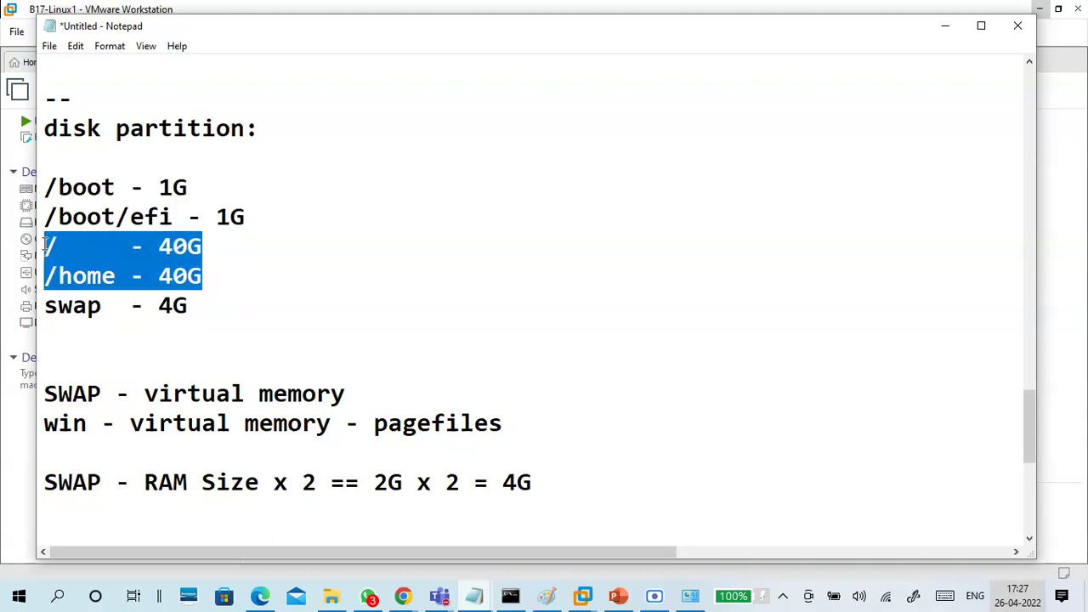
{"action": "left_click_drag", "start_coordinate": [194, 307], "coordinate": [25, 306]}
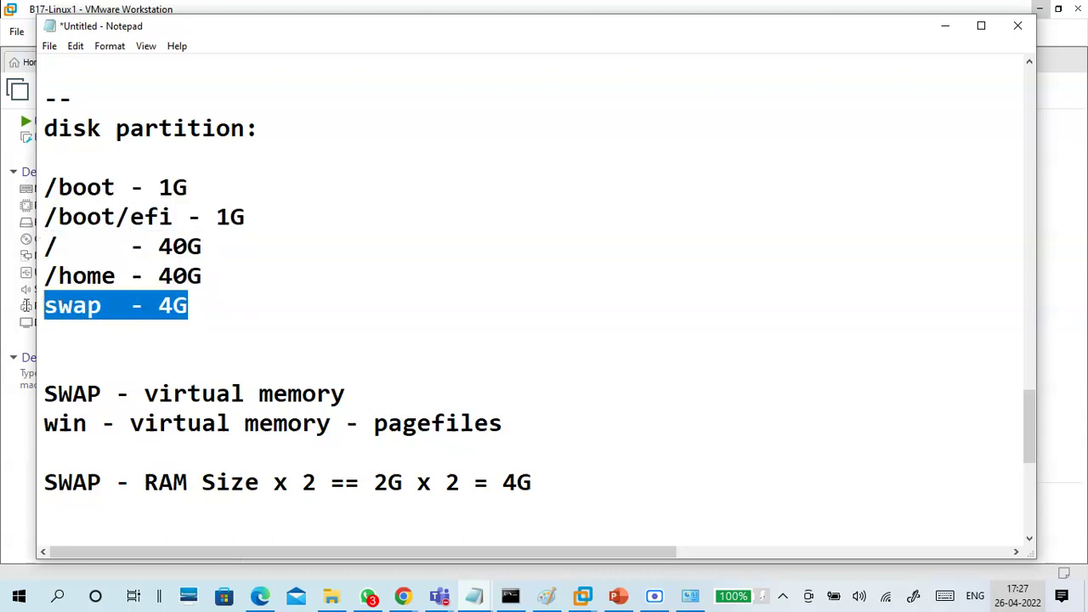
{"action": "left_click_drag", "start_coordinate": [247, 217], "coordinate": [2, 194]}
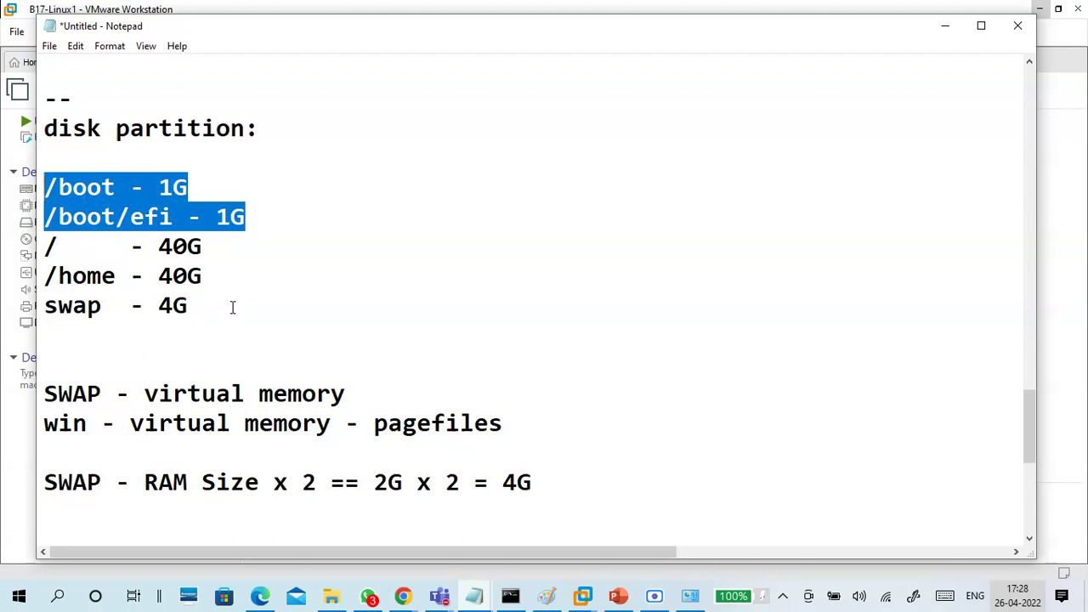
Temporarily change the root size from 40G to 60G, then restore 40G
{"action": "left_click_drag", "start_coordinate": [174, 249], "coordinate": [162, 249]}
{"action": "key", "text": "BackSpace"}
{"action": "type", "text": "6"}
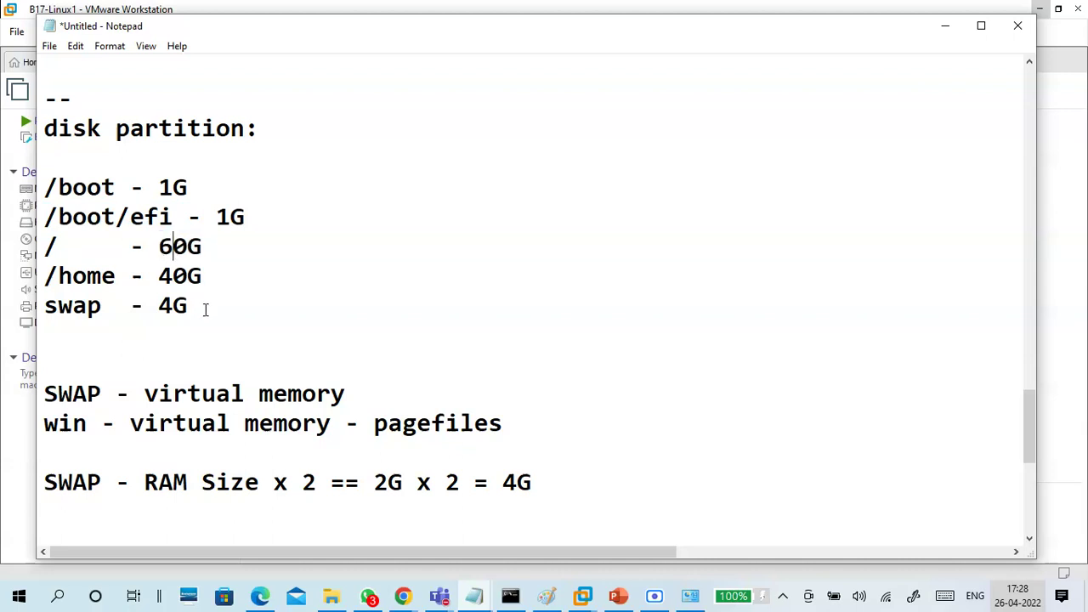
{"action": "key", "text": "BackSpace"}
{"action": "type", "text": "4"}
Append '-512M' to the /boot - 1G line
{"action": "left_click", "coordinate": [244, 253]}
{"action": "left_click", "coordinate": [214, 187]}
{"action": "type", "text": "-500"}
{"action": "key", "text": "BackSpace"}
{"action": "key", "text": "BackSpace"}
{"action": "type", "text": "12M"}
{"action": "key", "text": "Down"}
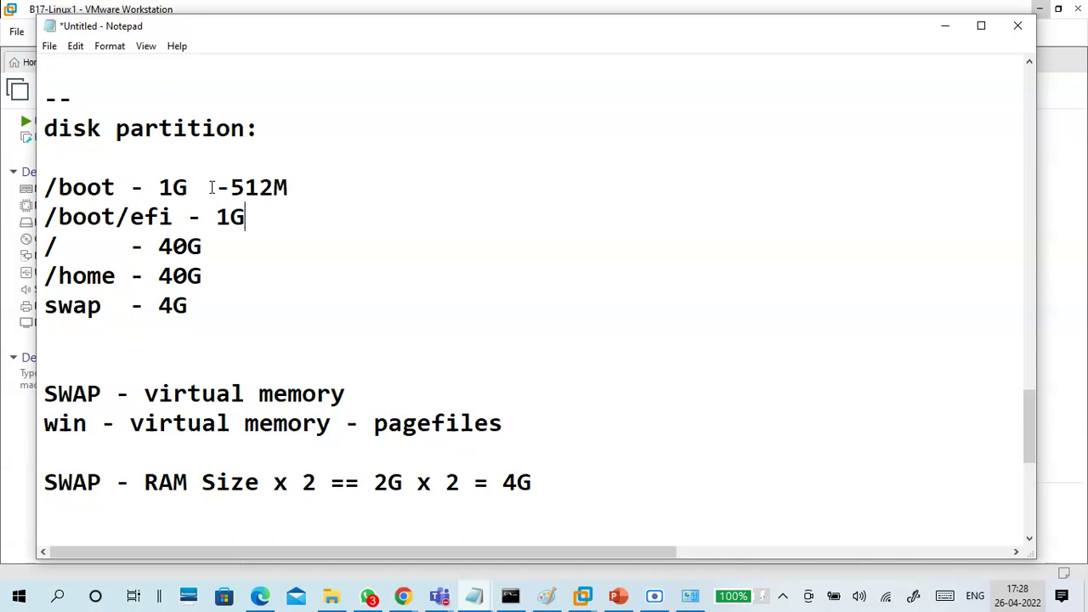
Append -200M to /boot/efi, -10G to /, -5G to /home and '-as per ram' to swap
{"action": "type", "text": "-200M"}
{"action": "key", "text": "Down"}
{"action": "type", "text": "-"}
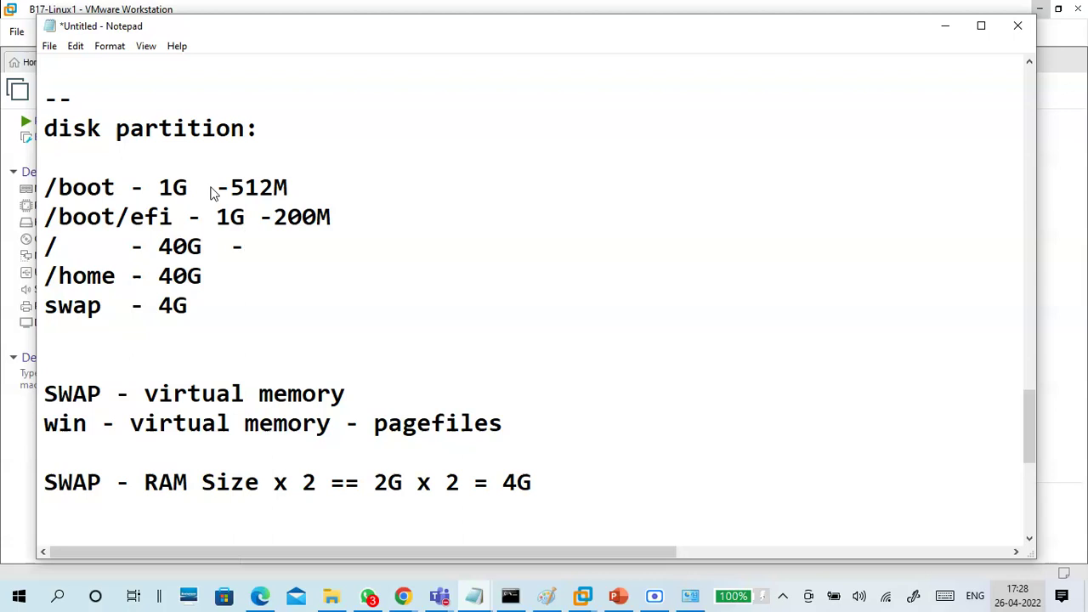
{"action": "type", "text": "10"}
{"action": "type", "text": "G"}
{"action": "type", "text": "   -"}
{"action": "type", "text": "5G"}
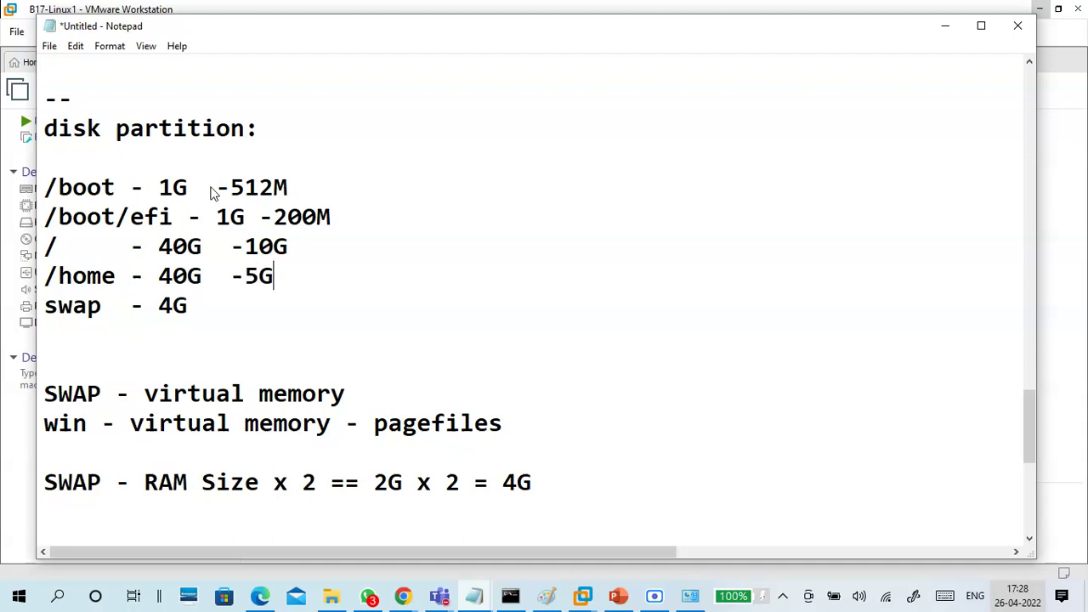
{"action": "key", "text": "Down"}
{"action": "key", "text": "BackSpace"}
{"action": "type", "text": "-asperram"}
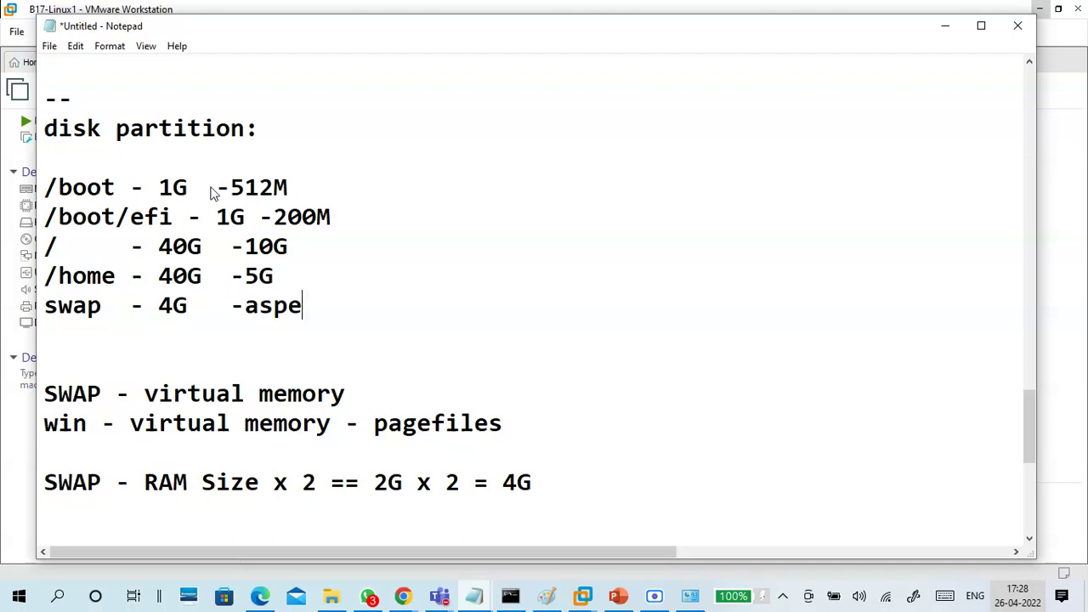
{"action": "key", "text": "Left"}
{"action": "key", "text": "Left"}
{"action": "key", "text": "Left"}
{"action": "key", "text": "Left"}
{"action": "key", "text": "Left"}
{"action": "key", "text": "Right"}
{"action": "key", "text": "Right"}
{"action": "key", "text": "Right"}
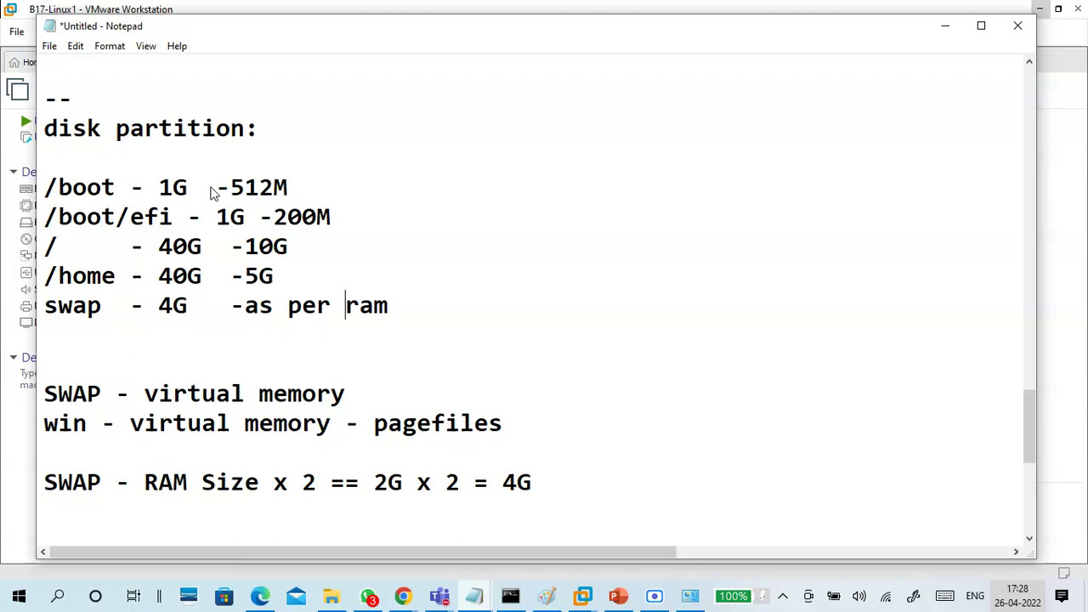
{"action": "left_click", "coordinate": [167, 186]}
{"action": "left_click_drag", "start_coordinate": [168, 185], "coordinate": [187, 186]}
{"action": "left_click_drag", "start_coordinate": [246, 218], "coordinate": [214, 217]}
{"action": "left_click_drag", "start_coordinate": [290, 246], "coordinate": [231, 246]}
{"action": "left_click_drag", "start_coordinate": [274, 276], "coordinate": [216, 277]}
{"action": "left_click_drag", "start_coordinate": [272, 247], "coordinate": [245, 247]}
{"action": "left_click", "coordinate": [298, 276]}
{"action": "left_click_drag", "start_coordinate": [229, 181], "coordinate": [331, 219]}
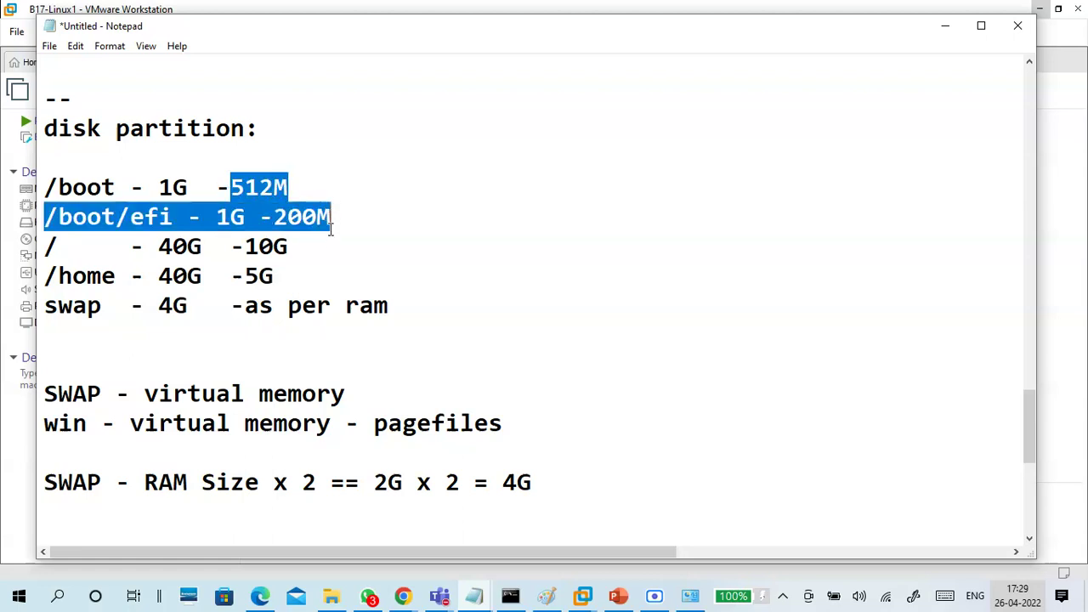
{"action": "left_click", "coordinate": [295, 251]}
{"action": "left_click_drag", "start_coordinate": [295, 252], "coordinate": [230, 247]}
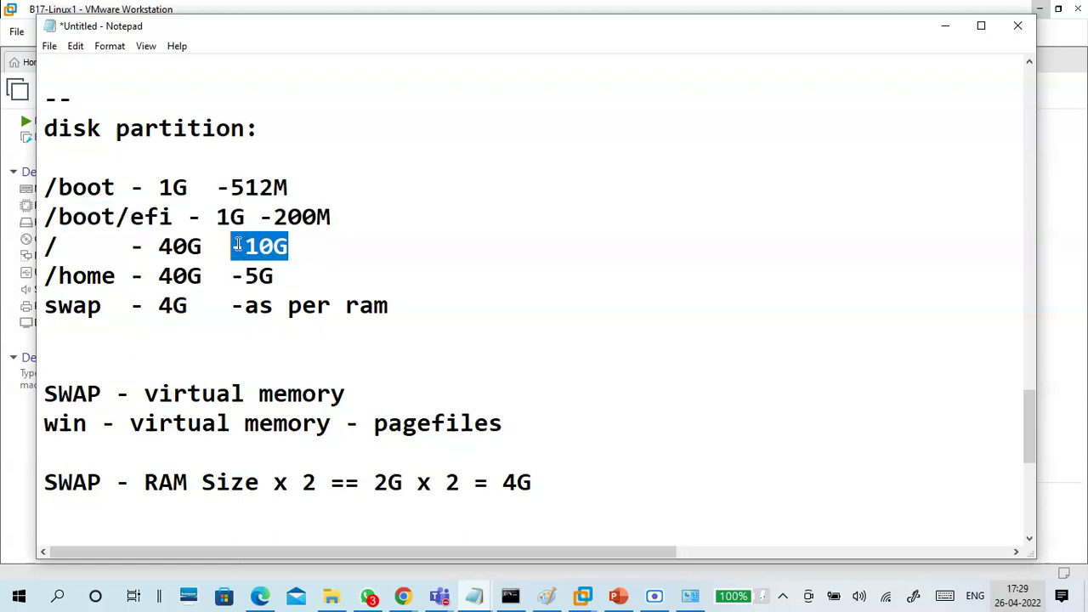
{"action": "left_click", "coordinate": [304, 281]}
{"action": "key", "text": "shift+Left"}
{"action": "key", "text": "shift+Left"}
{"action": "key", "text": "shift+Left"}
{"action": "key", "text": "shift+Left"}
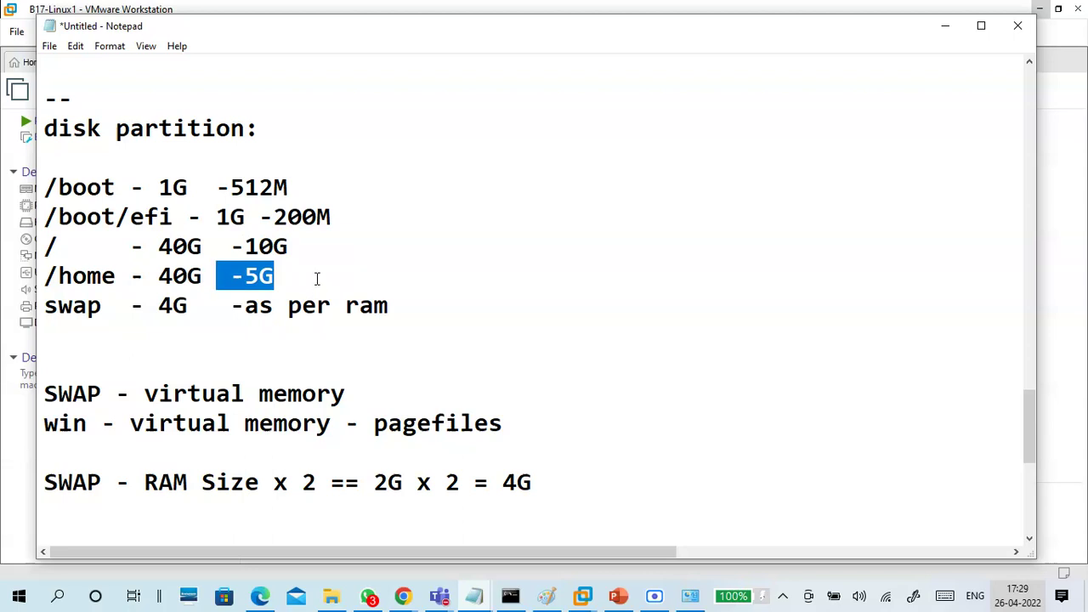
{"action": "left_click_drag", "start_coordinate": [244, 307], "coordinate": [382, 327]}
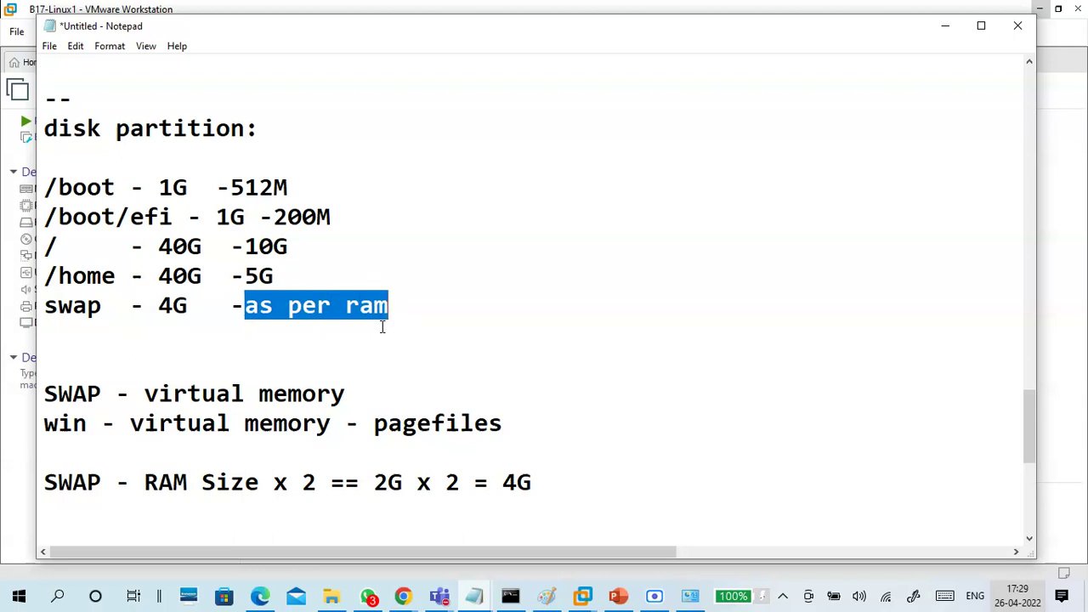
{"action": "left_click", "coordinate": [383, 328]}
{"action": "left_click_drag", "start_coordinate": [405, 312], "coordinate": [7, 187]}
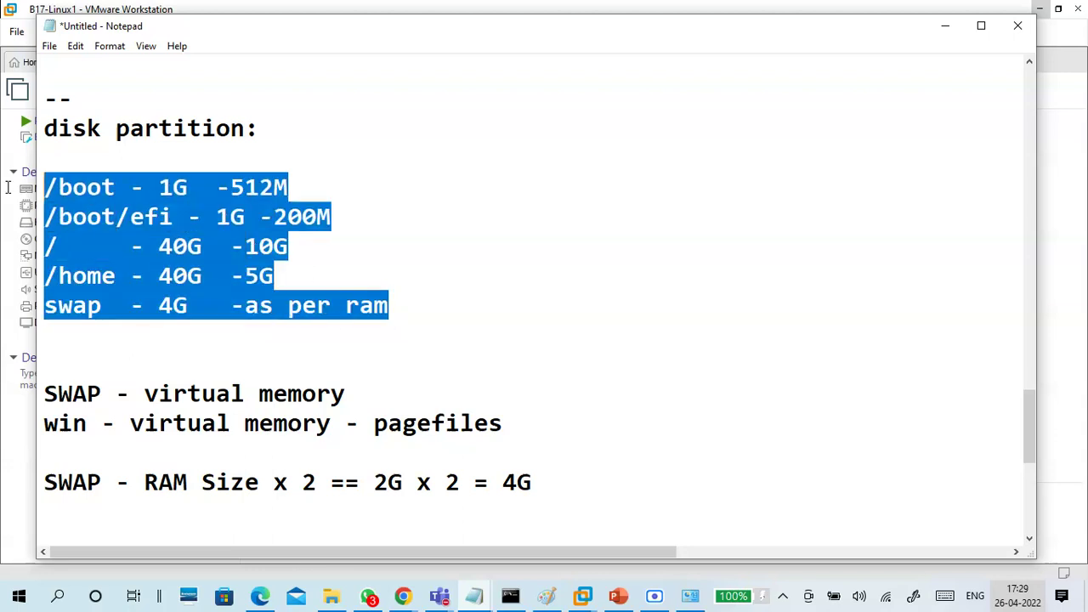
{"action": "left_click", "coordinate": [348, 345]}
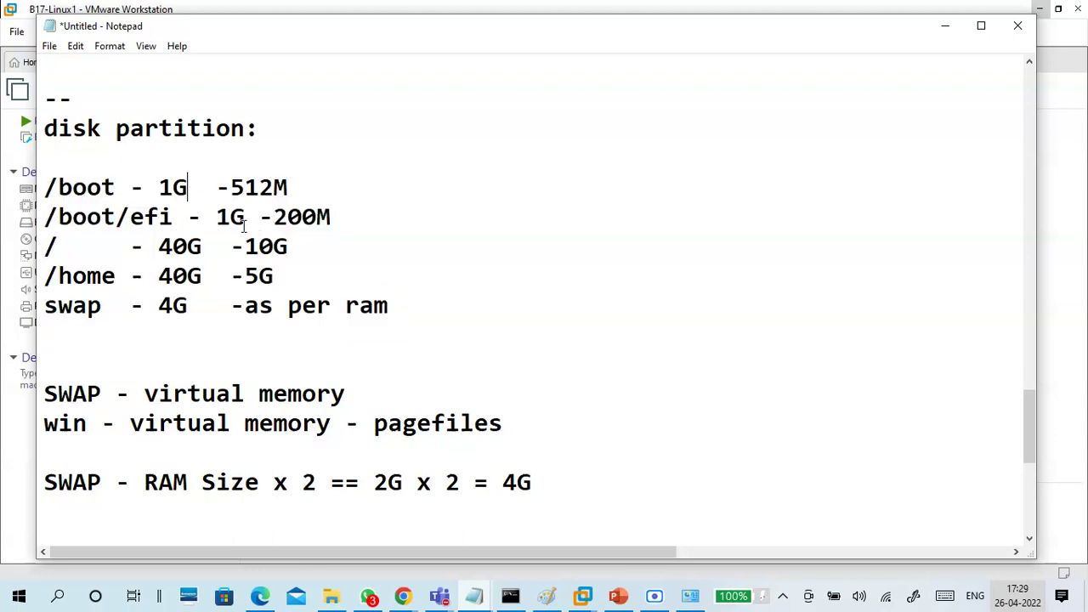
{"action": "double_click", "coordinate": [295, 248]}
{"action": "left_click_drag", "start_coordinate": [289, 277], "coordinate": [245, 276]}
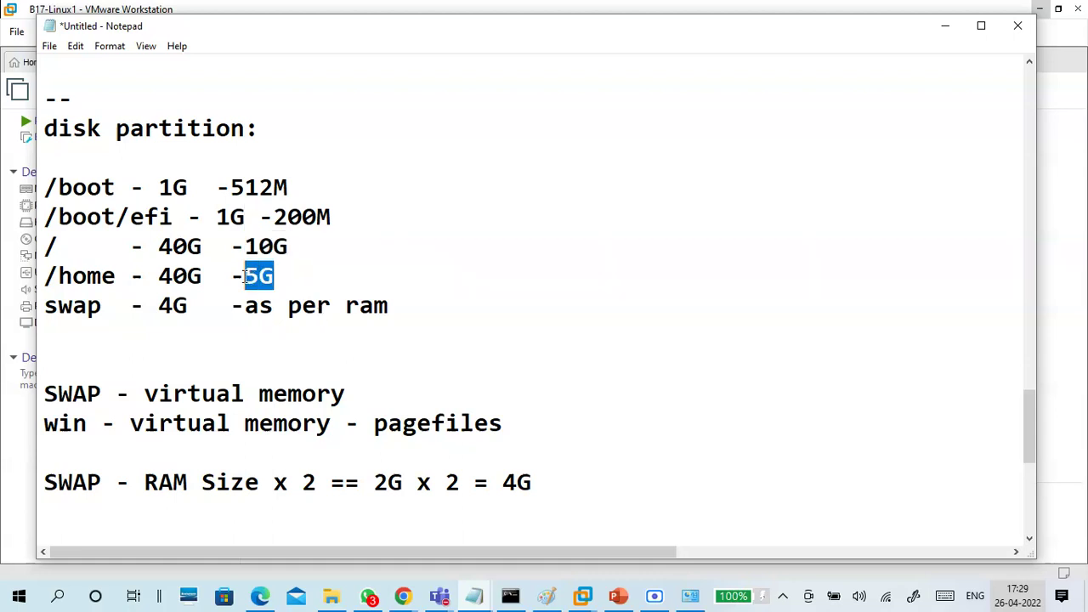
{"action": "left_click", "coordinate": [341, 274]}
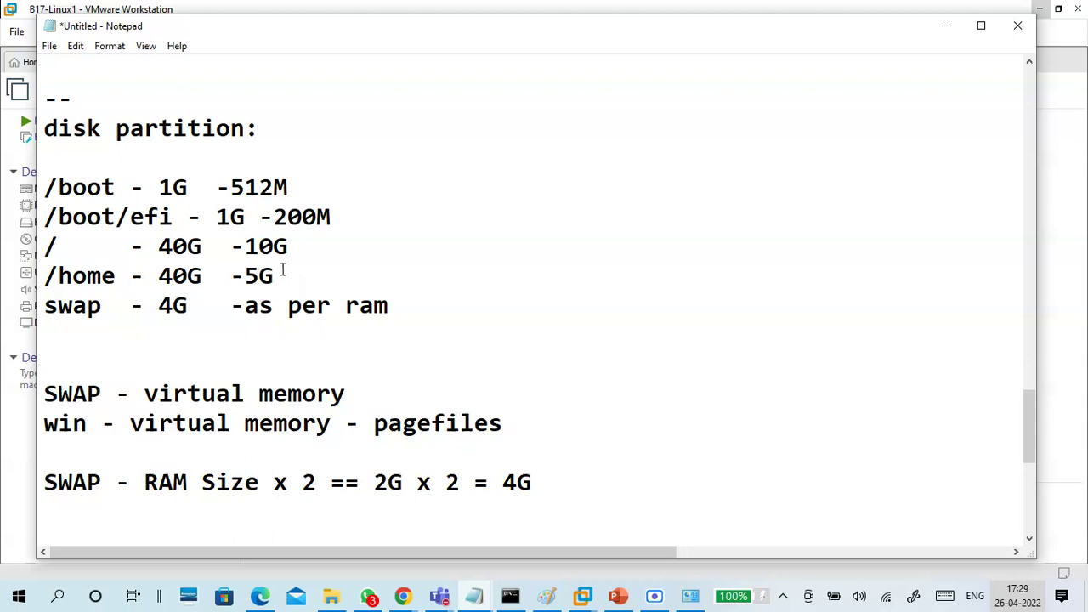
{"action": "left_click_drag", "start_coordinate": [289, 247], "coordinate": [39, 247]}
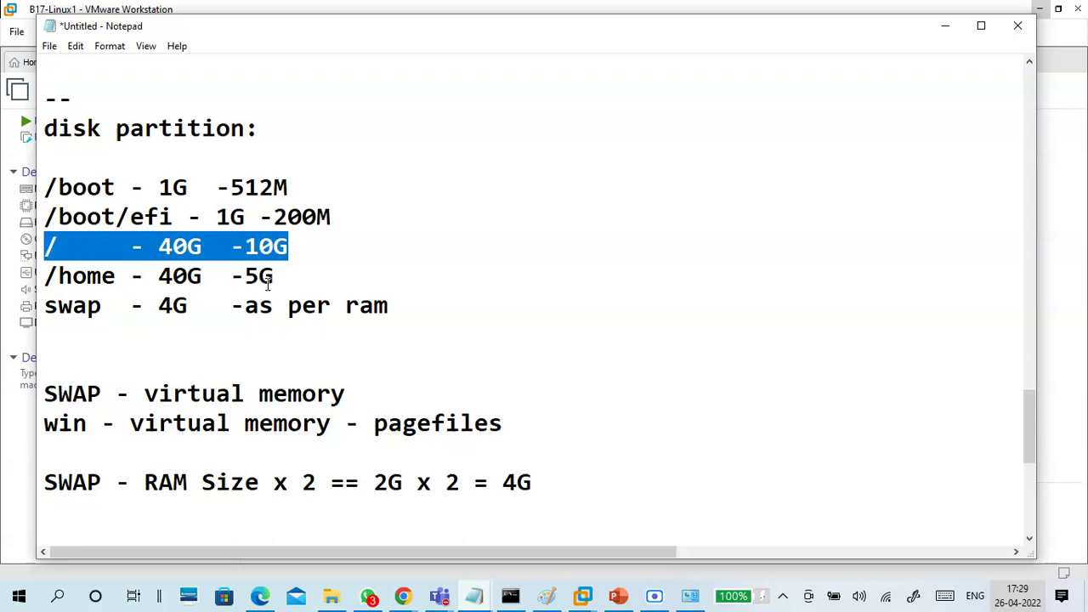
{"action": "left_click_drag", "start_coordinate": [291, 247], "coordinate": [39, 189]}
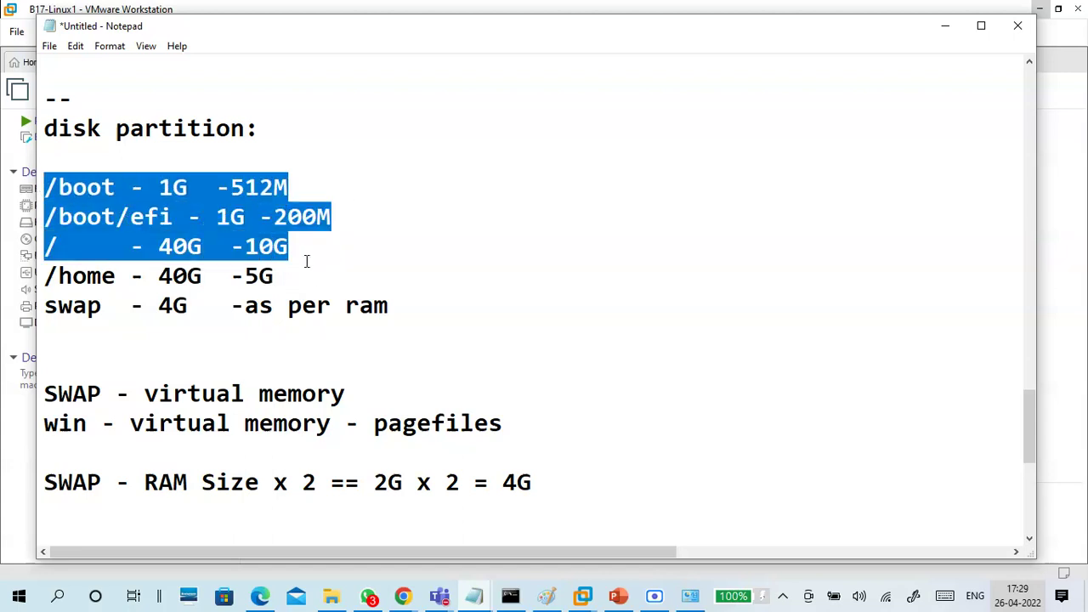
{"action": "left_click_drag", "start_coordinate": [302, 272], "coordinate": [29, 275]}
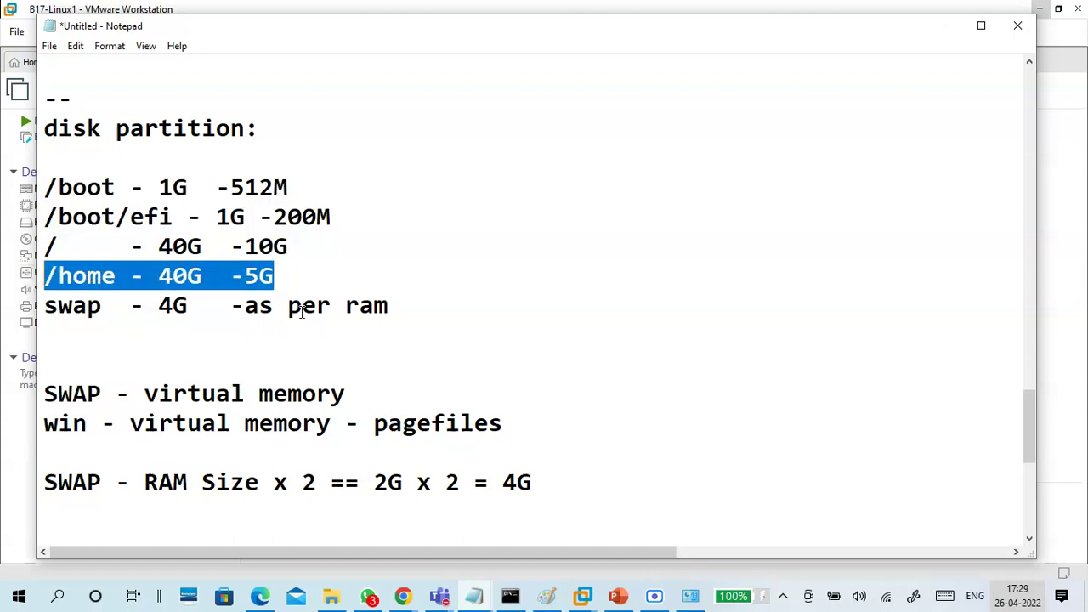
{"action": "left_click_drag", "start_coordinate": [390, 297], "coordinate": [41, 310]}
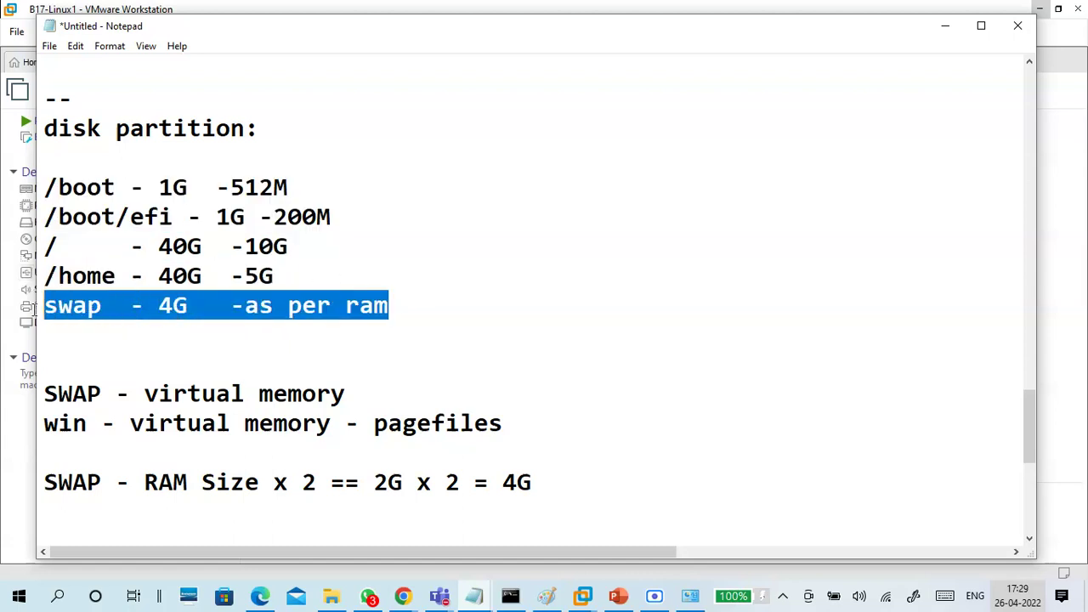
{"action": "left_click", "coordinate": [220, 339]}
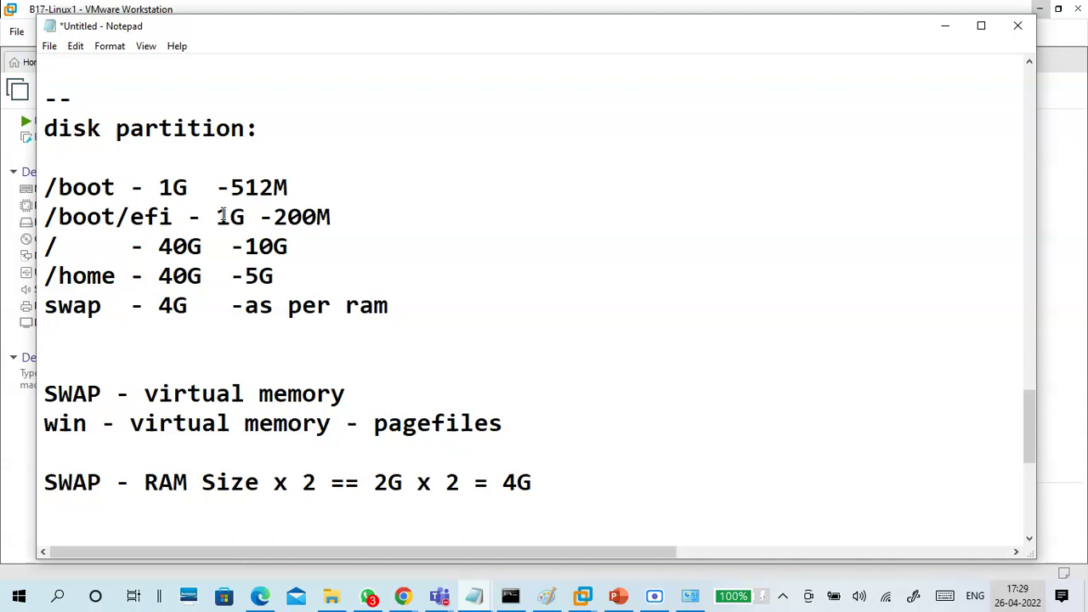
{"action": "left_click_drag", "start_coordinate": [306, 250], "coordinate": [218, 252]}
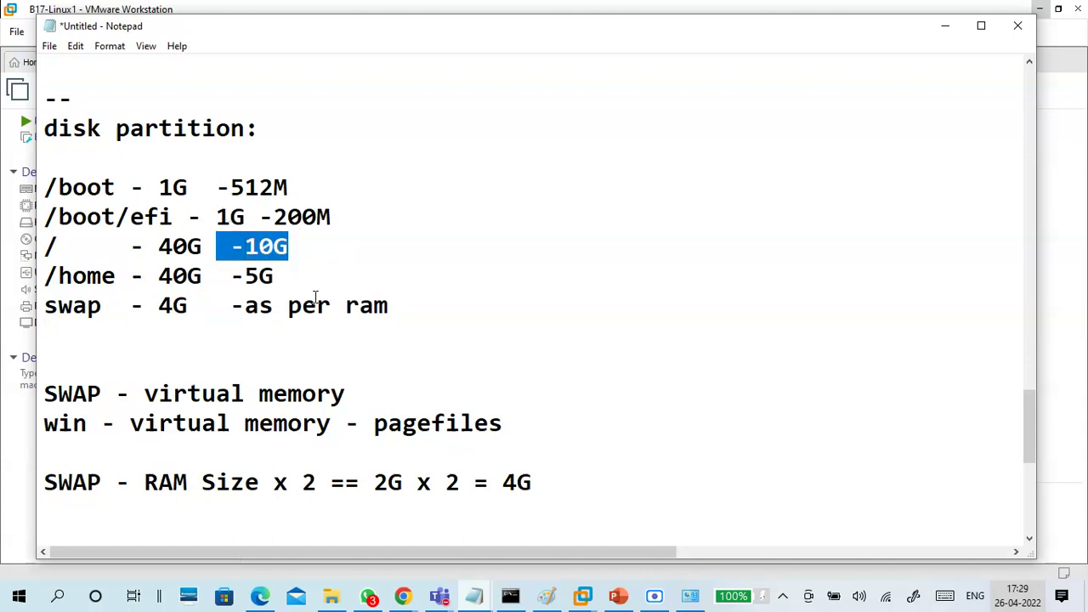
{"action": "left_click_drag", "start_coordinate": [303, 277], "coordinate": [430, 310]}
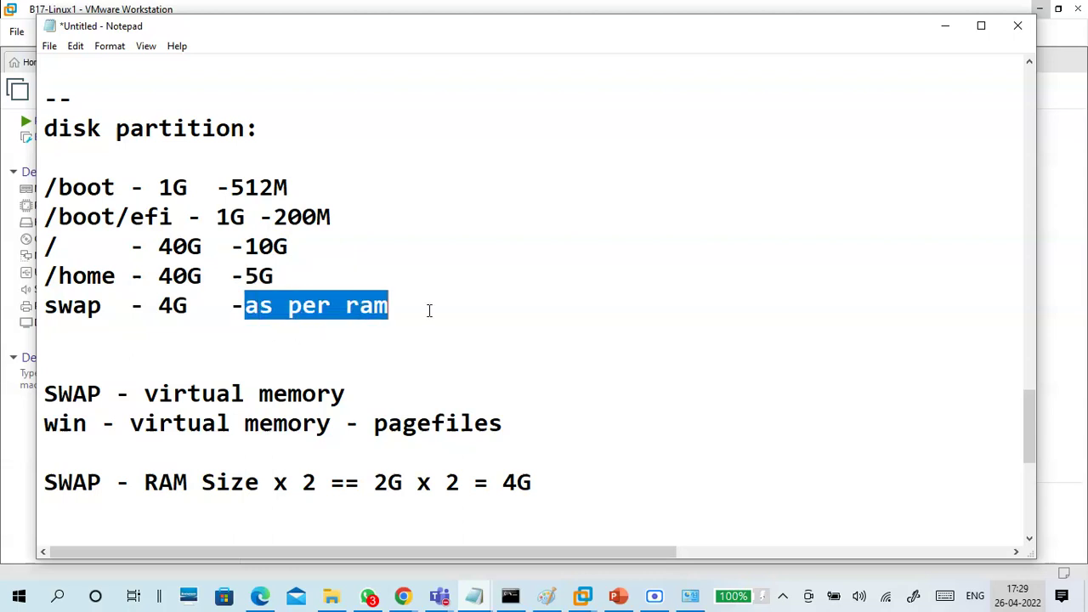
{"action": "left_click", "coordinate": [429, 357]}
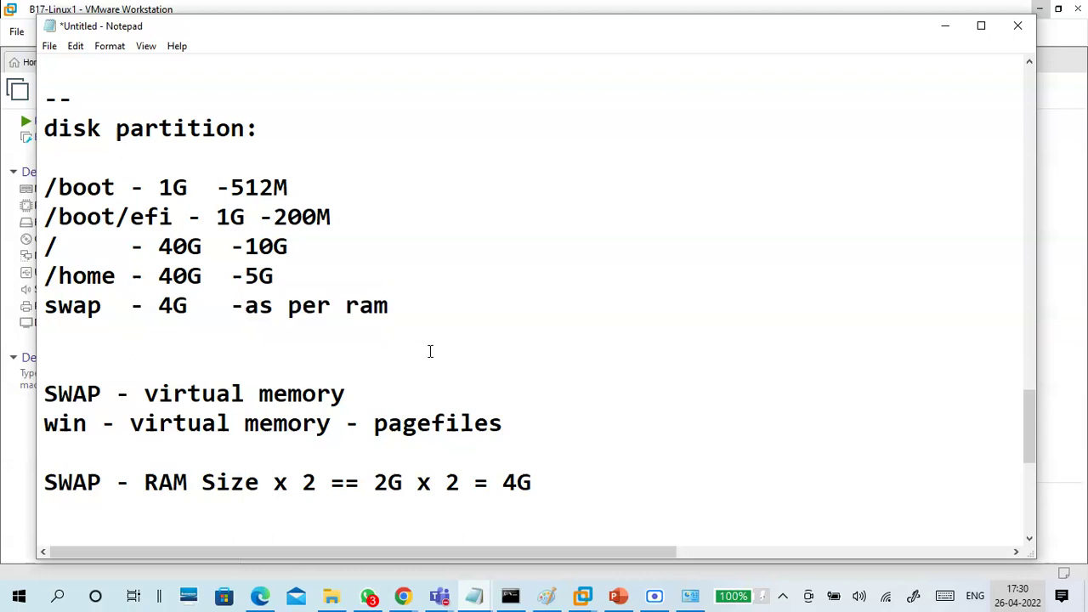
{"action": "scroll", "coordinate": [430, 351], "scroll_direction": "down", "scroll_amount": 3}
Below the swap notes, add a dashed divider, a 'package:' heading and 'Server with GUI'
{"action": "left_click", "coordinate": [357, 298]}
{"action": "left_click", "coordinate": [343, 258]}
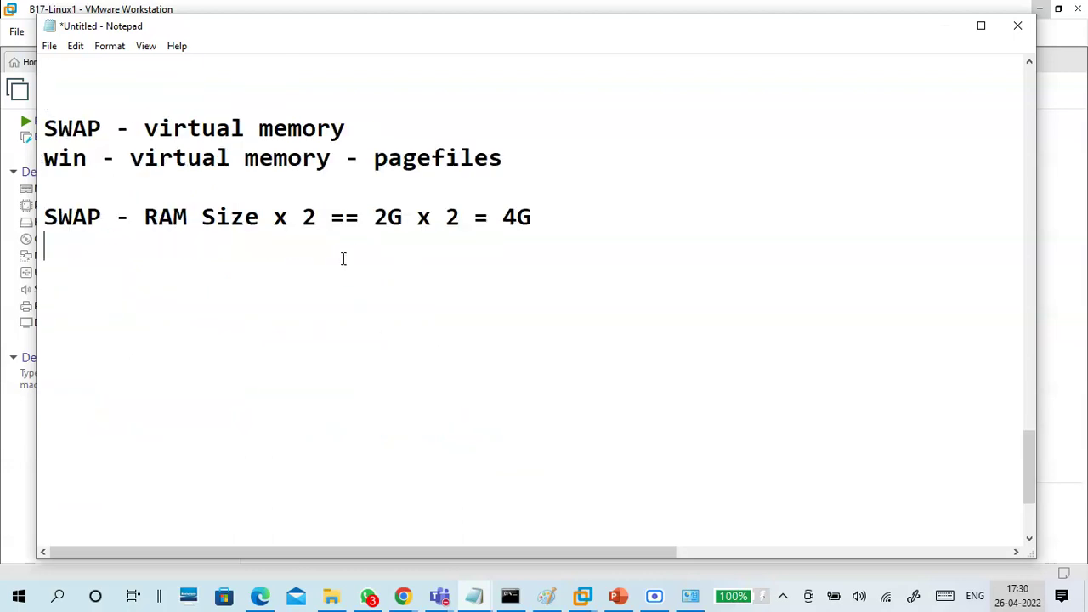
{"action": "type", "text": "----------------"}
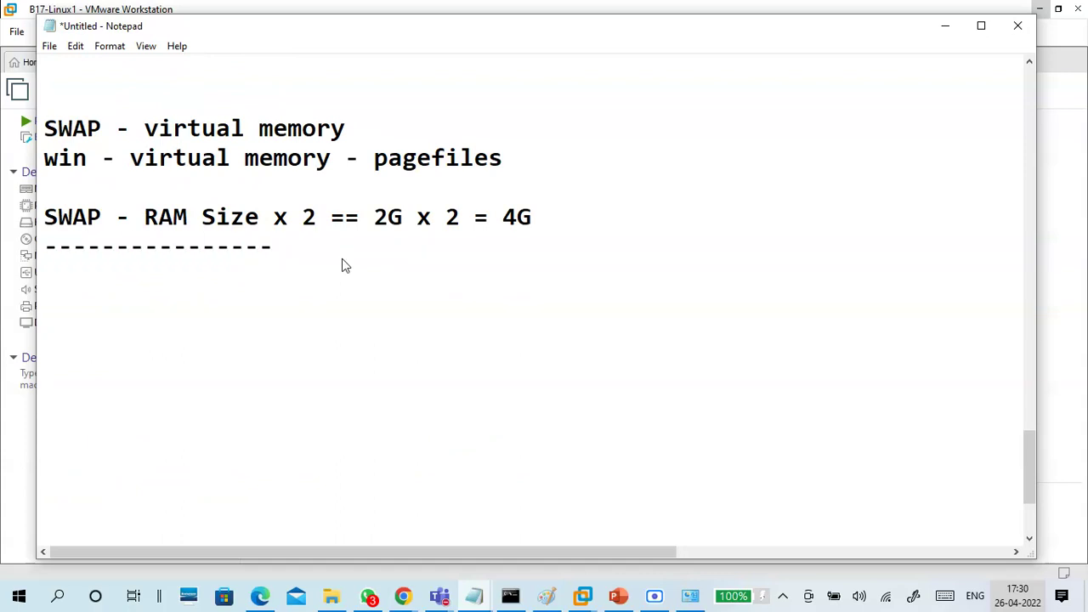
{"action": "scroll", "coordinate": [343, 266], "scroll_direction": "up", "scroll_amount": 3}
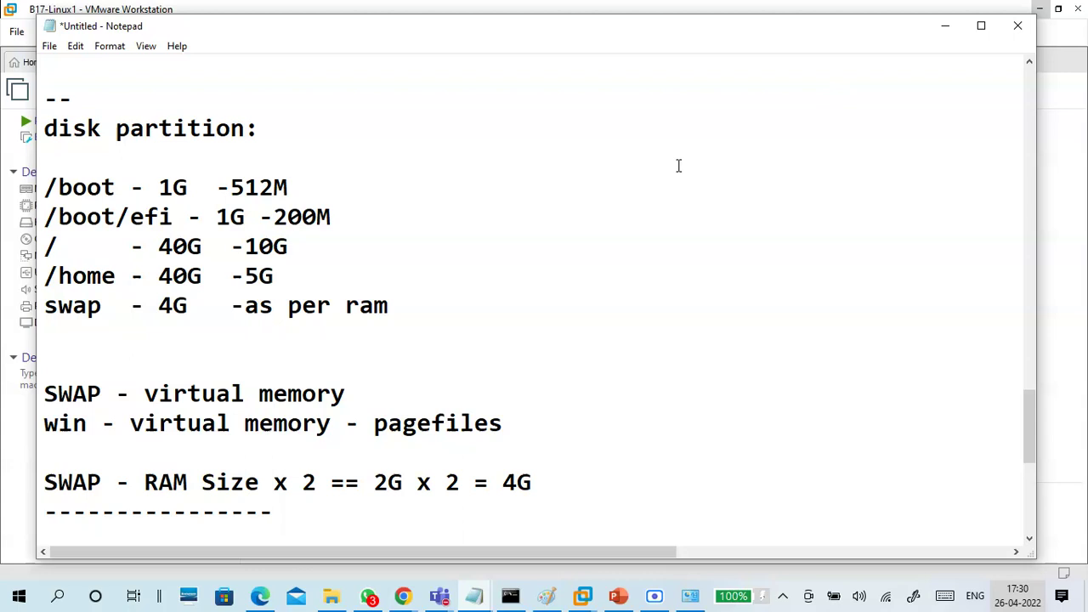
{"action": "scroll", "coordinate": [678, 212], "scroll_direction": "down", "scroll_amount": 2}
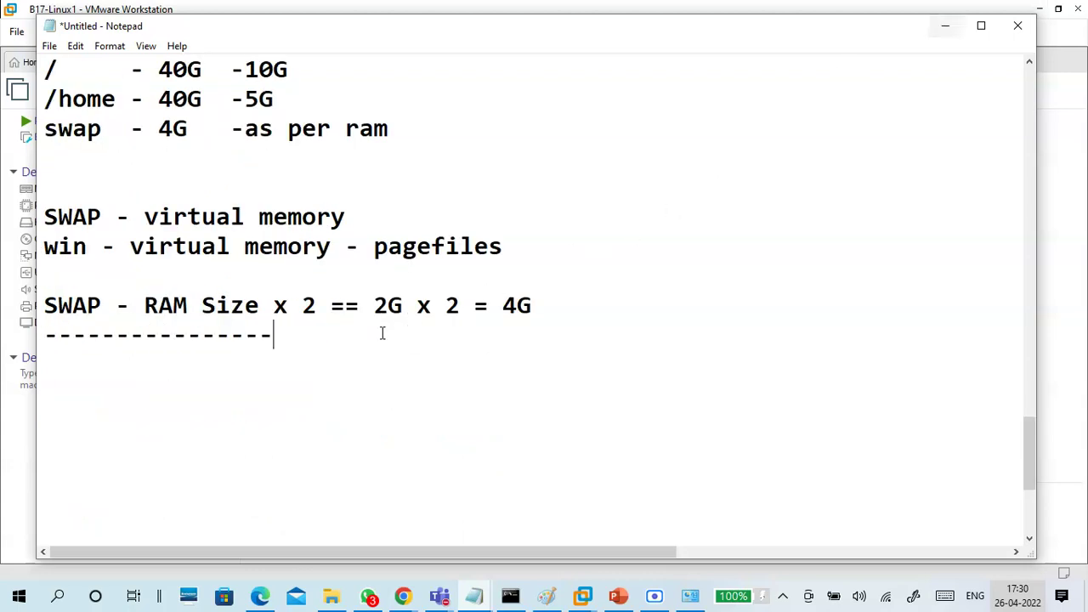
{"action": "scroll", "coordinate": [331, 342], "scroll_direction": "down", "scroll_amount": 1}
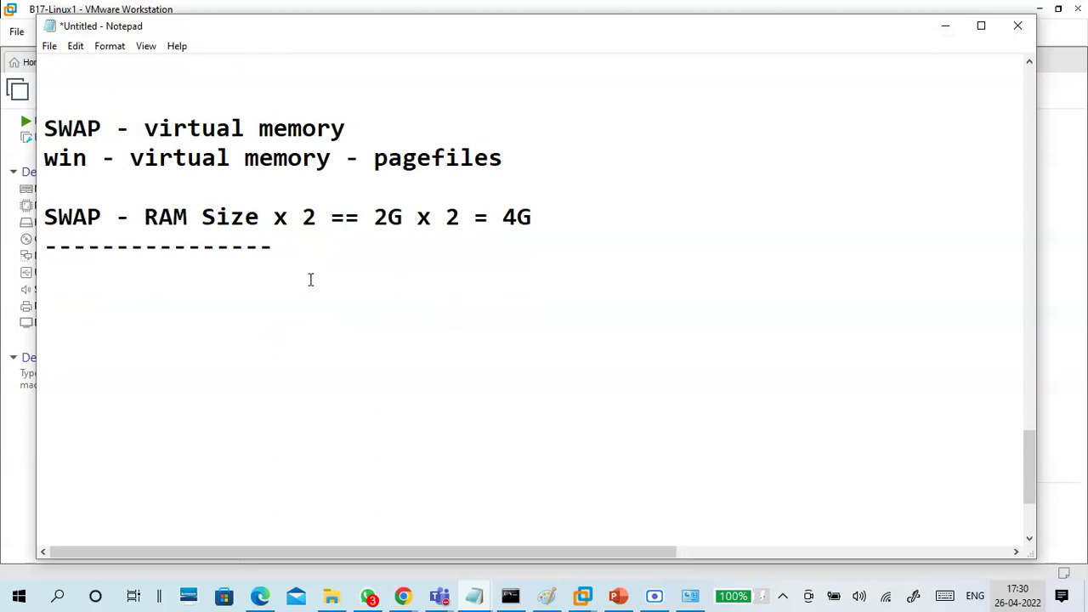
{"action": "key", "text": "Return"}
{"action": "type", "text": "package:"}
{"action": "key", "text": "Return"}
{"action": "key", "text": "Return"}
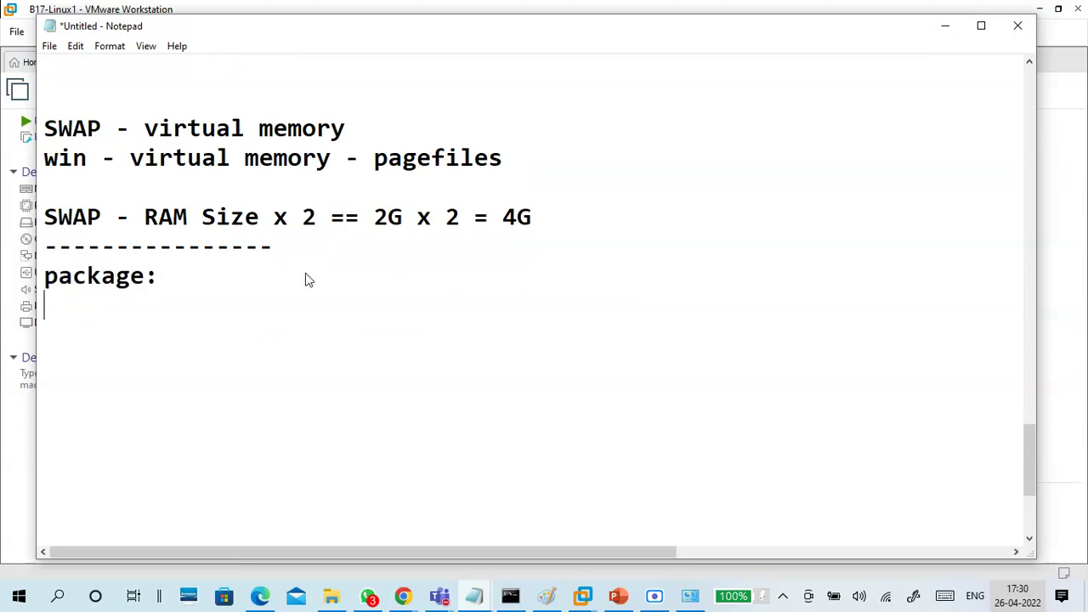
{"action": "type", "text": "Server"}
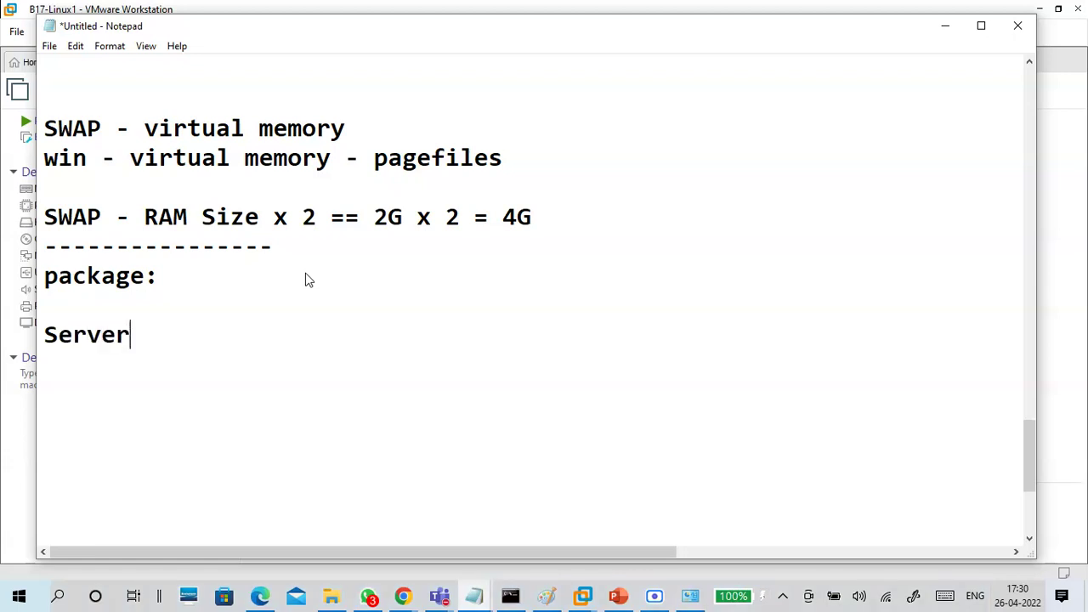
{"action": "type", "text": " with GUI"}
List the add-ons '-tools' and '-librarys' plus a trailing dash, then minimize Notepad
{"action": "key", "text": "Return"}
{"action": "type", "text": "-"}
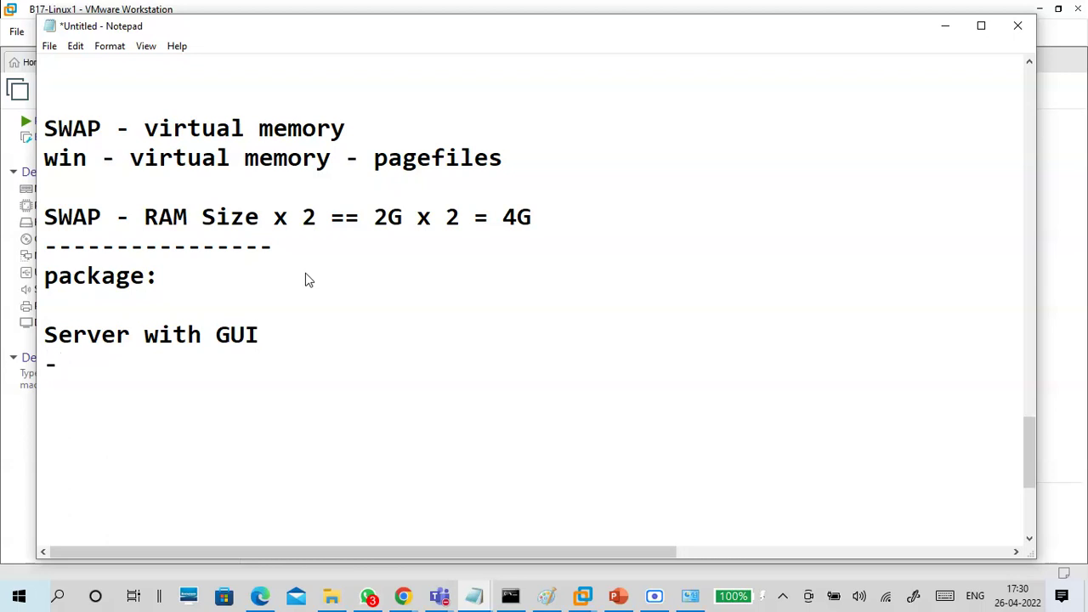
{"action": "scroll", "coordinate": [321, 306], "scroll_direction": "down", "scroll_amount": 1}
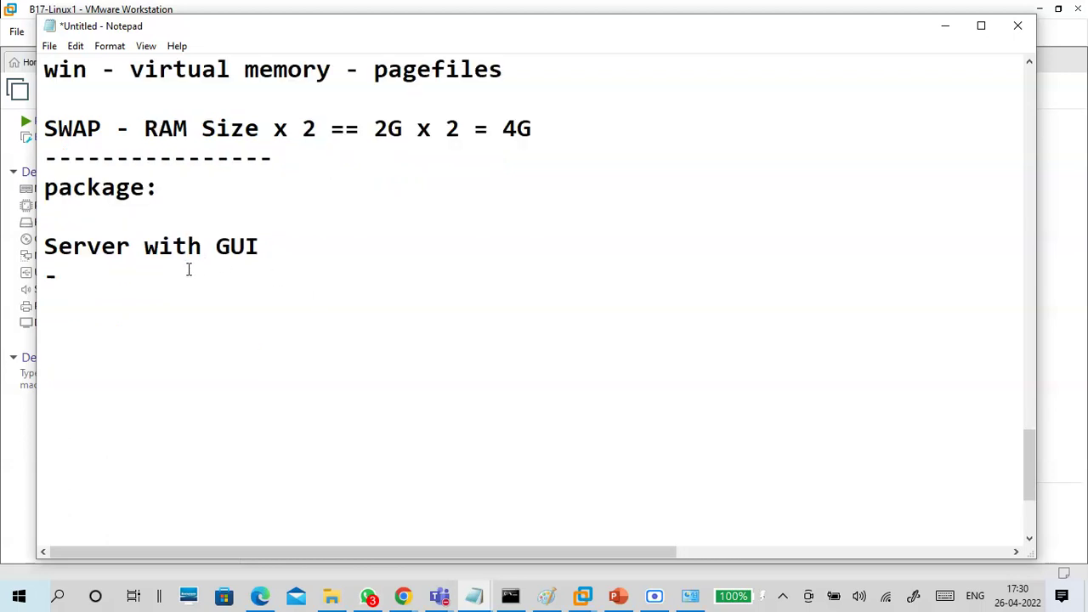
{"action": "left_click_drag", "start_coordinate": [259, 246], "coordinate": [32, 248]}
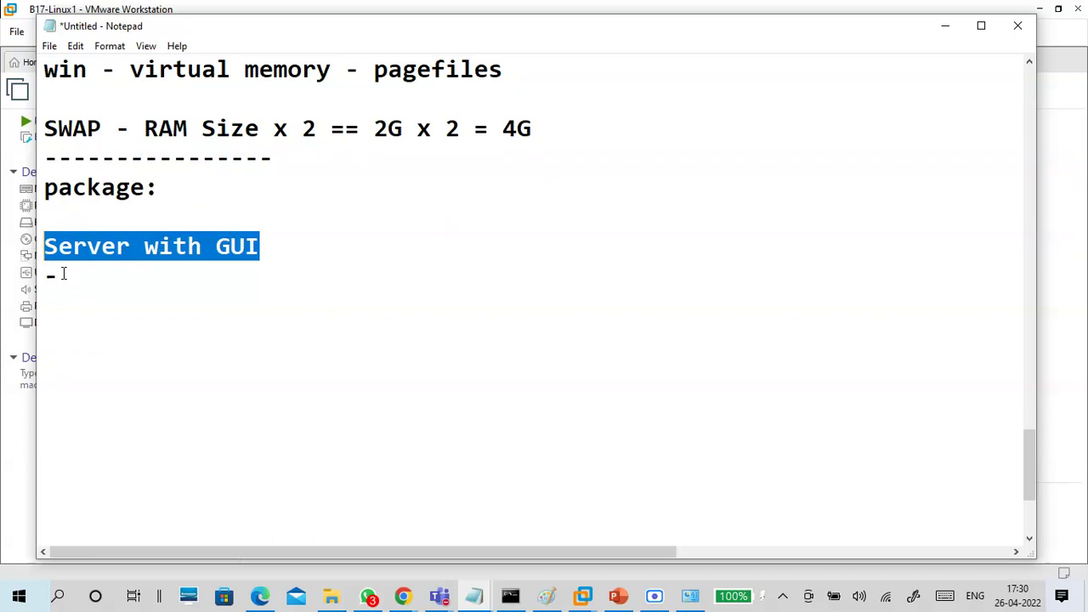
{"action": "left_click", "coordinate": [64, 273]}
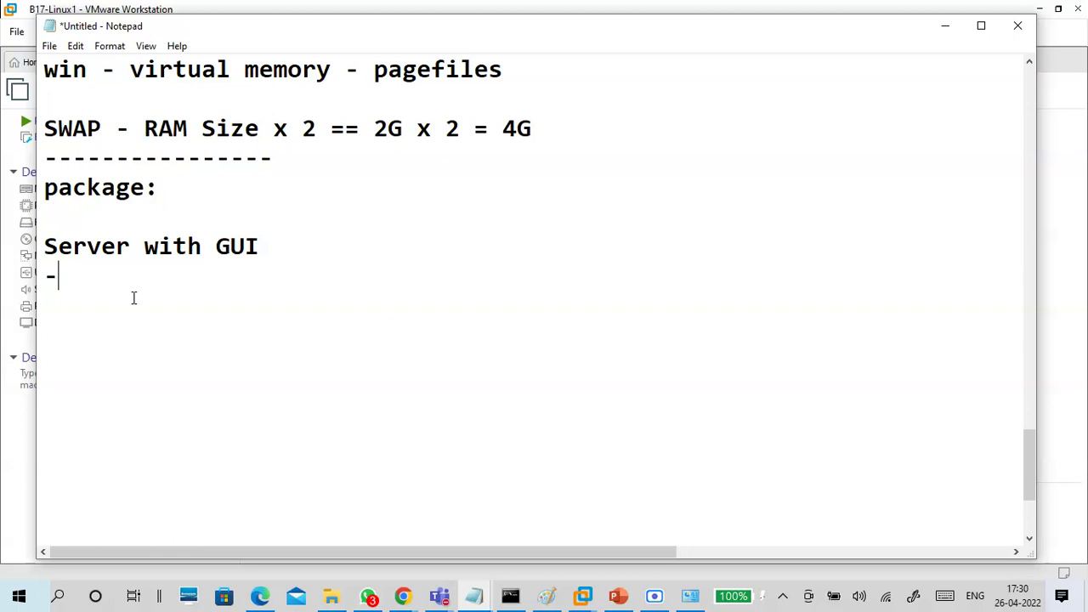
{"action": "type", "text": "tools"}
{"action": "key", "text": "Return"}
{"action": "type", "text": "-librarys"}
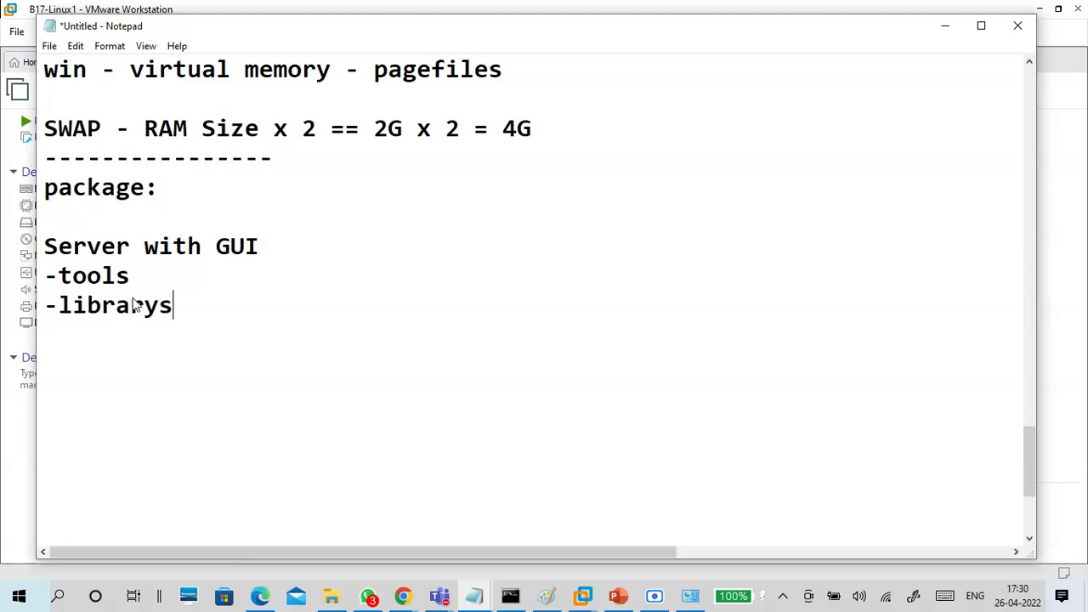
{"action": "key", "text": "Return"}
{"action": "type", "text": "-"}
{"action": "left_click", "coordinate": [945, 25]}
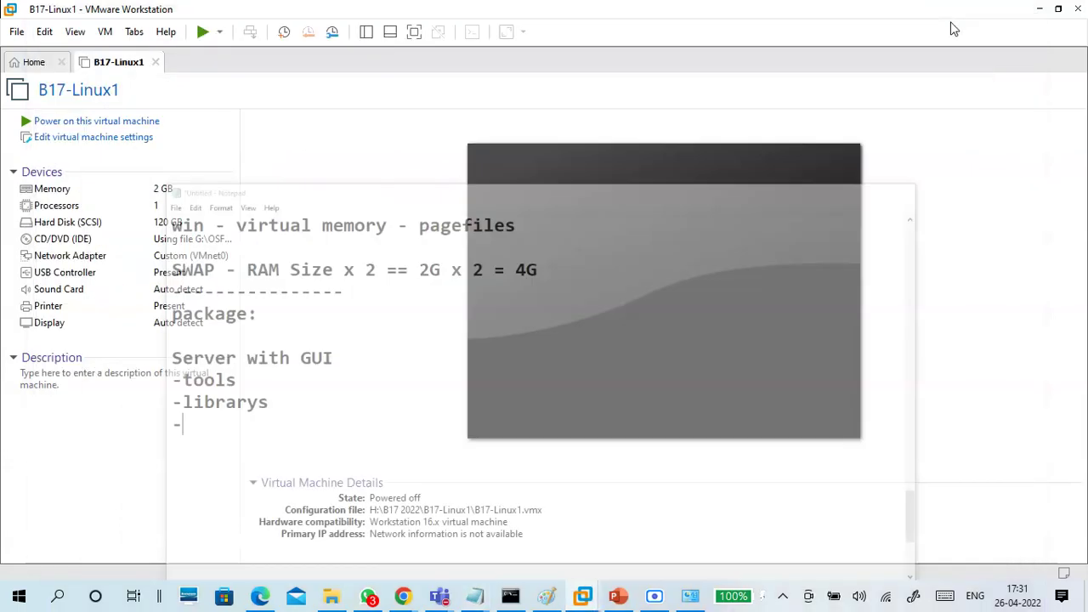
Power on B17-Linux1, dismiss the install hint bar and capture keyboard input
{"action": "left_click", "coordinate": [130, 127]}
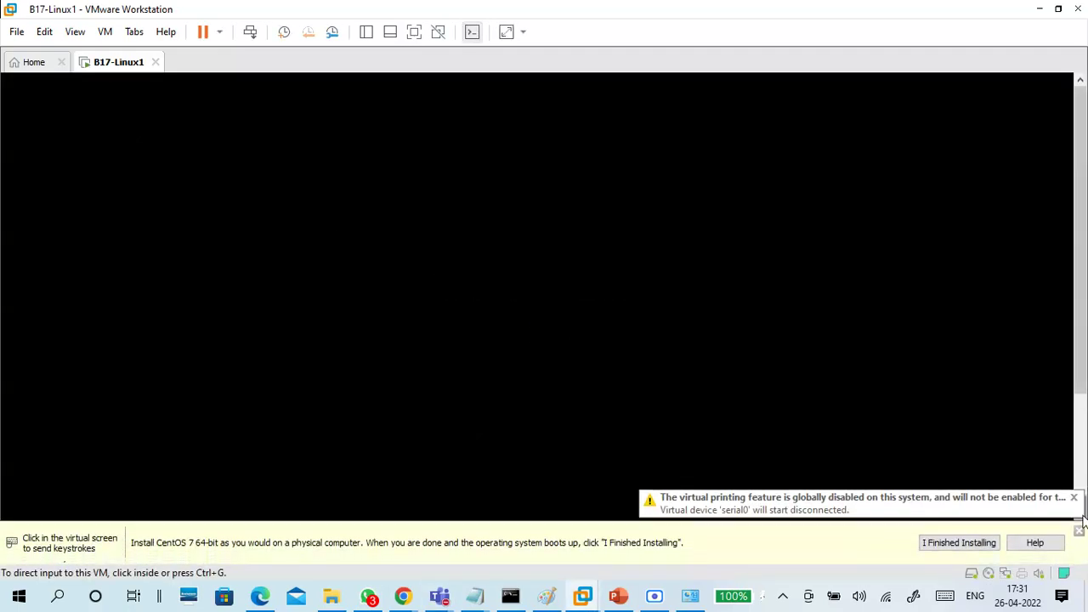
{"action": "left_click", "coordinate": [1079, 533]}
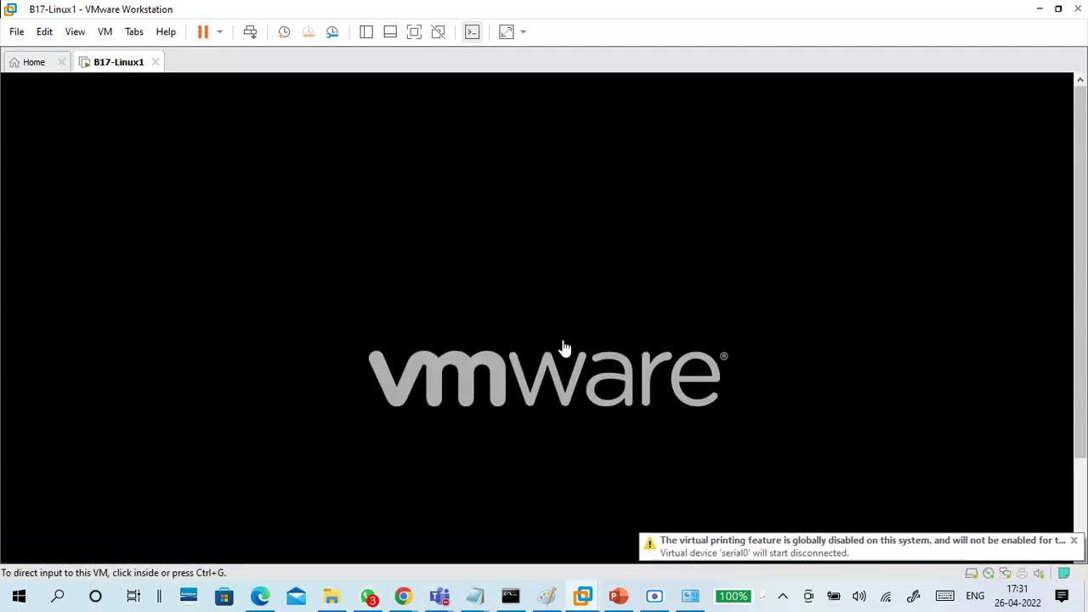
{"action": "left_click", "coordinate": [494, 318]}
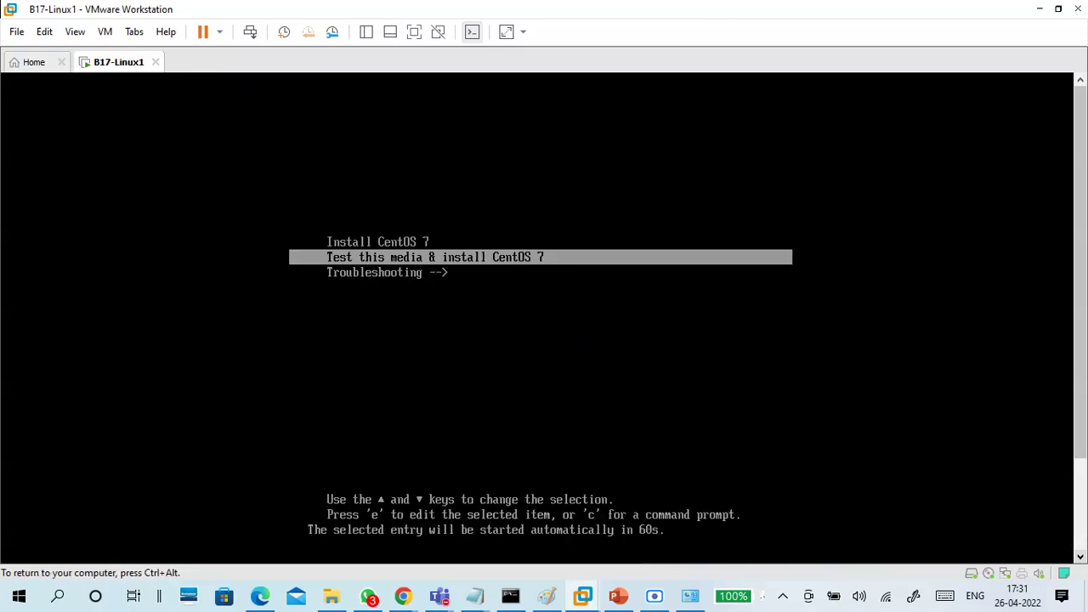
Settle on the plain Install CentOS 7 entry instead of the media test and boot it
{"action": "key", "text": "Up"}
{"action": "key", "text": "Down"}
{"action": "key", "text": "Up"}
{"action": "key", "text": "Down"}
{"action": "key", "text": "Up"}
{"action": "key", "text": "Down"}
{"action": "key", "text": "Up"}
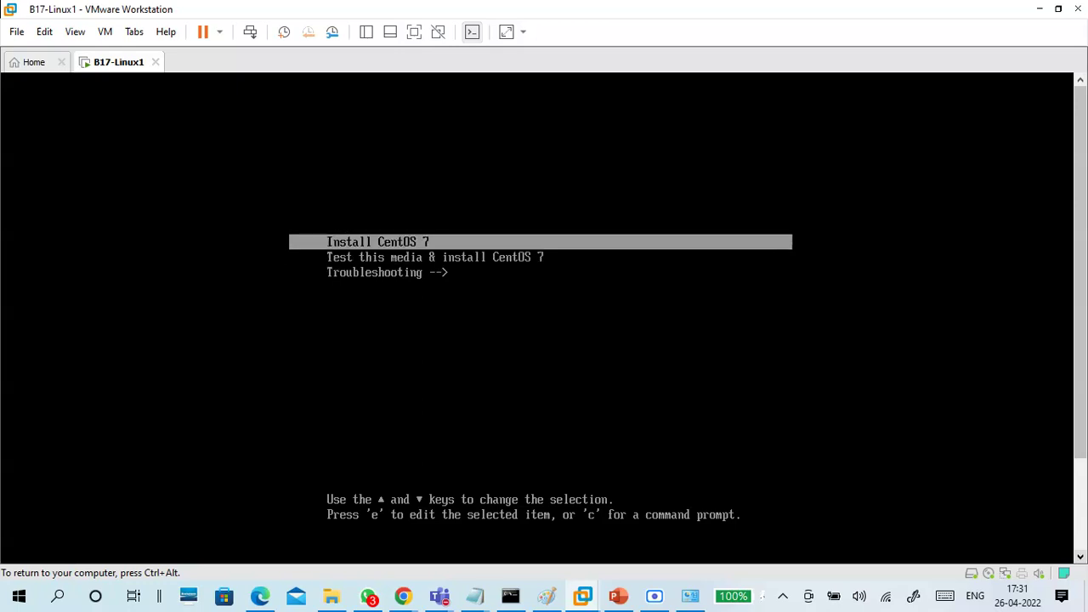
{"action": "key", "text": "Down"}
{"action": "key", "text": "Up"}
{"action": "key", "text": "ctrl+alt"}
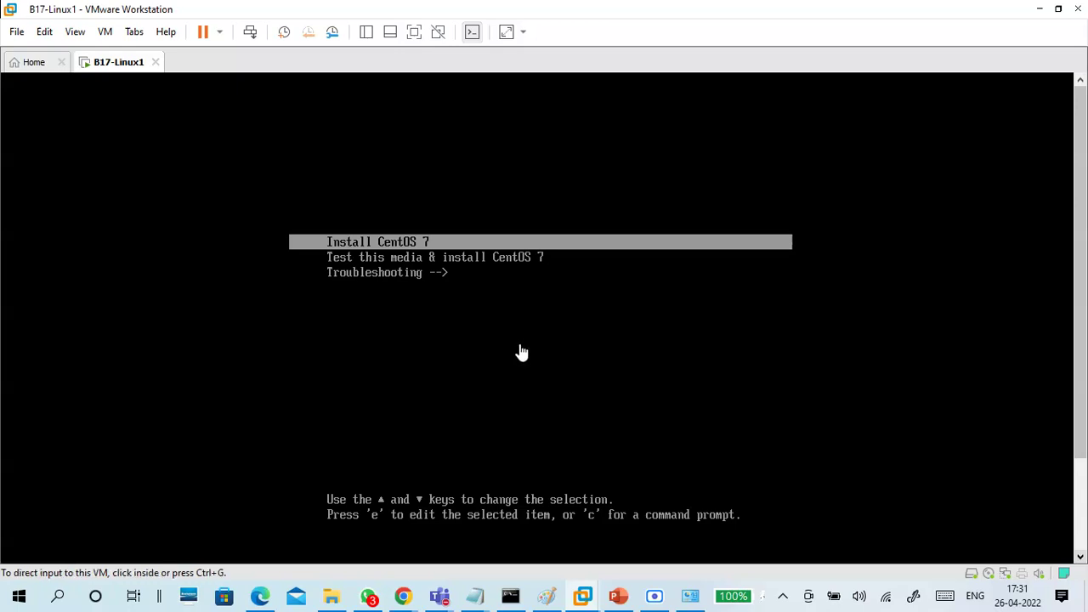
{"action": "left_click", "coordinate": [516, 348]}
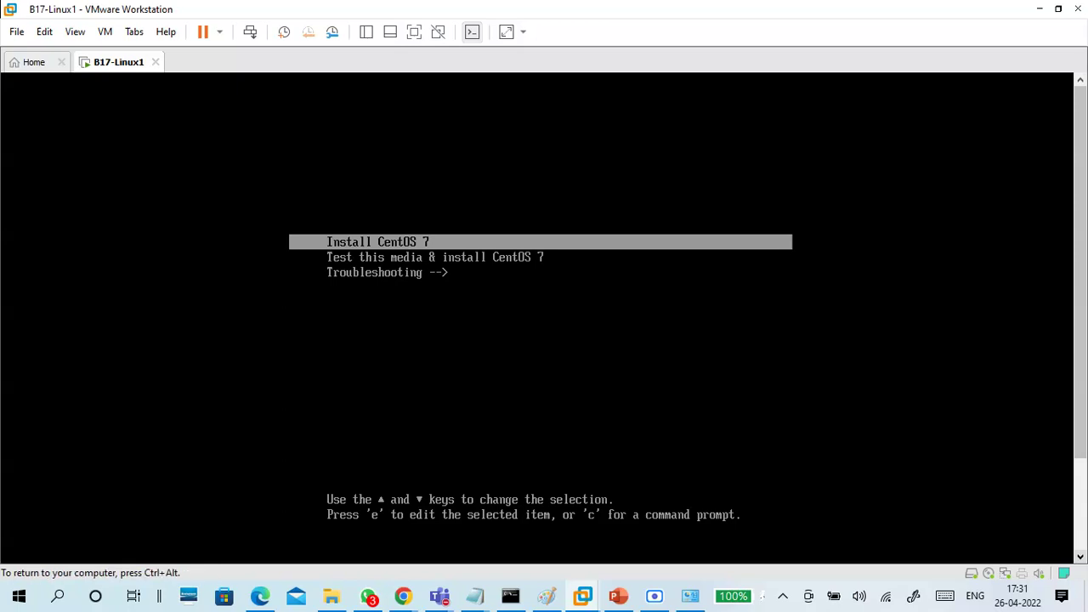
{"action": "key", "text": "Down"}
{"action": "key", "text": "Up"}
{"action": "key", "text": "Down"}
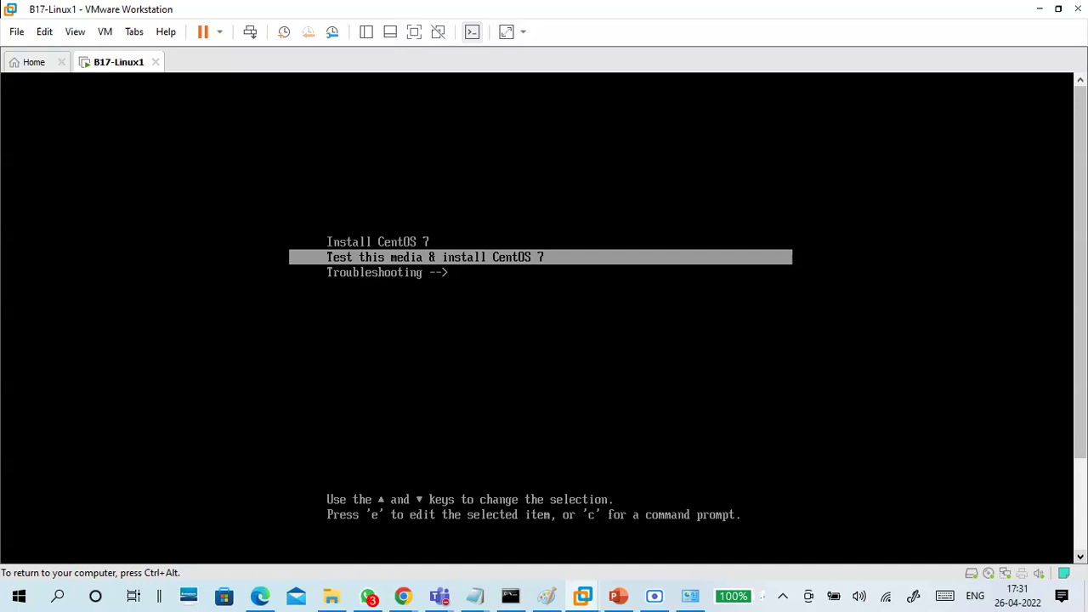
{"action": "key", "text": "Up"}
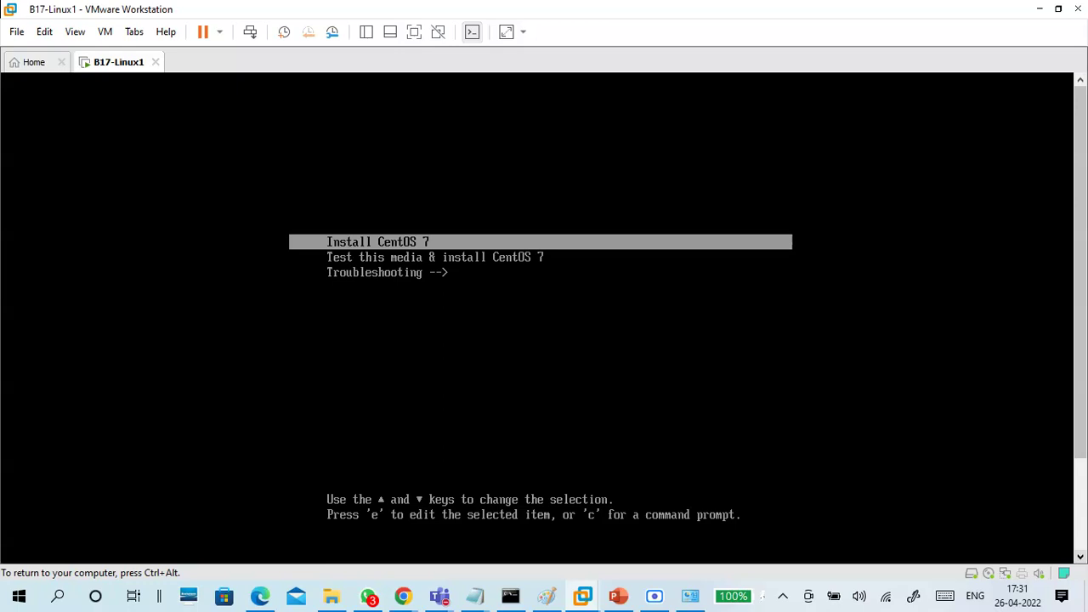
{"action": "key", "text": "Down"}
{"action": "key", "text": "Up"}
{"action": "key", "text": "Return"}
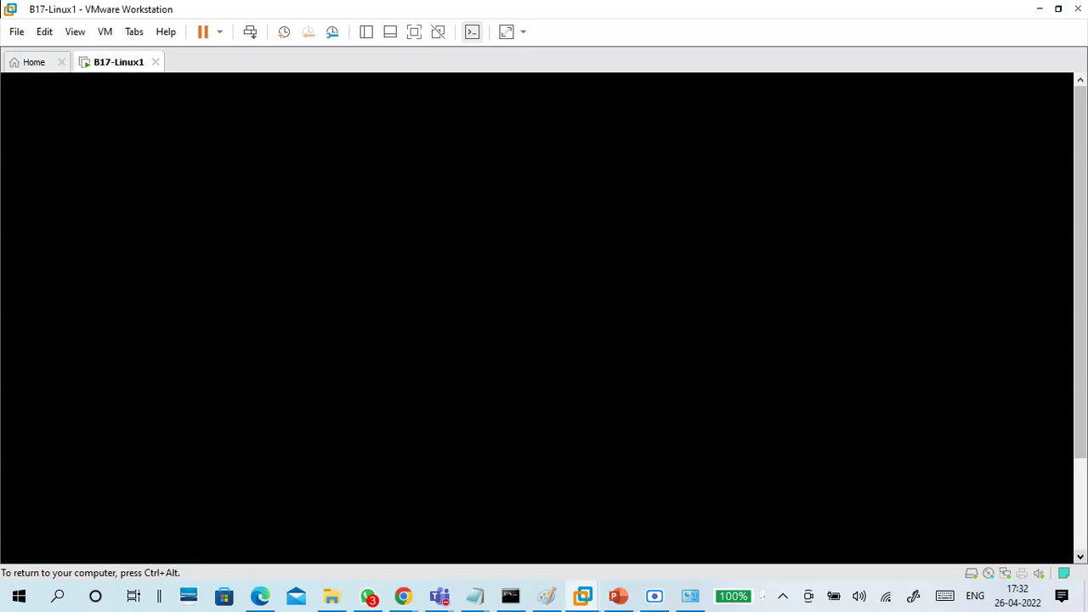
Minimize the Teams meeting window and return input to the VM while the installer loads
{"action": "key", "text": "ctrl+alt"}
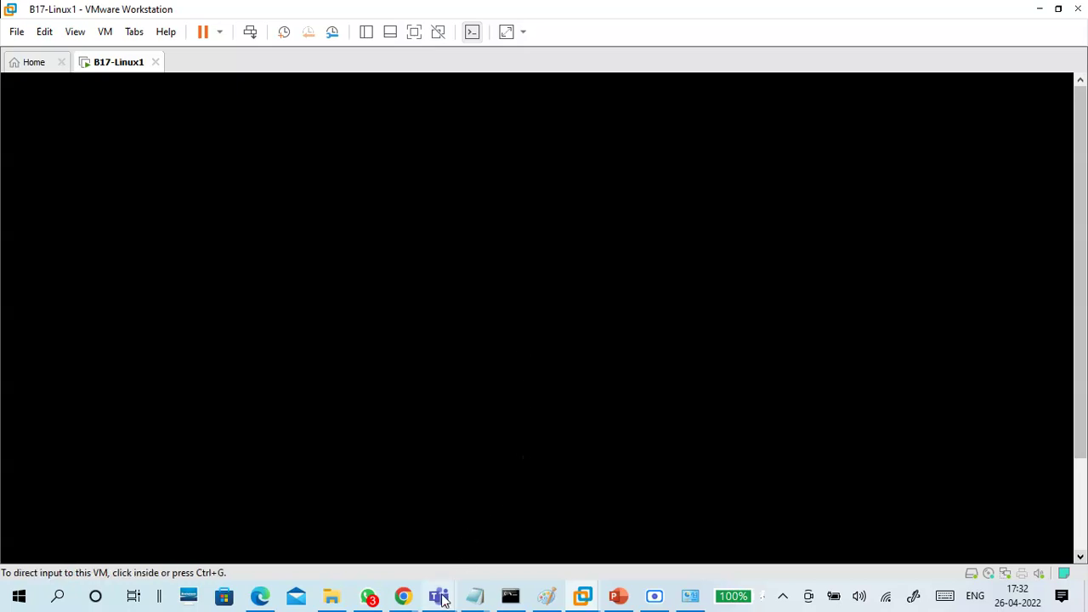
{"action": "mouse_move", "coordinate": [441, 595]}
{"action": "left_click", "coordinate": [441, 532]}
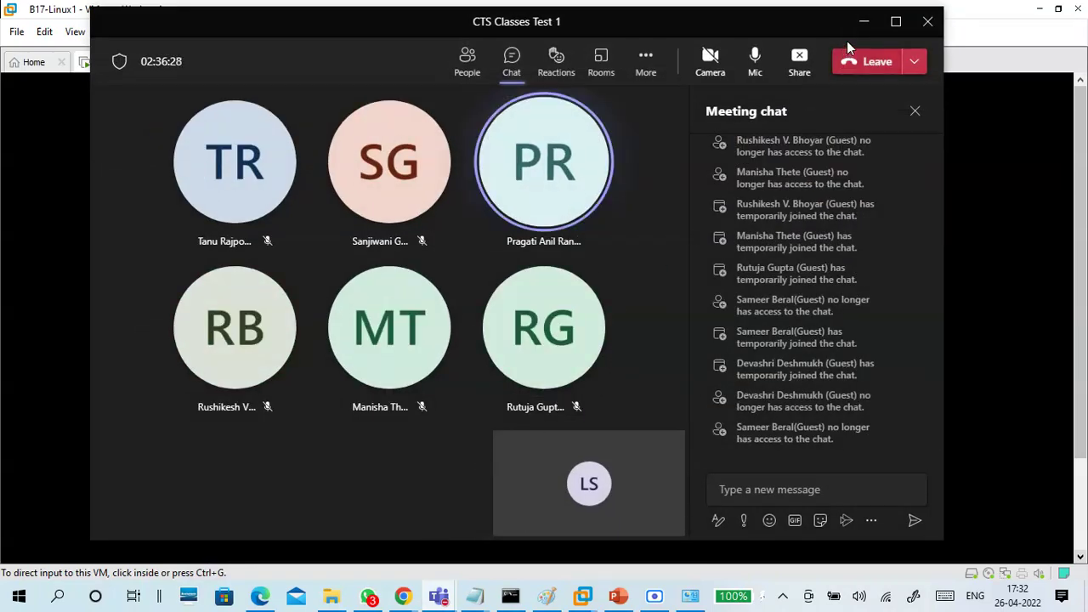
{"action": "left_click", "coordinate": [863, 22]}
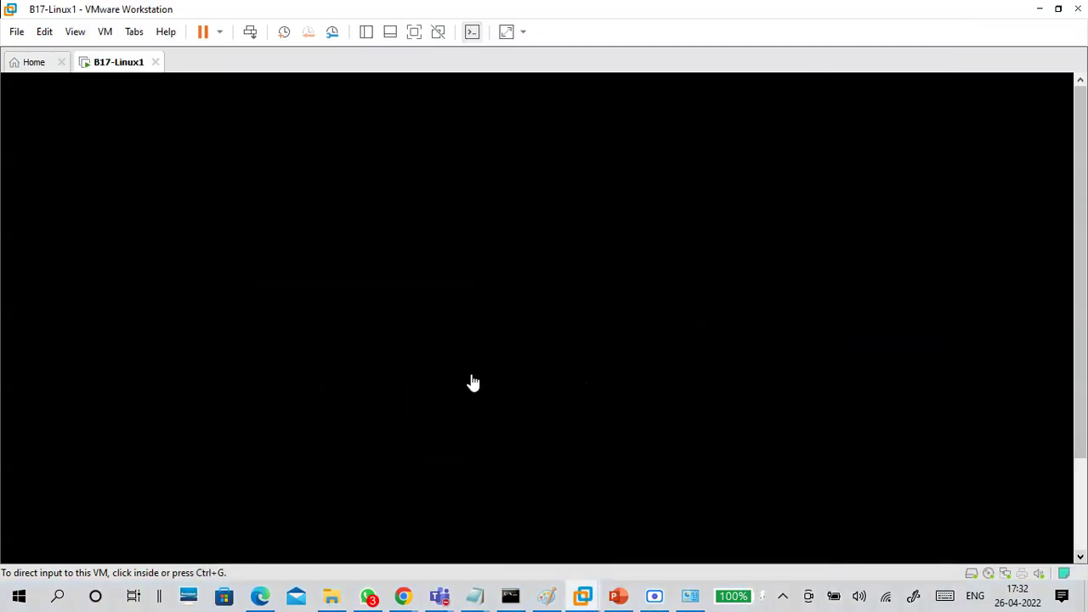
{"action": "left_click", "coordinate": [396, 325]}
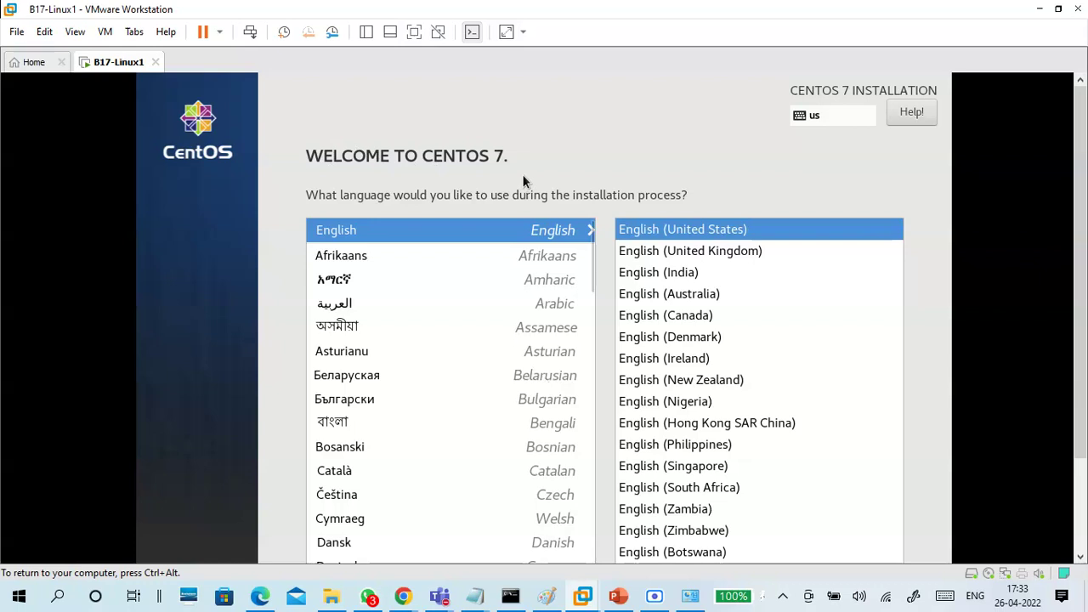
Pick English (India) as the installer language and continue
{"action": "left_click", "coordinate": [653, 273]}
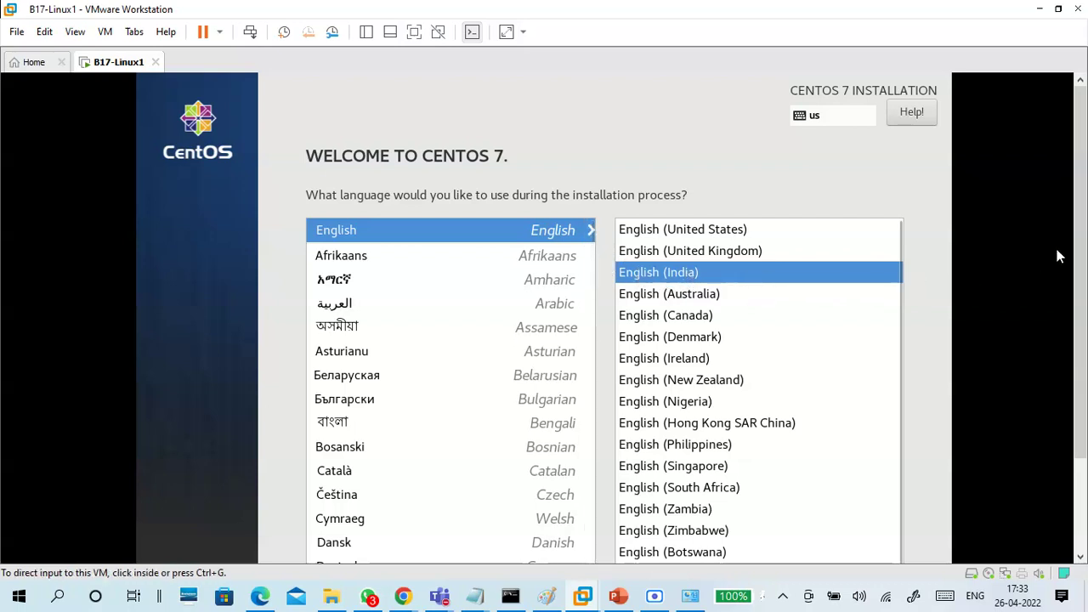
{"action": "left_click_drag", "start_coordinate": [1079, 236], "coordinate": [1080, 328]}
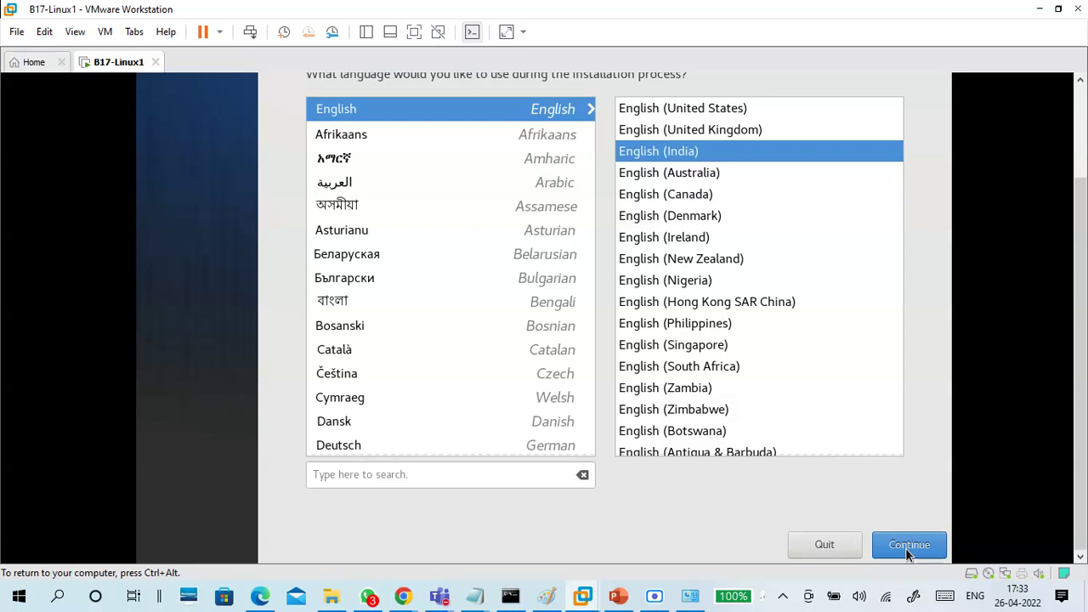
{"action": "left_click", "coordinate": [908, 554]}
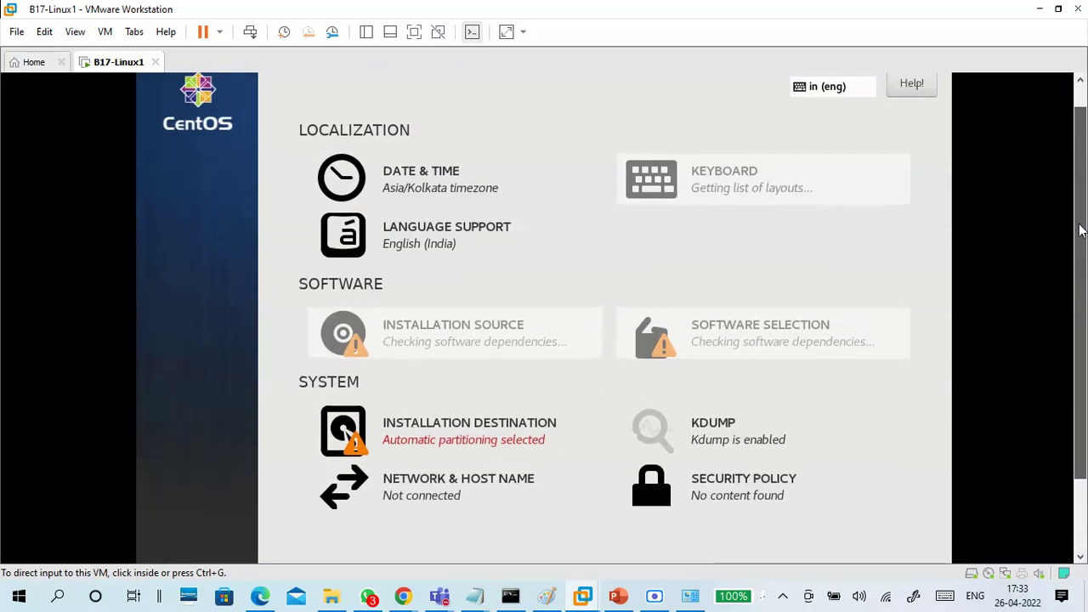
Scroll the Installation Summary and open the NETWORK & HOST NAME settings
{"action": "mouse_move", "coordinate": [1081, 231]}
{"action": "left_mouse_down"}
{"action": "mouse_move", "coordinate": [1081, 324]}
{"action": "mouse_move", "coordinate": [1083, 252]}
{"action": "left_mouse_up"}
{"action": "left_click", "coordinate": [600, 265]}
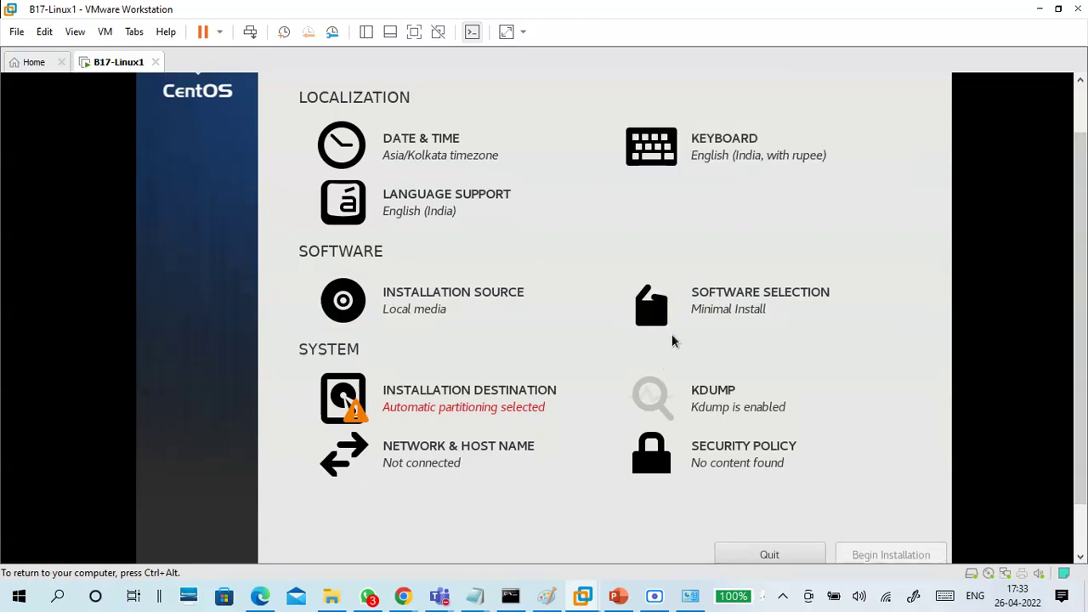
{"action": "key", "text": "ctrl+alt"}
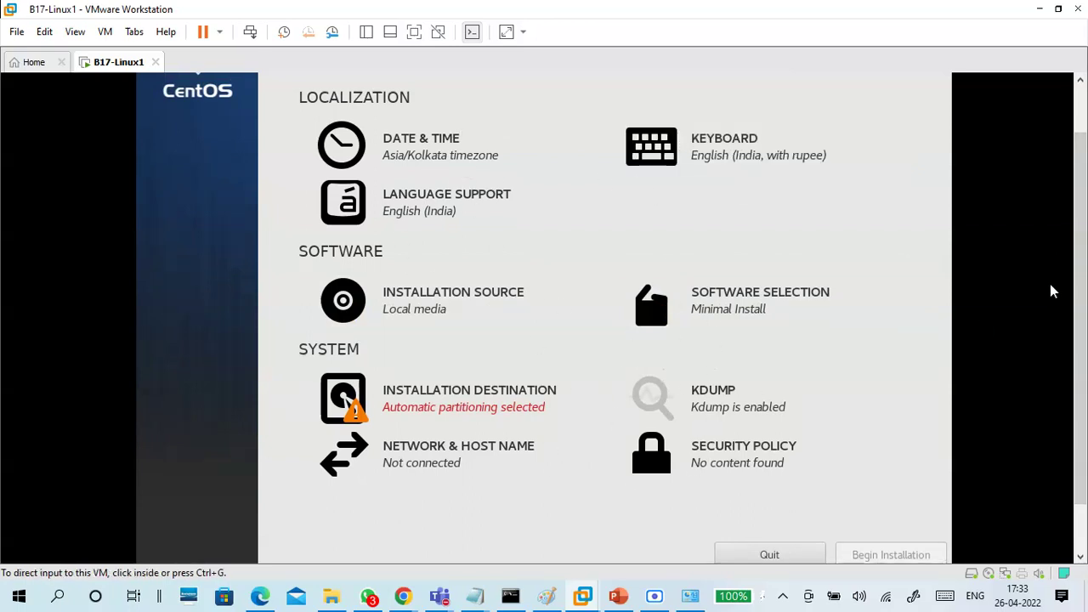
{"action": "left_click_drag", "start_coordinate": [1082, 251], "coordinate": [1082, 297]}
{"action": "left_click", "coordinate": [547, 420]}
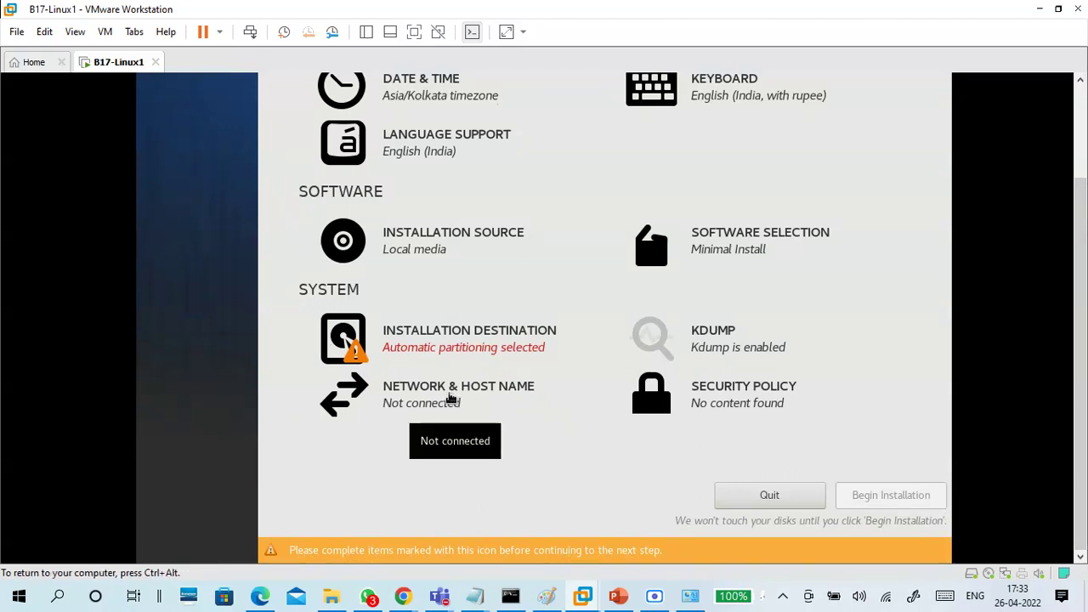
{"action": "left_click", "coordinate": [451, 397]}
{"action": "left_click_drag", "start_coordinate": [1080, 223], "coordinate": [1079, 134]}
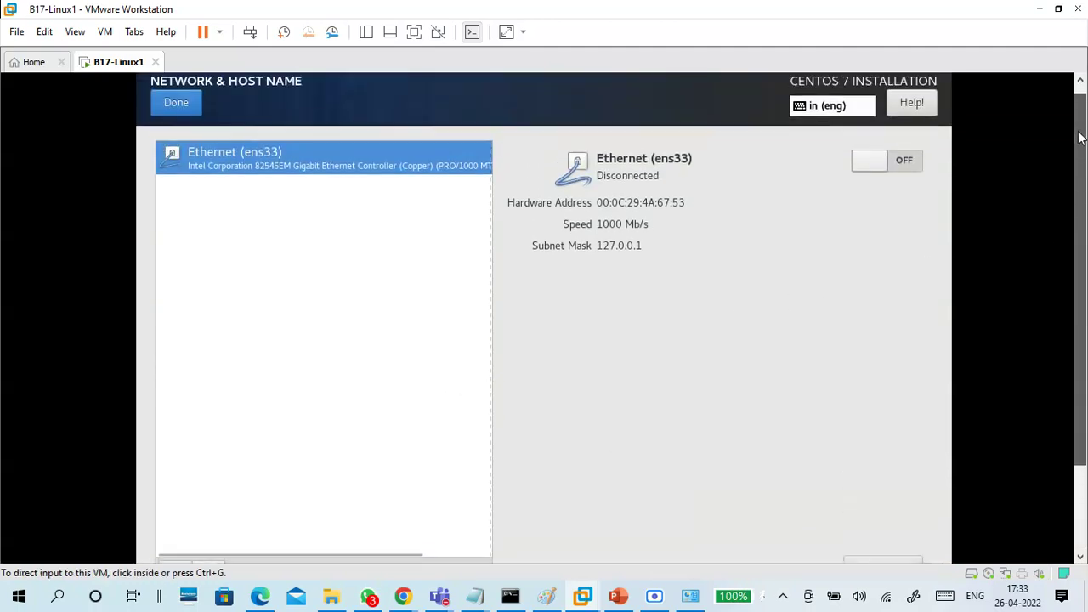
Switch on Ethernet (ens33) and apply the host name B17linux1.example.com
{"action": "left_click", "coordinate": [905, 168]}
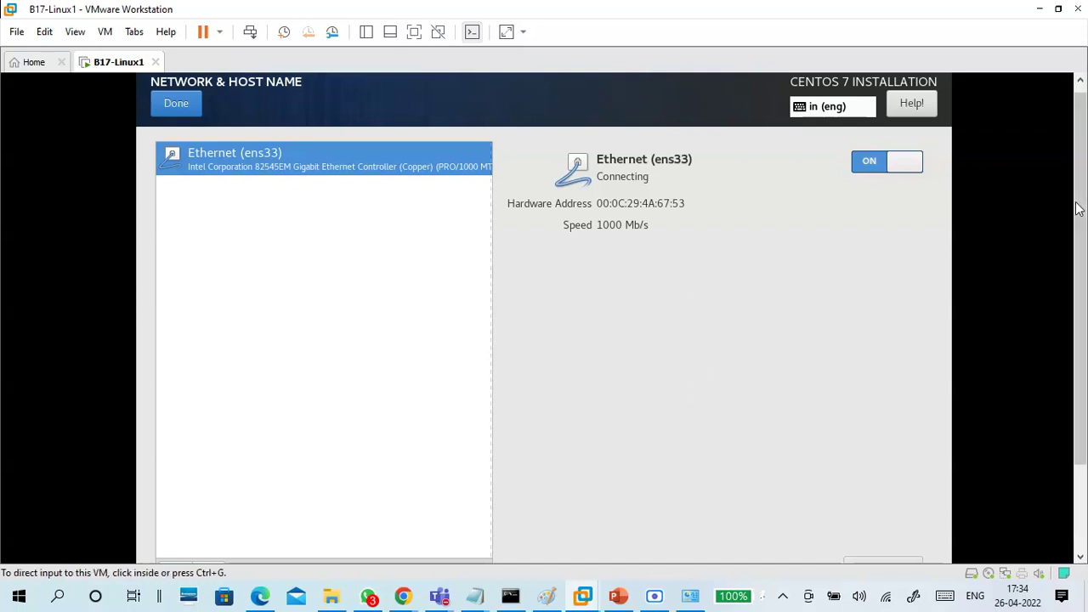
{"action": "left_click_drag", "start_coordinate": [1080, 202], "coordinate": [1087, 317]}
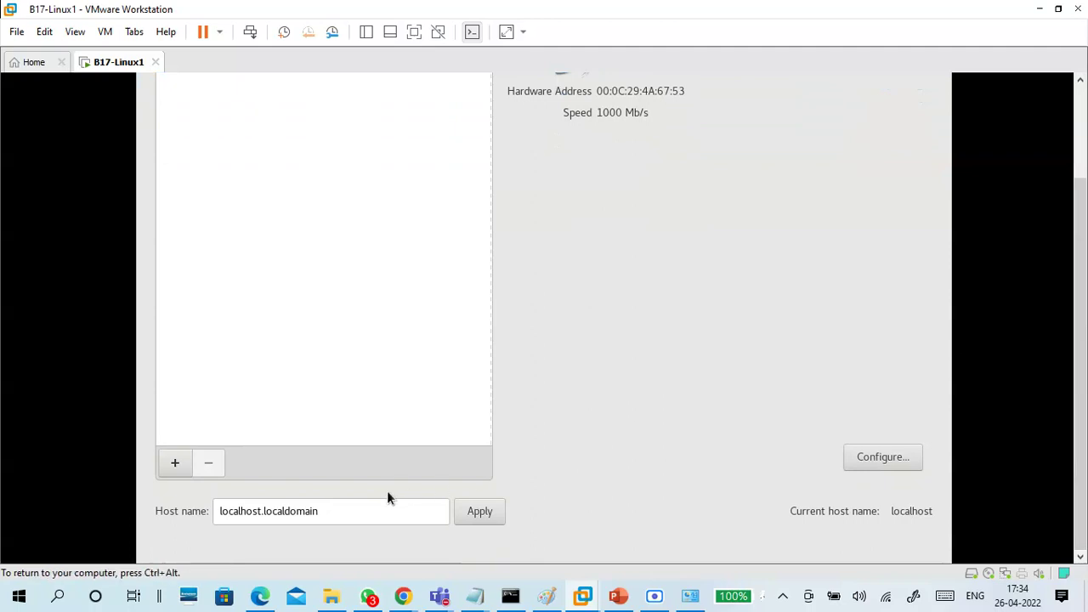
{"action": "left_click", "coordinate": [369, 510]}
{"action": "triple_click", "coordinate": [295, 514]}
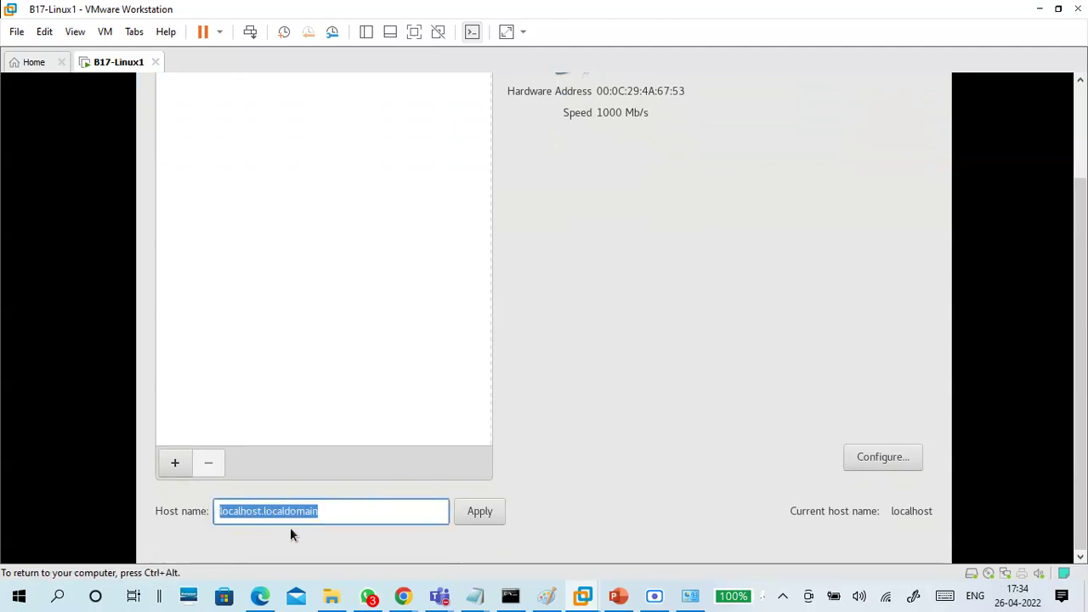
{"action": "key", "text": "BackSpace"}
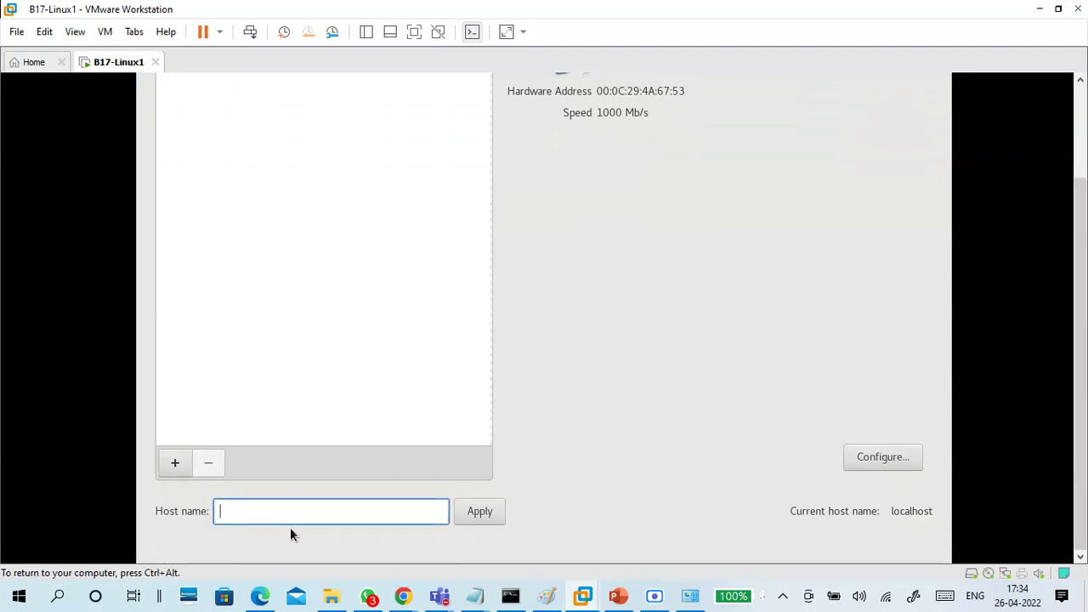
{"action": "type", "text": "B17"}
{"action": "type", "text": "l"}
{"action": "type", "text": "inu"}
{"action": "type", "text": "ci"}
{"action": "type", "text": "om"}
{"action": "left_click_drag", "start_coordinate": [340, 510], "coordinate": [269, 517]}
{"action": "left_click", "coordinate": [336, 518]}
{"action": "left_click", "coordinate": [479, 521]}
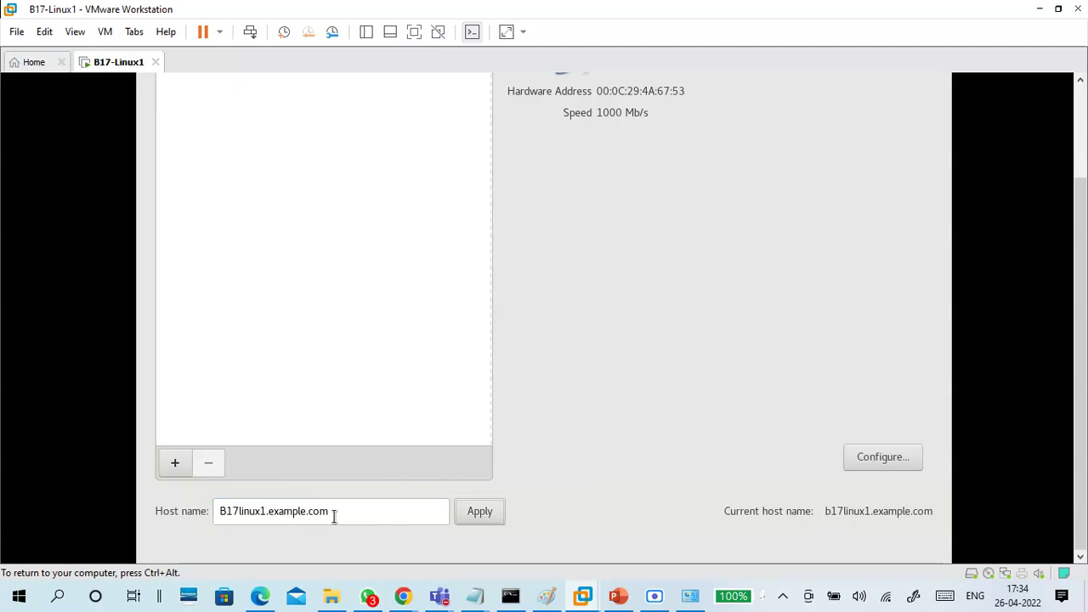
Select the new host name and toggle the ens33 Ethernet connection on again
{"action": "left_click_drag", "start_coordinate": [366, 514], "coordinate": [198, 522]}
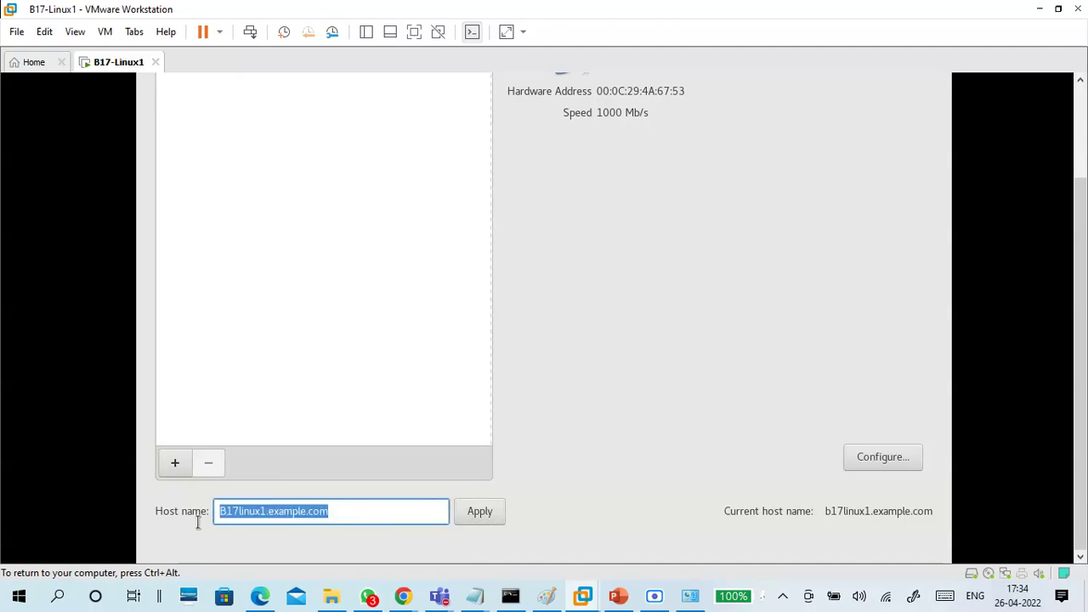
{"action": "left_click_drag", "start_coordinate": [1079, 326], "coordinate": [1071, 225]}
{"action": "left_click", "coordinate": [906, 173]}
{"action": "left_click", "coordinate": [906, 173]}
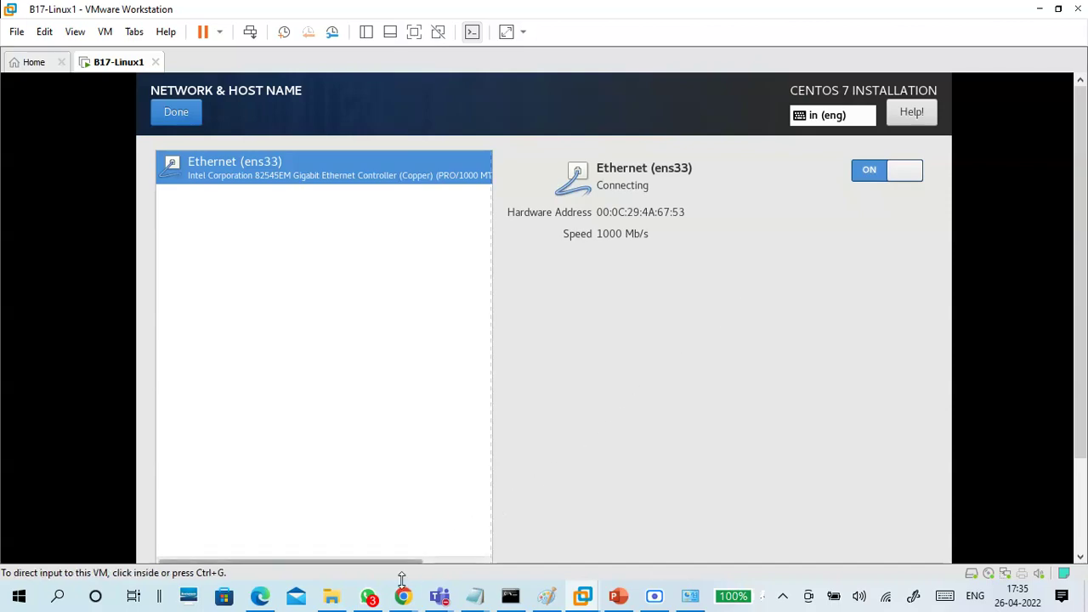
In a new Chrome tab, open the router's 192 status page and log in with the admin password
{"action": "mouse_move", "coordinate": [403, 596]}
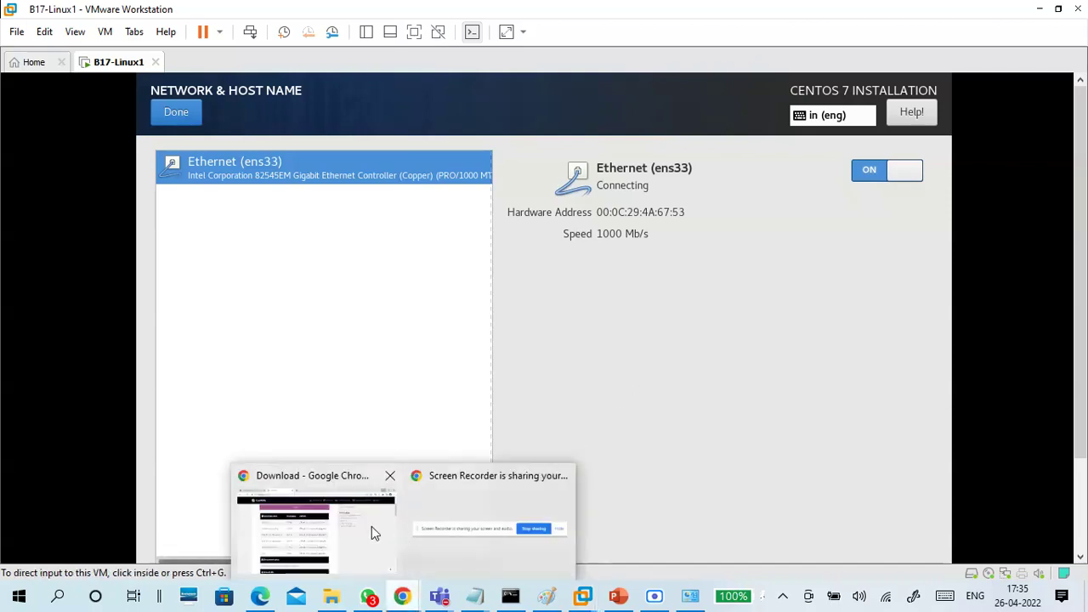
{"action": "left_click", "coordinate": [371, 526]}
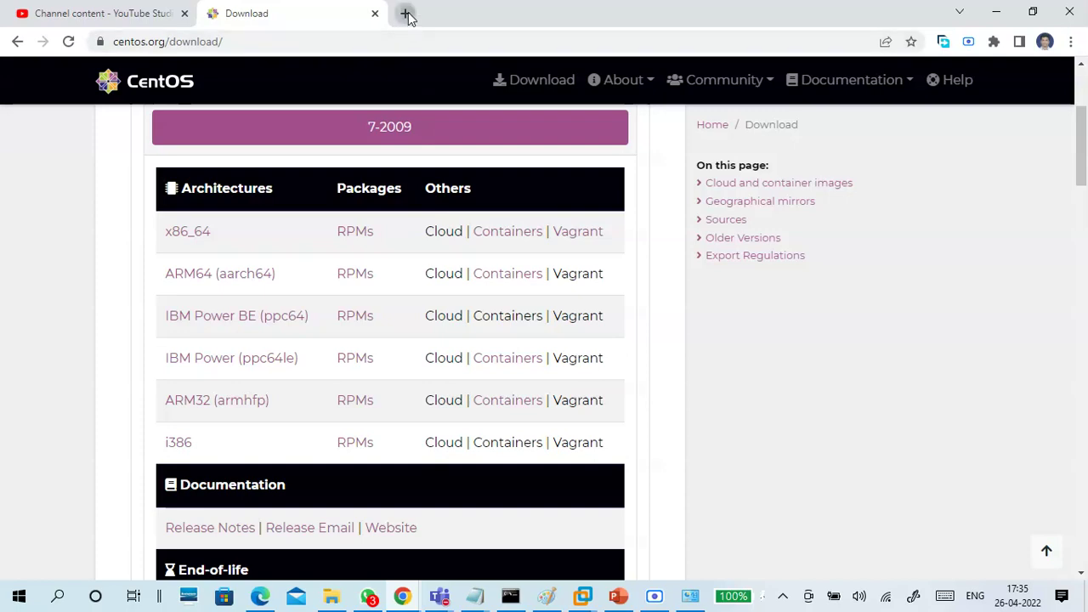
{"action": "left_click", "coordinate": [406, 12]}
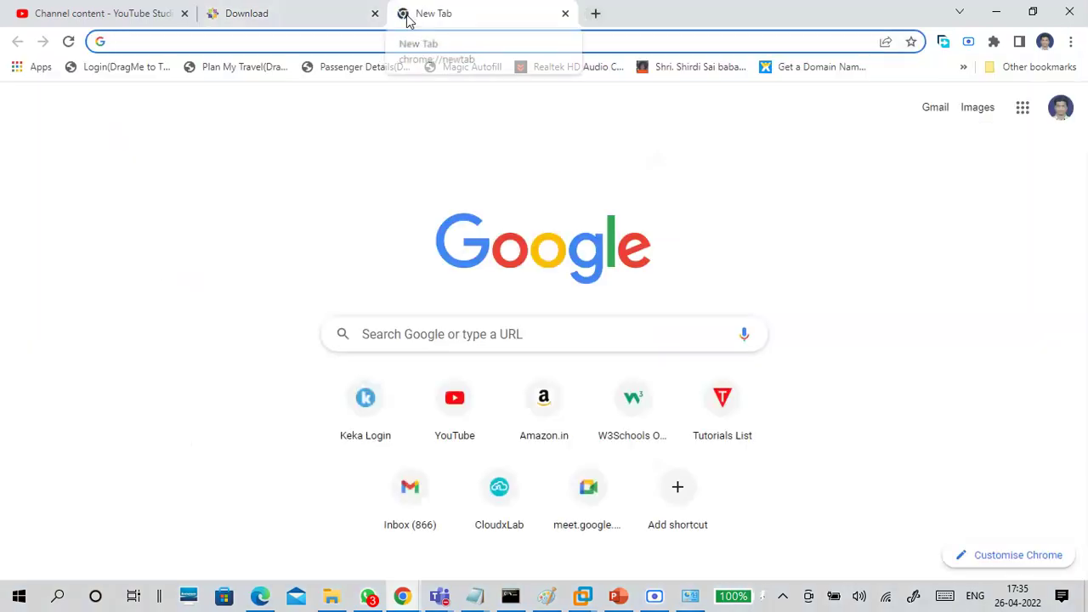
{"action": "type", "text": "rotue"}
{"action": "key", "text": "BackSpace"}
{"action": "key", "text": "BackSpace"}
{"action": "key", "text": "BackSpace"}
{"action": "key", "text": "BackSpace"}
{"action": "key", "text": "BackSpace"}
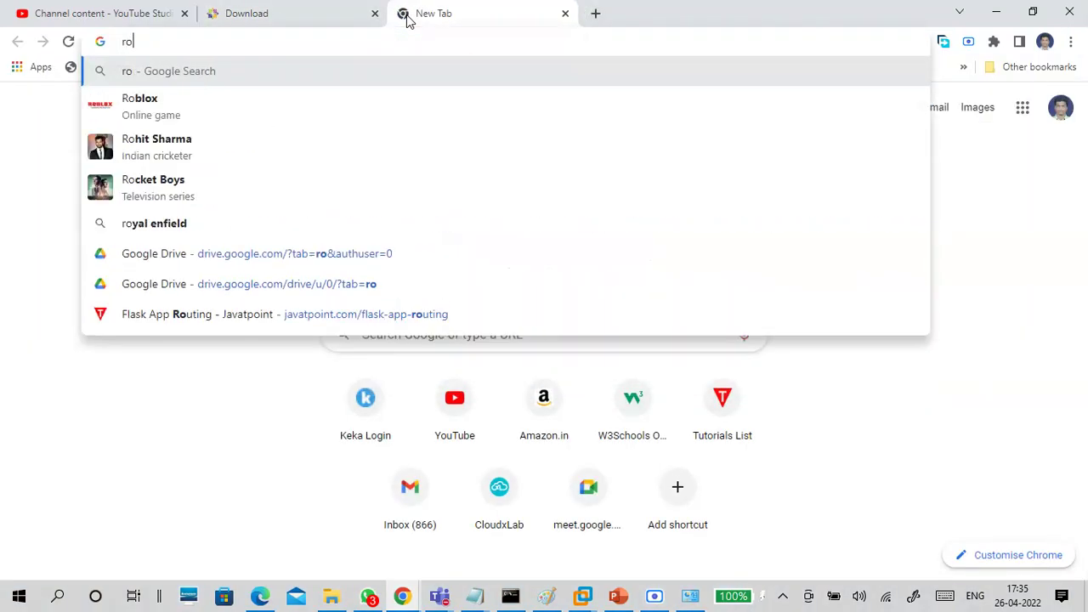
{"action": "type", "text": "192"}
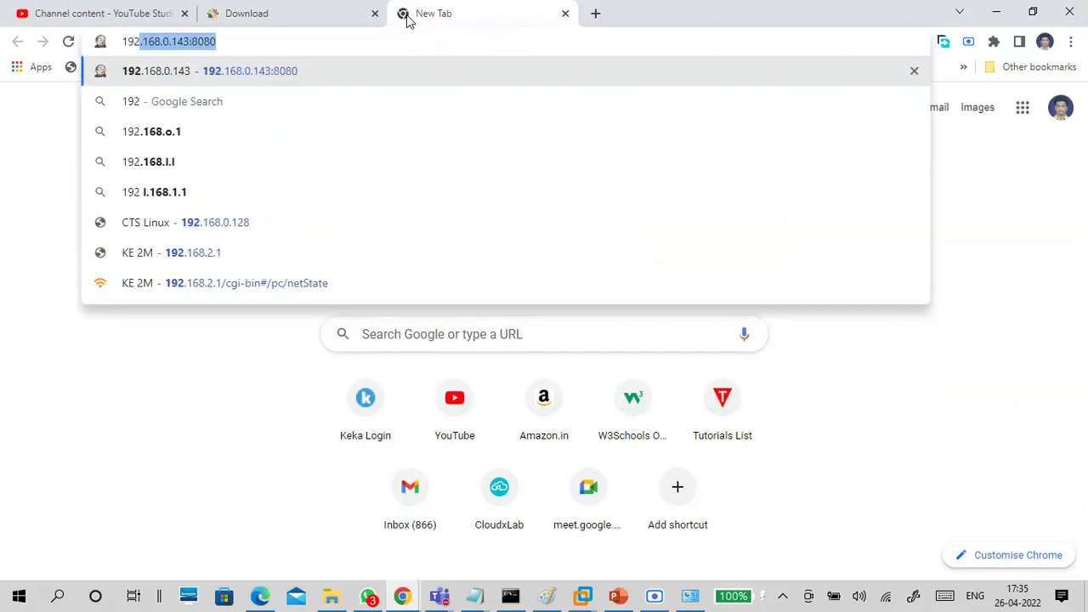
{"action": "key", "text": "Down"}
{"action": "key", "text": "Down"}
{"action": "key", "text": "Down"}
{"action": "key", "text": "Down"}
{"action": "key", "text": "Down"}
{"action": "key", "text": "Down"}
{"action": "key", "text": "Down"}
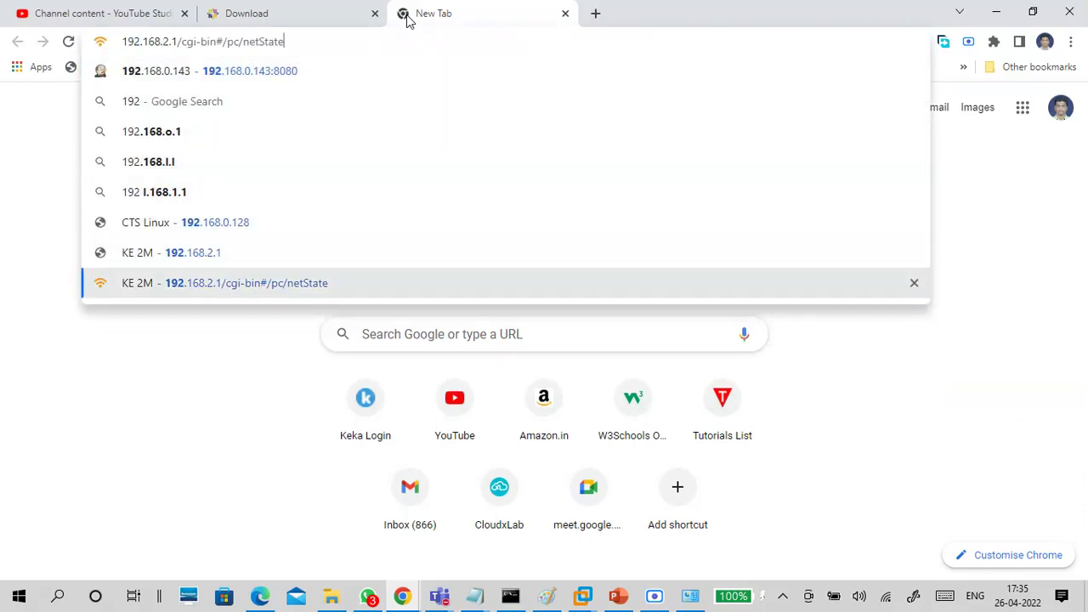
{"action": "key", "text": "Return"}
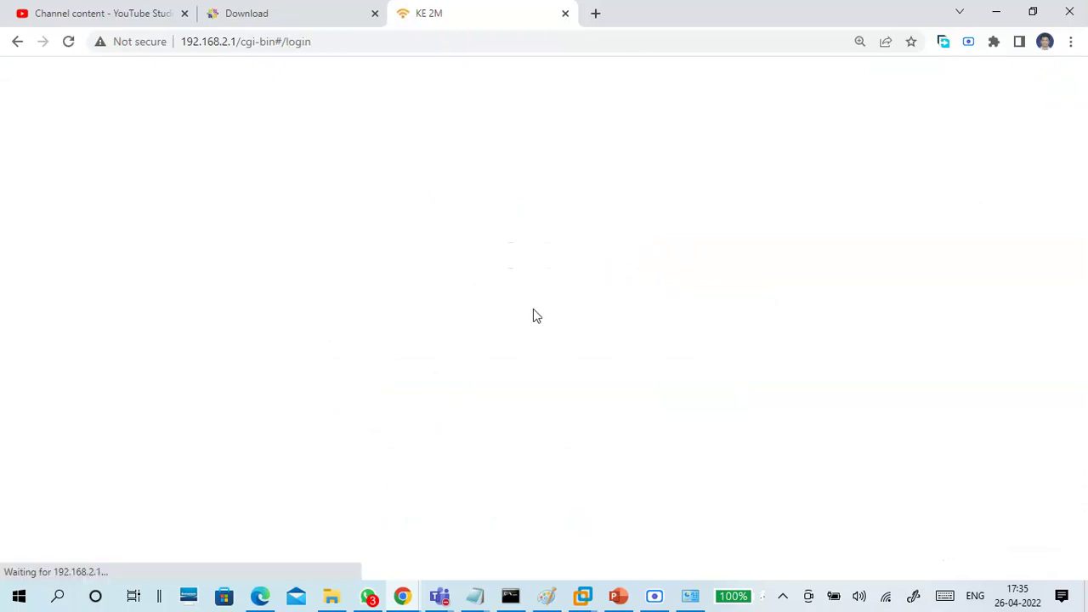
{"action": "left_click", "coordinate": [520, 359]}
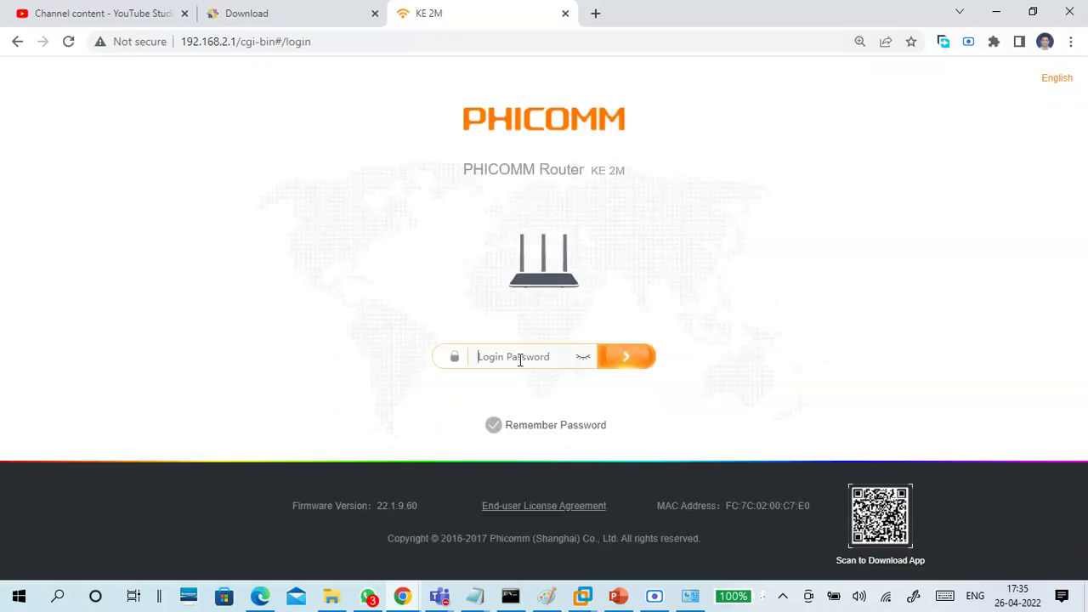
{"action": "type", "text": "ad"}
{"action": "key", "text": "Return"}
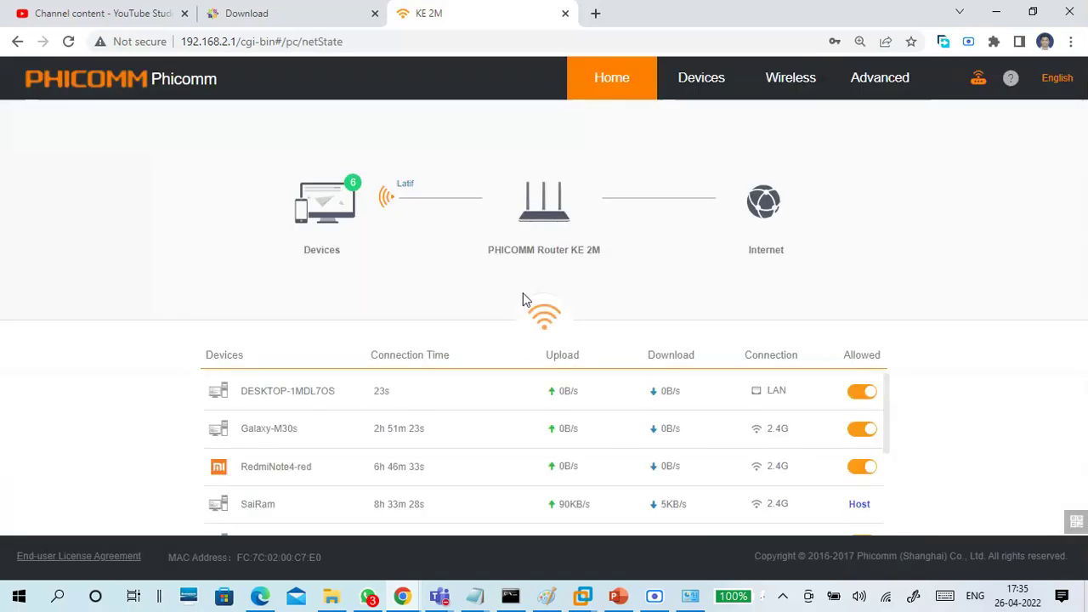
Scroll through the Home page's connected-device table
{"action": "scroll", "coordinate": [473, 423], "scroll_direction": "down", "scroll_amount": 1}
{"action": "scroll", "coordinate": [471, 459], "scroll_direction": "up", "scroll_amount": 1}
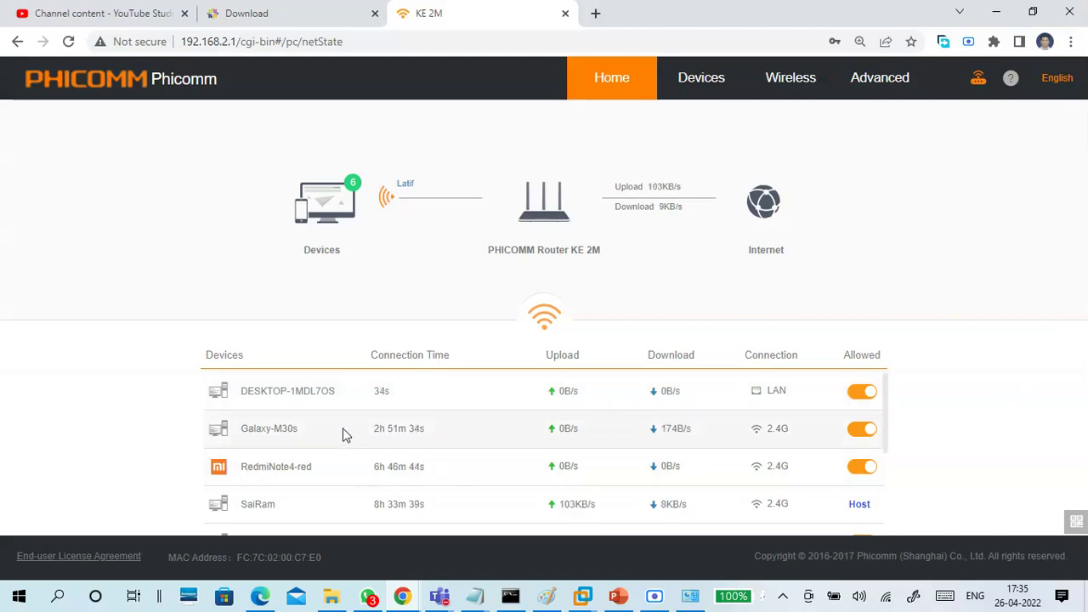
{"action": "scroll", "coordinate": [348, 432], "scroll_direction": "down", "scroll_amount": 2}
{"action": "scroll", "coordinate": [346, 434], "scroll_direction": "up", "scroll_amount": 1}
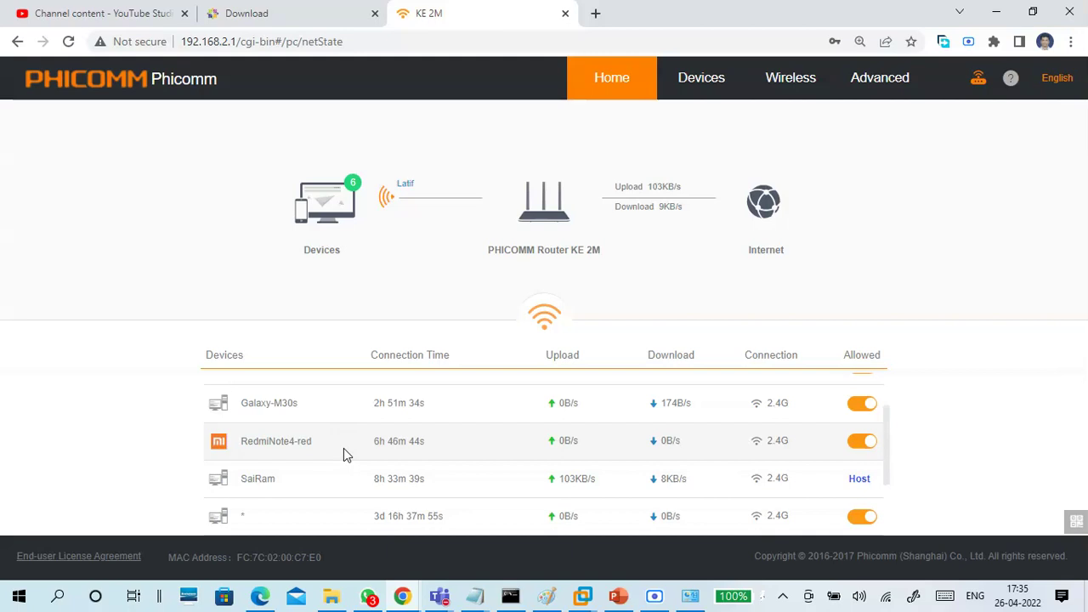
{"action": "scroll", "coordinate": [344, 448], "scroll_direction": "down", "scroll_amount": 1}
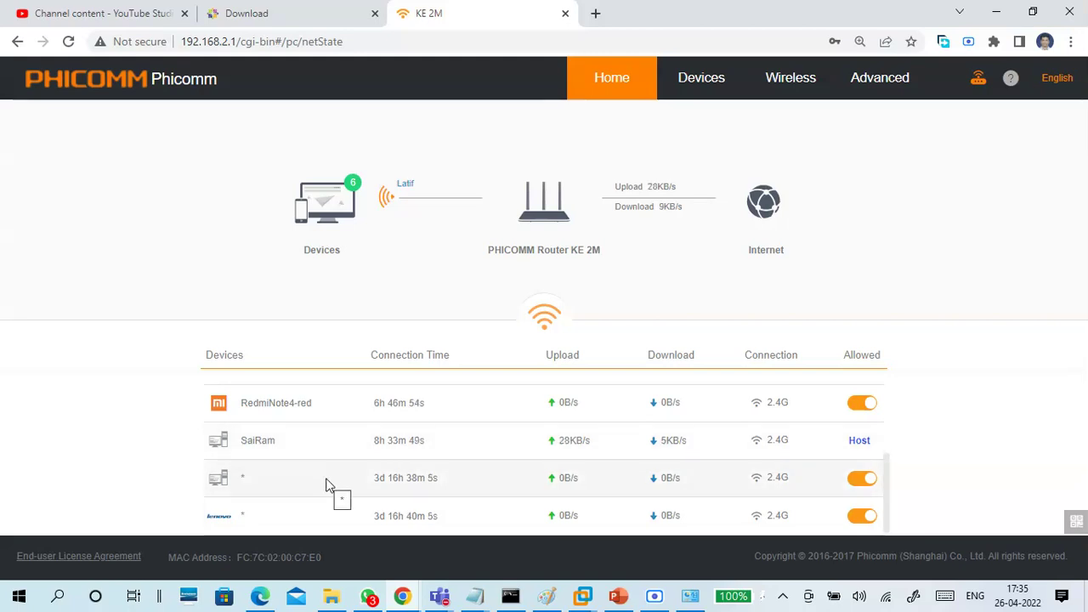
{"action": "scroll", "coordinate": [361, 472], "scroll_direction": "up", "scroll_amount": 2}
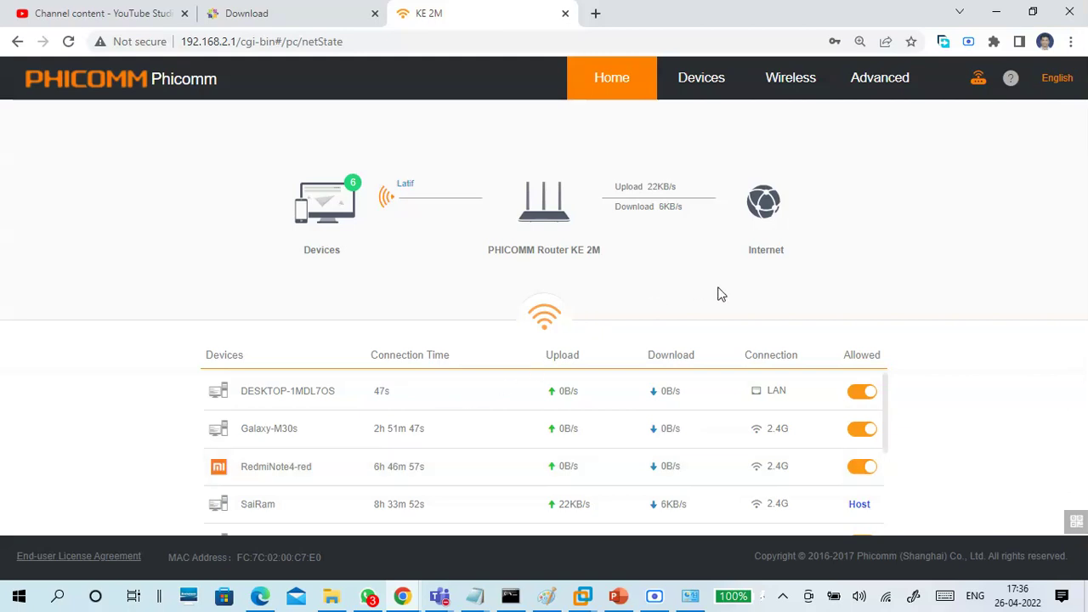
Open Devices and browse the offline, blocked and online device lists
{"action": "left_click", "coordinate": [695, 88]}
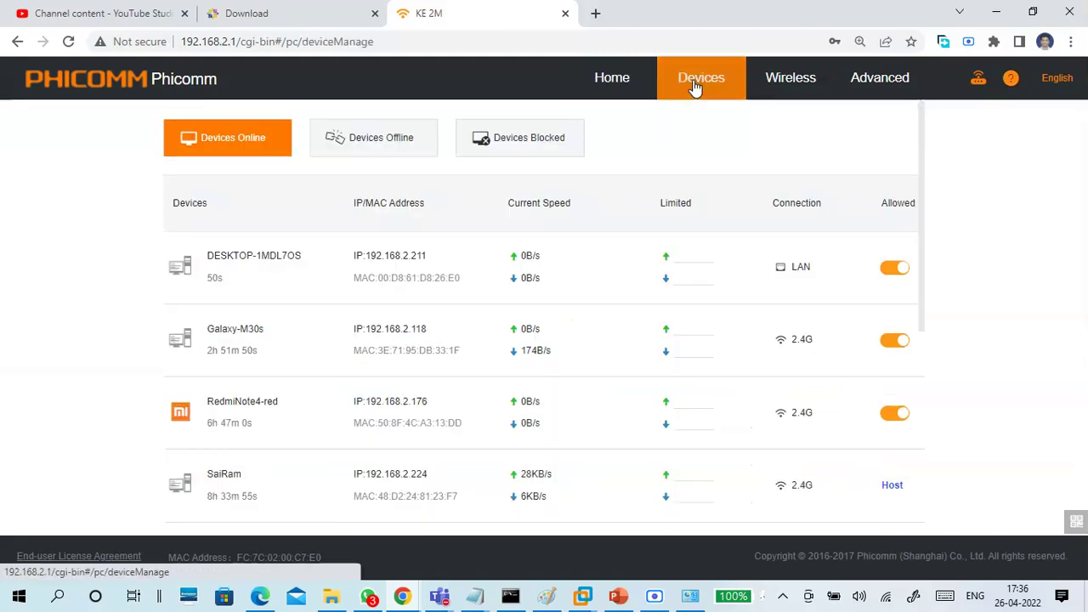
{"action": "left_click", "coordinate": [394, 151]}
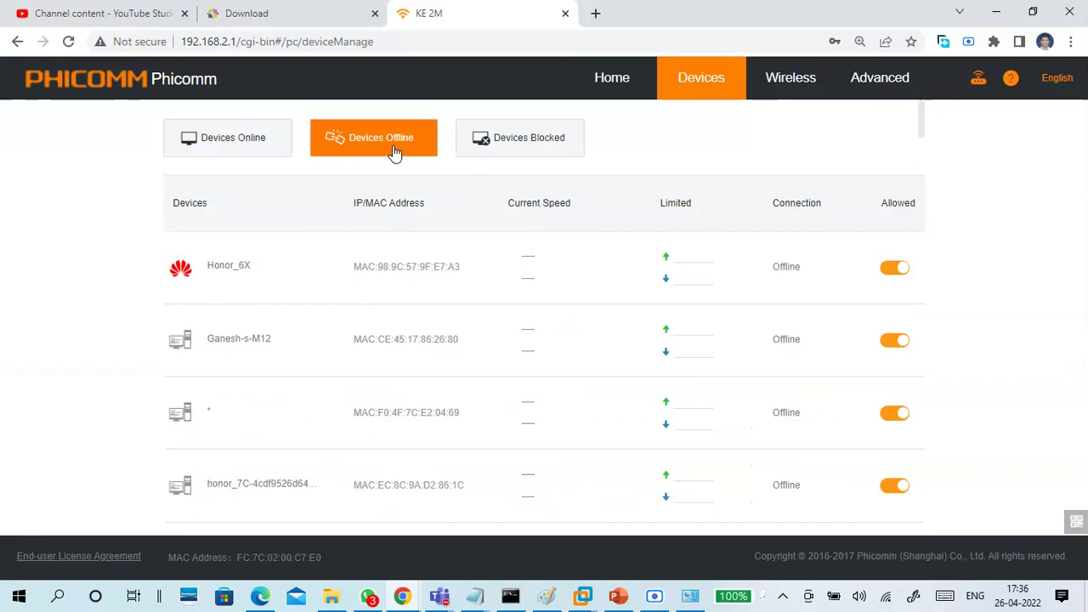
{"action": "left_click", "coordinate": [520, 146]}
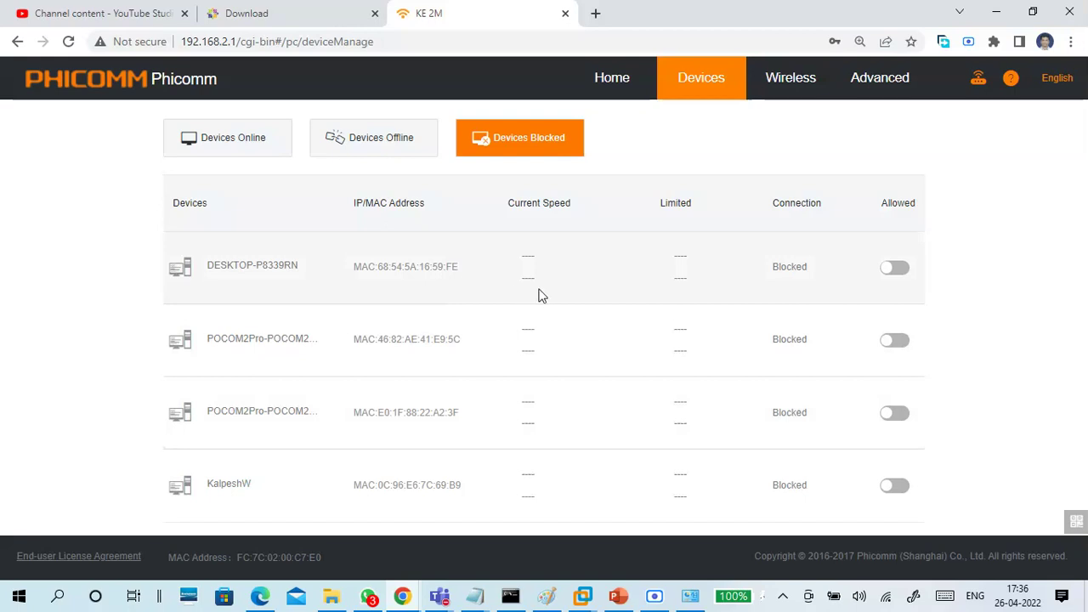
{"action": "left_click", "coordinate": [996, 12]}
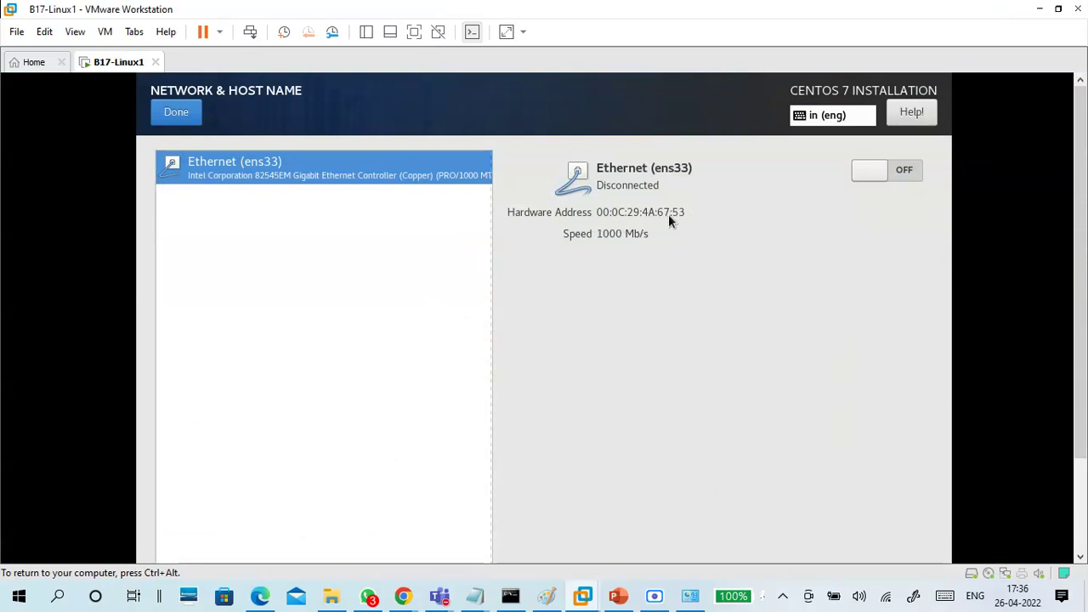
{"action": "mouse_move", "coordinate": [402, 596]}
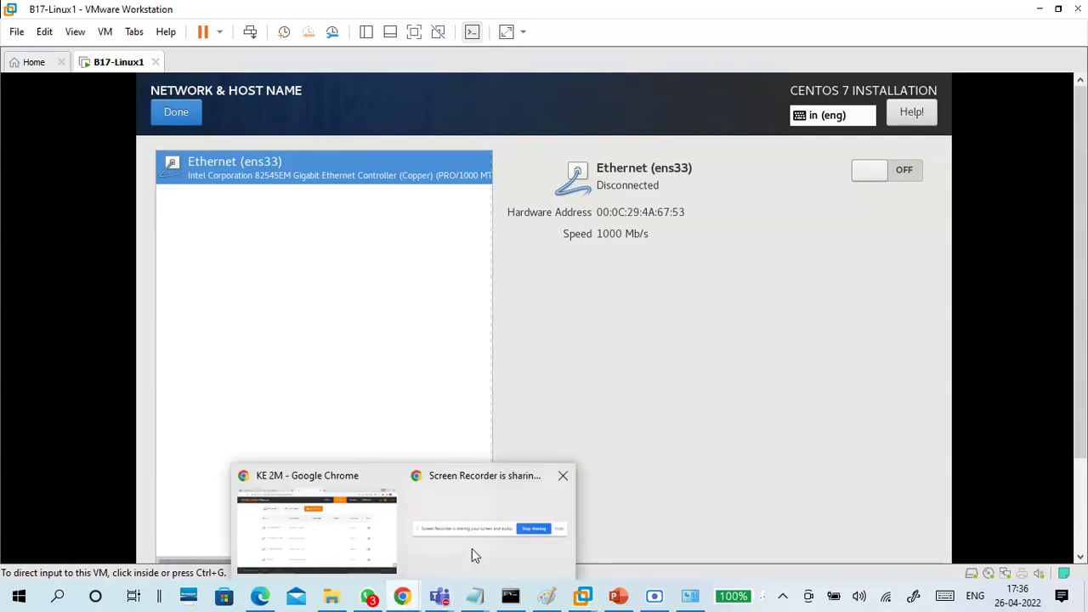
{"action": "left_click", "coordinate": [366, 549]}
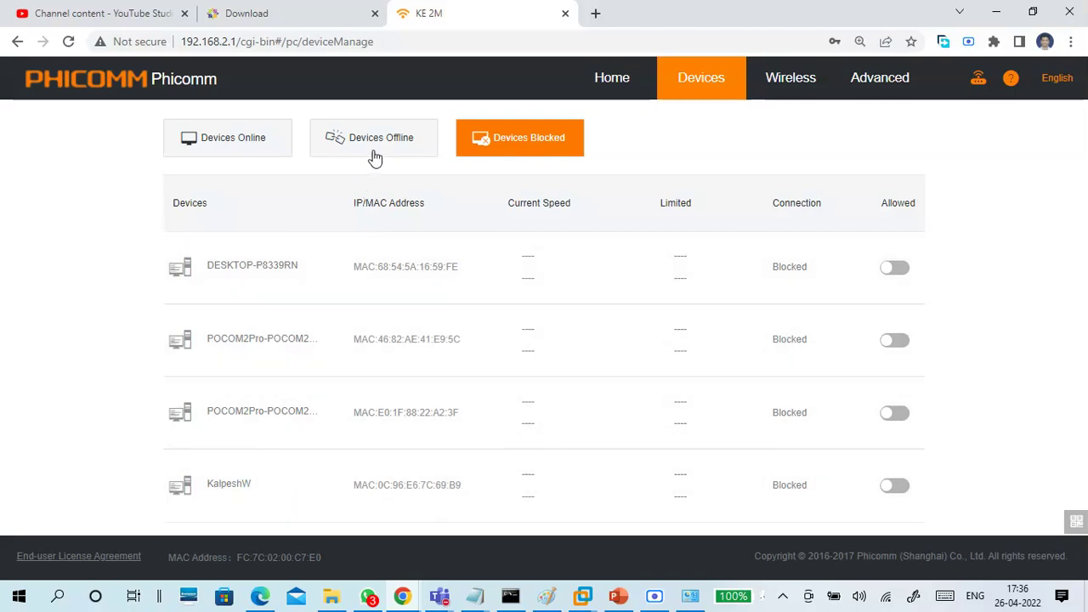
{"action": "left_click", "coordinate": [377, 152]}
{"action": "left_click", "coordinate": [514, 142]}
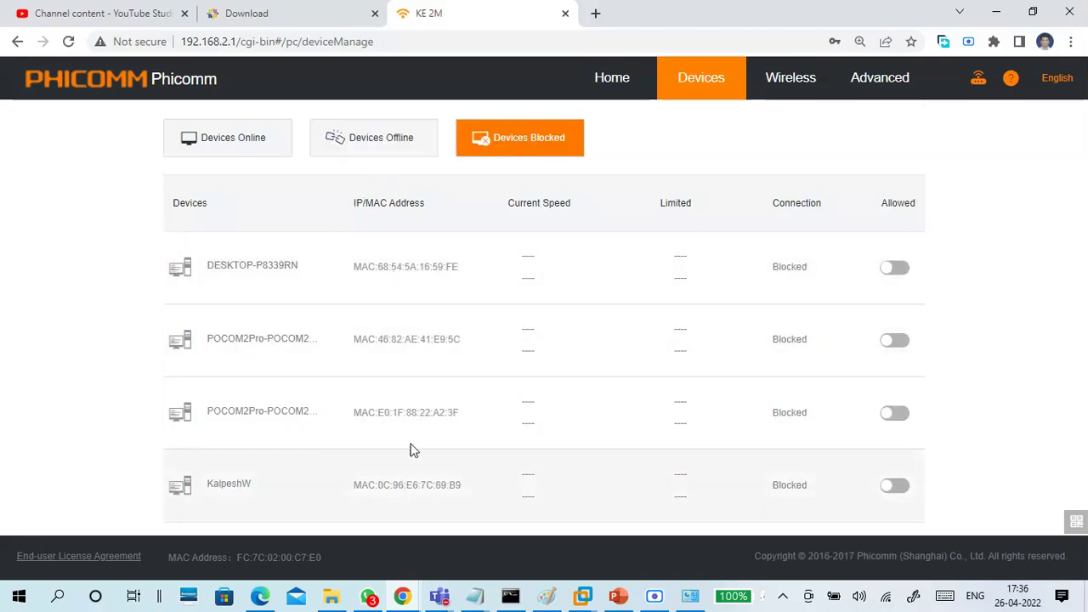
{"action": "left_click", "coordinate": [233, 153]}
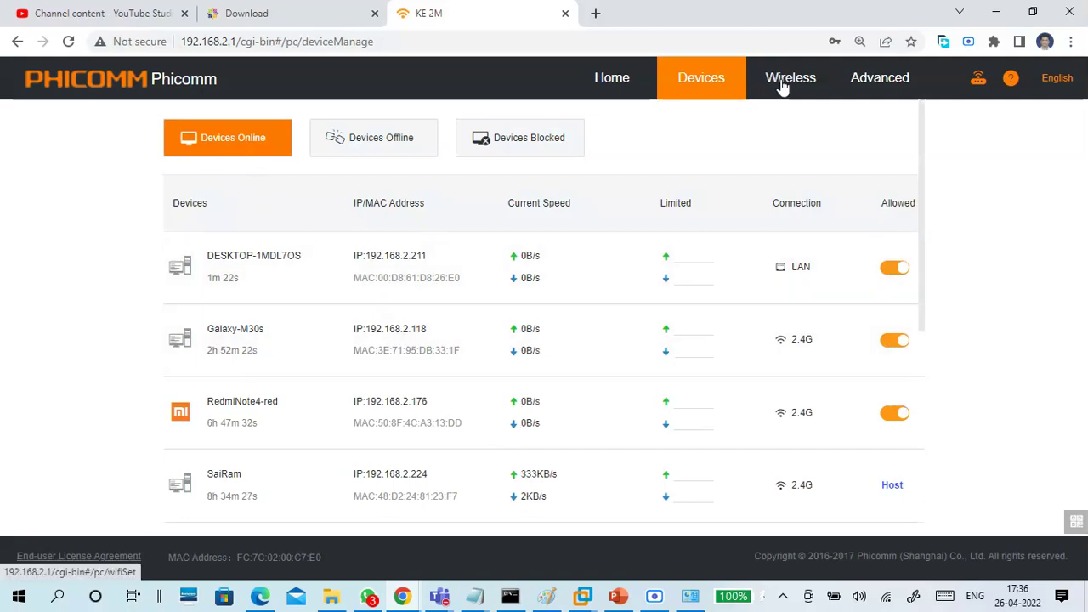
Scroll the online and offline device lists, then open the Advanced functions grid
{"action": "scroll", "coordinate": [578, 335], "scroll_direction": "down", "scroll_amount": 2}
{"action": "scroll", "coordinate": [578, 345], "scroll_direction": "up", "scroll_amount": 2}
{"action": "left_click", "coordinate": [379, 146]}
{"action": "scroll", "coordinate": [454, 396], "scroll_direction": "down", "scroll_amount": 10}
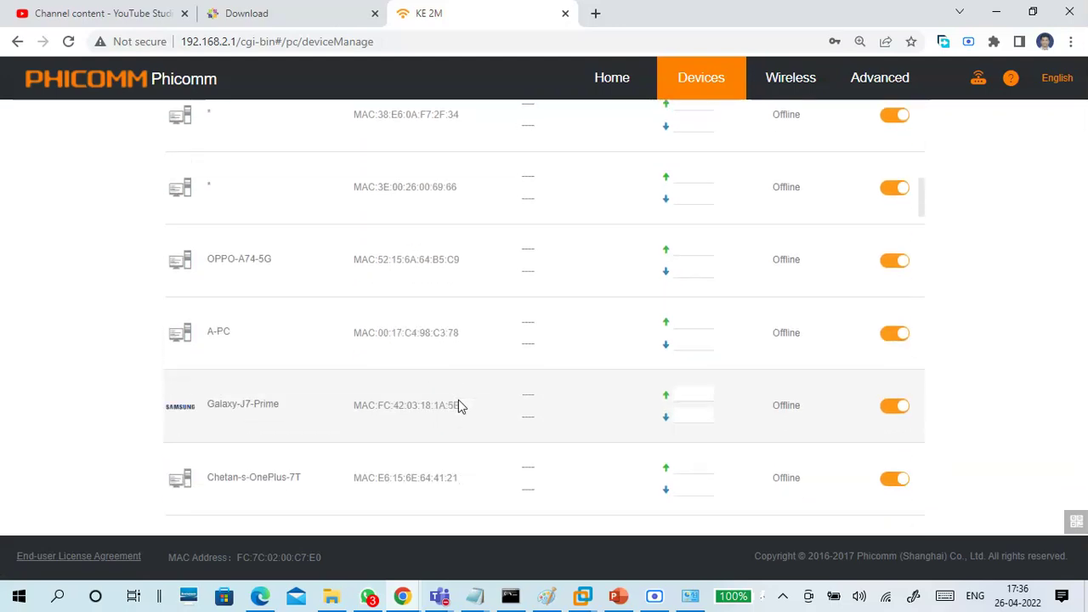
{"action": "scroll", "coordinate": [459, 400], "scroll_direction": "down", "scroll_amount": 15}
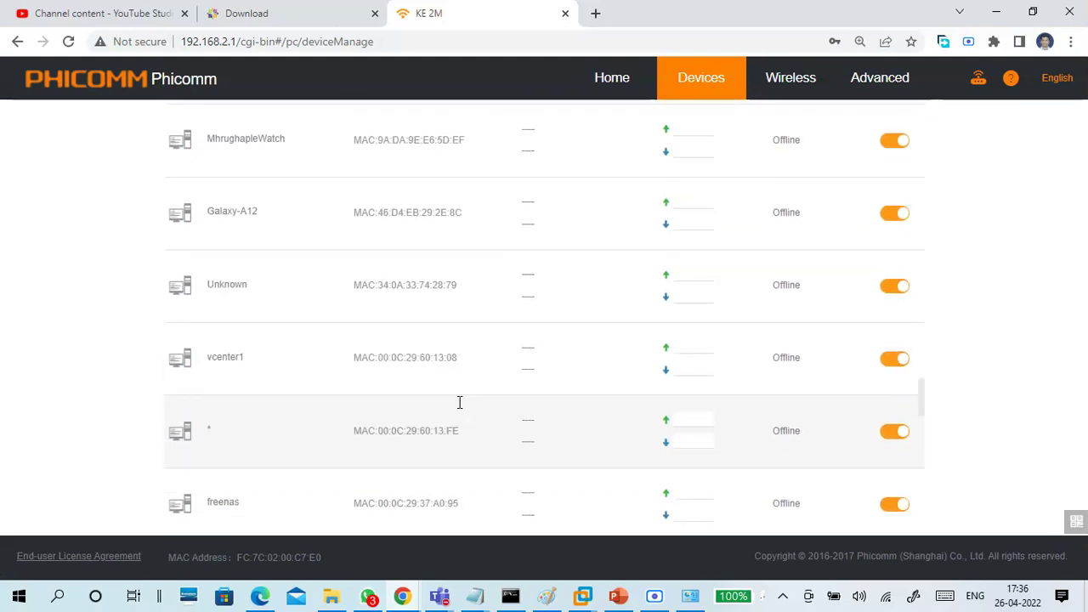
{"action": "scroll", "coordinate": [459, 408], "scroll_direction": "down", "scroll_amount": 6}
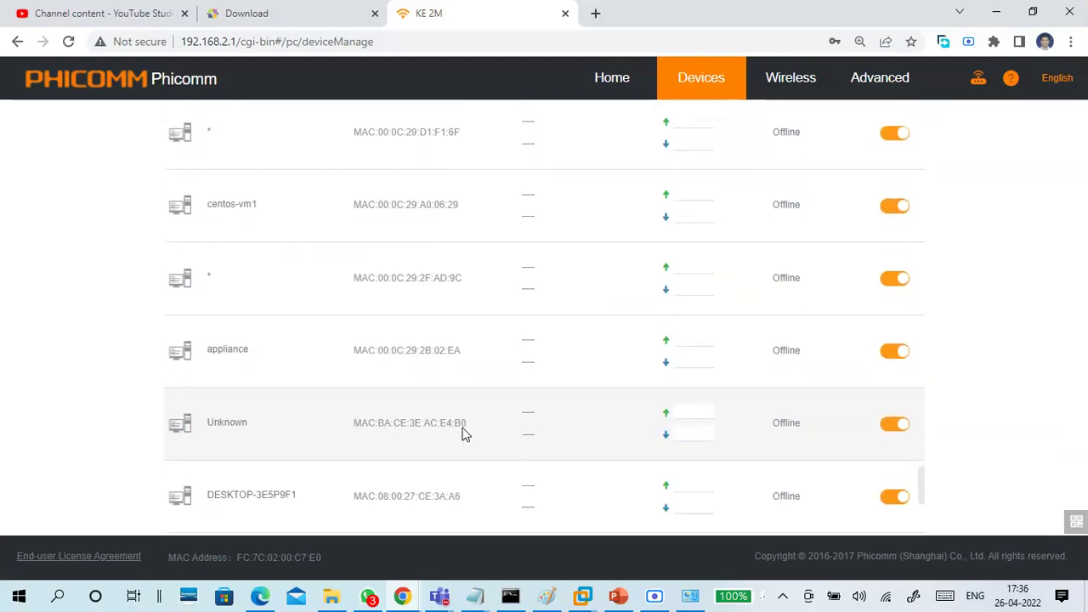
{"action": "scroll", "coordinate": [464, 435], "scroll_direction": "up", "scroll_amount": 15}
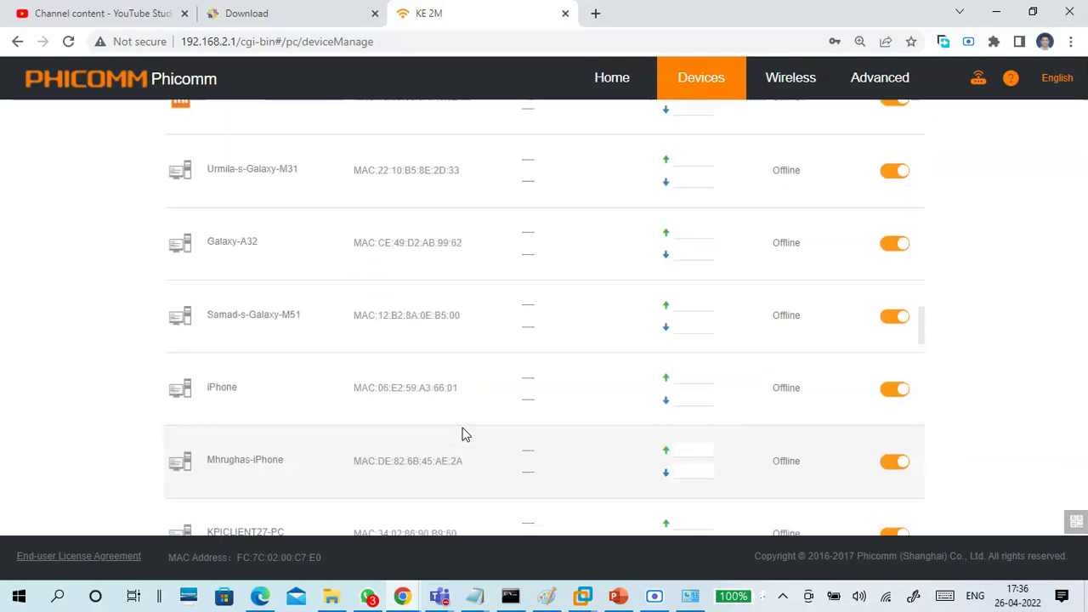
{"action": "scroll", "coordinate": [464, 435], "scroll_direction": "up", "scroll_amount": 10}
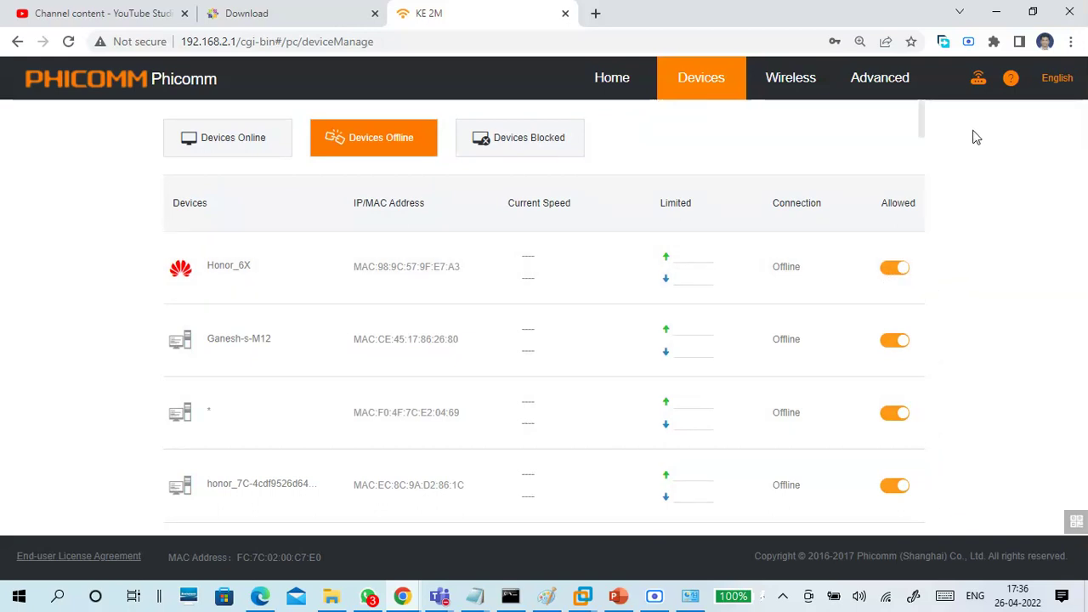
{"action": "left_click", "coordinate": [908, 83]}
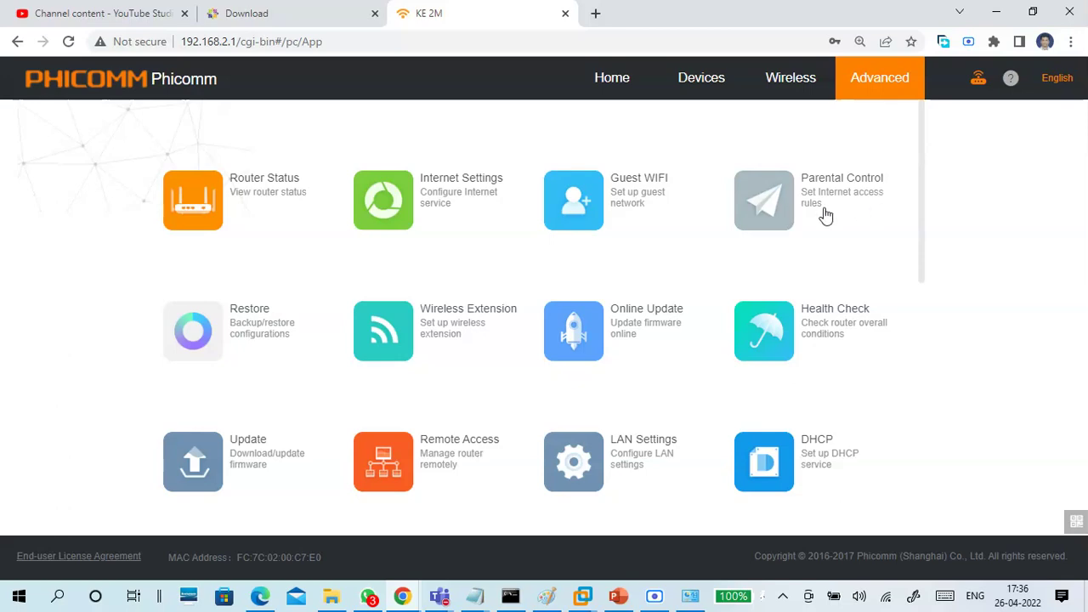
Minimize Chrome and switch on the CentOS VM's ens33 Ethernet connection
{"action": "left_click", "coordinate": [325, 19]}
{"action": "left_click", "coordinate": [476, 10]}
{"action": "left_click", "coordinate": [997, 12]}
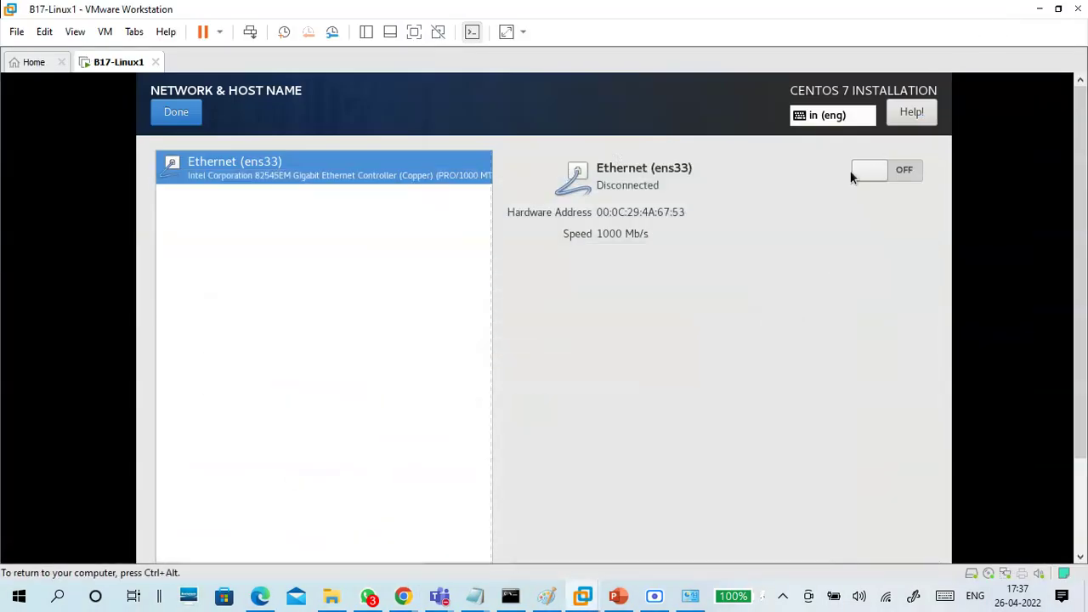
{"action": "left_click", "coordinate": [912, 170]}
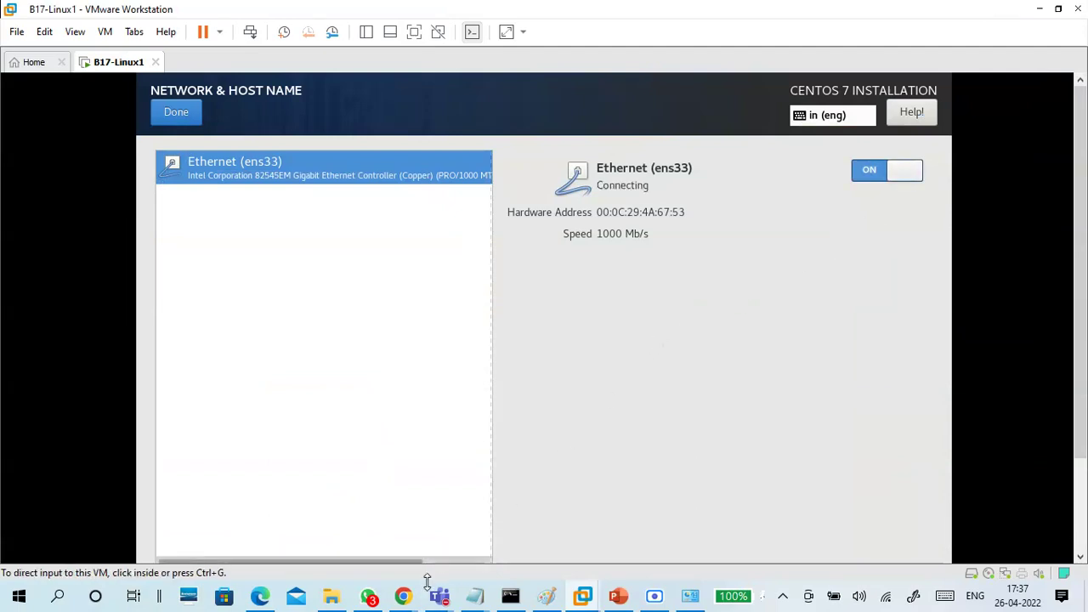
Reboot the Phicomm router from its icon menu and confirm with OK
{"action": "mouse_move", "coordinate": [403, 595]}
{"action": "left_click", "coordinate": [389, 549]}
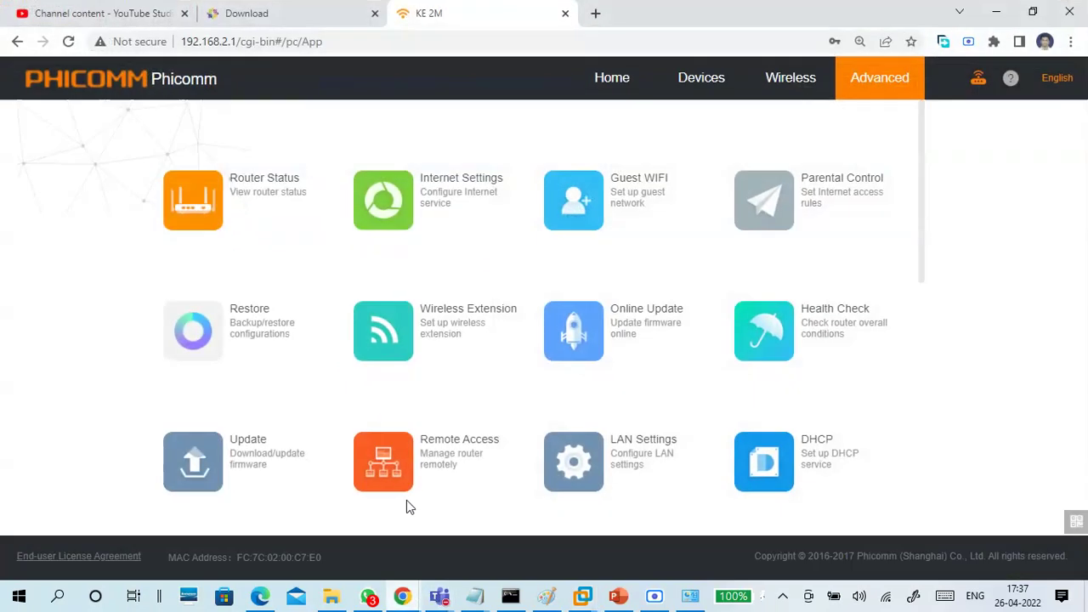
{"action": "left_click", "coordinate": [978, 82]}
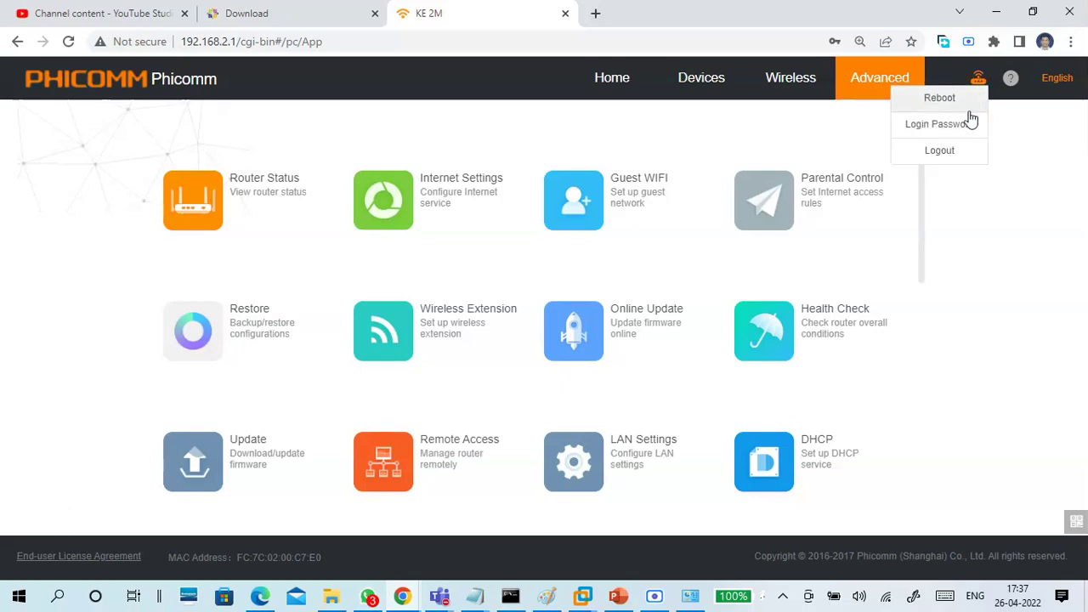
{"action": "left_click", "coordinate": [950, 100]}
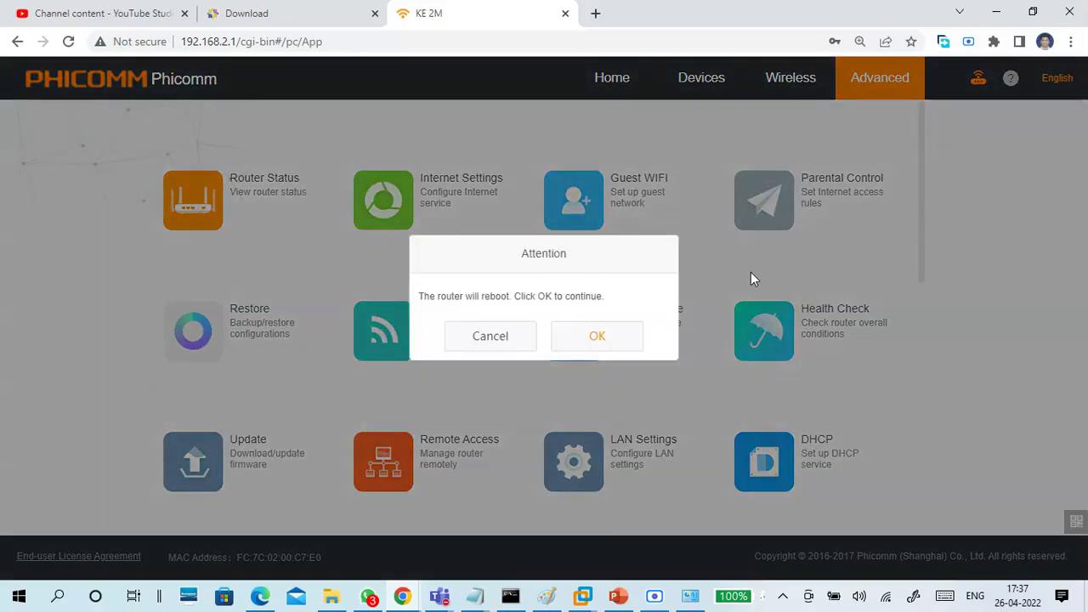
{"action": "left_click", "coordinate": [603, 337]}
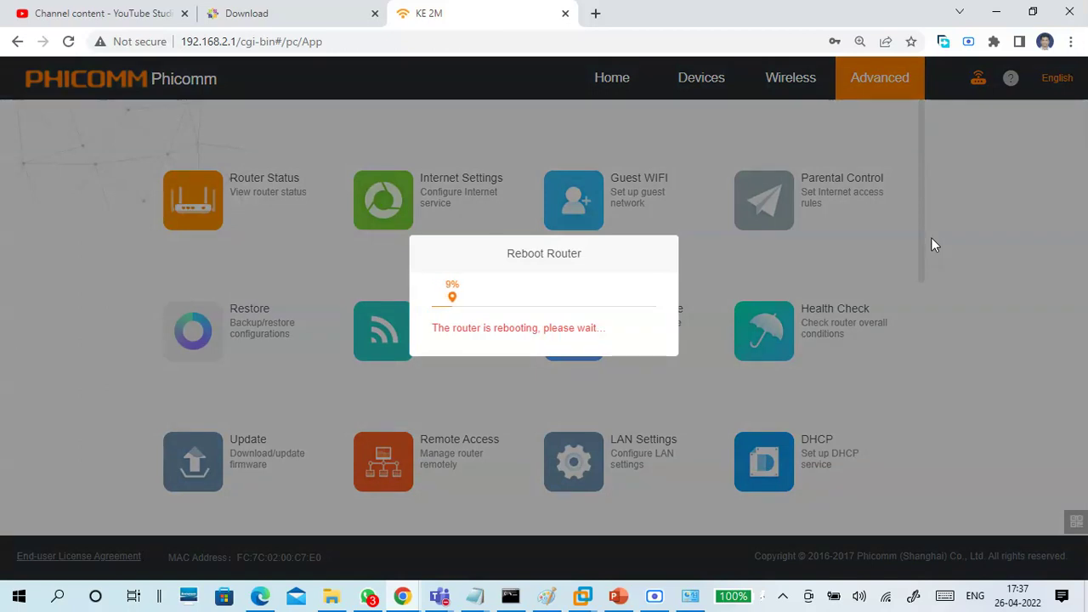
{"action": "left_click", "coordinate": [994, 17]}
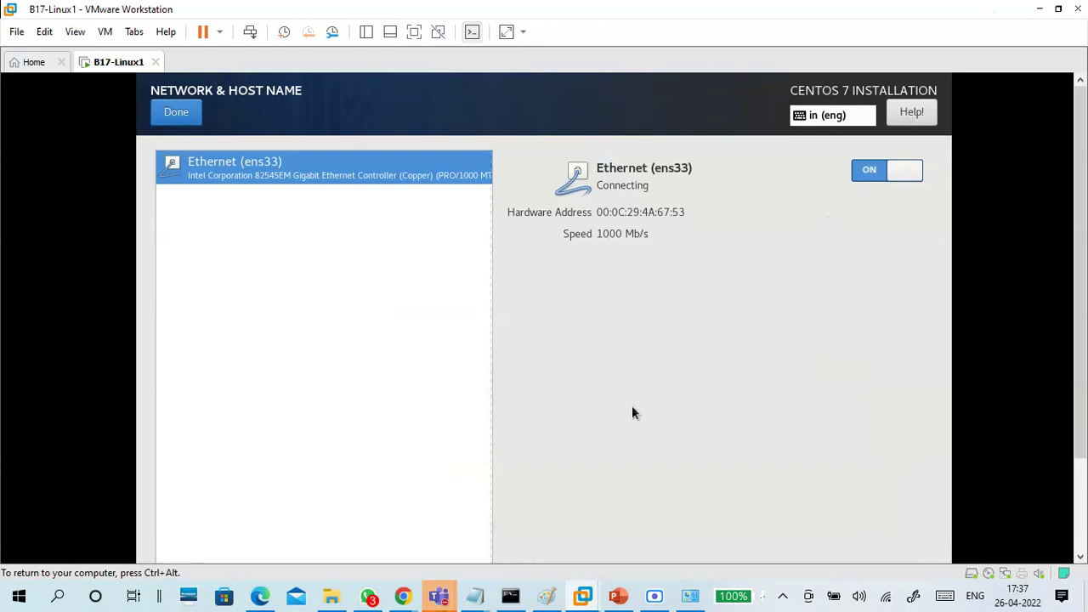
Bring up the CTS Classes Test 1 meeting, then return to the router's reboot progress page
{"action": "mouse_move", "coordinate": [439, 598]}
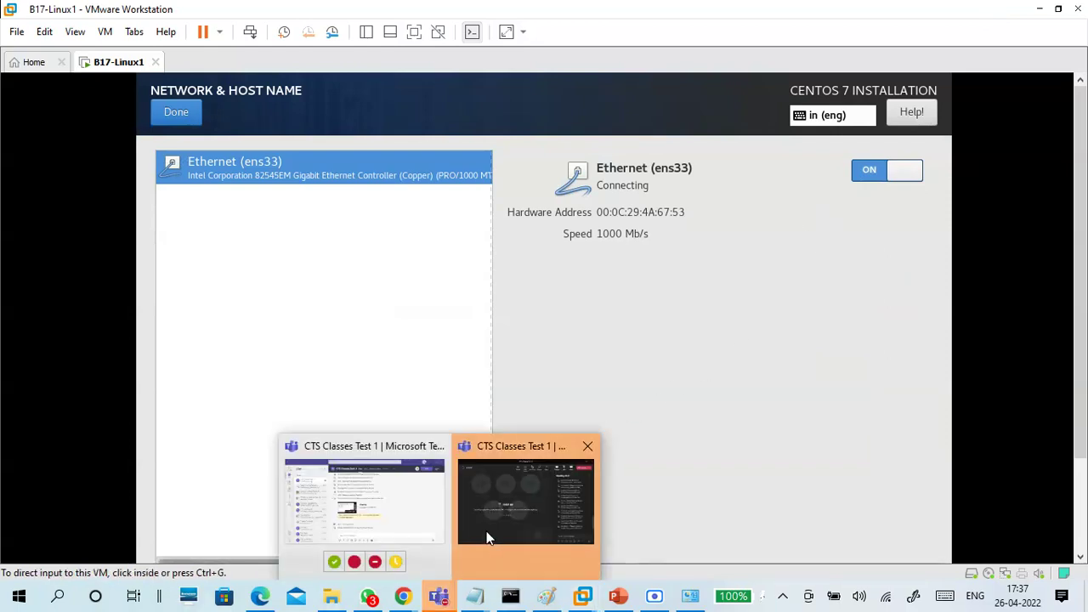
{"action": "left_click", "coordinate": [490, 531]}
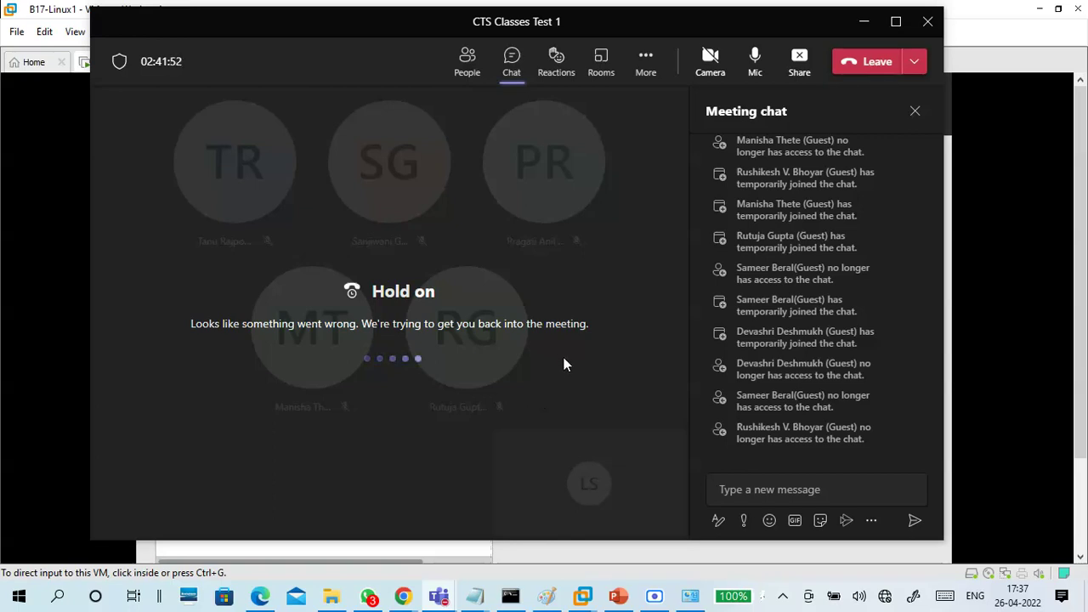
{"action": "mouse_move", "coordinate": [400, 600]}
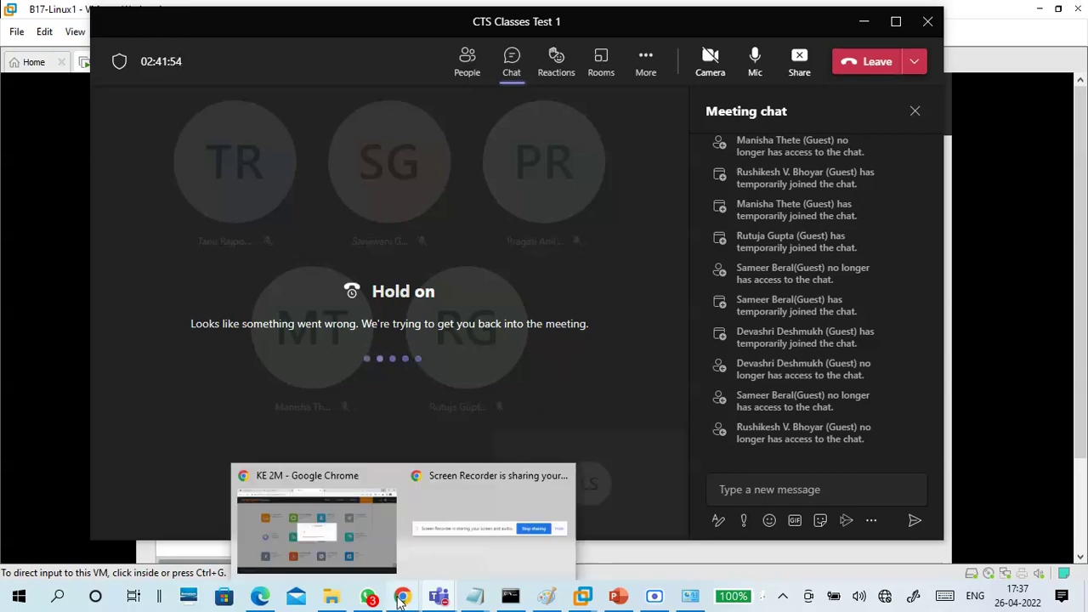
{"action": "left_click", "coordinate": [386, 545]}
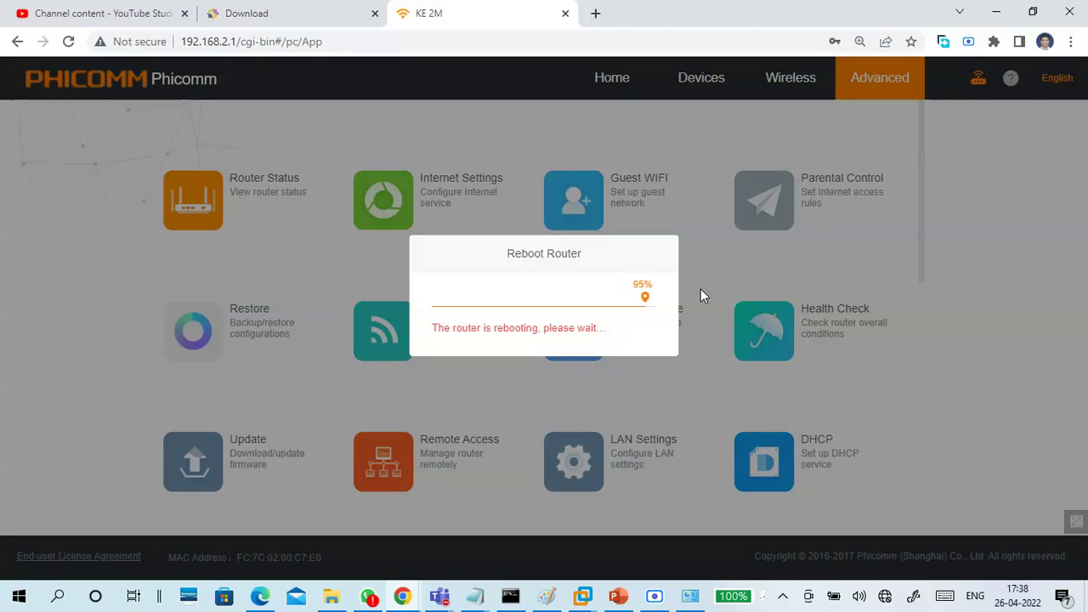
Rejoin the dropped Teams meeting with the microphone muted, then minimize Teams to show the router tab
{"action": "mouse_move", "coordinate": [440, 597]}
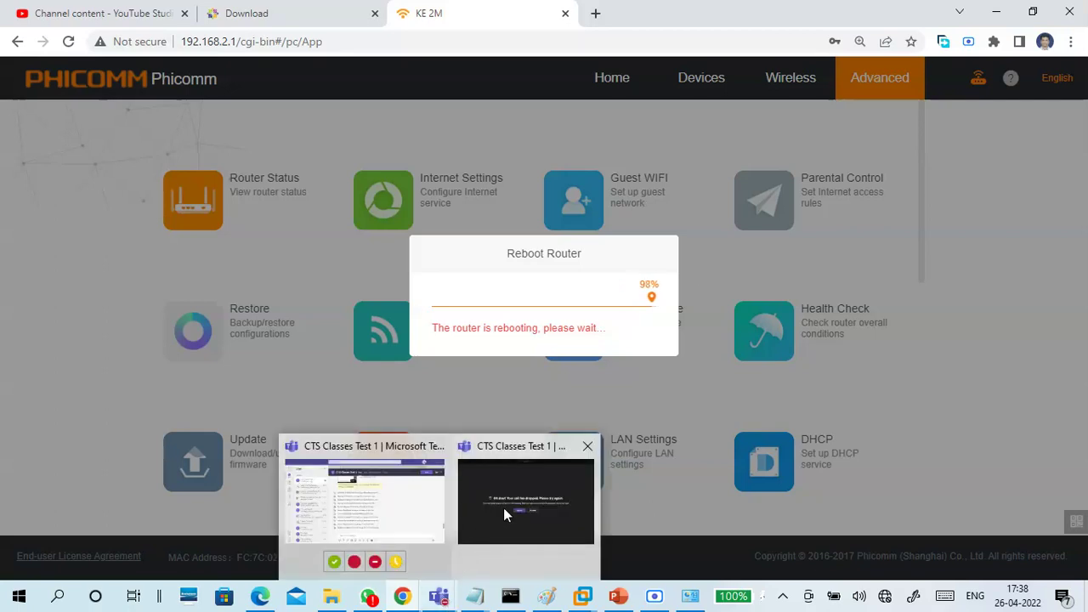
{"action": "left_click", "coordinate": [503, 508]}
{"action": "left_click", "coordinate": [463, 334]}
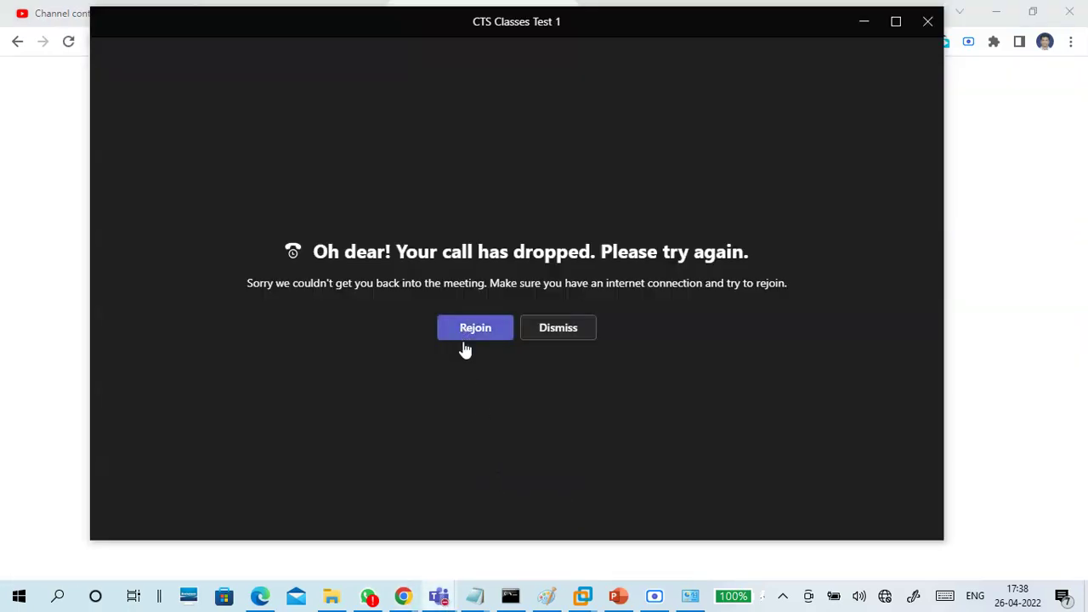
{"action": "left_click", "coordinate": [628, 295]}
{"action": "left_click", "coordinate": [865, 476]}
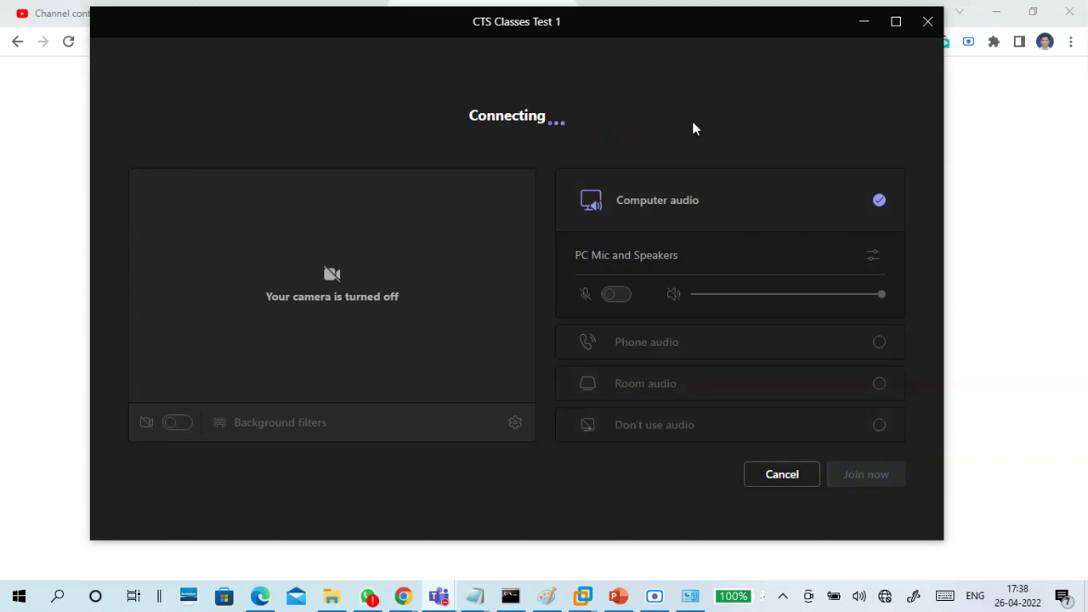
{"action": "left_click", "coordinate": [864, 22]}
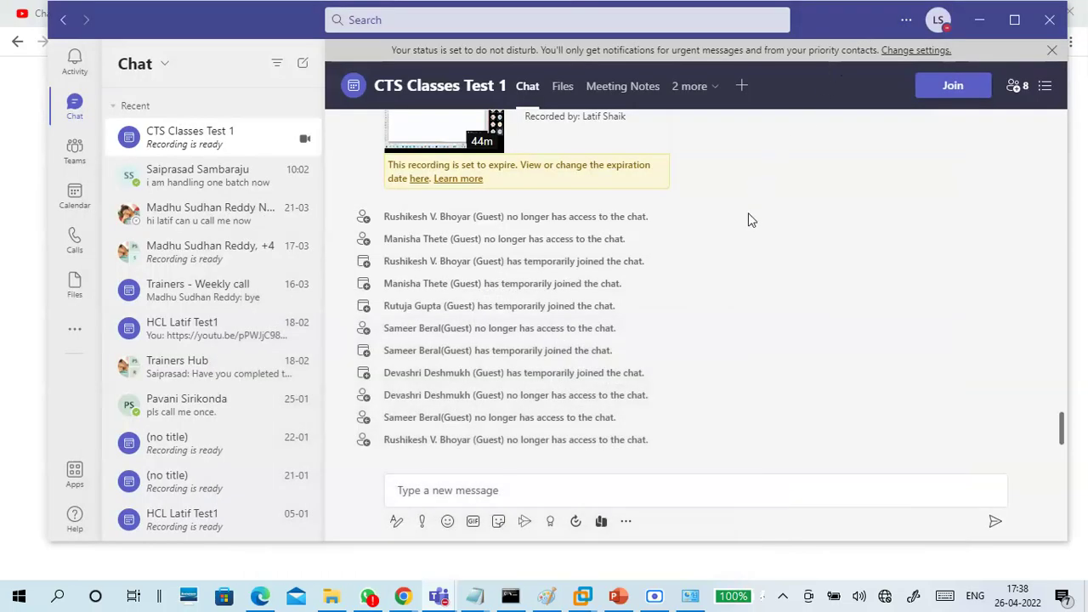
{"action": "left_click", "coordinate": [978, 24]}
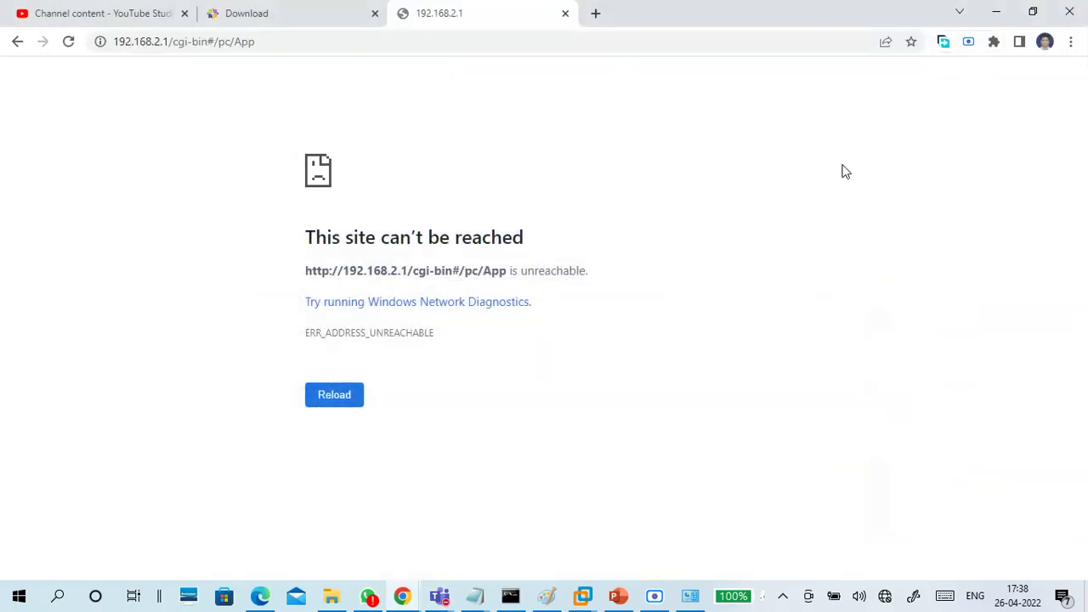
Reload the unreachable router admin page until the PHICOMM login appears, then minimize Chrome
{"action": "left_click", "coordinate": [352, 41]}
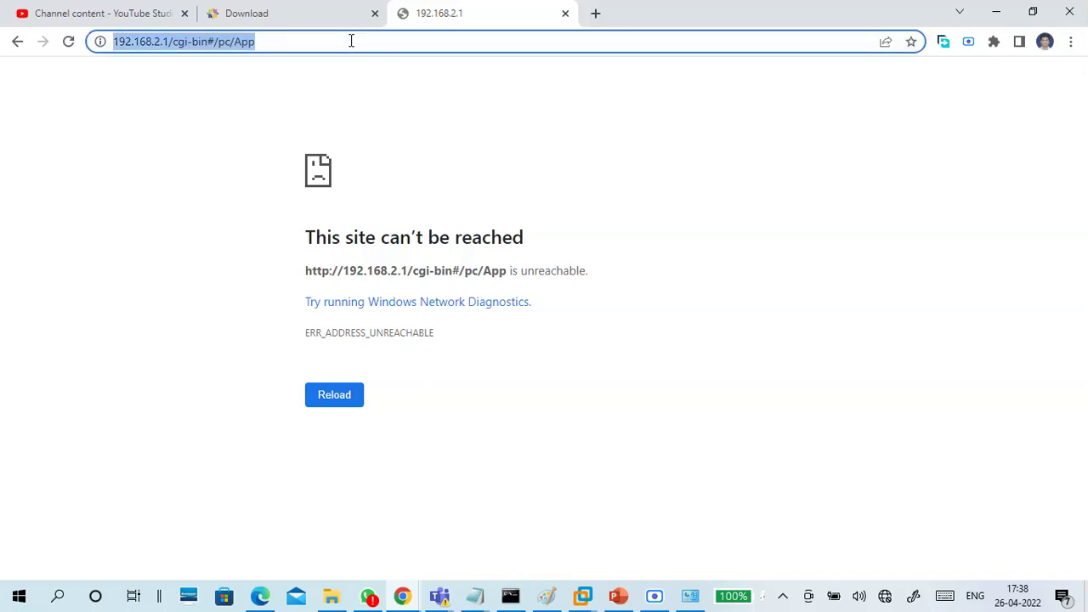
{"action": "key", "text": "Return"}
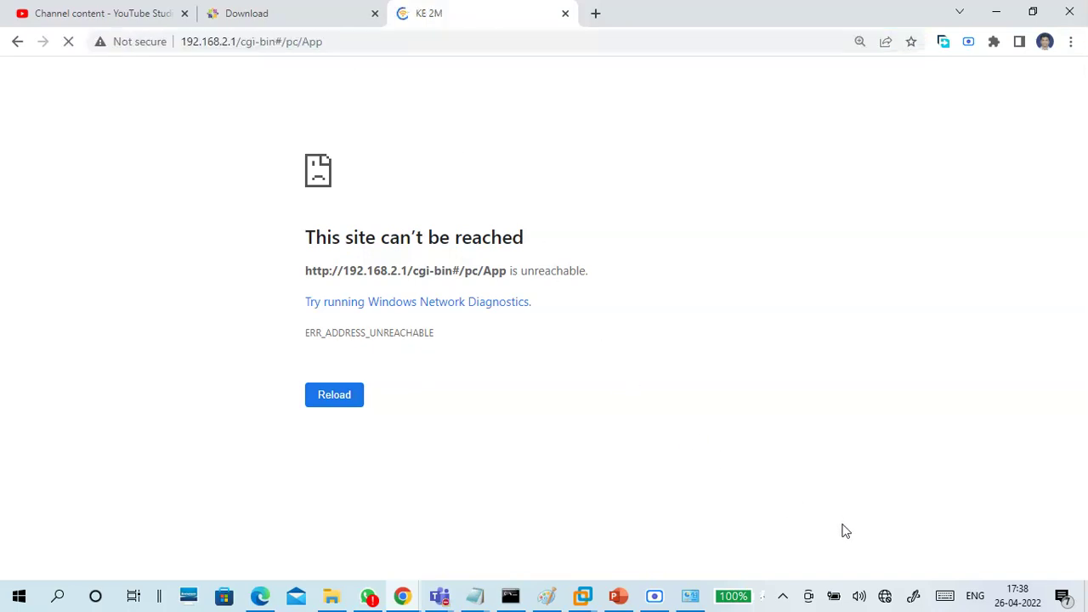
{"action": "left_click", "coordinate": [656, 599]}
{"action": "left_click", "coordinate": [660, 600]}
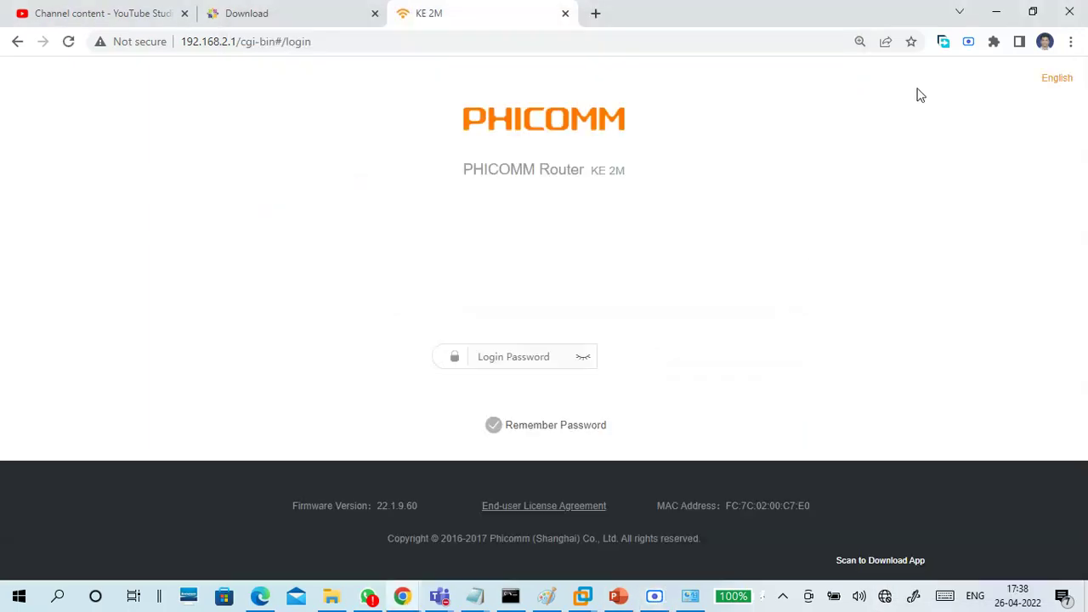
{"action": "left_click", "coordinate": [996, 12]}
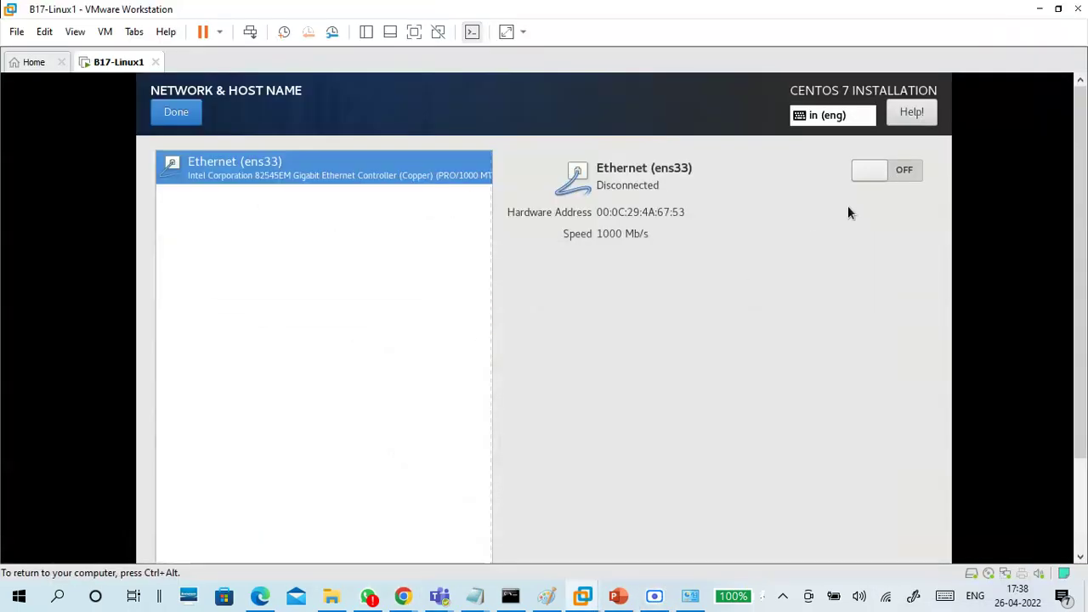
Switch the ens33 Ethernet connection on, then share the whole screen in the class Teams meeting
{"action": "left_click", "coordinate": [904, 172]}
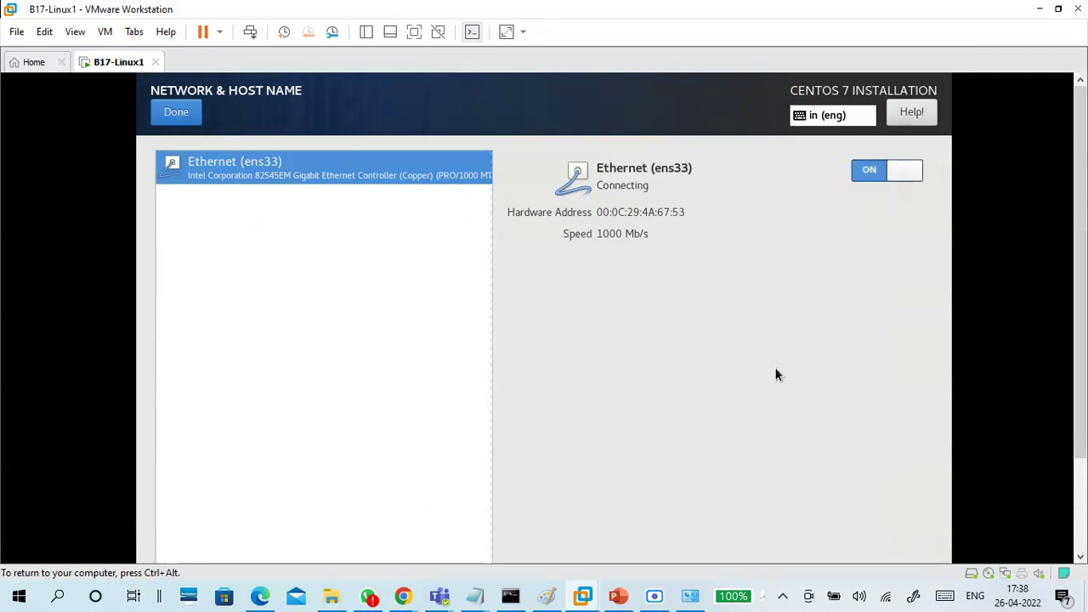
{"action": "mouse_move", "coordinate": [439, 596]}
{"action": "left_click", "coordinate": [474, 554]}
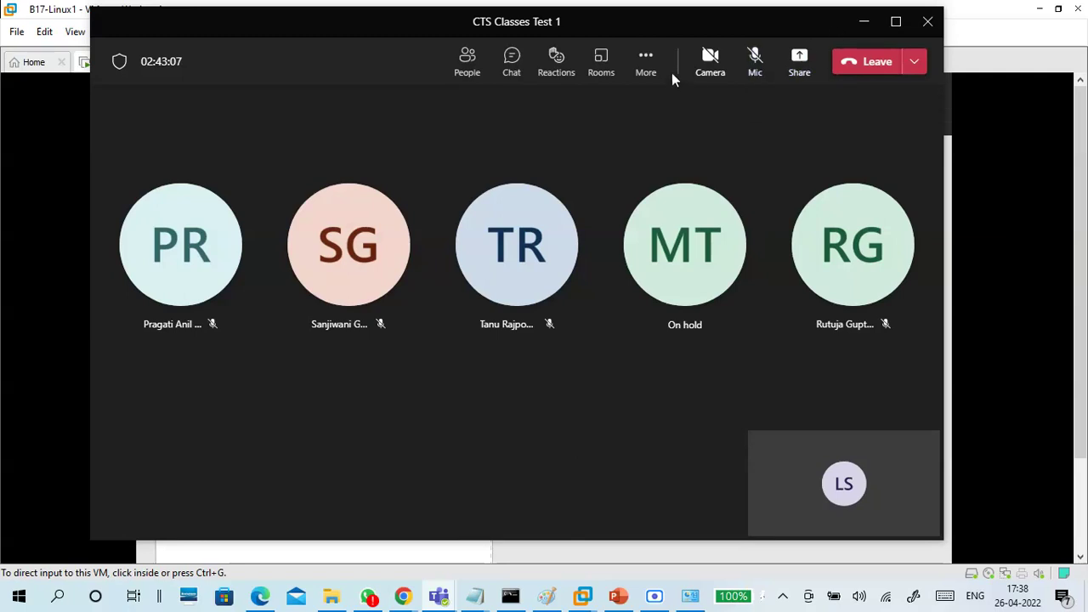
{"action": "left_click", "coordinate": [799, 61]}
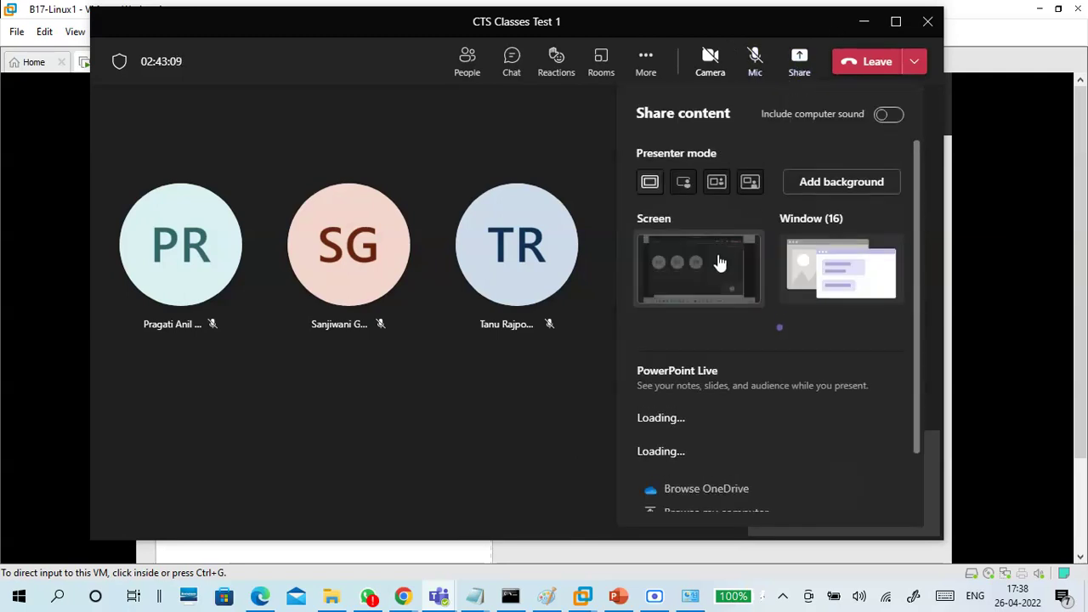
{"action": "left_click", "coordinate": [719, 264]}
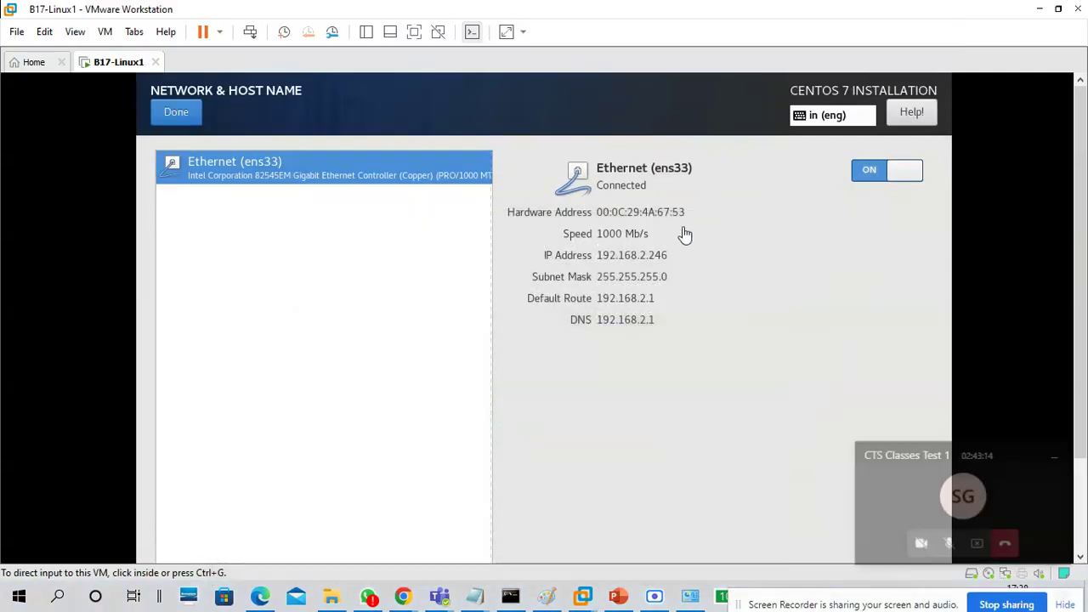
Unmute the microphone, show the participants list, and minimize the meeting to return to the VM
{"action": "mouse_move", "coordinate": [438, 596]}
{"action": "left_click", "coordinate": [477, 522]}
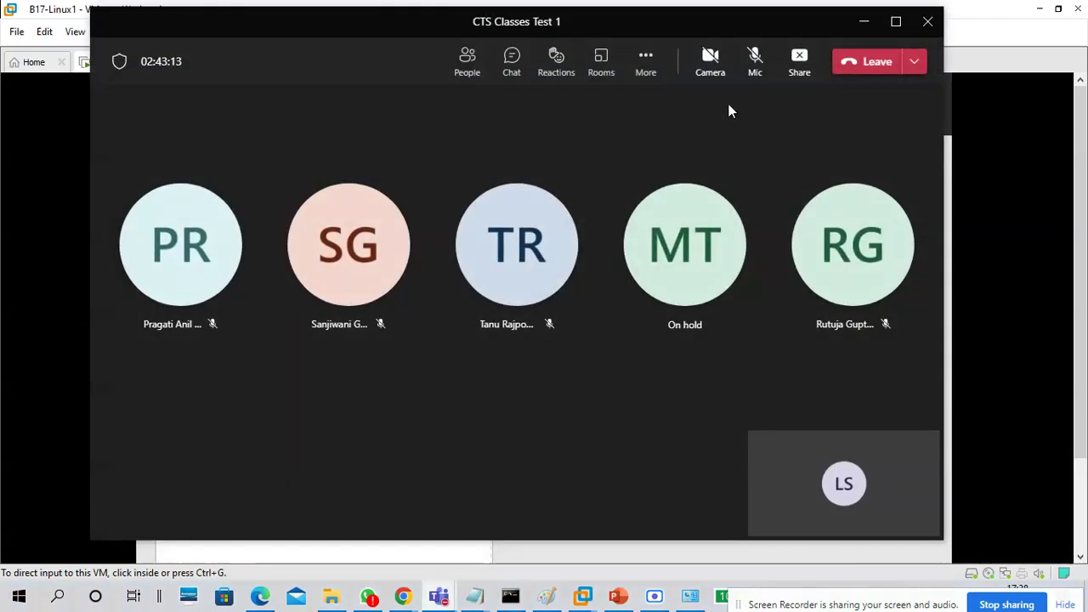
{"action": "left_click", "coordinate": [752, 64]}
{"action": "left_click", "coordinate": [463, 64]}
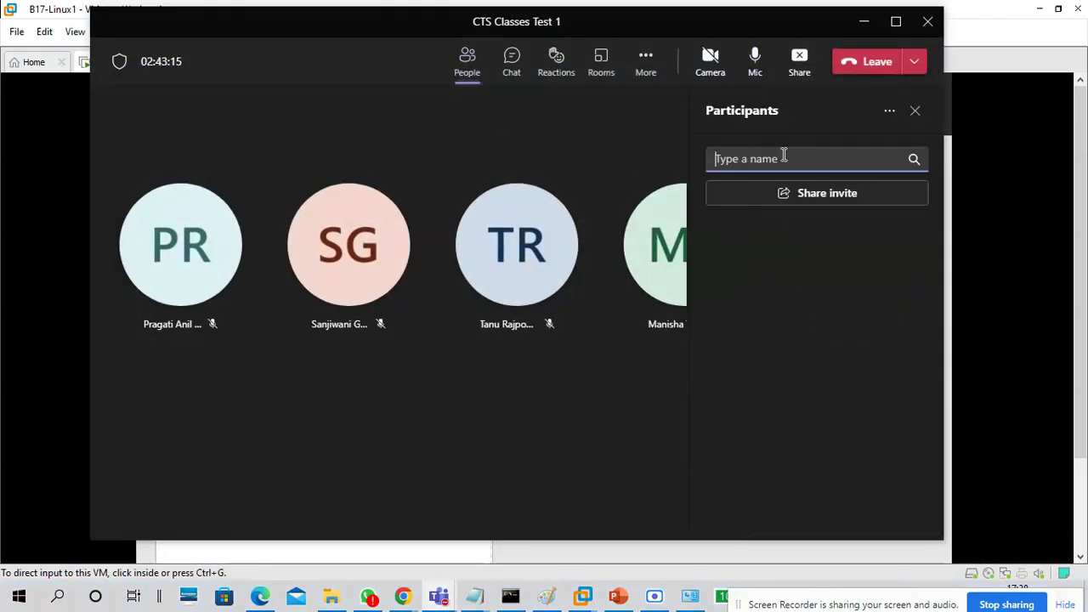
{"action": "left_click", "coordinate": [862, 22]}
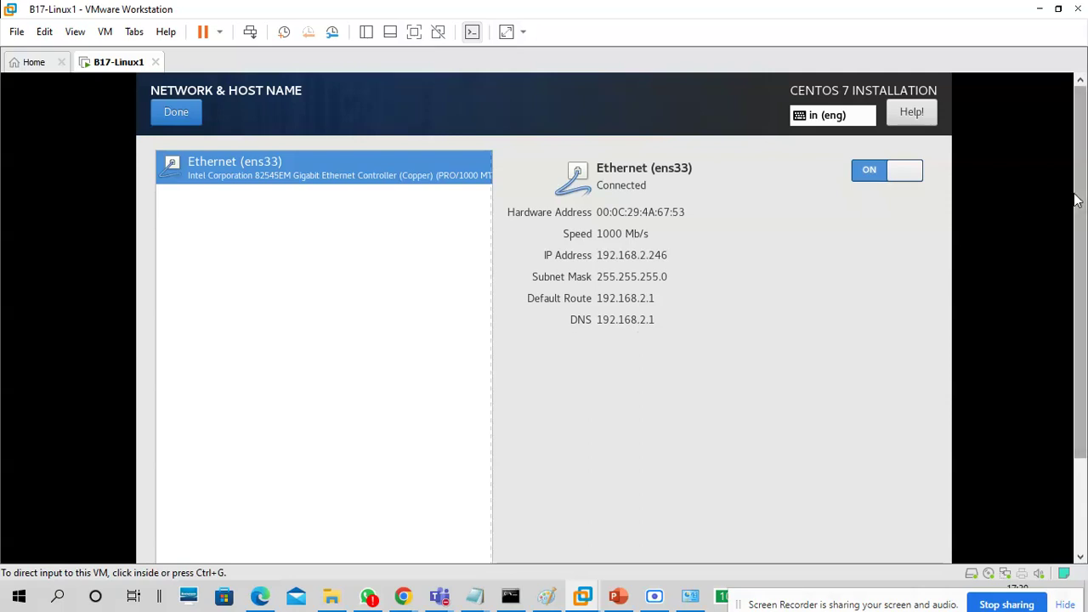
{"action": "left_click_drag", "start_coordinate": [1084, 246], "coordinate": [1083, 340]}
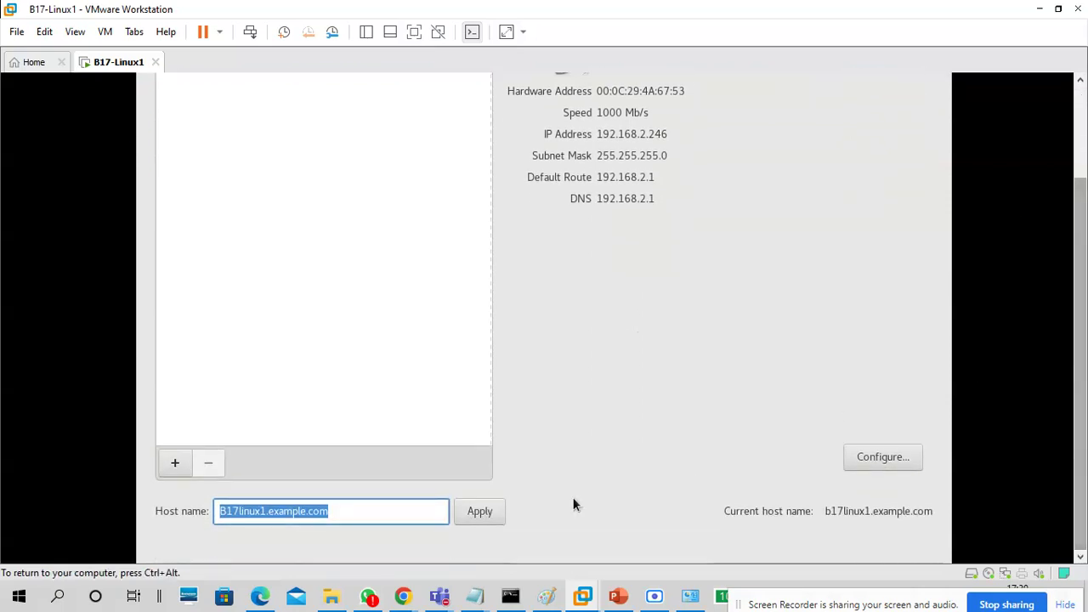
Check the host name B17linux1.example.com and leave the network settings with Done
{"action": "left_click", "coordinate": [367, 517]}
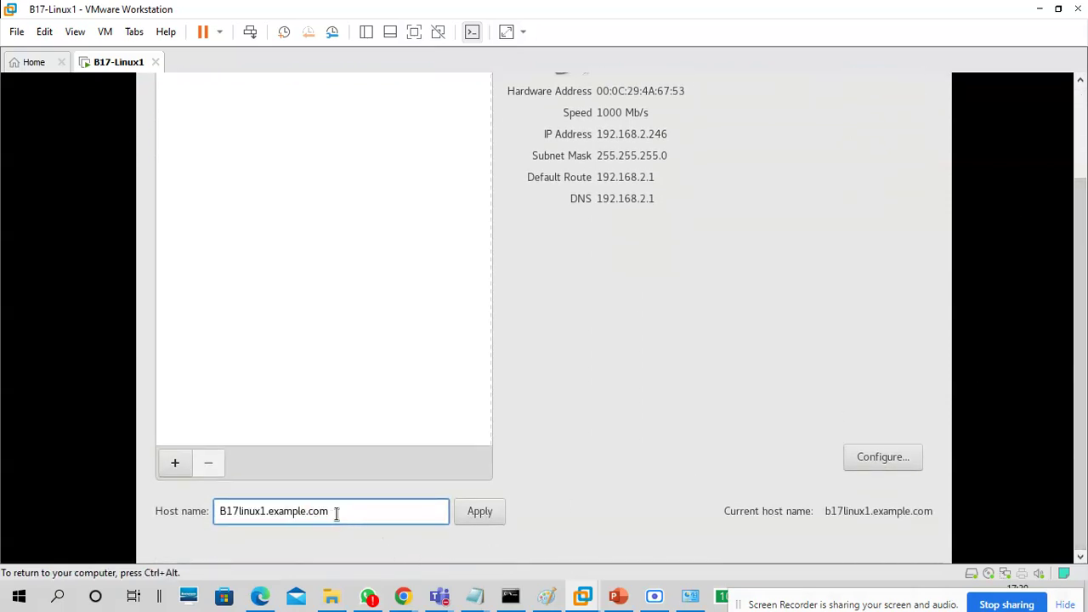
{"action": "left_click_drag", "start_coordinate": [336, 513], "coordinate": [208, 511]}
{"action": "left_click", "coordinate": [329, 512]}
{"action": "left_click_drag", "start_coordinate": [344, 515], "coordinate": [217, 524]}
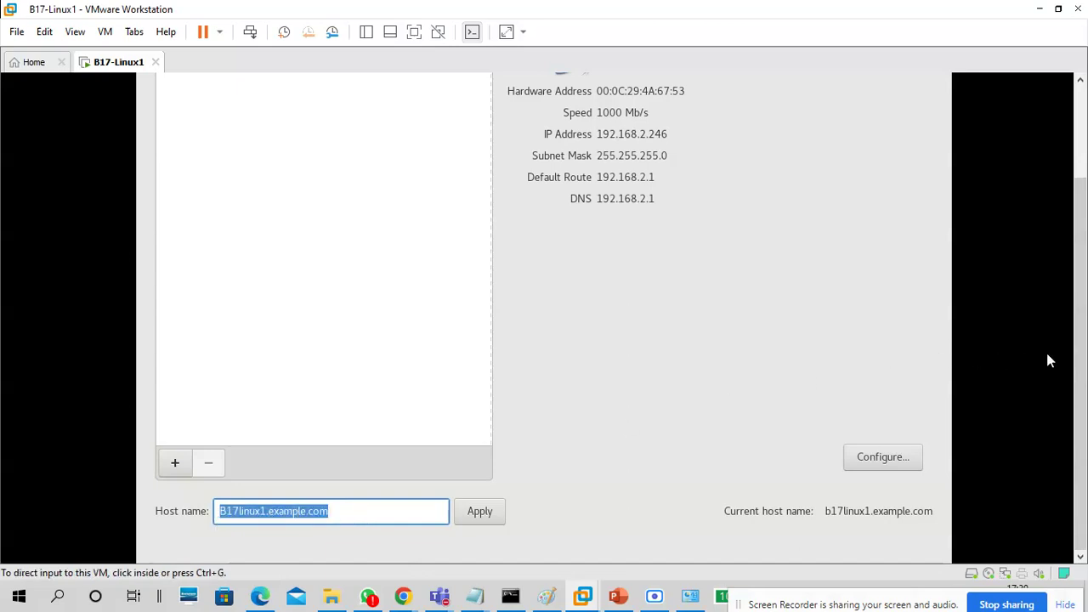
{"action": "left_click_drag", "start_coordinate": [1081, 328], "coordinate": [1080, 234]}
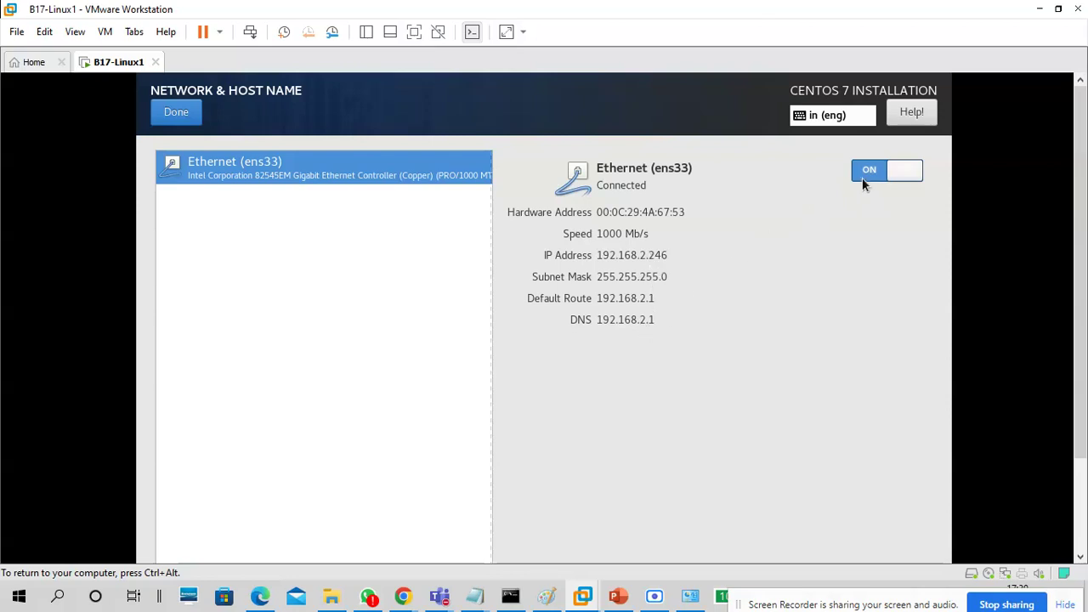
{"action": "left_click", "coordinate": [177, 114]}
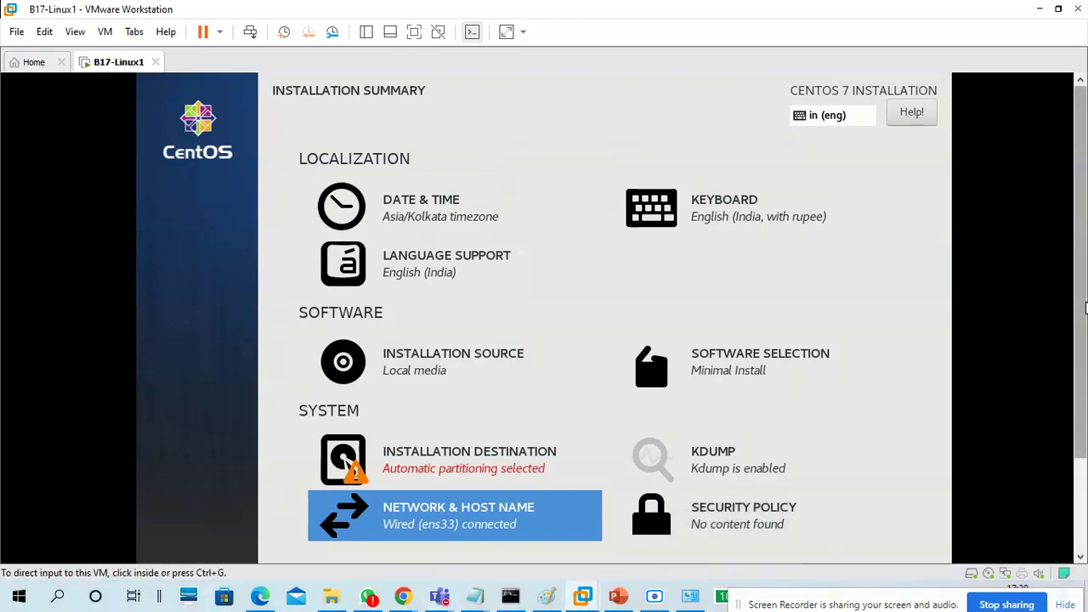
Bring the class Teams meeting forward and minimize it again
{"action": "mouse_move", "coordinate": [1077, 273]}
{"action": "left_mouse_down"}
{"action": "mouse_move", "coordinate": [1083, 299]}
{"action": "mouse_move", "coordinate": [1084, 283]}
{"action": "left_mouse_up"}
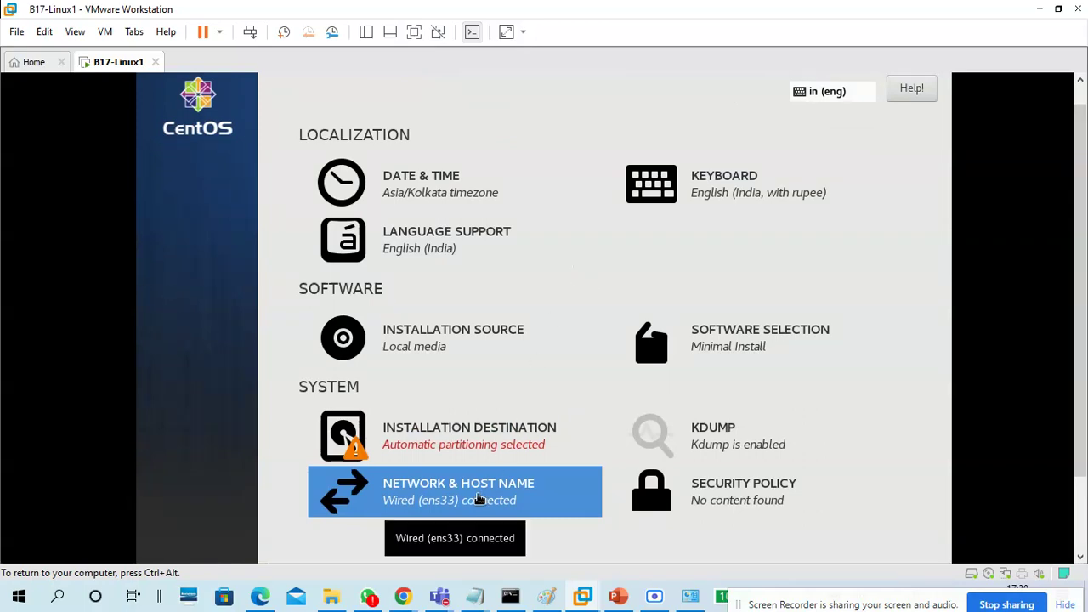
{"action": "mouse_move", "coordinate": [439, 596]}
{"action": "left_click", "coordinate": [423, 504]}
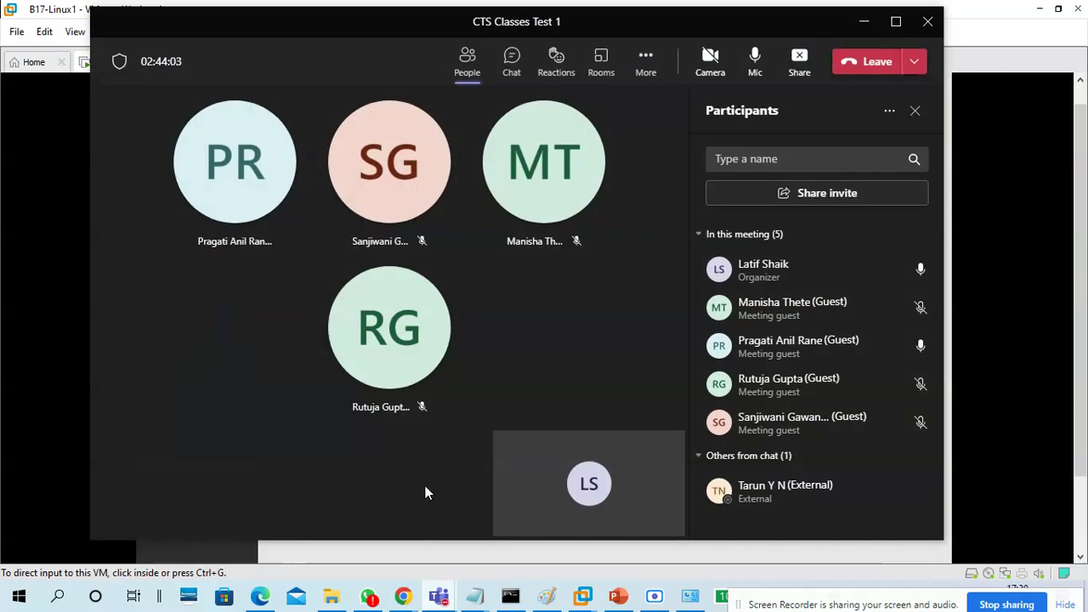
{"action": "left_click", "coordinate": [865, 21]}
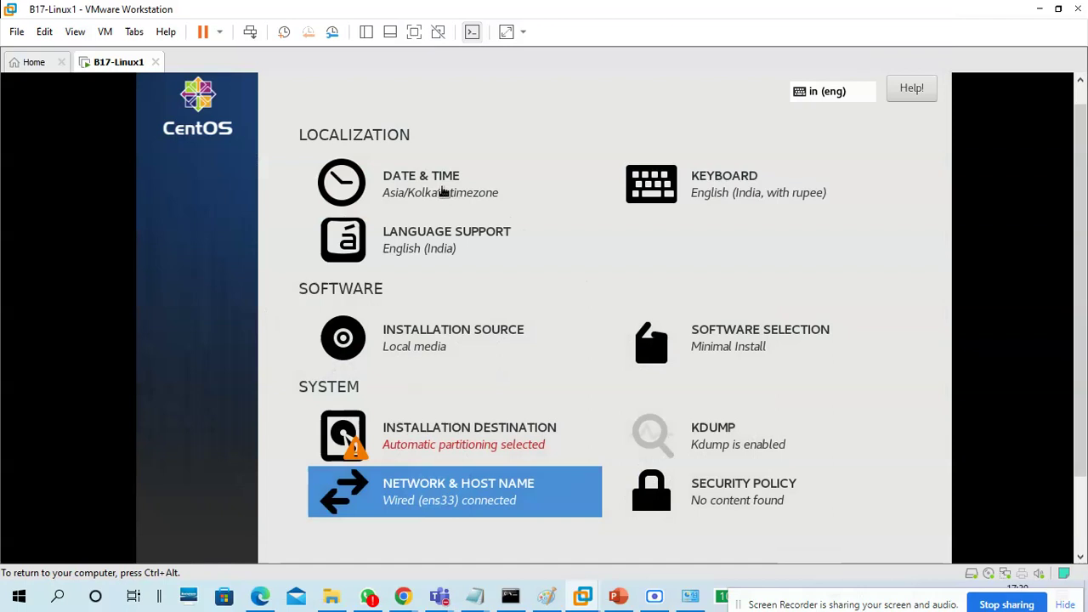
Reopen Network & Host Name, recheck the host name, and return to the Installation Summary
{"action": "left_click", "coordinate": [507, 484]}
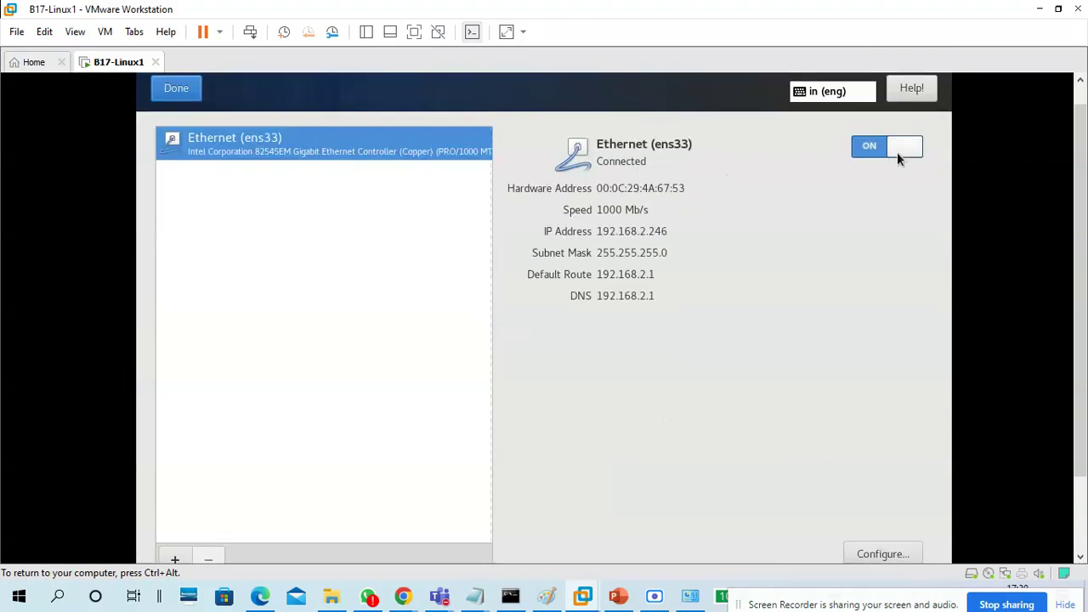
{"action": "key", "text": "ctrl+alt"}
{"action": "left_click_drag", "start_coordinate": [1080, 233], "coordinate": [1078, 349]}
{"action": "left_click", "coordinate": [345, 541]}
{"action": "left_click", "coordinate": [342, 517]}
{"action": "key", "text": "ctrl+alt"}
{"action": "left_click_drag", "start_coordinate": [1079, 288], "coordinate": [1071, 247]}
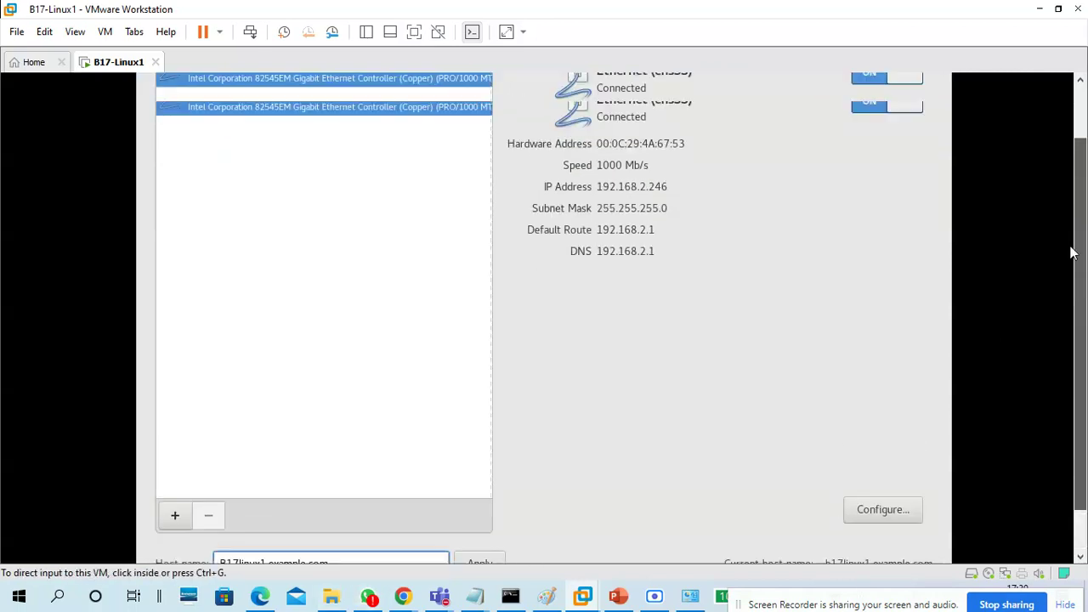
{"action": "left_click", "coordinate": [331, 152]}
{"action": "left_click", "coordinate": [193, 112]}
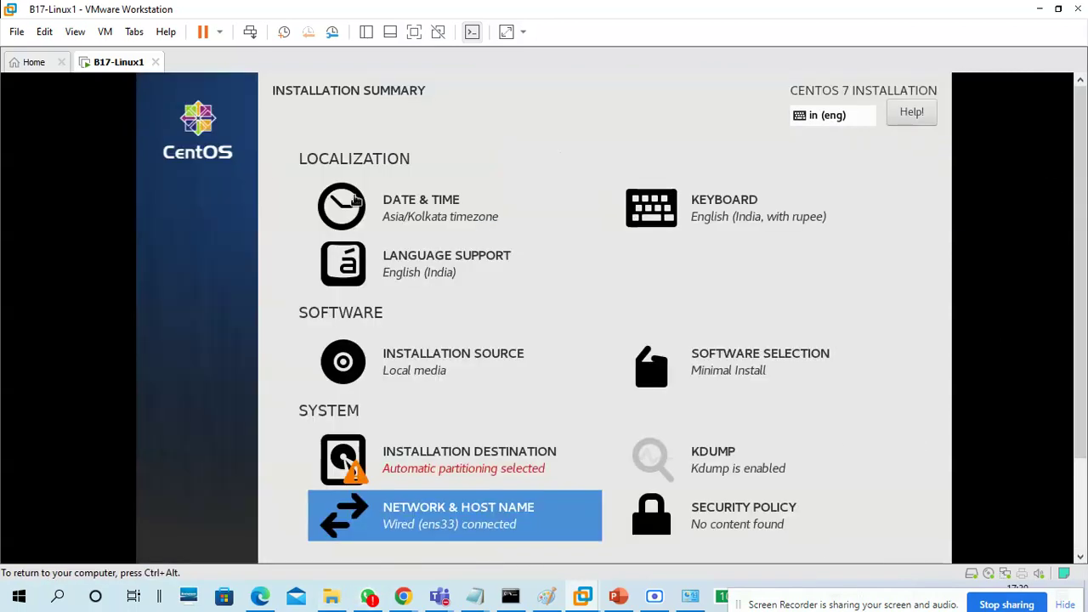
{"action": "left_click", "coordinate": [431, 213]}
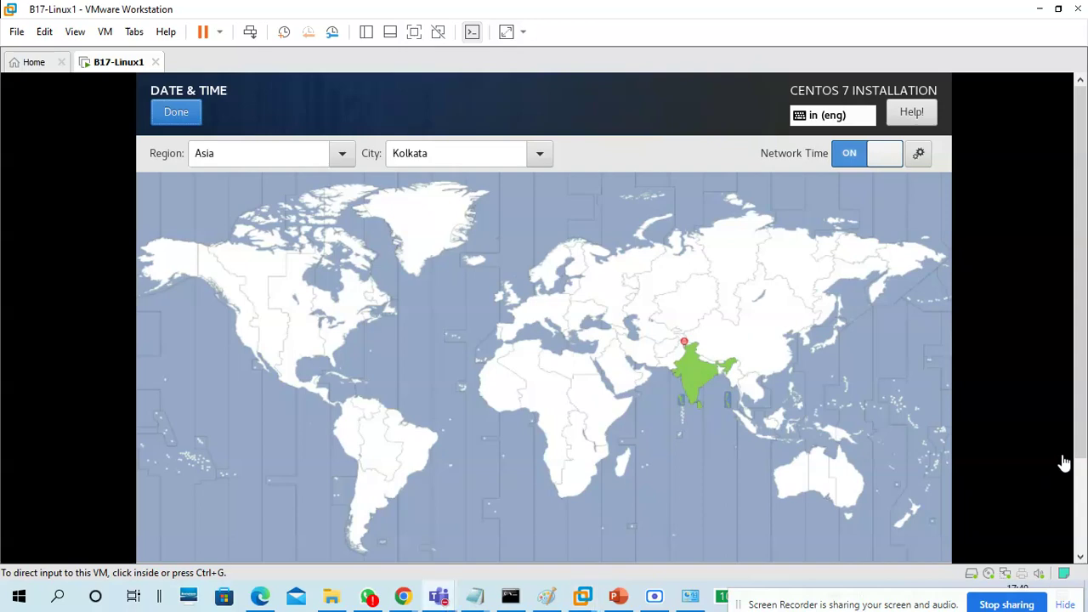
{"action": "scroll", "coordinate": [1080, 259], "scroll_direction": "down", "scroll_amount": 2}
{"action": "scroll", "coordinate": [1079, 306], "scroll_direction": "down", "scroll_amount": 1}
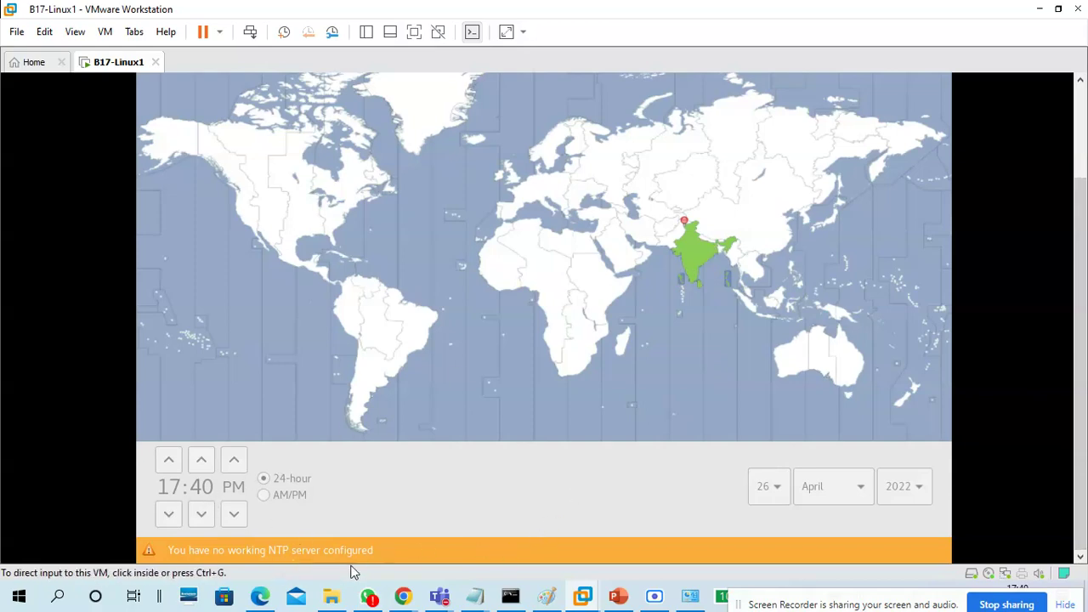
{"action": "scroll", "coordinate": [1078, 290], "scroll_direction": "up", "scroll_amount": 3}
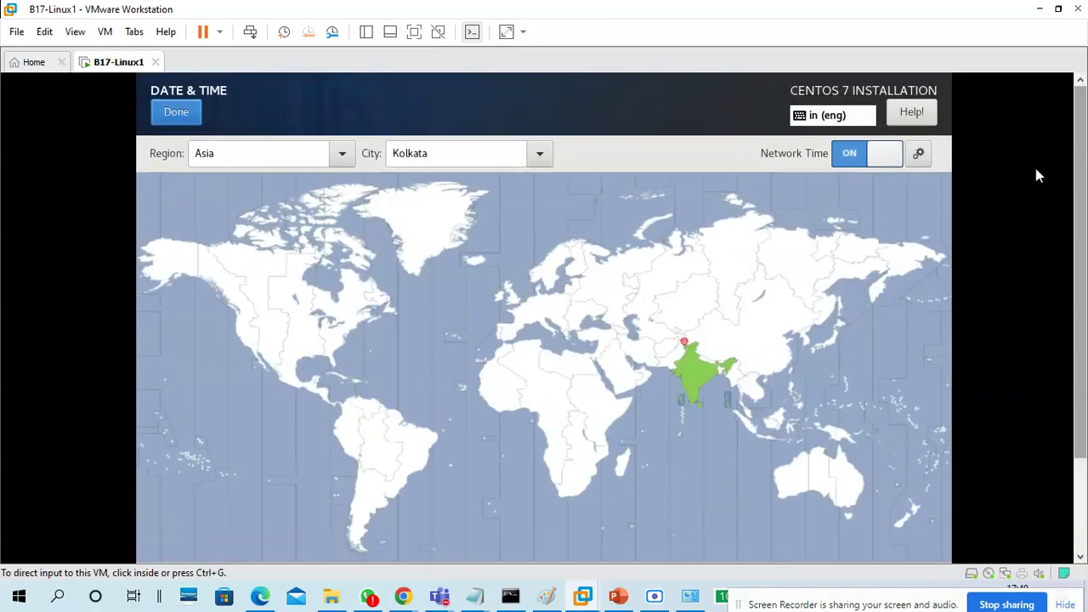
{"action": "left_click", "coordinate": [919, 154]}
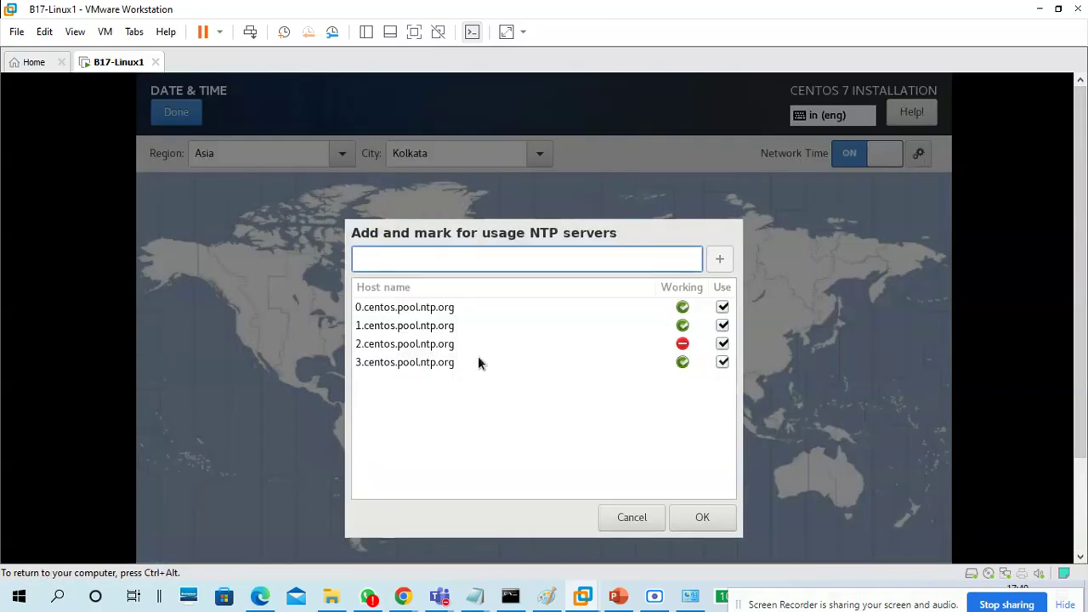
{"action": "left_click", "coordinate": [396, 308]}
{"action": "left_click", "coordinate": [397, 325]}
{"action": "left_click", "coordinate": [397, 345]}
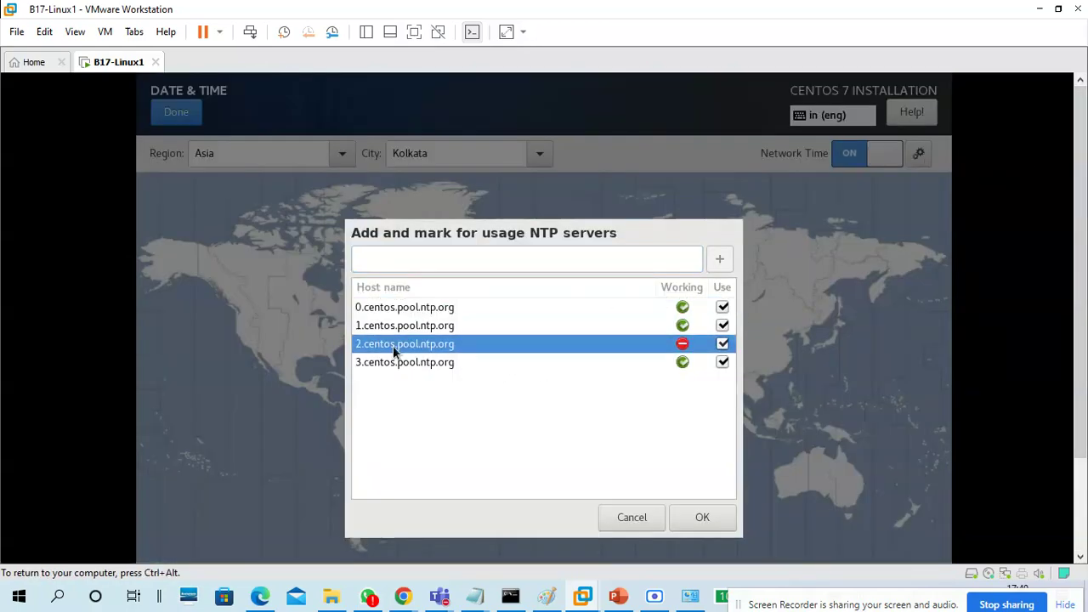
{"action": "left_click", "coordinate": [399, 363]}
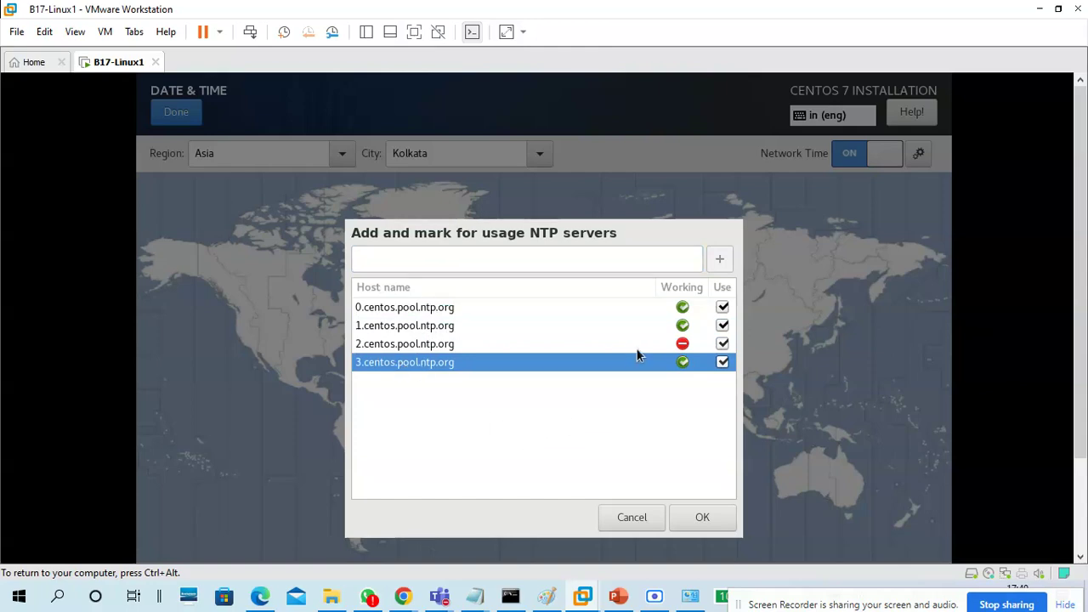
{"action": "left_click", "coordinate": [628, 520]}
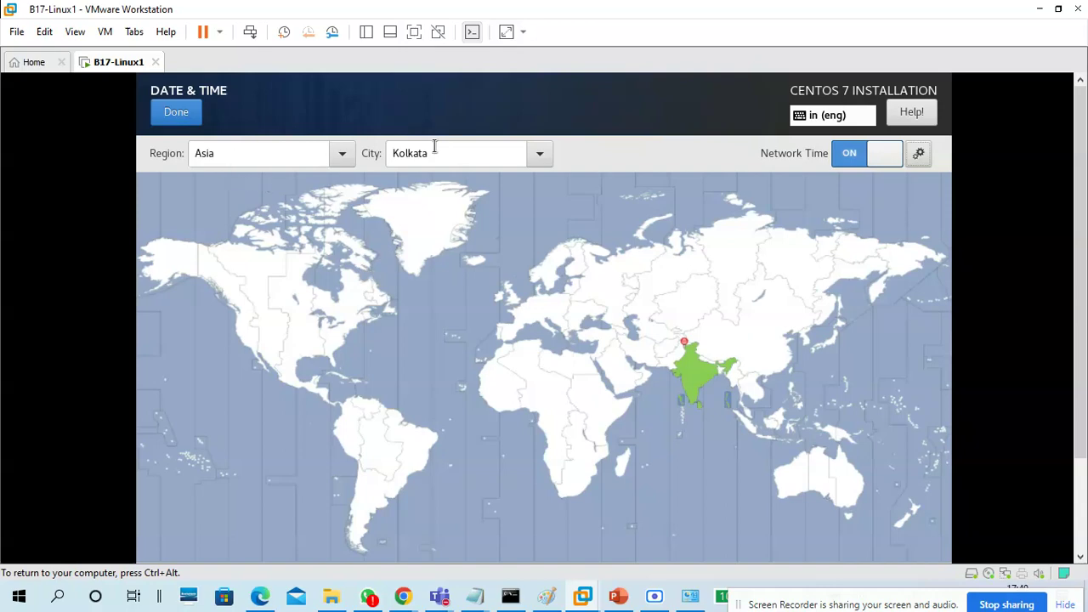
{"action": "left_click", "coordinate": [179, 113]}
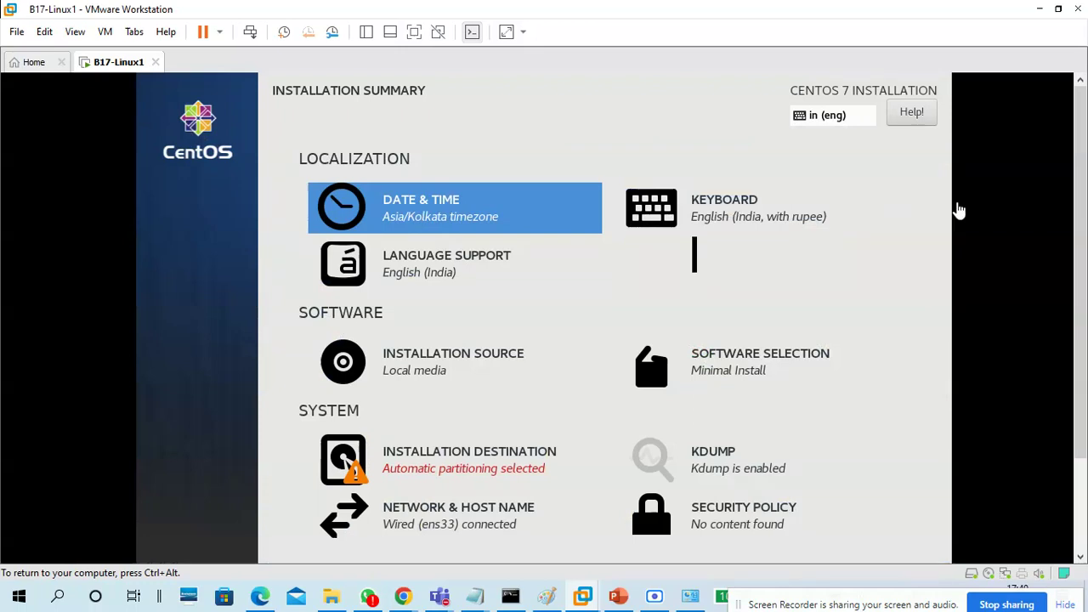
{"action": "left_click_drag", "start_coordinate": [1080, 191], "coordinate": [1084, 315]}
{"action": "left_click", "coordinate": [459, 226]}
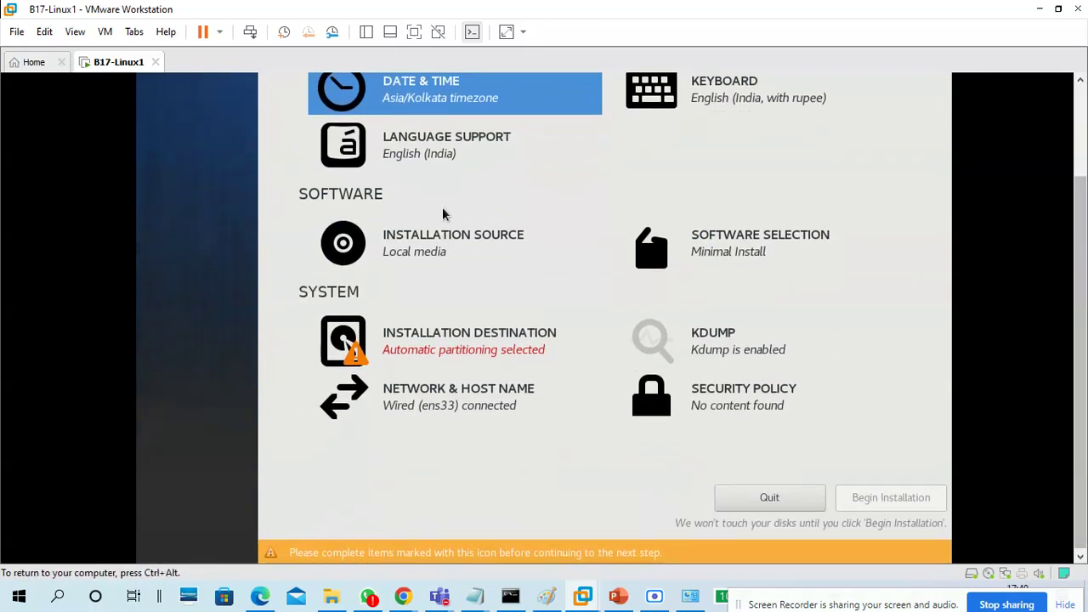
{"action": "left_click", "coordinate": [412, 253]}
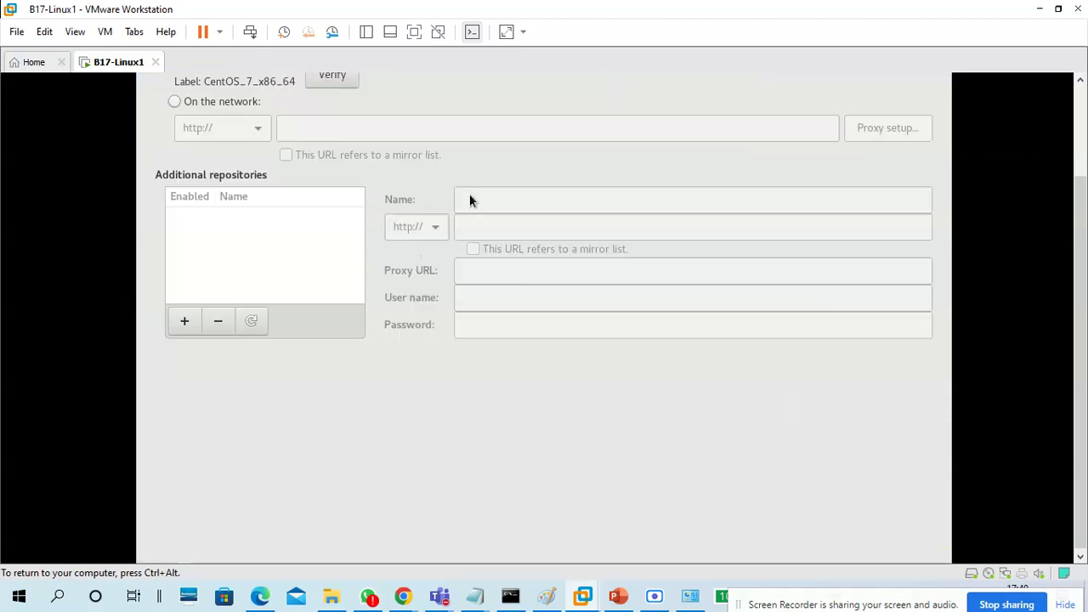
{"action": "left_click_drag", "start_coordinate": [1081, 221], "coordinate": [1081, 128]}
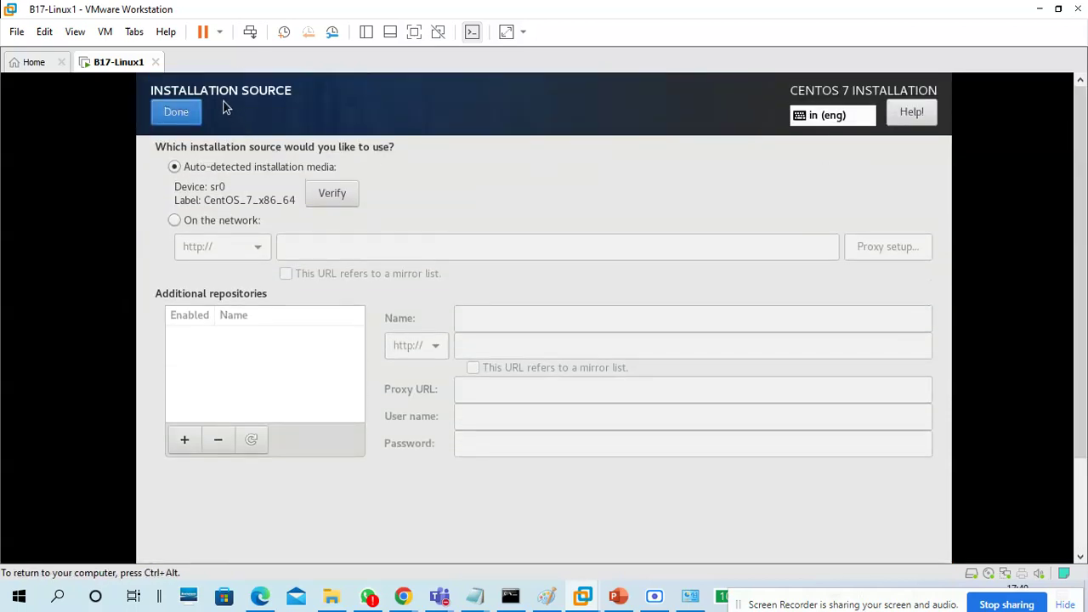
{"action": "left_click", "coordinate": [179, 115]}
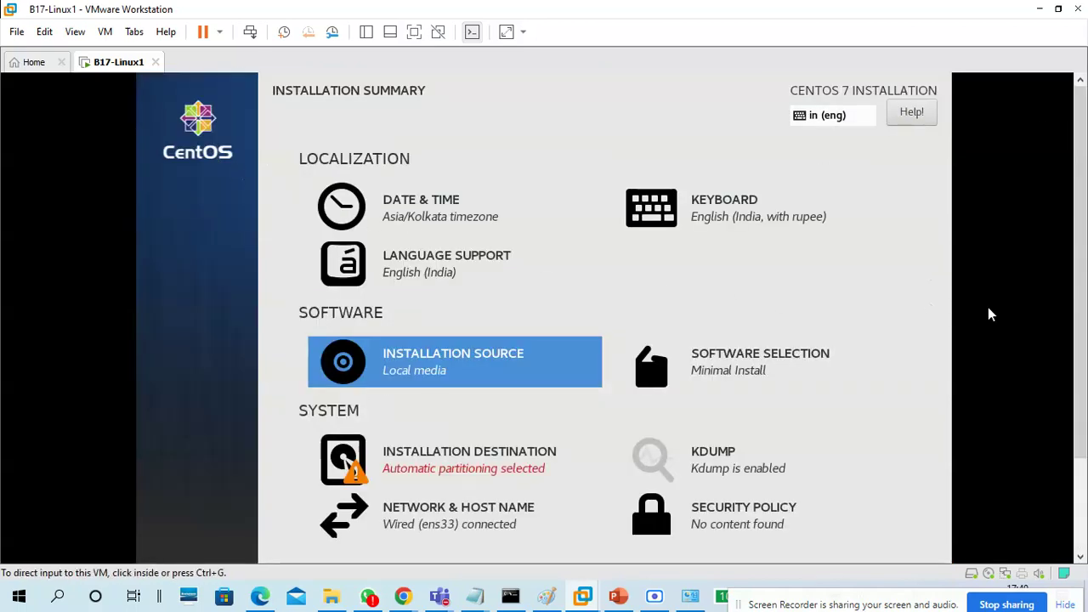
{"action": "left_click_drag", "start_coordinate": [1081, 206], "coordinate": [1081, 275]}
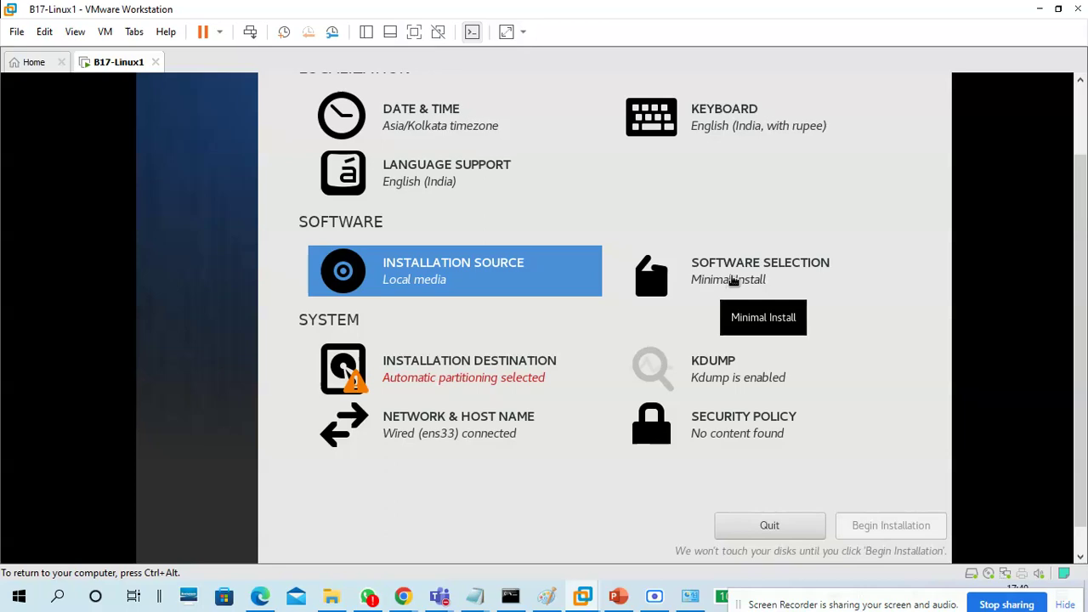
{"action": "left_click", "coordinate": [733, 281]}
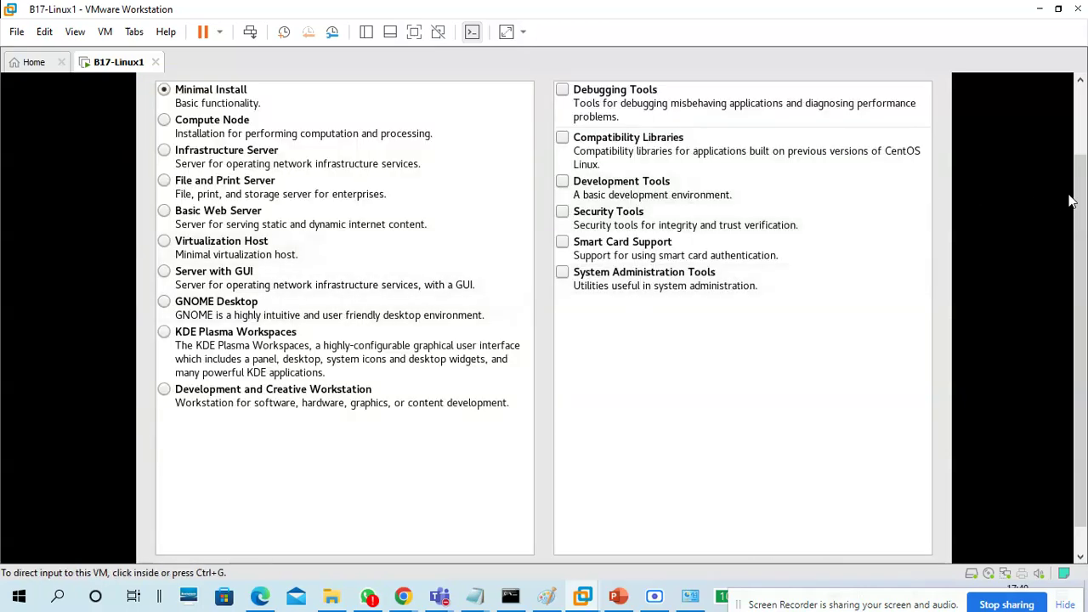
Choose Server with GUI as the base environment and tick the System Administration Tools add-on
{"action": "left_click_drag", "start_coordinate": [1082, 192], "coordinate": [1080, 132]}
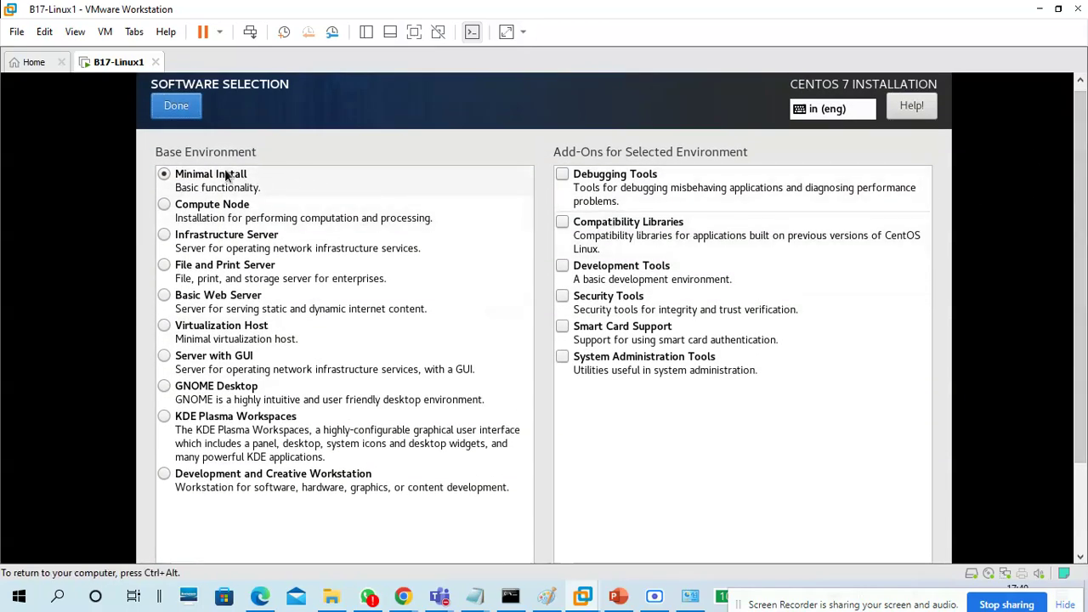
{"action": "left_click", "coordinate": [185, 372]}
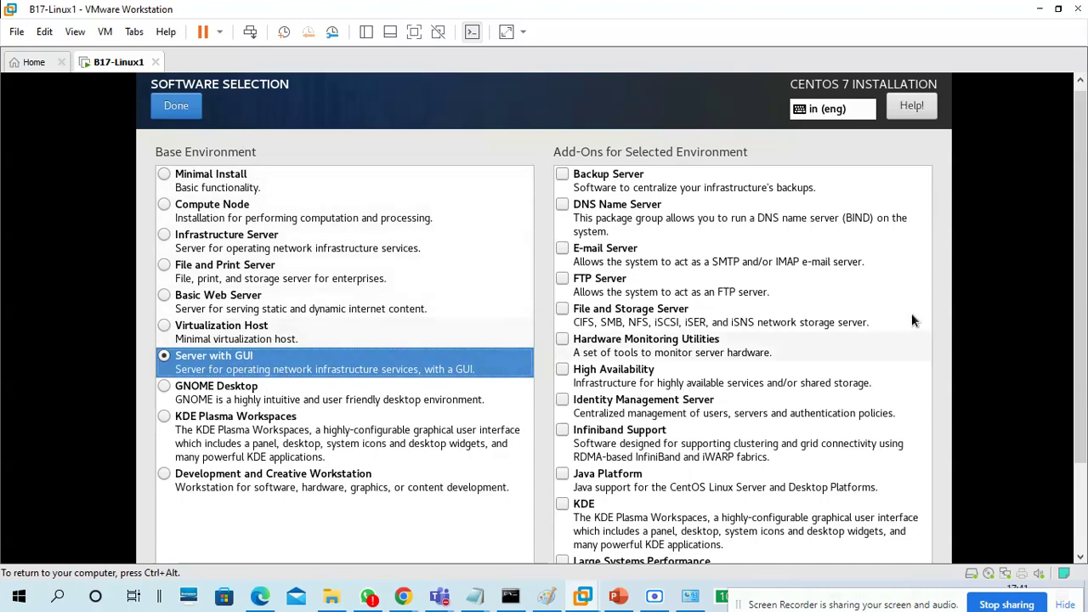
{"action": "scroll", "coordinate": [1081, 323], "scroll_direction": "down", "scroll_amount": 3}
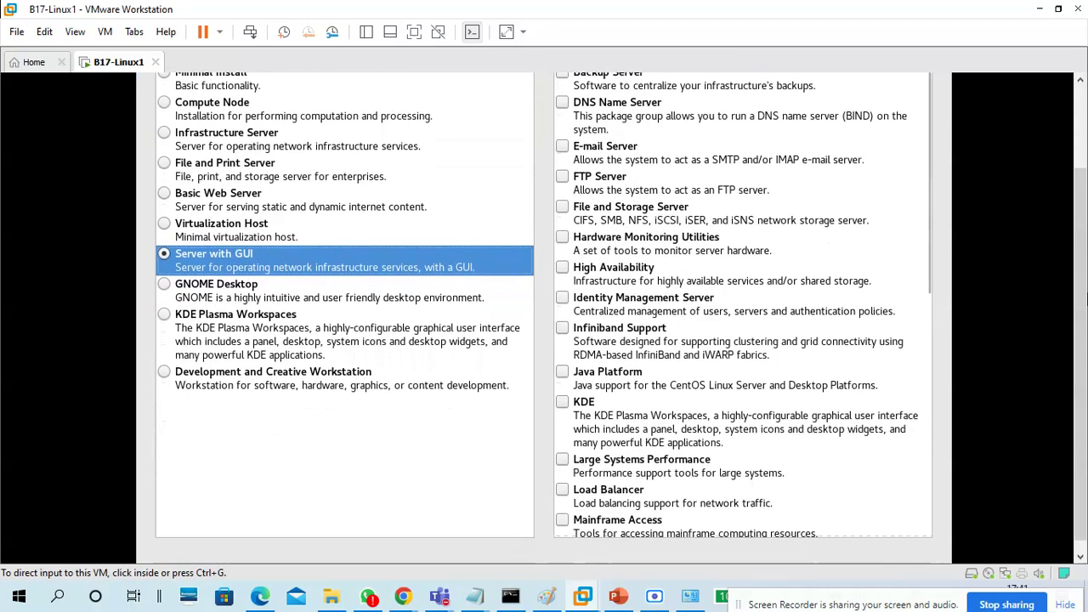
{"action": "scroll", "coordinate": [772, 386], "scroll_direction": "down", "scroll_amount": 8}
{"action": "scroll", "coordinate": [684, 460], "scroll_direction": "down", "scroll_amount": 3}
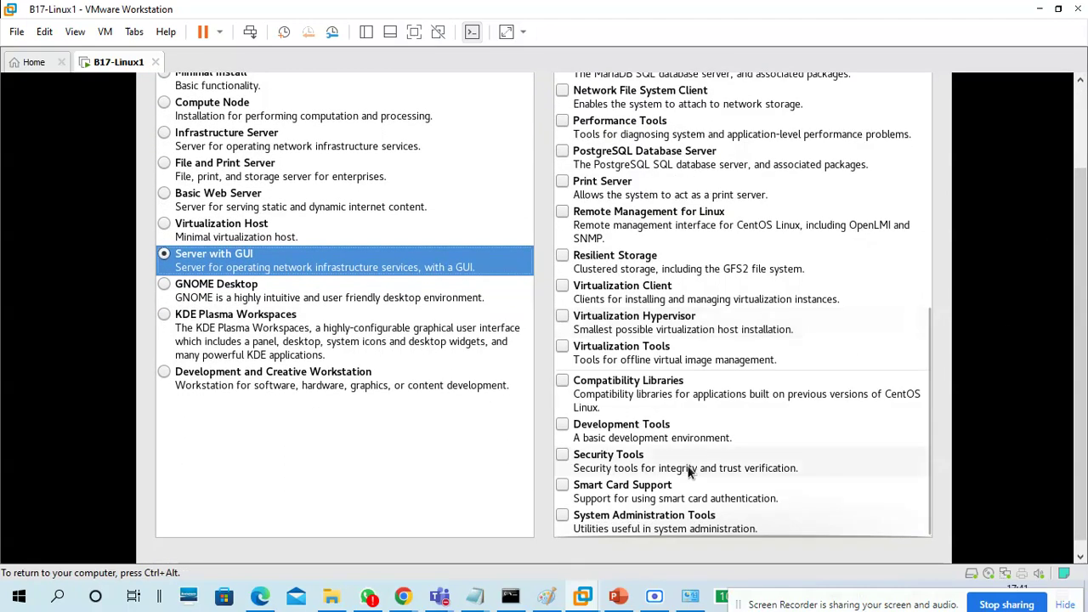
{"action": "left_click", "coordinate": [568, 517]}
{"action": "mouse_move", "coordinate": [442, 595]}
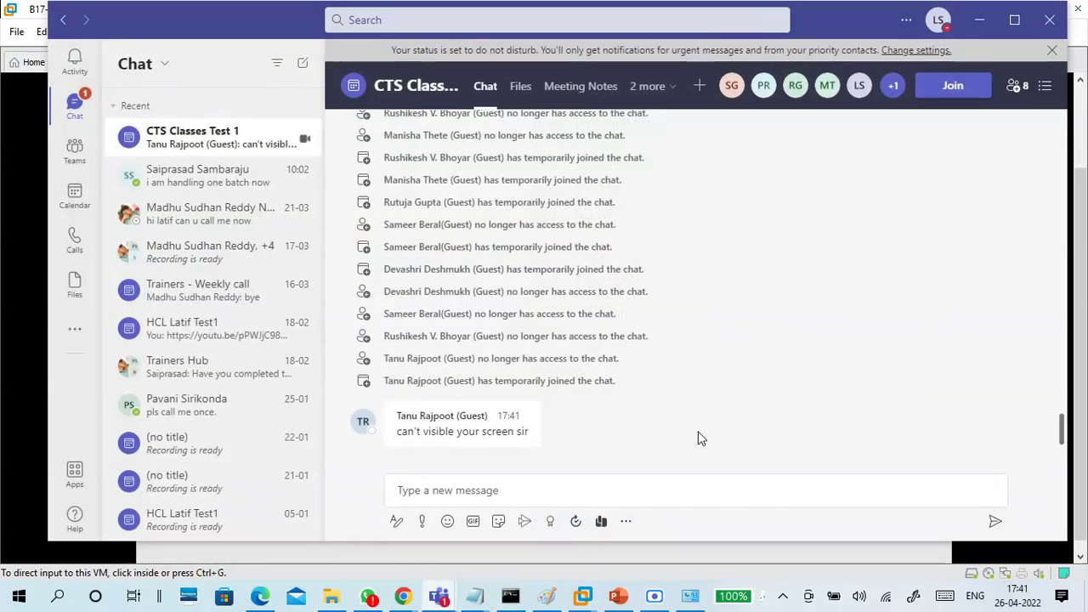
Stop and restart whole-screen sharing in the CTS Classes Test 1 meeting
{"action": "left_click", "coordinate": [979, 19]}
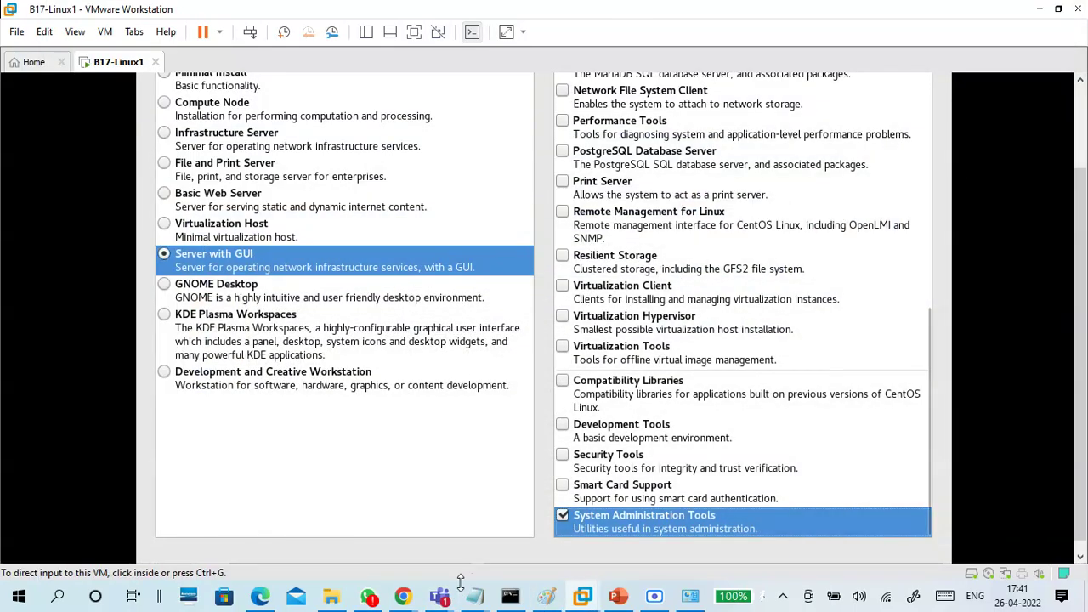
{"action": "mouse_move", "coordinate": [438, 595]}
{"action": "left_click", "coordinate": [427, 536]}
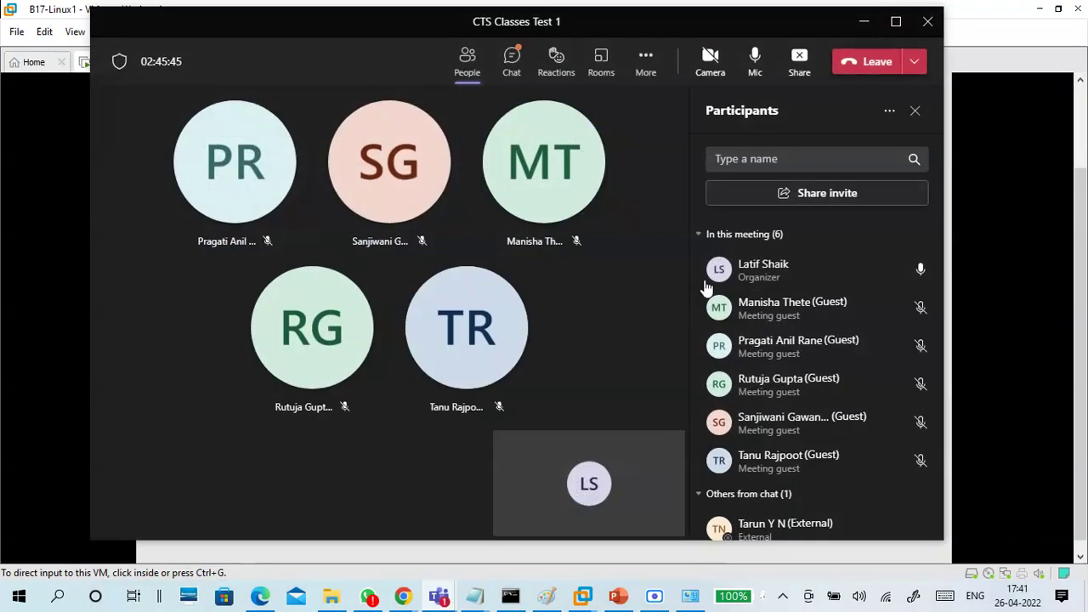
{"action": "left_click", "coordinate": [798, 66]}
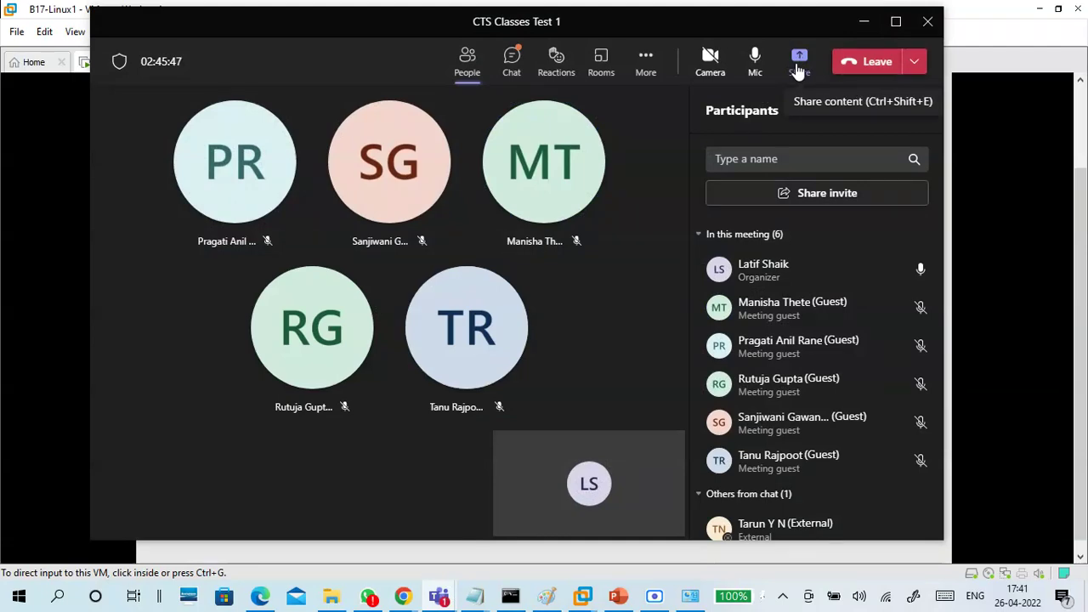
{"action": "left_click", "coordinate": [799, 67]}
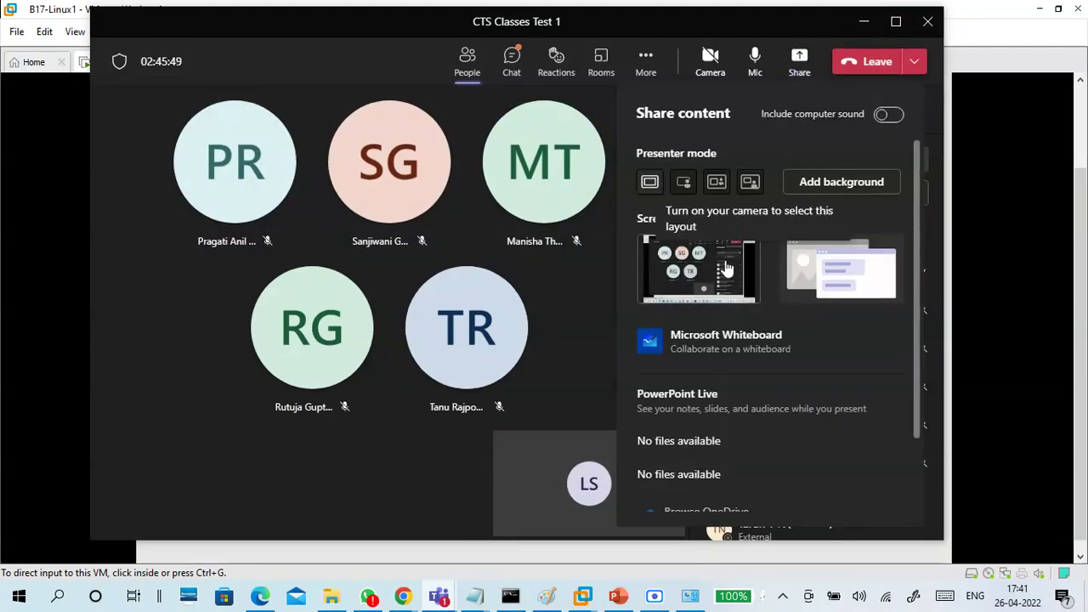
{"action": "left_click", "coordinate": [725, 273]}
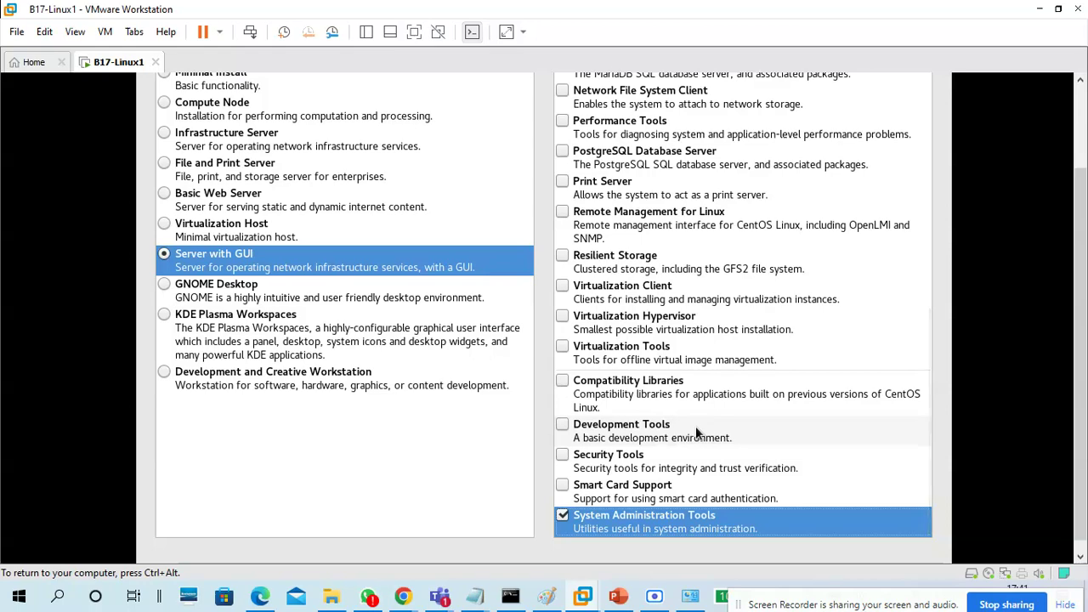
Bring the meeting window back to the front and open its chat
{"action": "mouse_move", "coordinate": [438, 598]}
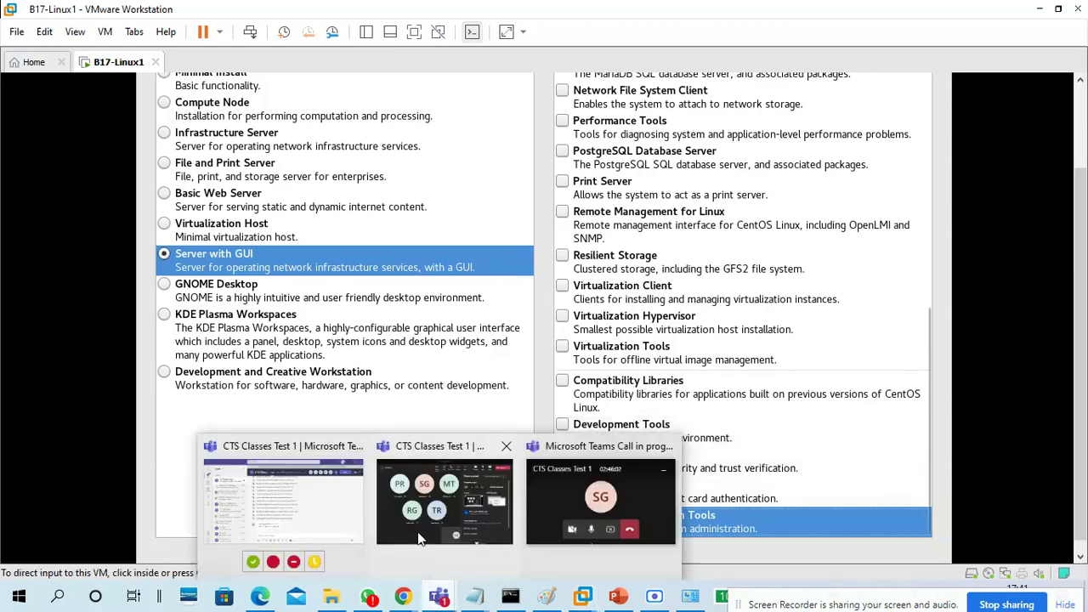
{"action": "left_click", "coordinate": [416, 536]}
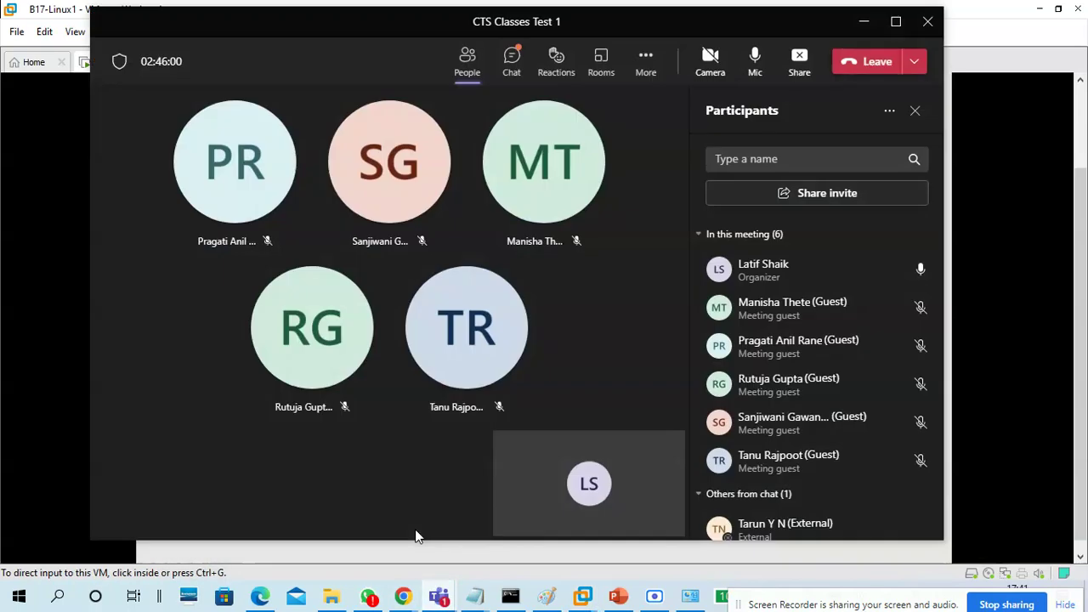
{"action": "left_click", "coordinate": [511, 60]}
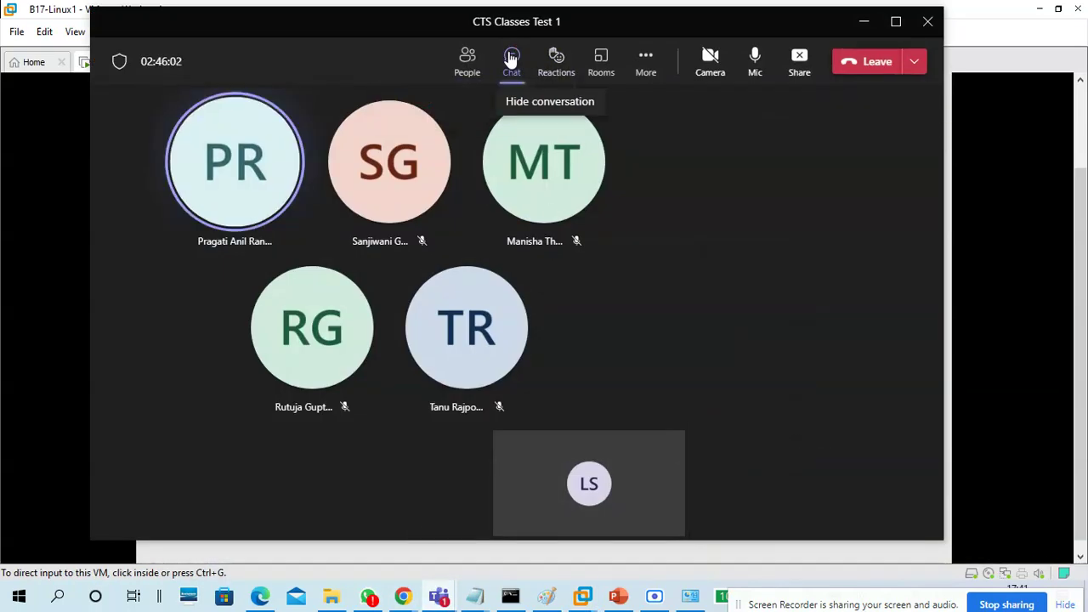
Minimize the Teams meeting window to reveal the CentOS Software Selection page
{"action": "left_click", "coordinate": [860, 30]}
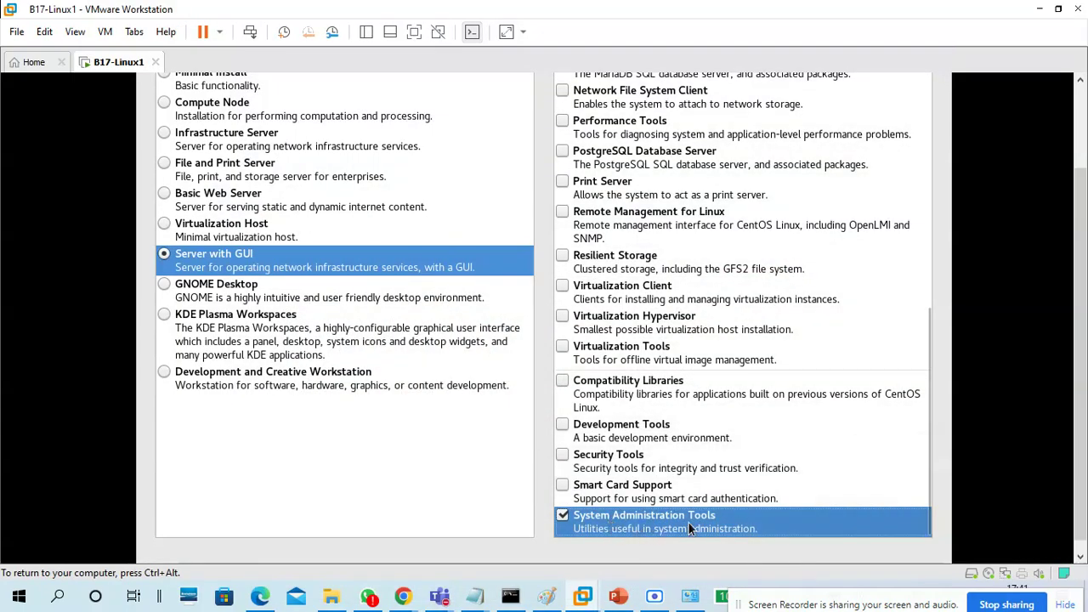
Tick Development Tools and Compatibility Libraries in the Server with GUI add-ons list
{"action": "left_click", "coordinate": [625, 428]}
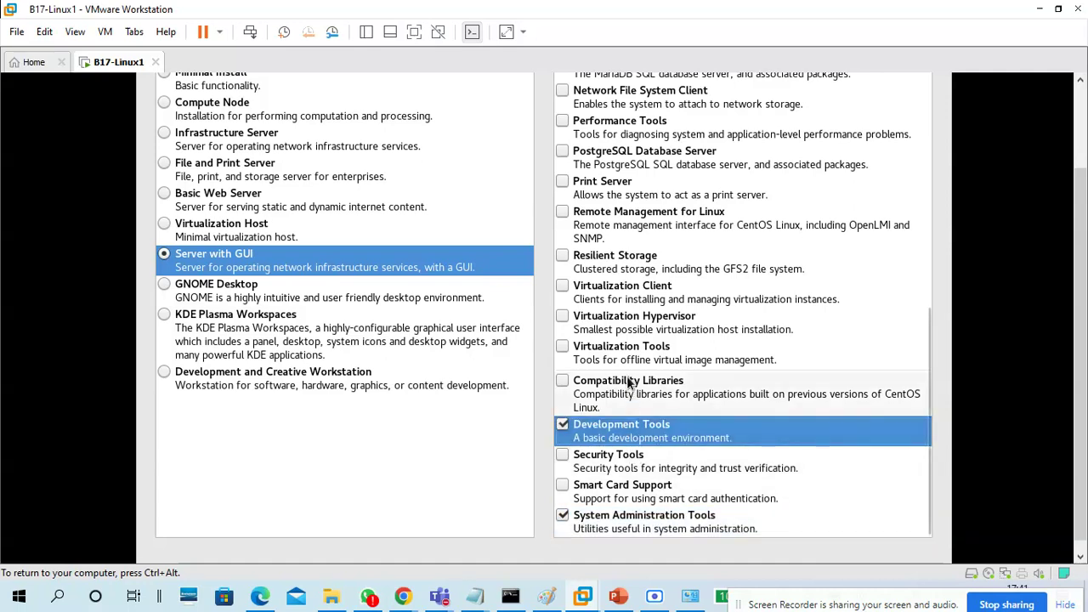
{"action": "left_click", "coordinate": [628, 382]}
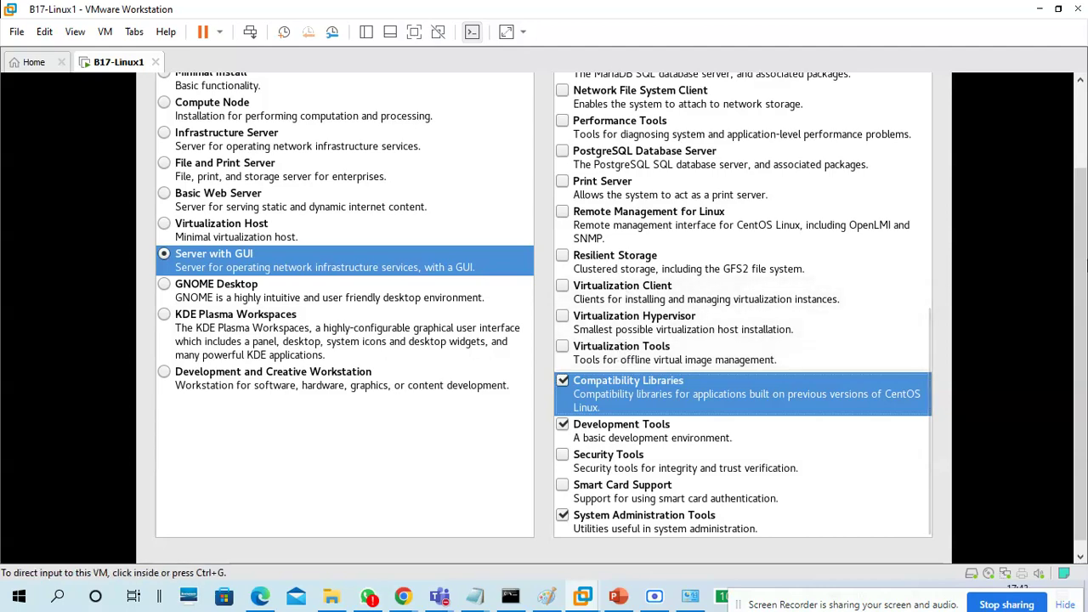
{"action": "scroll", "coordinate": [1085, 236], "scroll_direction": "up", "scroll_amount": 1}
{"action": "left_click", "coordinate": [891, 300]}
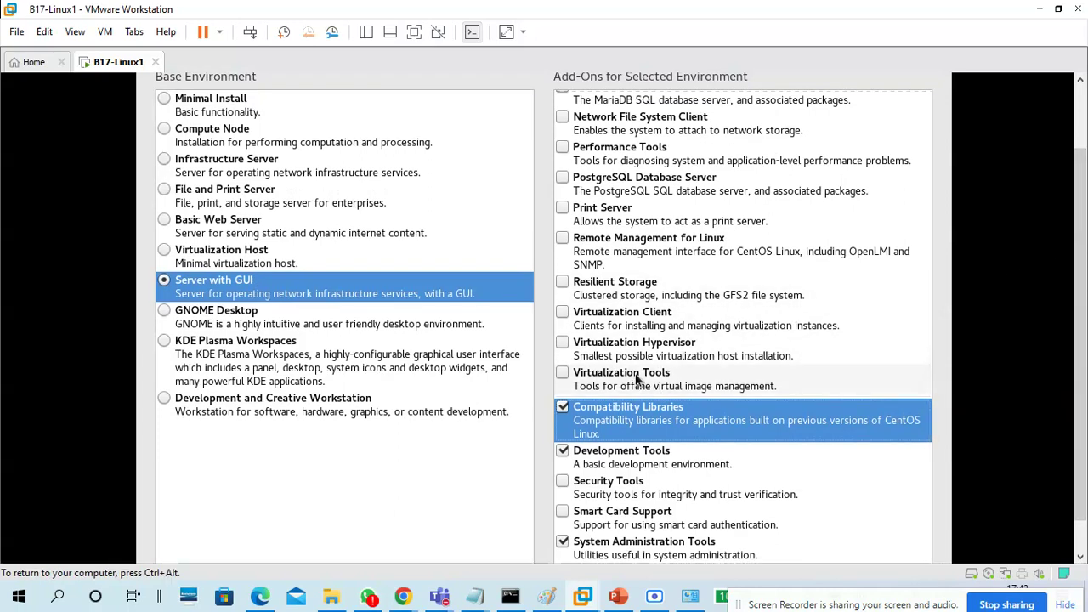
{"action": "key", "text": "ctrl+alt"}
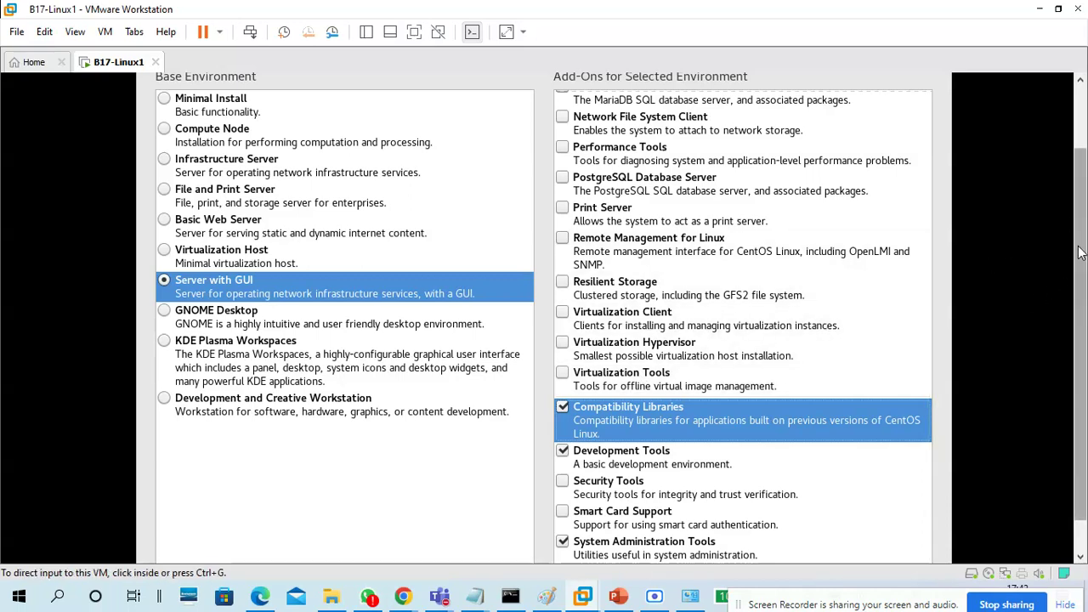
{"action": "left_click_drag", "start_coordinate": [1085, 261], "coordinate": [1080, 331]}
{"action": "left_click", "coordinate": [705, 518]}
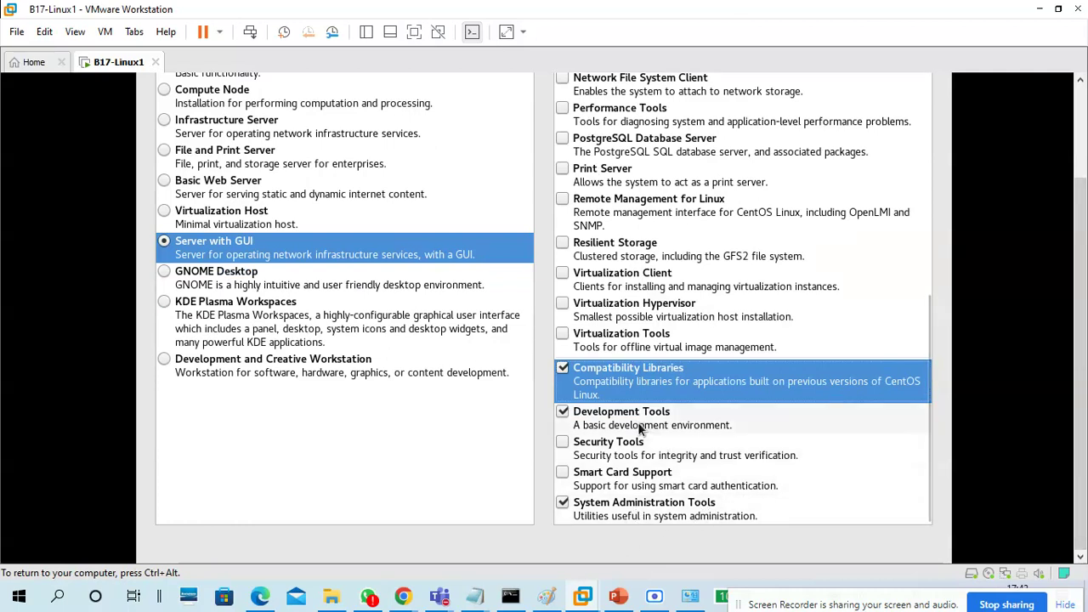
{"action": "key", "text": "ctrl+alt"}
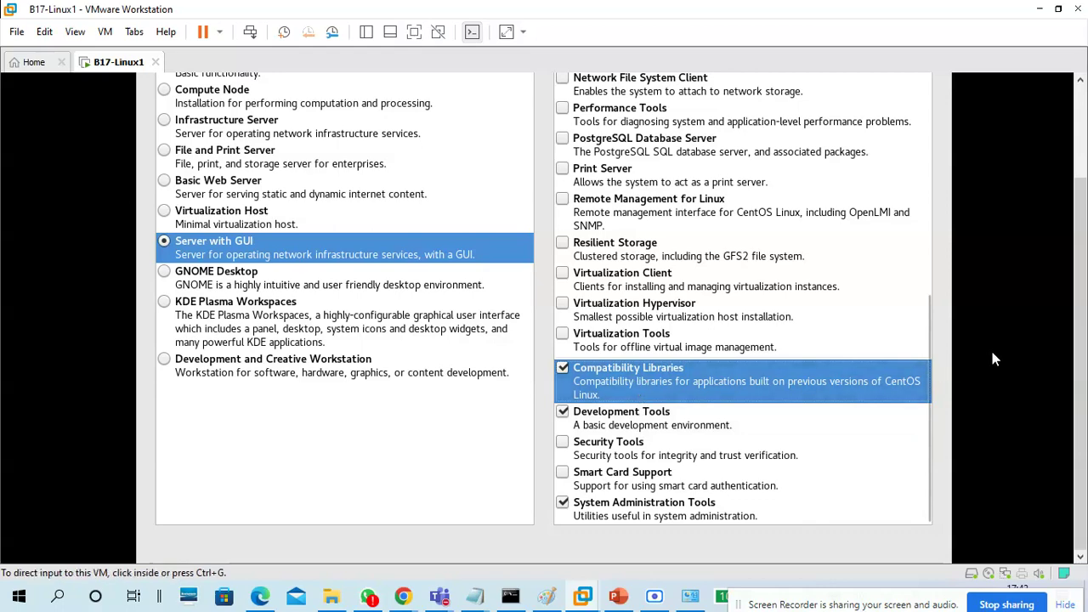
{"action": "scroll", "coordinate": [1075, 321], "scroll_direction": "up", "scroll_amount": 3}
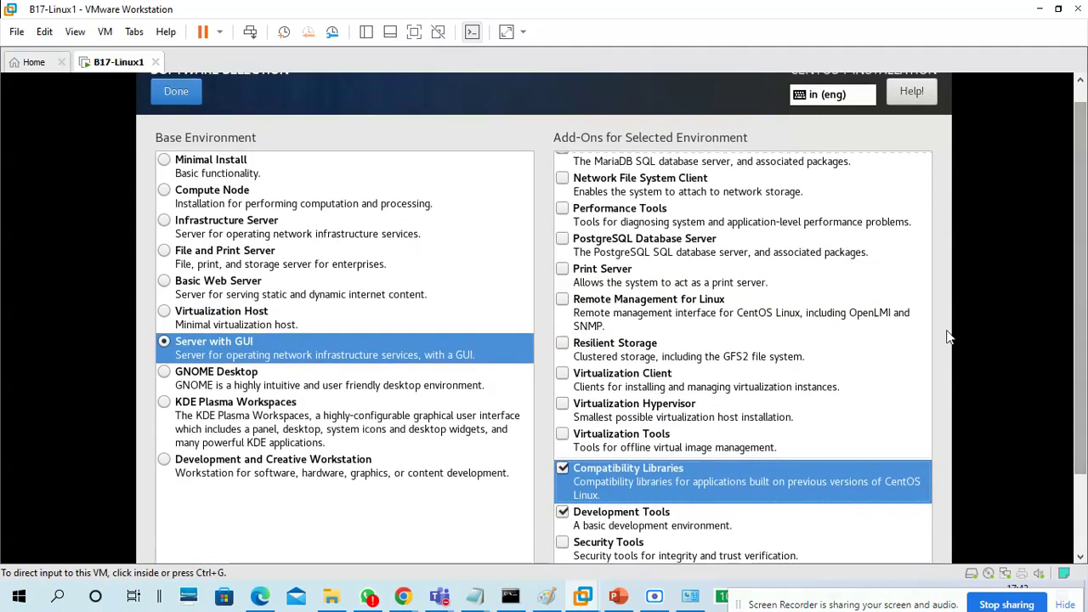
Tick the Print Server and Performance Tools add-ons
{"action": "left_click", "coordinate": [600, 273]}
{"action": "key", "text": "ctrl+alt"}
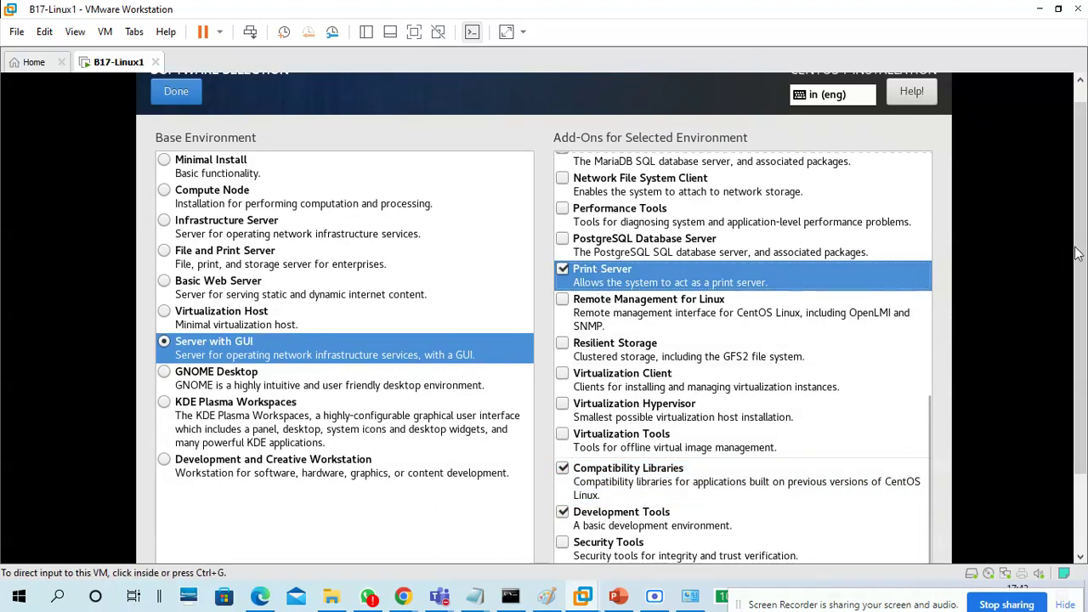
{"action": "scroll", "coordinate": [1071, 254], "scroll_direction": "up", "scroll_amount": 1}
{"action": "left_click", "coordinate": [767, 396]}
{"action": "scroll", "coordinate": [766, 396], "scroll_direction": "up", "scroll_amount": 3}
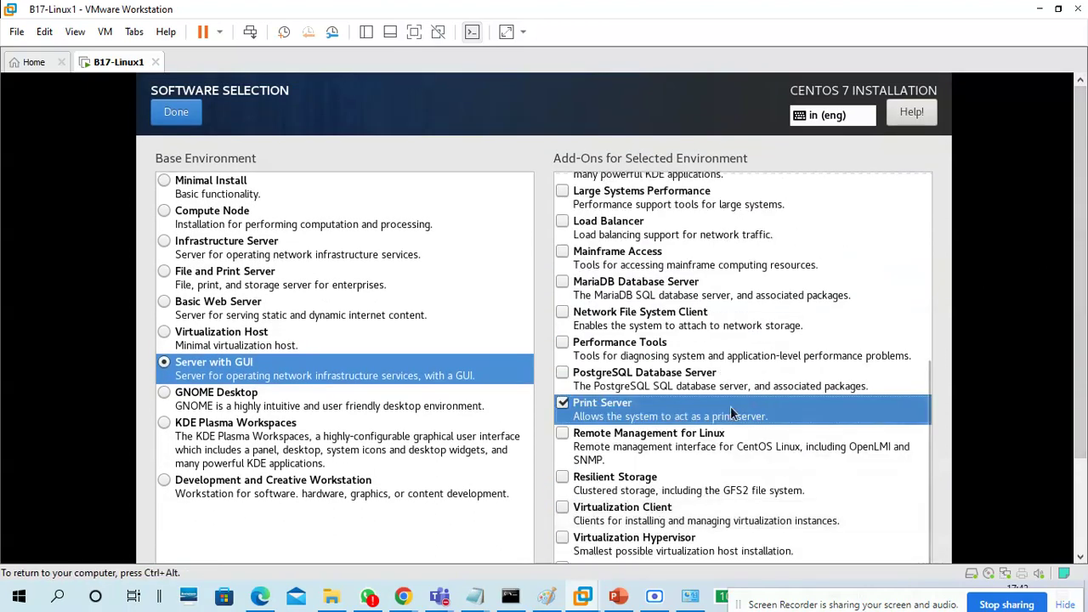
{"action": "scroll", "coordinate": [747, 409], "scroll_direction": "up", "scroll_amount": 1}
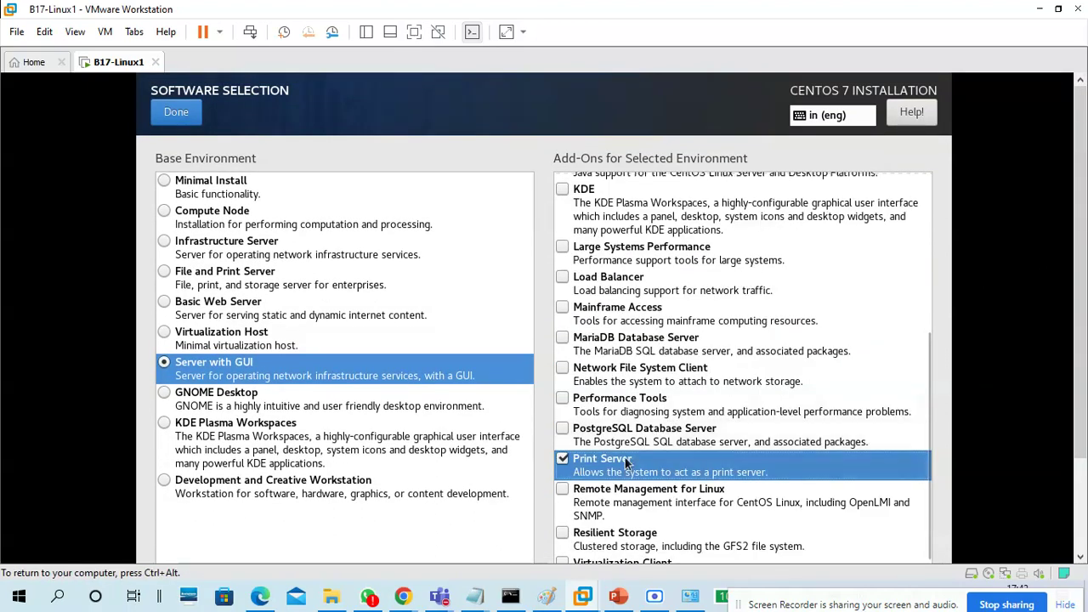
{"action": "left_click", "coordinate": [627, 406]}
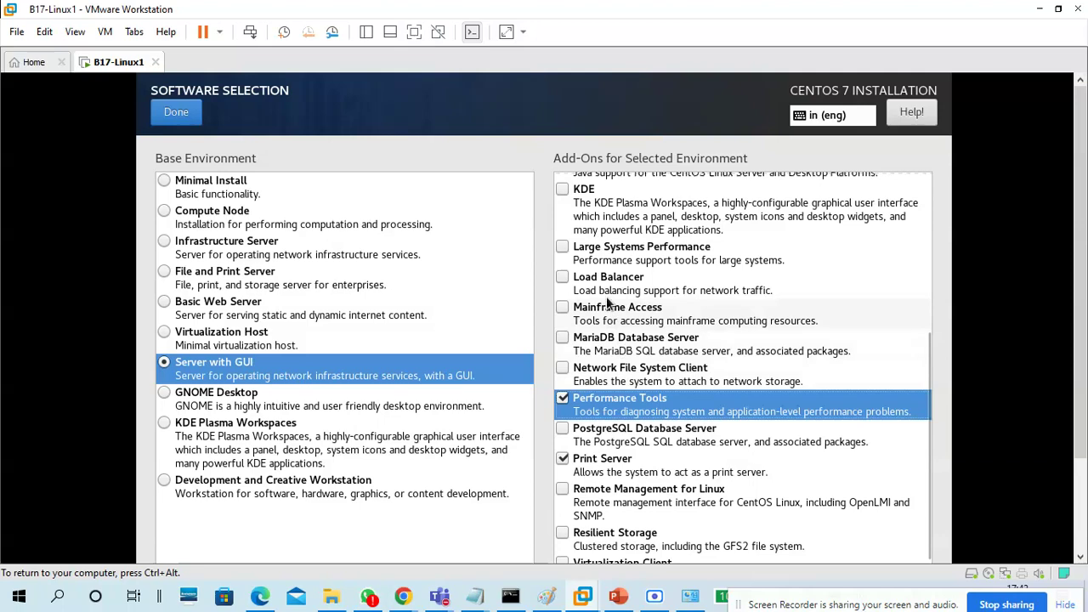
Tick the Hardware Monitoring Utilities and E-mail Server add-ons
{"action": "scroll", "coordinate": [626, 344], "scroll_direction": "up", "scroll_amount": 3}
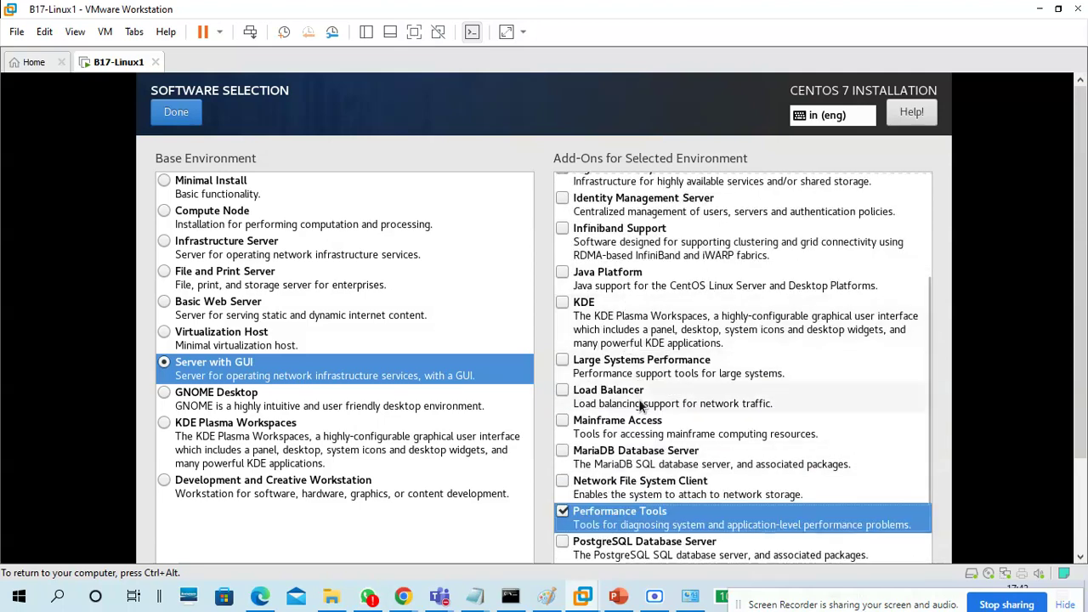
{"action": "scroll", "coordinate": [642, 408], "scroll_direction": "up", "scroll_amount": 1}
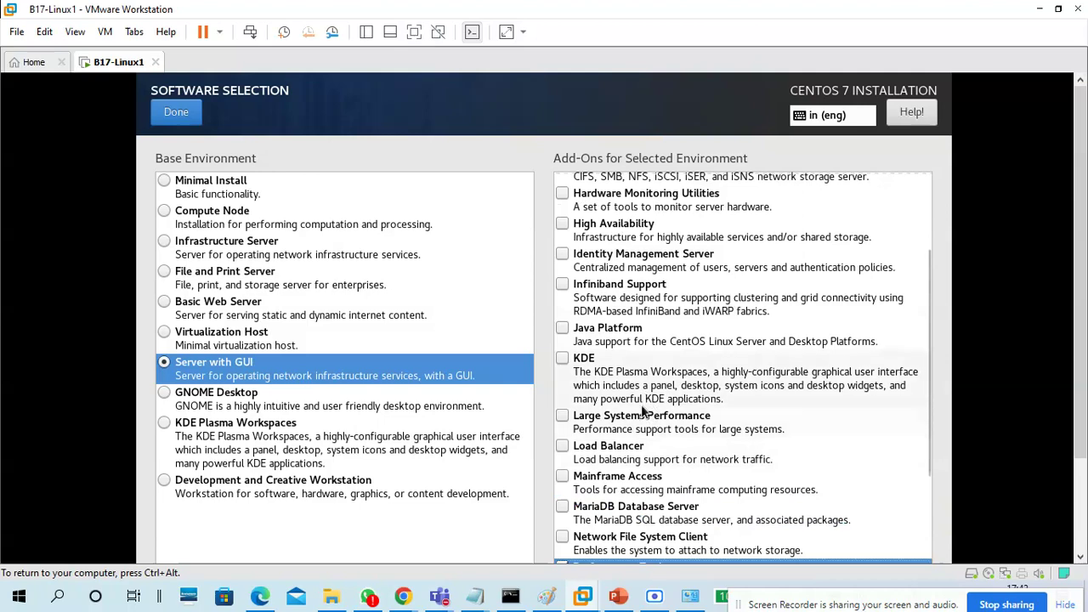
{"action": "scroll", "coordinate": [637, 391], "scroll_direction": "up", "scroll_amount": 1}
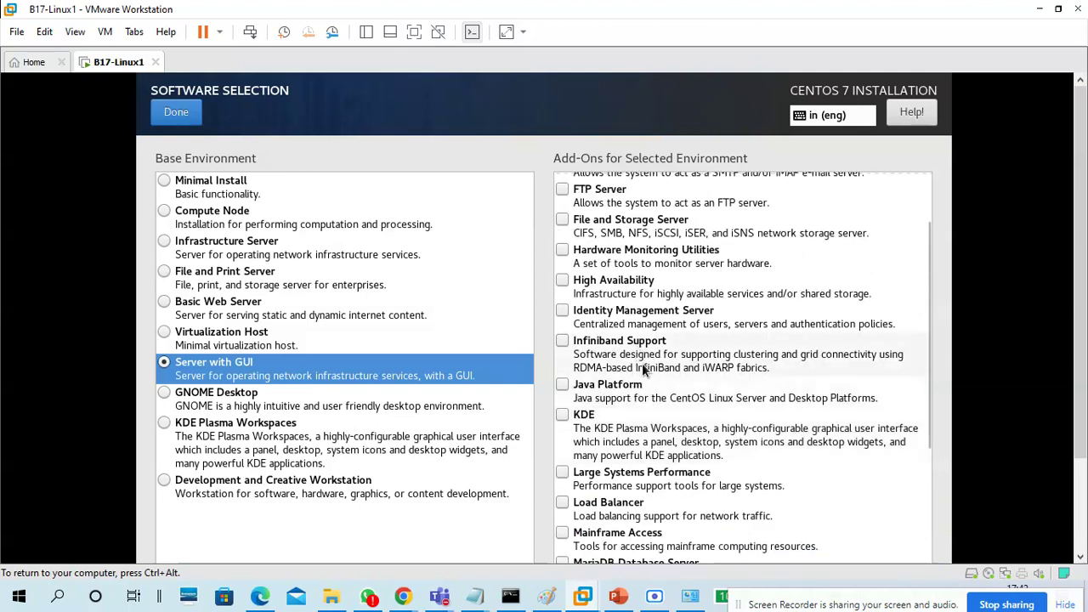
{"action": "scroll", "coordinate": [643, 365], "scroll_direction": "up", "scroll_amount": 1}
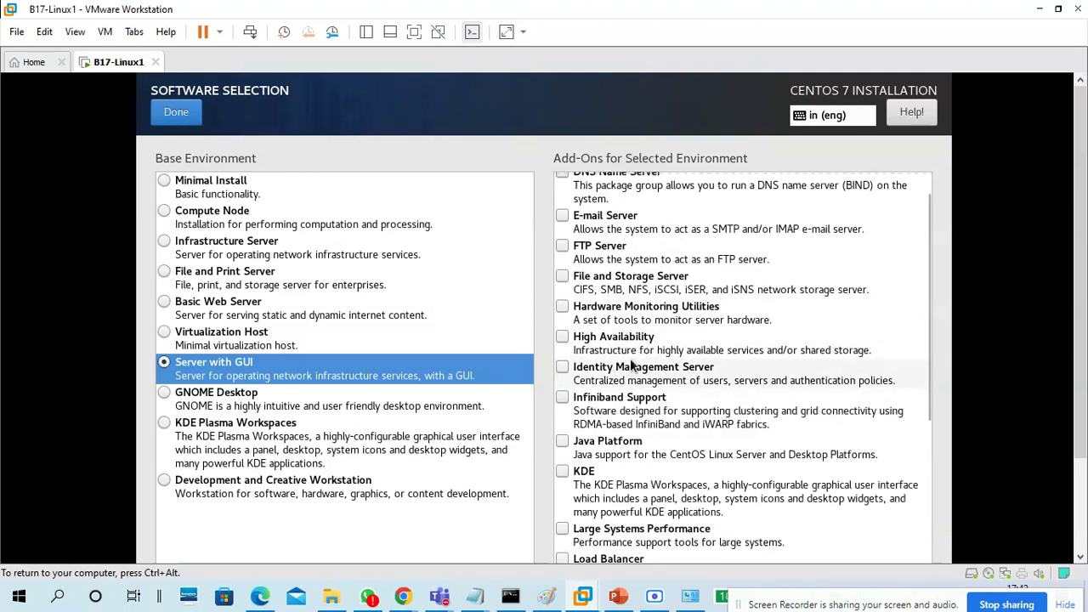
{"action": "left_click", "coordinate": [625, 313]}
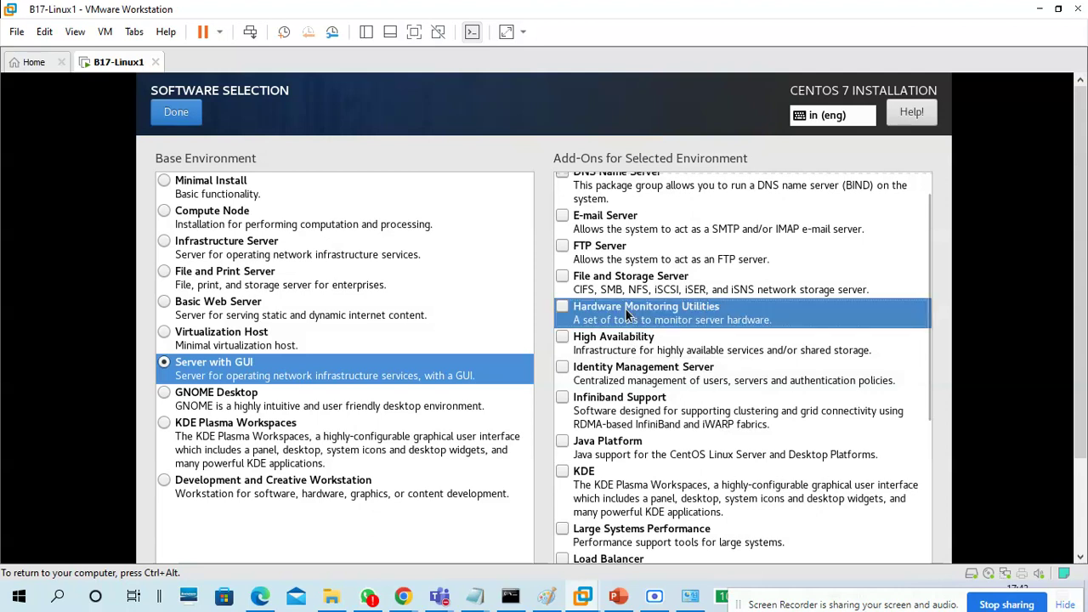
{"action": "scroll", "coordinate": [654, 332], "scroll_direction": "up", "scroll_amount": 1}
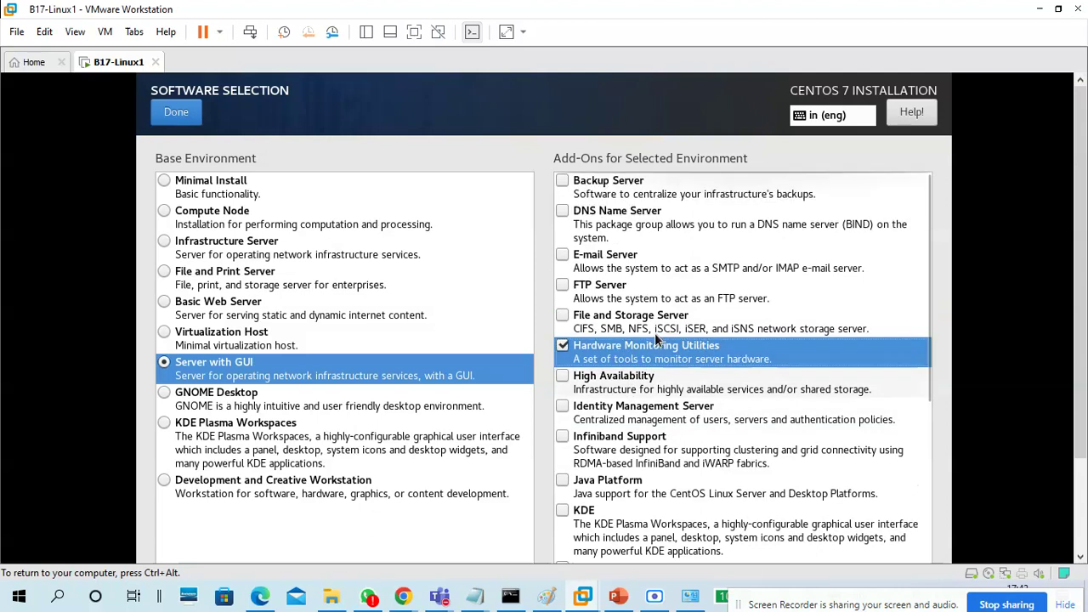
{"action": "left_click", "coordinate": [628, 260]}
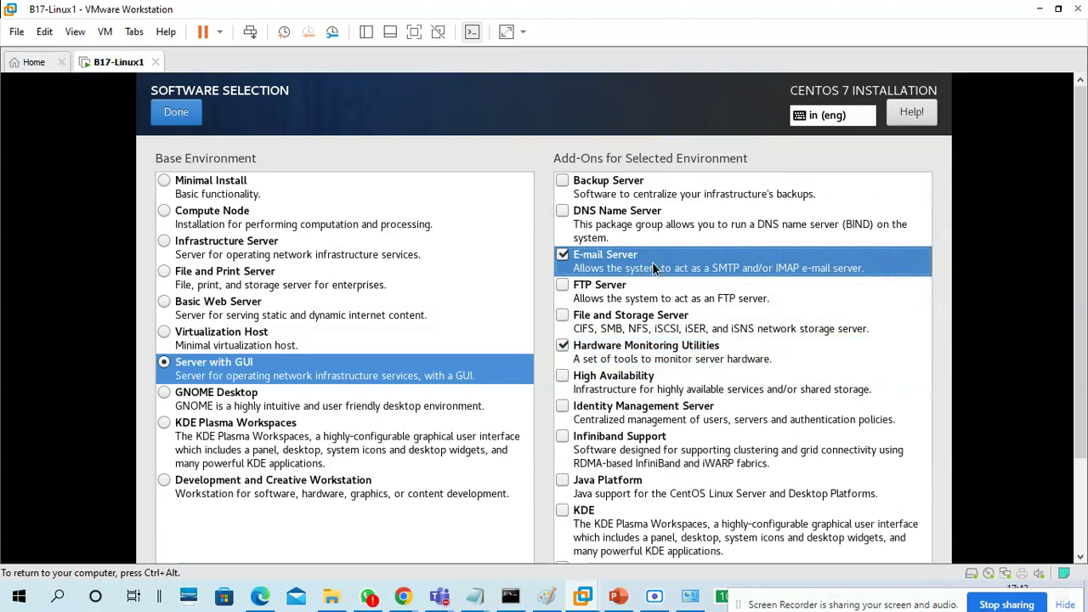
{"action": "scroll", "coordinate": [666, 310], "scroll_direction": "down", "scroll_amount": 10}
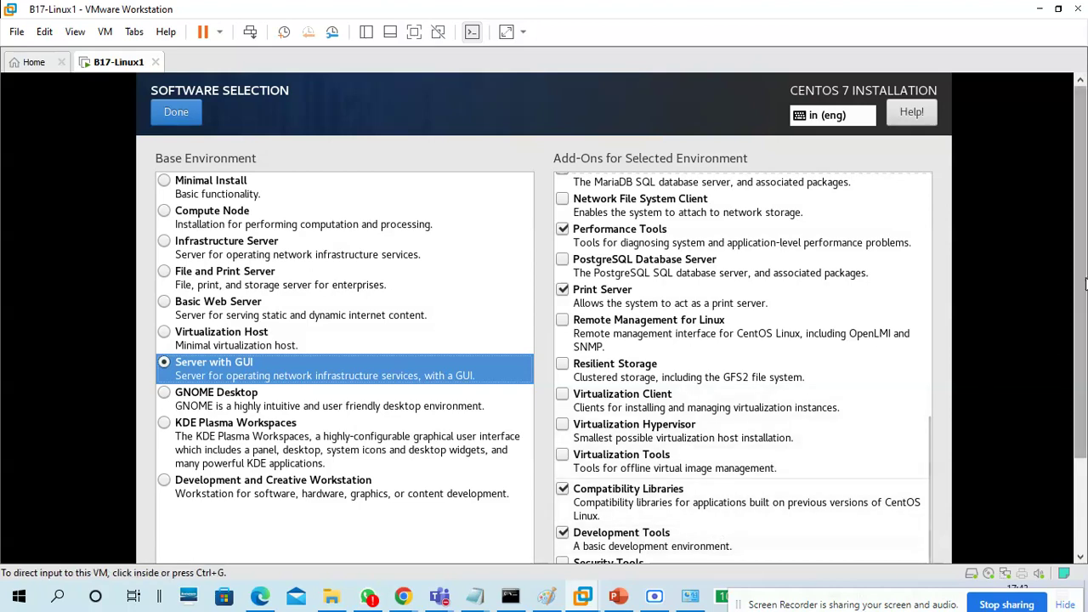
Review the add-ons list to verify System Administration Tools is ticked
{"action": "scroll", "coordinate": [731, 489], "scroll_direction": "down", "scroll_amount": 2}
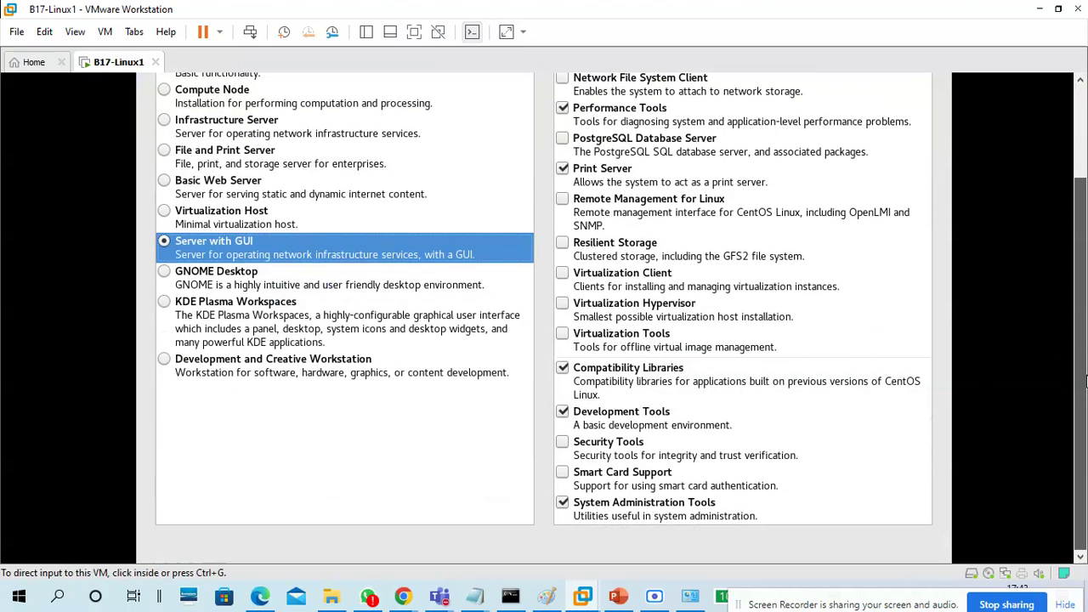
{"action": "left_click", "coordinate": [643, 511]}
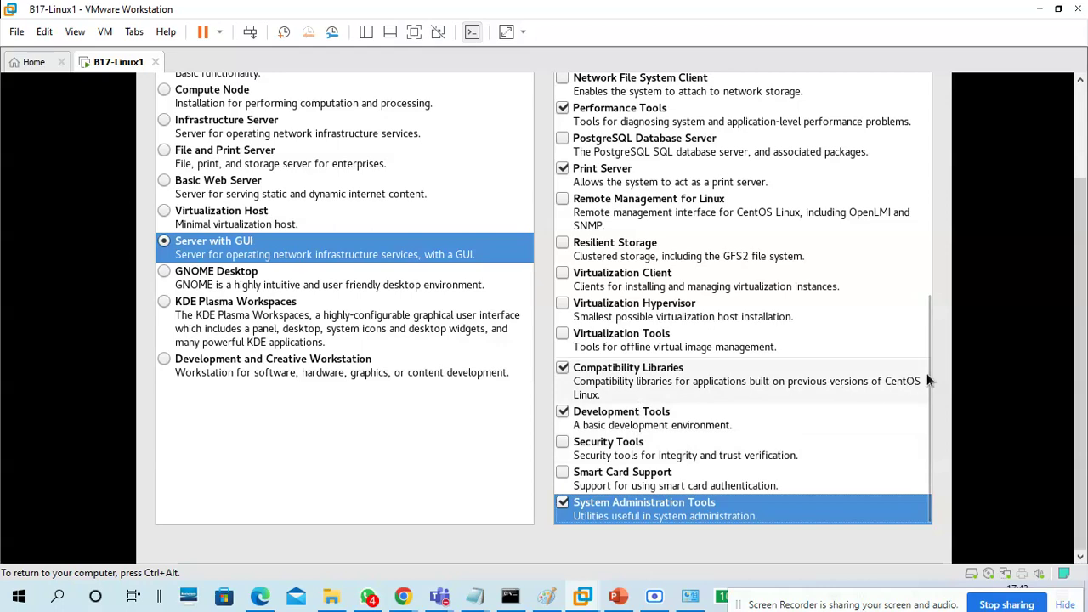
{"action": "scroll", "coordinate": [771, 357], "scroll_direction": "up", "scroll_amount": 3}
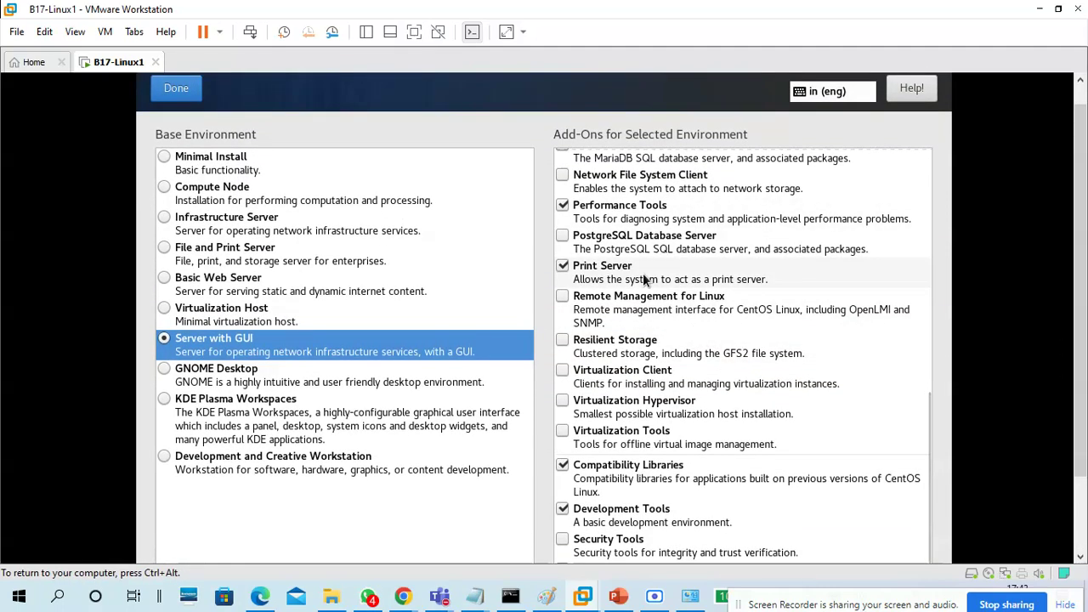
{"action": "scroll", "coordinate": [674, 349], "scroll_direction": "up", "scroll_amount": 3}
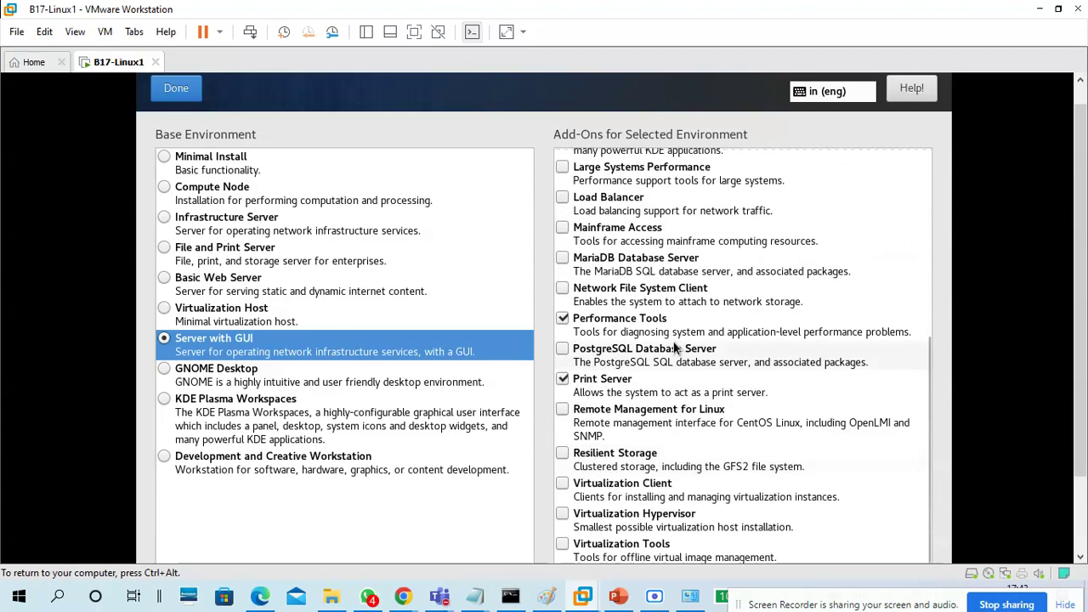
{"action": "scroll", "coordinate": [674, 347], "scroll_direction": "up", "scroll_amount": 4}
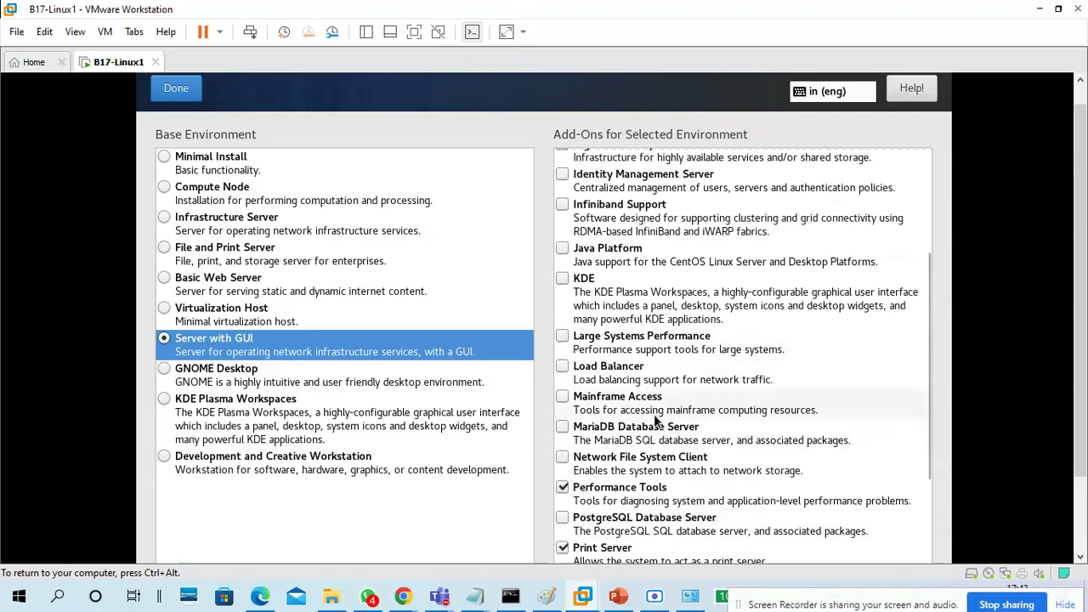
{"action": "scroll", "coordinate": [657, 417], "scroll_direction": "up", "scroll_amount": 2}
{"action": "scroll", "coordinate": [654, 414], "scroll_direction": "down", "scroll_amount": 5}
{"action": "scroll", "coordinate": [654, 414], "scroll_direction": "down", "scroll_amount": 3}
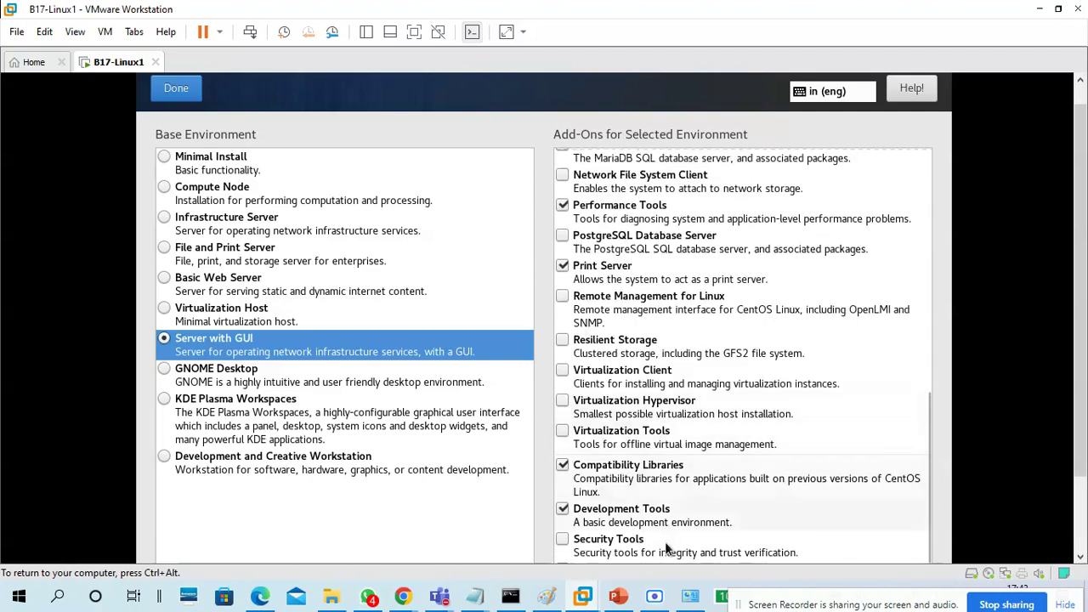
{"action": "left_click_drag", "start_coordinate": [1078, 390], "coordinate": [1069, 463]}
Verify Development Tools and Compatibility Libraries, keep Server with GUI, and confirm with Done
{"action": "left_click", "coordinate": [713, 511]}
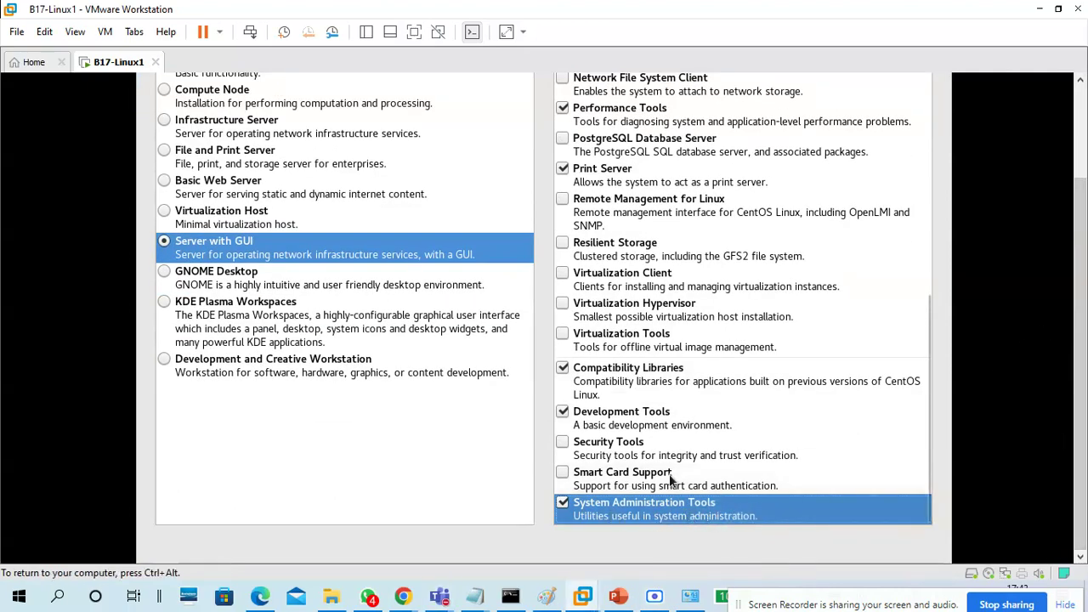
{"action": "left_click", "coordinate": [652, 422]}
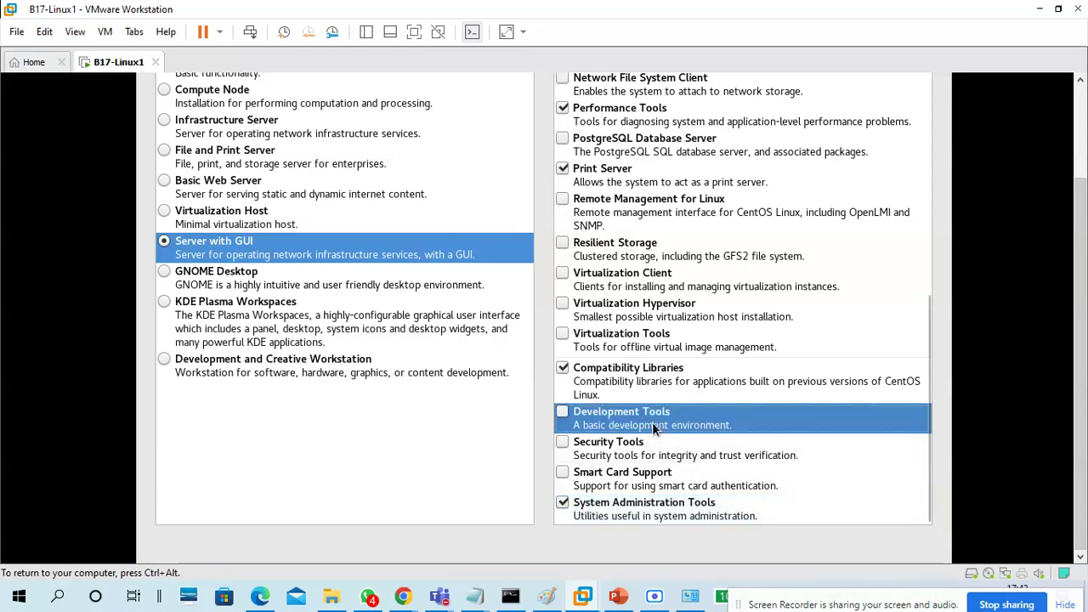
{"action": "left_click", "coordinate": [641, 370]}
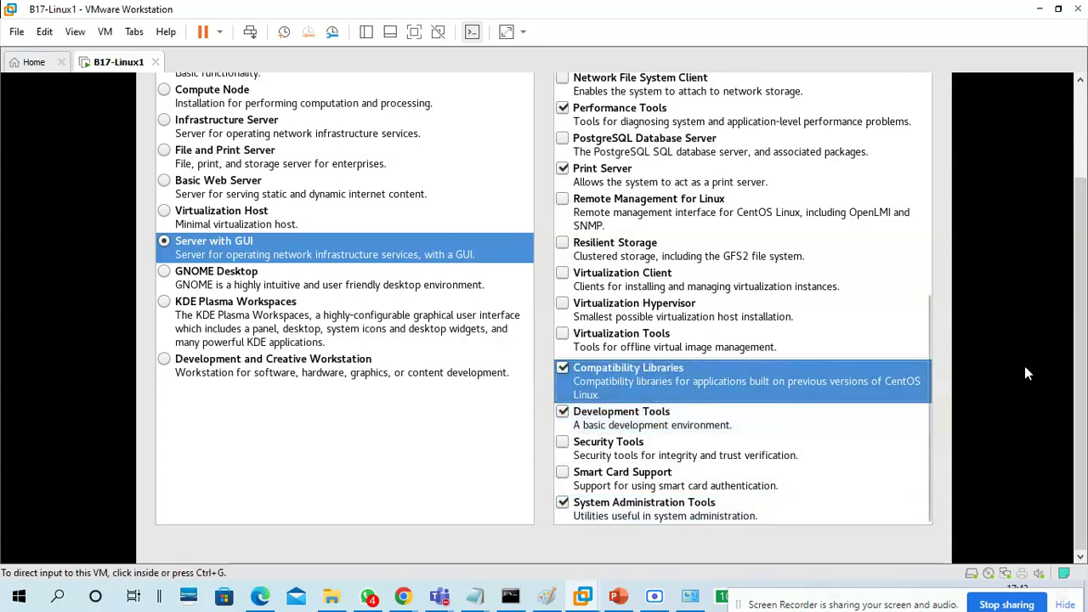
{"action": "left_click_drag", "start_coordinate": [1080, 365], "coordinate": [1077, 274]}
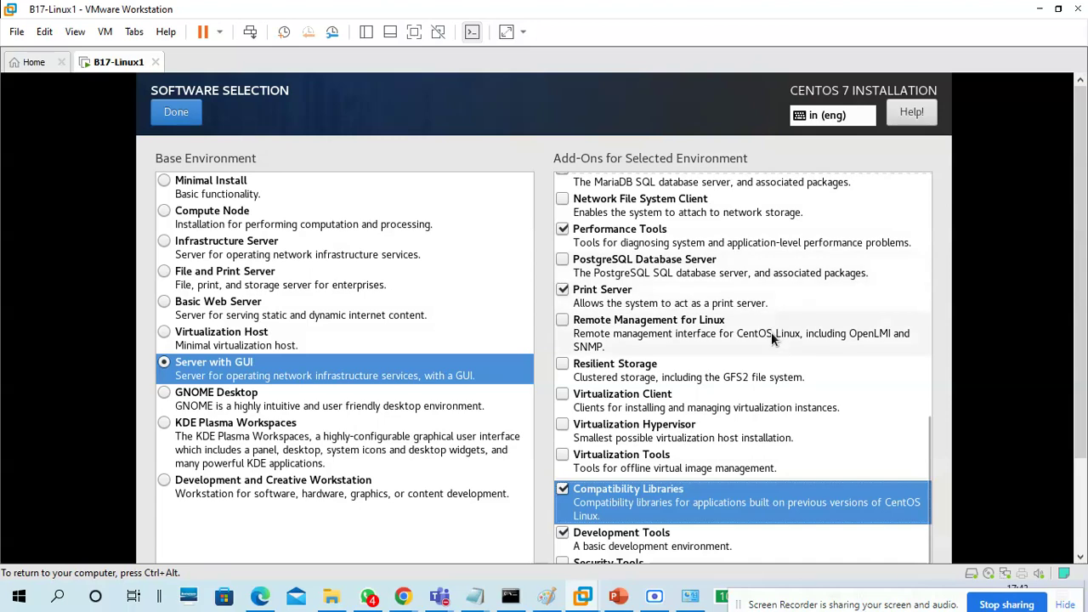
{"action": "scroll", "coordinate": [772, 336], "scroll_direction": "up", "scroll_amount": 3}
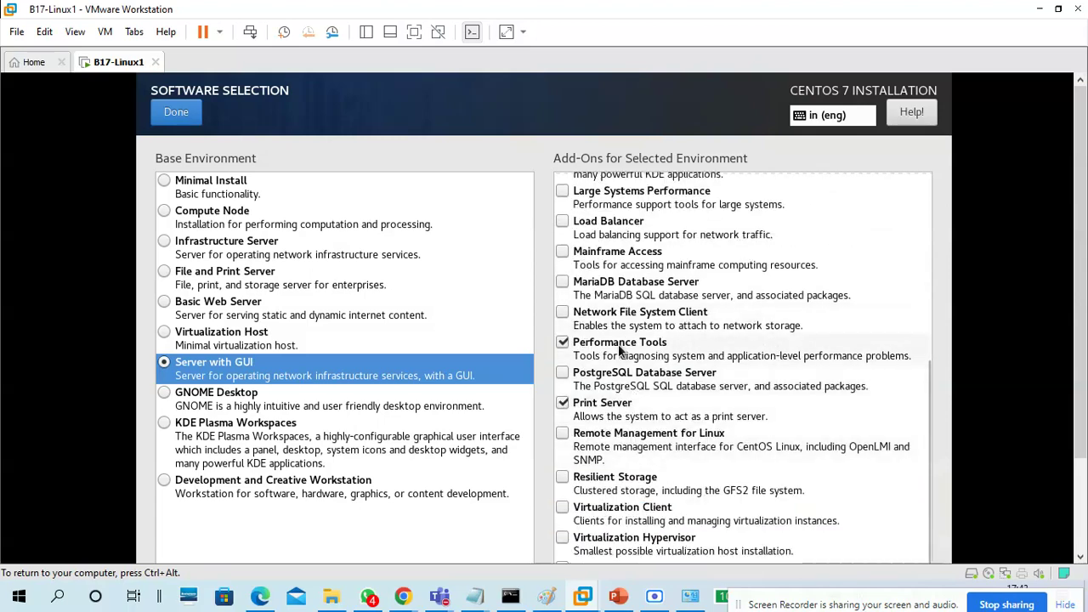
{"action": "scroll", "coordinate": [670, 335], "scroll_direction": "up", "scroll_amount": 10}
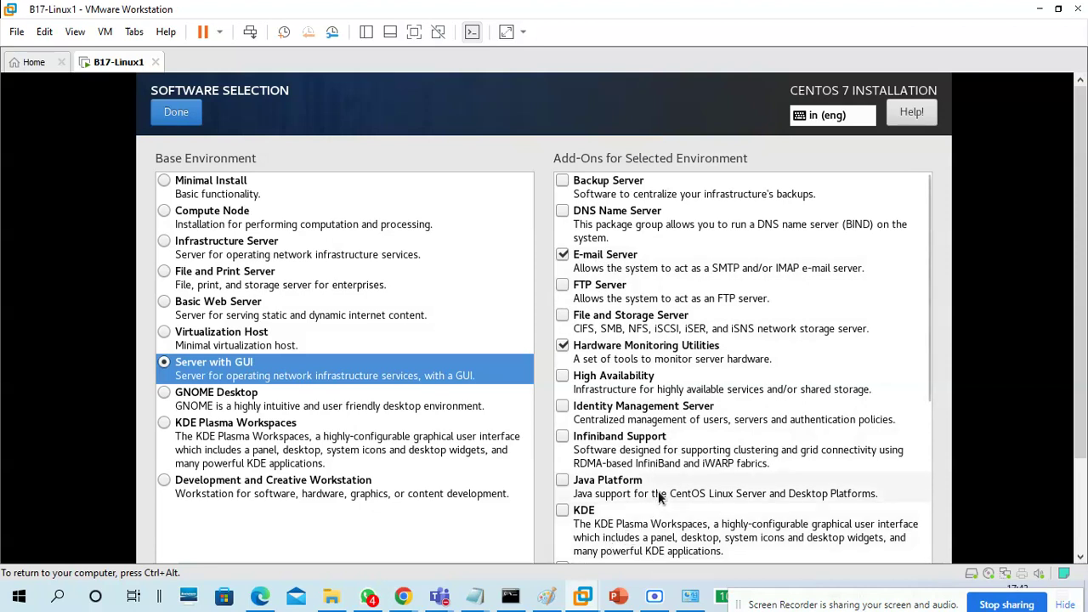
{"action": "scroll", "coordinate": [651, 425], "scroll_direction": "down", "scroll_amount": 8}
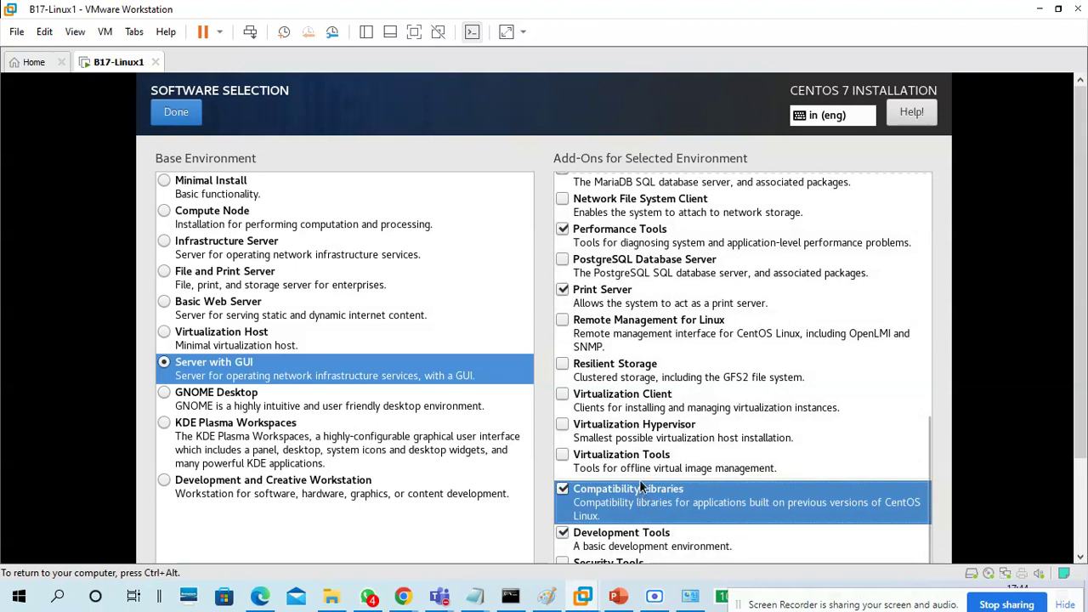
{"action": "left_click", "coordinate": [405, 372]}
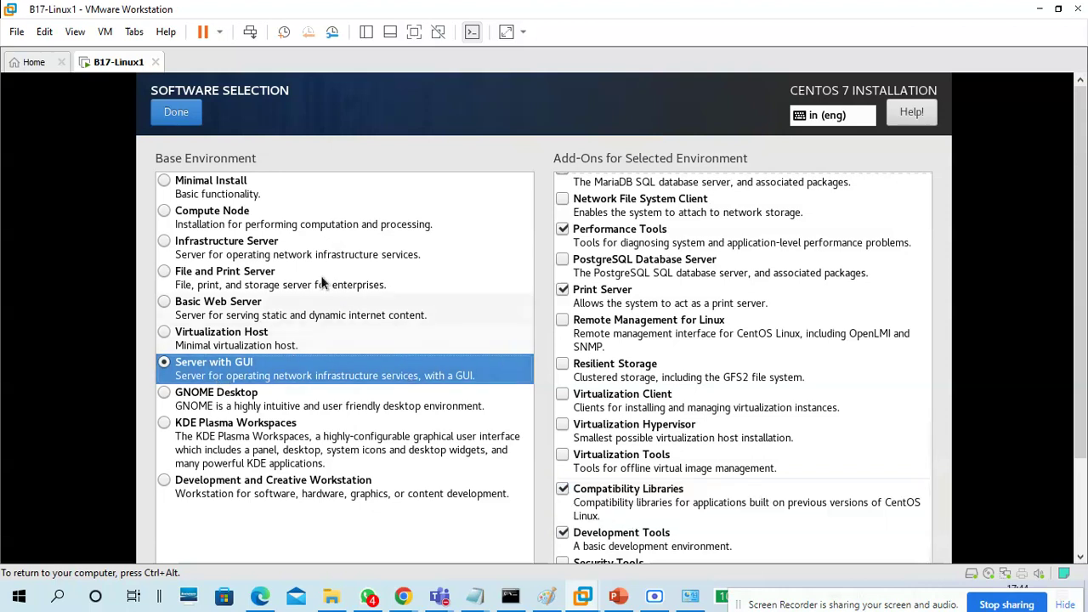
{"action": "left_click", "coordinate": [176, 113]}
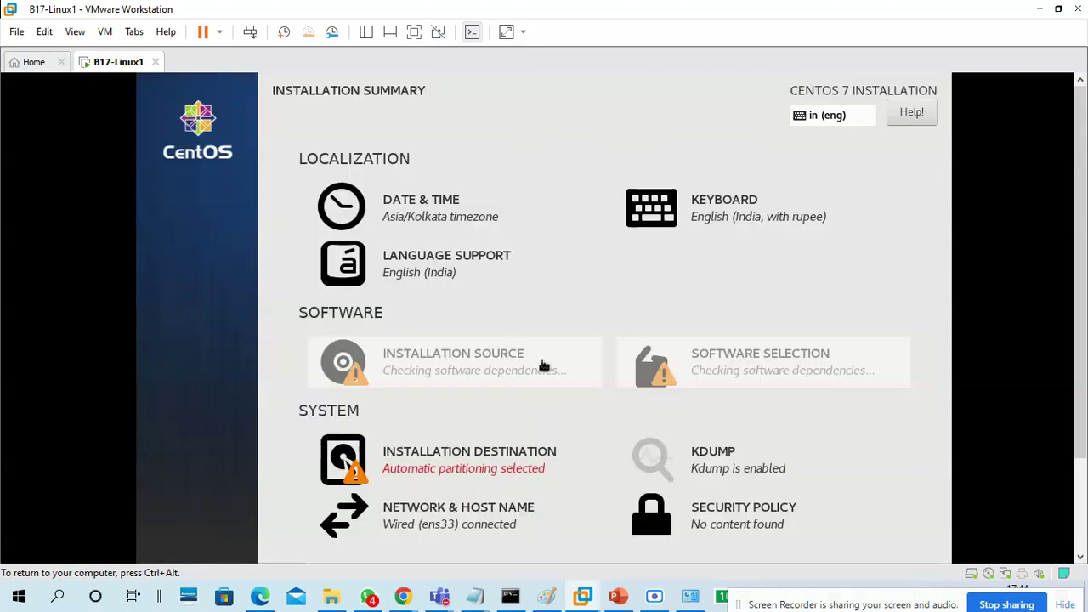
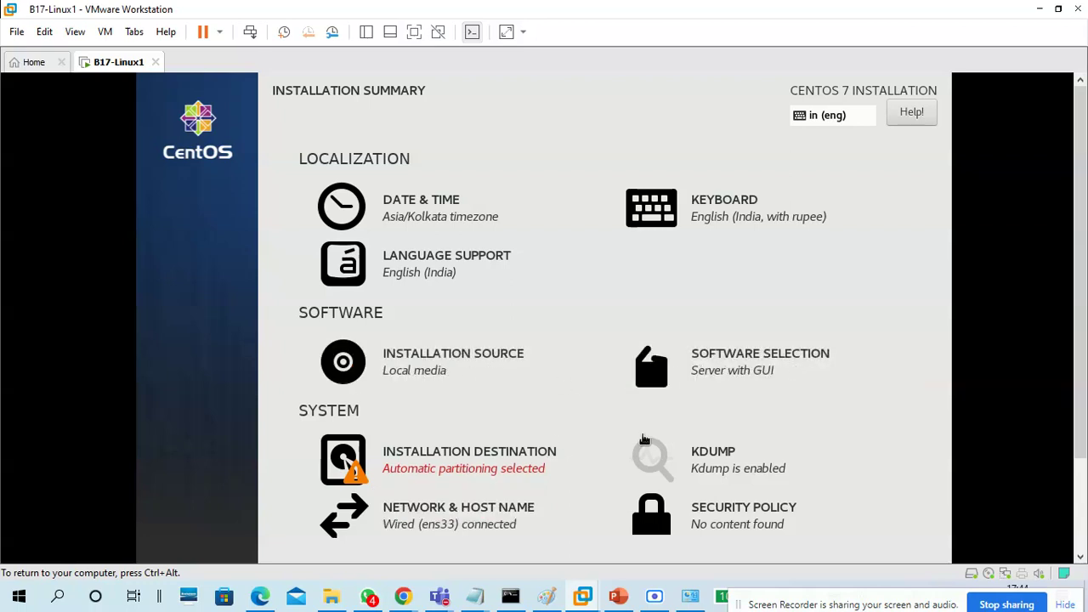
Choose manual partitioning for the 120 GiB disk and continue to the Manual Partitioning screen
{"action": "left_click", "coordinate": [480, 461]}
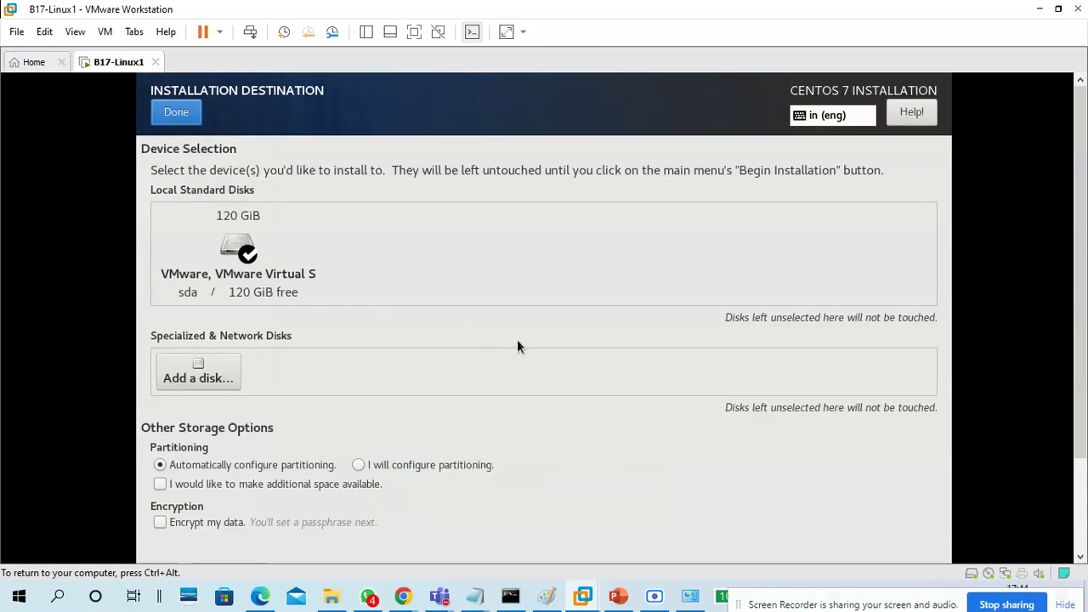
{"action": "left_click", "coordinate": [358, 464]}
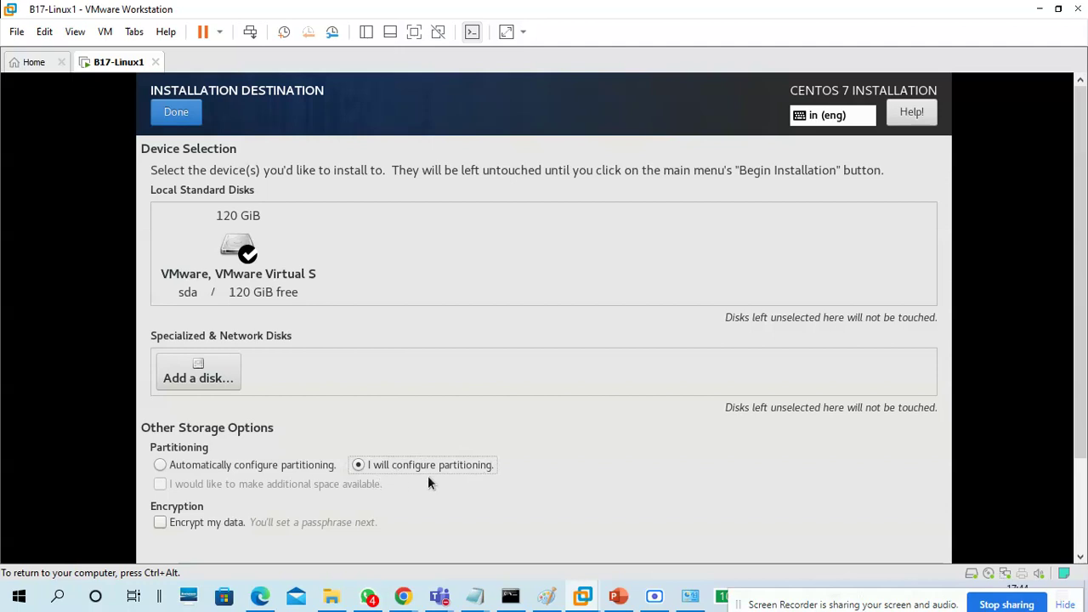
{"action": "left_click", "coordinate": [265, 467]}
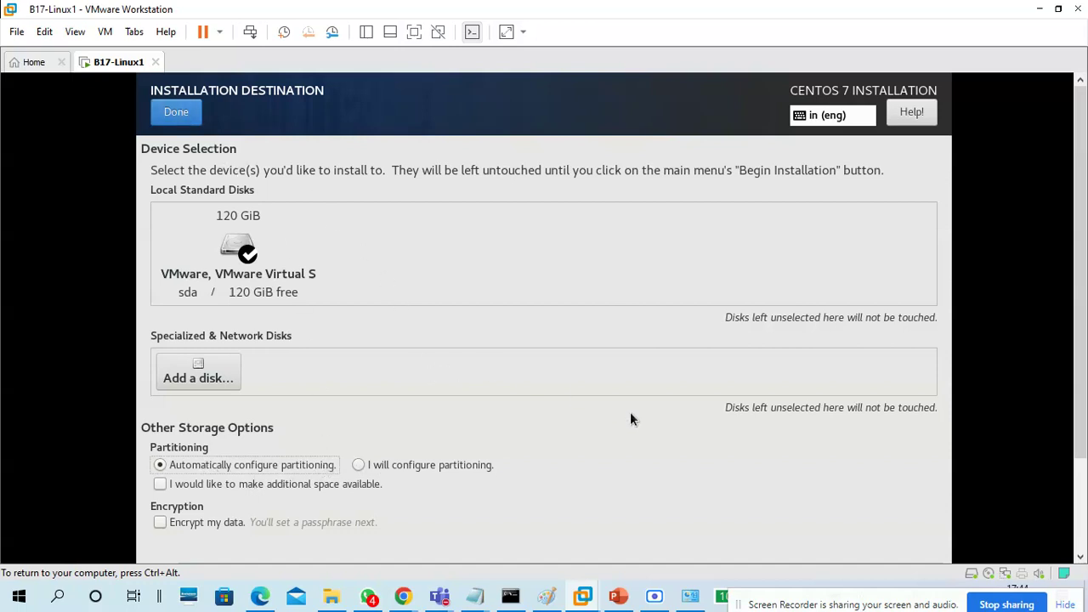
{"action": "left_click", "coordinate": [481, 466]}
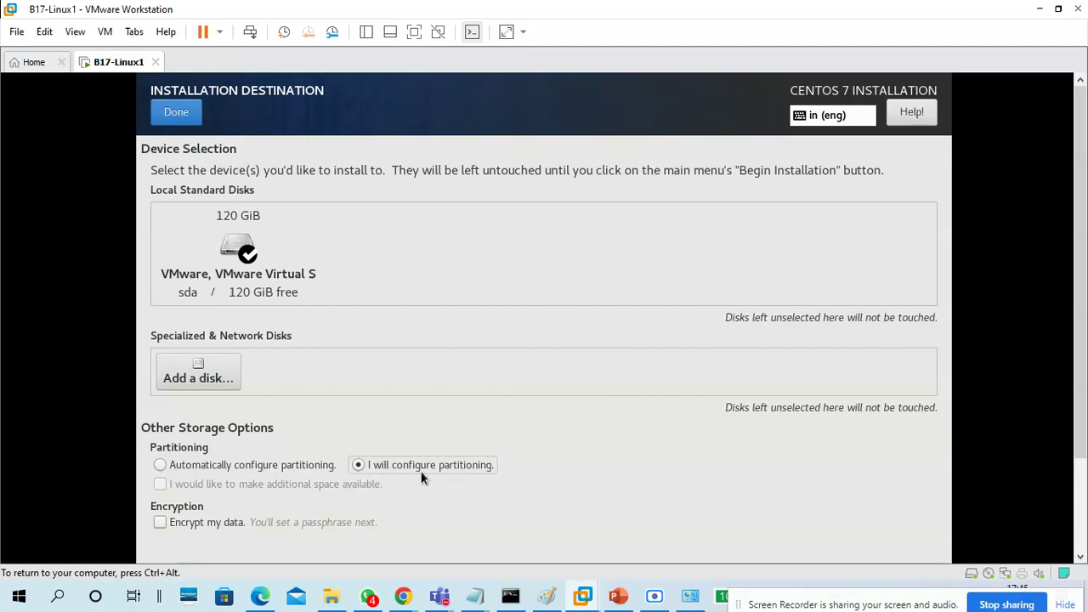
{"action": "left_click", "coordinate": [196, 119]}
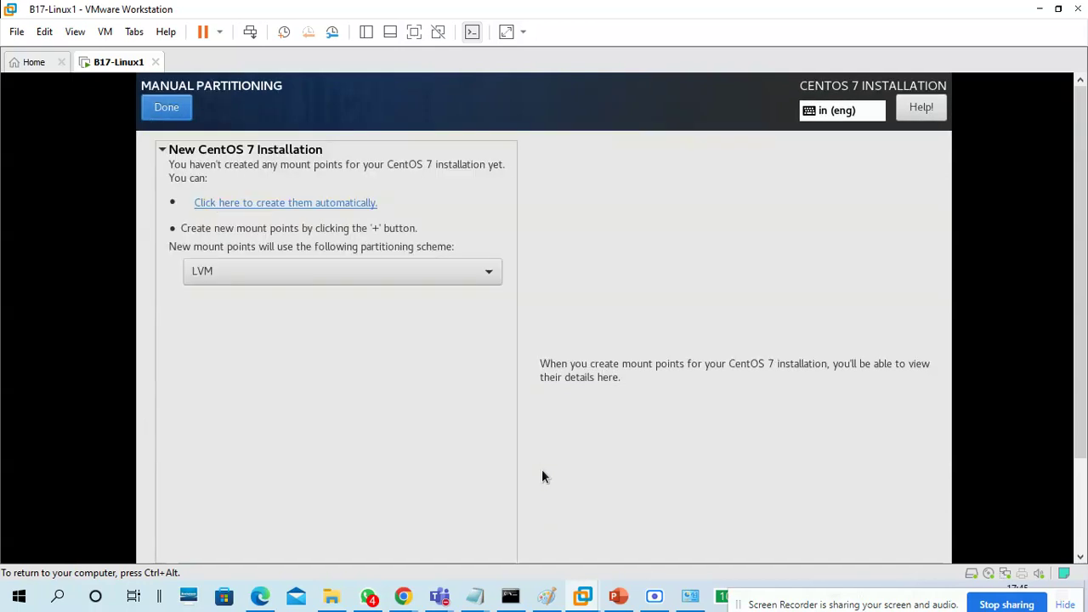
Change the new mount point scheme from LVM to Standard Partition
{"action": "left_click_drag", "start_coordinate": [1082, 250], "coordinate": [1084, 297]}
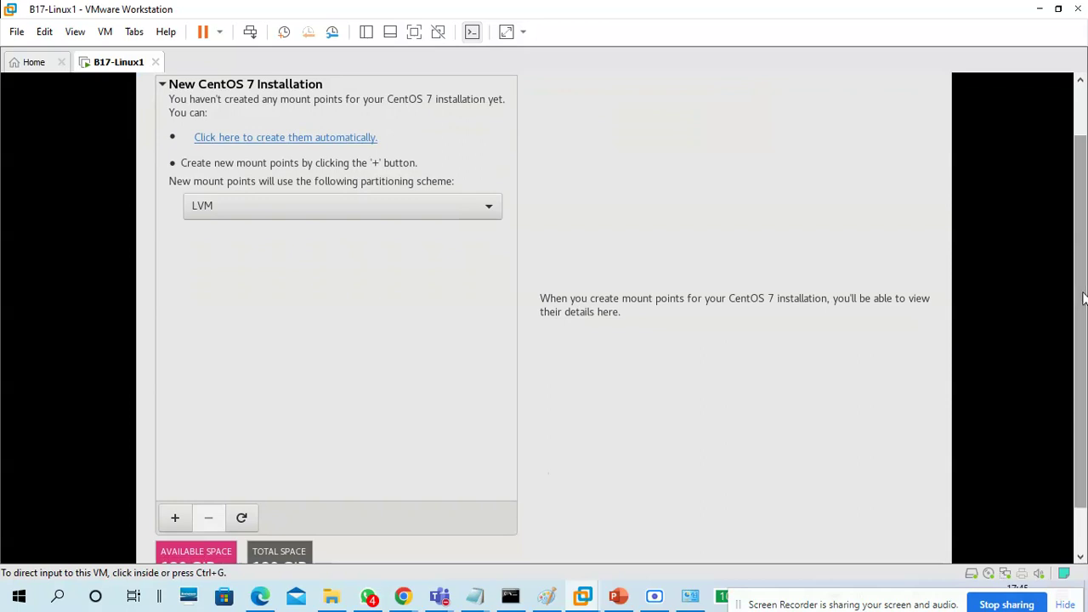
{"action": "left_click", "coordinate": [310, 206]}
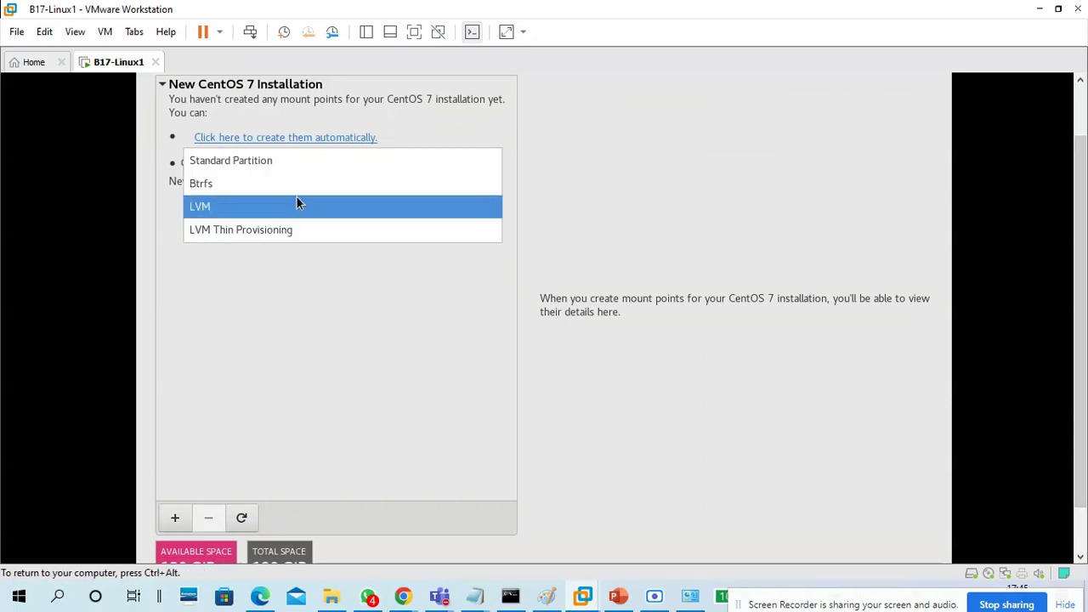
{"action": "left_click", "coordinate": [292, 160]}
{"action": "left_click", "coordinate": [253, 209]}
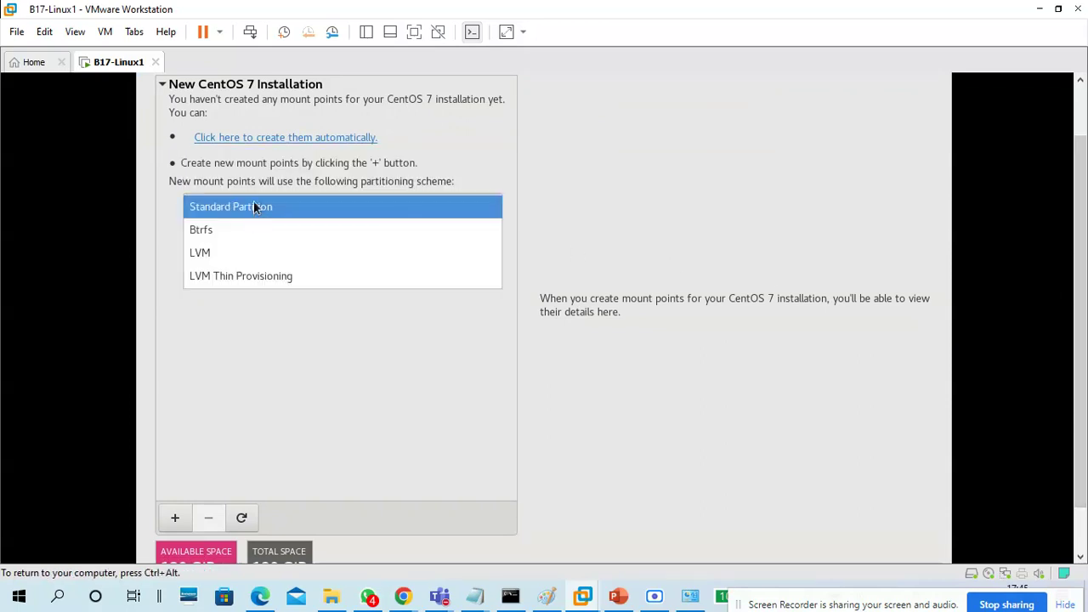
{"action": "left_click", "coordinate": [245, 253]}
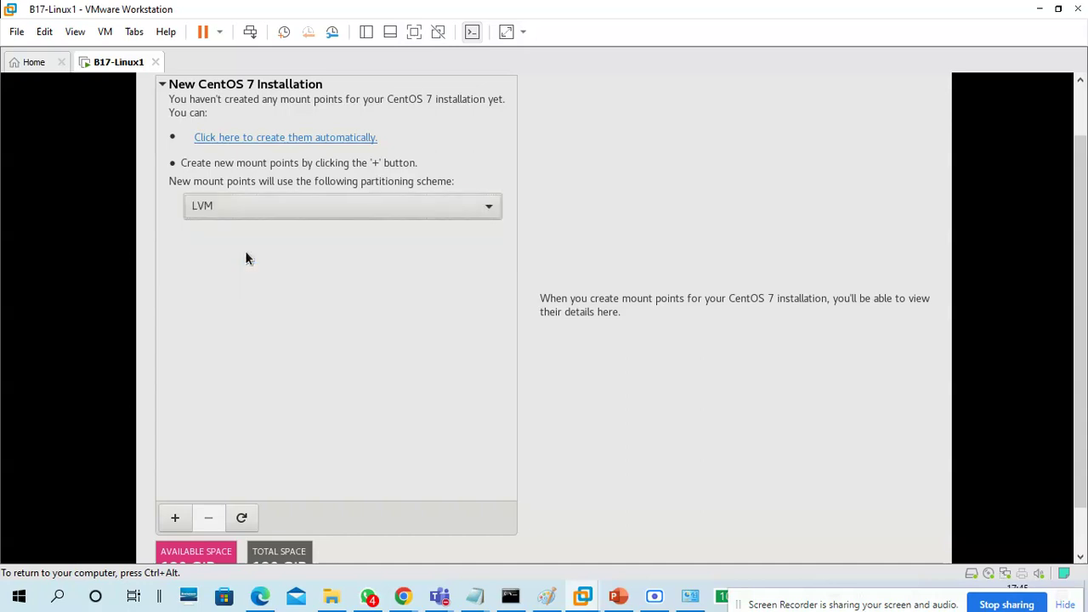
{"action": "left_click", "coordinate": [322, 207]}
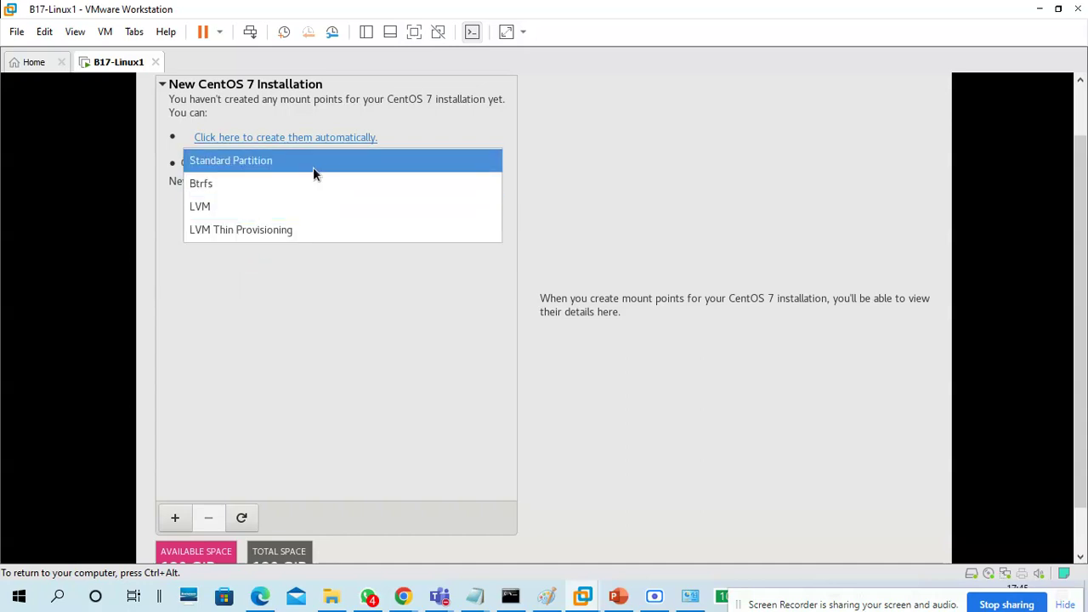
{"action": "left_click", "coordinate": [313, 165]}
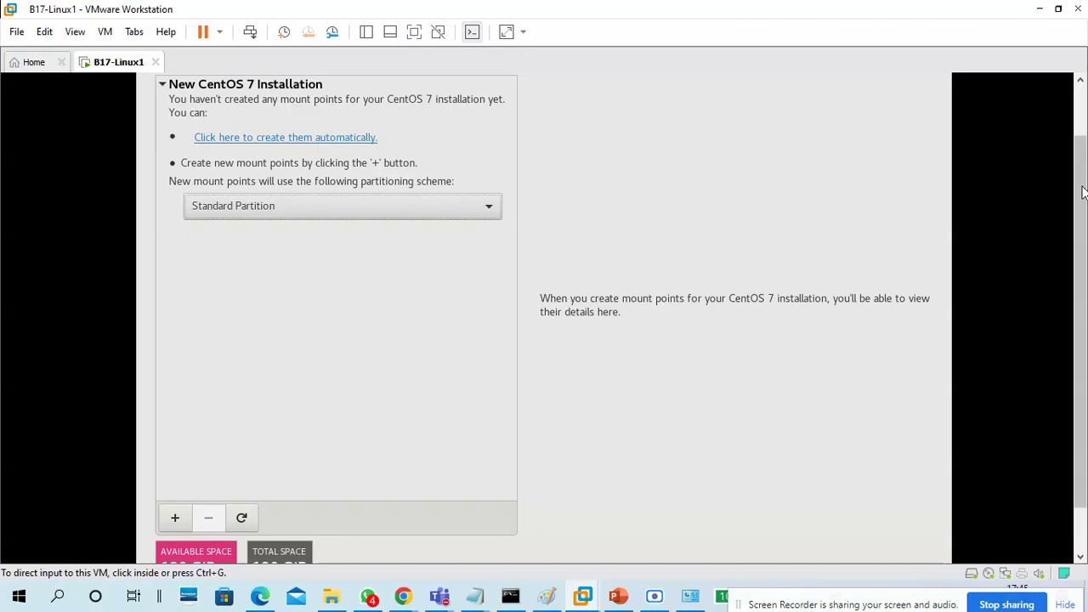
Check the five-partition plan in the Notepad notes, then minimize Notepad
{"action": "scroll", "coordinate": [1077, 192], "scroll_direction": "down", "scroll_amount": 1}
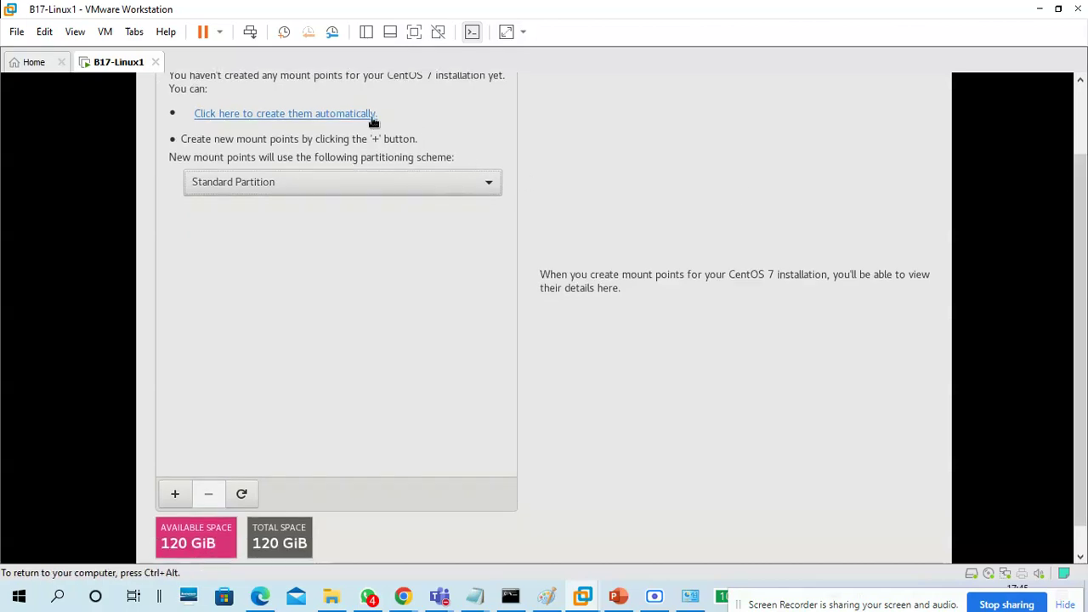
{"action": "mouse_move", "coordinate": [480, 599]}
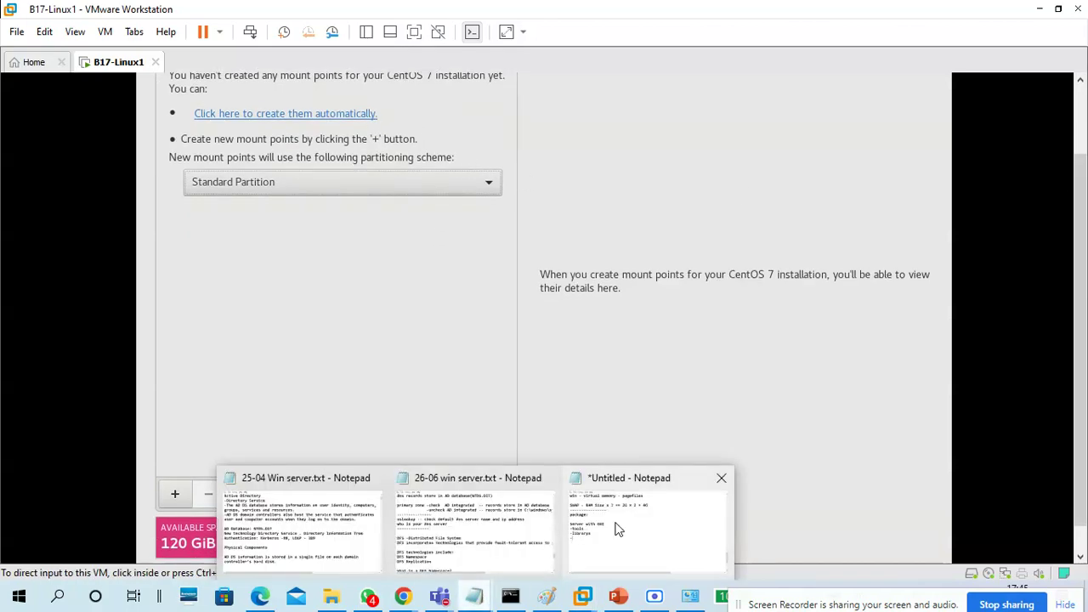
{"action": "left_click", "coordinate": [615, 524]}
{"action": "left_click_drag", "start_coordinate": [396, 306], "coordinate": [23, 184]}
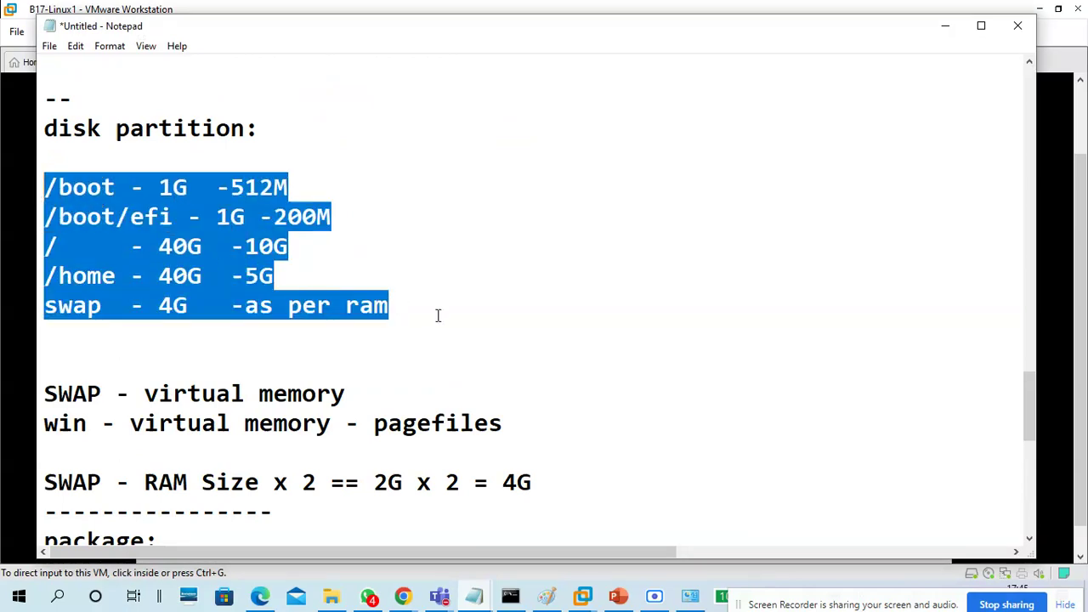
{"action": "left_click", "coordinate": [945, 25]}
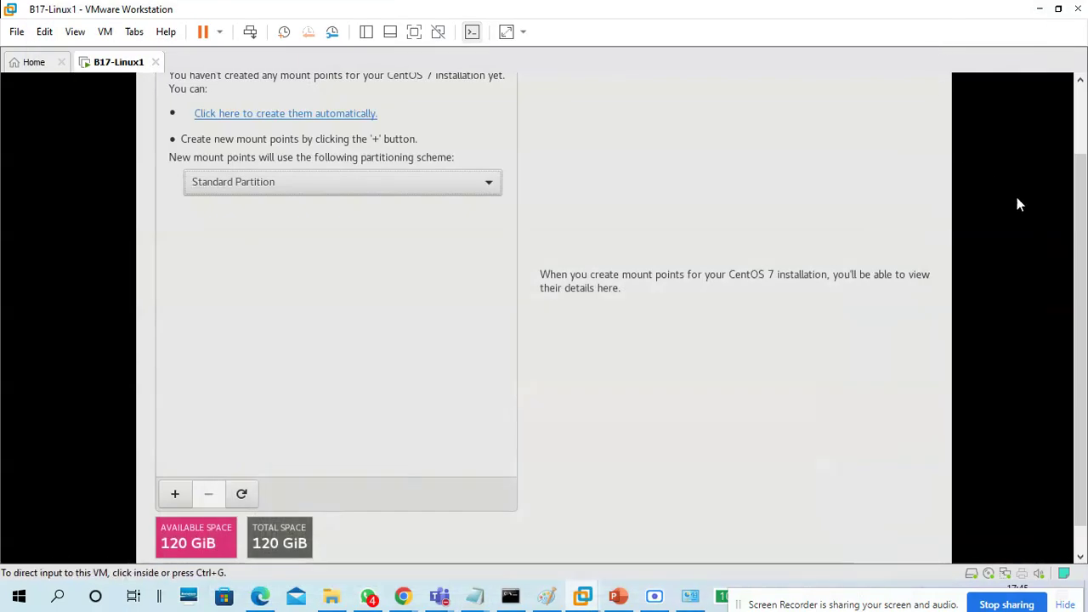
{"action": "scroll", "coordinate": [1011, 208], "scroll_direction": "up", "scroll_amount": 2}
Auto-create the default mount points and review /, /home, /boot, /boot/efi and swap
{"action": "left_click", "coordinate": [1001, 216]}
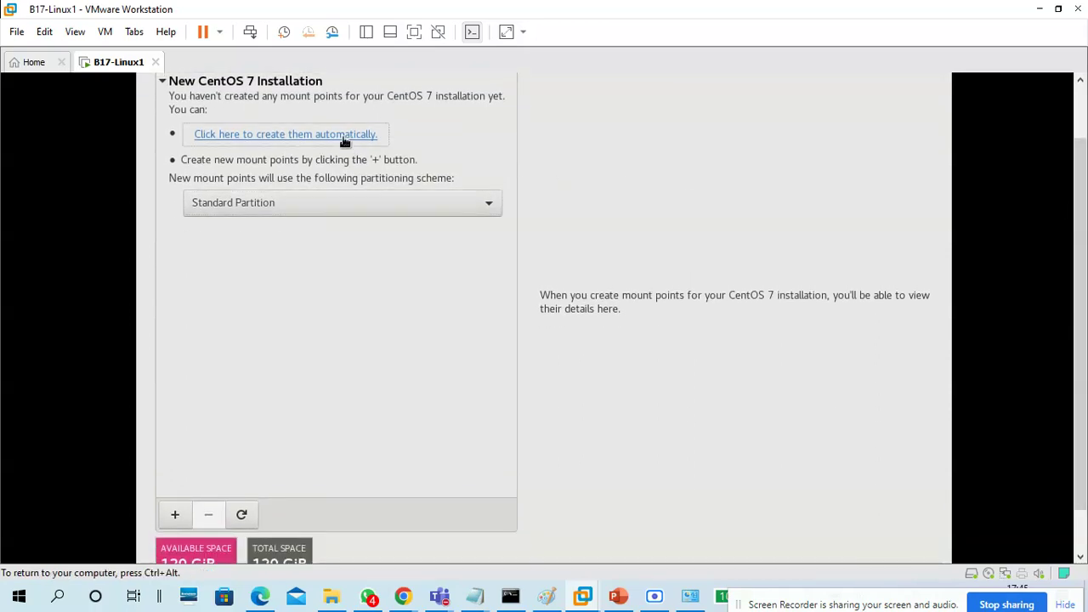
{"action": "left_click", "coordinate": [345, 138]}
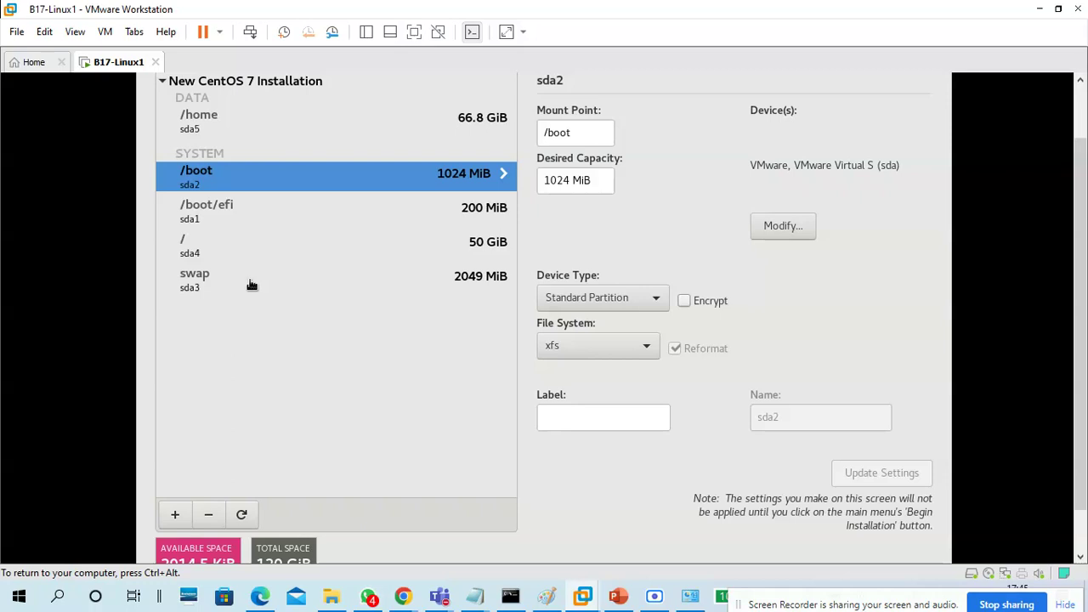
{"action": "left_click", "coordinate": [252, 243]}
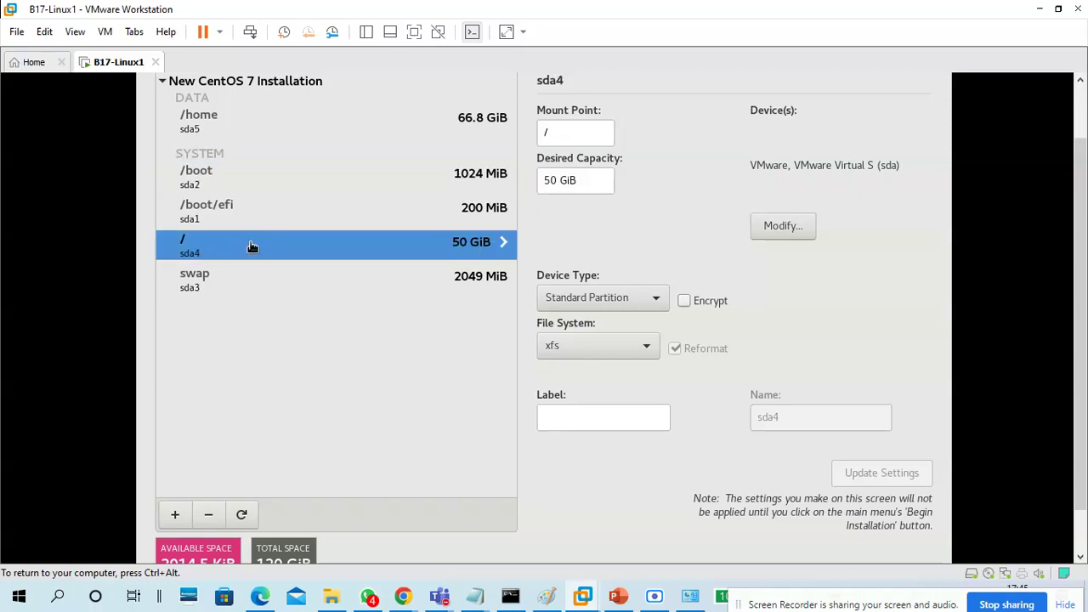
{"action": "left_click", "coordinate": [250, 130]}
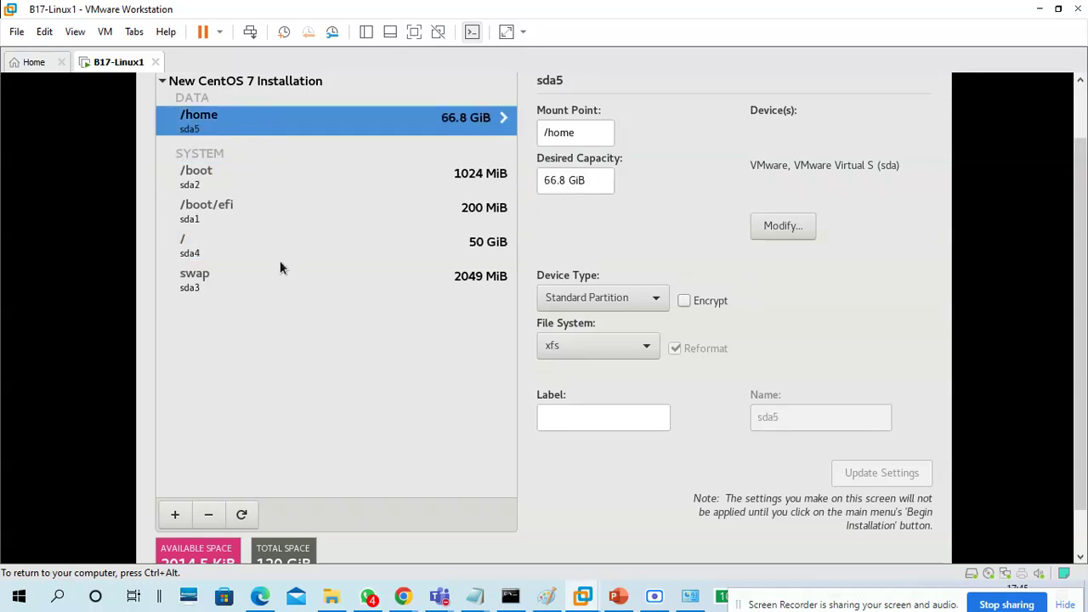
{"action": "left_click", "coordinate": [234, 182]}
{"action": "left_click", "coordinate": [274, 216]}
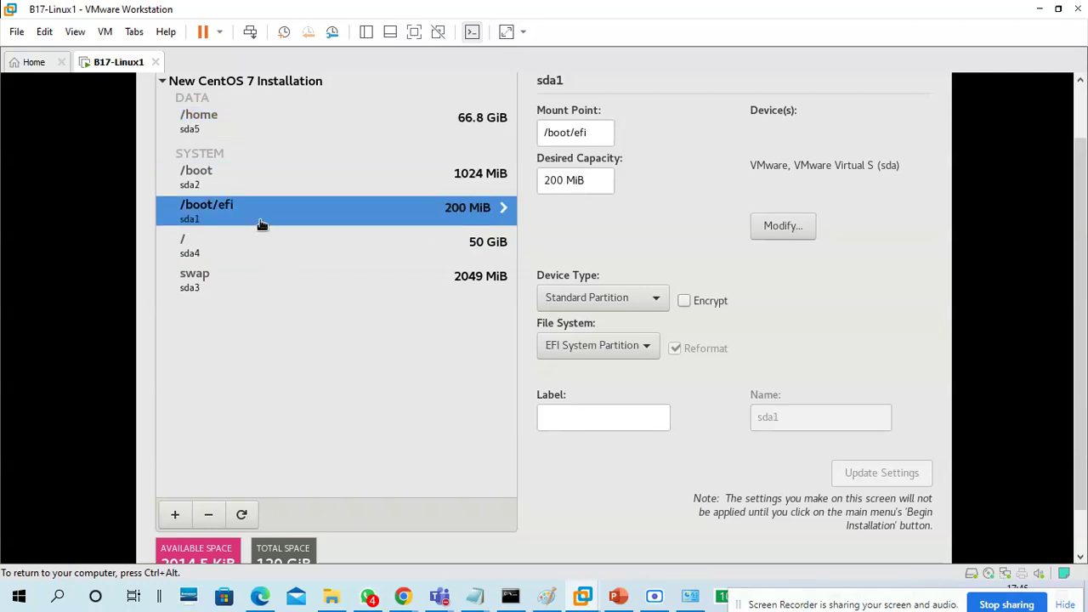
{"action": "left_click", "coordinate": [276, 248]}
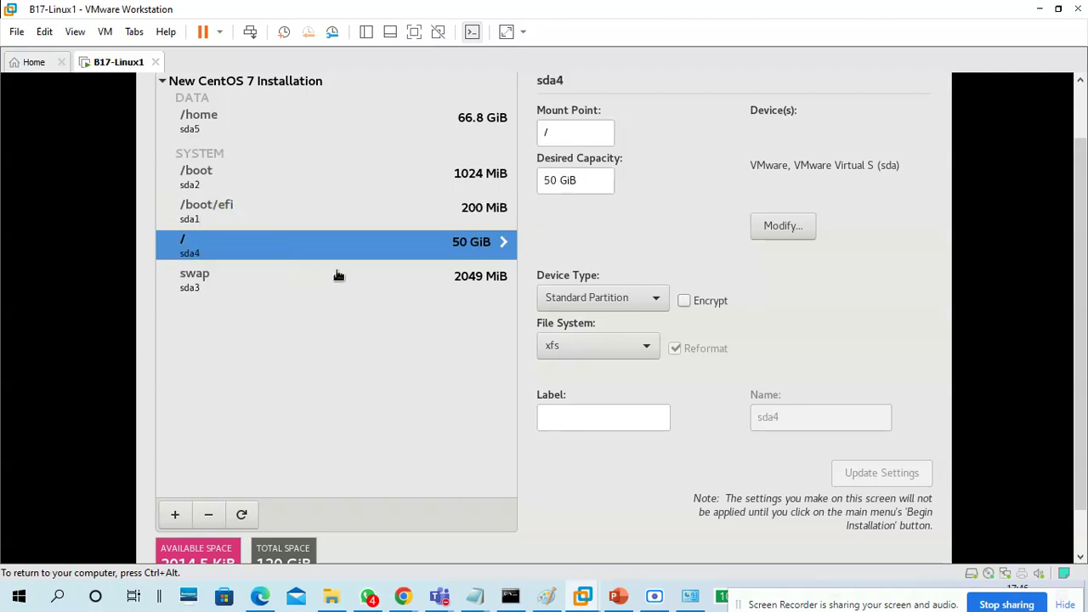
{"action": "left_click", "coordinate": [226, 279]}
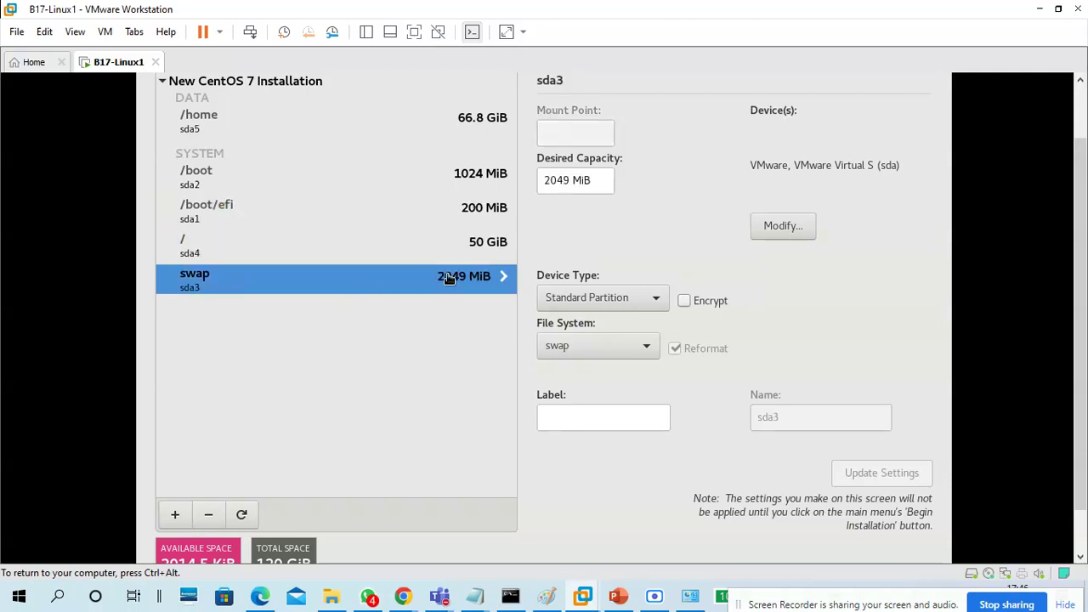
{"action": "left_click", "coordinate": [209, 129]}
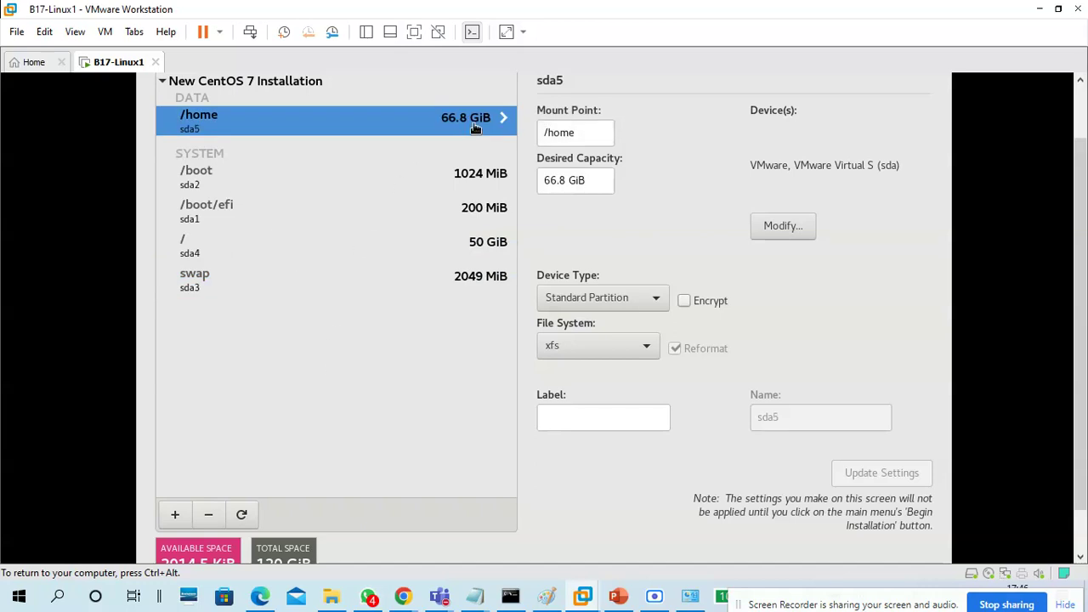
Delete the automatically created mount points one by one, starting with /home
{"action": "scroll", "coordinate": [567, 457], "scroll_direction": "down", "scroll_amount": 1}
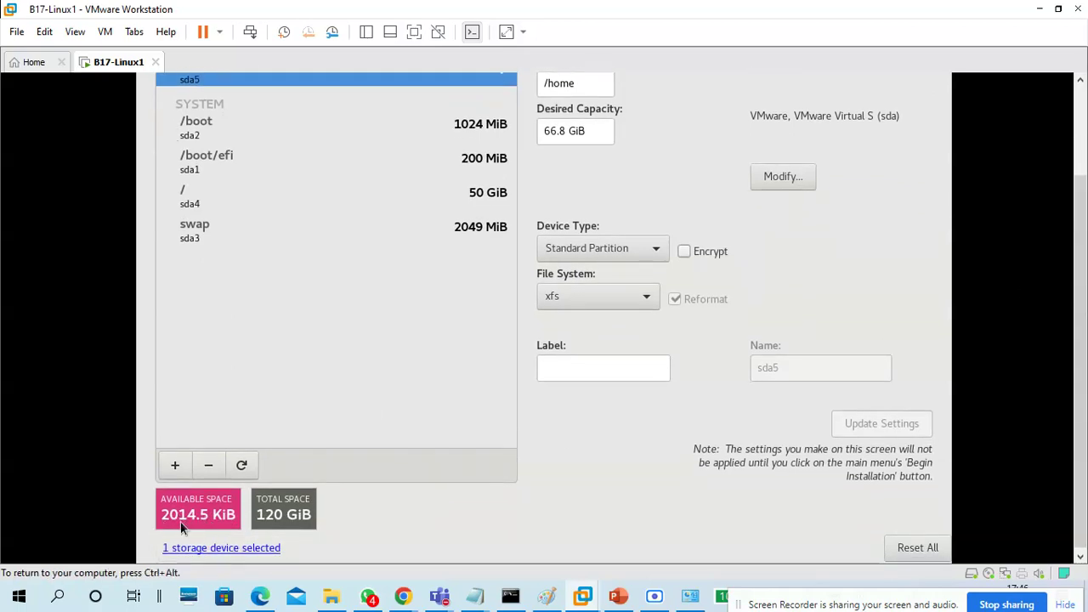
{"action": "left_click", "coordinate": [209, 465]}
{"action": "scroll", "coordinate": [987, 306], "scroll_direction": "up", "scroll_amount": 1}
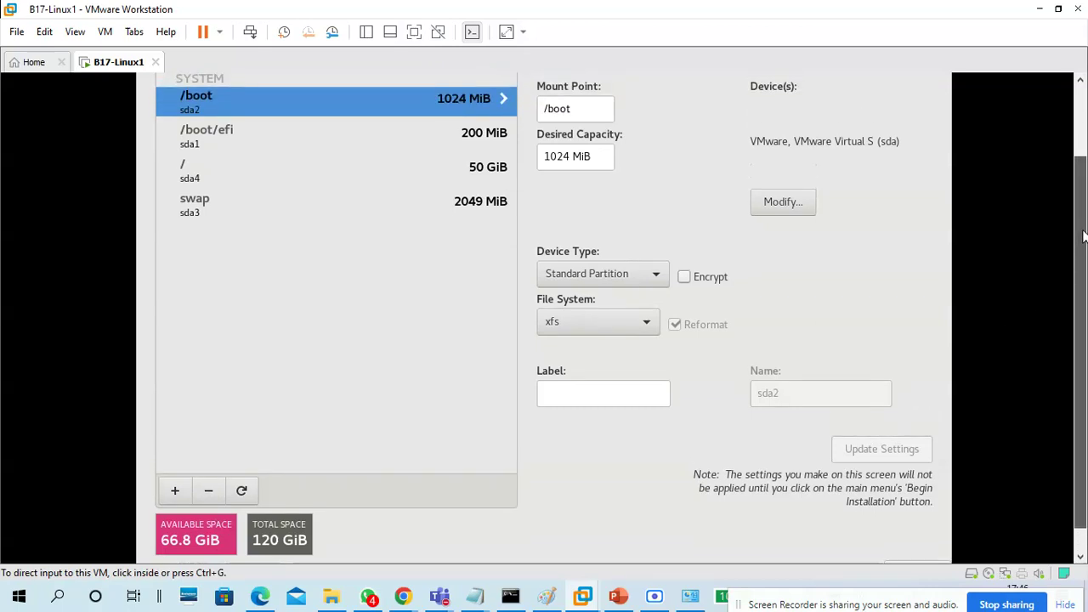
{"action": "left_click", "coordinate": [208, 498]}
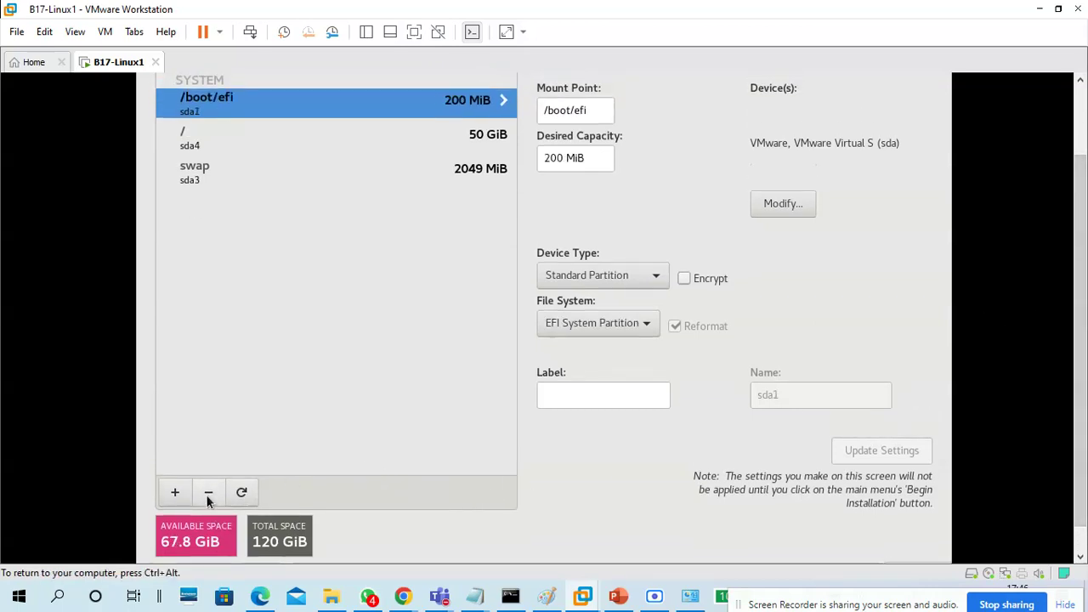
{"action": "left_click", "coordinate": [208, 500]}
{"action": "left_click", "coordinate": [208, 500]}
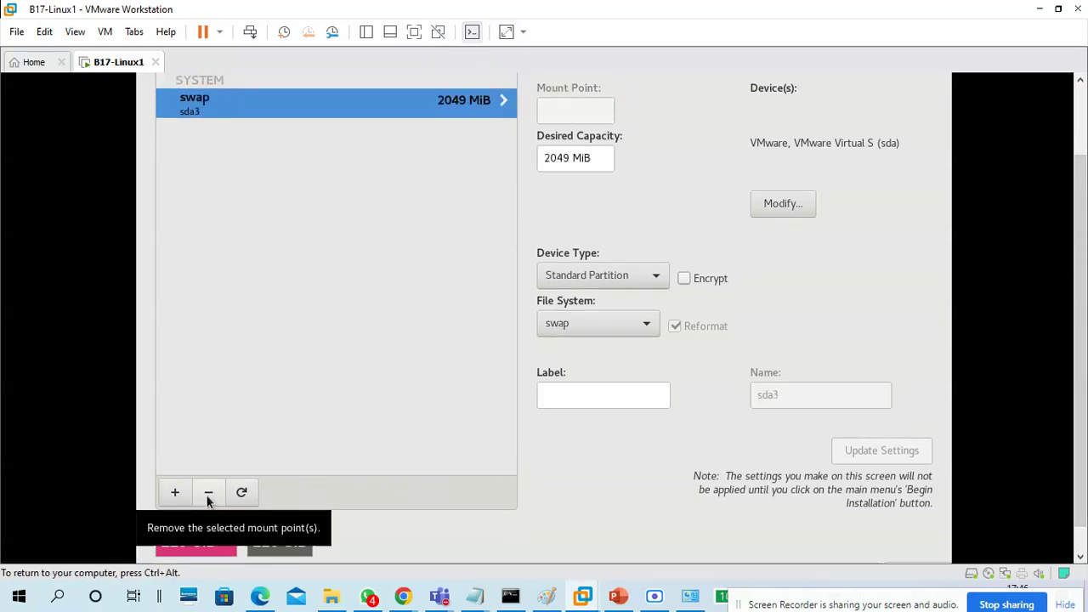
{"action": "left_click", "coordinate": [208, 500]}
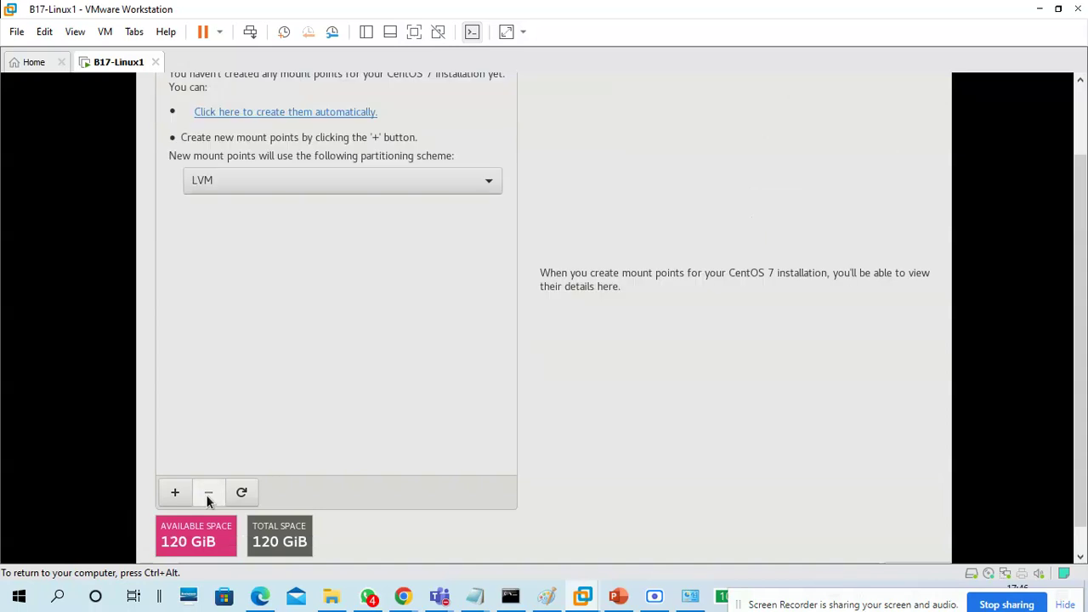
With Standard Partition selected, add 1 GiB /boot and 1 GiB /boot/efi mount points
{"action": "left_click", "coordinate": [290, 193]}
{"action": "left_click", "coordinate": [283, 135]}
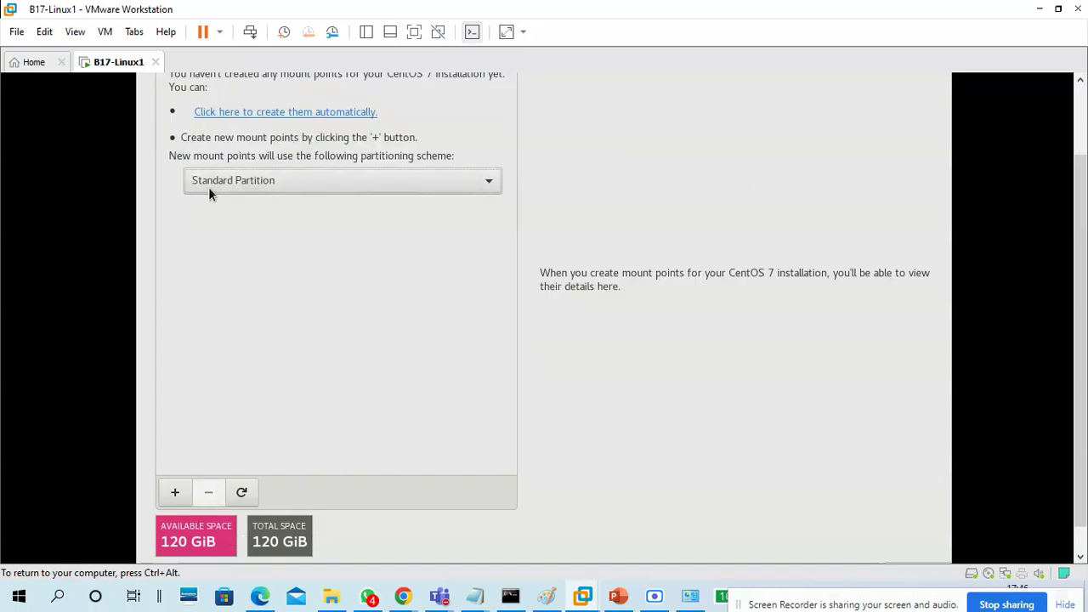
{"action": "left_click", "coordinate": [174, 493]}
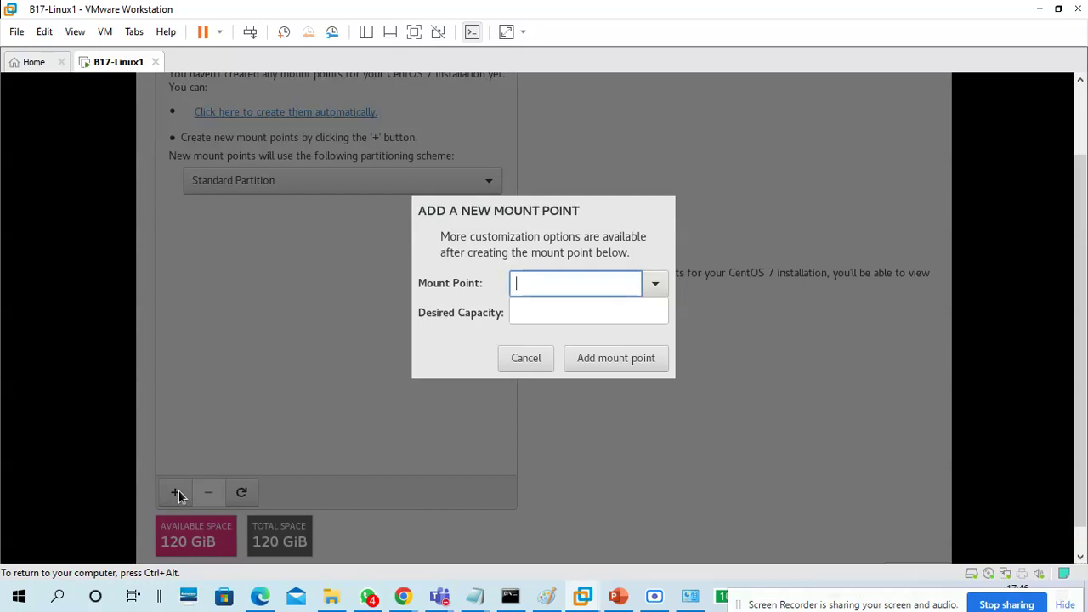
{"action": "left_click", "coordinate": [654, 285]}
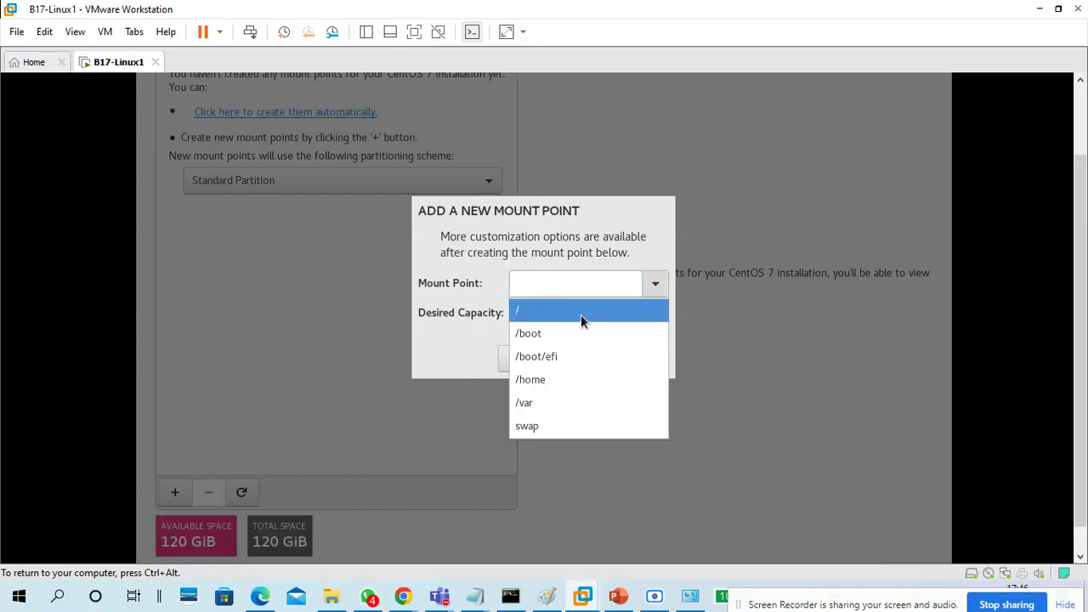
{"action": "left_click", "coordinate": [579, 339]}
{"action": "left_click", "coordinate": [577, 315]}
{"action": "type", "text": "1G"}
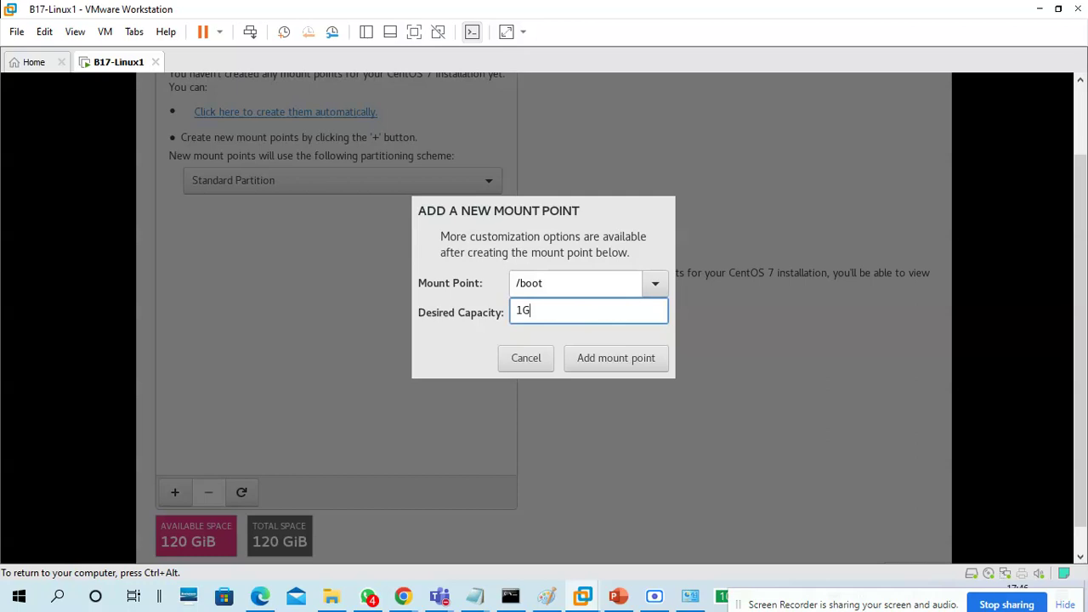
{"action": "type", "text": "g"}
{"action": "left_click", "coordinate": [618, 362]}
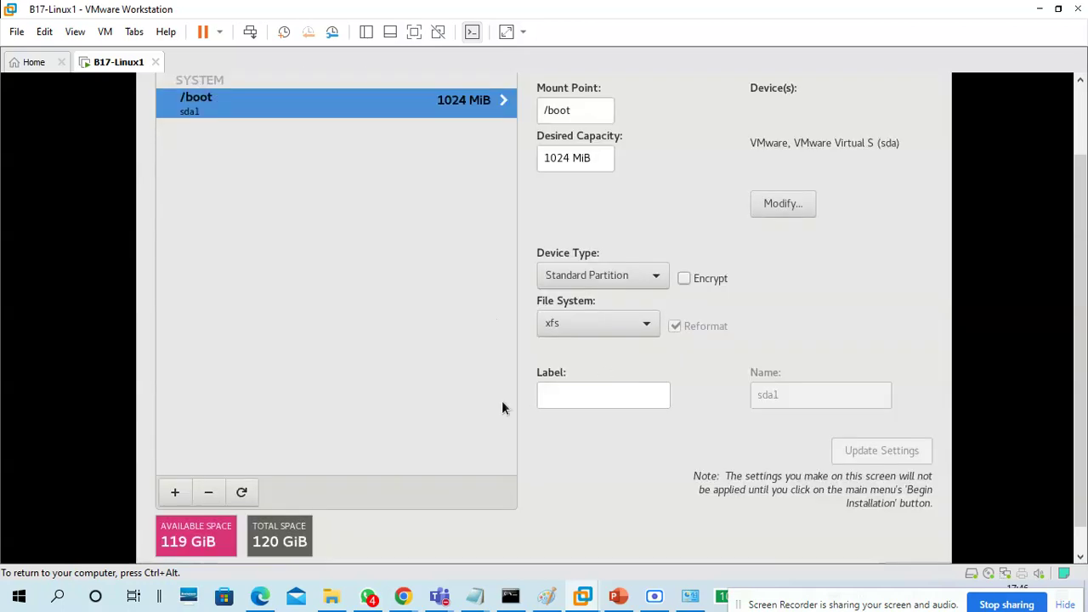
{"action": "left_click", "coordinate": [179, 493]}
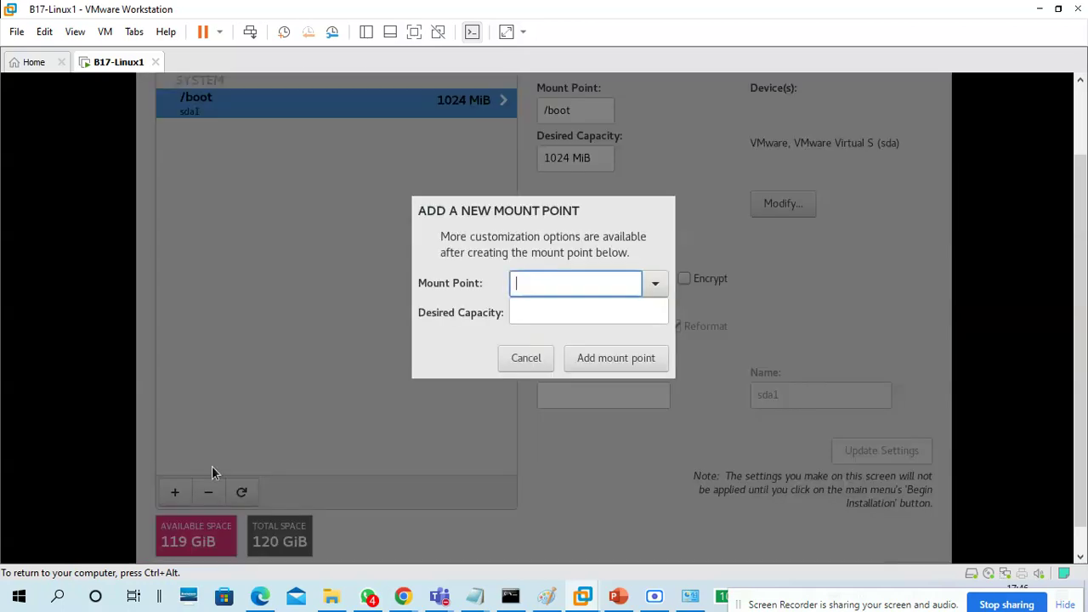
{"action": "left_click", "coordinate": [664, 281]}
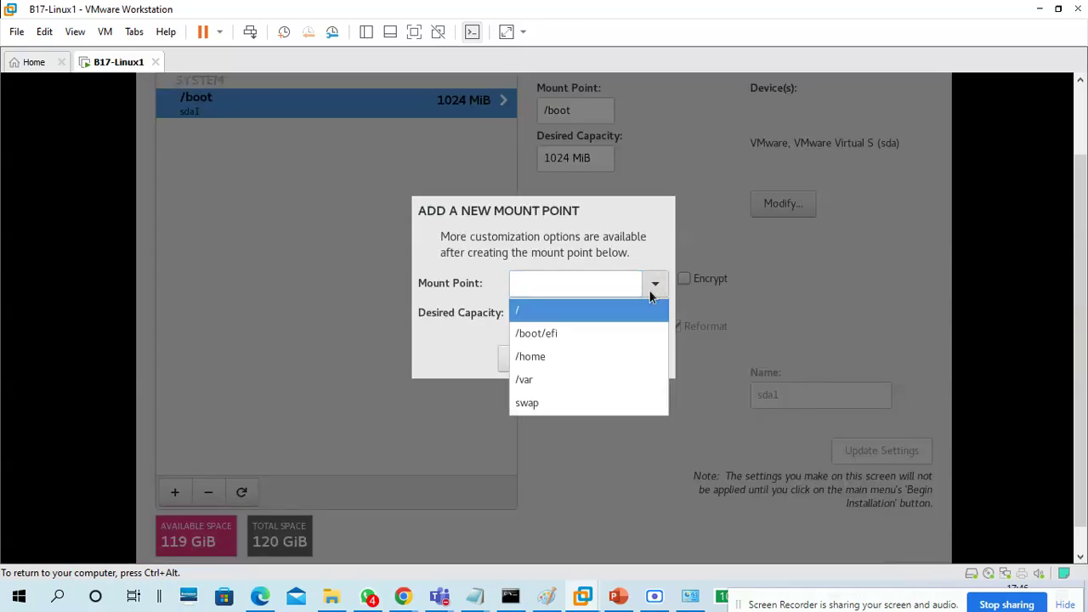
{"action": "left_click", "coordinate": [574, 334]}
{"action": "left_click", "coordinate": [566, 315]}
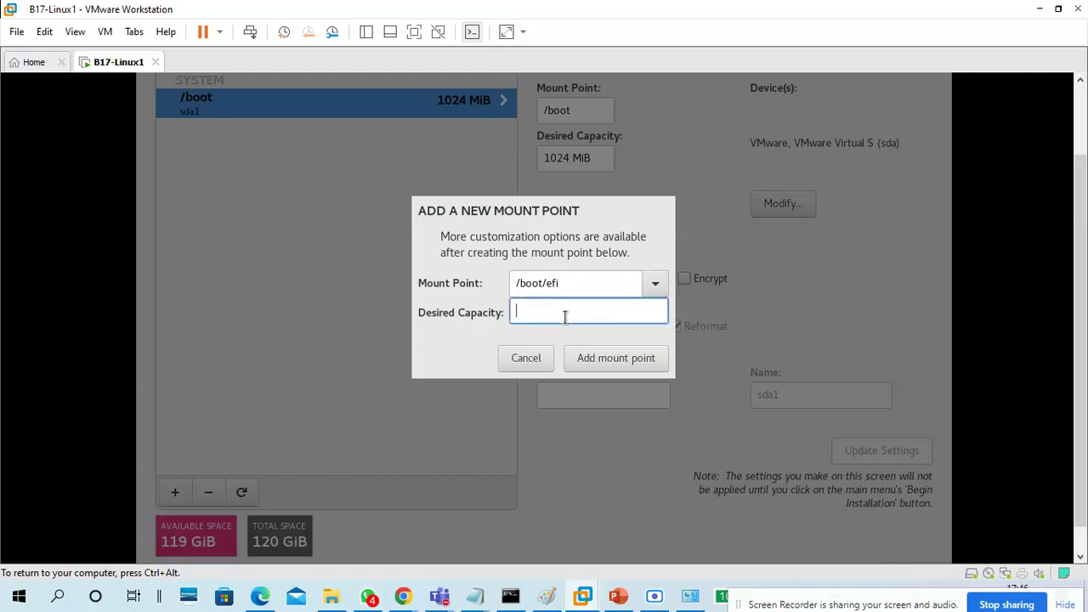
{"action": "type", "text": "1g"}
{"action": "left_click", "coordinate": [622, 361]}
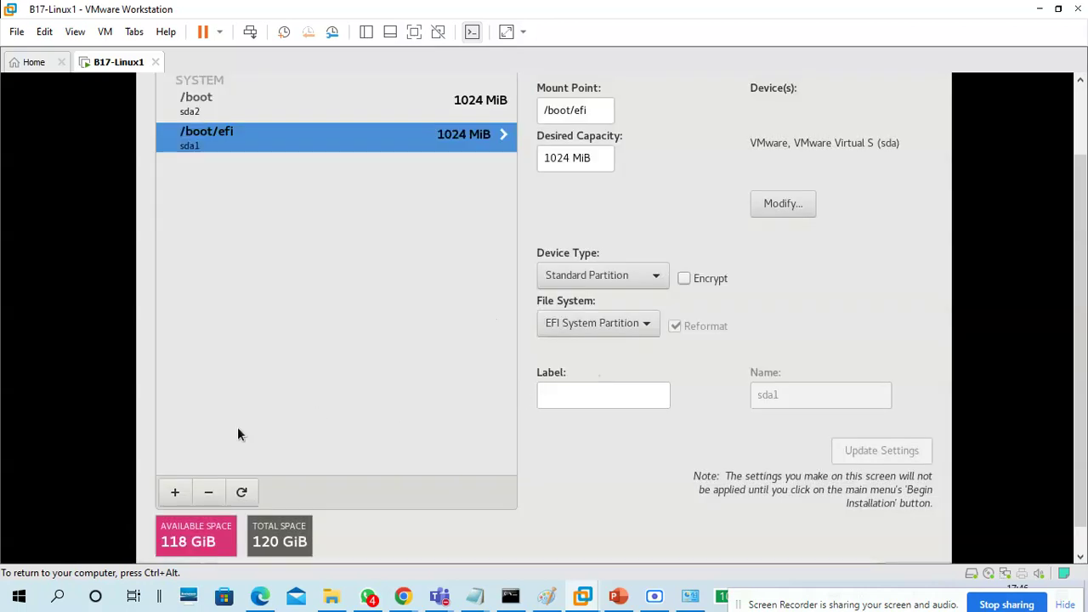
Add 40 GiB / and 40 GiB /home mount points
{"action": "left_click", "coordinate": [175, 491]}
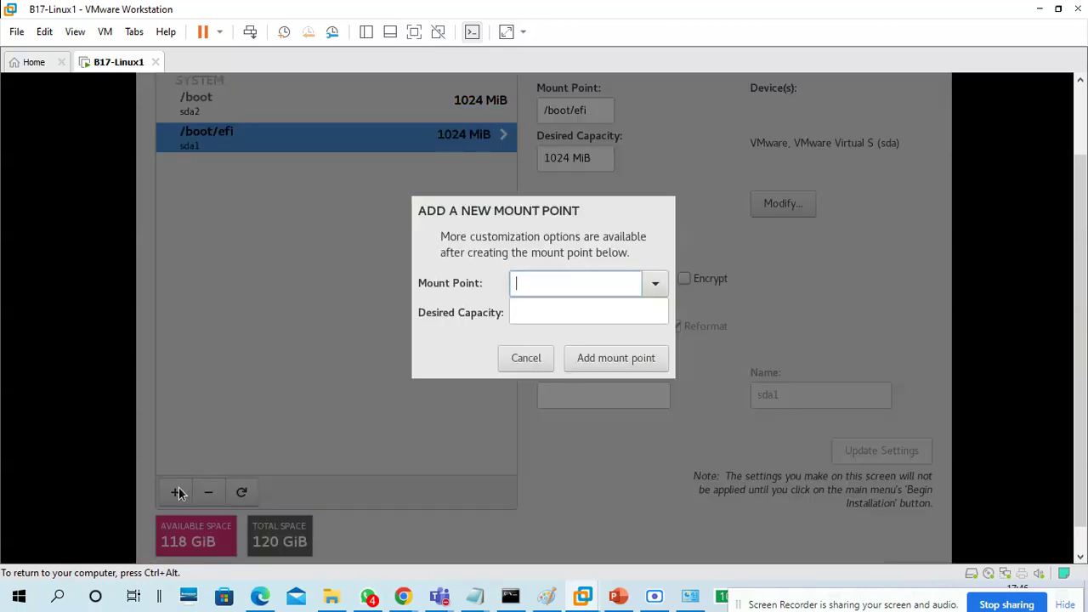
{"action": "left_click", "coordinate": [647, 290]}
{"action": "left_click", "coordinate": [553, 310]}
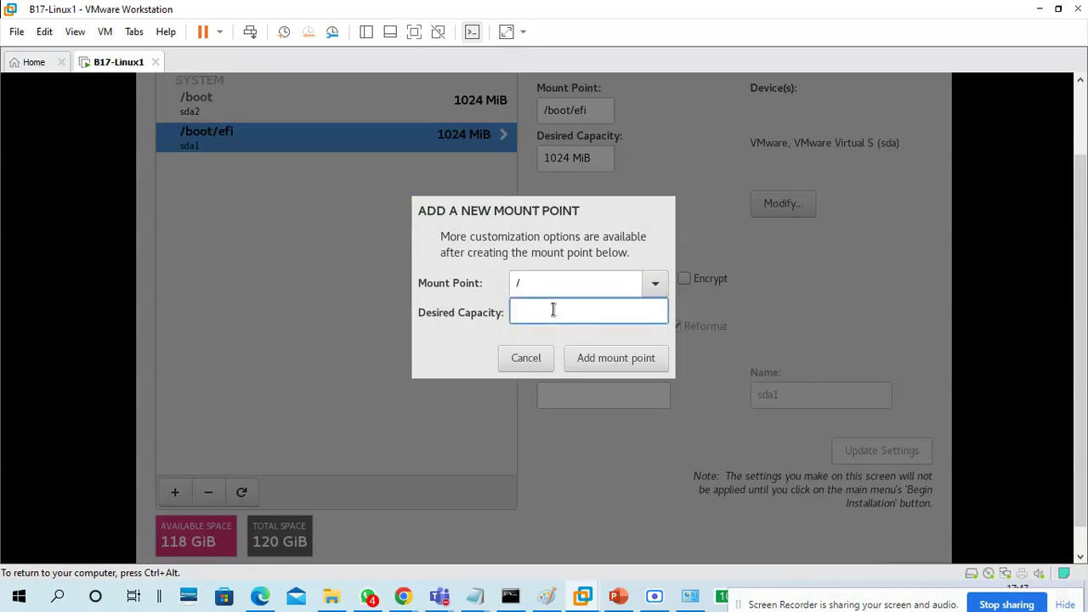
{"action": "type", "text": "40g"}
{"action": "left_click", "coordinate": [591, 365]}
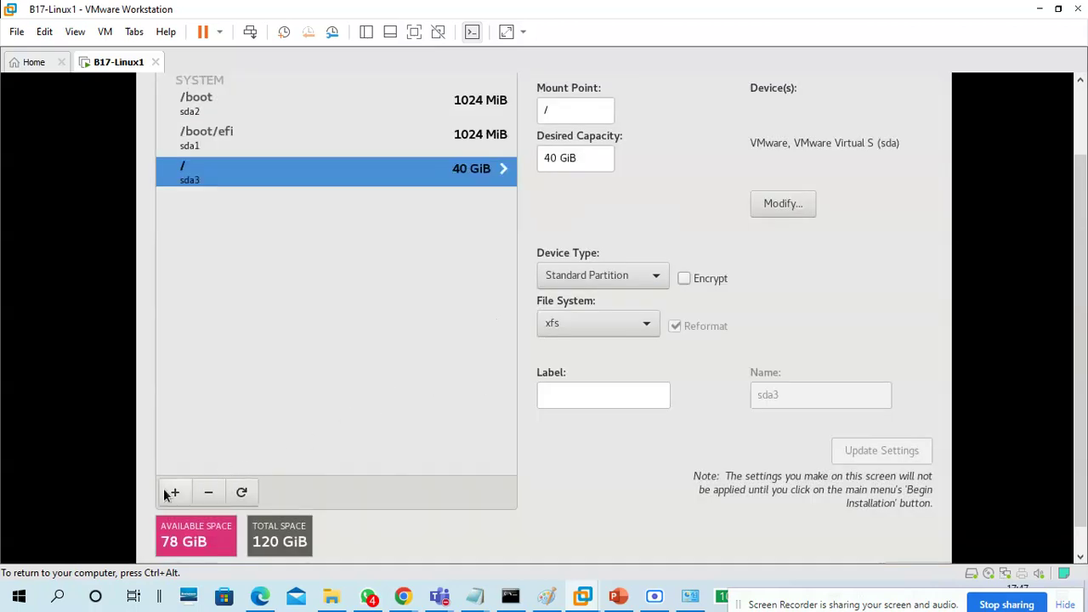
{"action": "left_click", "coordinate": [171, 494]}
{"action": "left_click", "coordinate": [655, 284]}
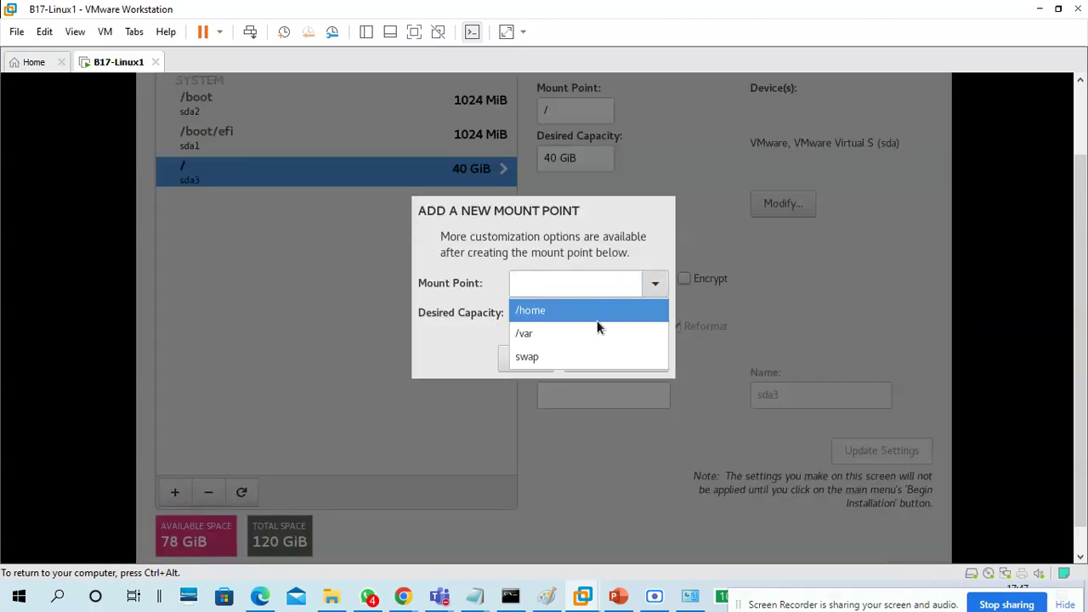
{"action": "left_click", "coordinate": [581, 312]}
{"action": "left_click", "coordinate": [581, 313]}
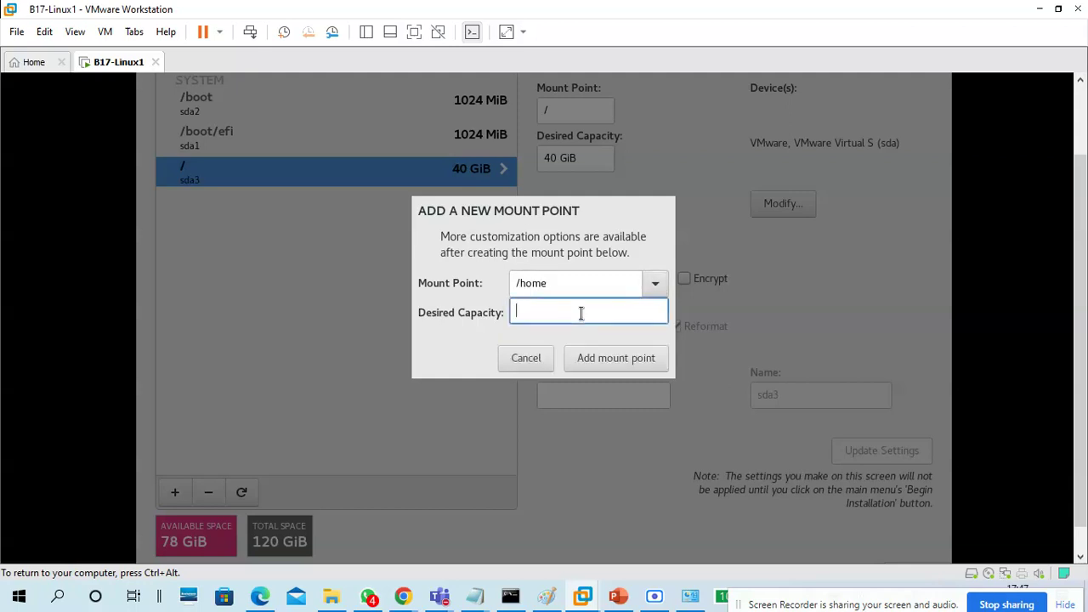
{"action": "type", "text": "40g"}
{"action": "left_click", "coordinate": [604, 356]}
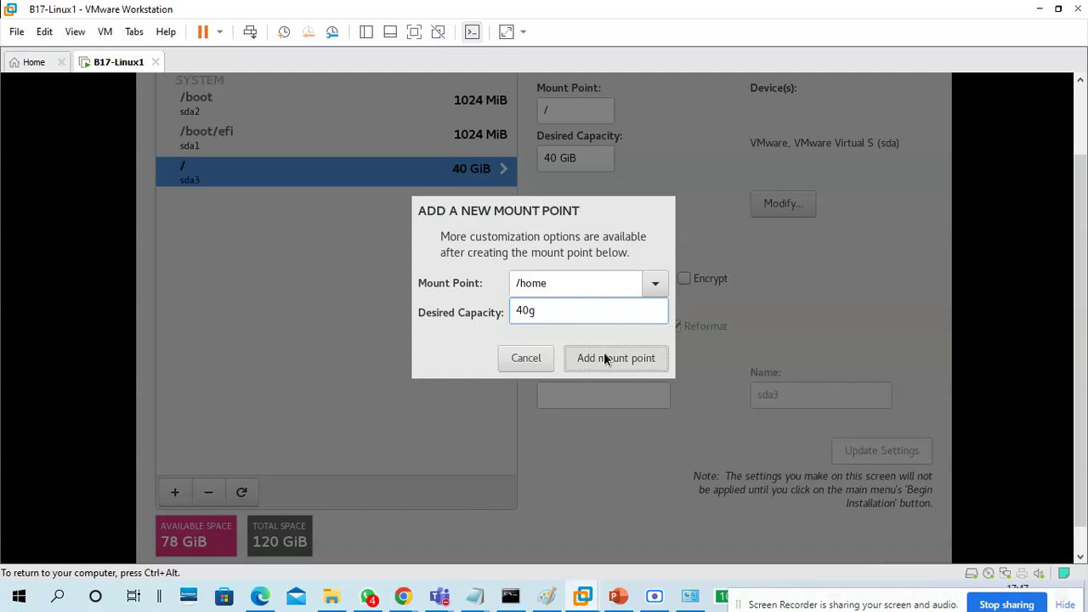
Add a 4 GiB swap mount point
{"action": "left_click", "coordinate": [175, 492]}
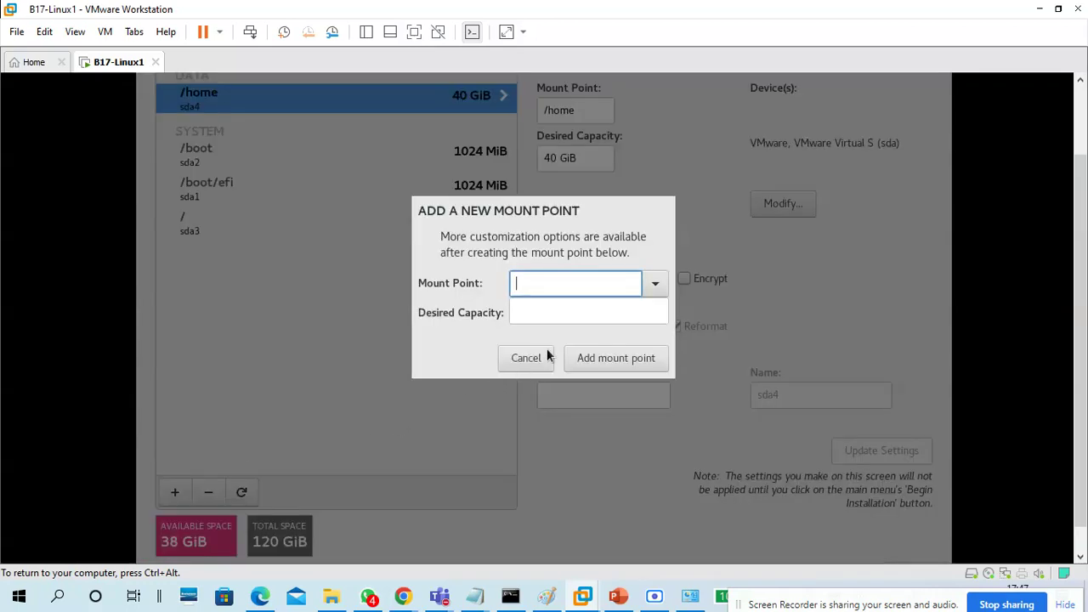
{"action": "left_click", "coordinate": [653, 283]}
{"action": "left_click", "coordinate": [574, 324]}
{"action": "left_click", "coordinate": [576, 312]}
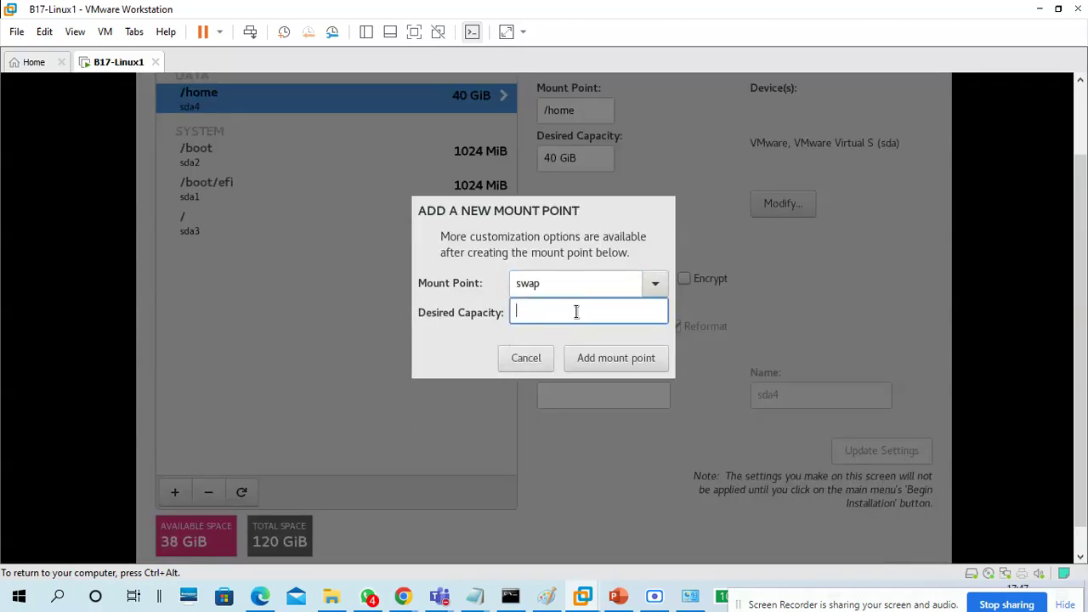
{"action": "type", "text": "4g"}
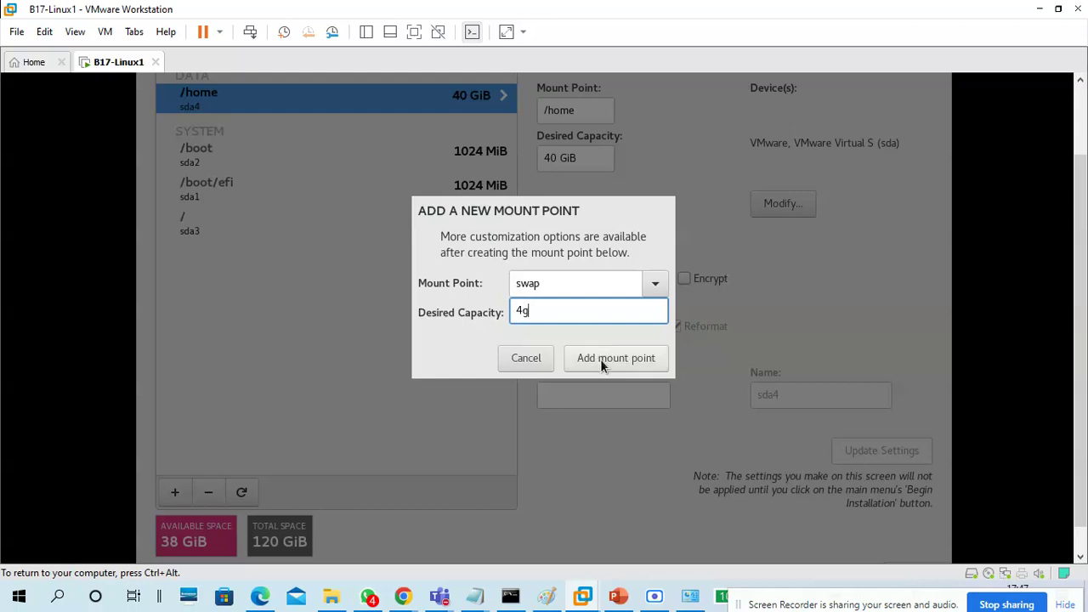
{"action": "left_click", "coordinate": [600, 359]}
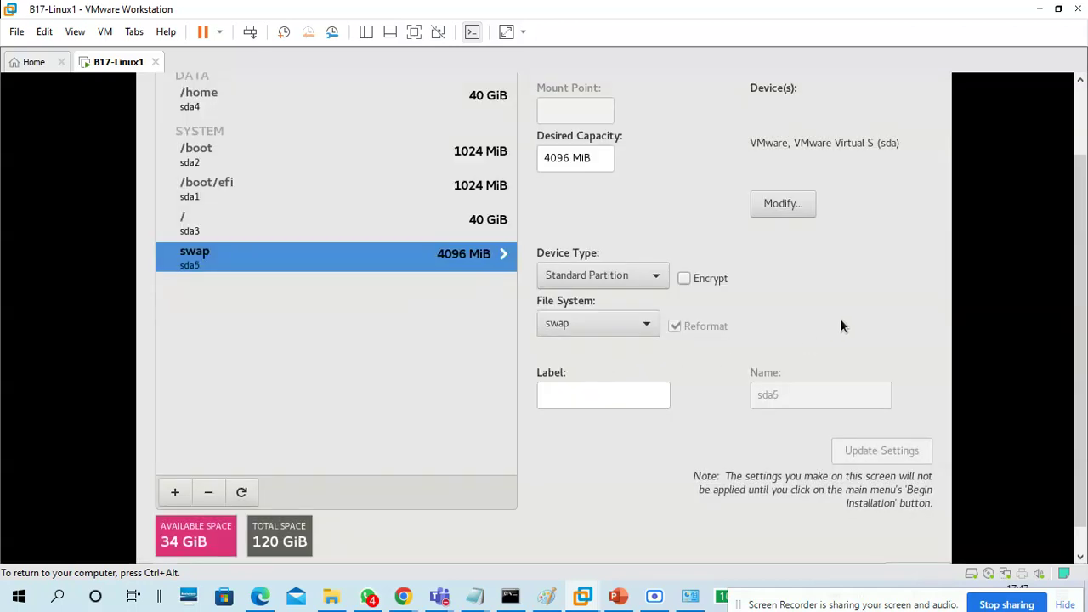
{"action": "scroll", "coordinate": [1076, 268], "scroll_direction": "up", "scroll_amount": 2}
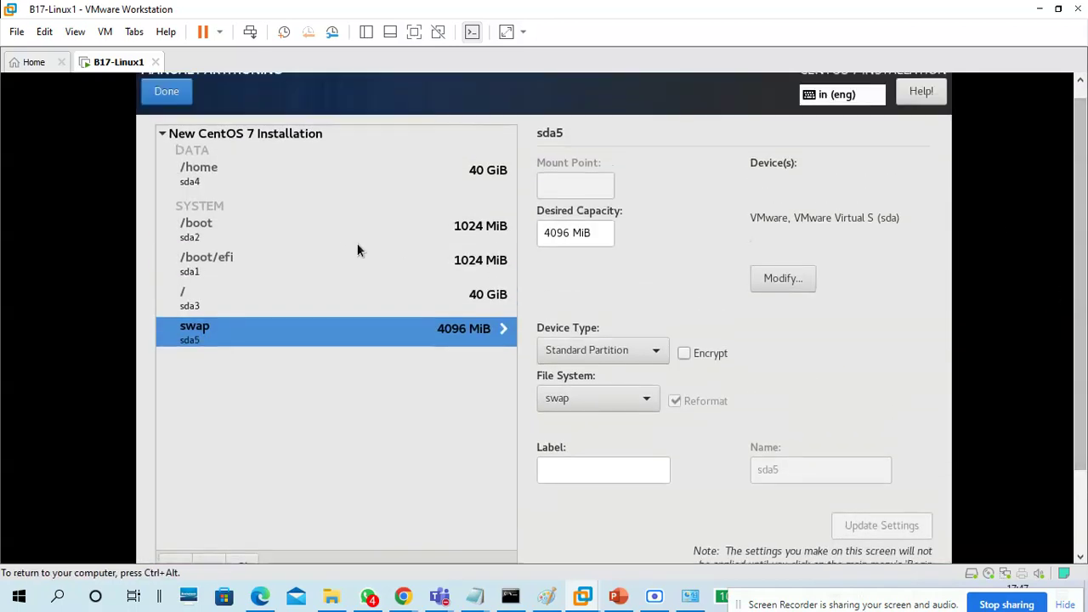
Review the /boot, /boot/efi, /, swap and /home partition details
{"action": "left_click", "coordinate": [266, 233]}
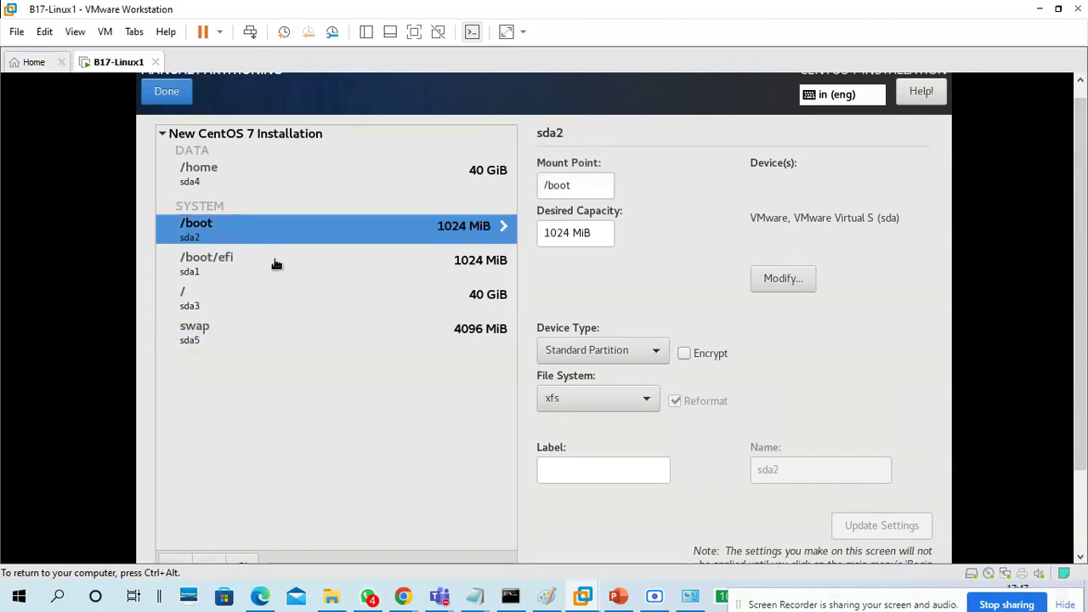
{"action": "left_click", "coordinate": [276, 258]}
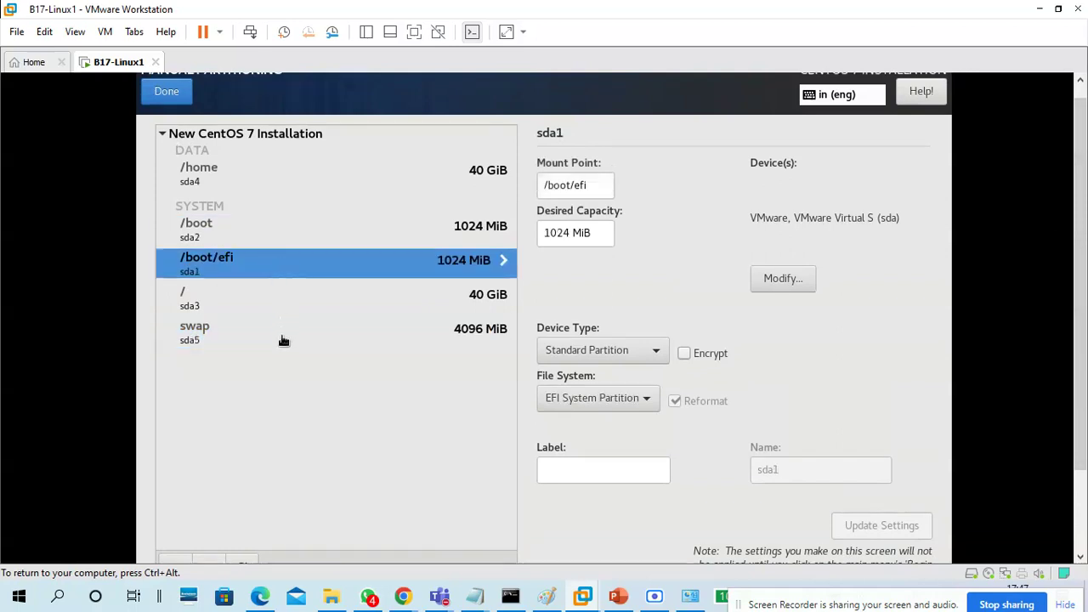
{"action": "left_click", "coordinate": [283, 303]}
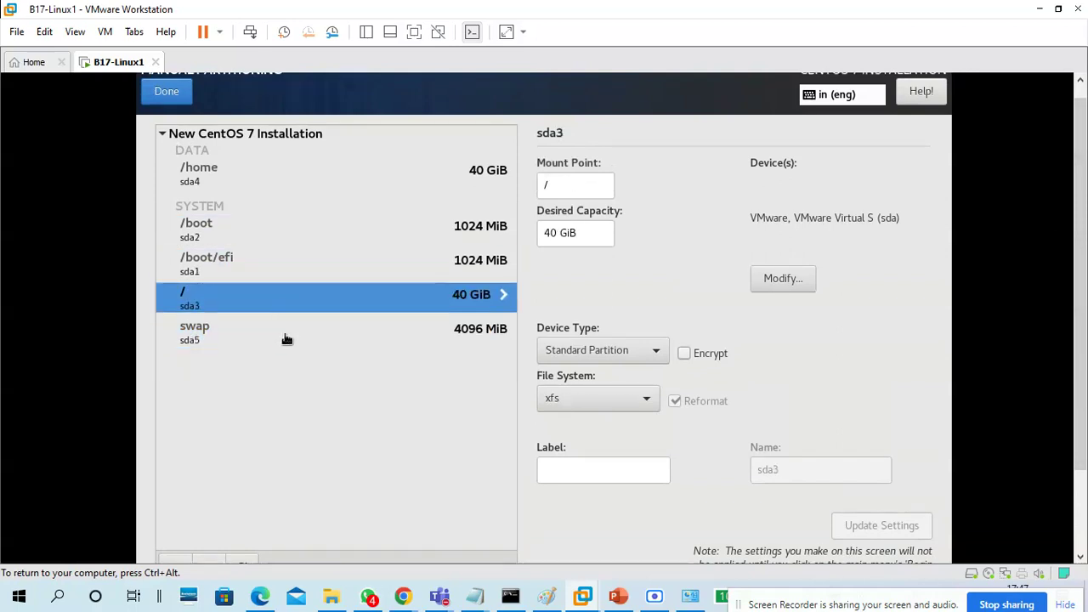
{"action": "left_click", "coordinate": [287, 338]}
{"action": "left_click", "coordinate": [274, 175]}
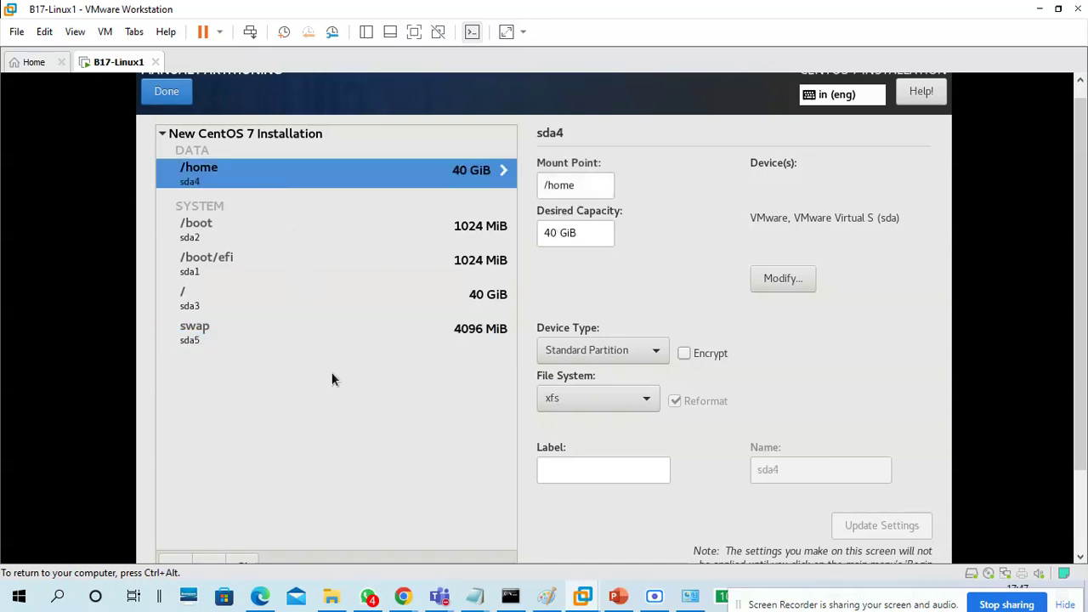
Finish partitioning and accept the summary of changes
{"action": "left_click_drag", "start_coordinate": [1078, 214], "coordinate": [944, 245]}
{"action": "left_click", "coordinate": [944, 245]}
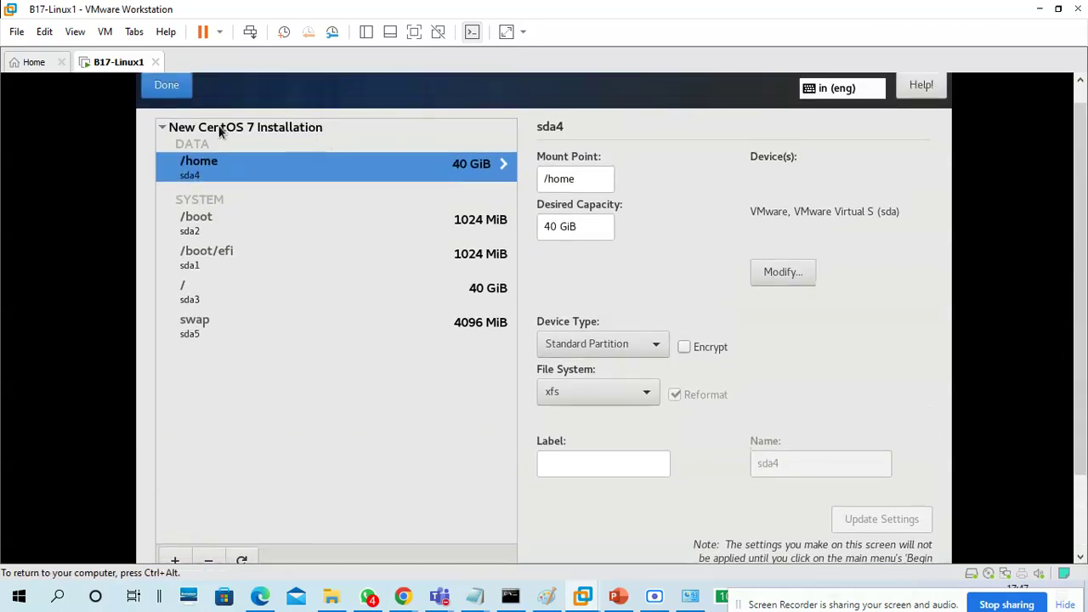
{"action": "left_click", "coordinate": [176, 95]}
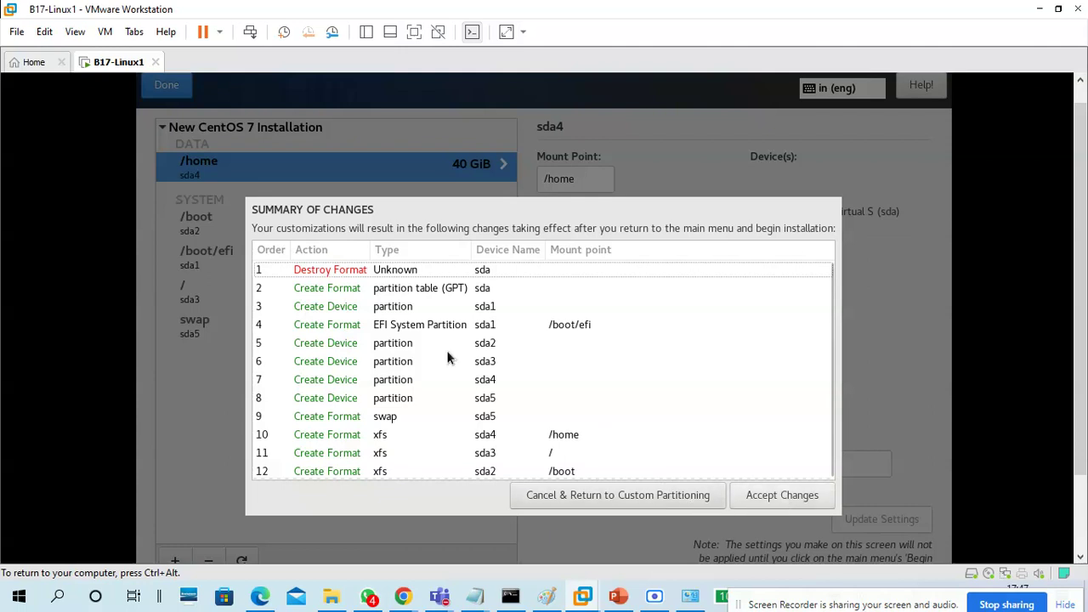
{"action": "left_click", "coordinate": [795, 495]}
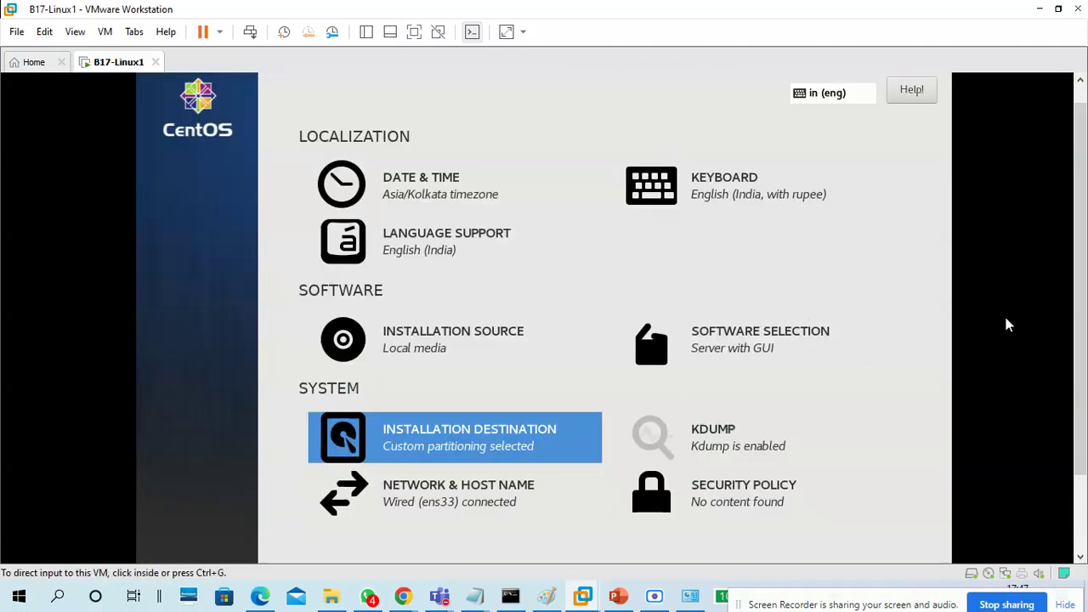
Begin the CentOS installation from the bottom of the installation summary
{"action": "scroll", "coordinate": [1076, 244], "scroll_direction": "down", "scroll_amount": 3}
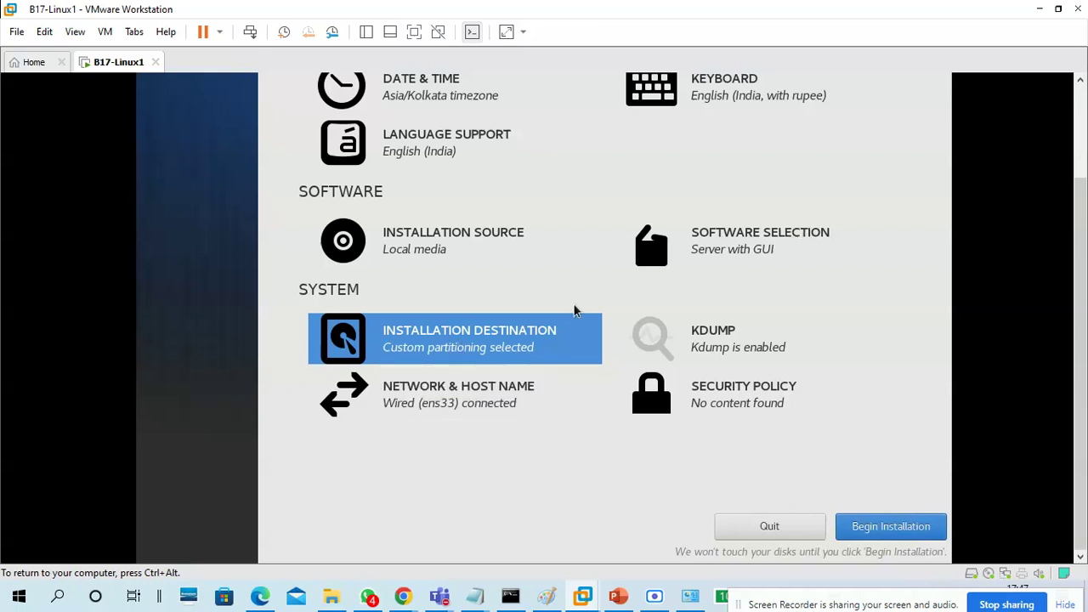
{"action": "scroll", "coordinate": [1084, 282], "scroll_direction": "up", "scroll_amount": 2}
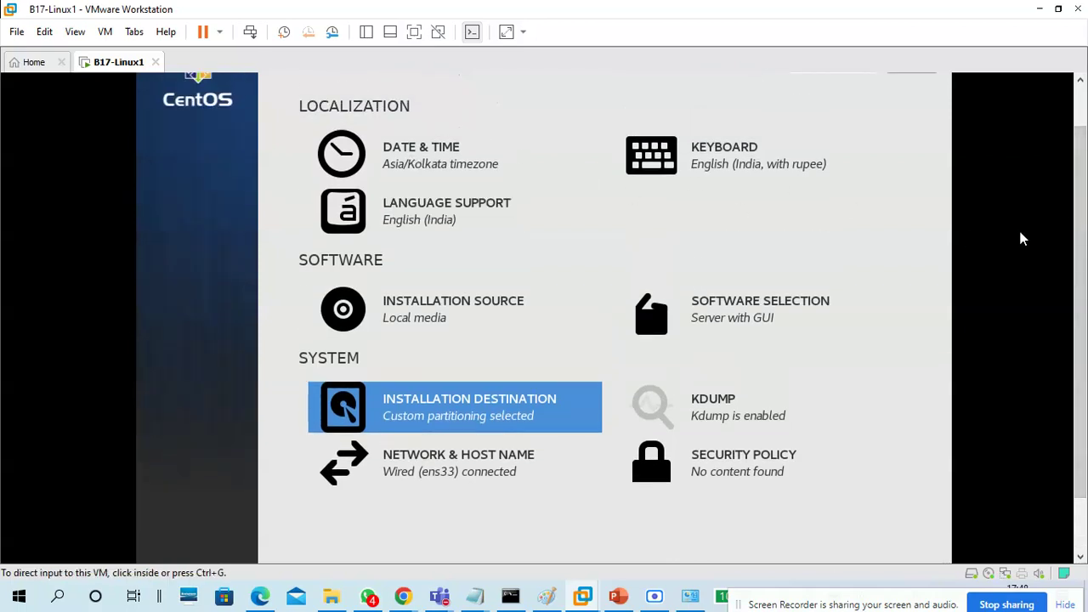
{"action": "scroll", "coordinate": [1081, 208], "scroll_direction": "down", "scroll_amount": 2}
{"action": "left_click", "coordinate": [899, 533]}
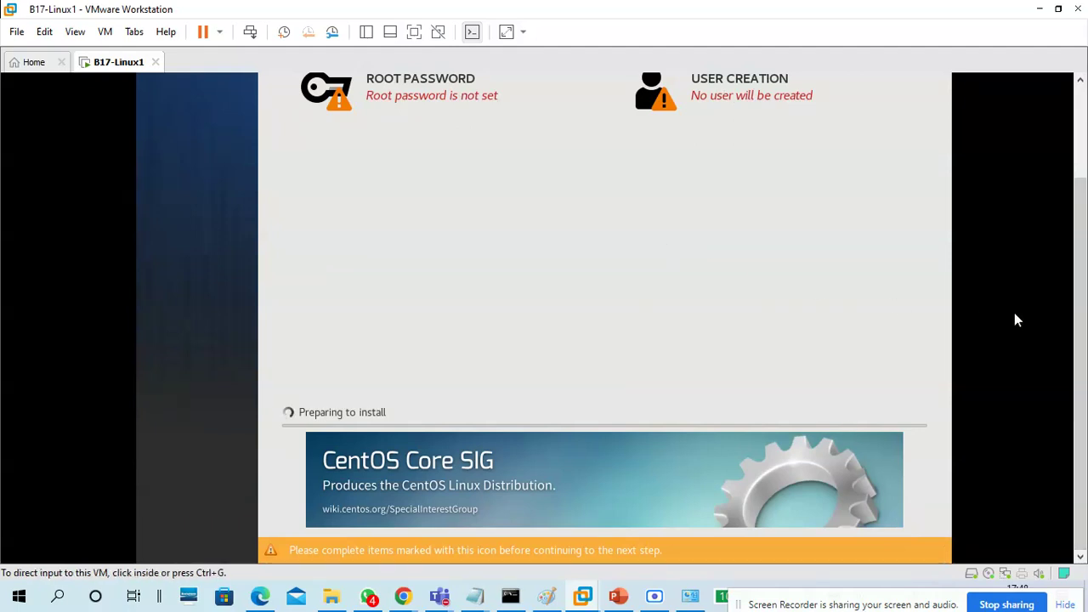
{"action": "scroll", "coordinate": [1073, 247], "scroll_direction": "up", "scroll_amount": 2}
{"action": "left_click", "coordinate": [994, 212]}
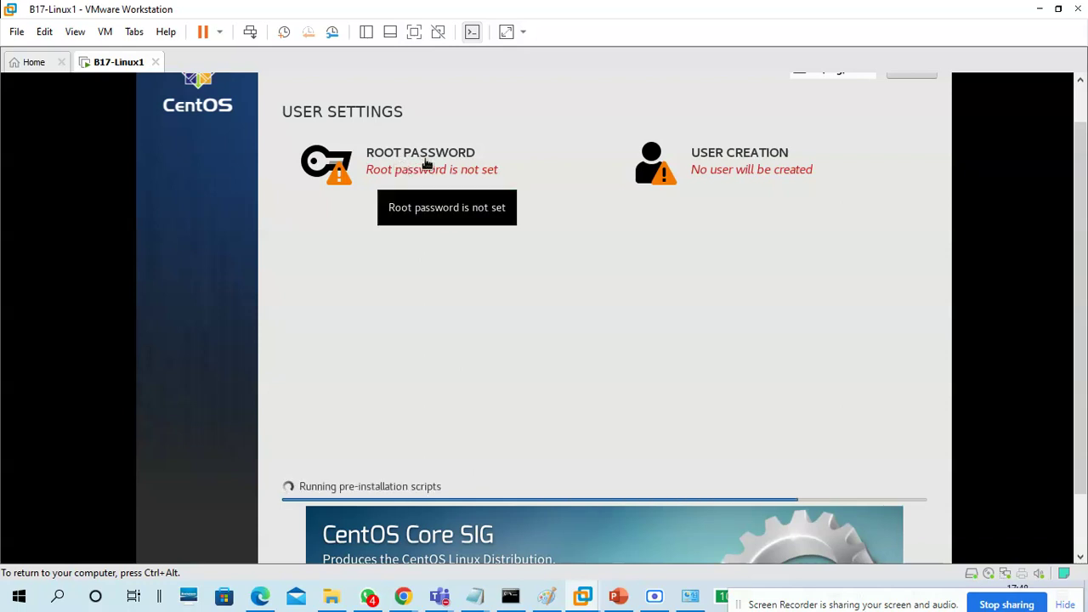
Enter and confirm the root password, accepting the weak-password warning
{"action": "left_click", "coordinate": [426, 160]}
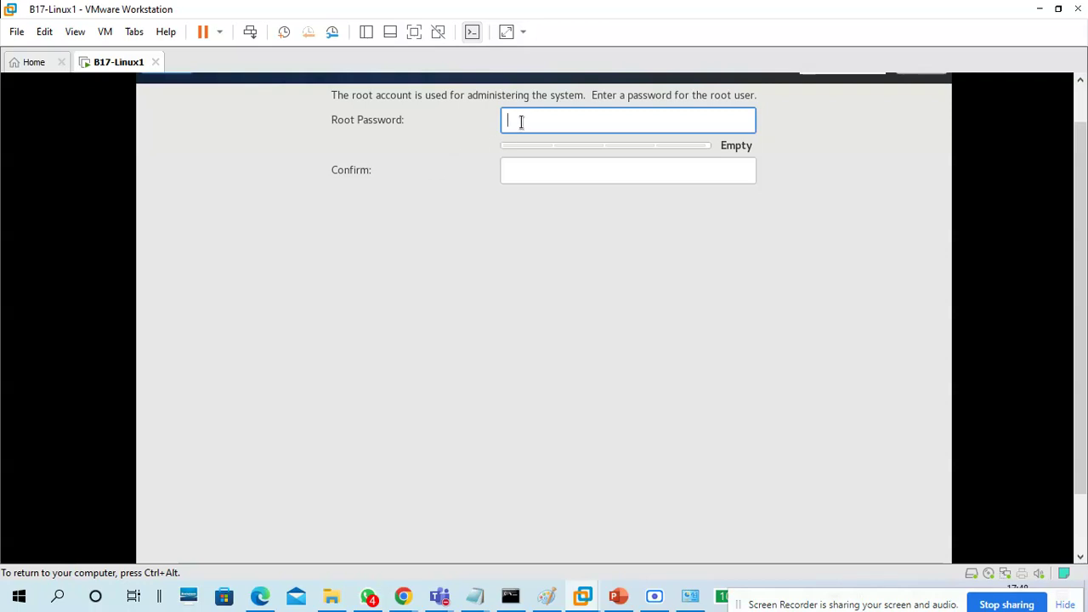
{"action": "type", "text": "redhat1"}
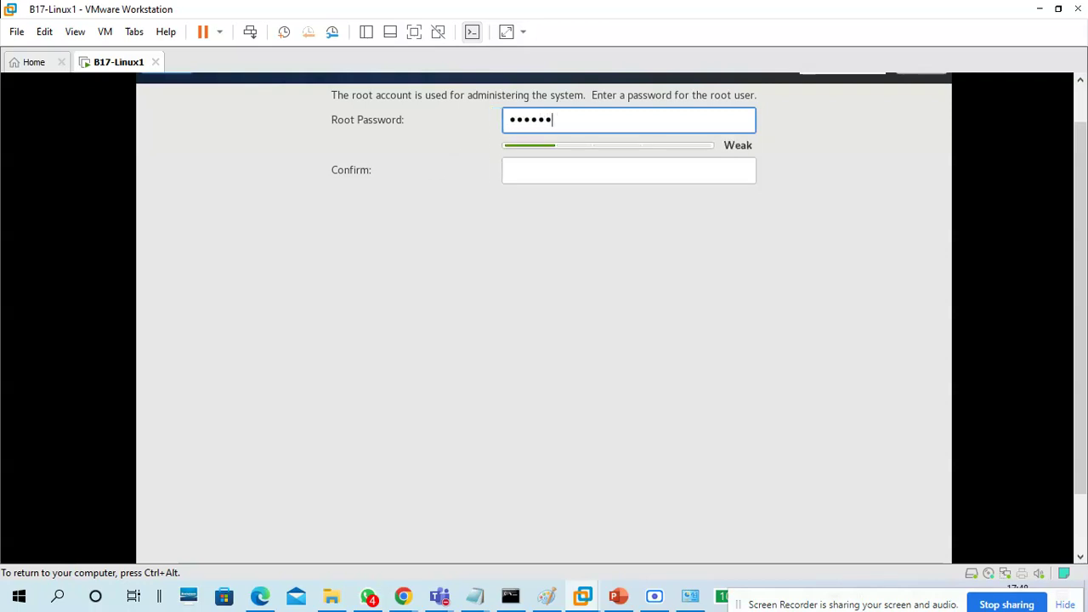
{"action": "key", "text": "Tab"}
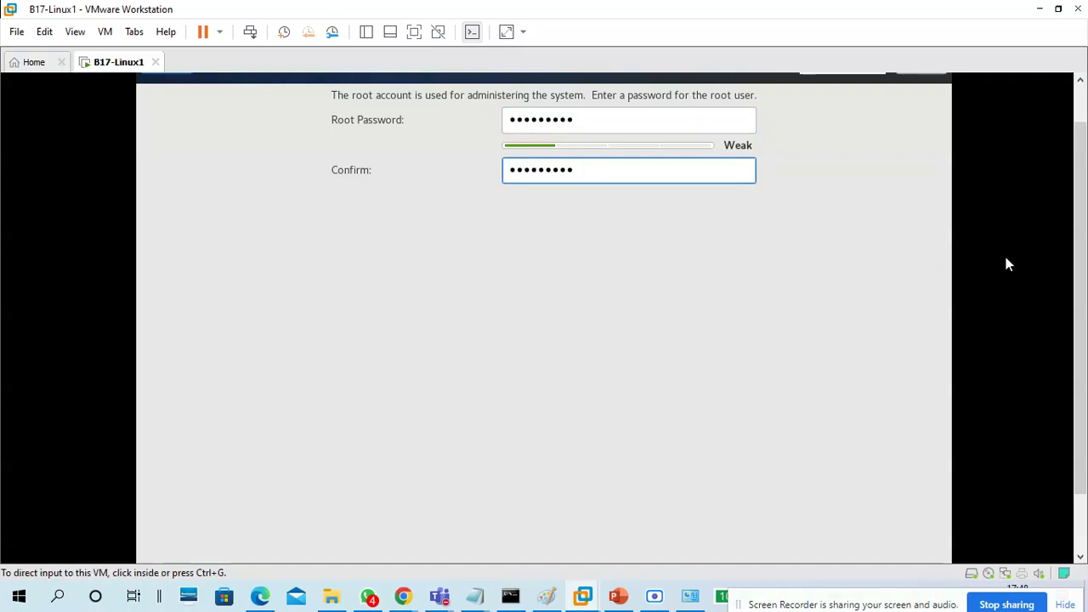
{"action": "left_click_drag", "start_coordinate": [1082, 248], "coordinate": [1075, 192]}
{"action": "left_click", "coordinate": [266, 229]}
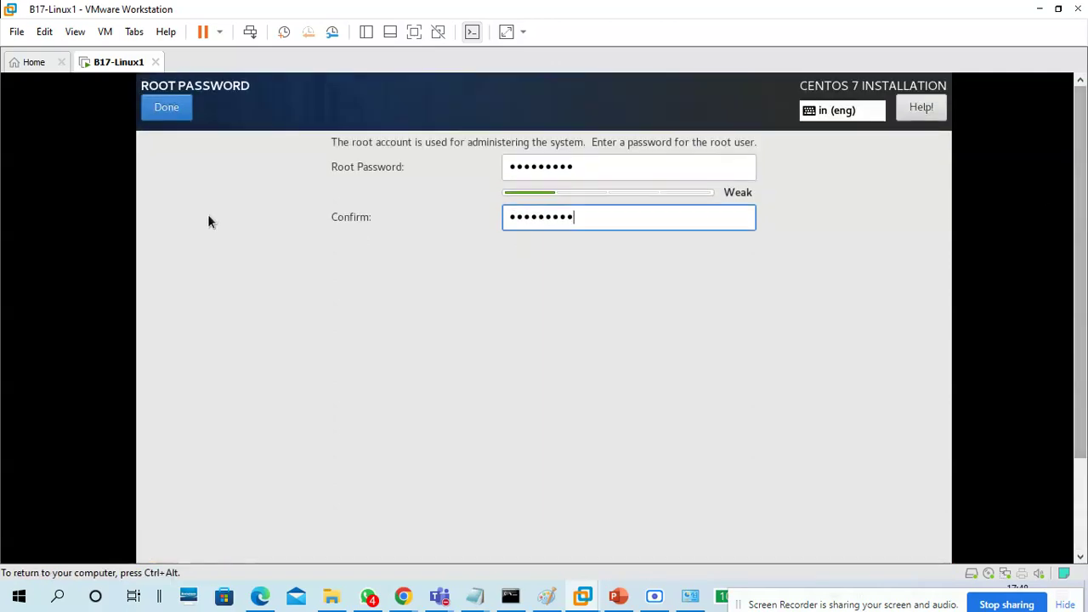
{"action": "left_click", "coordinate": [167, 112]}
{"action": "left_click", "coordinate": [168, 112]}
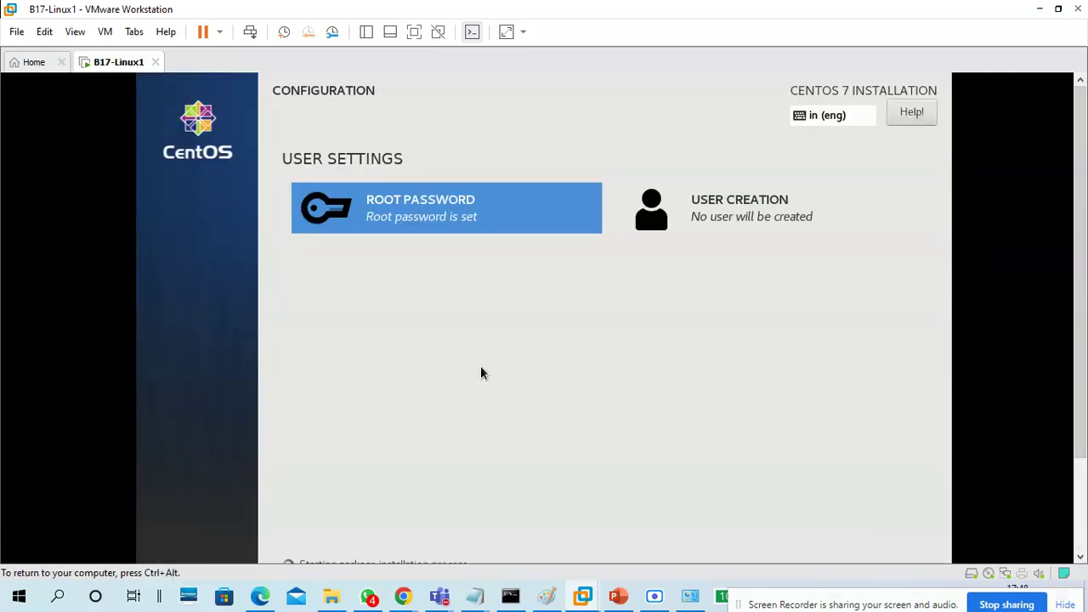
Bring the Notepad installation notes back to the front
{"action": "left_click_drag", "start_coordinate": [1084, 228], "coordinate": [1085, 260]}
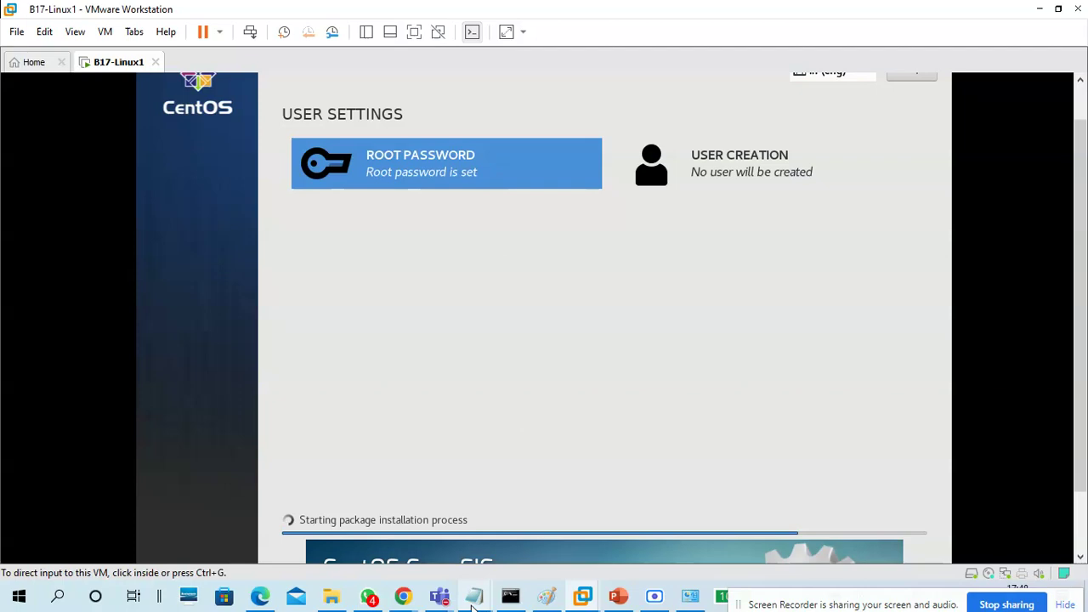
{"action": "mouse_move", "coordinate": [473, 599]}
{"action": "left_click", "coordinate": [649, 522]}
Add a '--' separator, a root password line and a user creation line with login name and password
{"action": "scroll", "coordinate": [553, 467], "scroll_direction": "down", "scroll_amount": 5}
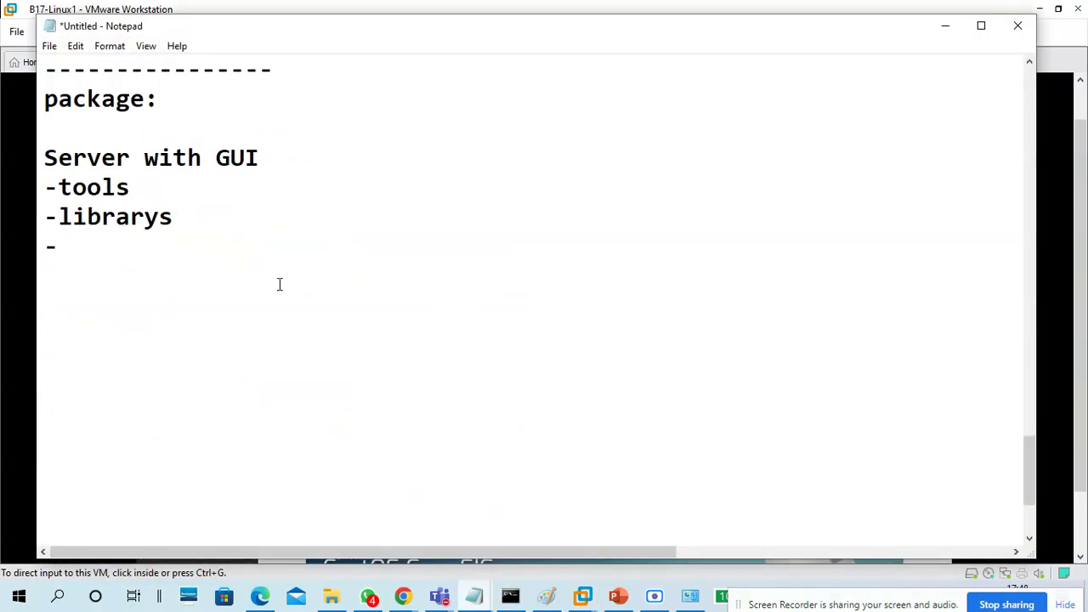
{"action": "key", "text": "Return"}
{"action": "type", "text": "--"}
{"action": "key", "text": "Return"}
{"action": "type", "text": "root "}
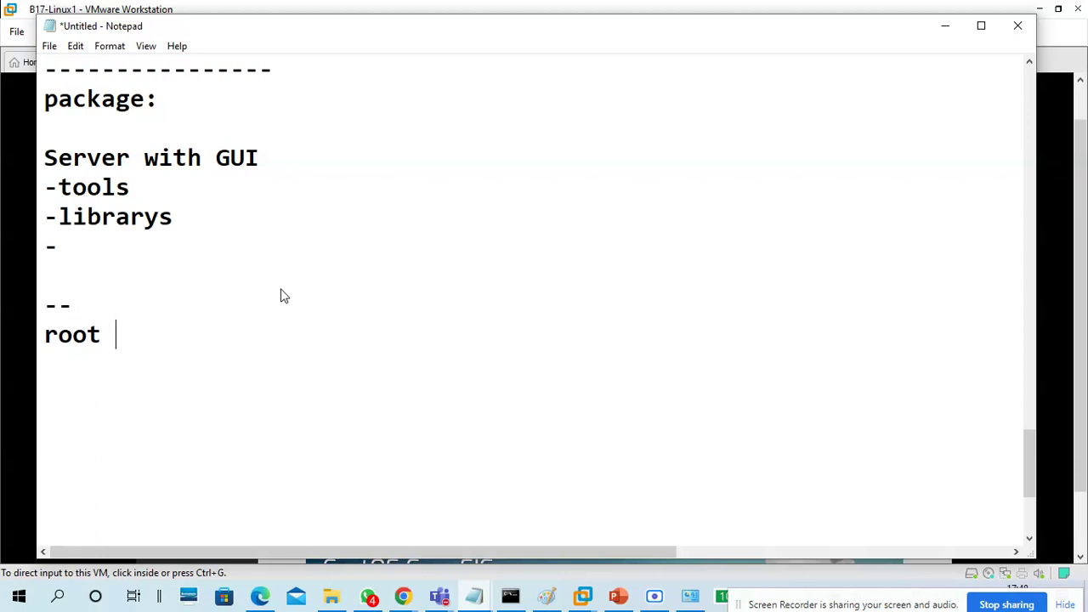
{"action": "type", "text": "password - "}
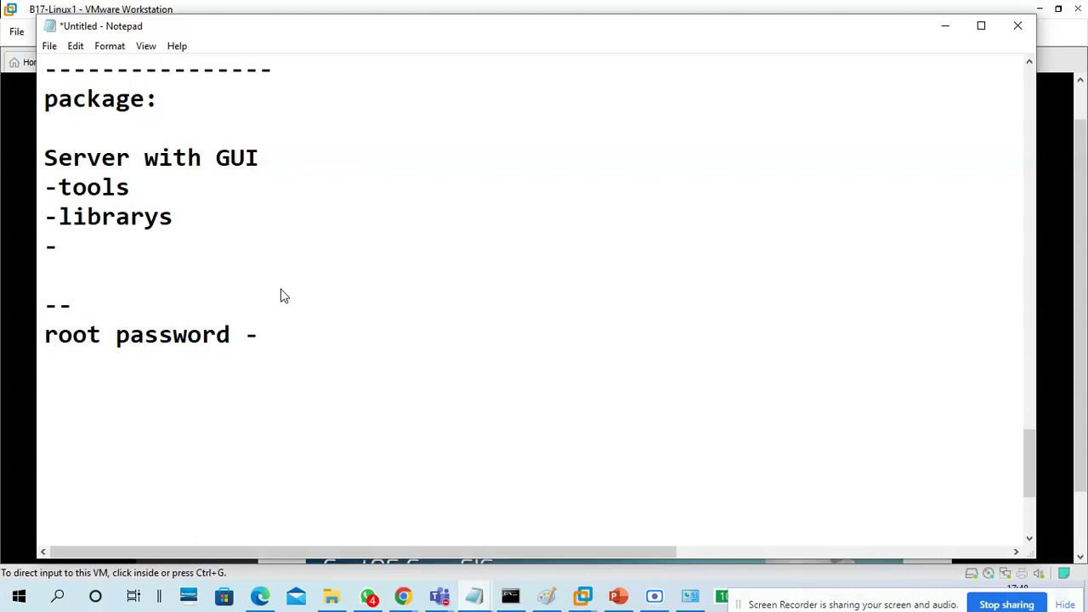
{"action": "type", "text": "admin@123"}
{"action": "key", "text": "Return"}
{"action": "key", "text": "Return"}
{"action": "type", "text": "user create"}
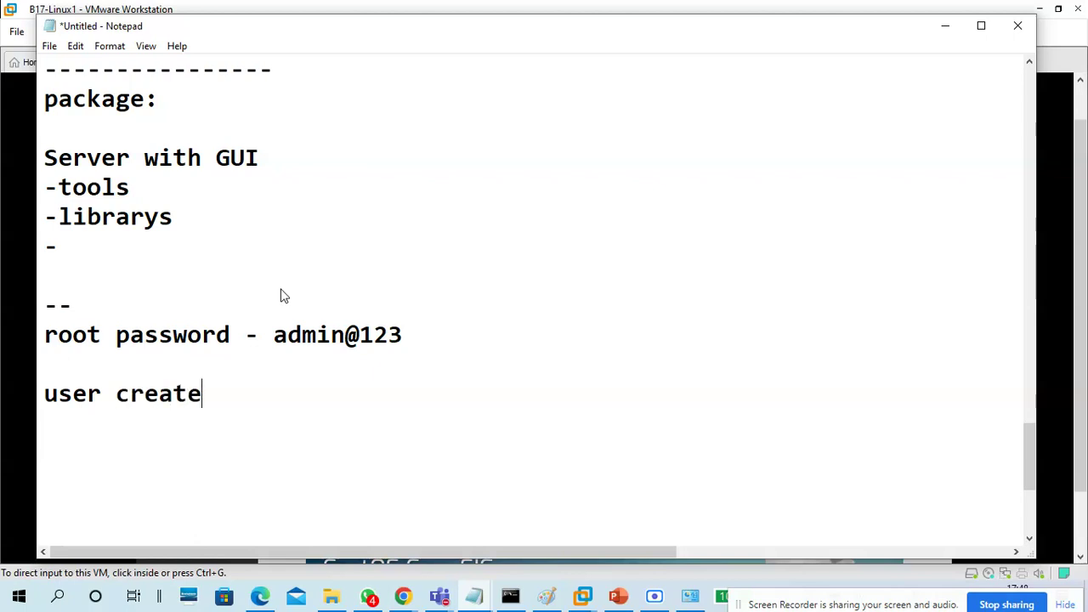
{"action": "key", "text": "BackSpace"}
{"action": "type", "text": "ion - Student"}
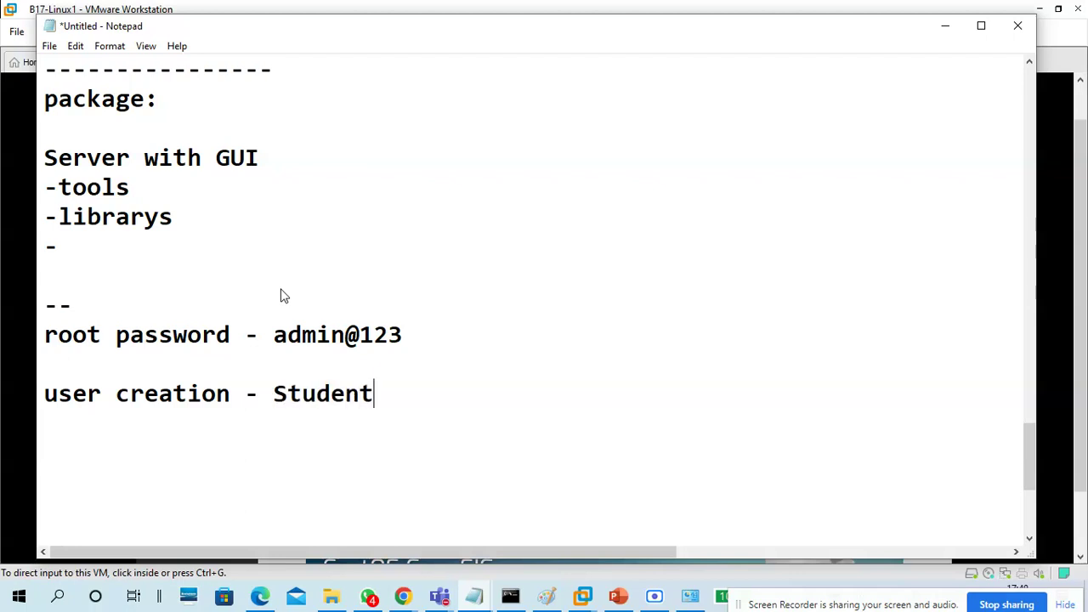
{"action": "type", "text": "17"}
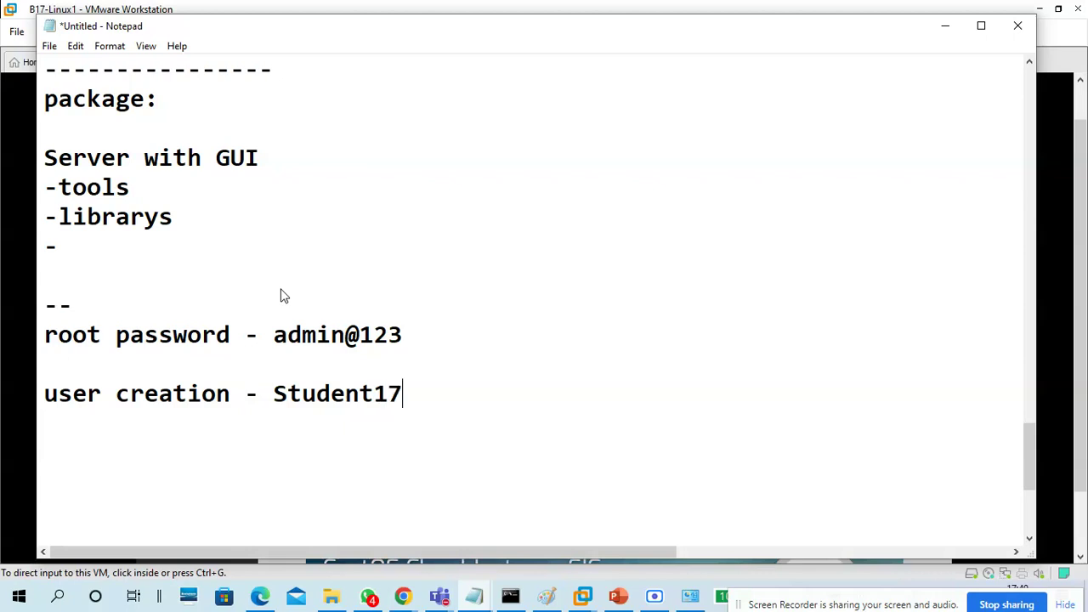
{"action": "type", "text": "a"}
{"action": "type", "text": " - student"}
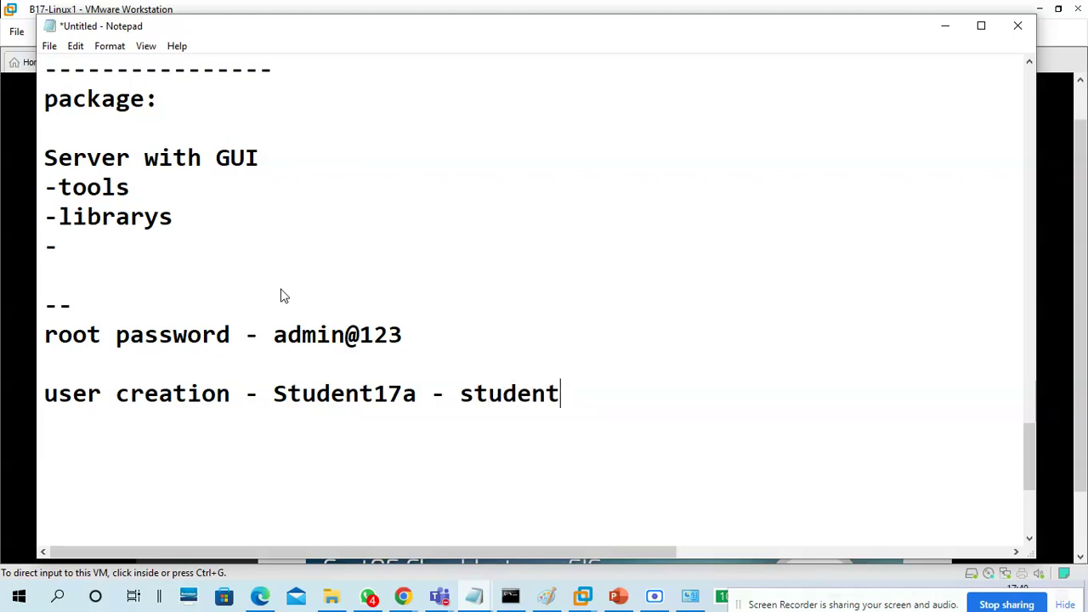
{"action": "type", "text": "17a"}
Lowercase the first letter of the user name, then minimize Notepad
{"action": "left_click_drag", "start_coordinate": [663, 388], "coordinate": [261, 398]}
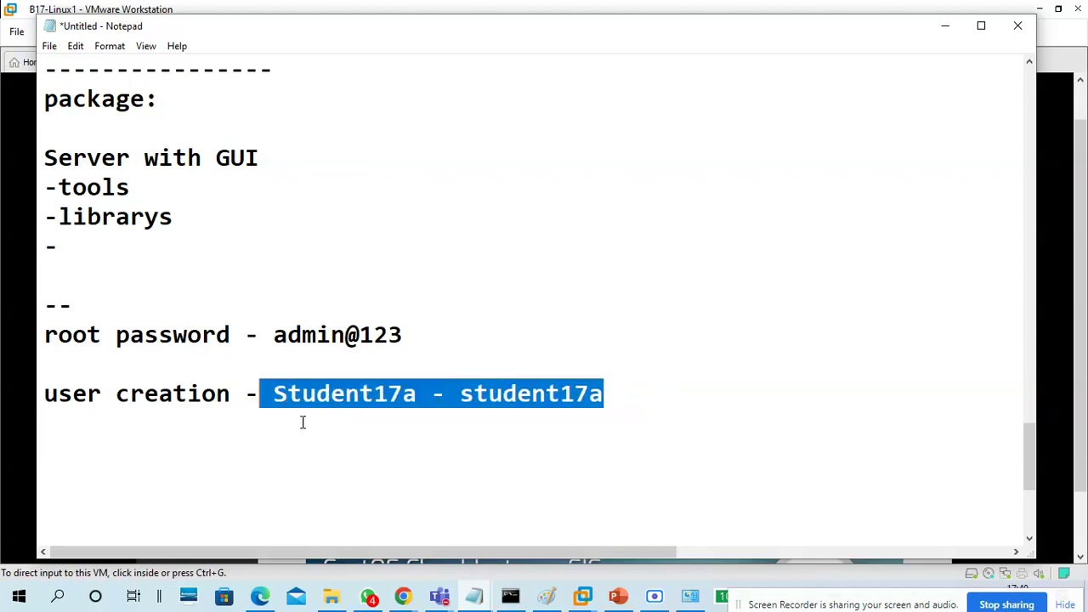
{"action": "left_click", "coordinate": [296, 420]}
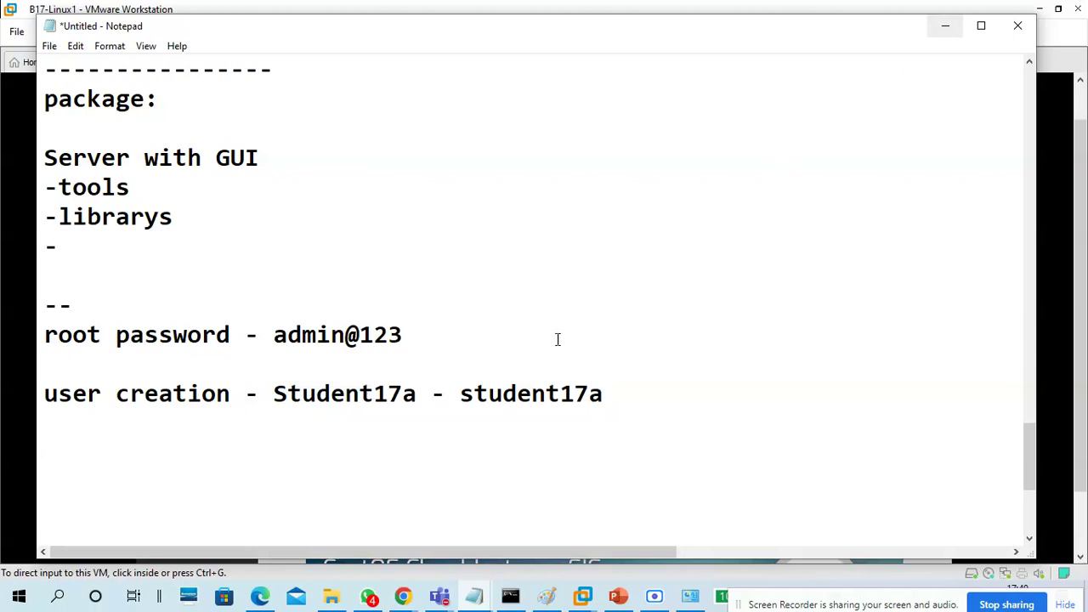
{"action": "left_click", "coordinate": [289, 395]}
{"action": "key", "text": "BackSpace"}
{"action": "type", "text": "s"}
{"action": "left_click_drag", "start_coordinate": [605, 394], "coordinate": [274, 394]}
{"action": "left_click", "coordinate": [311, 454]}
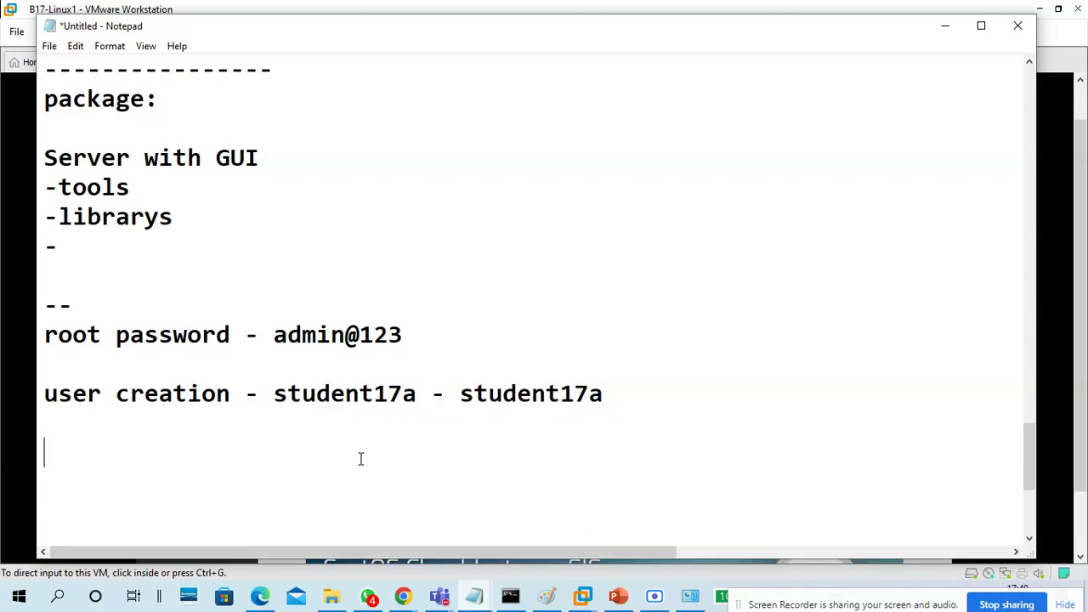
{"action": "left_click", "coordinate": [934, 36]}
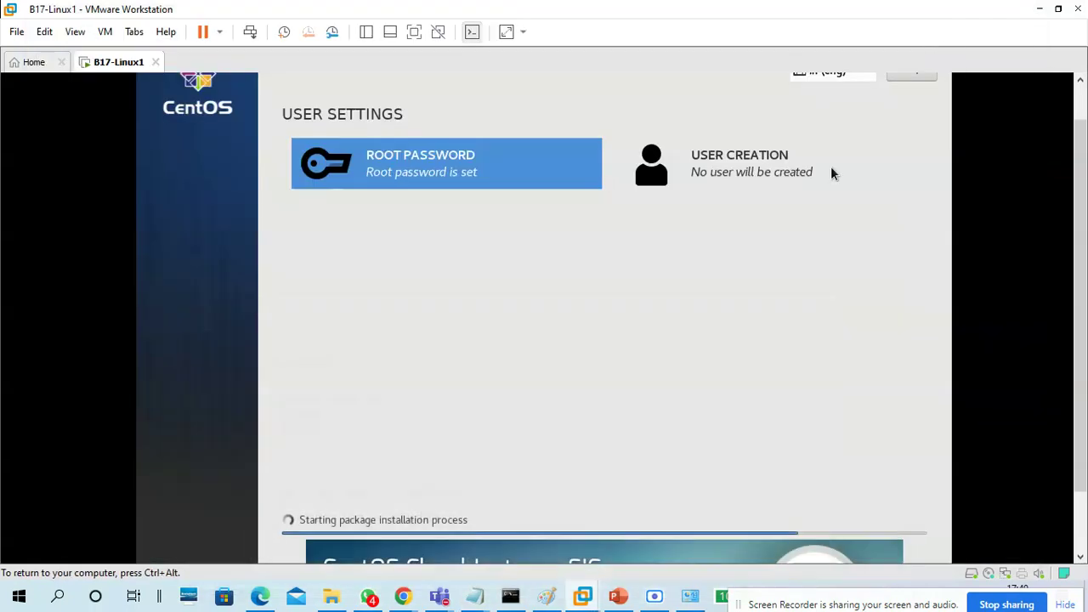
Fill in the new user's full name and user name in User Creation
{"action": "left_click", "coordinate": [744, 181]}
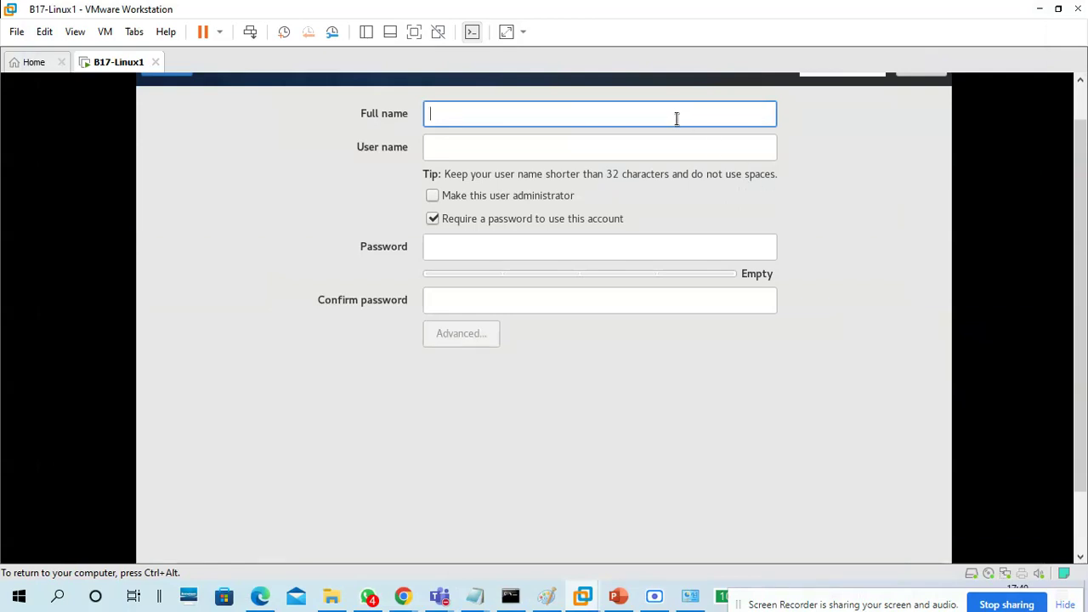
{"action": "type", "text": "studetn"}
{"action": "key", "text": "BackSpace"}
{"action": "key", "text": "BackSpace"}
{"action": "key", "text": "BackSpace"}
{"action": "key", "text": "BackSpace"}
{"action": "key", "text": "BackSpace"}
{"action": "key", "text": "BackSpace"}
{"action": "key", "text": "BackSpace"}
{"action": "type", "text": "student"}
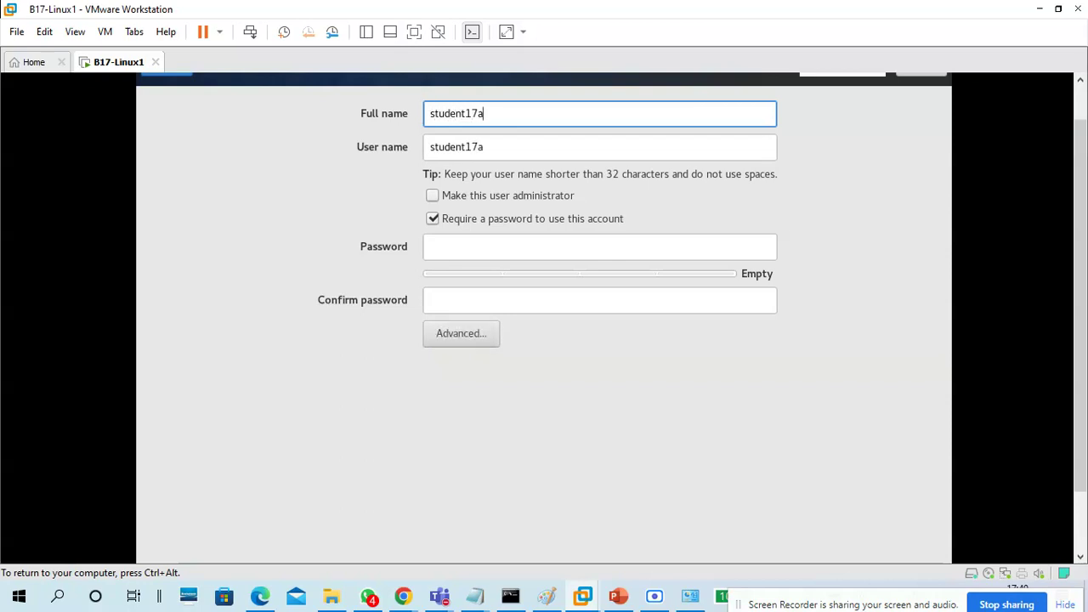
{"action": "left_click_drag", "start_coordinate": [484, 114], "coordinate": [390, 114]}
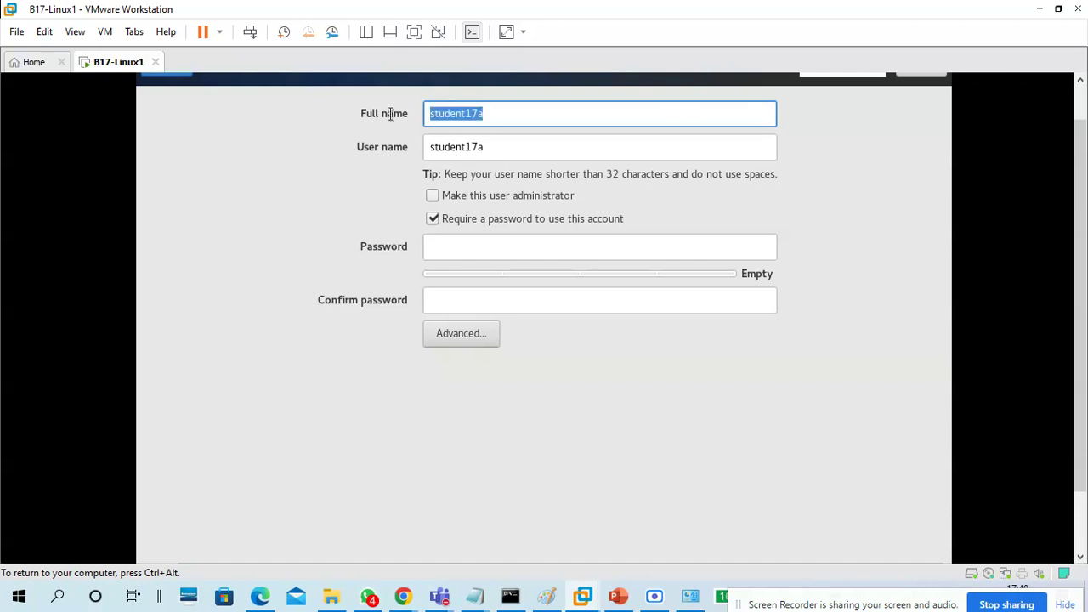
{"action": "left_click", "coordinate": [523, 149]}
{"action": "left_click", "coordinate": [512, 114]}
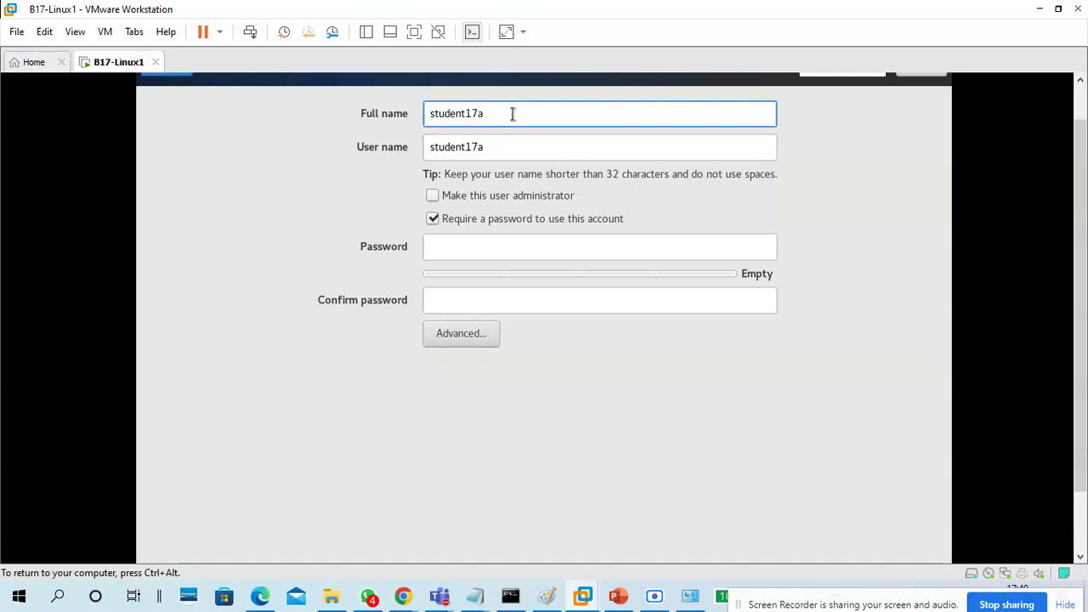
{"action": "left_click_drag", "start_coordinate": [509, 113], "coordinate": [405, 115]}
{"action": "left_click", "coordinate": [520, 144]}
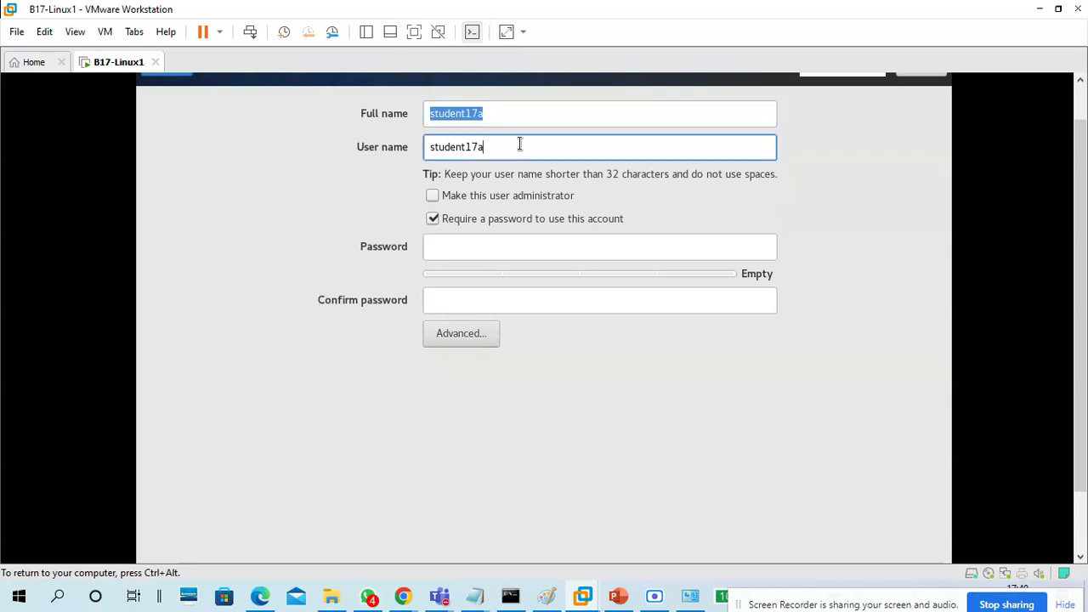
Enter and confirm the user's password, then accept it despite the weak-password warning
{"action": "left_click", "coordinate": [499, 247]}
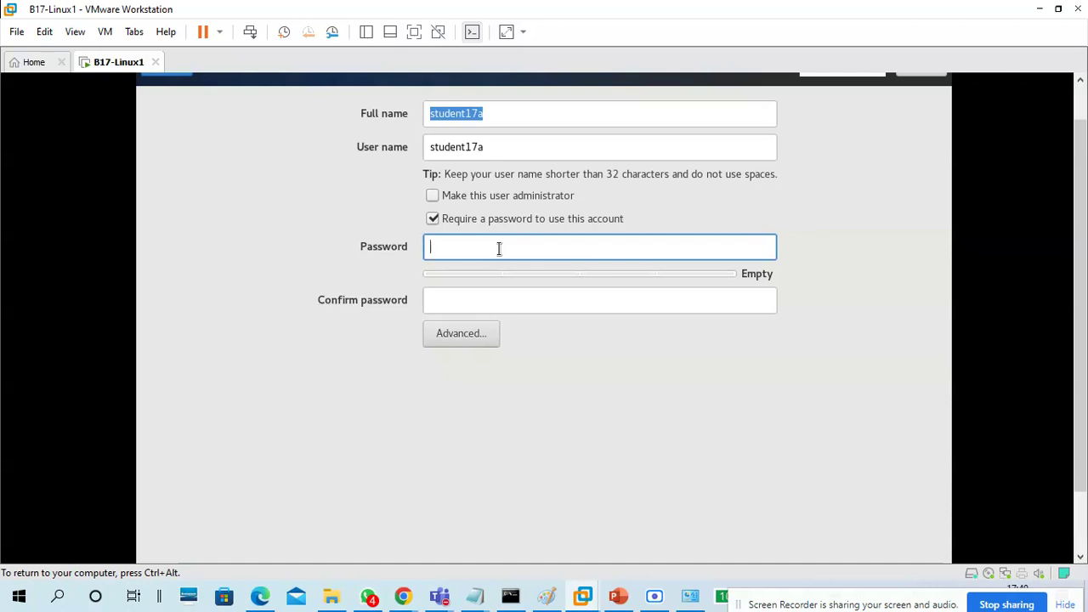
{"action": "type", "text": "•"}
{"action": "key", "text": "BackSpace"}
{"action": "type", "text": "••••••••"}
{"action": "key", "text": "Tab"}
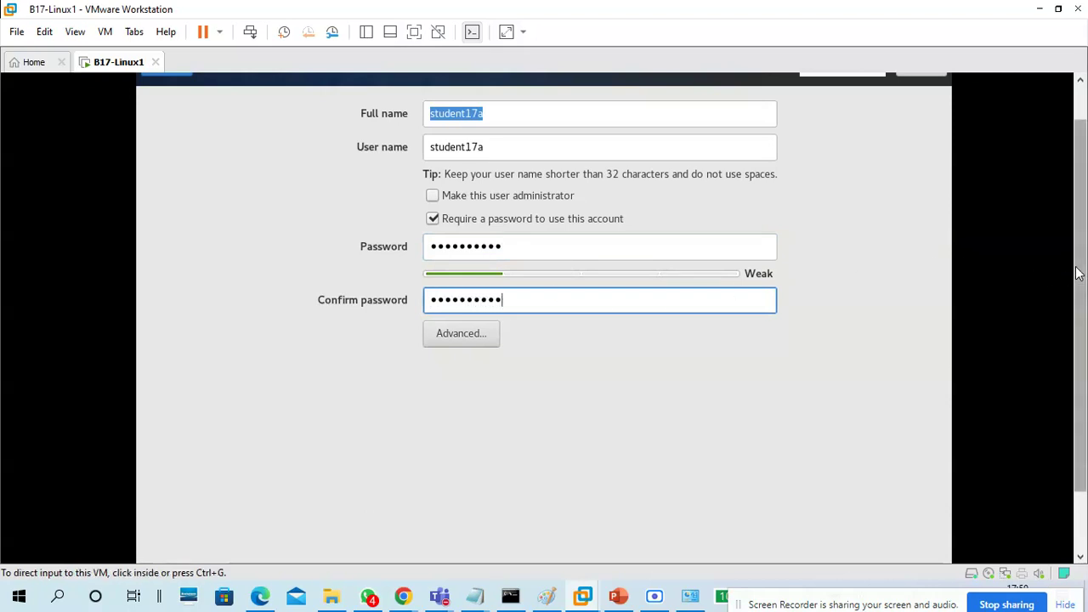
{"action": "scroll", "coordinate": [1081, 194], "scroll_direction": "up", "scroll_amount": 2}
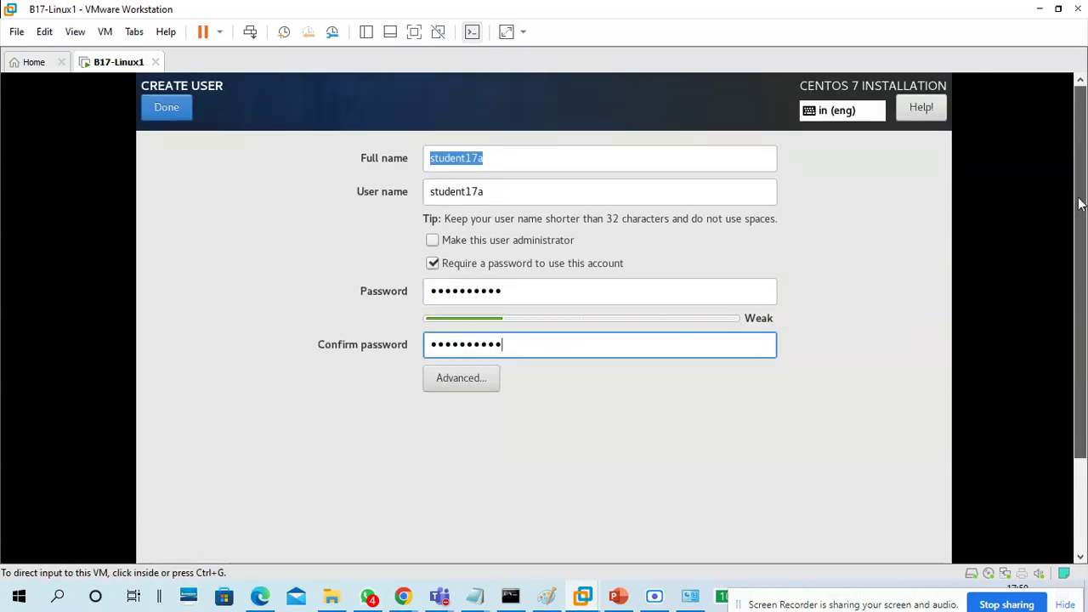
{"action": "left_click", "coordinate": [511, 157]}
{"action": "left_click", "coordinate": [164, 120]}
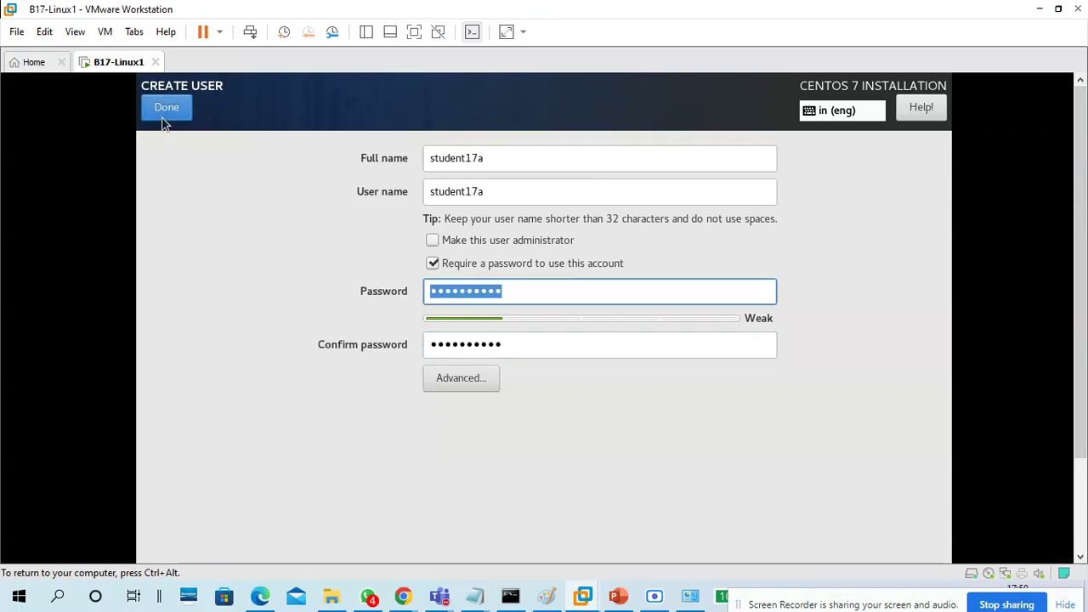
{"action": "left_click", "coordinate": [165, 119]}
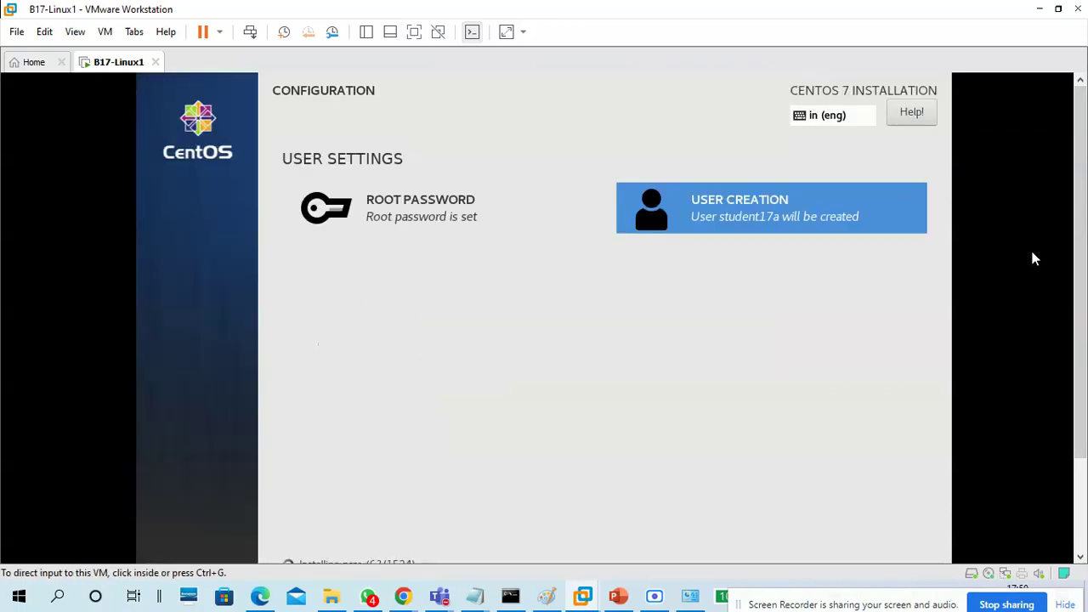
Review the virtual machine's memory in VM Settings and close it with OK
{"action": "left_click_drag", "start_coordinate": [1077, 232], "coordinate": [1077, 302]}
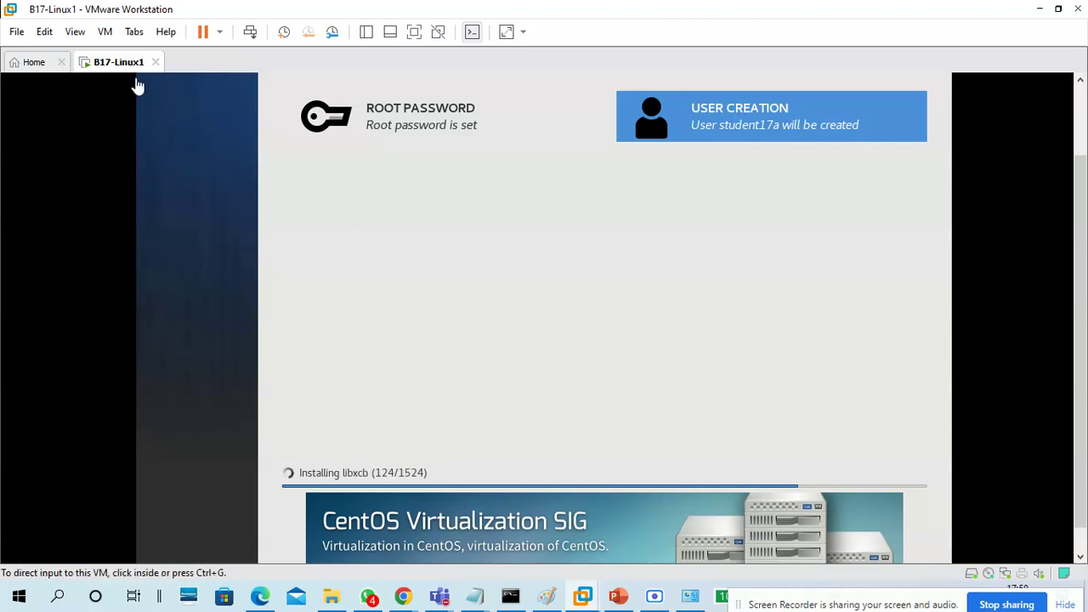
{"action": "left_click", "coordinate": [104, 31]}
{"action": "left_click", "coordinate": [139, 253]}
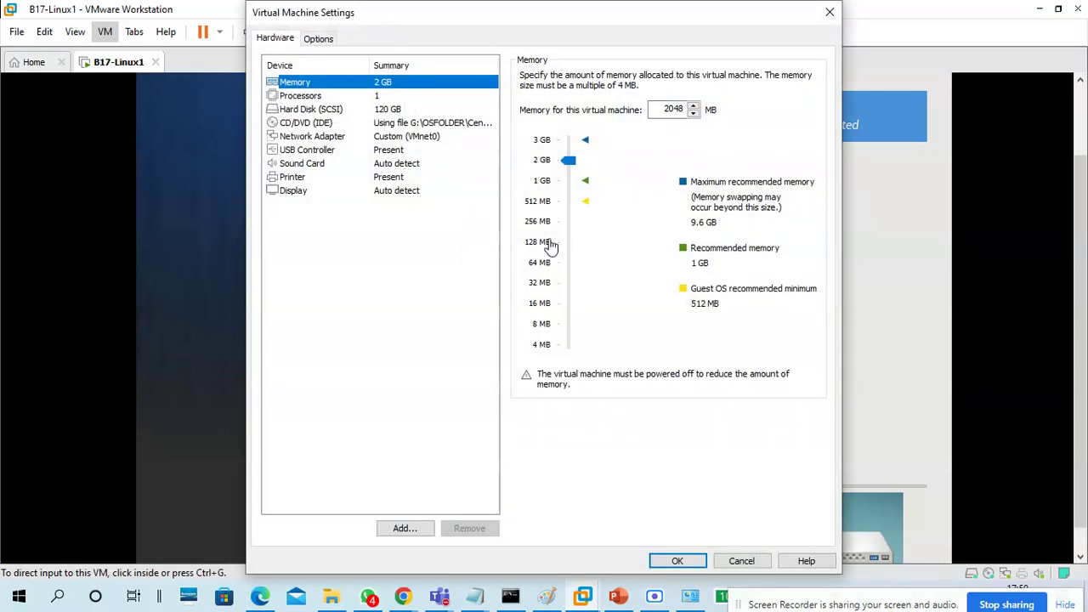
{"action": "left_click", "coordinate": [675, 561]}
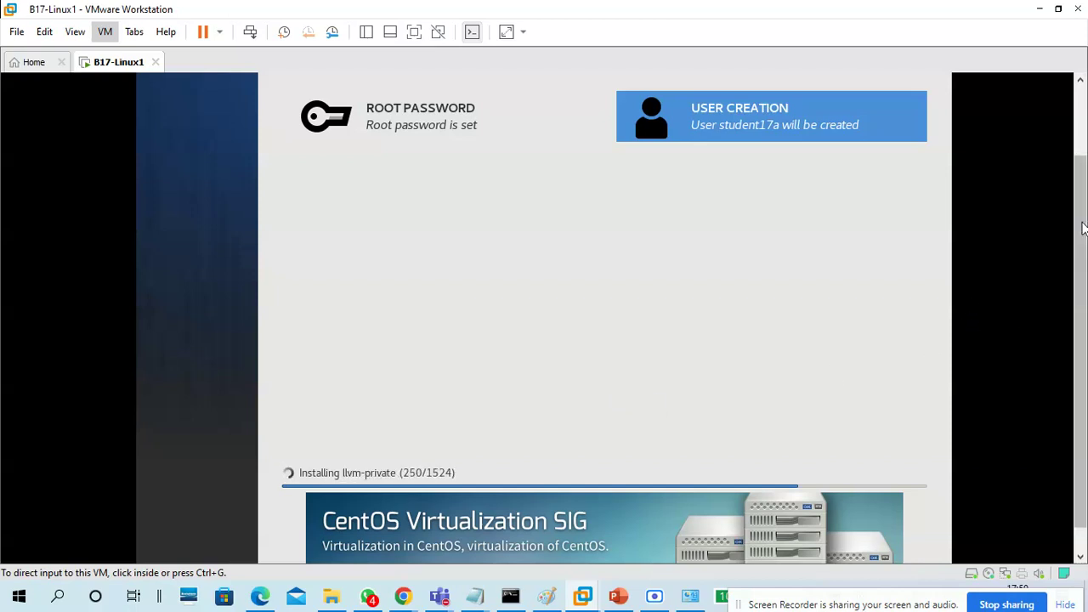
Bring the Notepad installation notes to the front
{"action": "left_click_drag", "start_coordinate": [1080, 225], "coordinate": [1085, 300]}
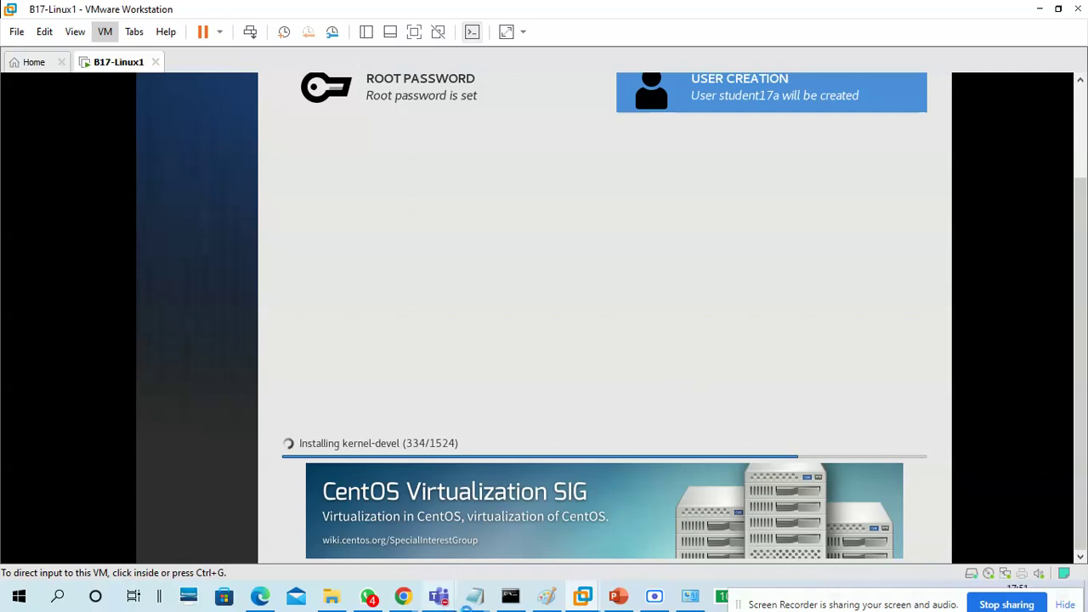
{"action": "mouse_move", "coordinate": [487, 595]}
{"action": "left_click", "coordinate": [619, 534]}
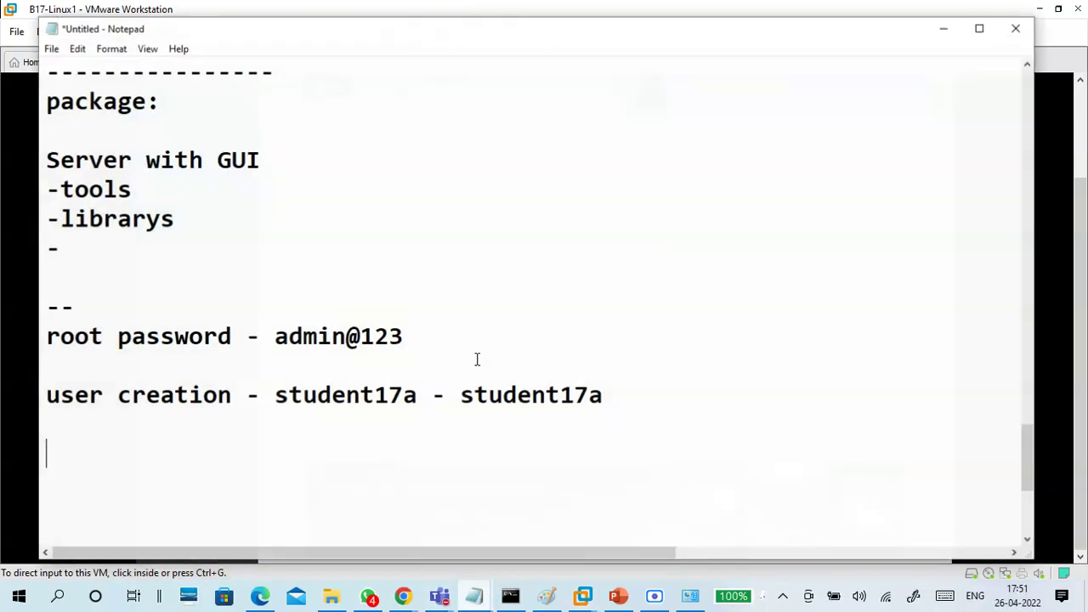
Replace the 512M size on the /boot line with 1G
{"action": "scroll", "coordinate": [443, 357], "scroll_direction": "up", "scroll_amount": 4}
{"action": "scroll", "coordinate": [444, 357], "scroll_direction": "up", "scroll_amount": 3}
{"action": "scroll", "coordinate": [433, 348], "scroll_direction": "down", "scroll_amount": 1}
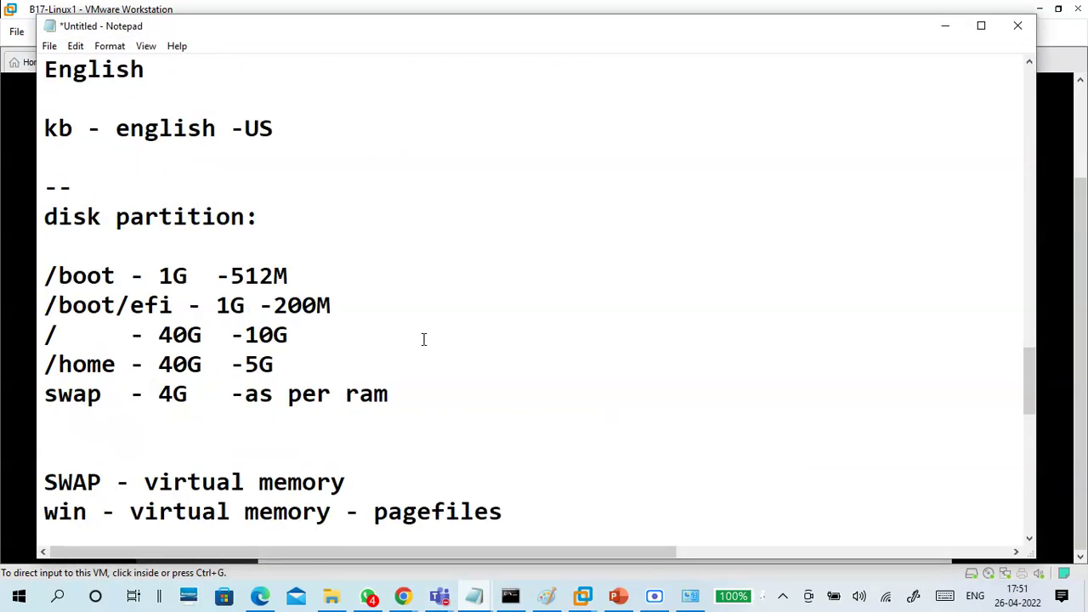
{"action": "left_click_drag", "start_coordinate": [293, 277], "coordinate": [237, 273]}
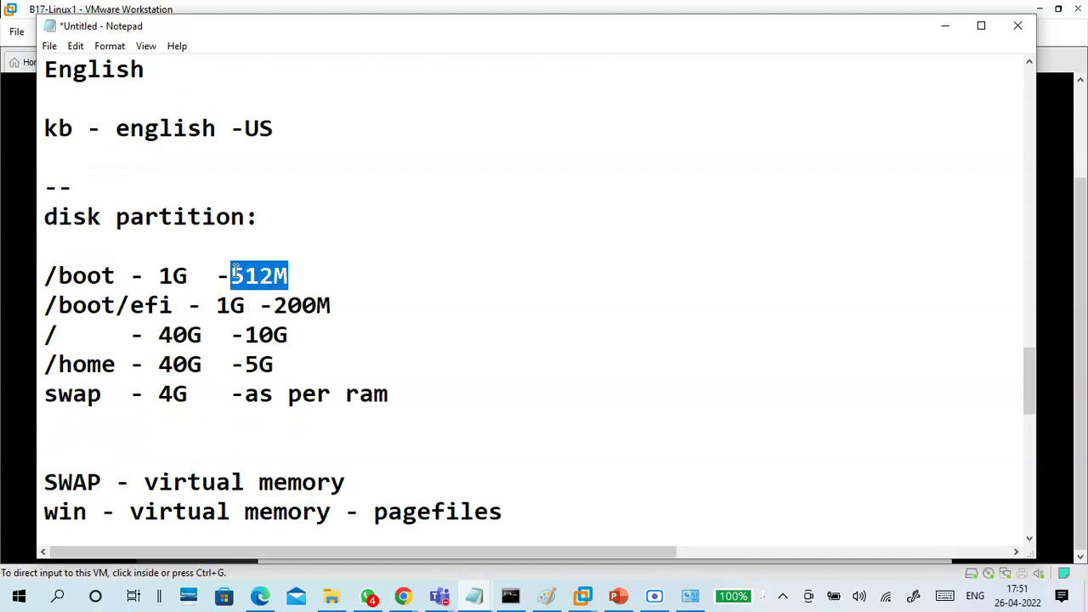
{"action": "type", "text": "10"}
{"action": "type", "text": "G"}
{"action": "left_click_drag", "start_coordinate": [331, 304], "coordinate": [247, 336]}
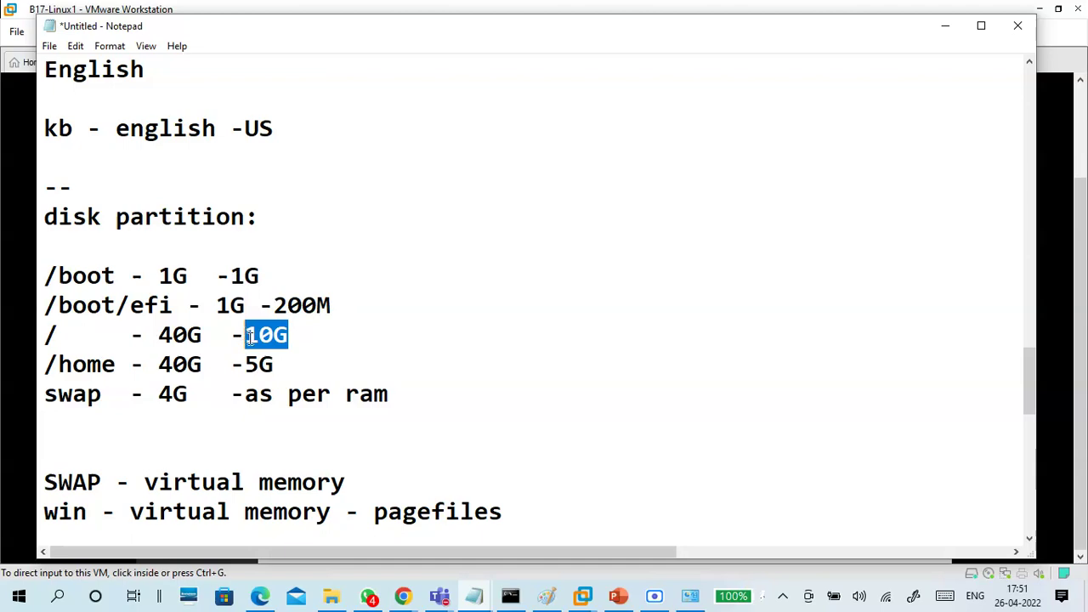
{"action": "left_click", "coordinate": [321, 361]}
Add a dashed divider line under the user creation note
{"action": "scroll", "coordinate": [425, 401], "scroll_direction": "down", "scroll_amount": 6}
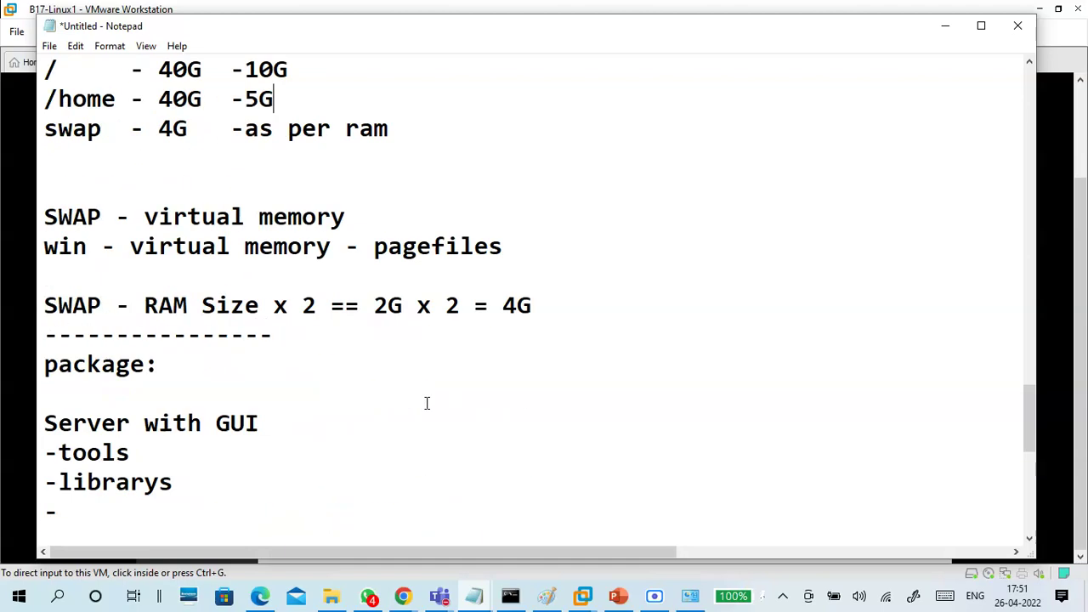
{"action": "scroll", "coordinate": [427, 397], "scroll_direction": "up", "scroll_amount": 2}
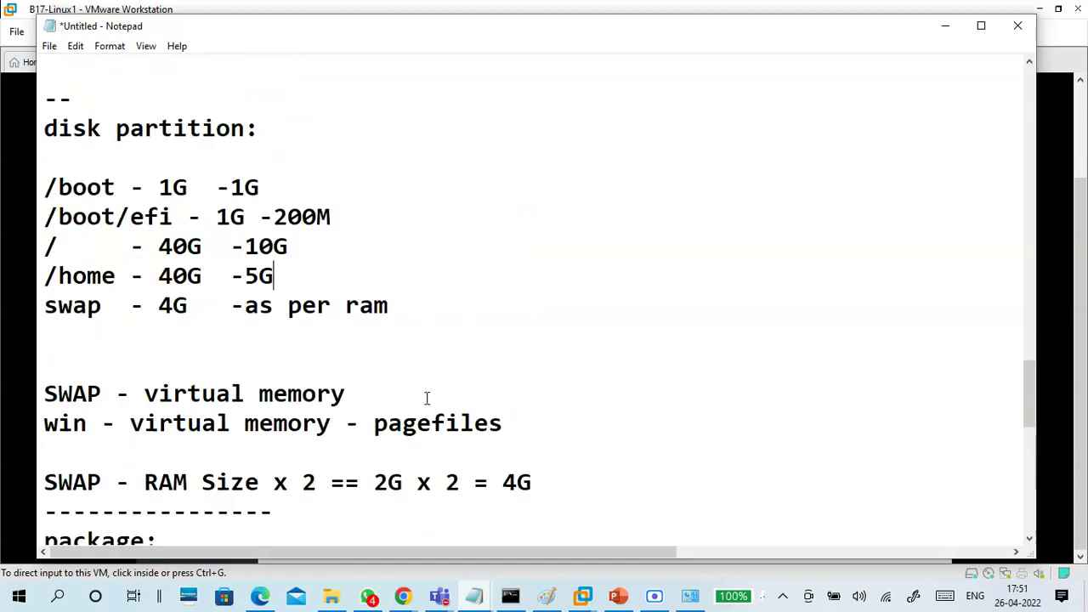
{"action": "left_click_drag", "start_coordinate": [298, 245], "coordinate": [47, 245]}
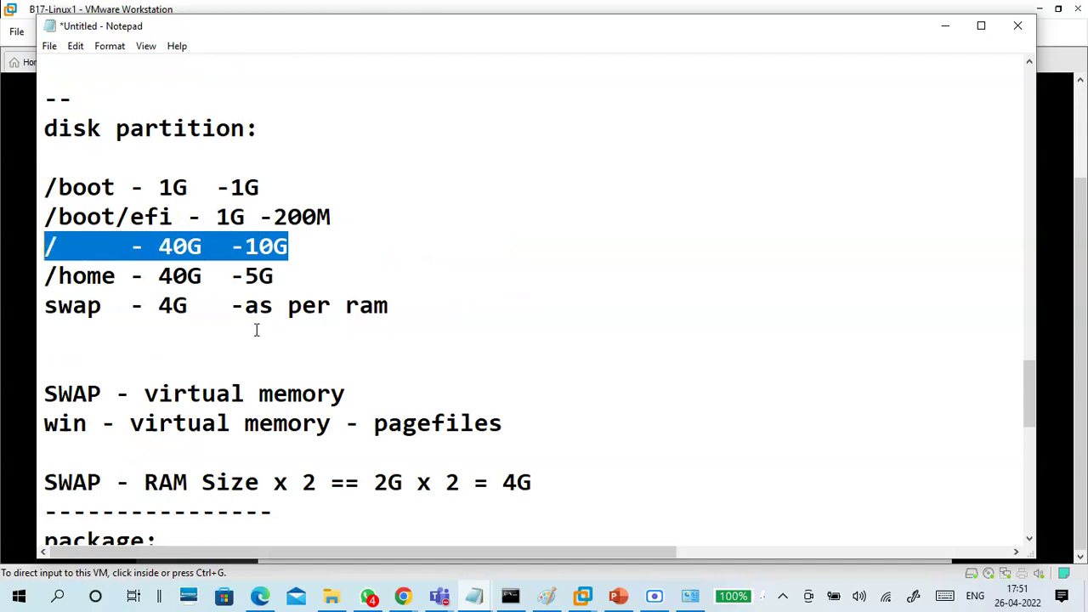
{"action": "scroll", "coordinate": [469, 349], "scroll_direction": "down", "scroll_amount": 4}
{"action": "scroll", "coordinate": [469, 349], "scroll_direction": "down", "scroll_amount": 3}
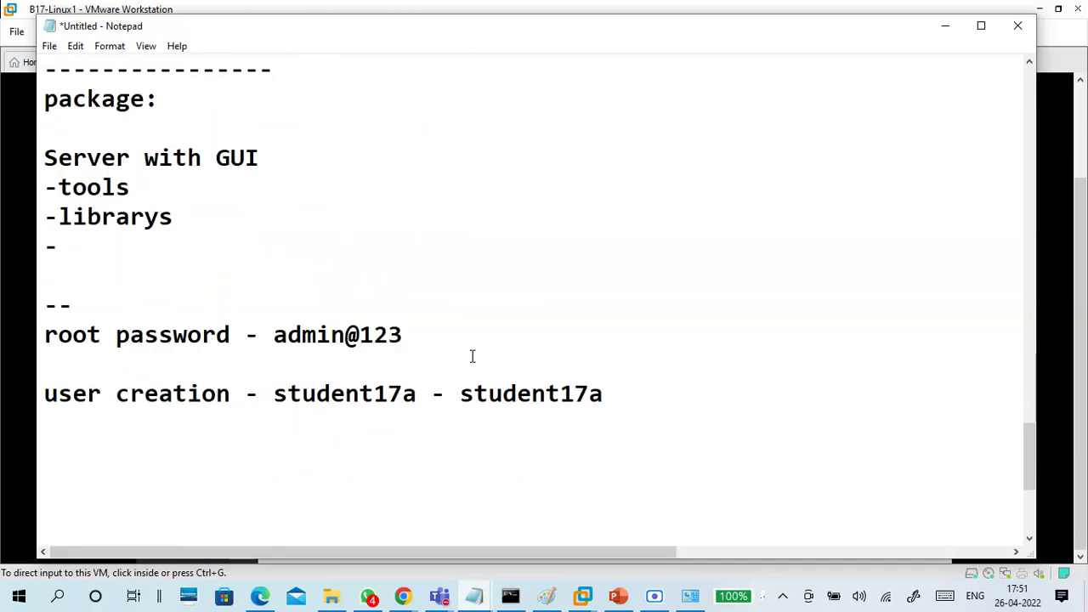
{"action": "left_click", "coordinate": [446, 298]}
{"action": "left_click", "coordinate": [443, 275]}
{"action": "key", "text": "Up"}
{"action": "type", "text": "----------------------"}
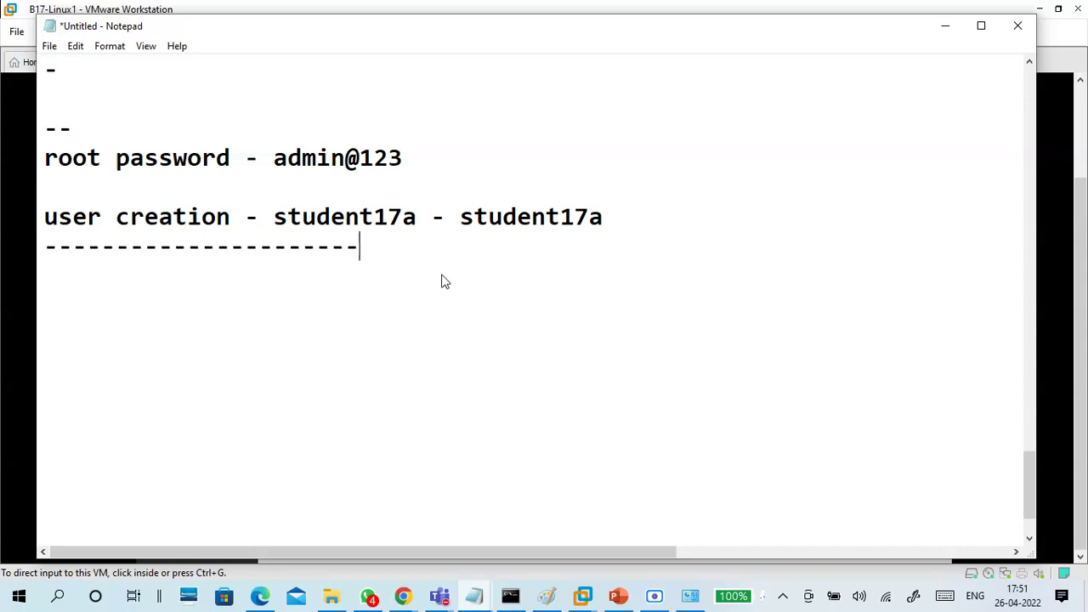
Append -English(India) after English, with a capital I in India
{"action": "scroll", "coordinate": [534, 284], "scroll_direction": "up", "scroll_amount": 8}
{"action": "scroll", "coordinate": [454, 260], "scroll_direction": "up", "scroll_amount": 4}
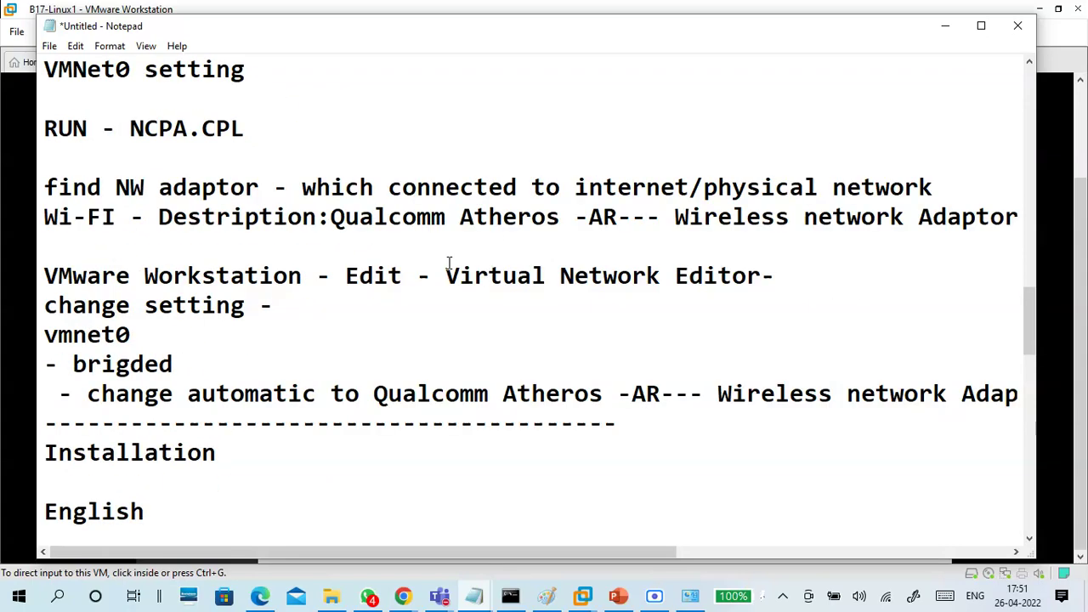
{"action": "scroll", "coordinate": [459, 246], "scroll_direction": "down", "scroll_amount": 3}
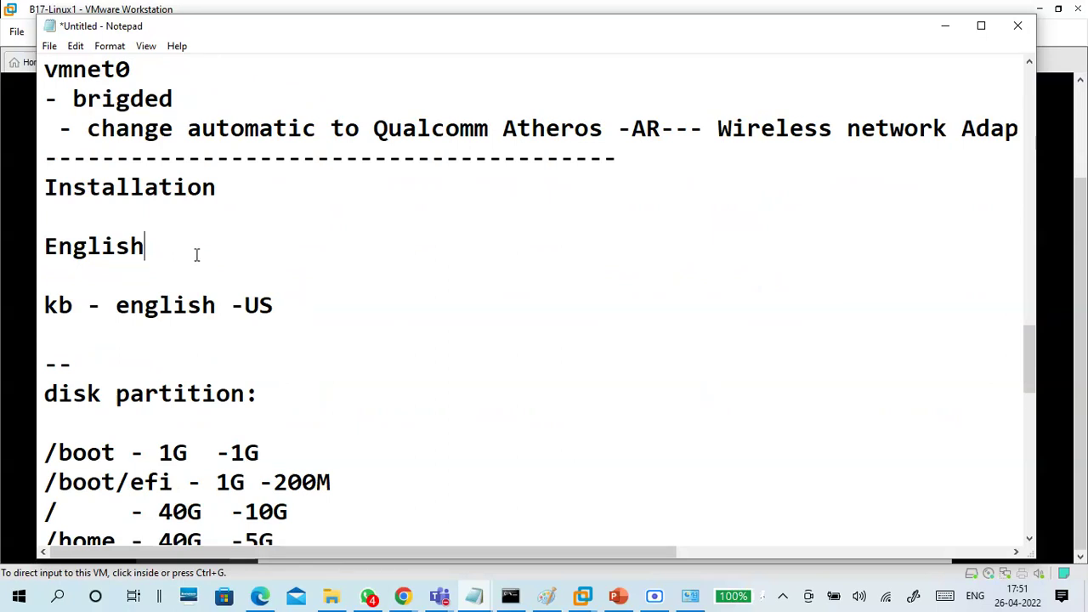
{"action": "type", "text": "-English("}
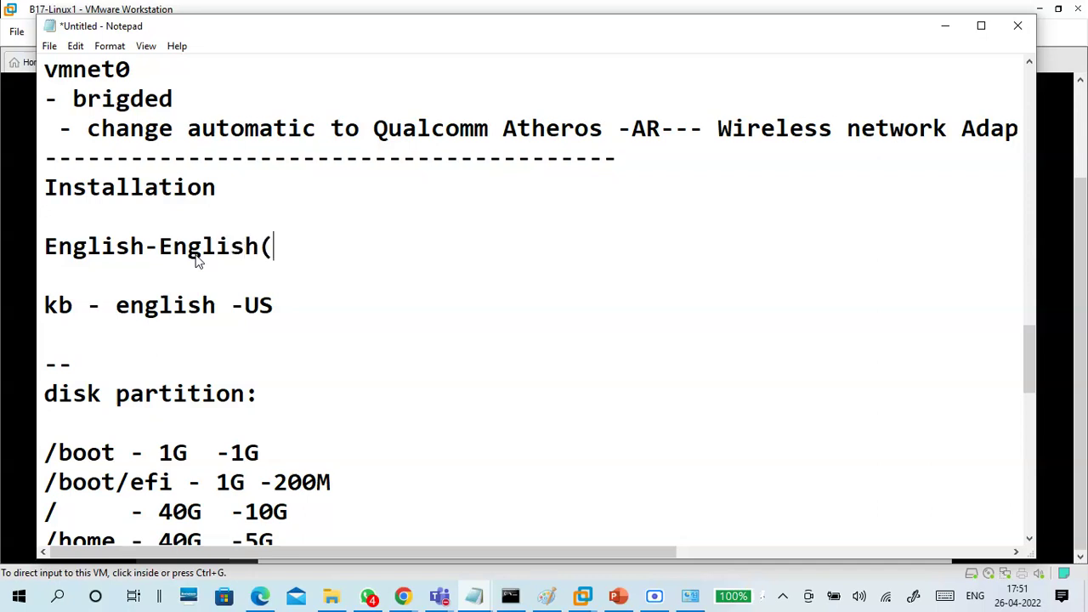
{"action": "type", "text": "india)"}
{"action": "key", "text": "Left"}
{"action": "key", "text": "Left"}
{"action": "key", "text": "Left"}
{"action": "key", "text": "Left"}
{"action": "key", "text": "Left"}
{"action": "key", "text": "Left"}
{"action": "key", "text": "BackSpace"}
{"action": "type", "text": "i"}
{"action": "key", "text": "BackSpace"}
{"action": "type", "text": "I"}
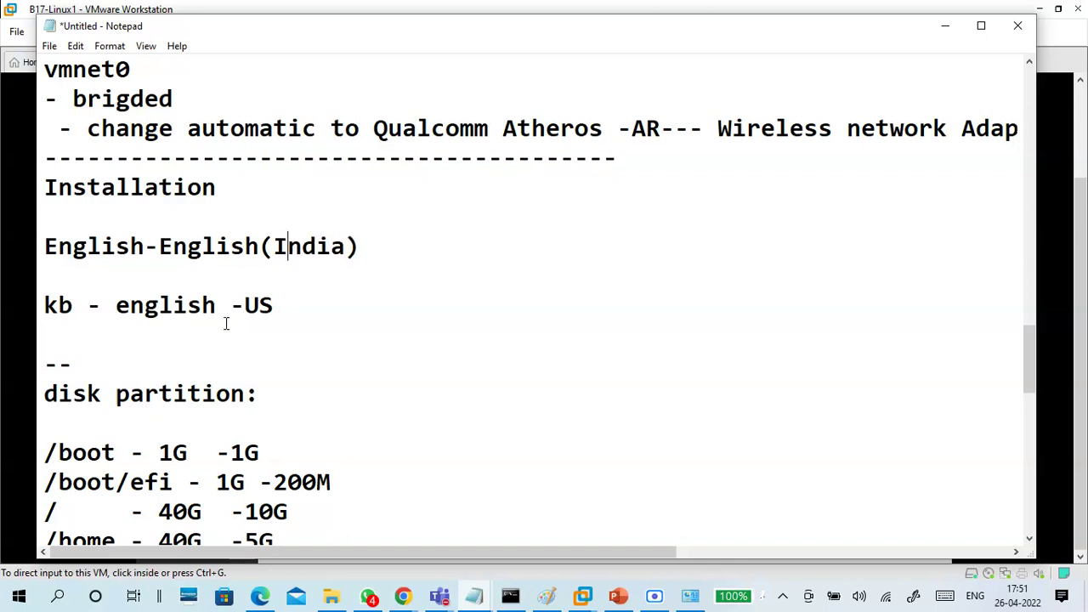
Insert blank lines after the -- line for the next note
{"action": "scroll", "coordinate": [226, 311], "scroll_direction": "down", "scroll_amount": 2}
{"action": "left_click", "coordinate": [182, 175]}
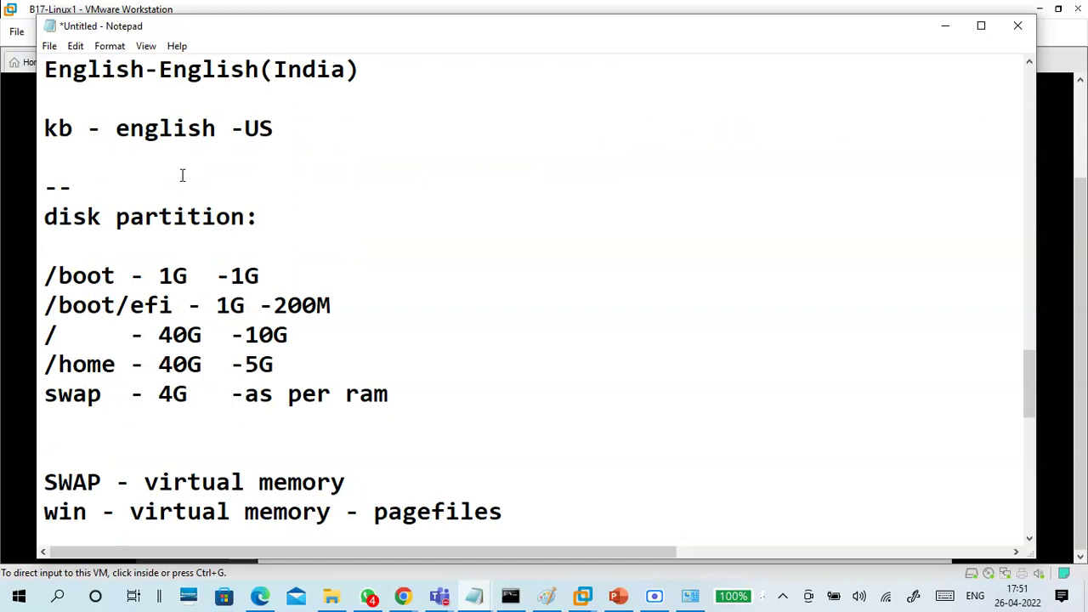
{"action": "key", "text": "Return"}
{"action": "key", "text": "Return"}
{"action": "key", "text": "Return"}
{"action": "key", "text": "Up"}
{"action": "key", "text": "Up"}
Add a 'Network and hostname:' heading with '-turn on' and '-hostname: b17linux1.example.com' lines
{"action": "type", "text": "Neto"}
{"action": "key", "text": "BackSpace"}
{"action": "type", "text": "work an"}
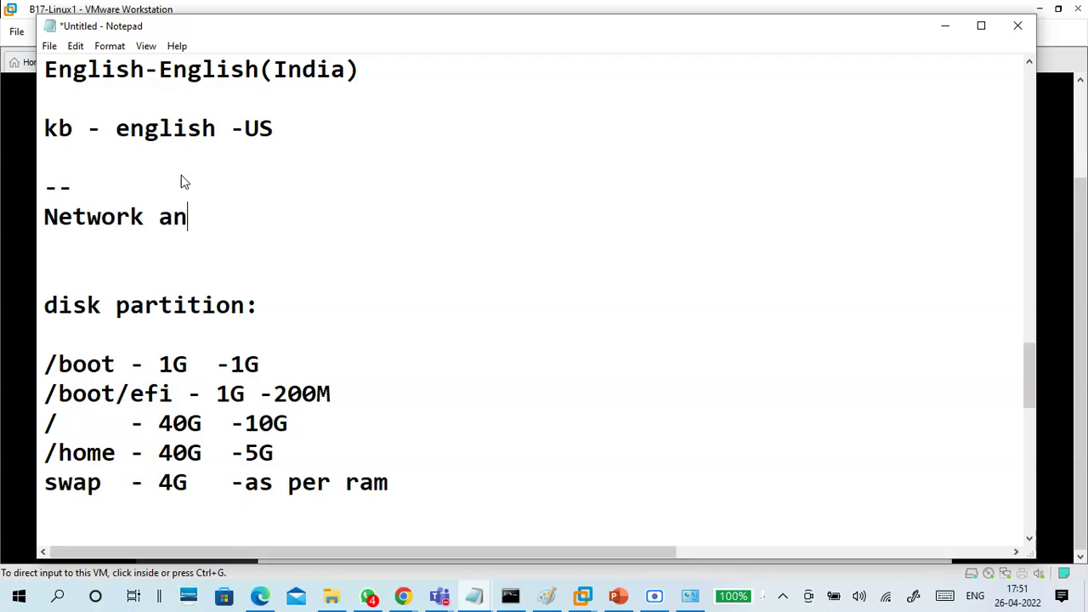
{"action": "type", "text": "d hostname"}
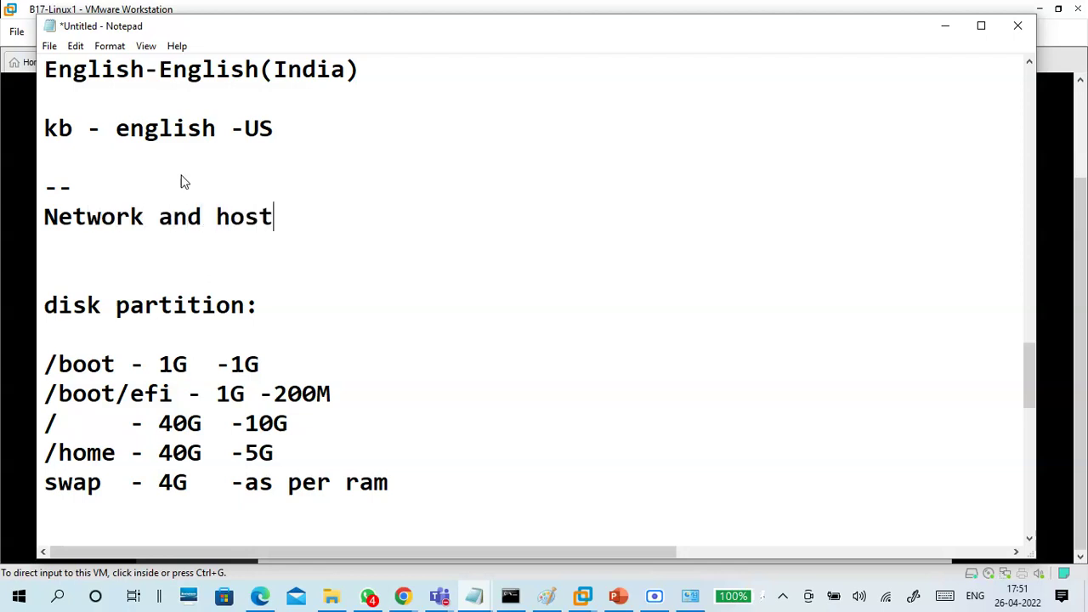
{"action": "key", "text": "Return"}
{"action": "key", "text": "BackSpace"}
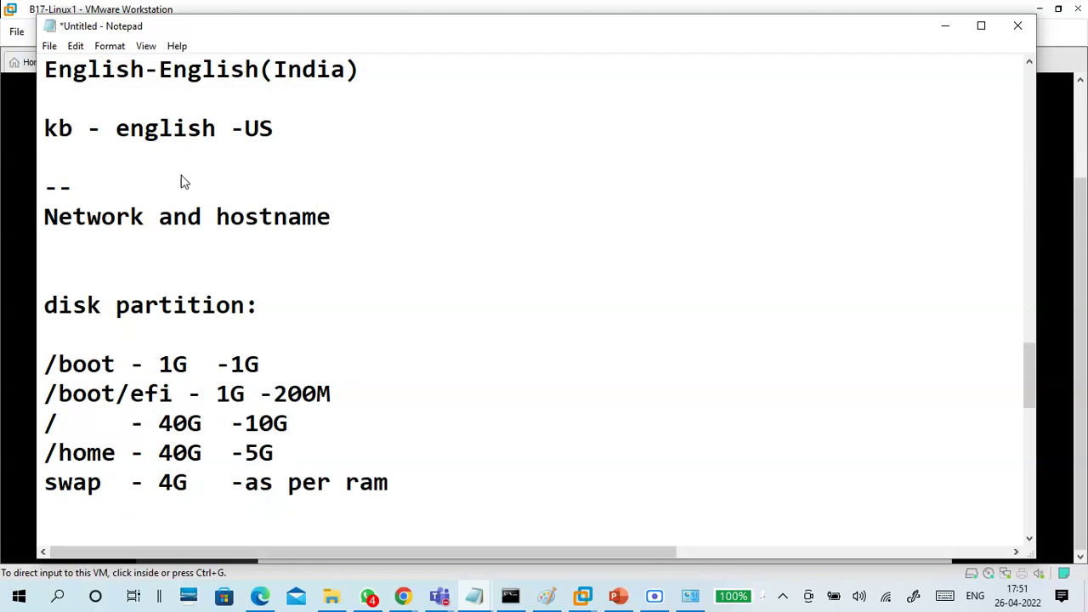
{"action": "type", "text": ":"}
{"action": "key", "text": "Return"}
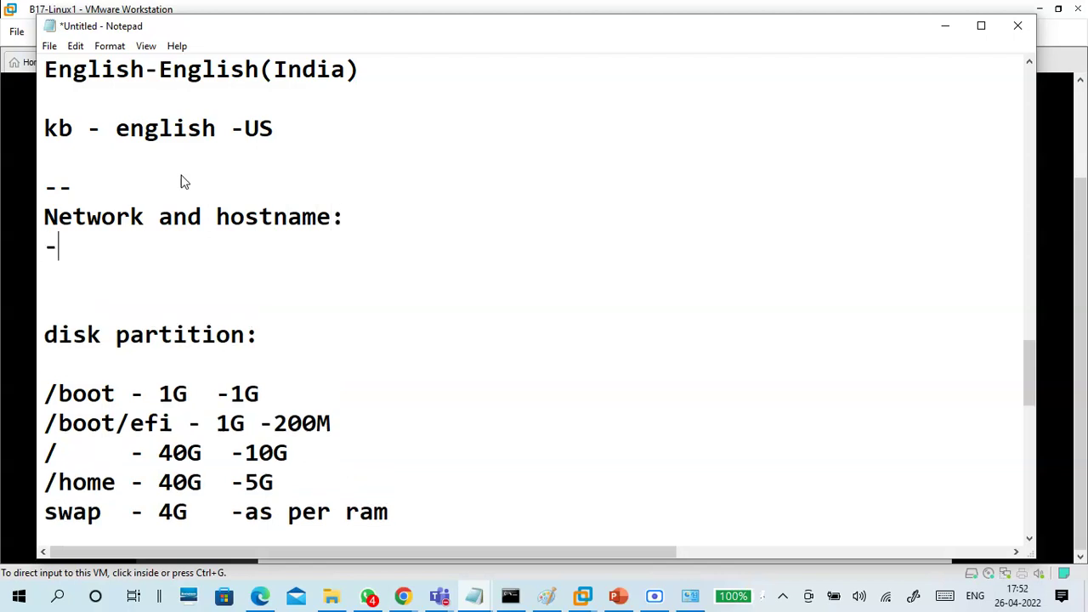
{"action": "type", "text": "-turn"}
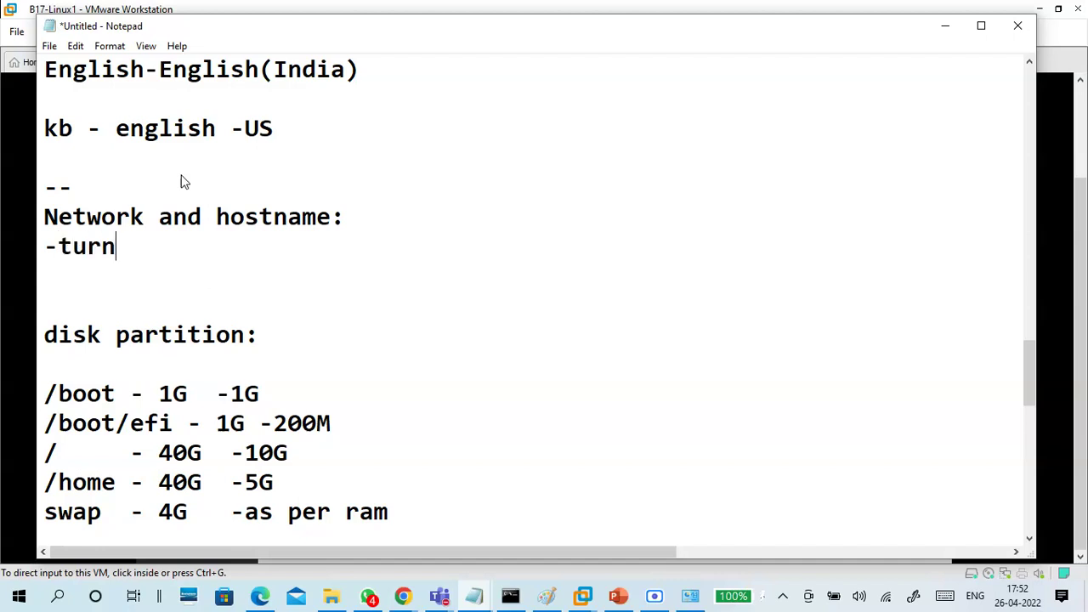
{"action": "type", "text": " on"}
{"action": "key", "text": "Return"}
{"action": "type", "text": "-hostname: b17linu"}
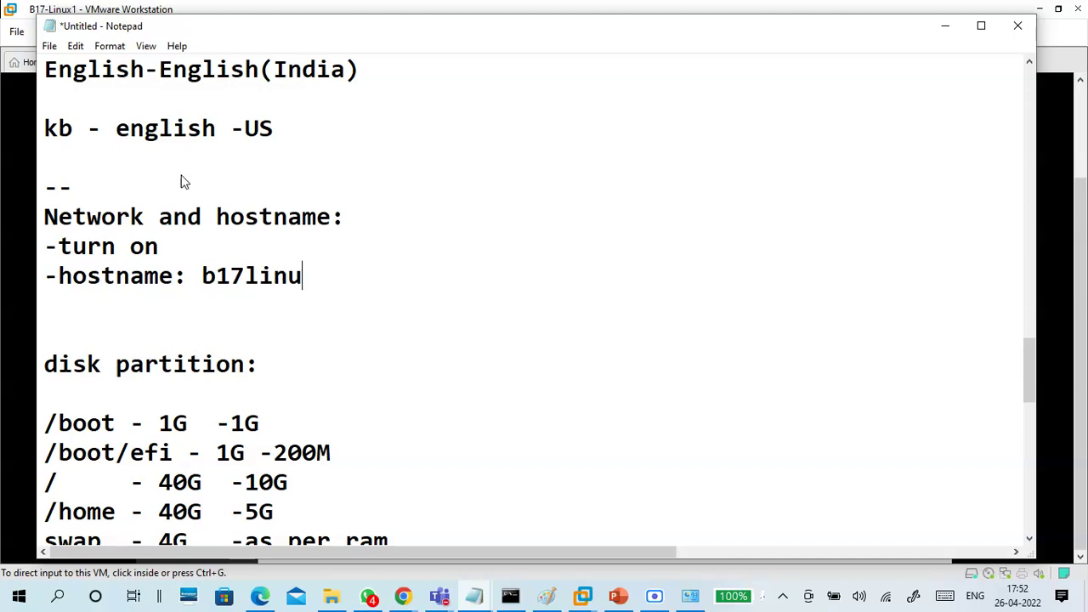
{"action": "type", "text": "x1.ex"}
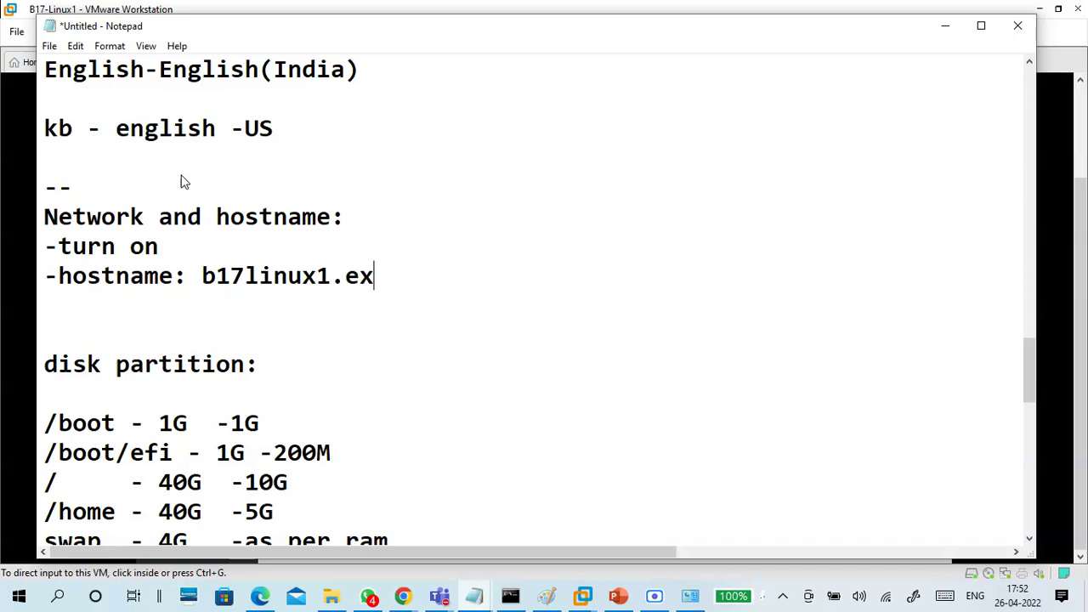
{"action": "type", "text": "ample.com"}
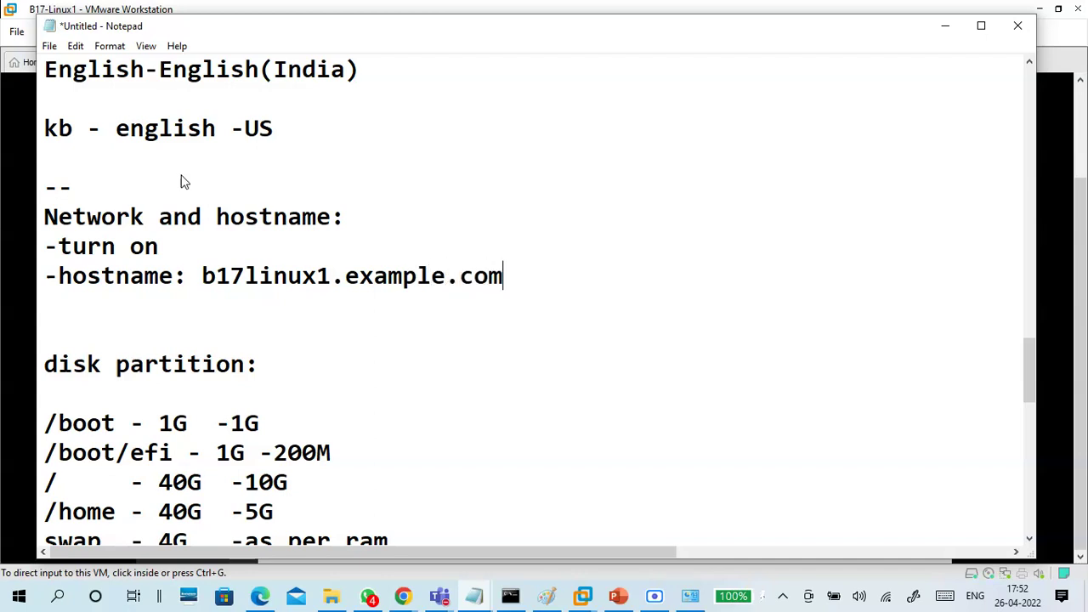
Mark the network and hostname section 'done'
{"action": "key", "text": "Return"}
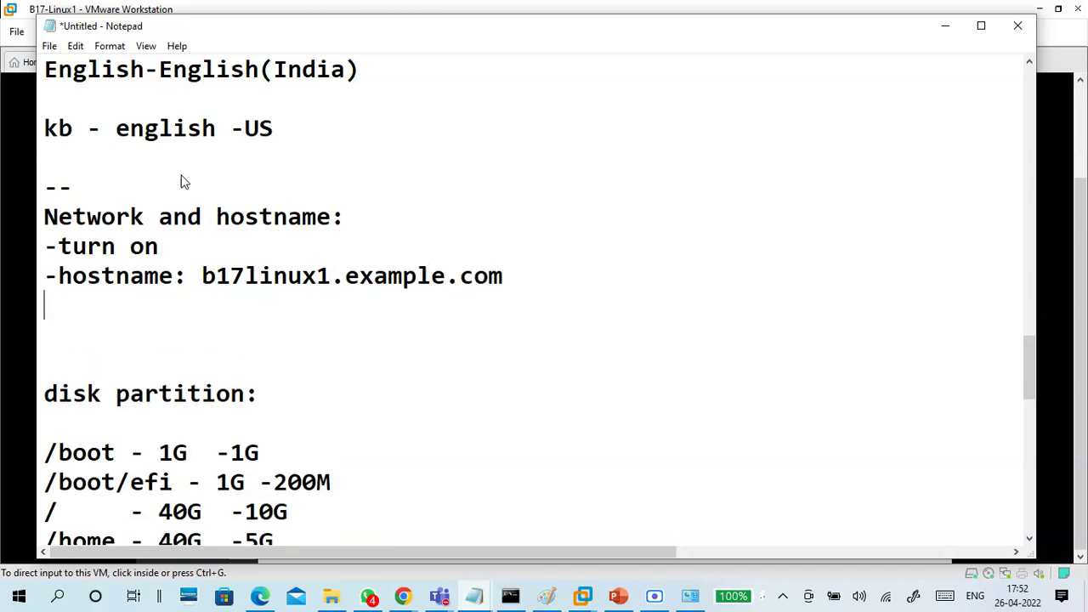
{"action": "key", "text": "Return"}
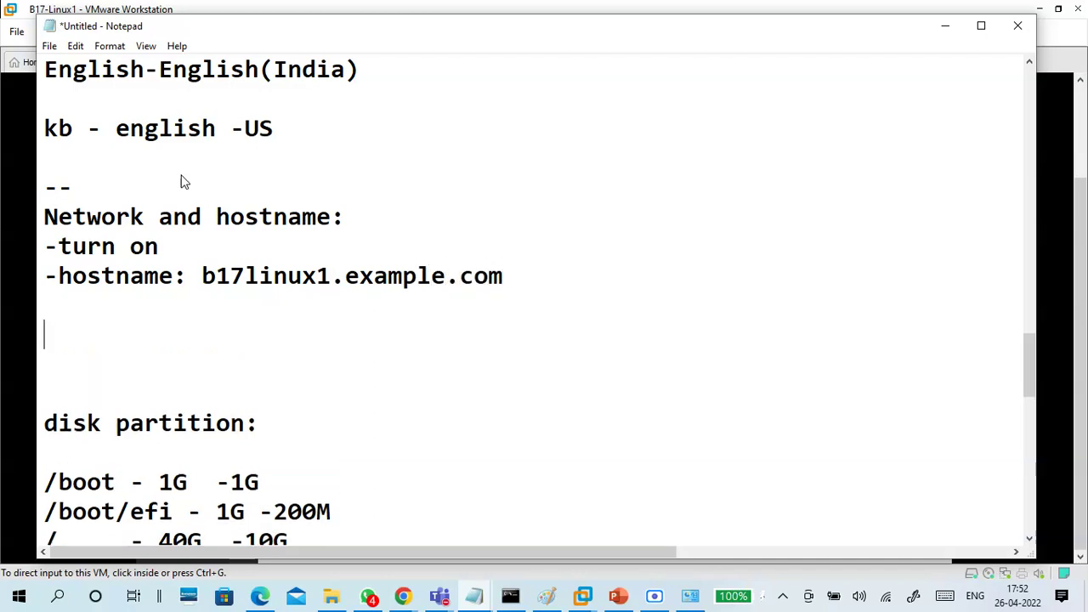
{"action": "key", "text": "BackSpace"}
{"action": "type", "text": "done"}
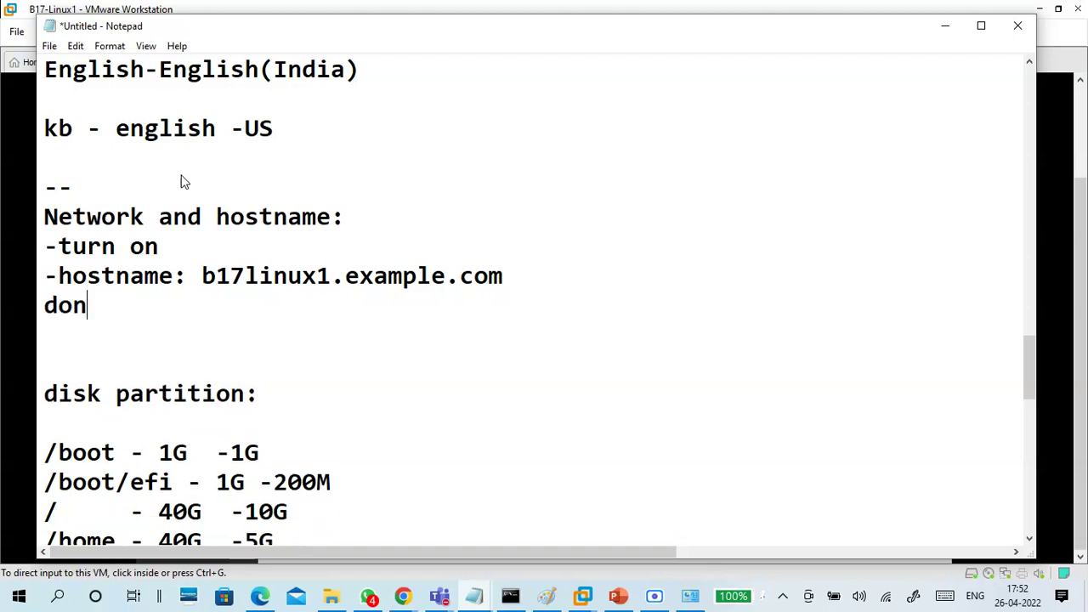
{"action": "key", "text": "Return"}
{"action": "key", "text": "Return"}
{"action": "key", "text": "BackSpace"}
{"action": "key", "text": "Return"}
Add date and time notes: 'date and time - ntp -on' and 'asia/kolkatha --india'
{"action": "type", "text": "date and time - "}
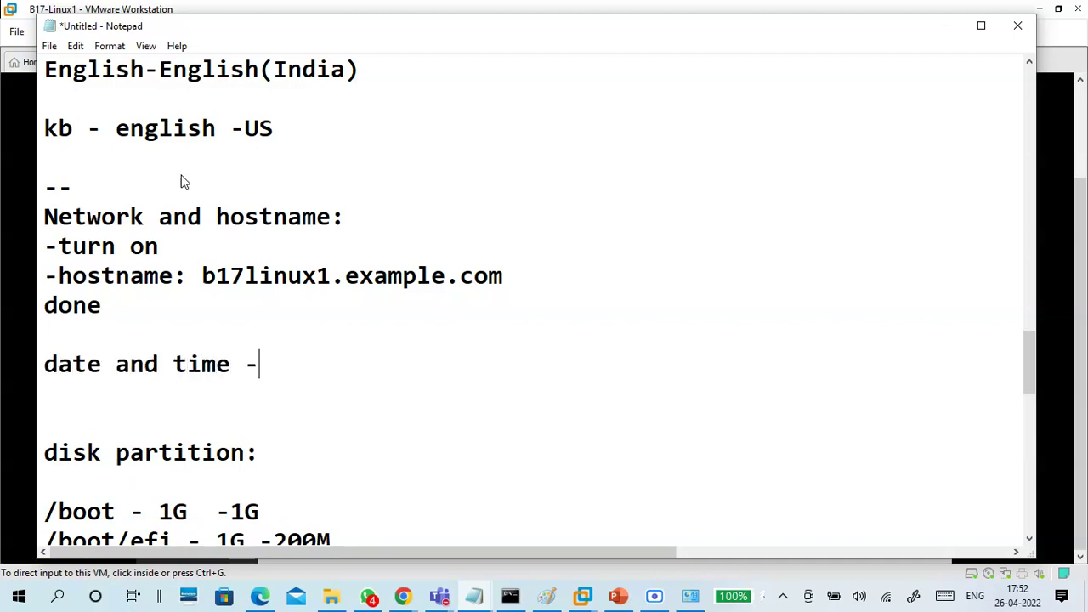
{"action": "type", "text": "ntp -on"}
{"action": "key", "text": "Return"}
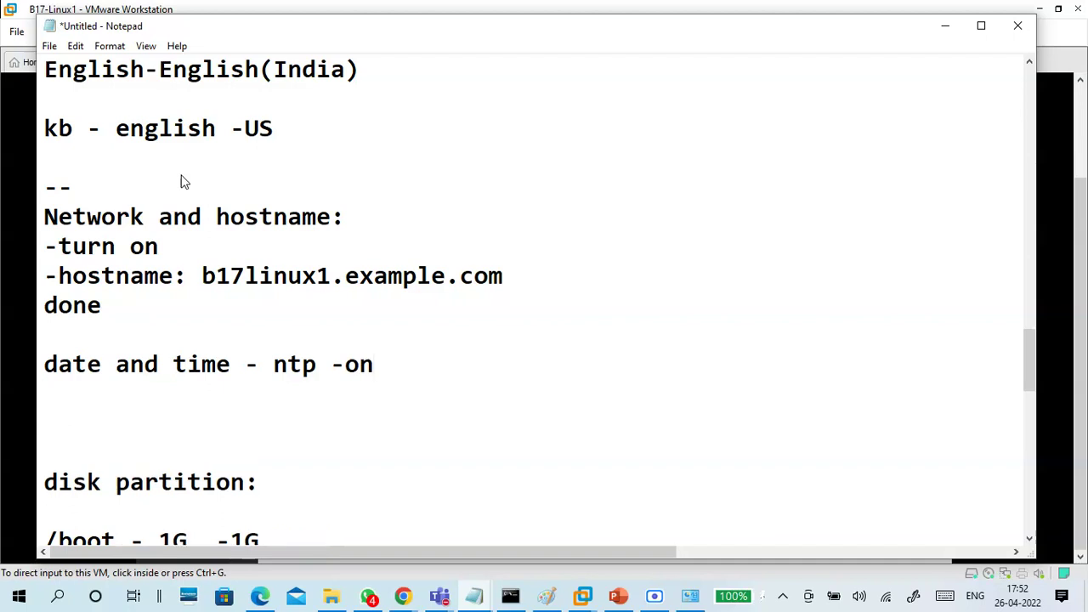
{"action": "type", "text": "asia/"}
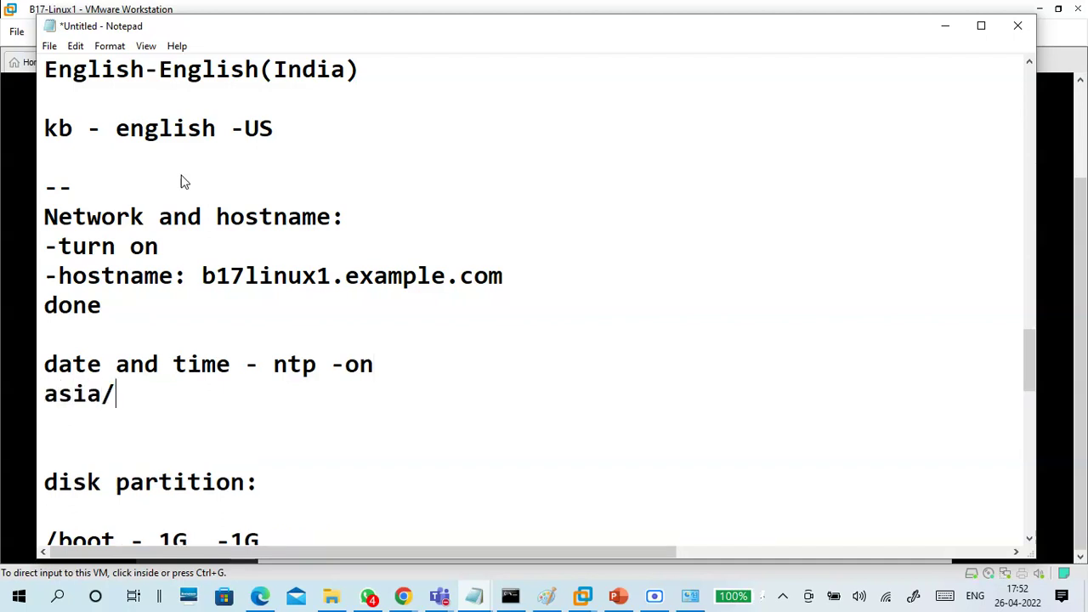
{"action": "type", "text": "kolka"}
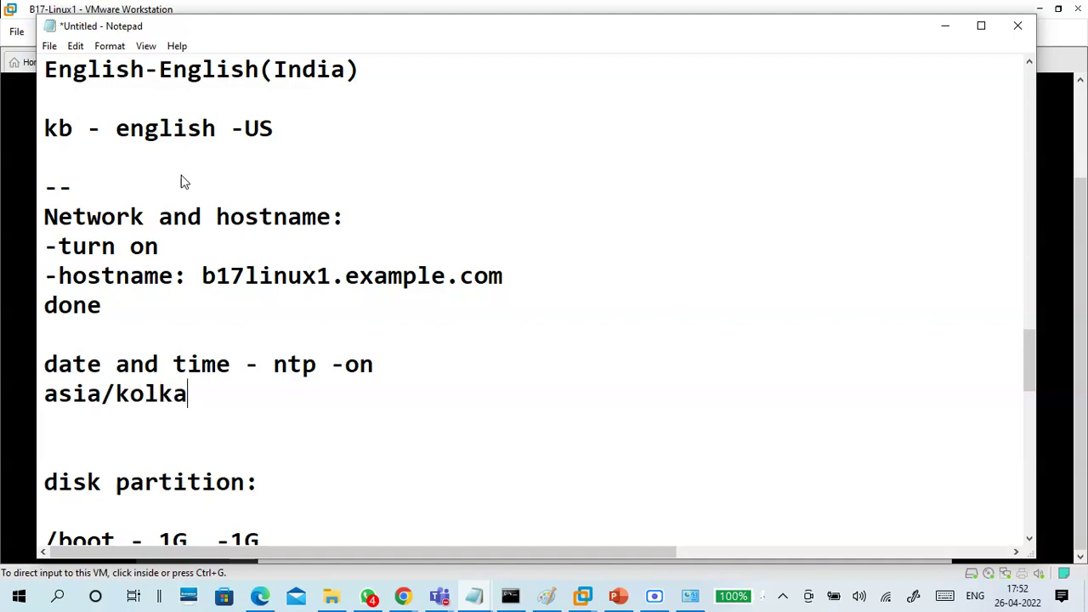
{"action": "type", "text": "tha --indu"}
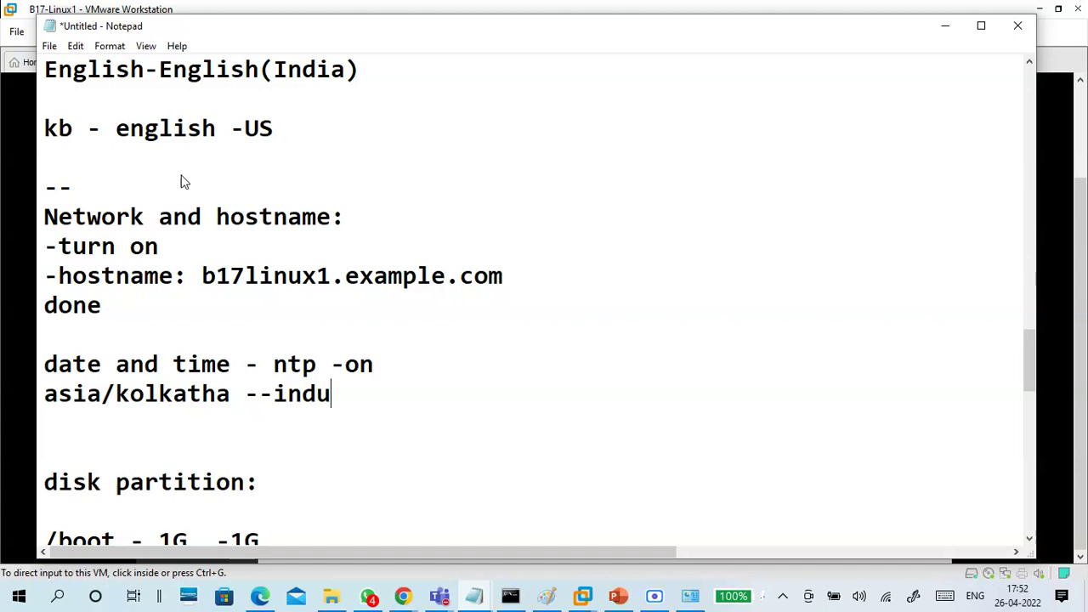
{"action": "key", "text": "BackSpace"}
{"action": "type", "text": "ia"}
{"action": "key", "text": "Return"}
{"action": "key", "text": "Return"}
Mark the date and time section 'done'
{"action": "type", "text": "d"}
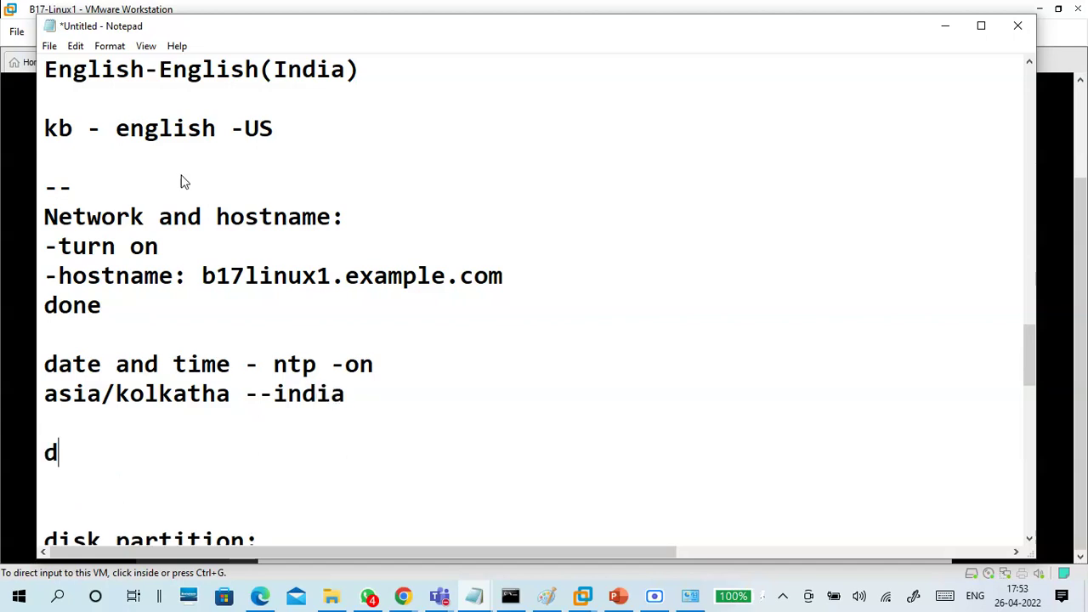
{"action": "type", "text": "onw"}
{"action": "key", "text": "Return"}
{"action": "key", "text": "BackSpace"}
{"action": "key", "text": "BackSpace"}
{"action": "type", "text": "w"}
{"action": "key", "text": "BackSpace"}
{"action": "type", "text": "e:"}
{"action": "key", "text": "Return"}
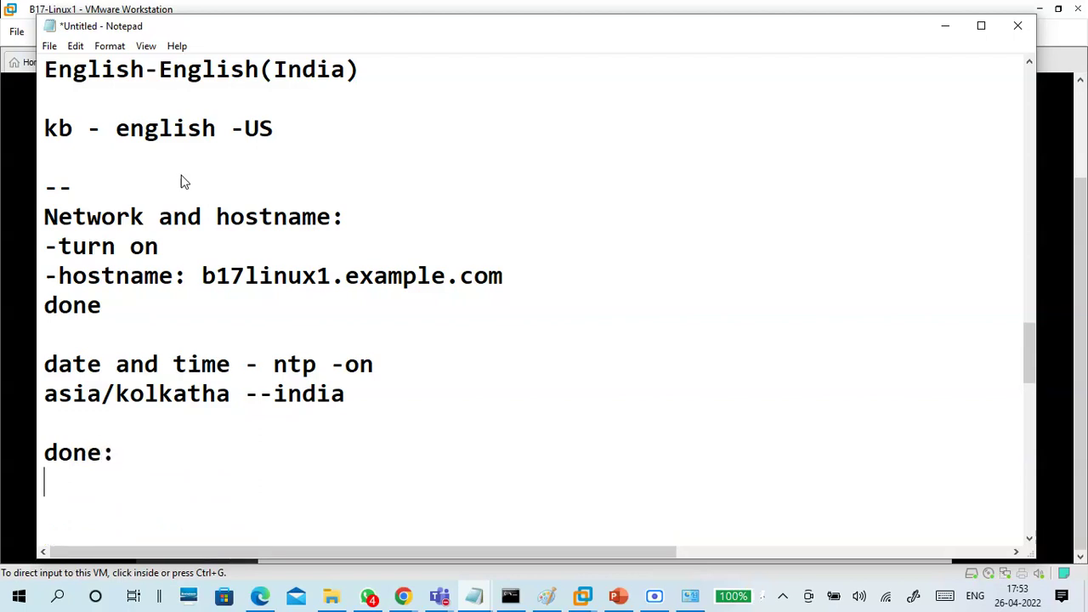
{"action": "scroll", "coordinate": [238, 107], "scroll_direction": "down", "scroll_amount": 1}
{"action": "left_click", "coordinate": [148, 364]}
{"action": "key", "text": "BackSpace"}
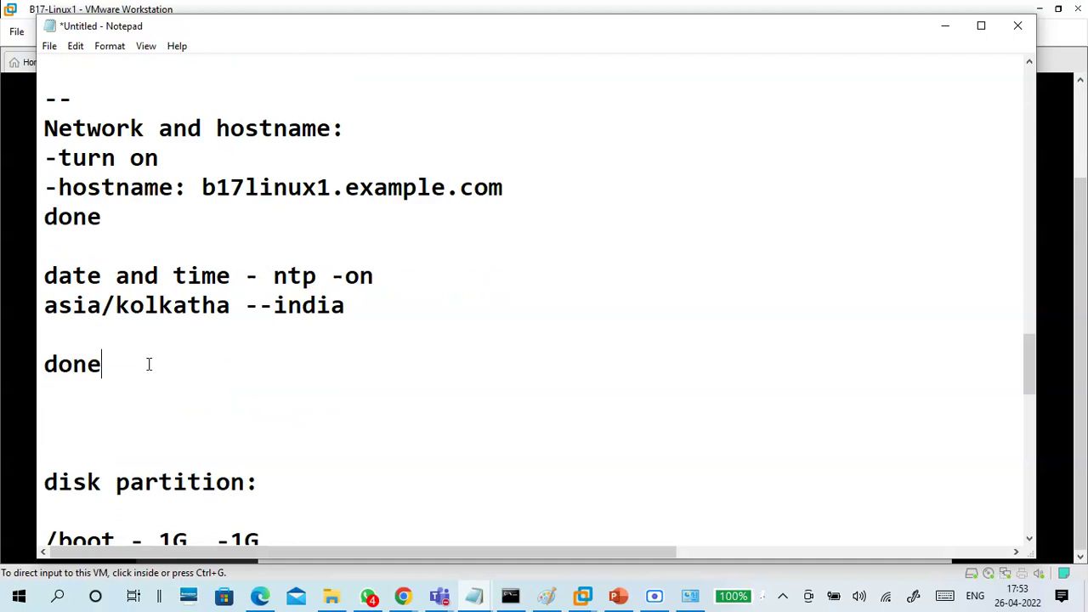
{"action": "key", "text": "Return"}
Add a dashed divider and an 'installation destination:' heading above disk partition
{"action": "type", "text": "-----------"}
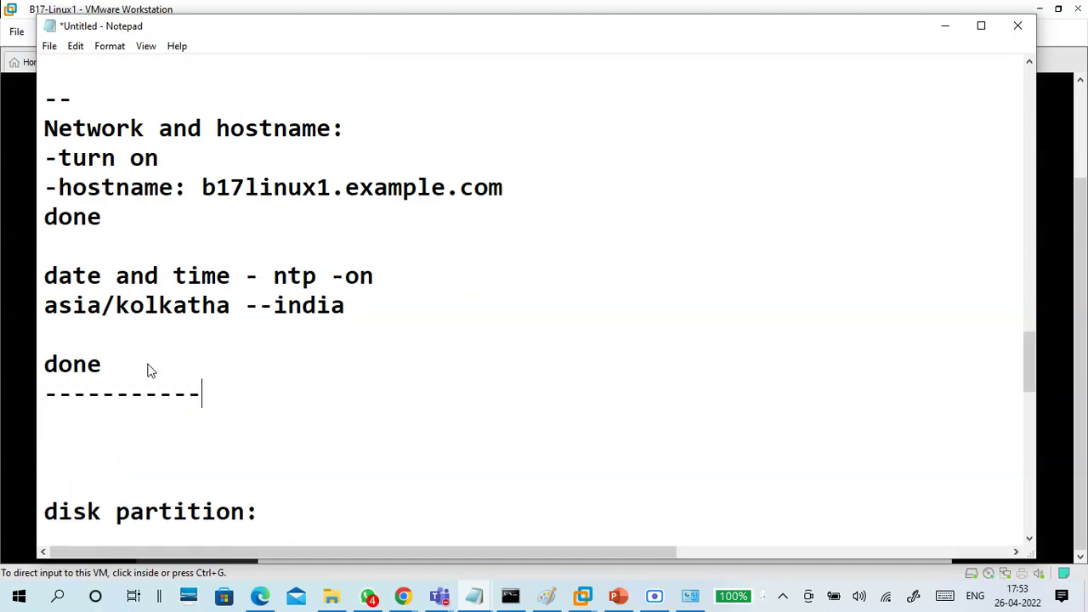
{"action": "key", "text": "Return"}
{"action": "type", "text": "install"}
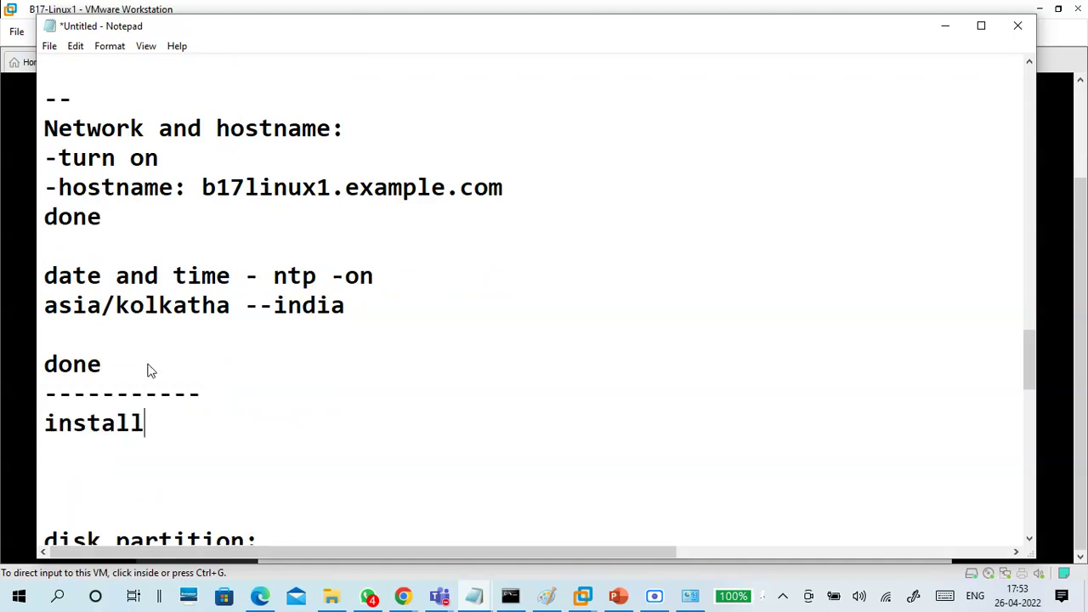
{"action": "type", "text": "ation d"}
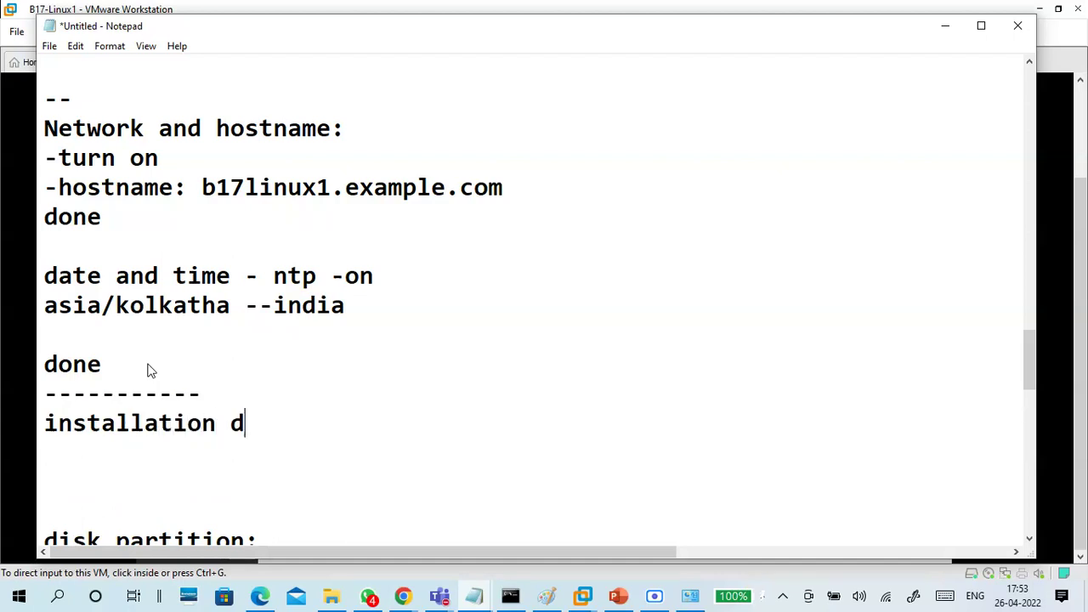
{"action": "type", "text": "estination:"}
{"action": "key", "text": "Delete"}
{"action": "key", "text": "Delete"}
{"action": "key", "text": "Delete"}
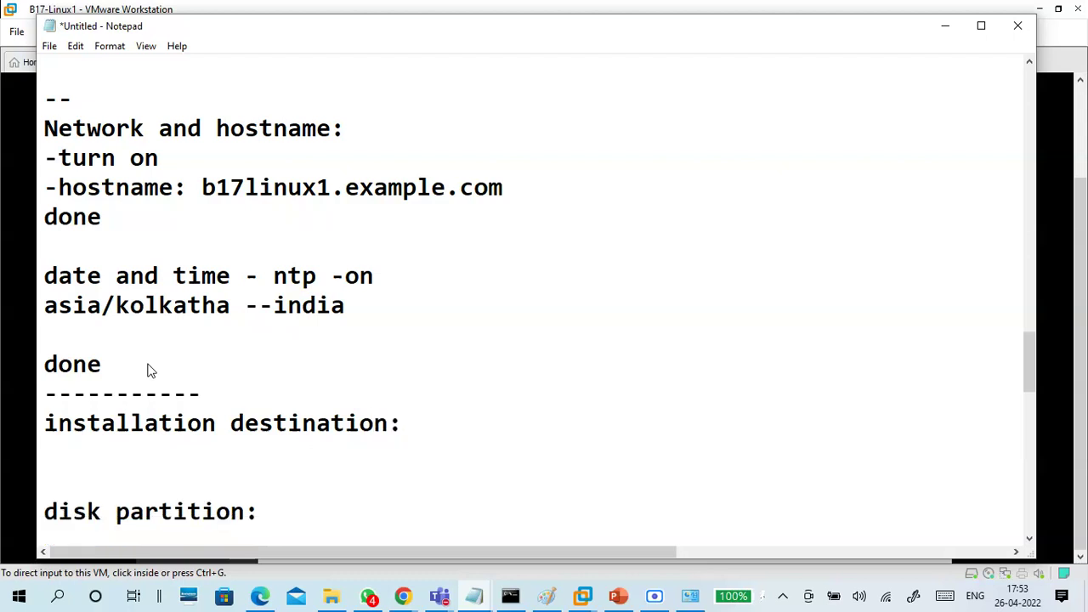
Insert a '+' line above the /boot partition entry
{"action": "scroll", "coordinate": [147, 370], "scroll_direction": "down", "scroll_amount": 2}
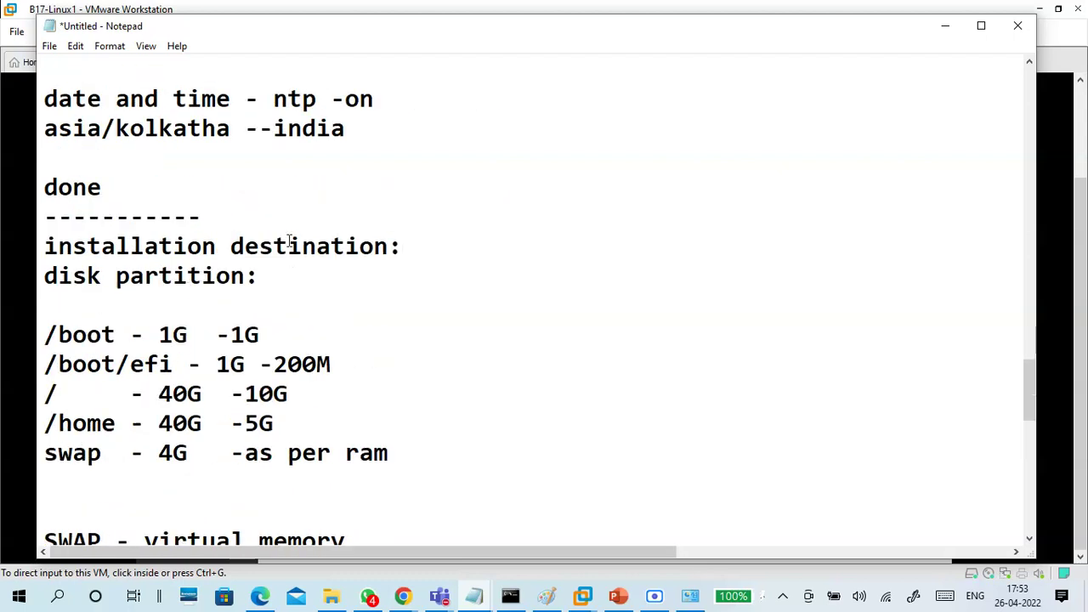
{"action": "scroll", "coordinate": [241, 249], "scroll_direction": "down", "scroll_amount": 2}
{"action": "left_click", "coordinate": [45, 158]}
{"action": "left_click", "coordinate": [75, 136]}
{"action": "key", "text": "Return"}
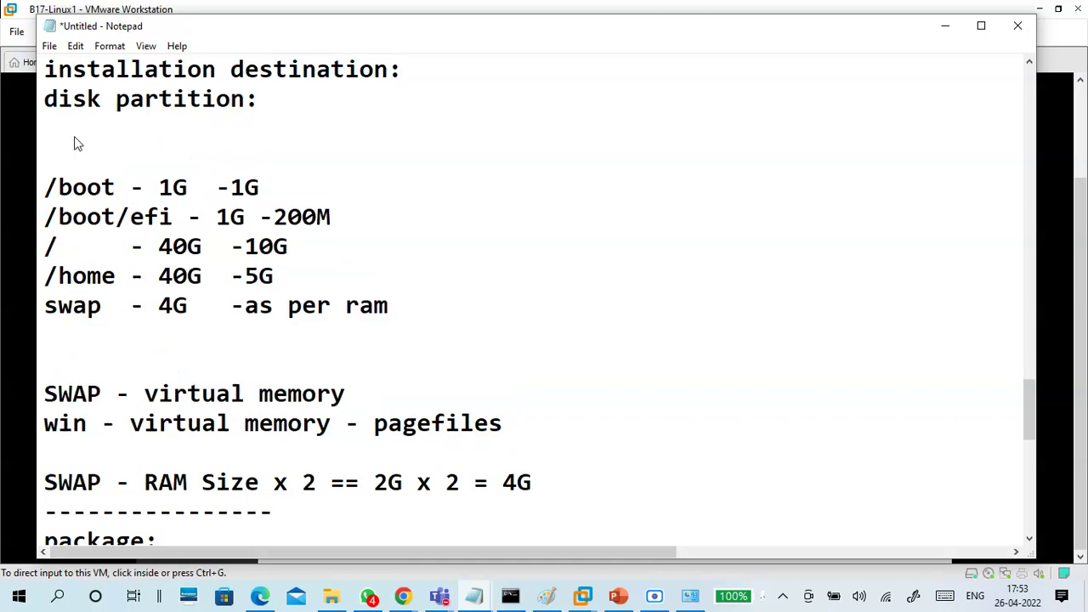
{"action": "type", "text": "+"}
{"action": "key", "text": "Return"}
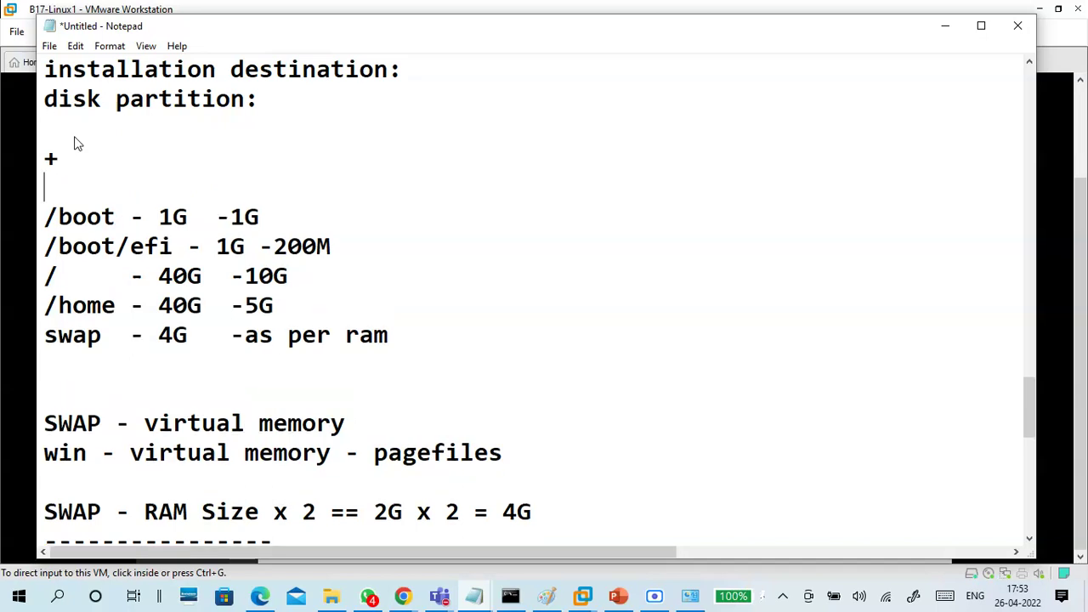
Add the notes '. i will configure' and 'LVM -standard' above the + line
{"action": "left_click", "coordinate": [75, 161]}
{"action": "left_click", "coordinate": [60, 144]}
{"action": "key", "text": "Return"}
{"action": "type", "text": "LAN"}
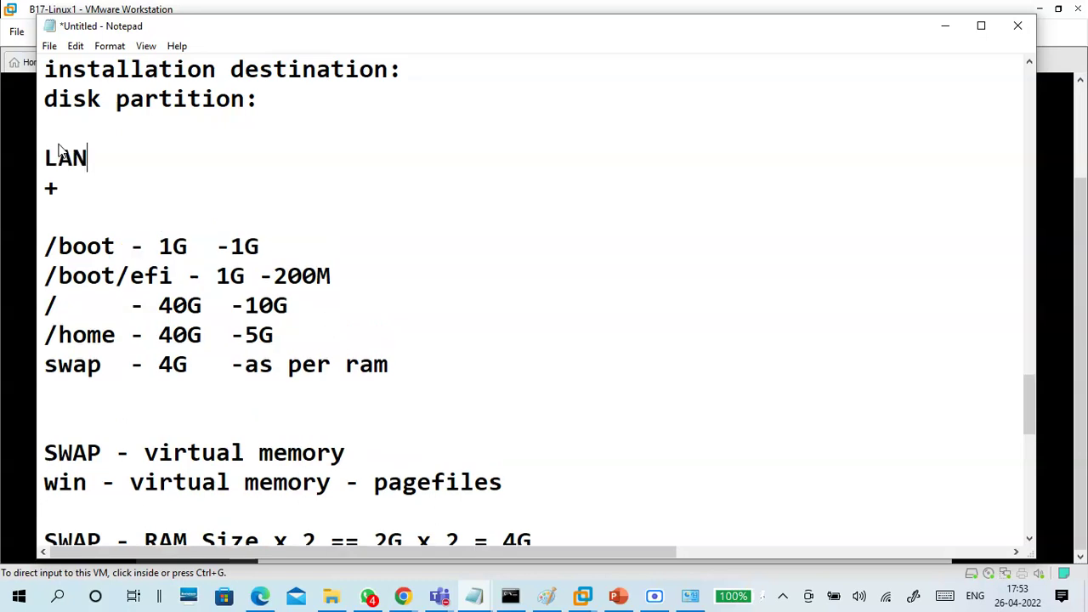
{"action": "key", "text": "BackSpace"}
{"action": "key", "text": "BackSpace"}
{"action": "type", "text": "VM -"}
{"action": "key", "text": "Return"}
{"action": "key", "text": "Return"}
{"action": "left_click", "coordinate": [60, 144]}
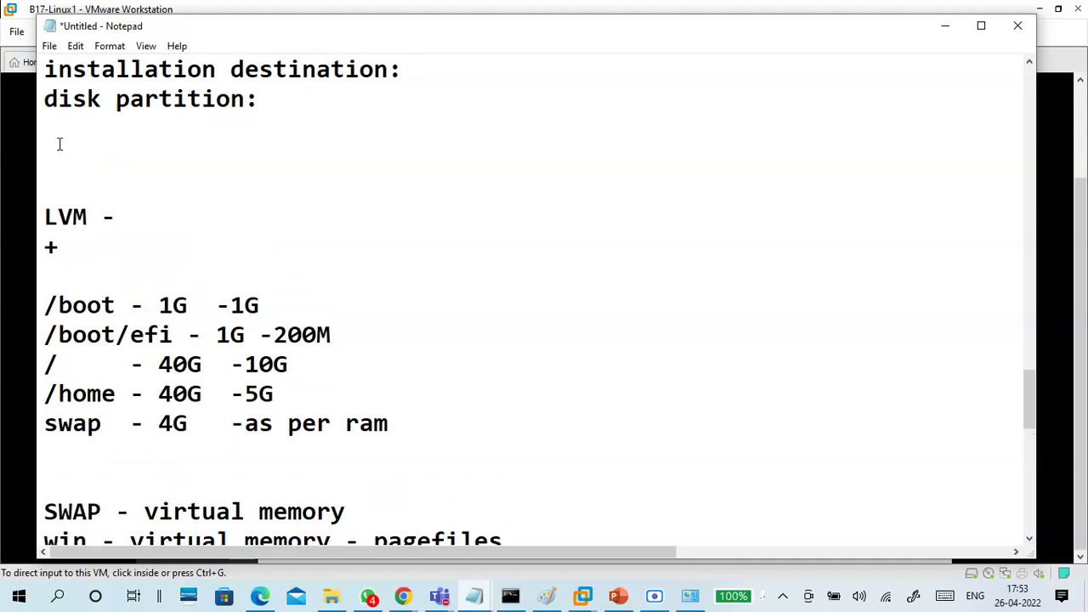
{"action": "type", "text": ". i will configure"}
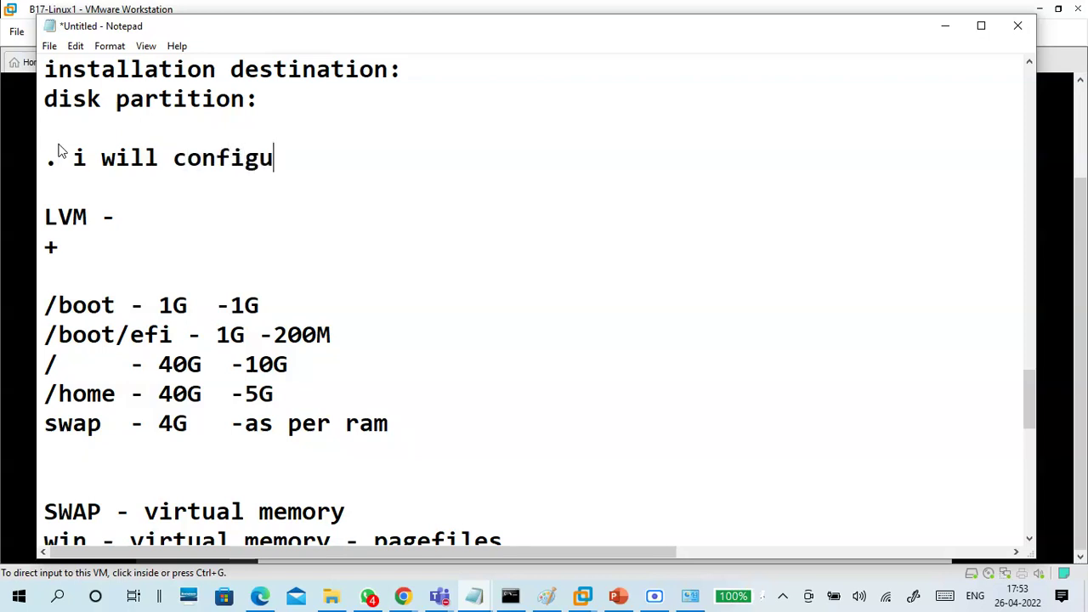
{"action": "key", "text": "Down"}
{"action": "key", "text": "Down"}
{"action": "key", "text": "Right"}
{"action": "key", "text": "Right"}
{"action": "key", "text": "Right"}
{"action": "key", "text": "Right"}
{"action": "key", "text": "Right"}
{"action": "type", "text": "sta"}
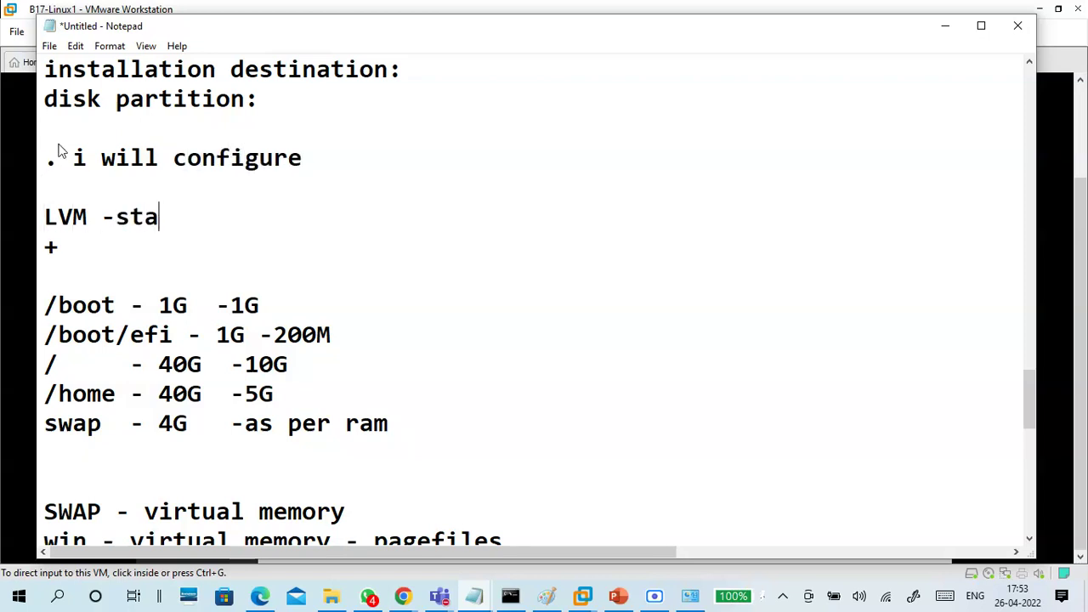
{"action": "type", "text": "ndard"}
Highlight the /boot, /boot/efi, root 40G/-10G and swap entries to explain each partition
{"action": "key", "text": "Down"}
{"action": "key", "text": "Down"}
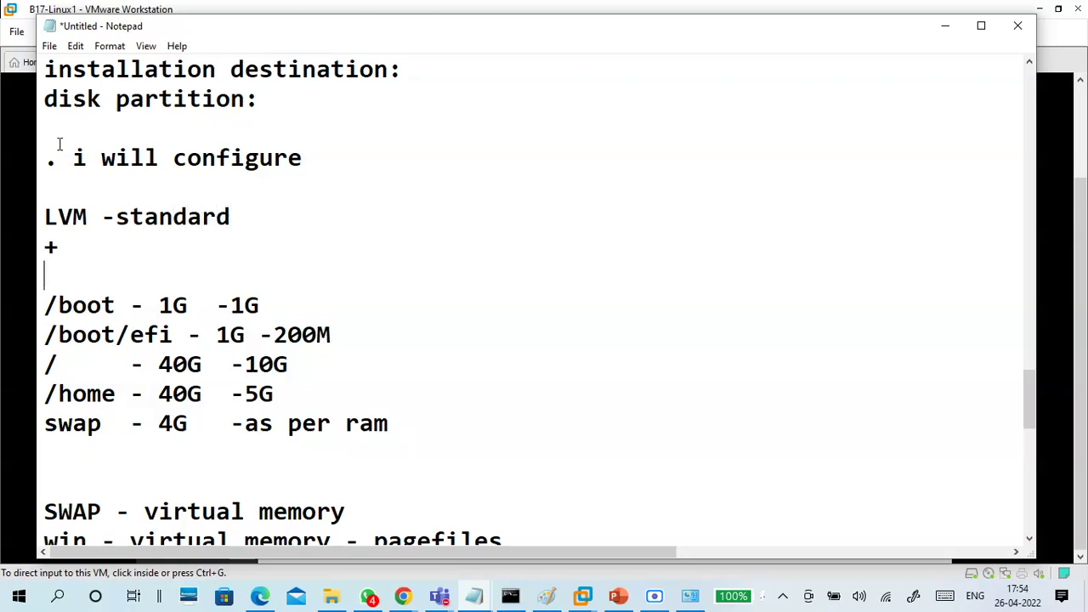
{"action": "key", "text": "Down"}
{"action": "key", "text": "Right"}
{"action": "key", "text": "Right"}
{"action": "key", "text": "Right"}
{"action": "key", "text": "Right"}
{"action": "key", "text": "Right"}
{"action": "key", "text": "shift+Home"}
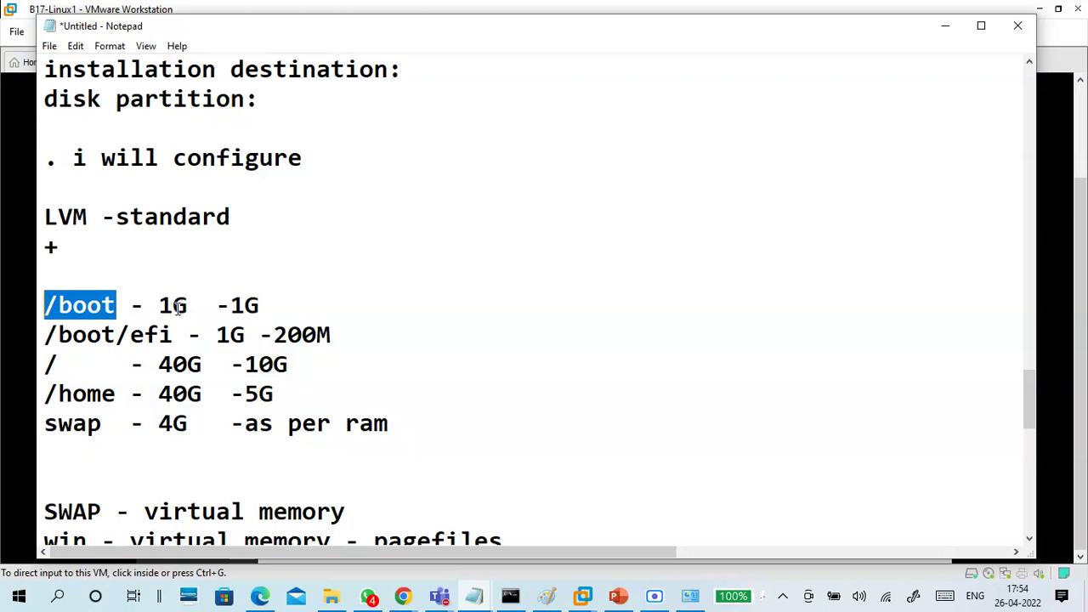
{"action": "left_click", "coordinate": [176, 334]}
{"action": "key", "text": "shift+Home"}
{"action": "left_click_drag", "start_coordinate": [245, 335], "coordinate": [201, 335]}
{"action": "left_click_drag", "start_coordinate": [49, 364], "coordinate": [216, 365]}
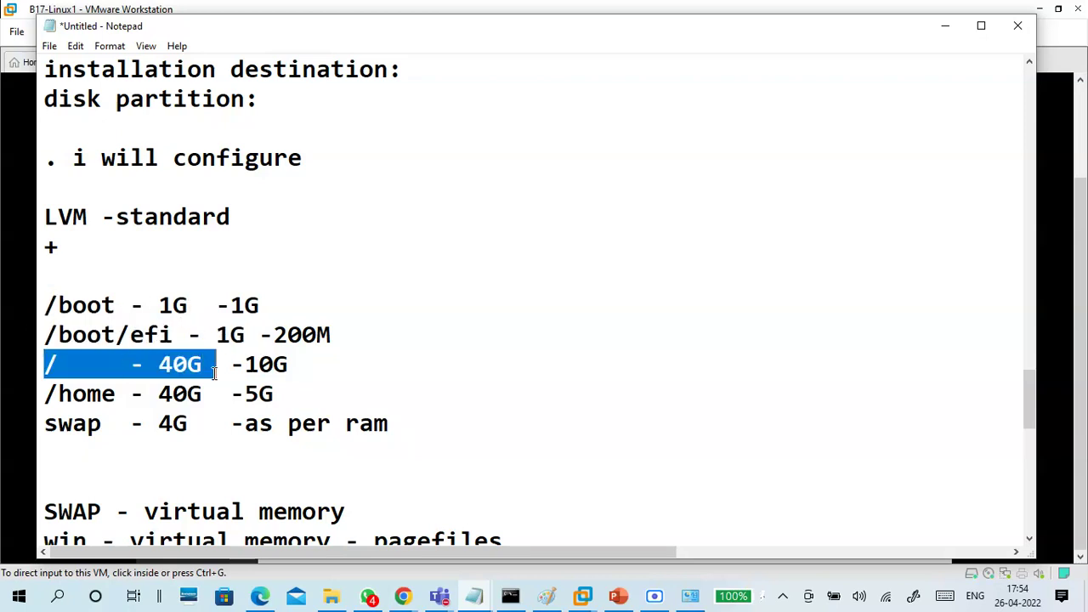
{"action": "left_click_drag", "start_coordinate": [46, 394], "coordinate": [216, 394]}
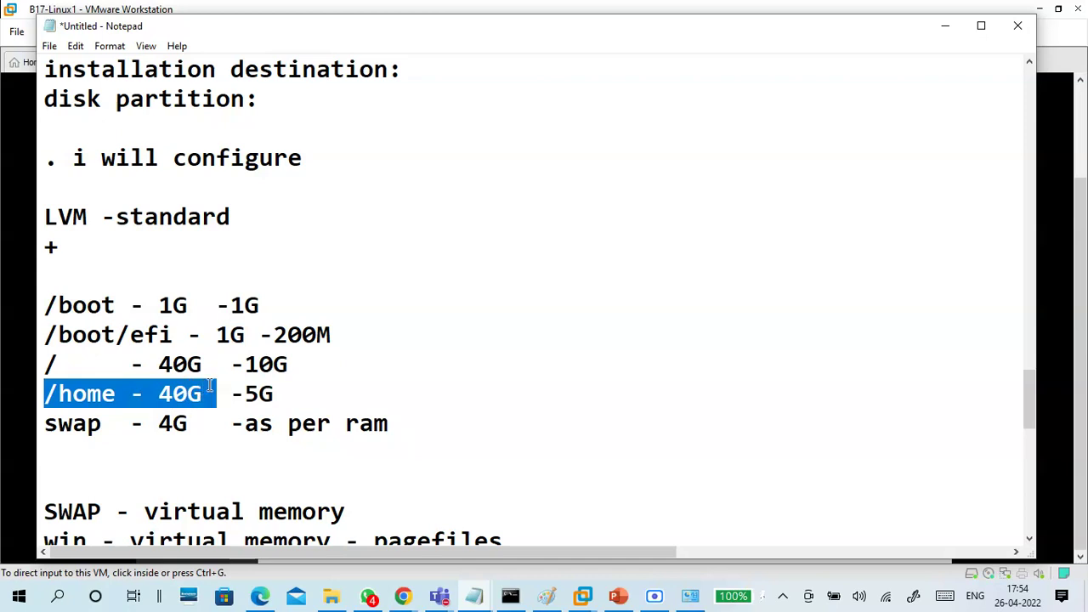
{"action": "scroll", "coordinate": [196, 364], "scroll_direction": "down", "scroll_amount": 2}
{"action": "left_click_drag", "start_coordinate": [49, 246], "coordinate": [212, 237]}
{"action": "left_click", "coordinate": [210, 238]}
{"action": "left_click_drag", "start_coordinate": [204, 183], "coordinate": [153, 185]}
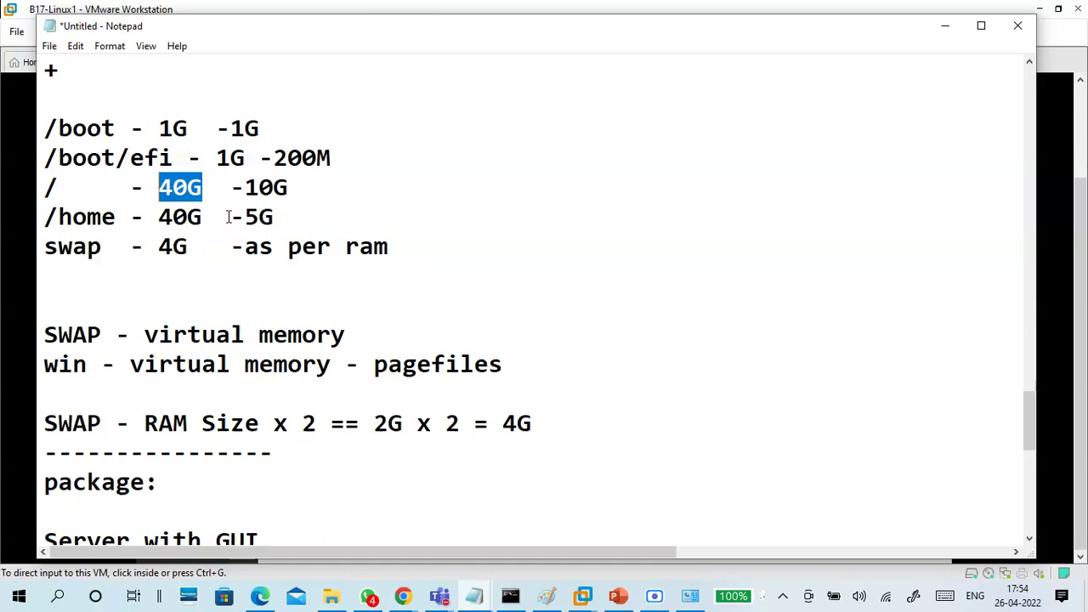
{"action": "left_click_drag", "start_coordinate": [230, 188], "coordinate": [288, 200]}
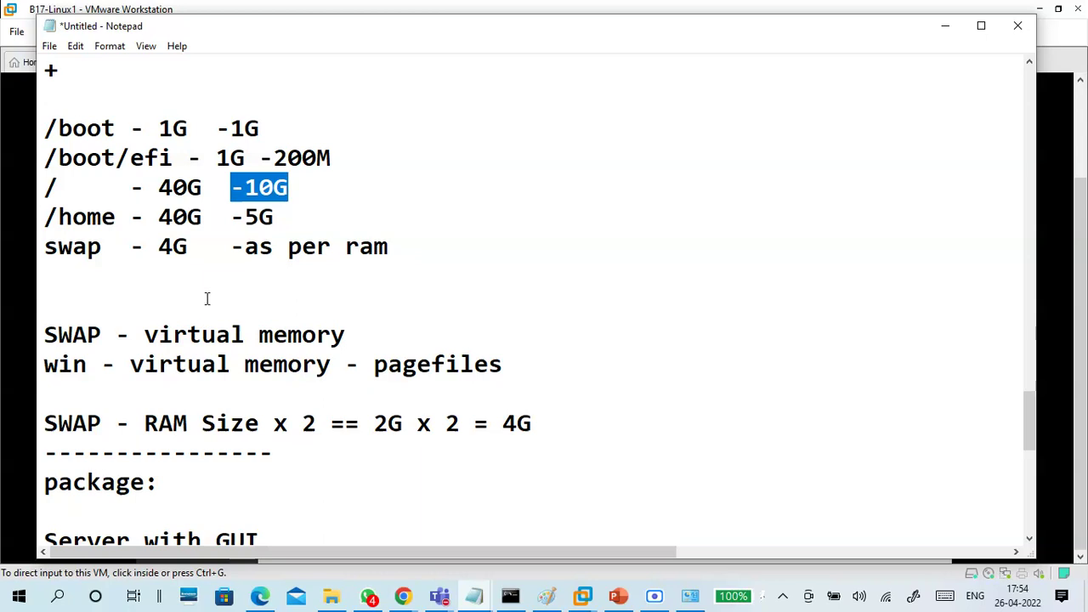
{"action": "scroll", "coordinate": [212, 284], "scroll_direction": "down", "scroll_amount": 2}
{"action": "scroll", "coordinate": [255, 272], "scroll_direction": "down", "scroll_amount": 2}
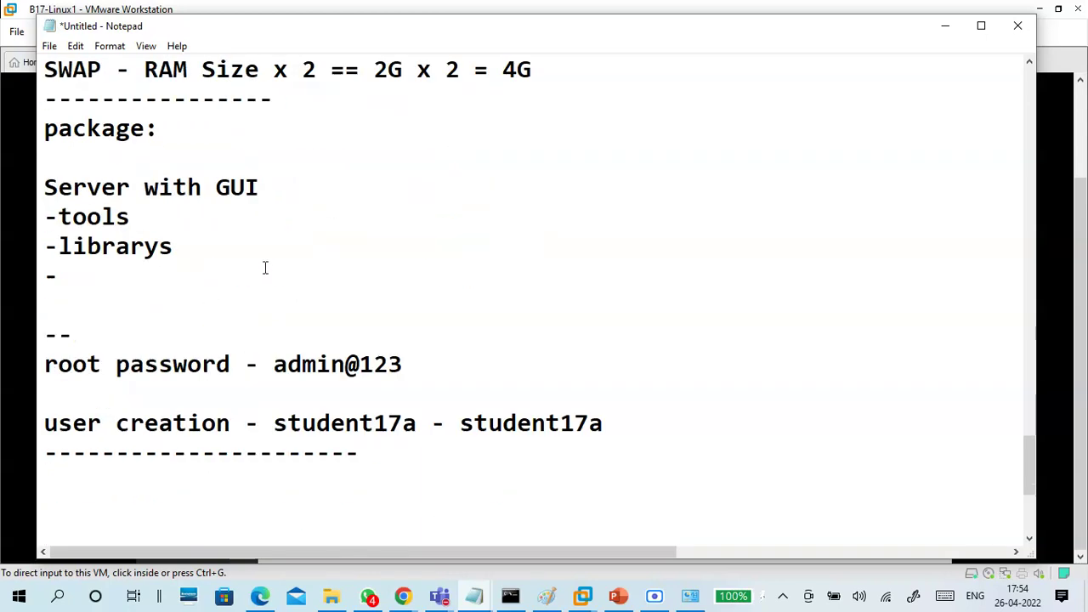
Add a 'software selection' heading below the dashed line, dropping the word Installation
{"action": "left_click", "coordinate": [157, 158]}
{"action": "left_click", "coordinate": [165, 132]}
{"action": "left_click", "coordinate": [294, 102]}
{"action": "key", "text": "Return"}
{"action": "key", "text": "Return"}
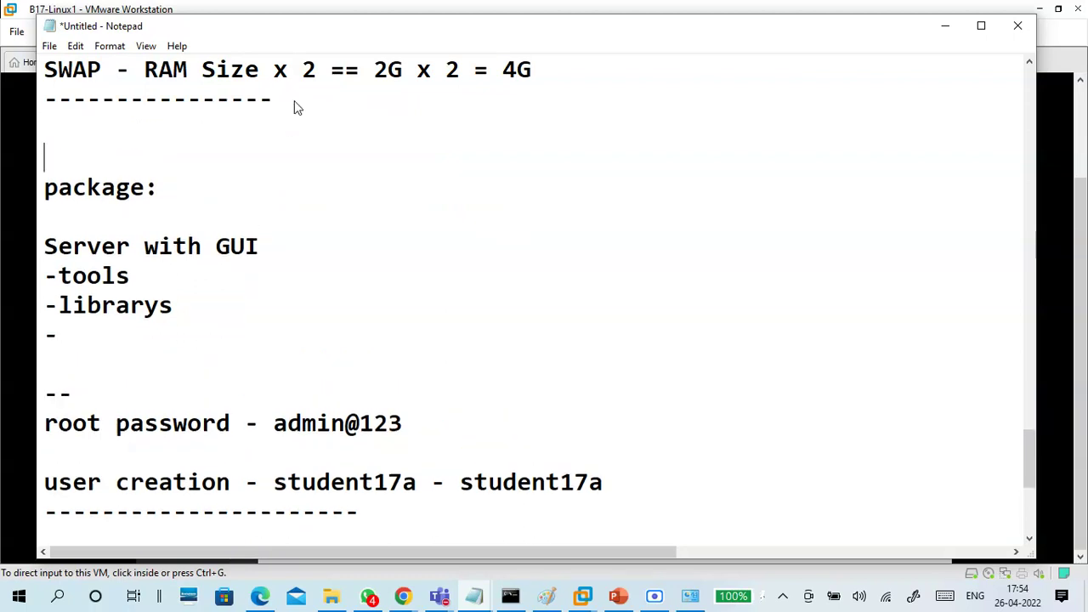
{"action": "key", "text": "Up"}
{"action": "type", "text": "Inst"}
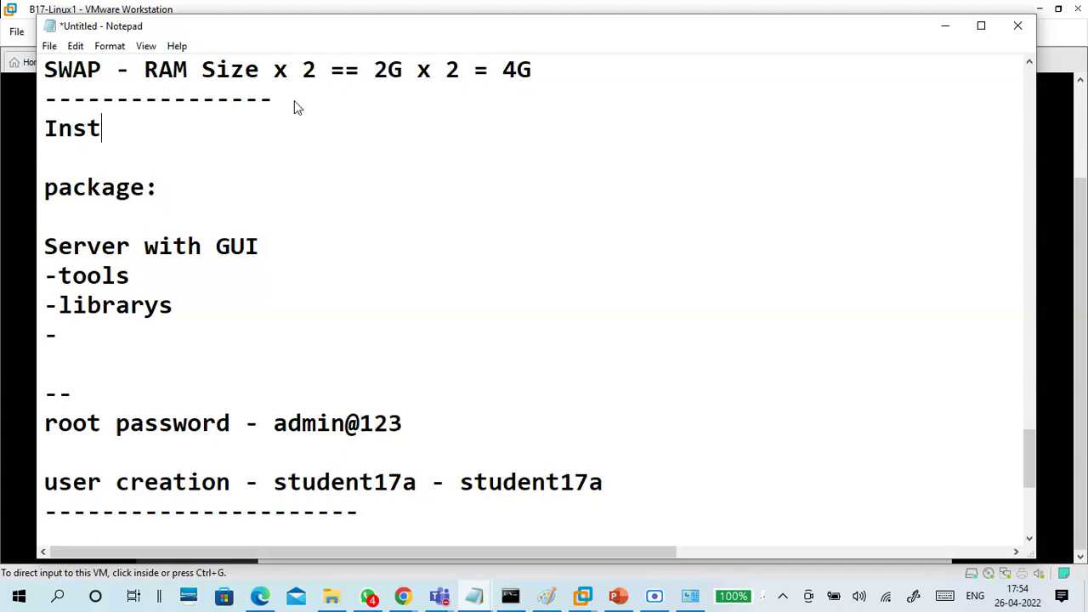
{"action": "type", "text": "allation"}
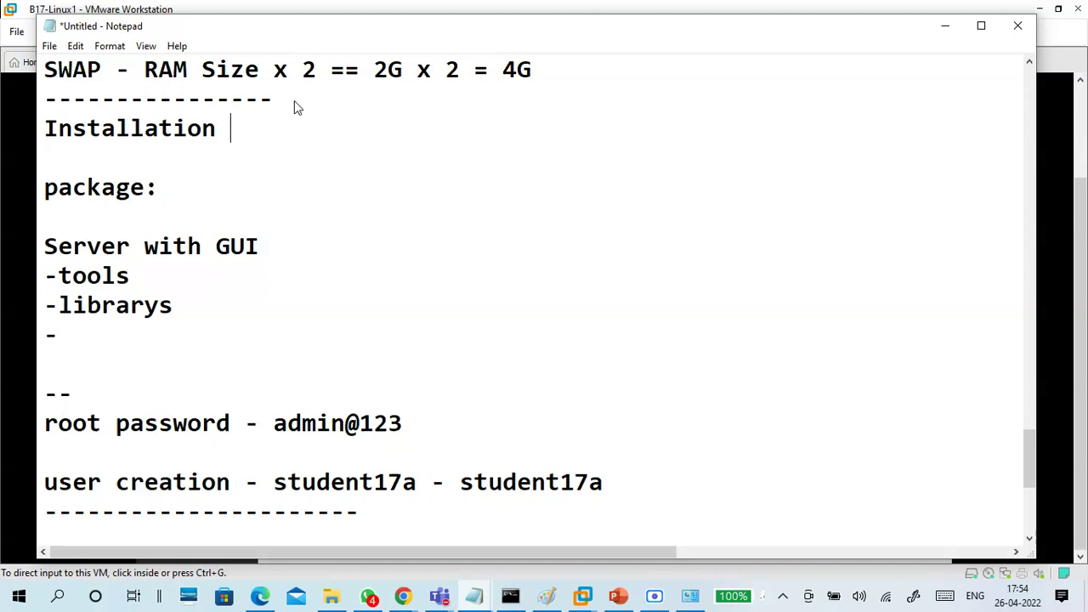
{"action": "type", "text": "software "}
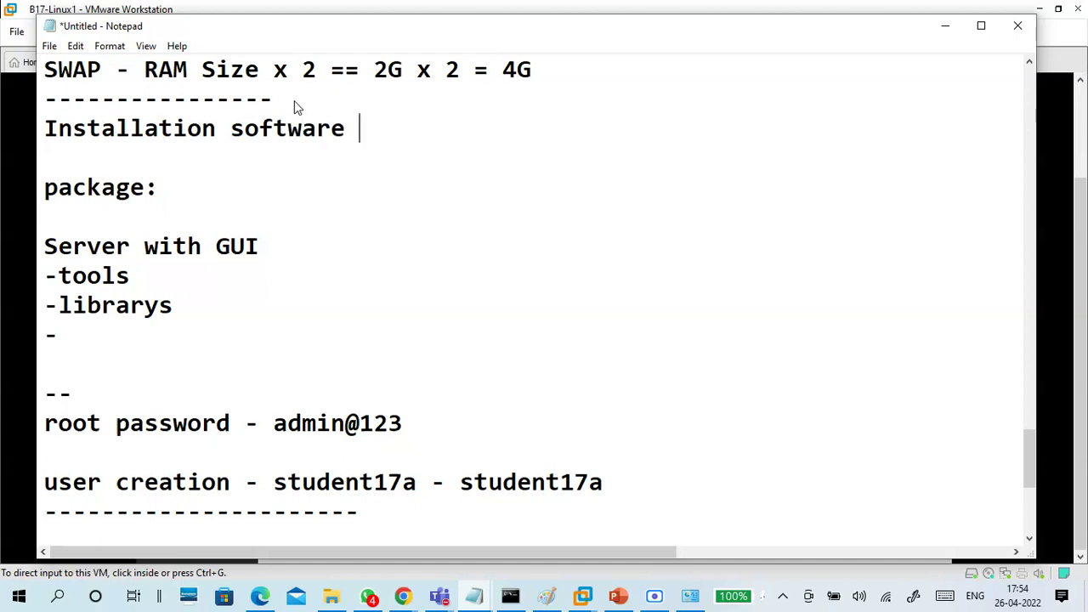
{"action": "type", "text": "selection"}
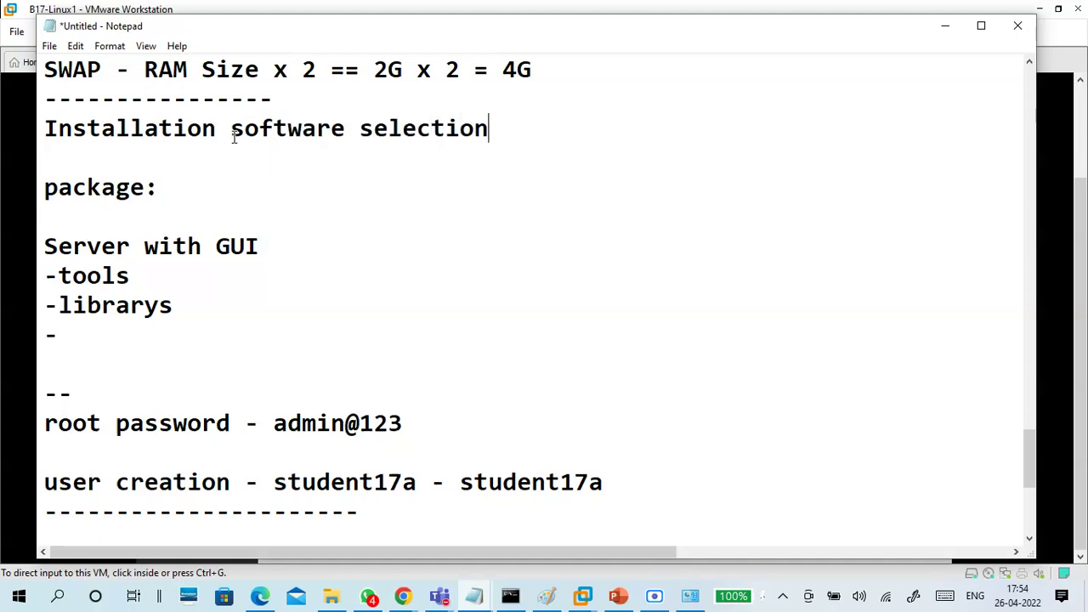
{"action": "left_click_drag", "start_coordinate": [232, 129], "coordinate": [34, 131]}
{"action": "key", "text": "Delete"}
{"action": "left_click", "coordinate": [356, 147]}
{"action": "left_click", "coordinate": [346, 121]}
{"action": "type", "text": "-"}
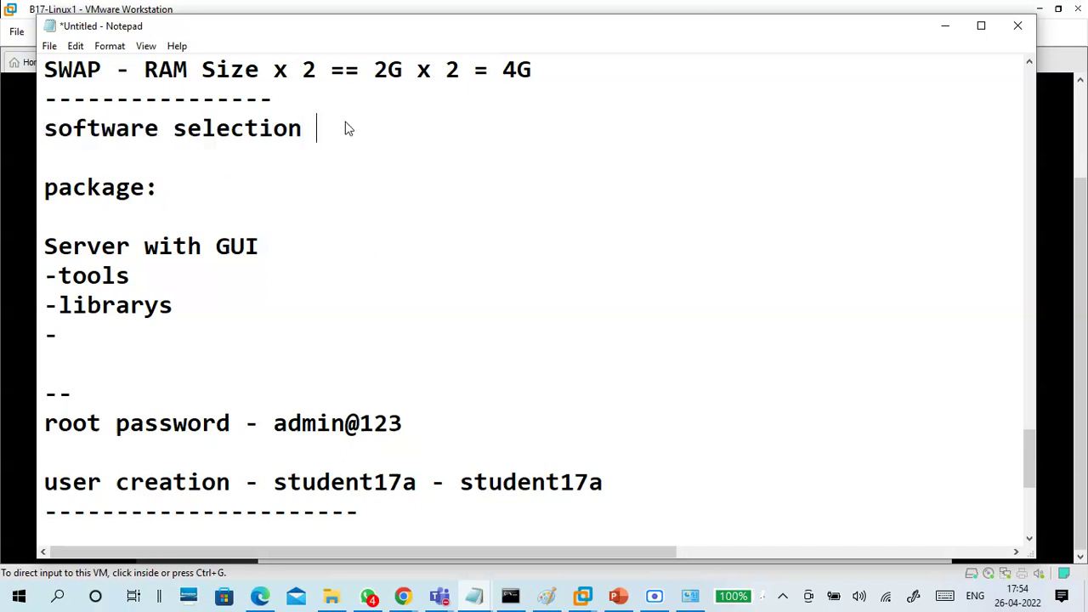
{"action": "key", "text": "BackSpace"}
Replace the 'package:' line with 'Minimal -- server with GUI'
{"action": "left_click", "coordinate": [204, 212]}
{"action": "left_click_drag", "start_coordinate": [177, 190], "coordinate": [38, 191]}
{"action": "key", "text": "BackSpace"}
{"action": "key", "text": "BackSpace"}
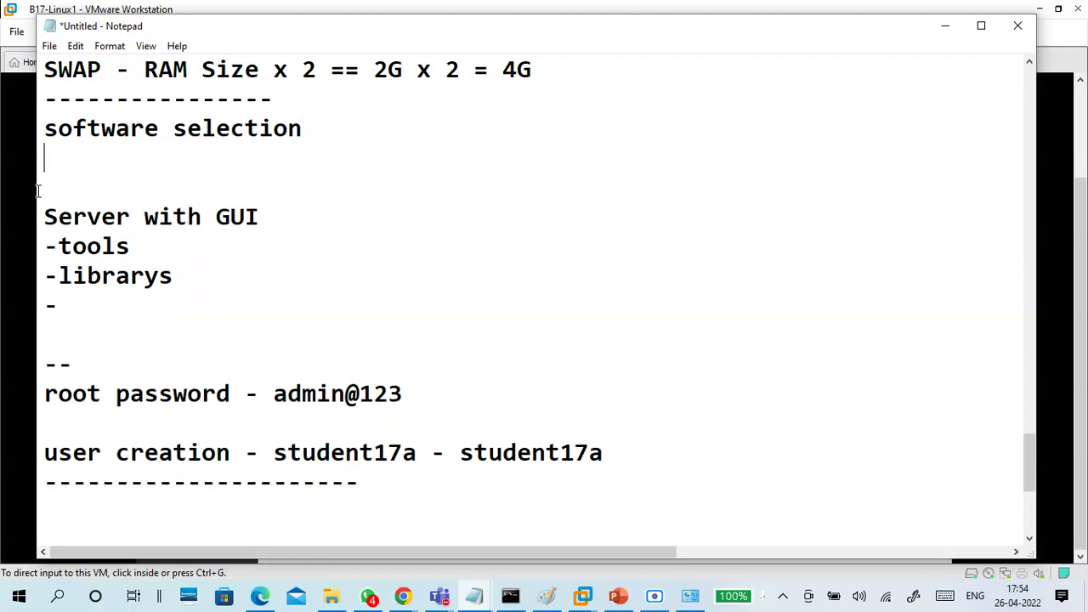
{"action": "key", "text": "Return"}
{"action": "type", "text": "Minima"}
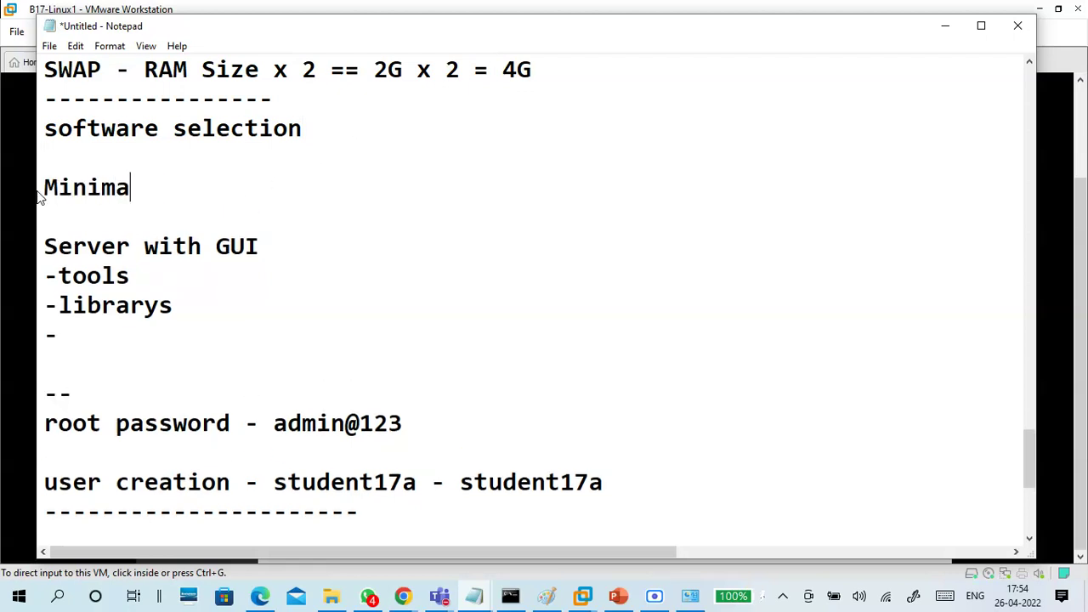
{"action": "type", "text": "l -- server "}
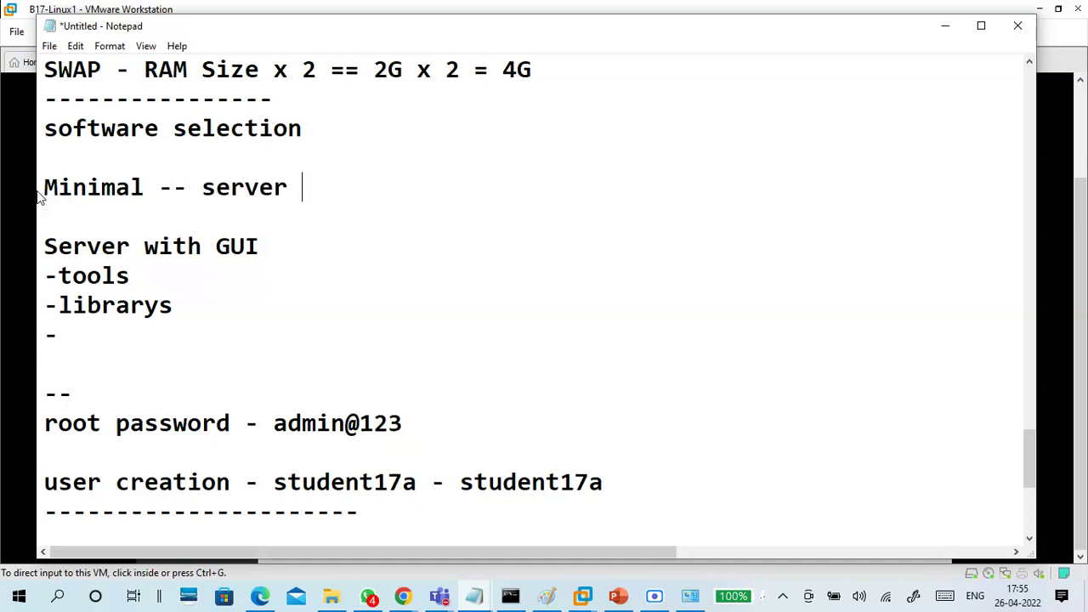
{"action": "type", "text": "with "}
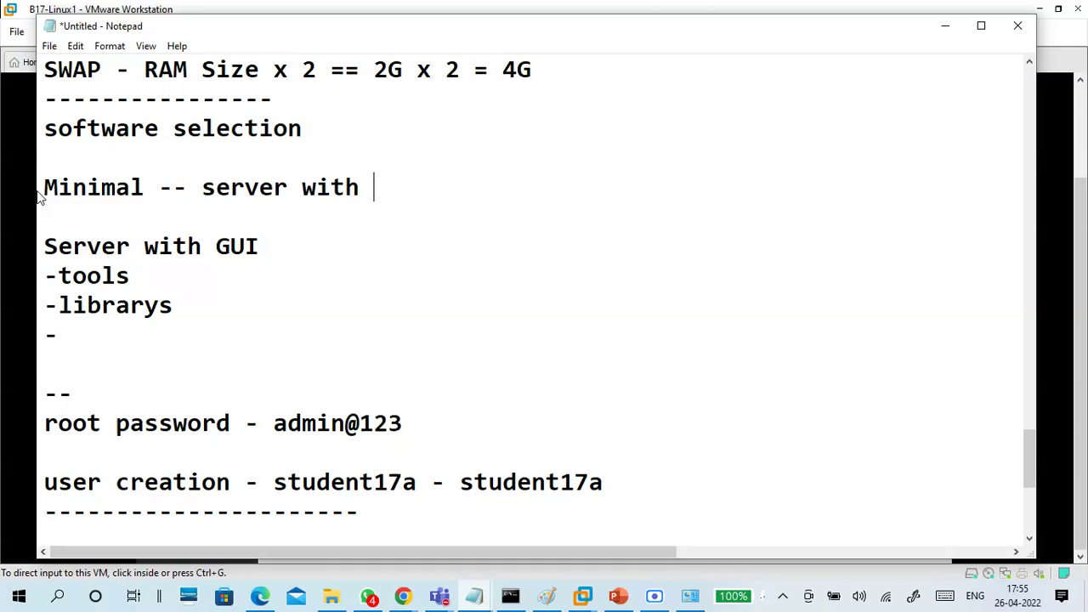
{"action": "type", "text": "GUI"}
{"action": "scroll", "coordinate": [60, 208], "scroll_direction": "down", "scroll_amount": 2}
Add 'emal server' and '-print server' lines to the notes list
{"action": "left_click", "coordinate": [87, 163]}
{"action": "scroll", "coordinate": [166, 170], "scroll_direction": "up", "scroll_amount": 1}
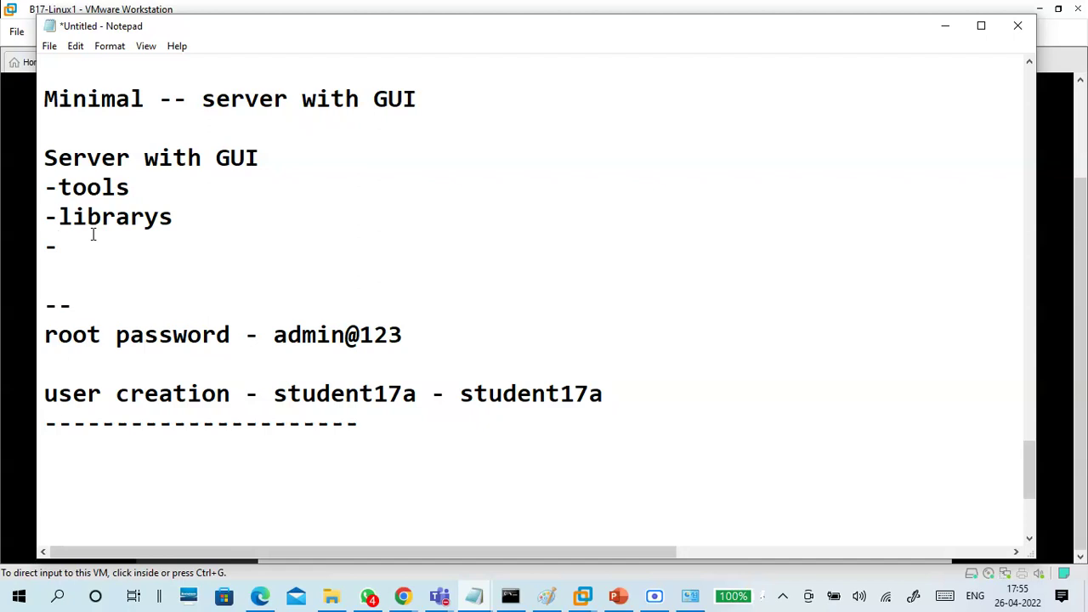
{"action": "type", "text": "emal server"}
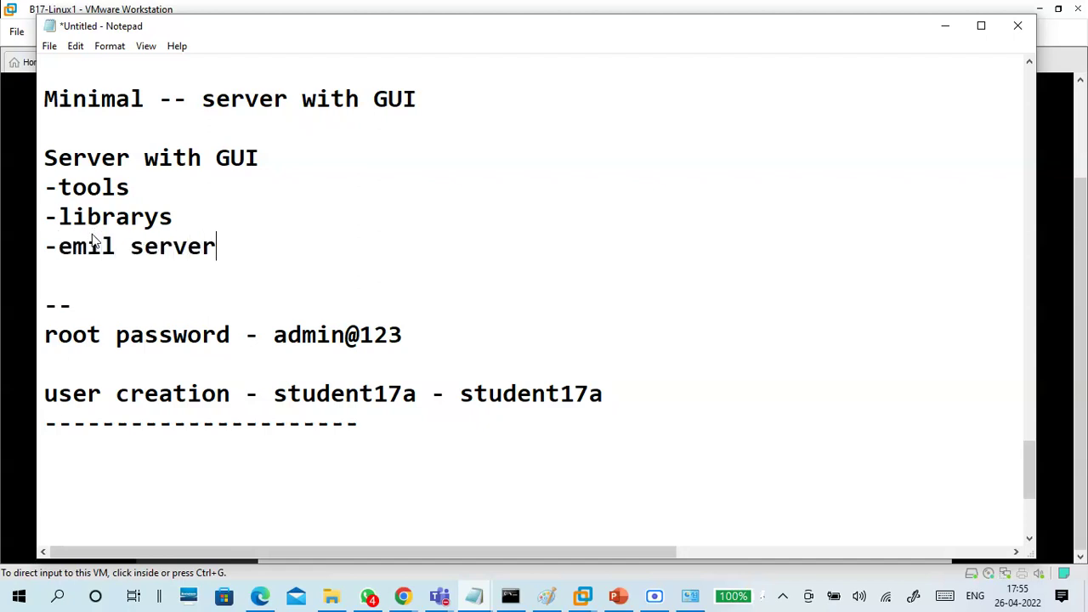
{"action": "key", "text": "Return"}
{"action": "type", "text": "-pri"}
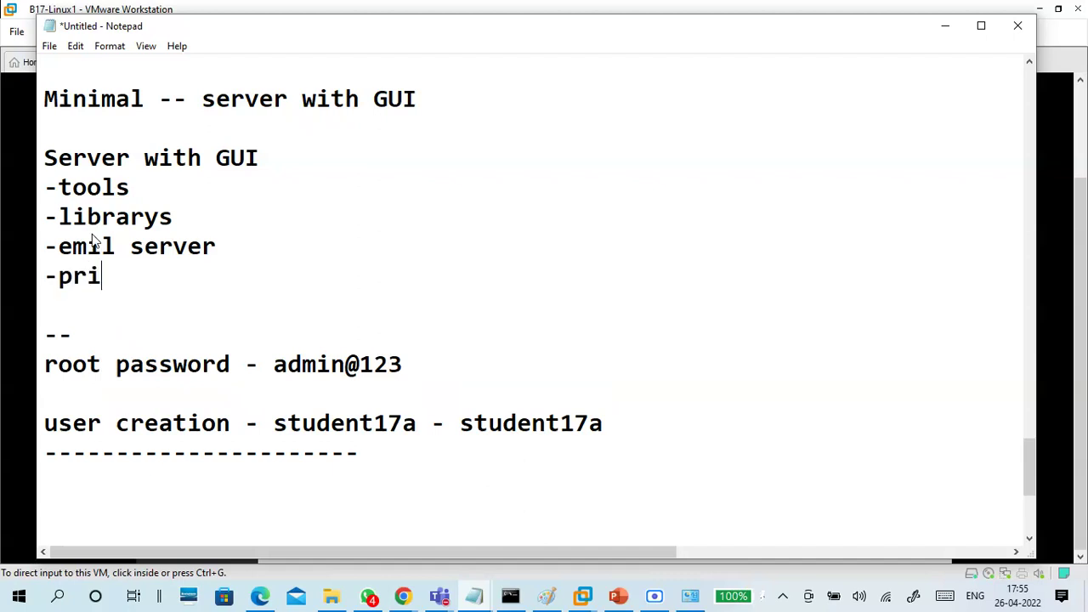
{"action": "type", "text": "nt server"}
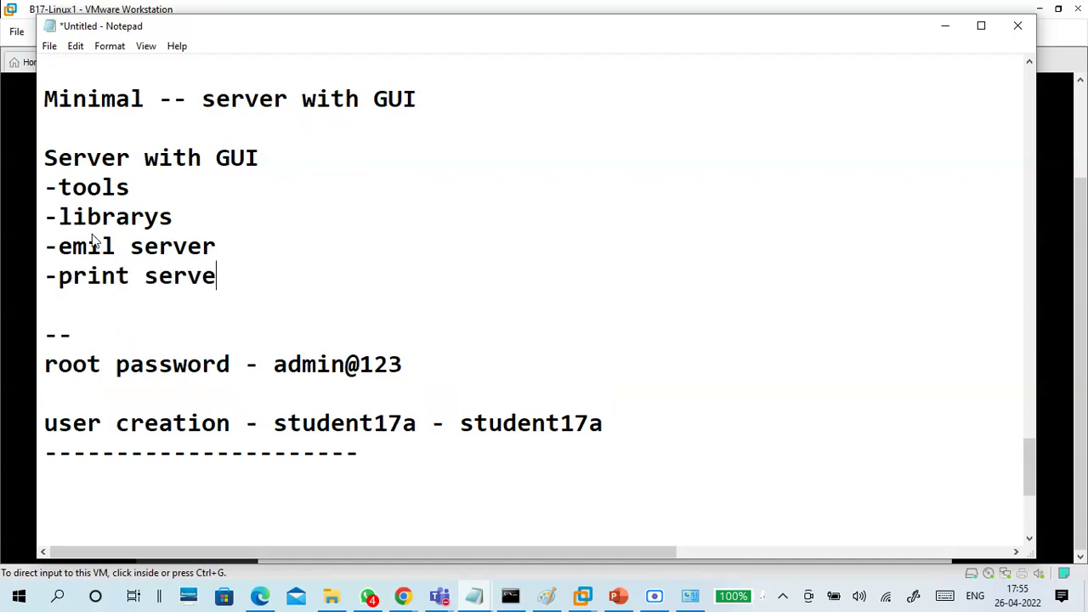
{"action": "key", "text": "Return"}
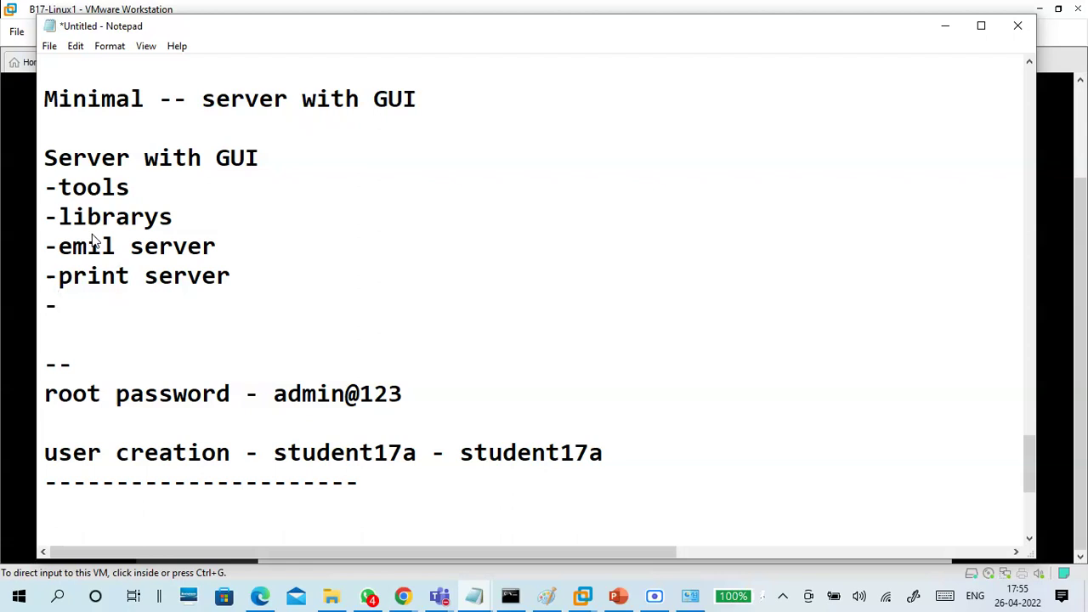
Insert 'compatable' before librarys and add a '-development tools' line
{"action": "left_click", "coordinate": [67, 214]}
{"action": "type", "text": "compa"}
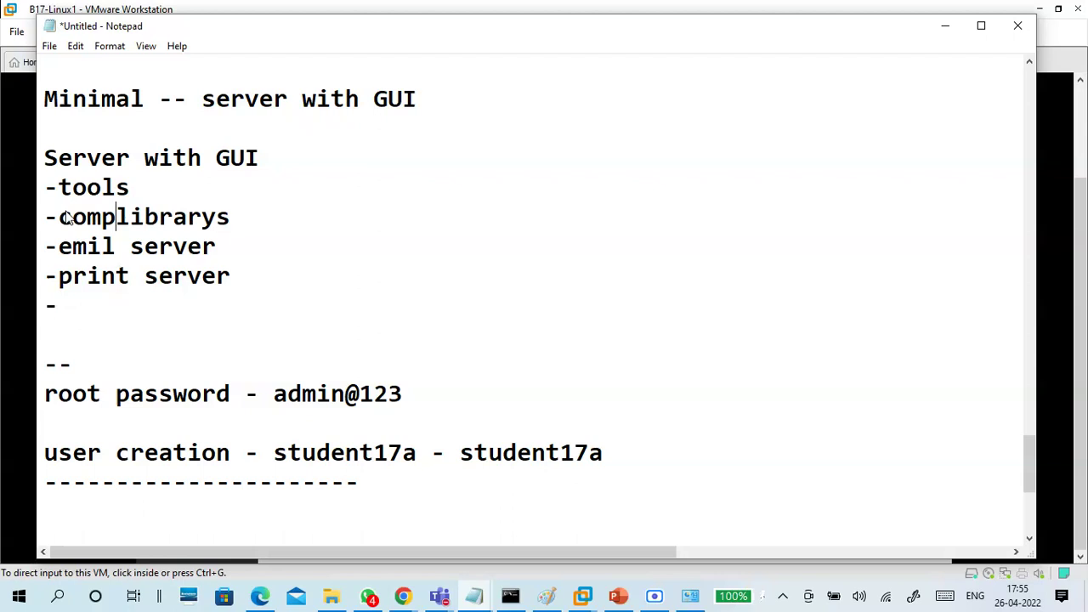
{"action": "type", "text": "table"}
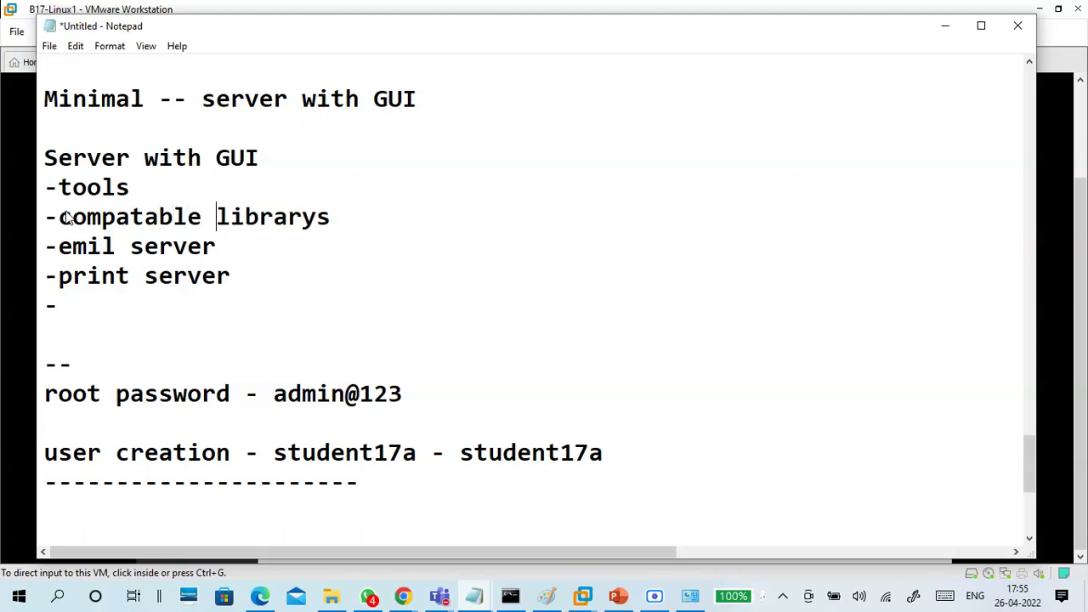
{"action": "left_click", "coordinate": [437, 199]}
{"action": "left_click", "coordinate": [395, 222]}
{"action": "key", "text": "Return"}
{"action": "type", "text": "-deve"}
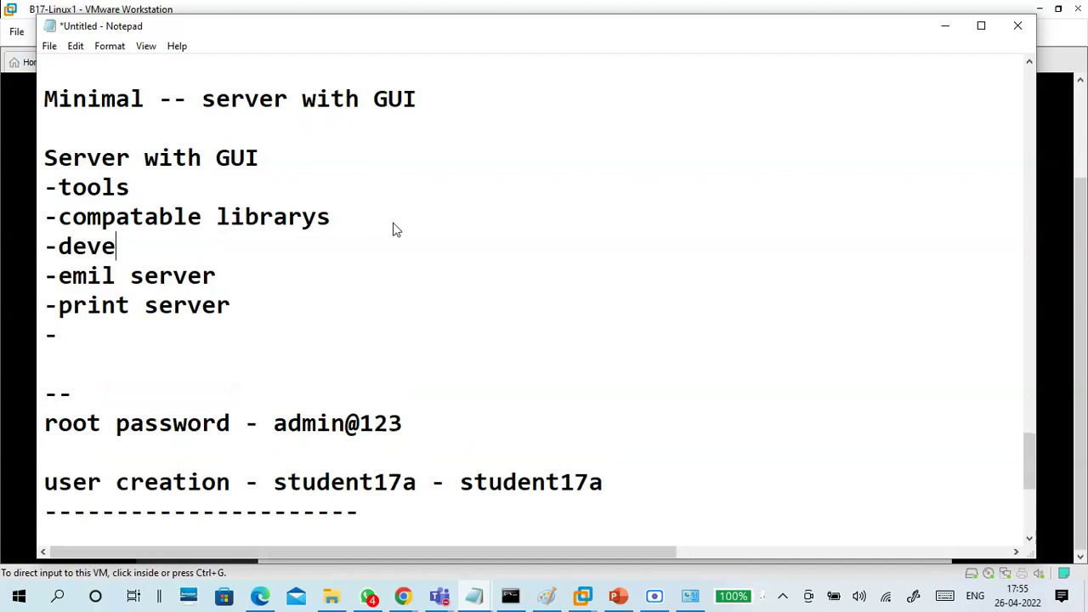
{"action": "type", "text": "lopment tools"}
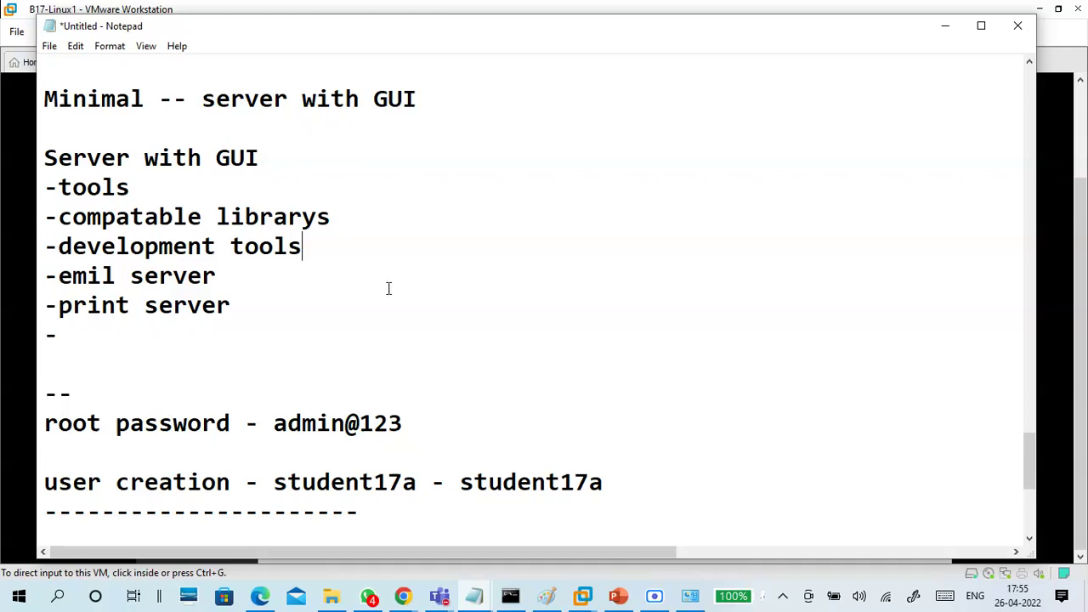
Add the note '--if you add 3line in .vmx ,' below the lone dash line
{"action": "left_click", "coordinate": [201, 331]}
{"action": "left_click", "coordinate": [148, 194]}
{"action": "left_click_drag", "start_coordinate": [108, 188], "coordinate": [44, 191]}
{"action": "left_click", "coordinate": [186, 201]}
{"action": "left_click", "coordinate": [170, 328]}
{"action": "key", "text": "Return"}
{"action": "type", "text": "--i"}
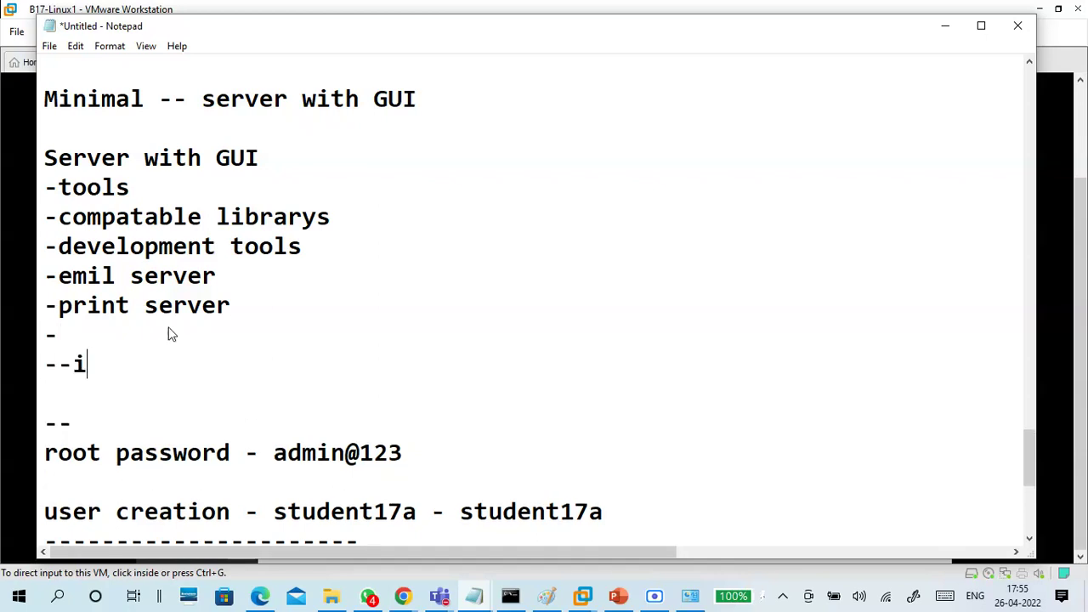
{"action": "type", "text": "f you add 3li"}
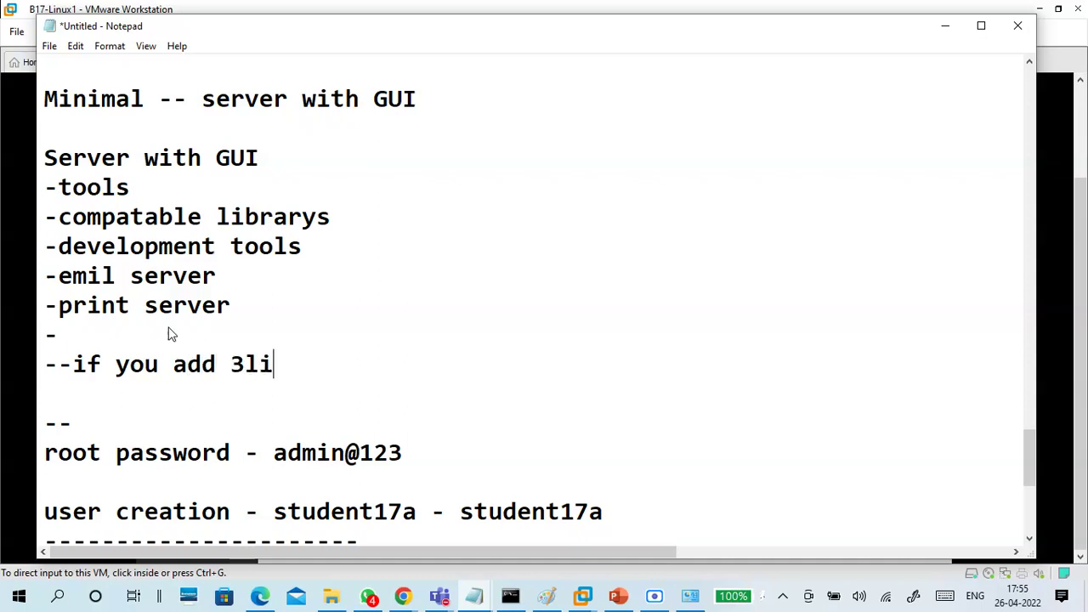
{"action": "type", "text": "ne in .vmx"}
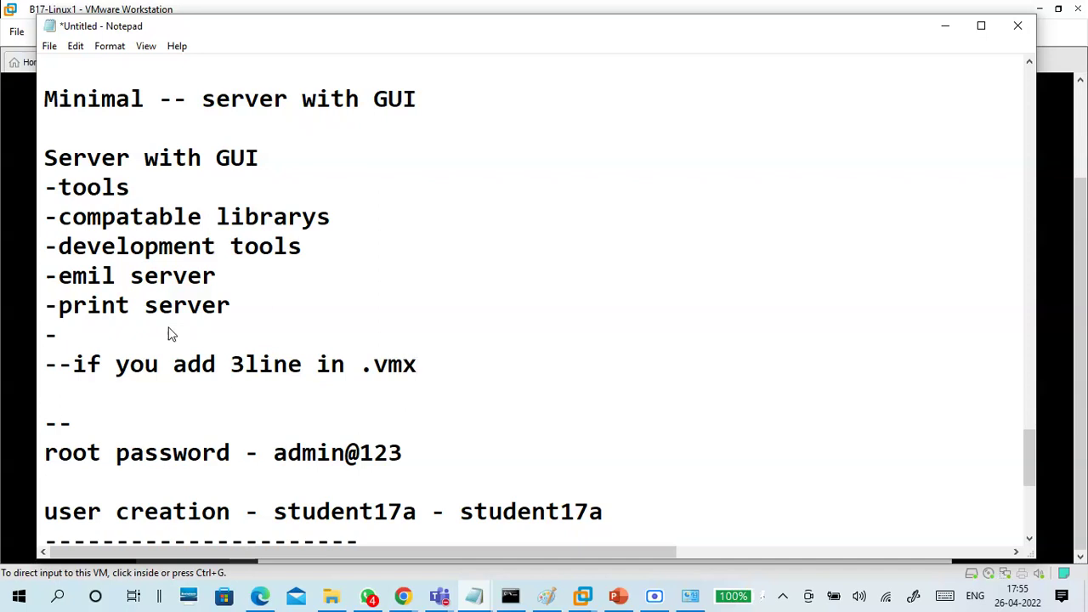
{"action": "type", "text": " ,"}
Type a '-virtualion --all' line, then delete the misspelled entry
{"action": "key", "text": "Return"}
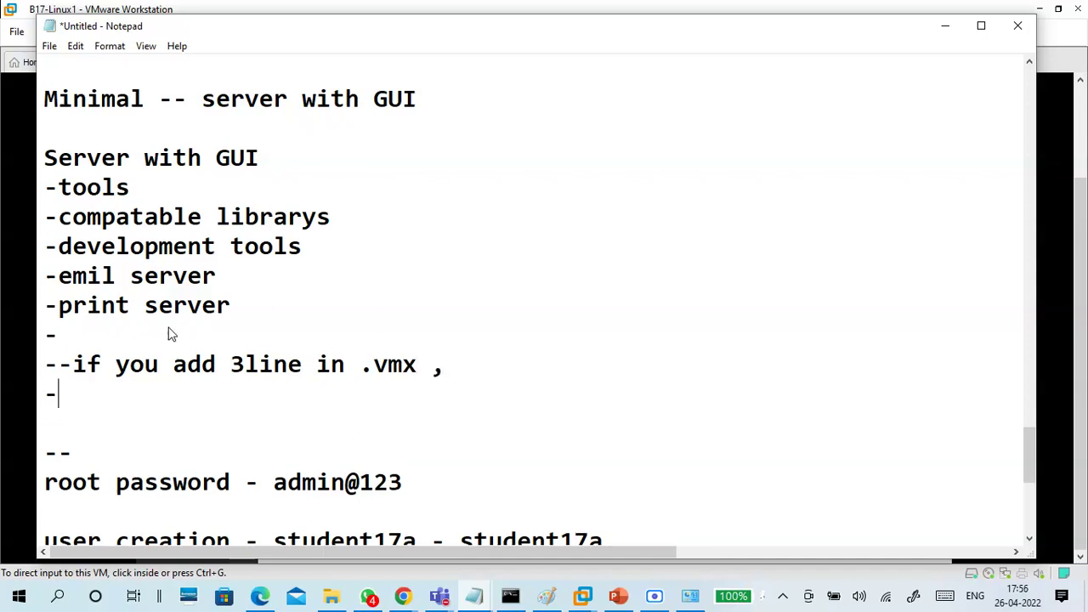
{"action": "type", "text": "-virtua"}
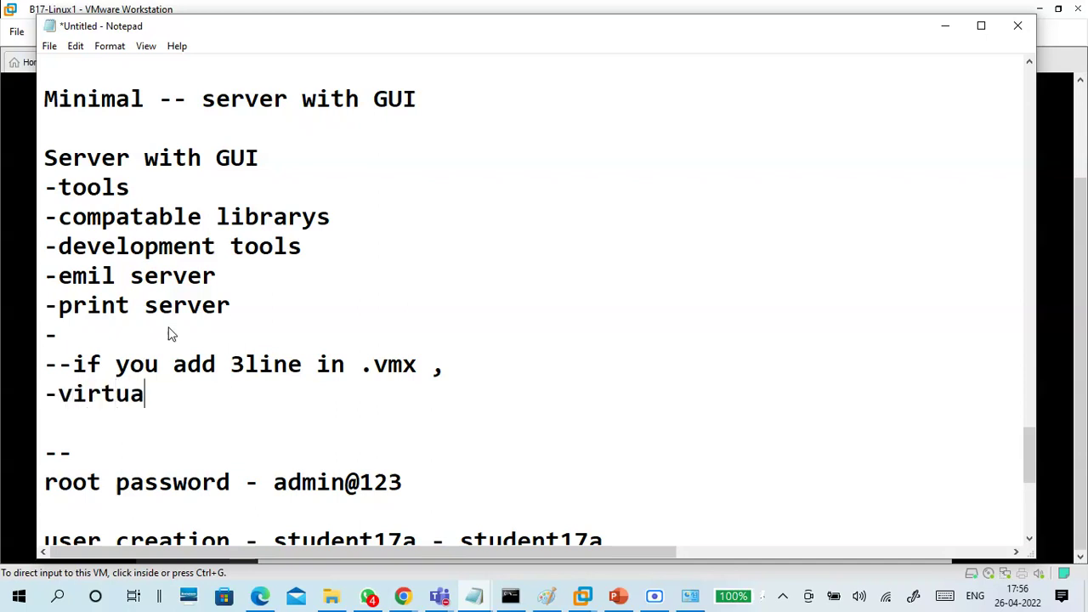
{"action": "type", "text": "lion --"}
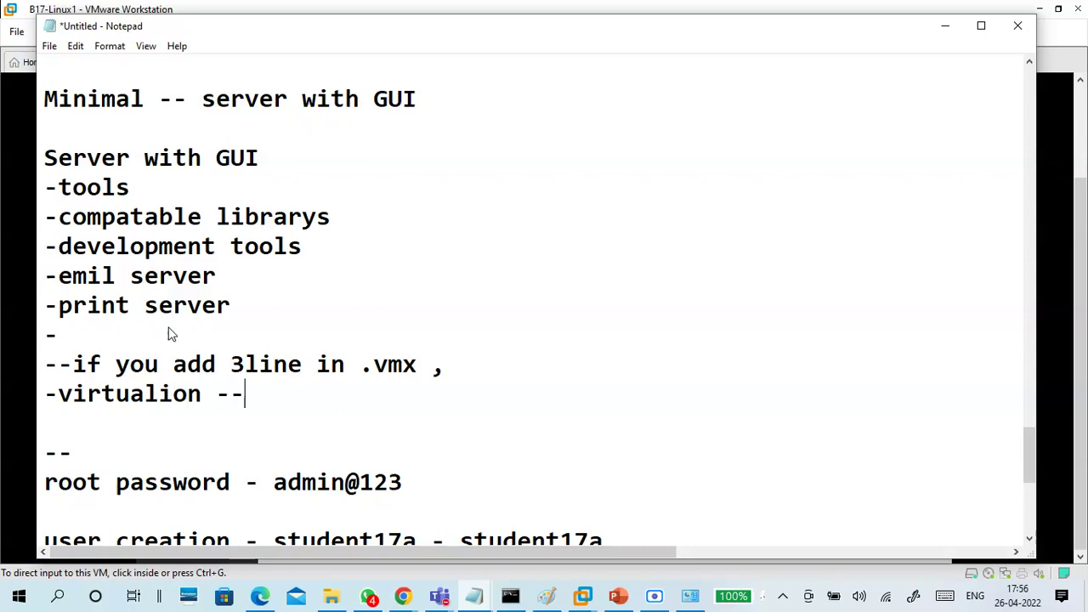
{"action": "type", "text": "all"}
{"action": "left_click_drag", "start_coordinate": [290, 394], "coordinate": [44, 394]}
{"action": "left_click", "coordinate": [58, 364]}
{"action": "left_click_drag", "start_coordinate": [287, 394], "coordinate": [33, 399]}
{"action": "key", "text": "BackSpace"}
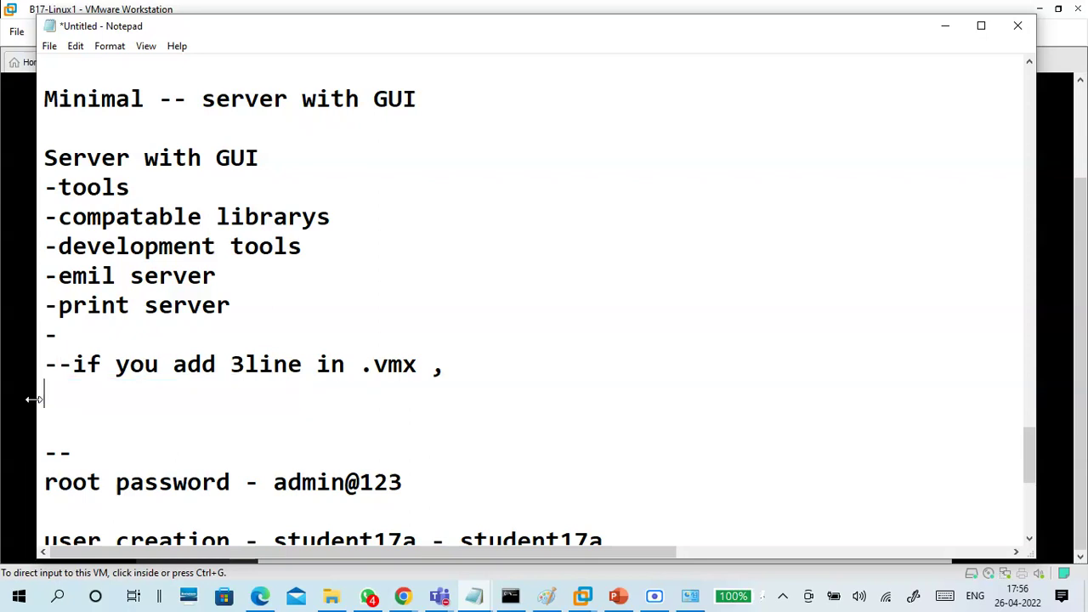
Add a '-virtualization' line and join the .vmx note onto it as a # comment
{"action": "left_click", "coordinate": [78, 333]}
{"action": "key", "text": "Return"}
{"action": "type", "text": "-"}
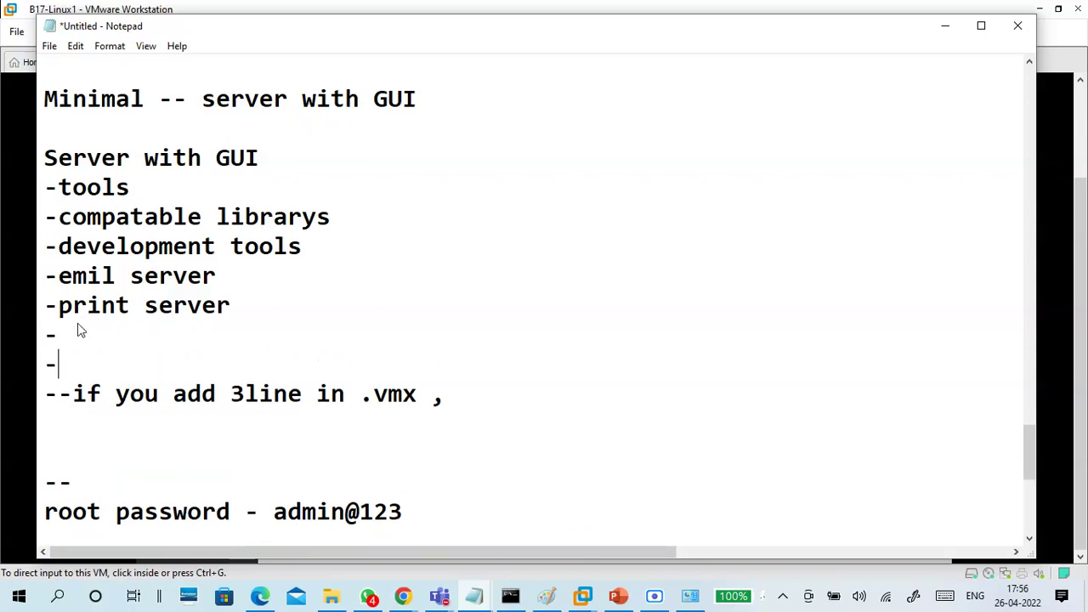
{"action": "type", "text": "virtuali"}
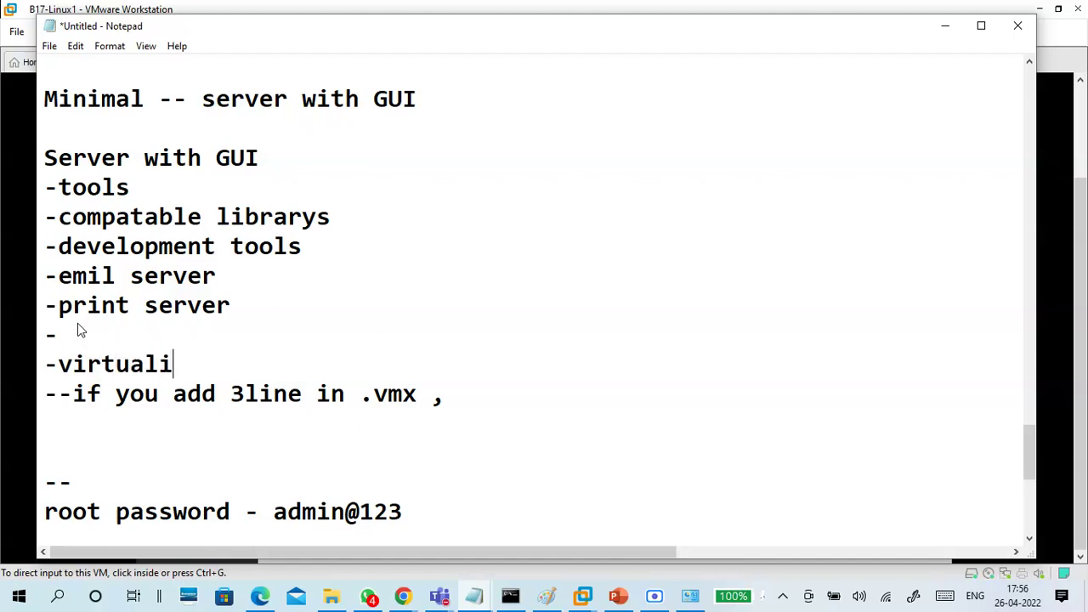
{"action": "type", "text": "zation "}
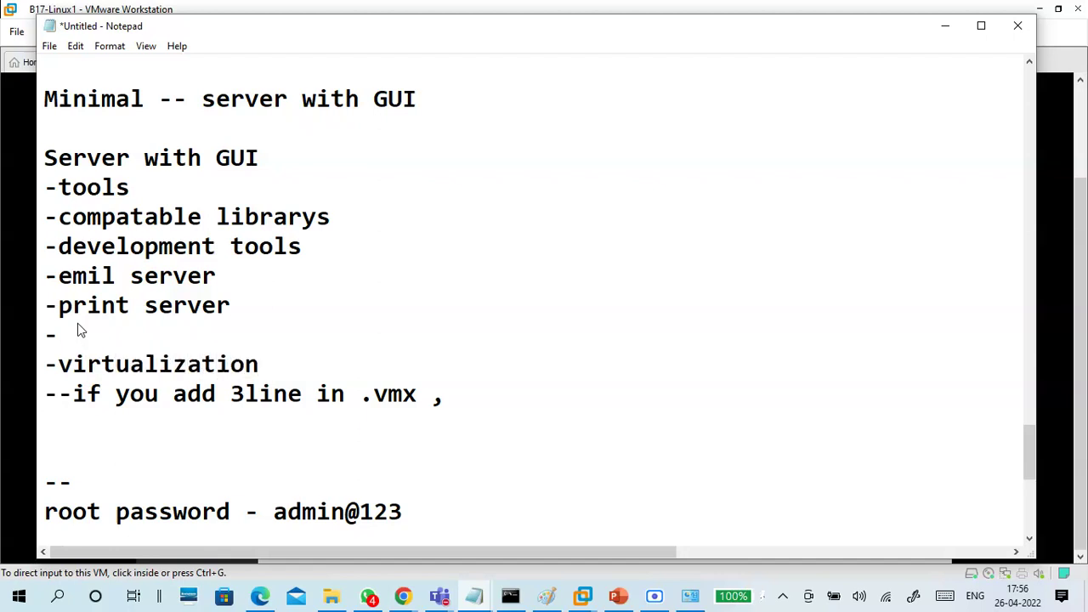
{"action": "type", "text": "-tols"}
{"action": "key", "text": "BackSpace"}
{"action": "key", "text": "BackSpace"}
{"action": "key", "text": "BackSpace"}
{"action": "key", "text": "BackSpace"}
{"action": "key", "text": "Delete"}
{"action": "key", "text": "Delete"}
{"action": "key", "text": "Delete"}
{"action": "type", "text": "// if you add 3line in .vmx ,"}
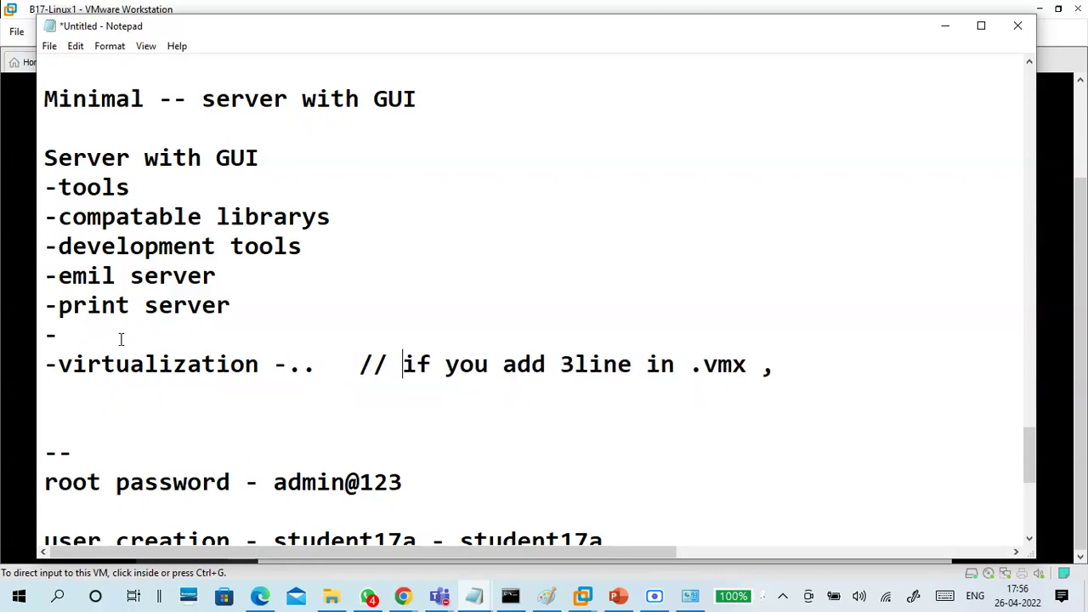
{"action": "key", "text": "BackSpace"}
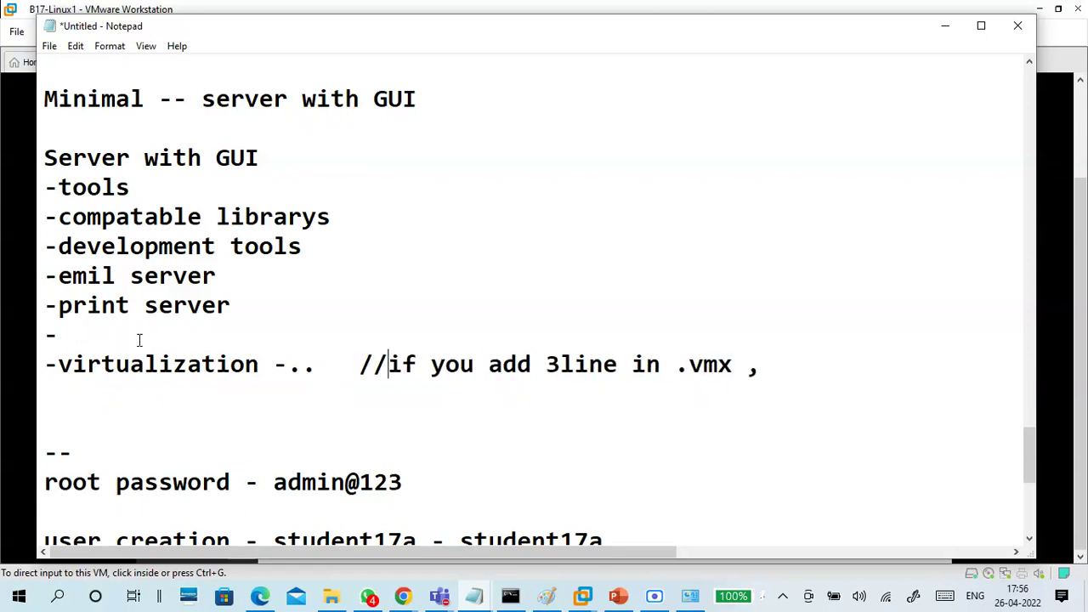
{"action": "key", "text": "BackSpace"}
{"action": "key", "text": "BackSpace"}
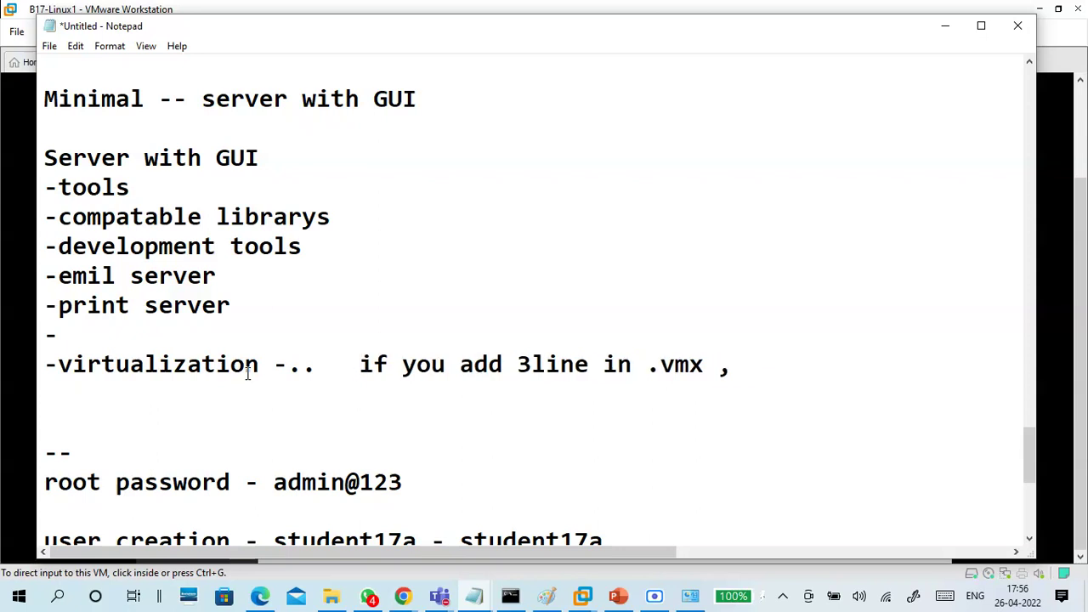
{"action": "type", "text": "#"}
Delete the blank lines between the virtualization line and the -- line
{"action": "left_click_drag", "start_coordinate": [359, 365], "coordinate": [729, 366]}
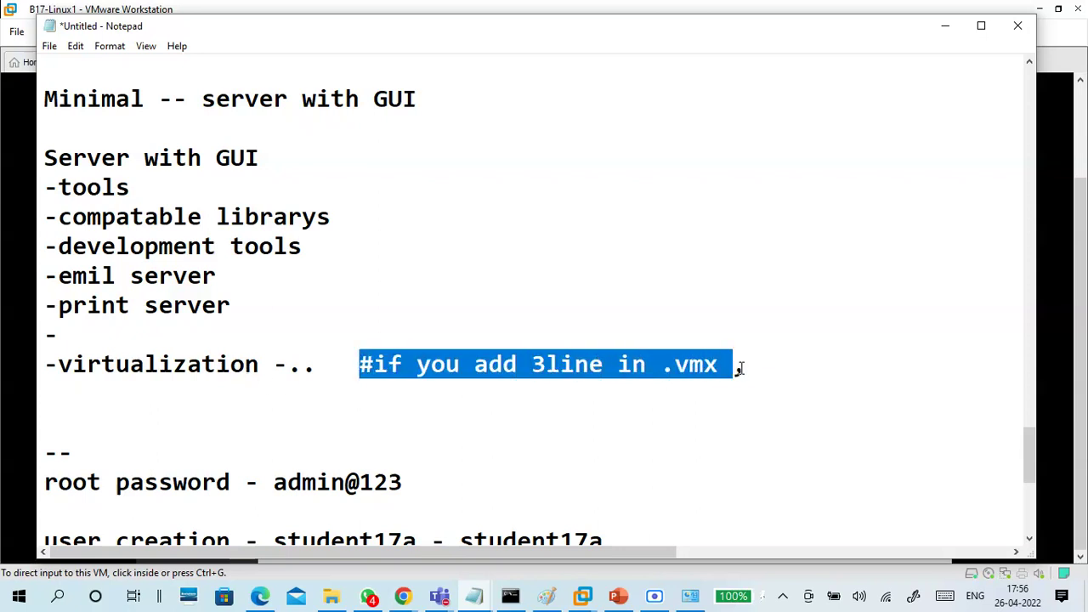
{"action": "left_click", "coordinate": [742, 367]}
{"action": "left_click_drag", "start_coordinate": [259, 365], "coordinate": [42, 365]}
{"action": "left_click", "coordinate": [84, 406]}
{"action": "key", "text": "Delete"}
{"action": "key", "text": "Delete"}
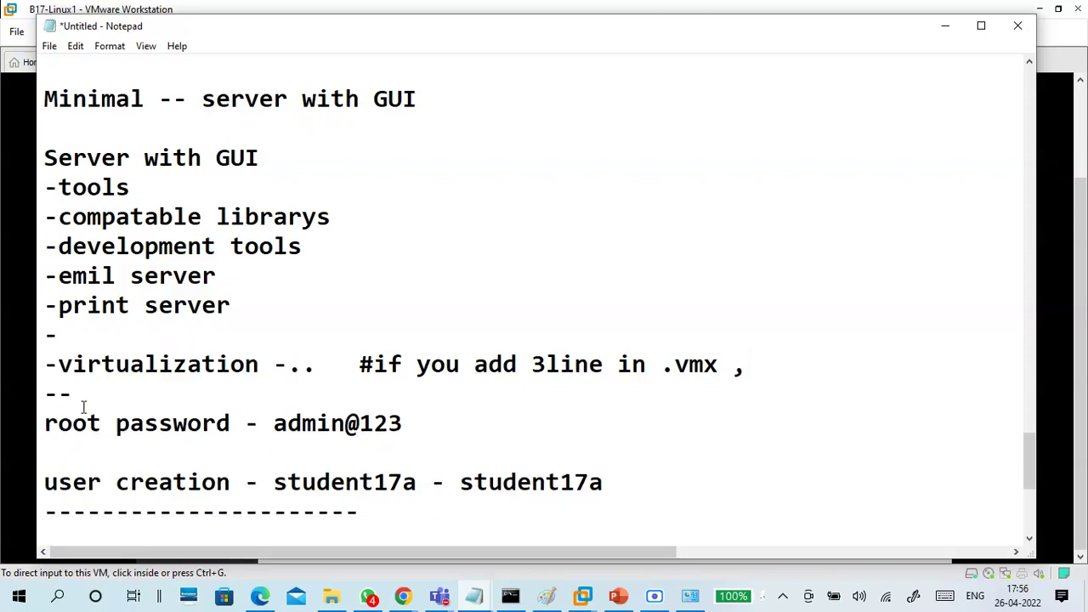
{"action": "scroll", "coordinate": [136, 357], "scroll_direction": "down", "scroll_amount": 2}
{"action": "left_click", "coordinate": [94, 217]}
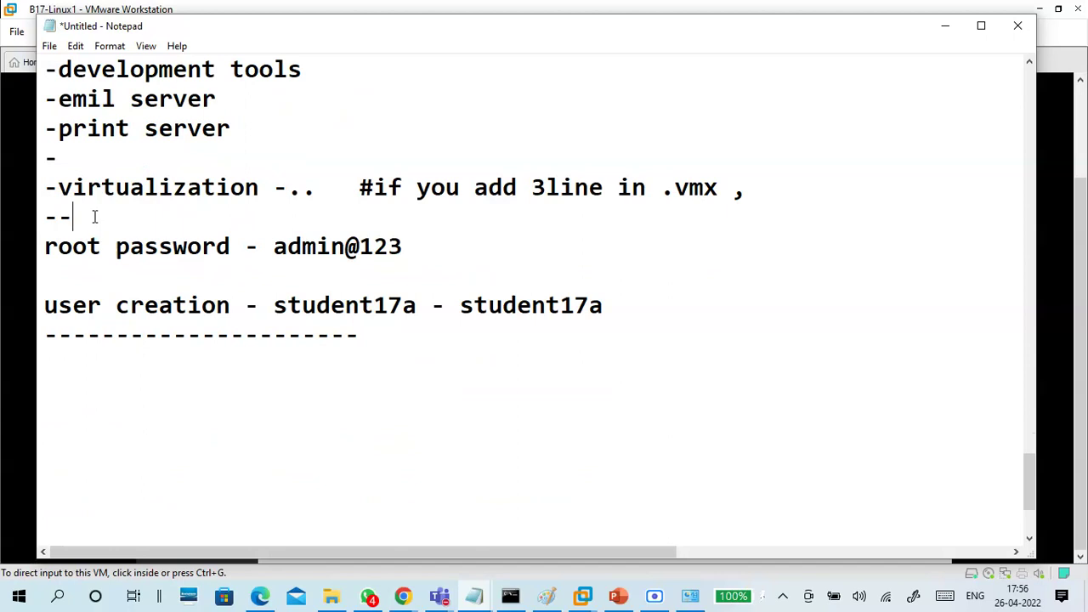
Add a '-Bigen Installation' line after the -- line
{"action": "key", "text": "Return"}
{"action": "type", "text": "-Bigen "}
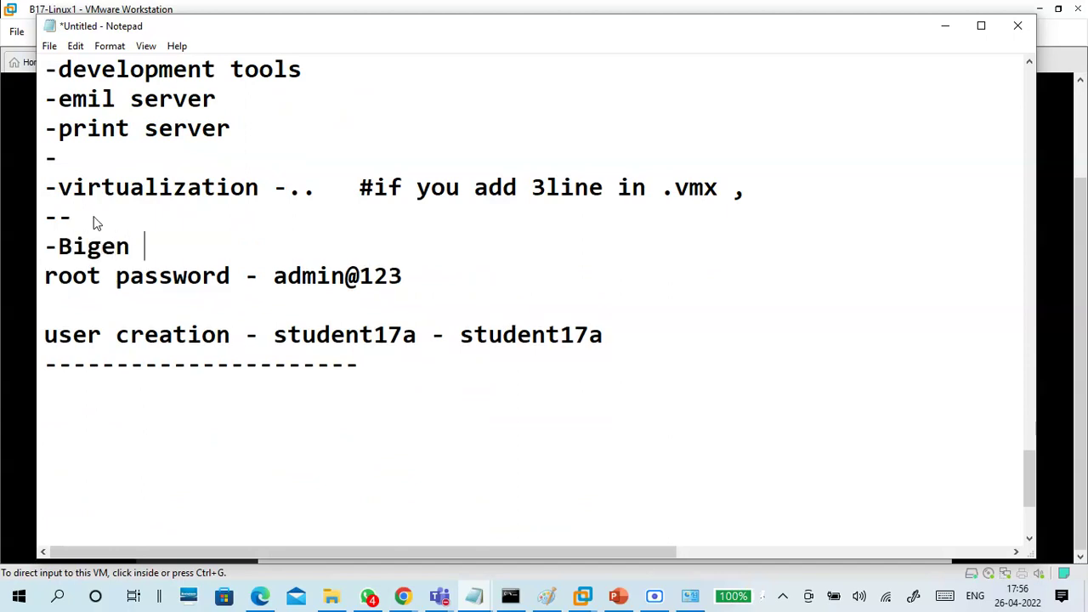
{"action": "type", "text": "Installation"}
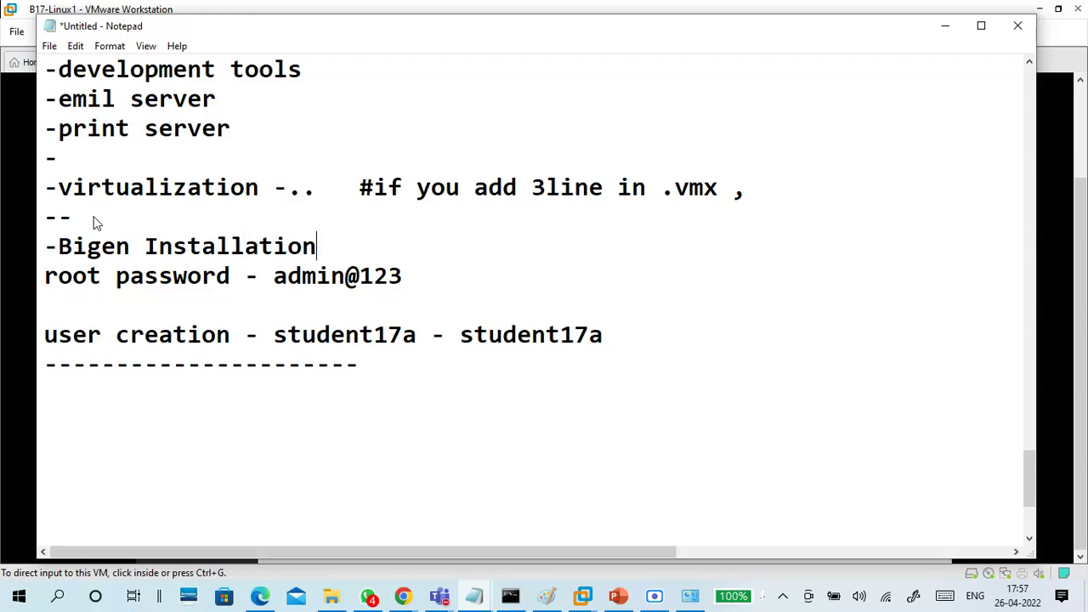
{"action": "key", "text": "Return"}
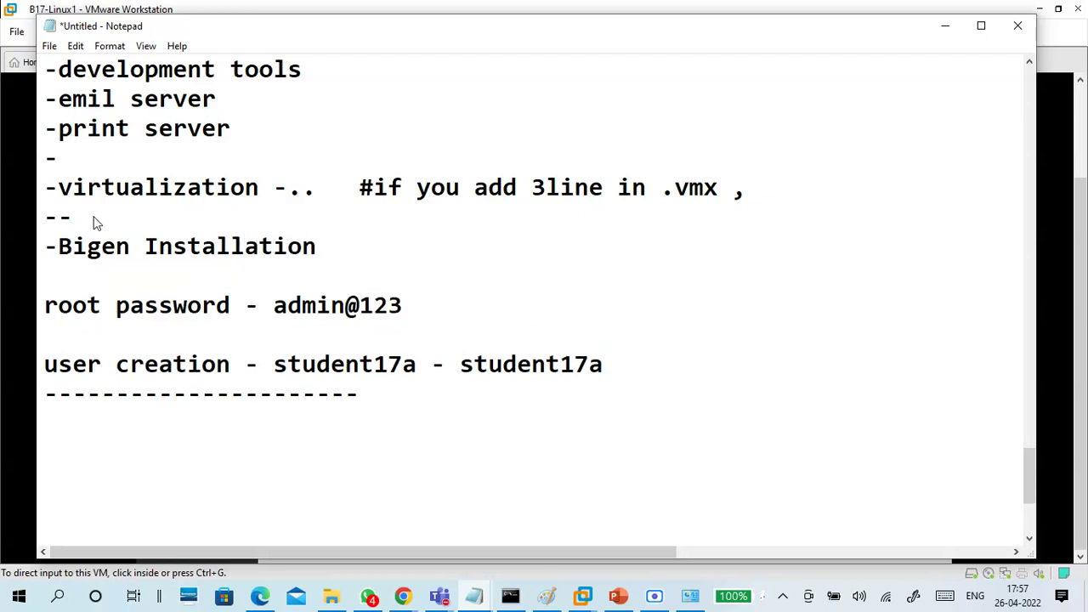
{"action": "left_click_drag", "start_coordinate": [229, 304], "coordinate": [40, 302]}
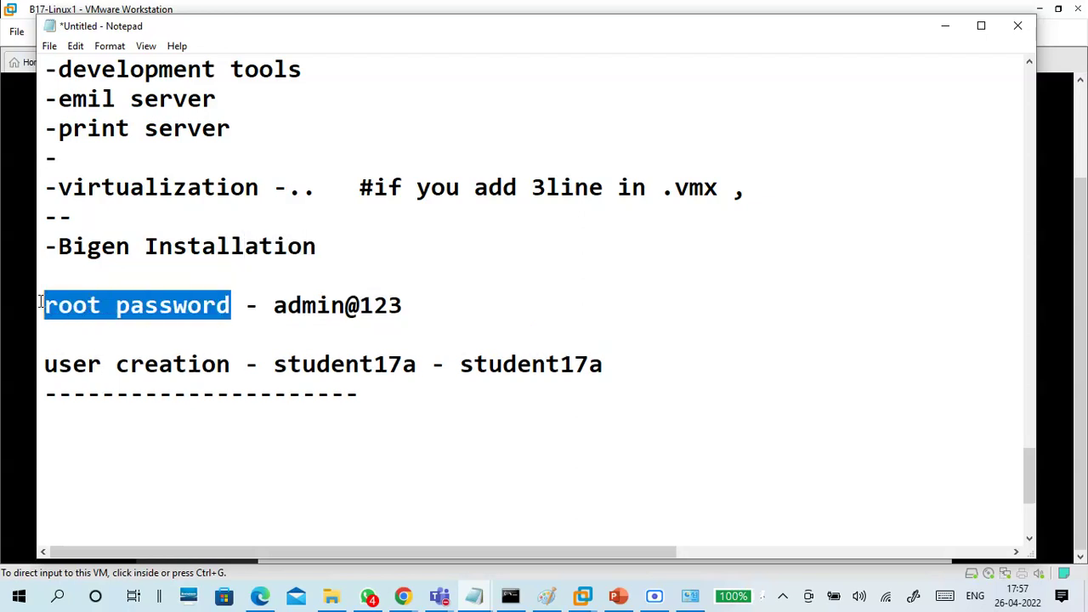
{"action": "left_click_drag", "start_coordinate": [407, 304], "coordinate": [274, 305]}
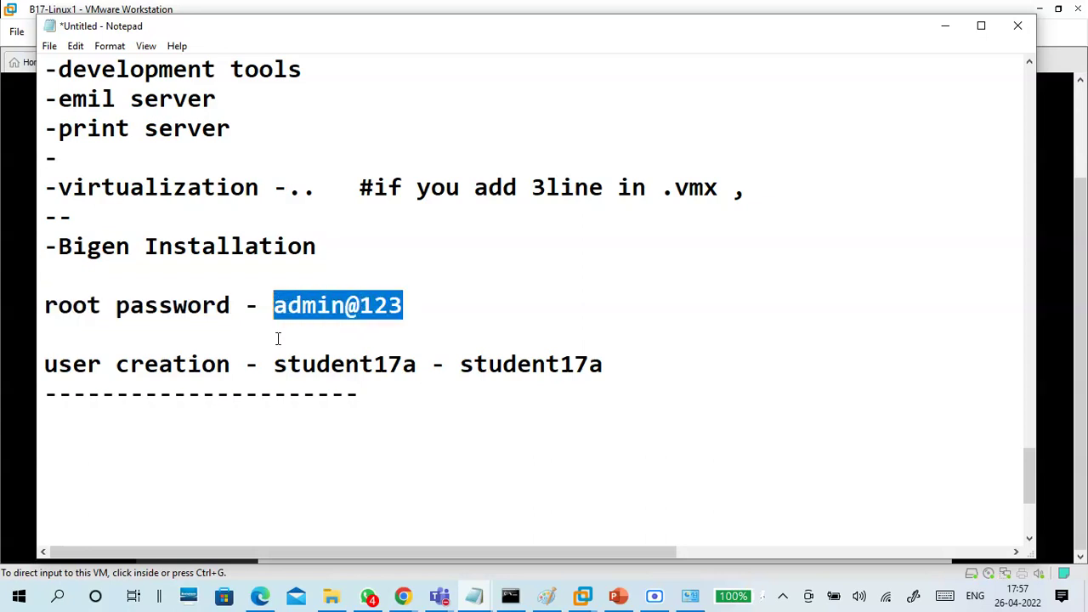
Below the dashes, type 'root' and the root password on separate lines
{"action": "scroll", "coordinate": [277, 338], "scroll_direction": "down", "scroll_amount": 1}
{"action": "left_click", "coordinate": [257, 342]}
{"action": "type", "text": "root"}
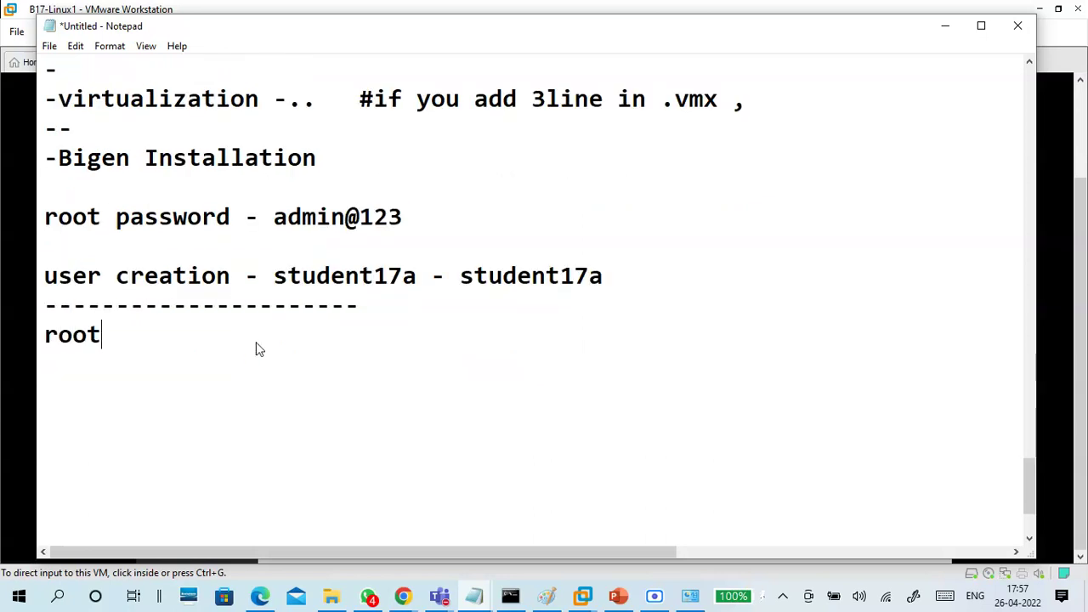
{"action": "key", "text": "Return"}
{"action": "type", "text": "admin@123"}
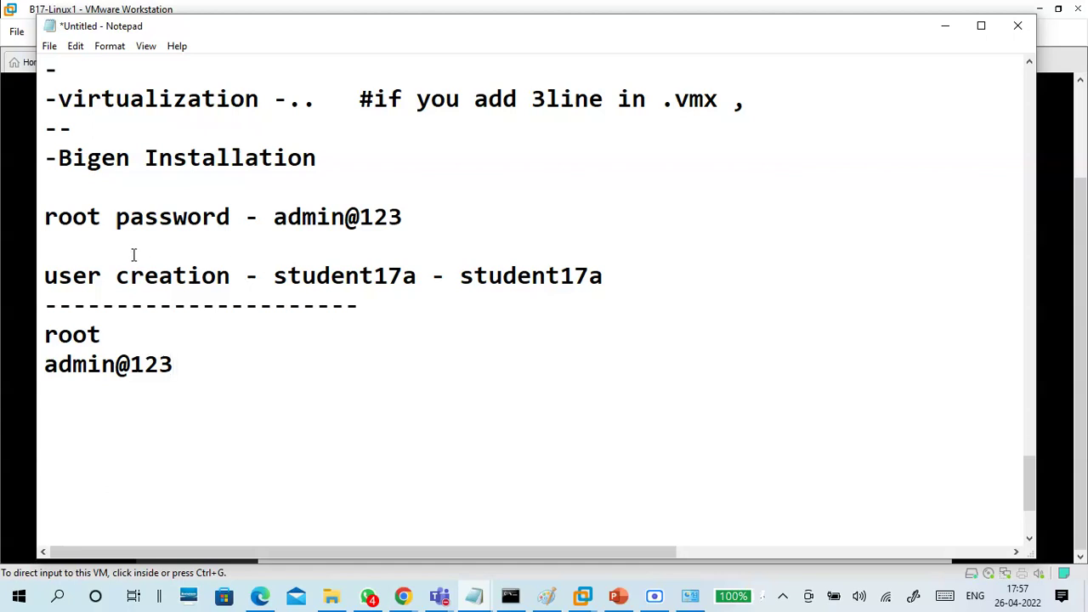
Append '#root user password' to the end of the root password line
{"action": "left_click_drag", "start_coordinate": [117, 218], "coordinate": [391, 223]}
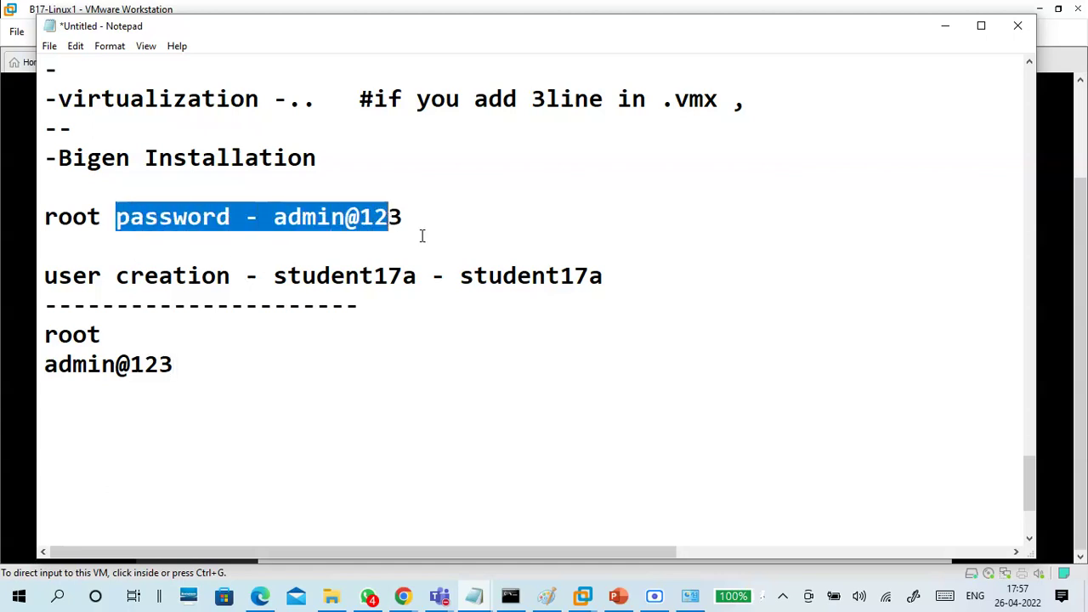
{"action": "left_click", "coordinate": [144, 331]}
{"action": "left_click", "coordinate": [178, 367]}
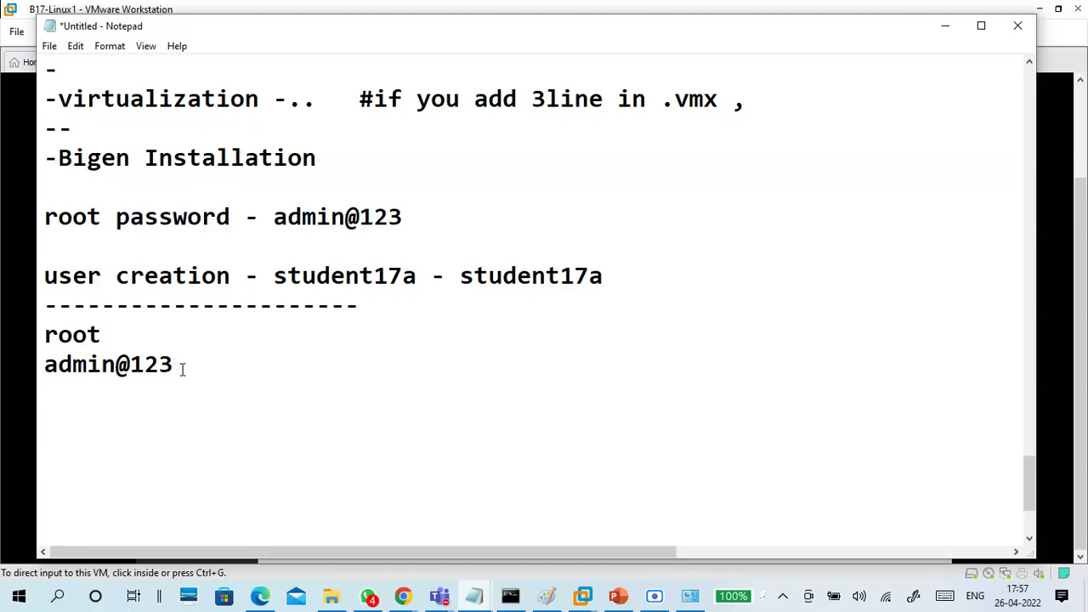
{"action": "left_click", "coordinate": [176, 330]}
{"action": "left_click", "coordinate": [440, 214]}
{"action": "type", "text": "#root use"}
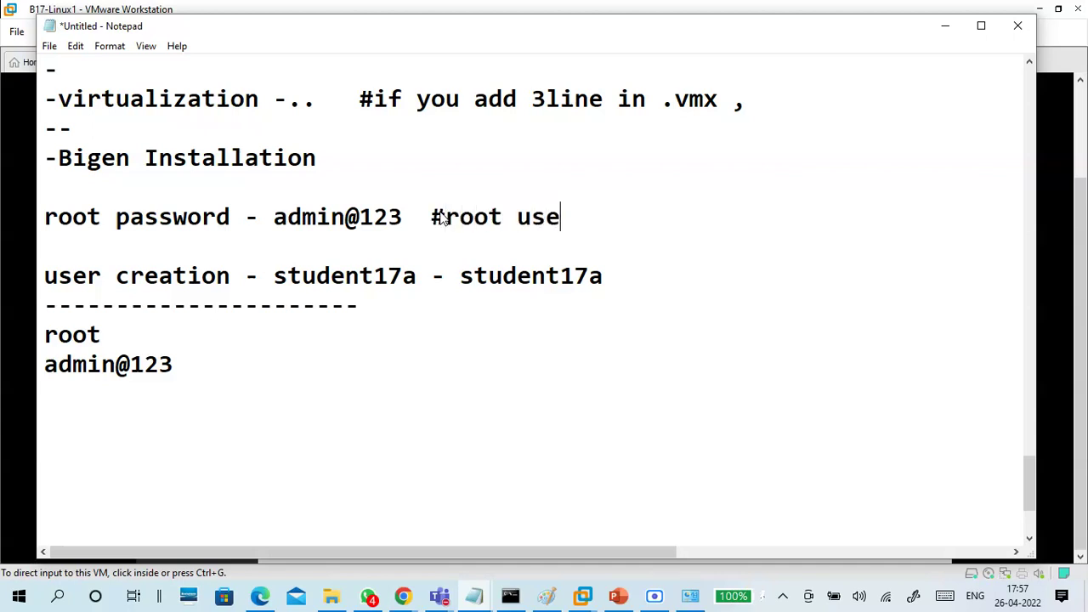
{"action": "type", "text": "r password"}
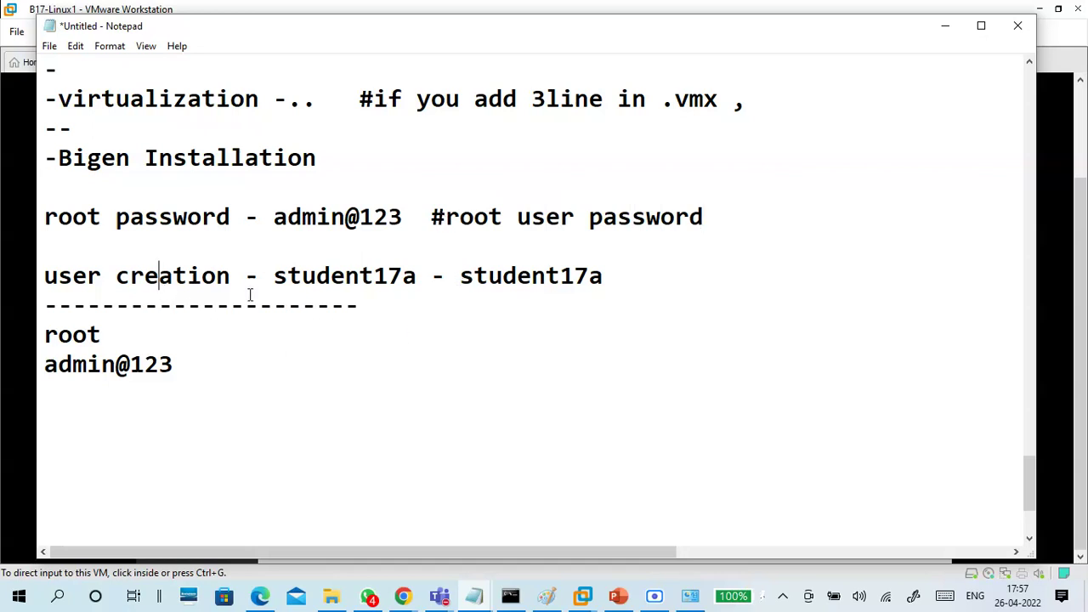
Close the notes with a long dashed divider line and an empty line
{"action": "left_click_drag", "start_coordinate": [419, 281], "coordinate": [272, 281]}
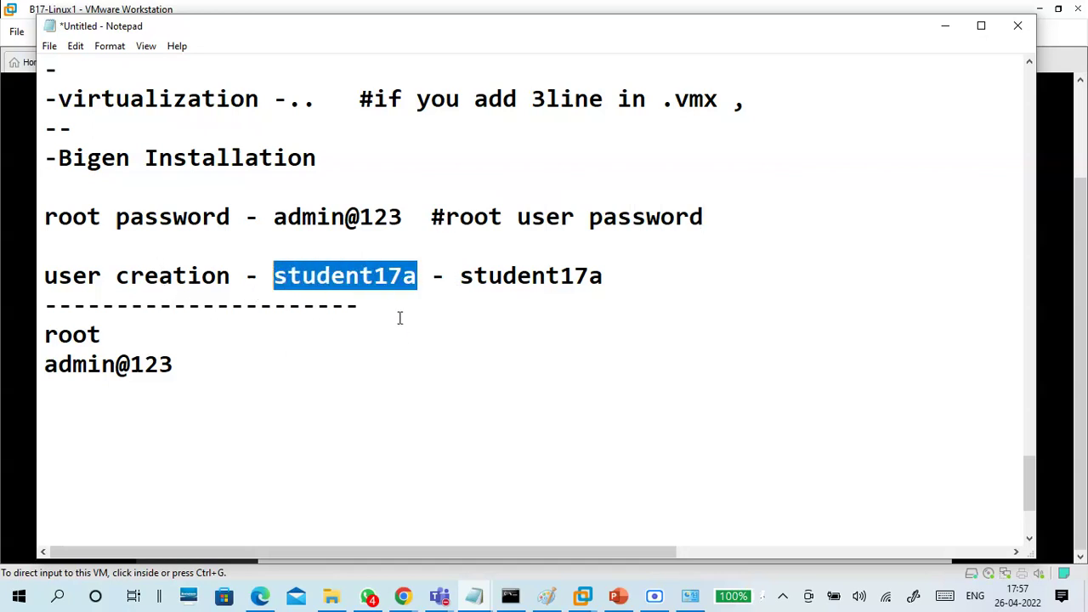
{"action": "left_click", "coordinate": [488, 331]}
{"action": "left_click", "coordinate": [475, 374]}
{"action": "key", "text": "Return"}
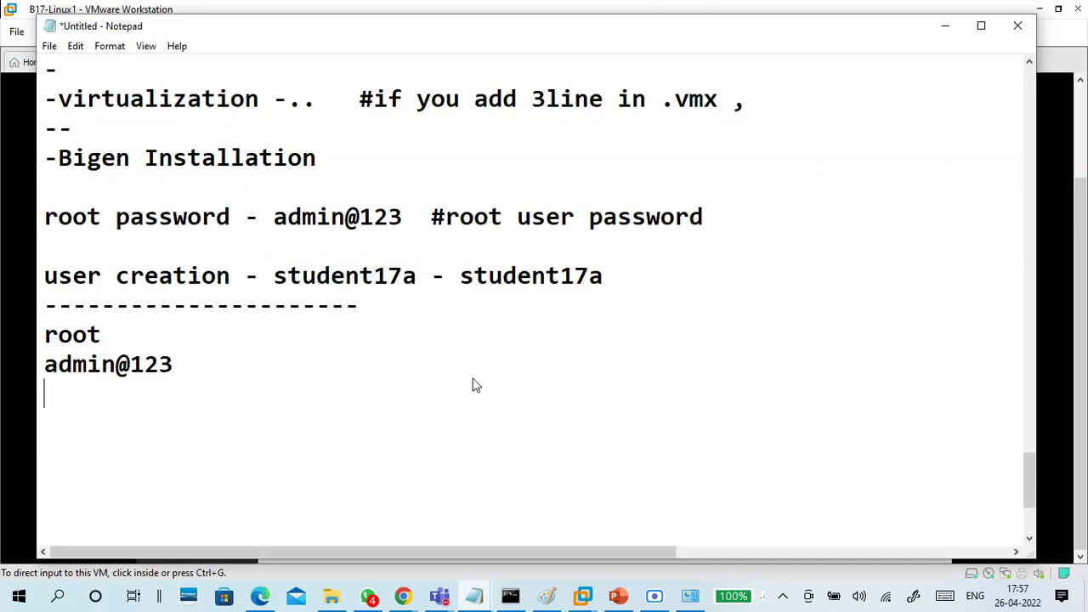
{"action": "type", "text": "--------------------------------------------"}
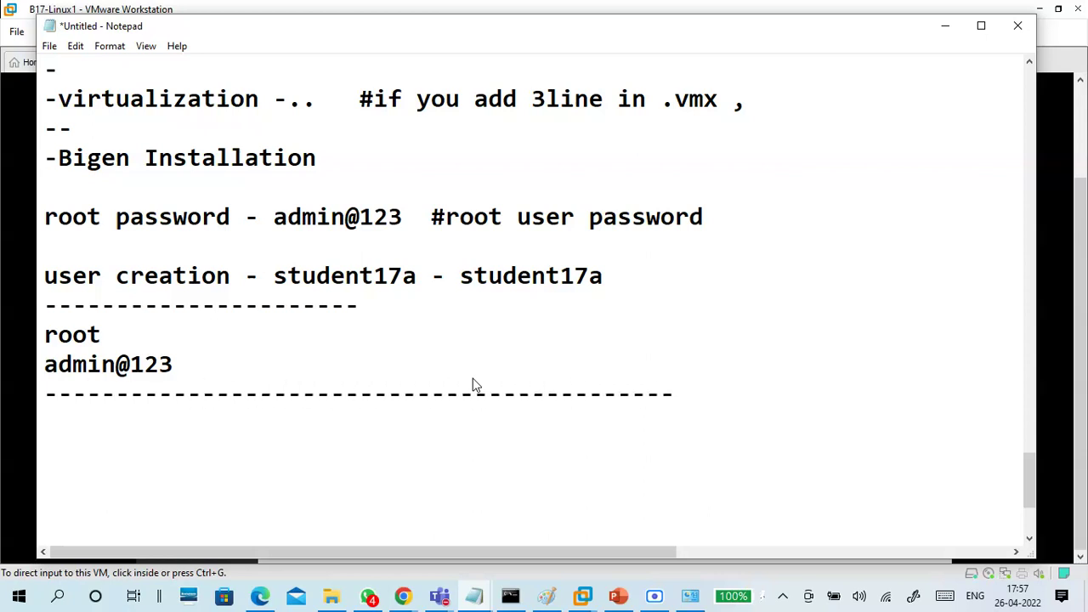
{"action": "scroll", "coordinate": [598, 314], "scroll_direction": "down", "scroll_amount": 2}
{"action": "key", "text": "Return"}
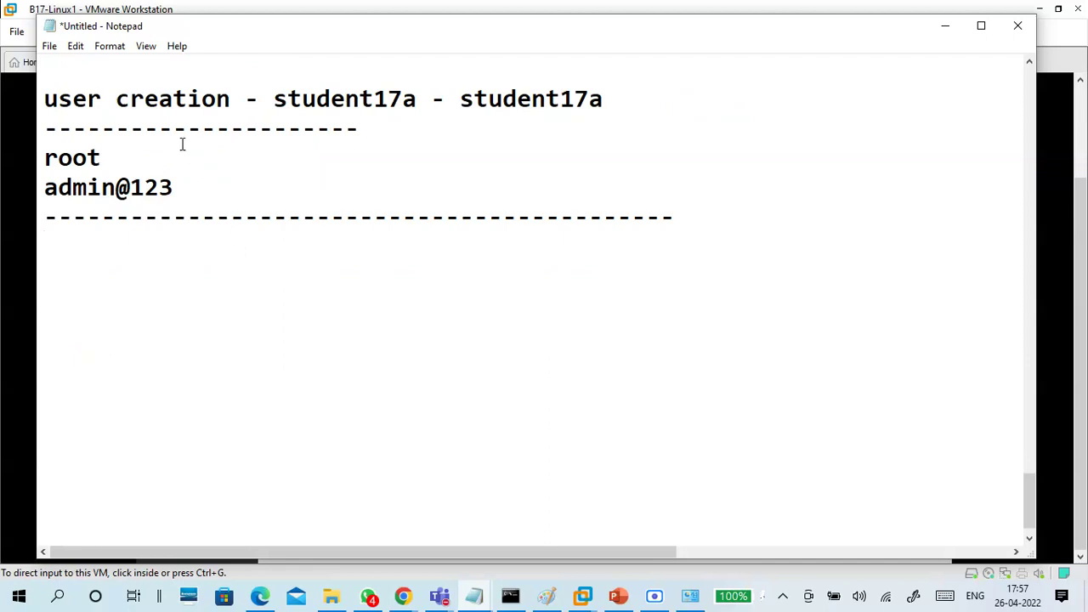
{"action": "left_click", "coordinate": [50, 46]}
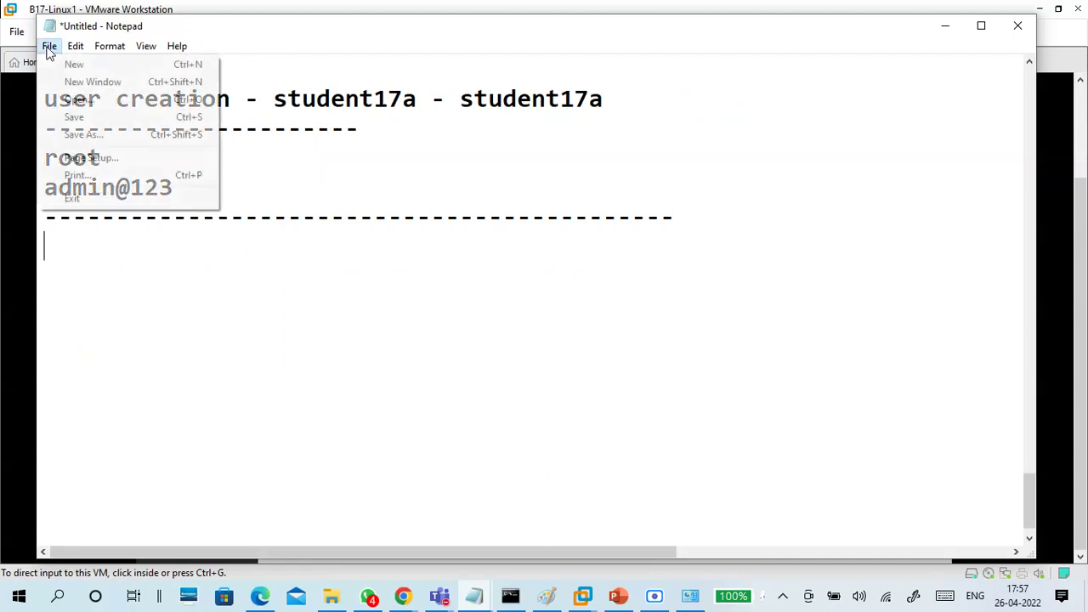
Save the notes as '26-04 Linux install.txt' and minimize Notepad to show installer progress
{"action": "left_click", "coordinate": [61, 119]}
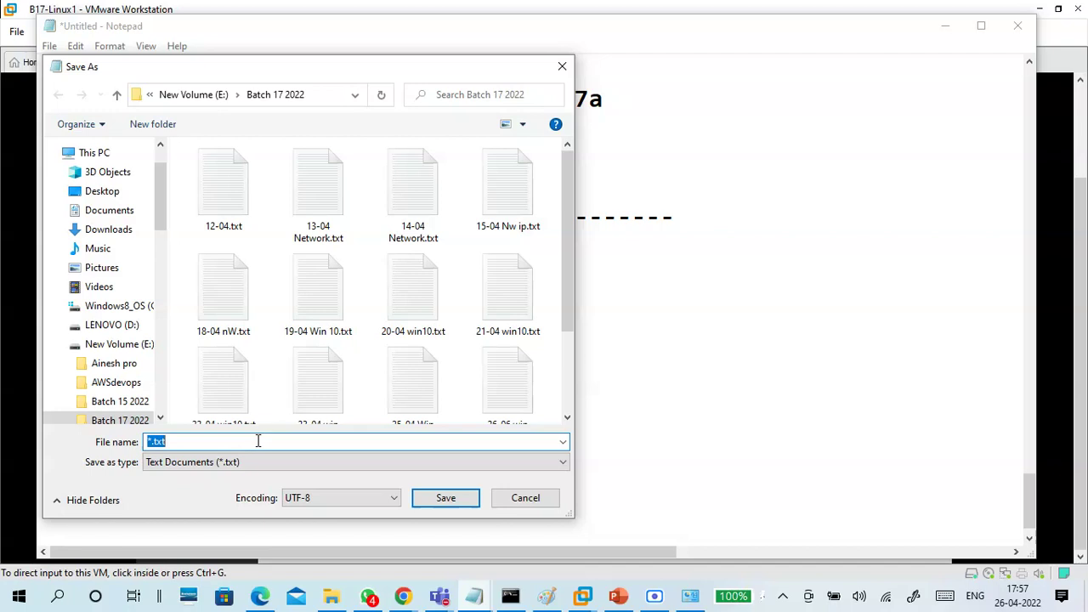
{"action": "type", "text": "26"}
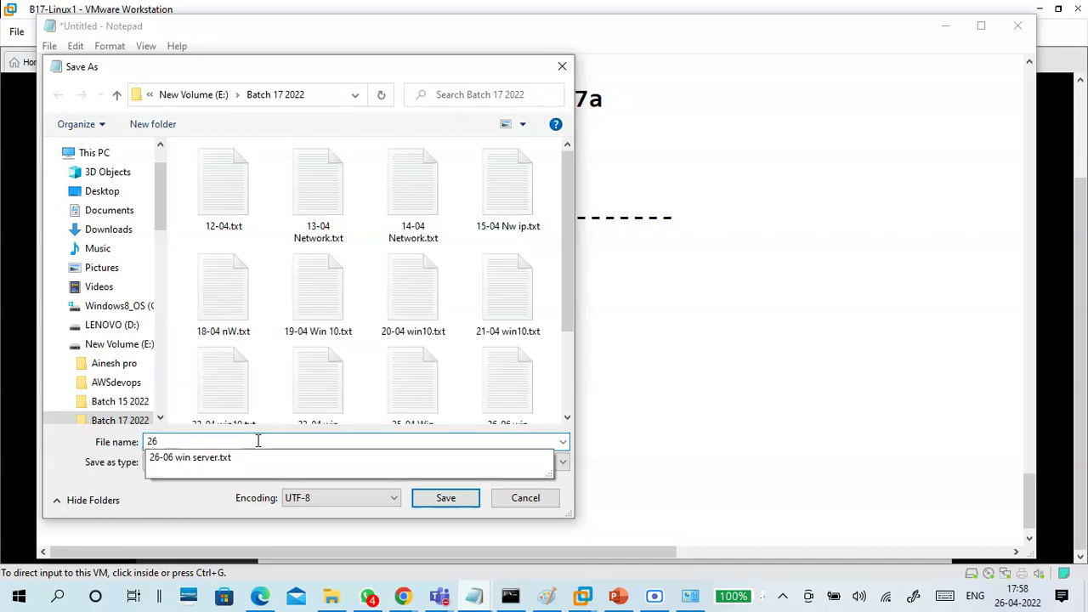
{"action": "type", "text": "-04"}
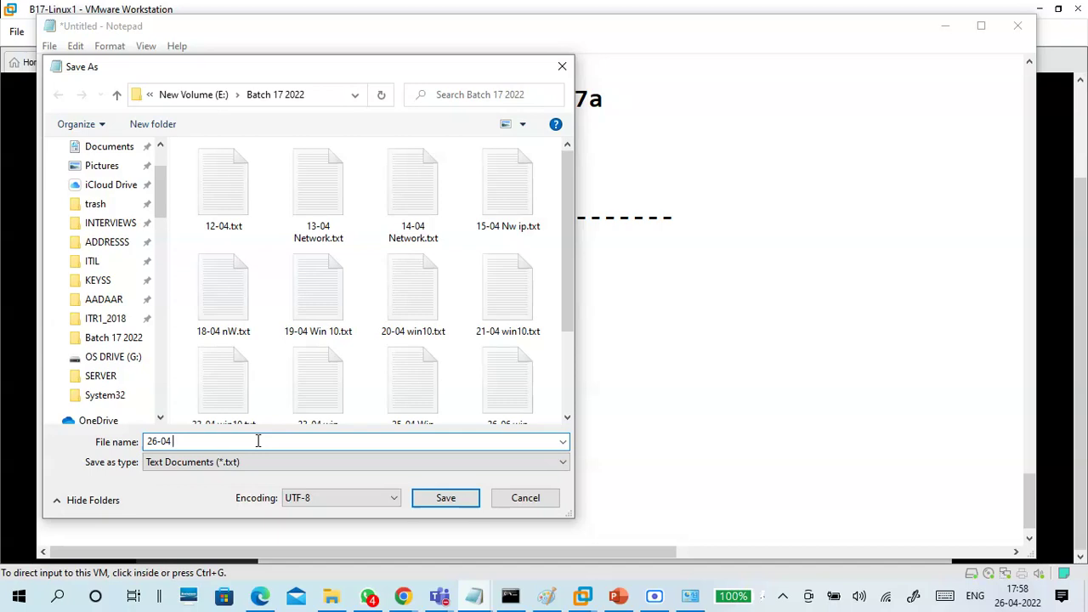
{"action": "type", "text": " Linux install"}
{"action": "left_click", "coordinate": [443, 498]}
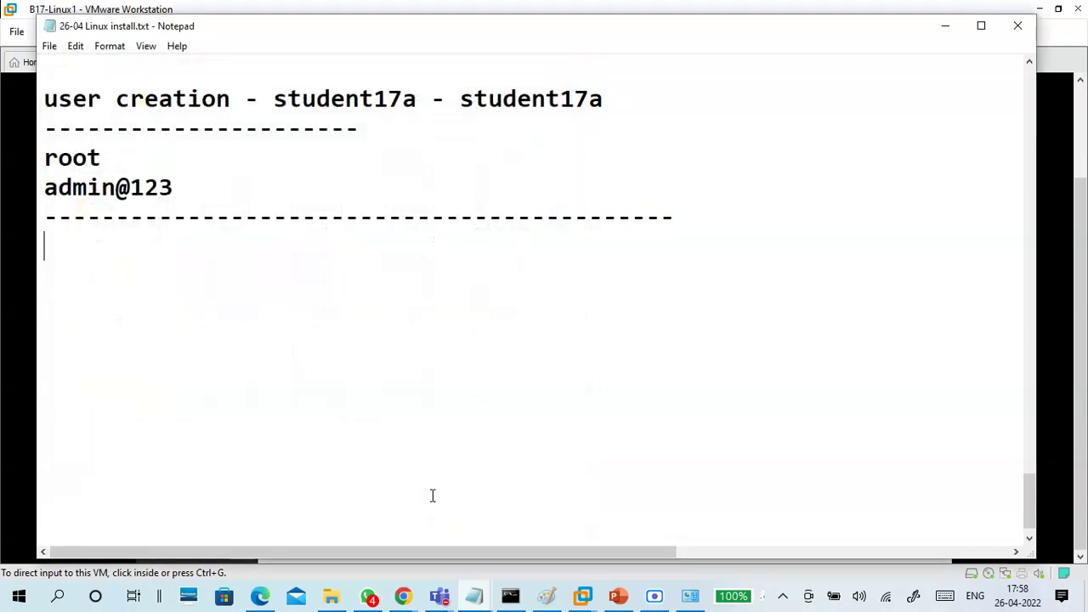
{"action": "scroll", "coordinate": [842, 183], "scroll_direction": "up", "scroll_amount": 4}
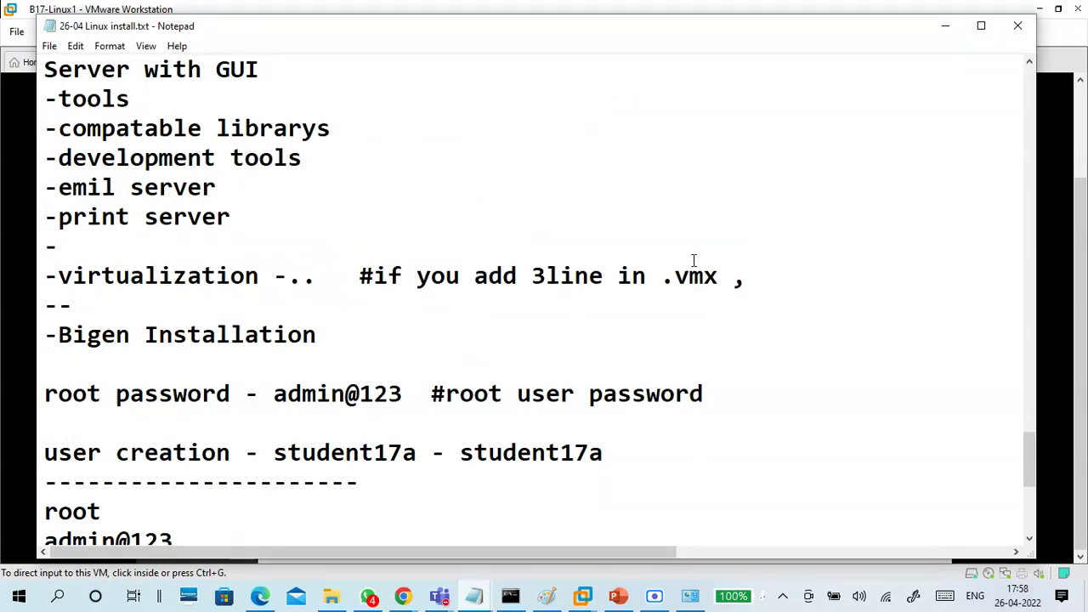
{"action": "scroll", "coordinate": [693, 260], "scroll_direction": "up", "scroll_amount": 4}
{"action": "scroll", "coordinate": [693, 260], "scroll_direction": "down", "scroll_amount": 8}
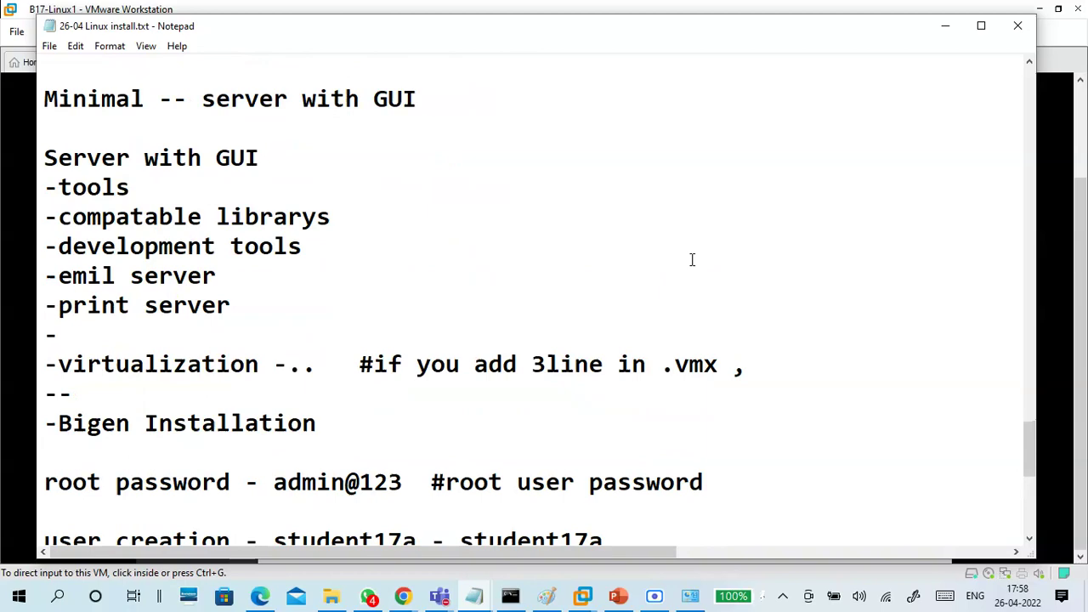
{"action": "left_click", "coordinate": [945, 26]}
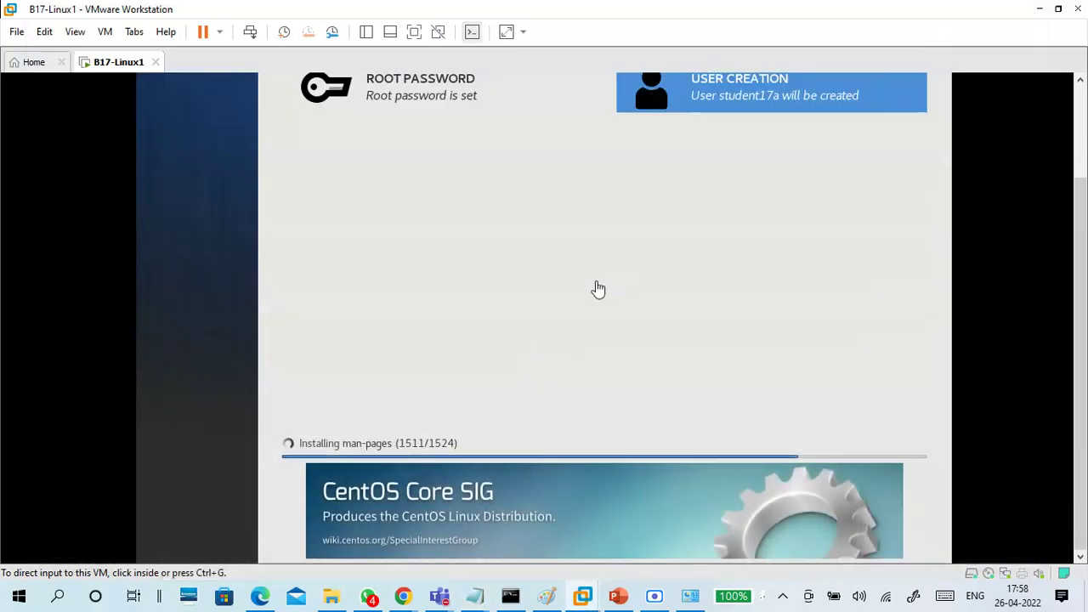
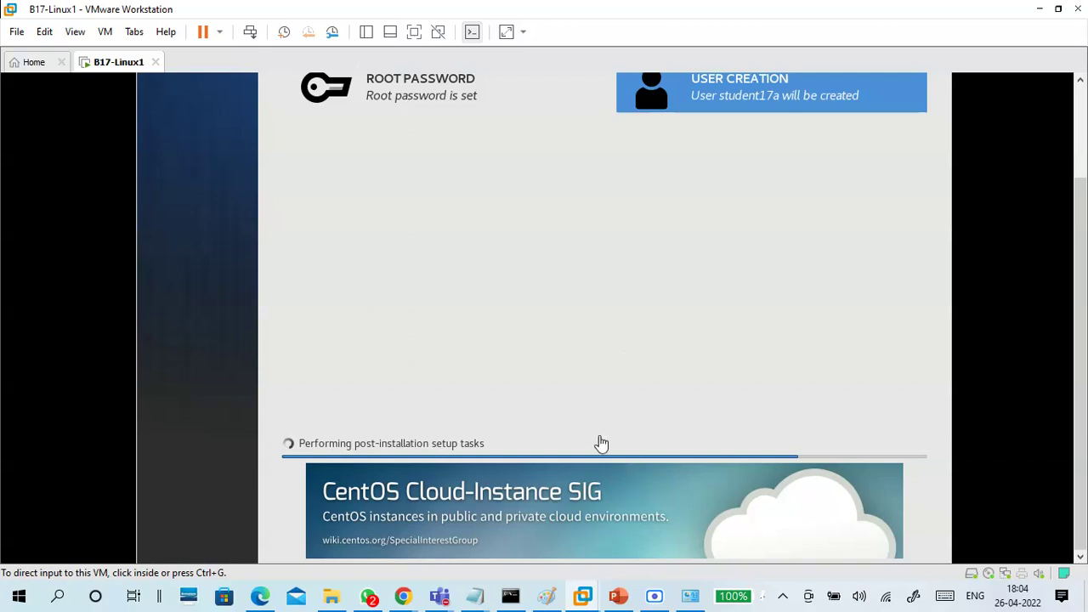
In File Explorer, navigate from SERVER through PUNE and VEDICSOFT into the LINUX folder
{"action": "left_click", "coordinate": [335, 605]}
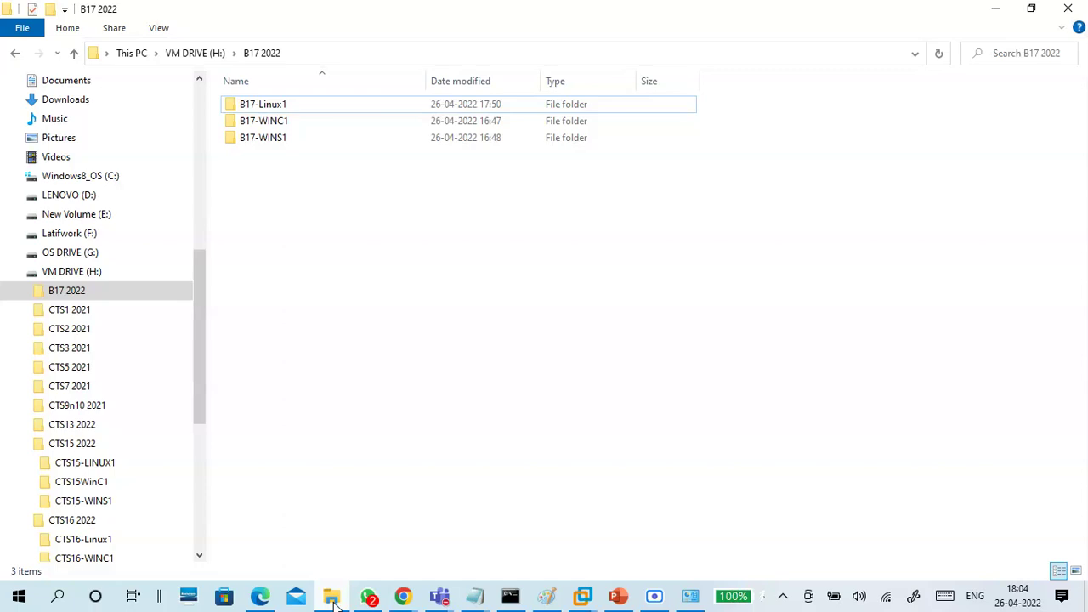
{"action": "left_click", "coordinate": [15, 271]}
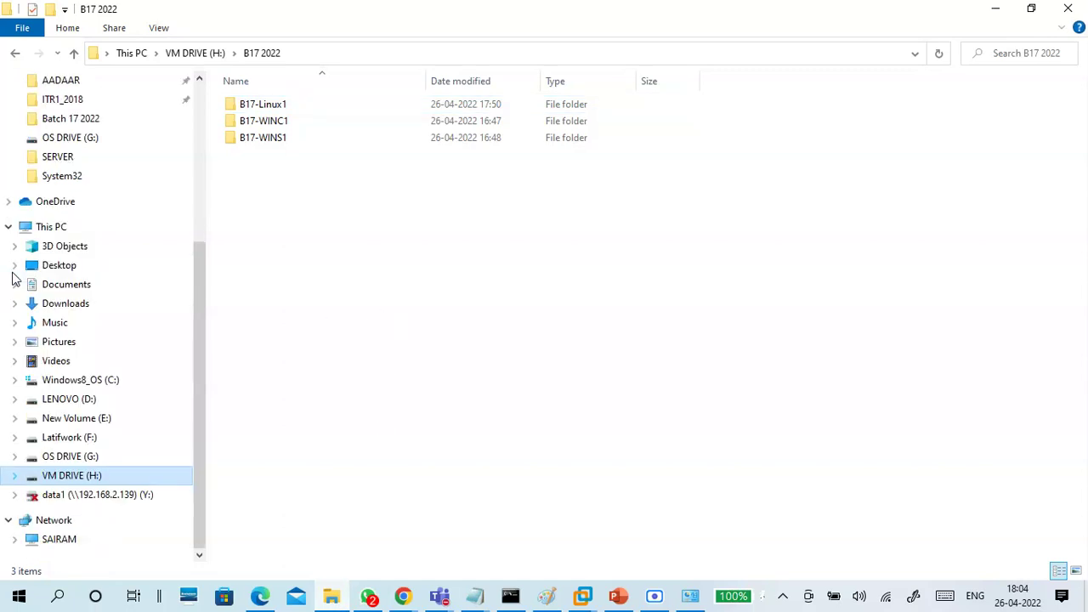
{"action": "left_click_drag", "start_coordinate": [200, 263], "coordinate": [204, 201]}
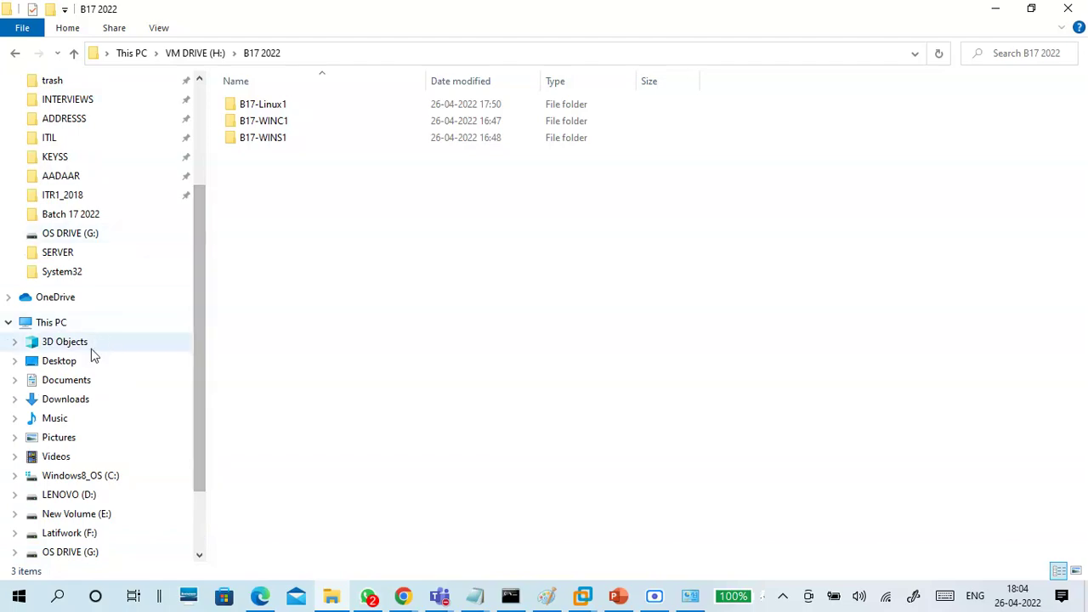
{"action": "left_click", "coordinate": [73, 256]}
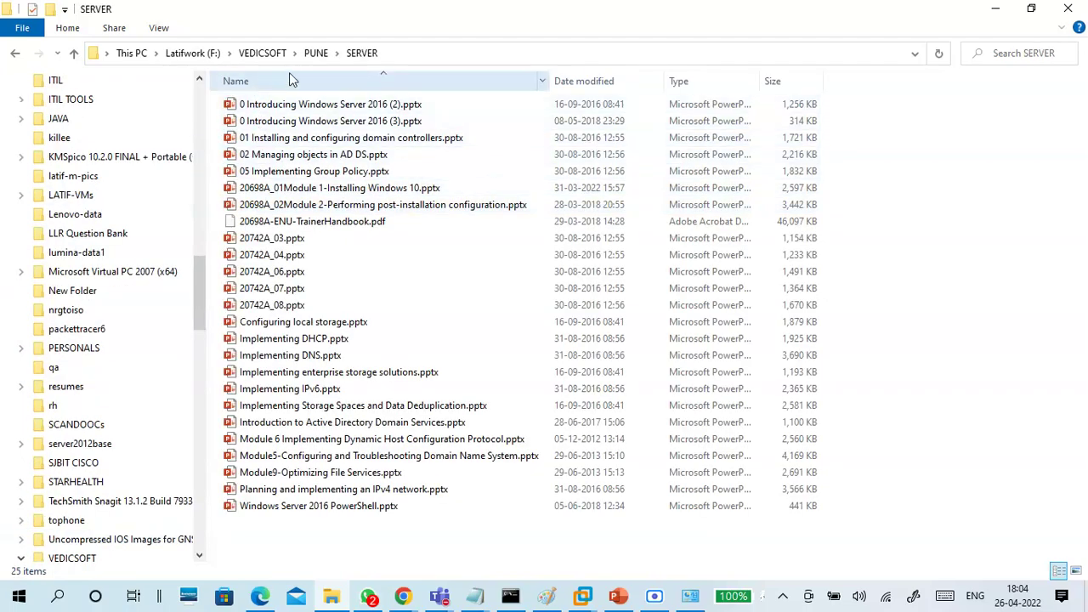
{"action": "left_click", "coordinate": [314, 54]}
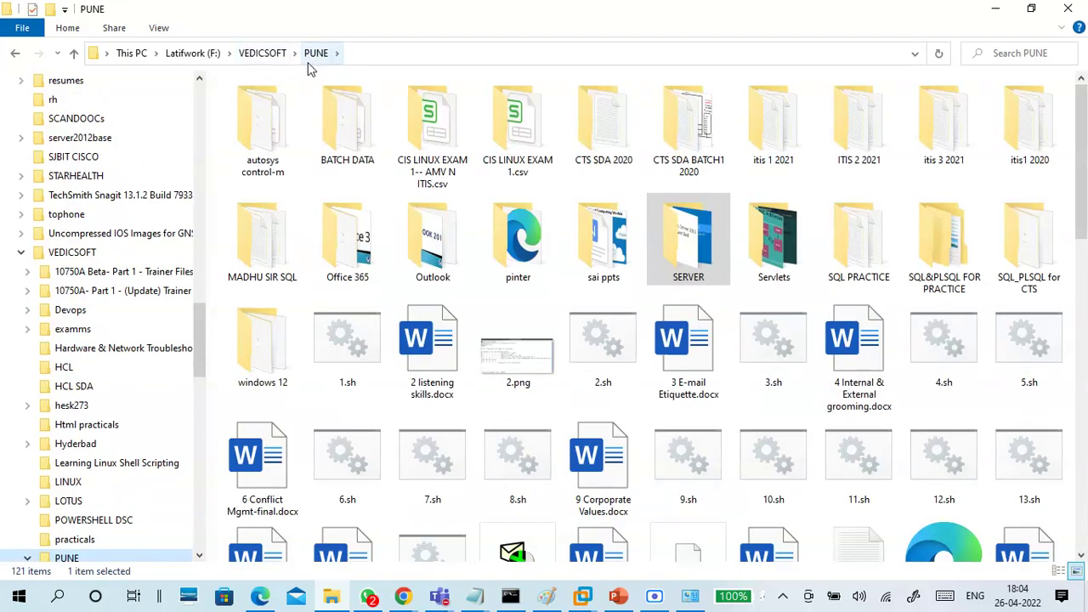
{"action": "left_click", "coordinate": [283, 59]}
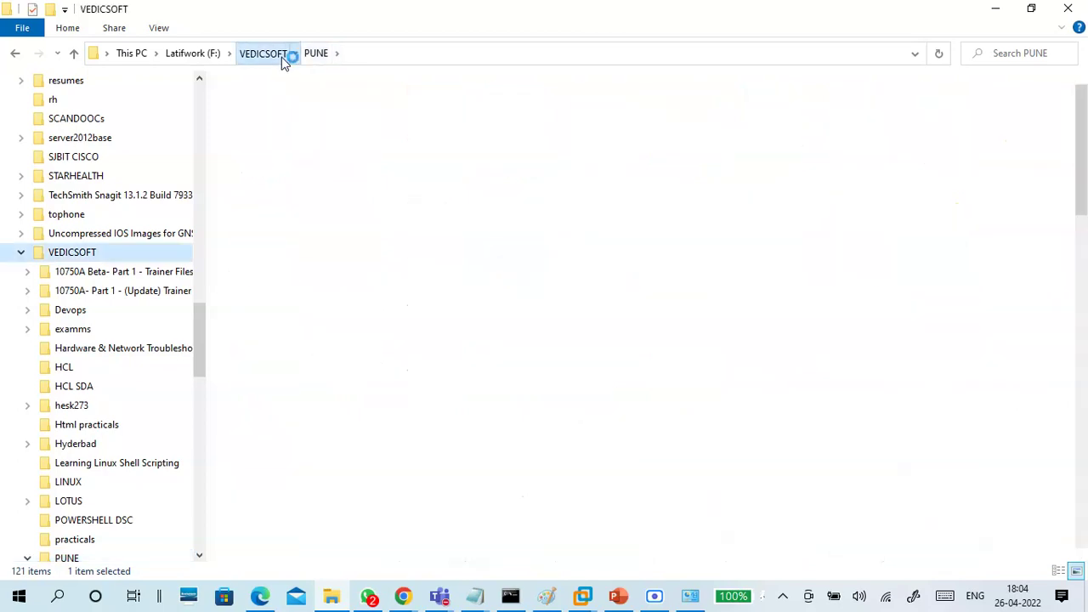
{"action": "left_click", "coordinate": [710, 191]}
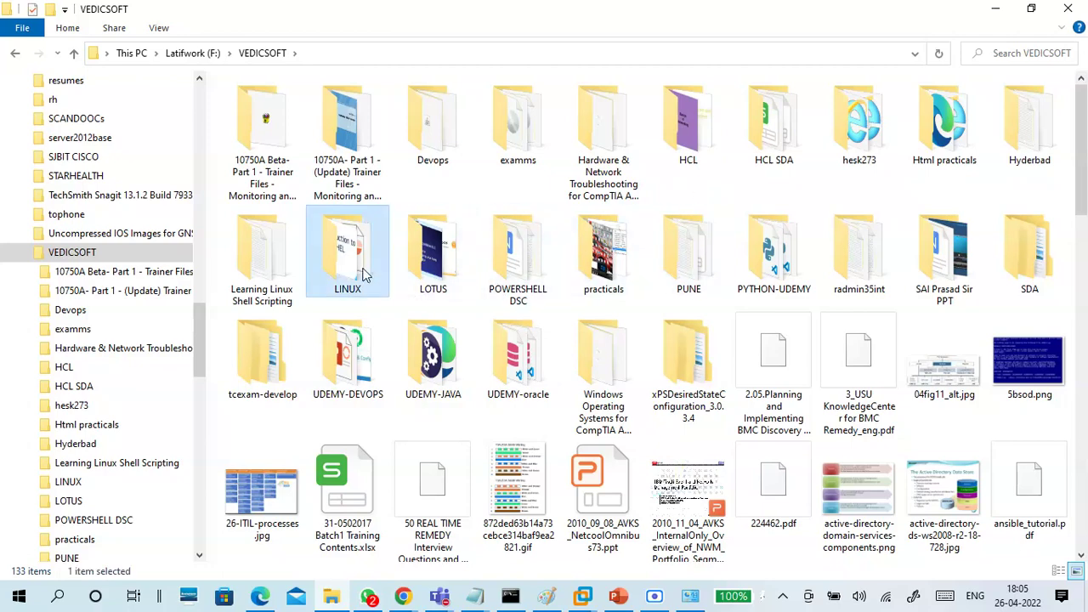
{"action": "double_click", "coordinate": [366, 274]}
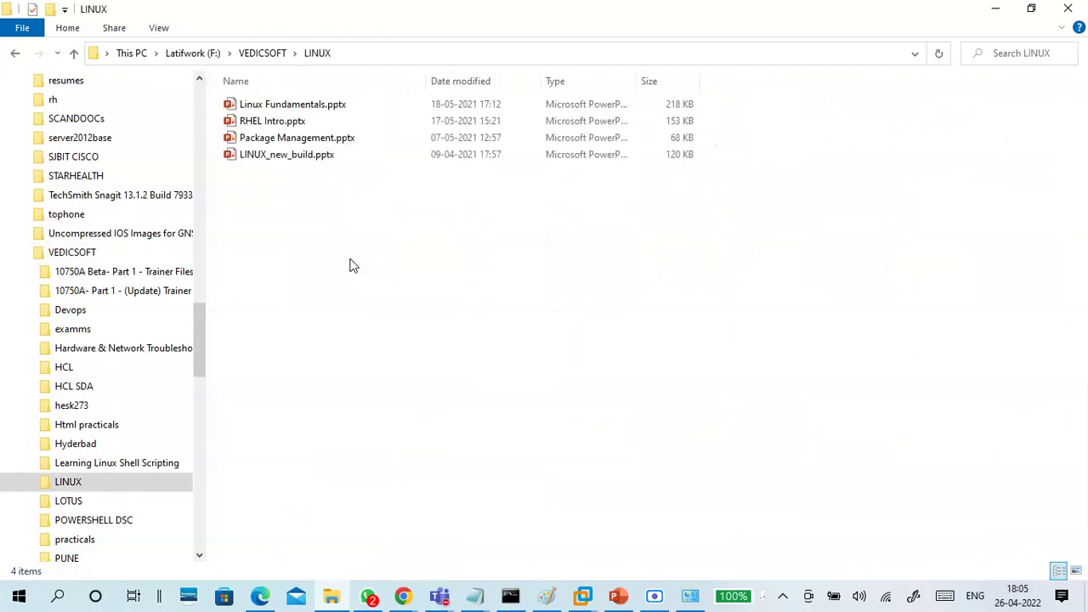
Select LINUX_new_build.pptx and RHEL Intro.pptx and drag them into the WhatsApp chat
{"action": "left_click", "coordinate": [307, 156]}
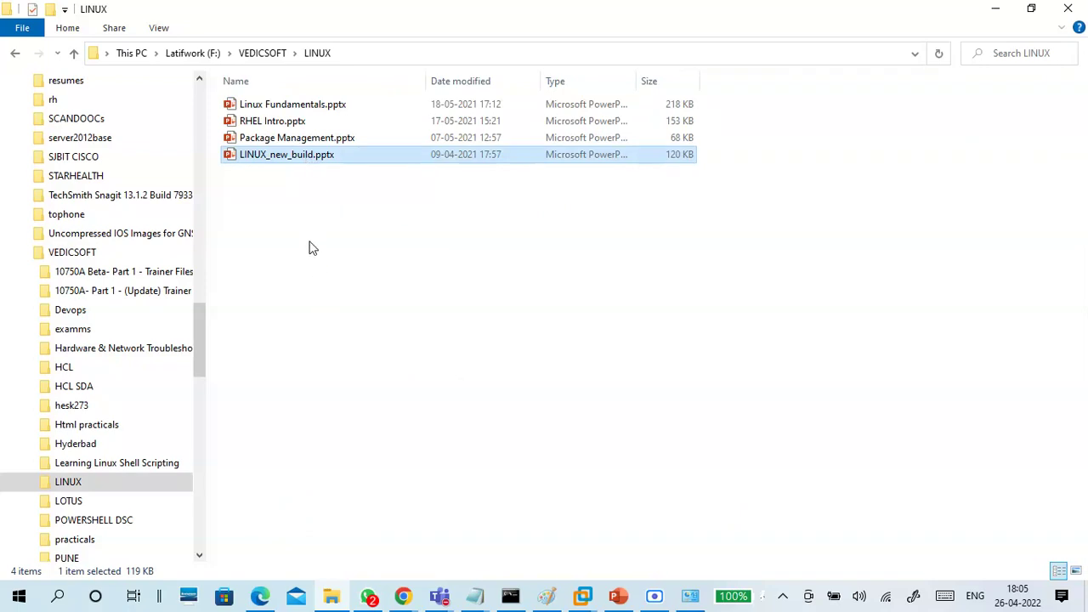
{"action": "left_click", "coordinate": [280, 123], "text": "ctrl"}
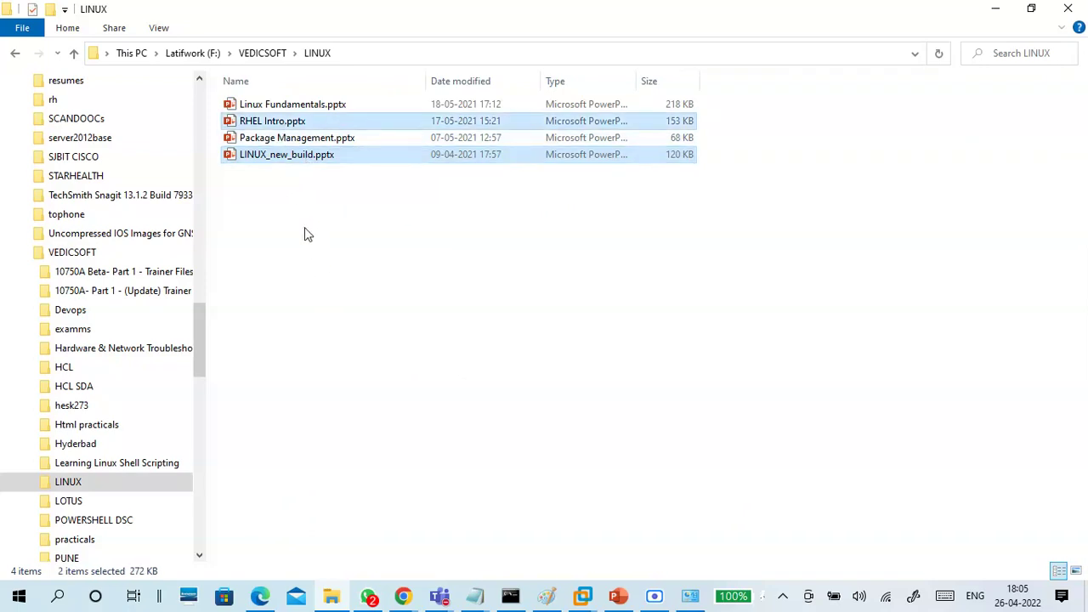
{"action": "left_click_drag", "start_coordinate": [272, 128], "coordinate": [166, 521]}
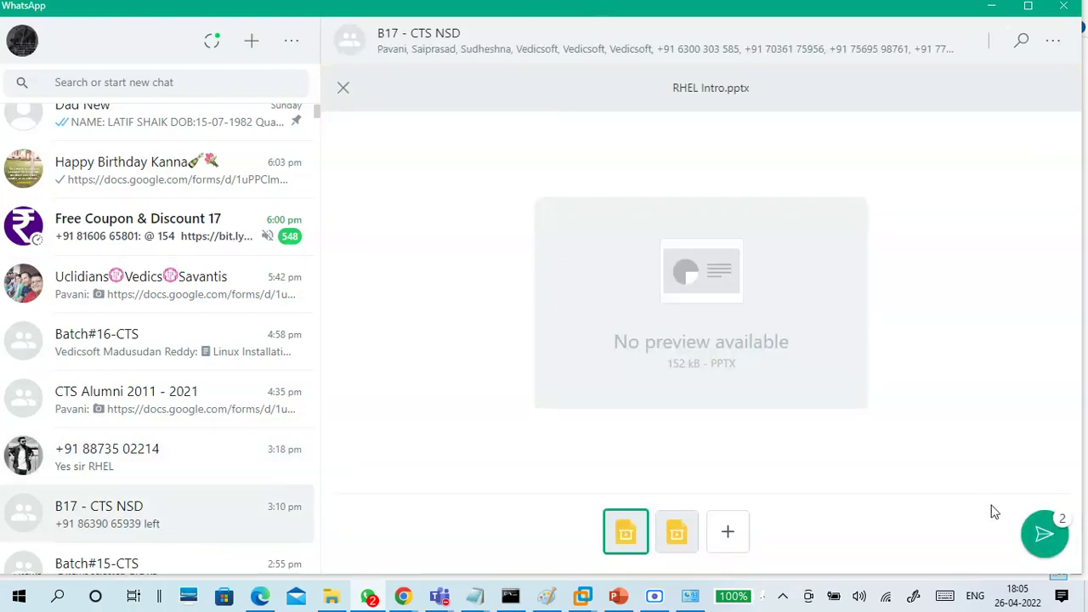
Send both presentations to the B17 - CTS NSD group, then minimize WhatsApp and File Explorer
{"action": "left_click", "coordinate": [1040, 533]}
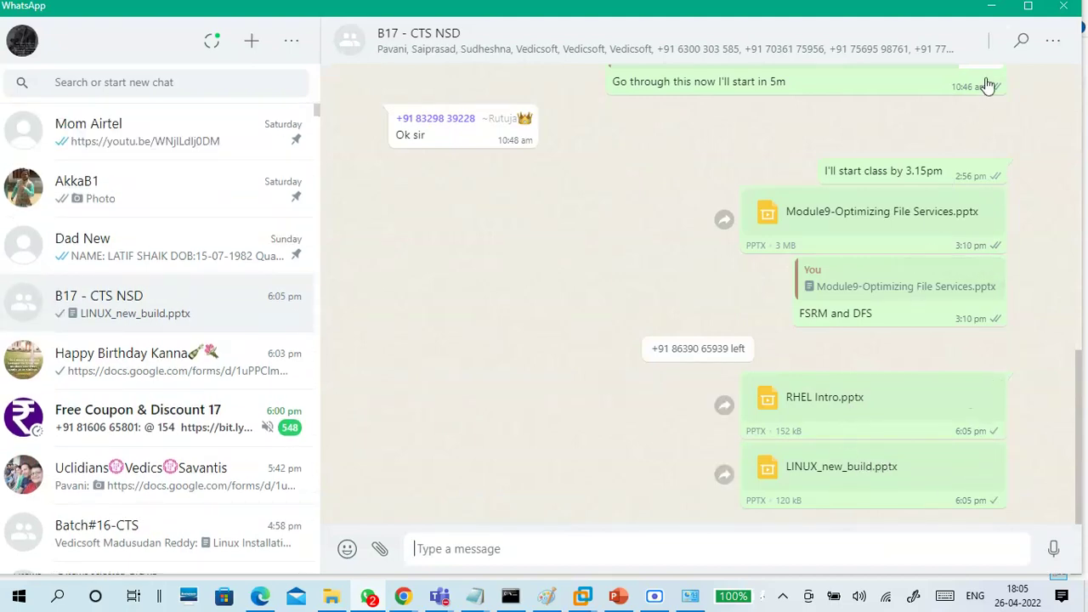
{"action": "left_click", "coordinate": [993, 8]}
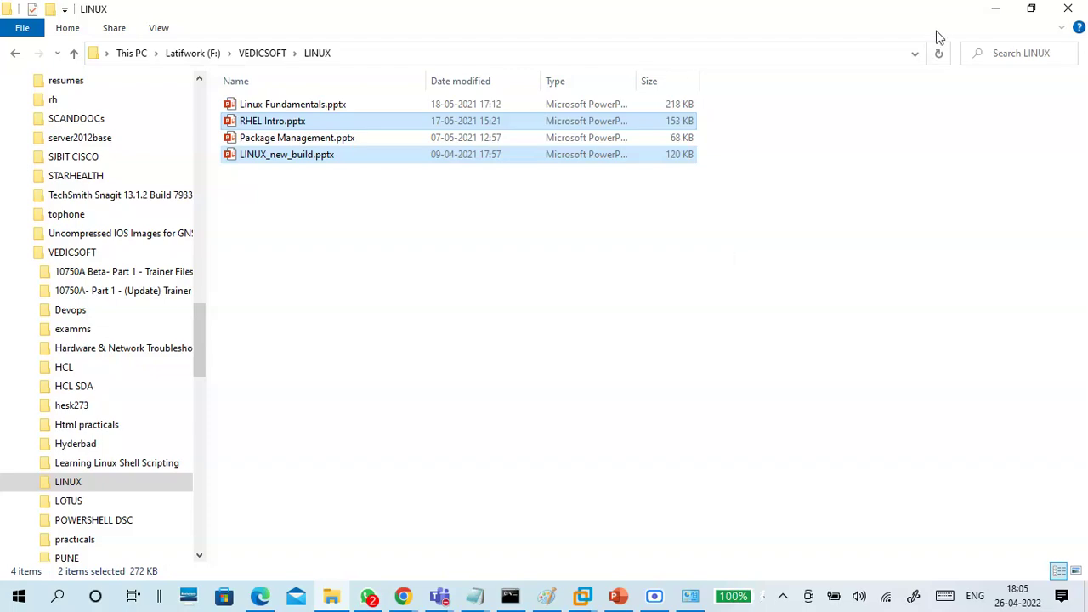
{"action": "left_click", "coordinate": [994, 10]}
{"action": "left_click", "coordinate": [439, 595]}
Show the People panel in the CTS Classes Test 1 meeting, then minimize the meeting window
{"action": "left_click", "coordinate": [433, 527]}
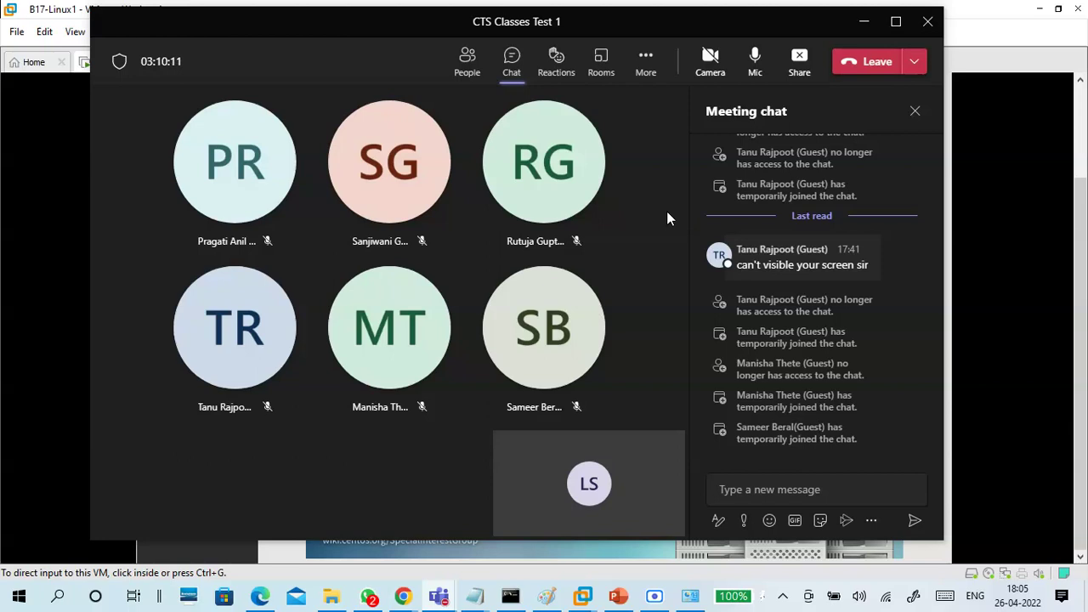
{"action": "left_click", "coordinate": [467, 68]}
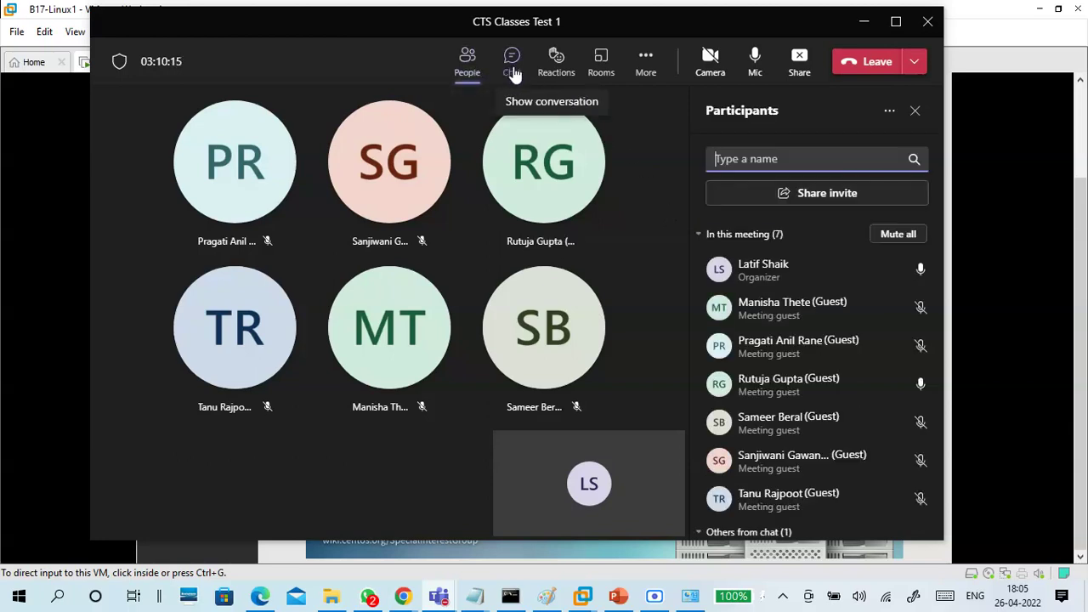
{"action": "left_click", "coordinate": [513, 75]}
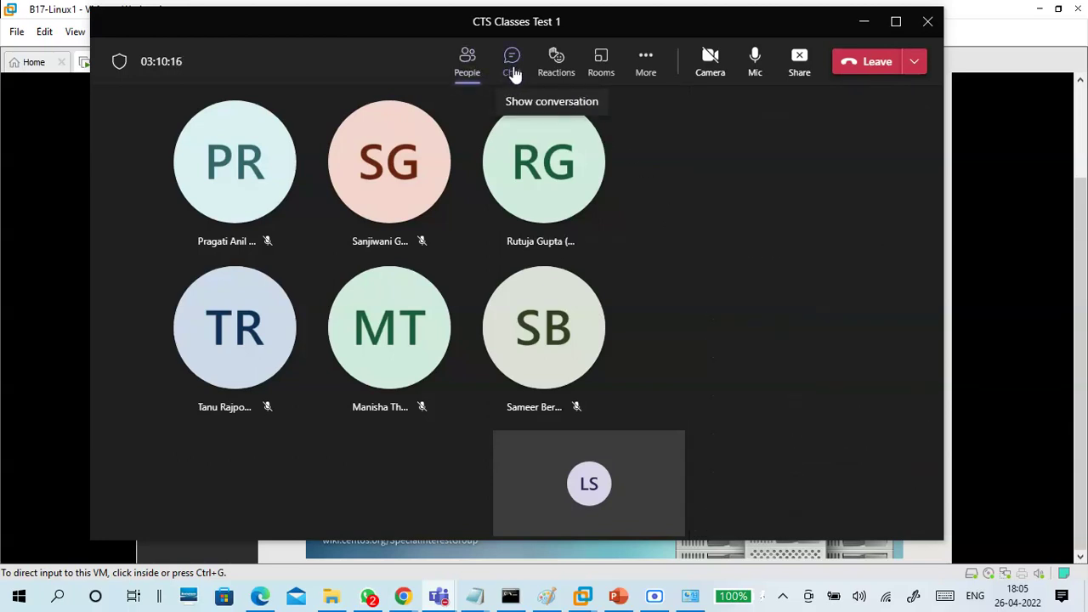
{"action": "left_click", "coordinate": [466, 68]}
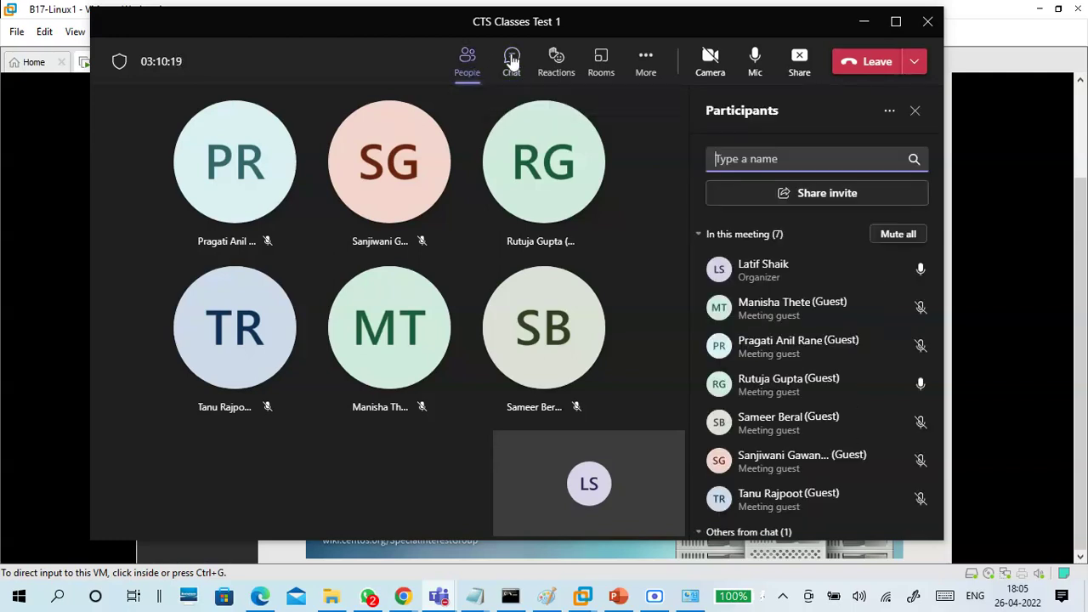
{"action": "left_click_drag", "start_coordinate": [768, 24], "coordinate": [779, 34]}
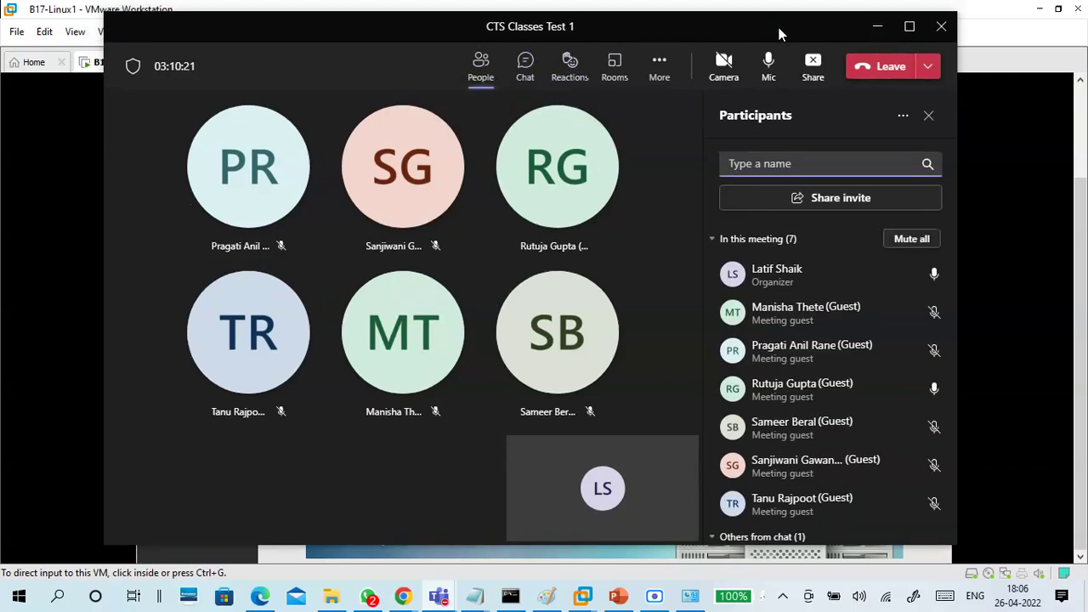
{"action": "left_click", "coordinate": [875, 32]}
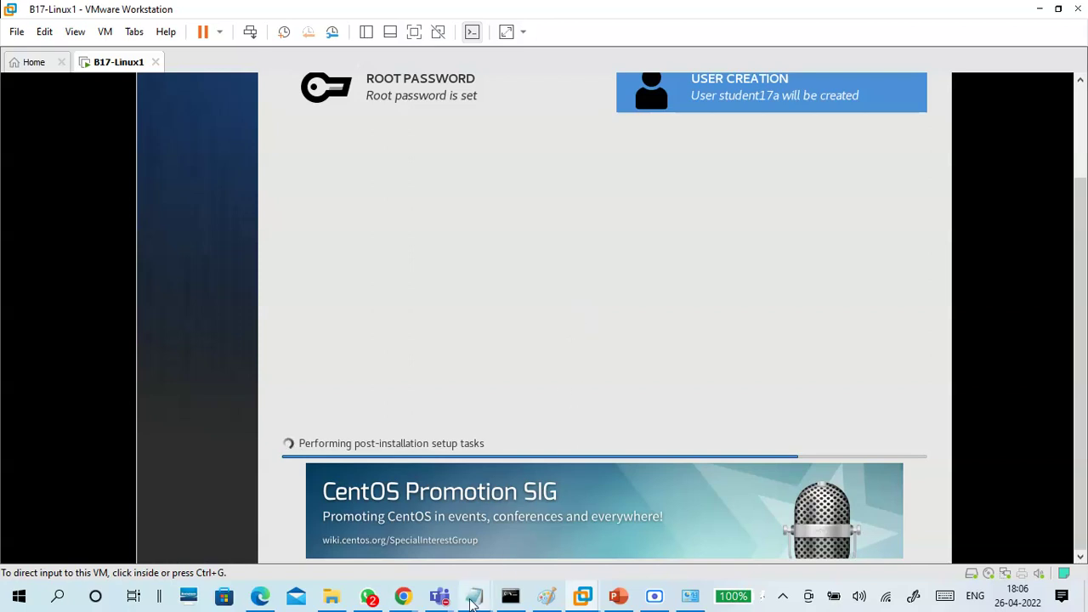
{"action": "mouse_move", "coordinate": [474, 595]}
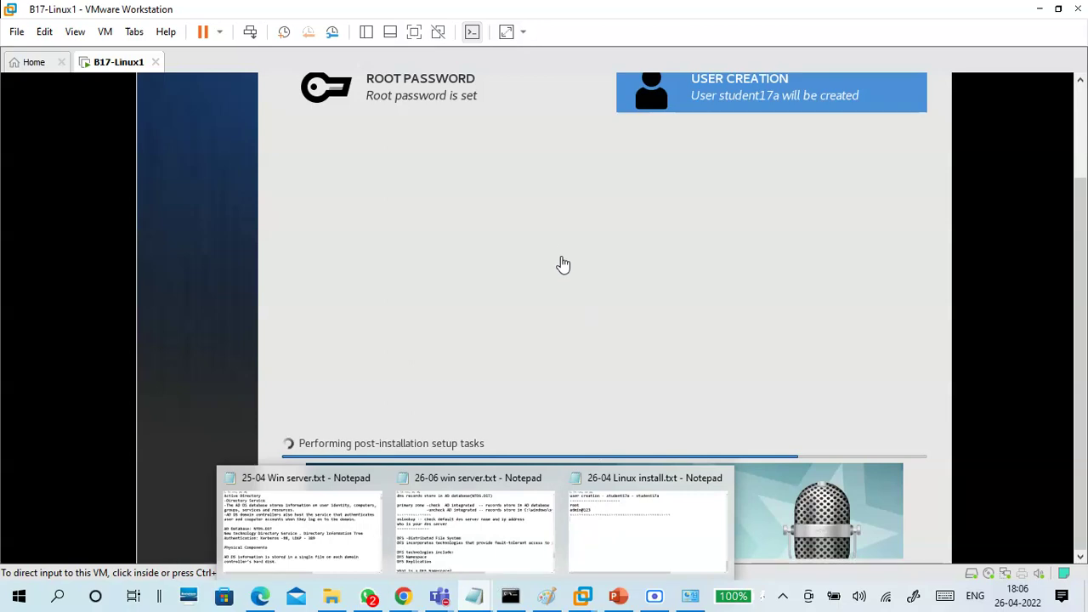
{"action": "mouse_move", "coordinate": [438, 595]}
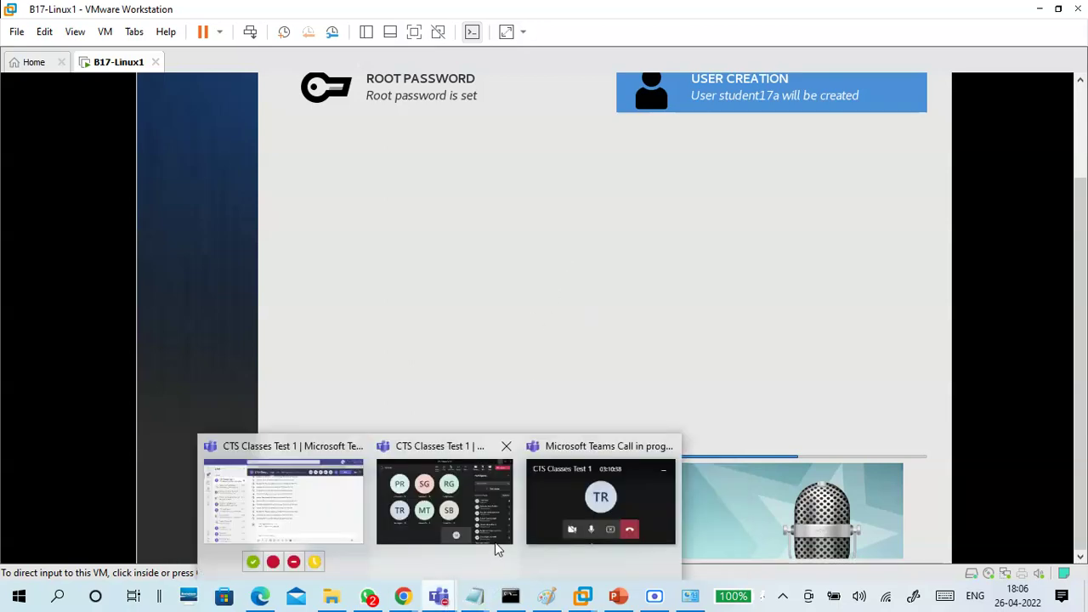
{"action": "left_click", "coordinate": [489, 522]}
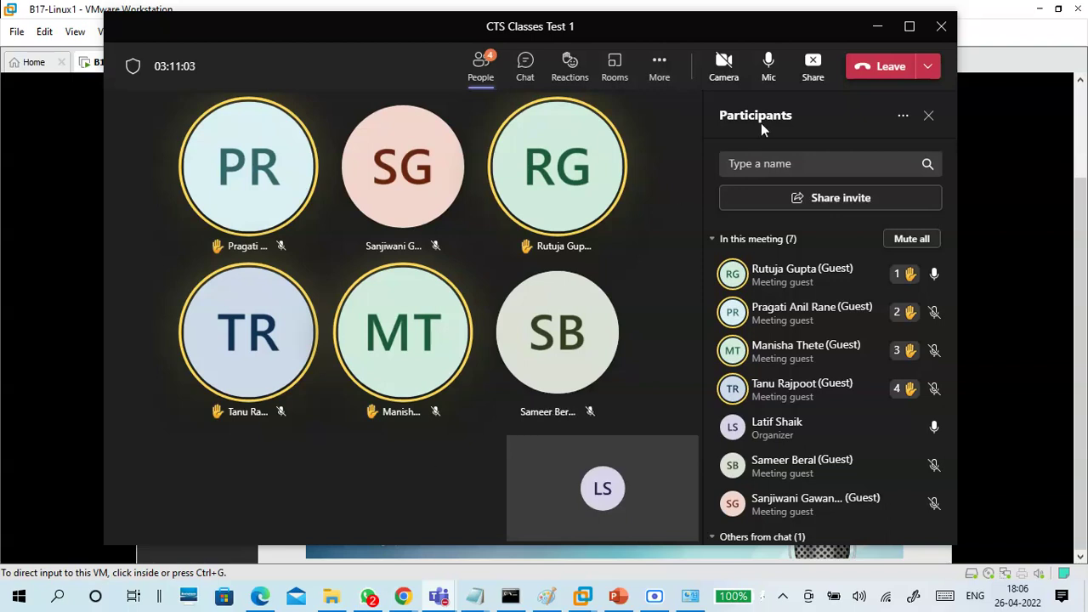
{"action": "left_click", "coordinate": [876, 26]}
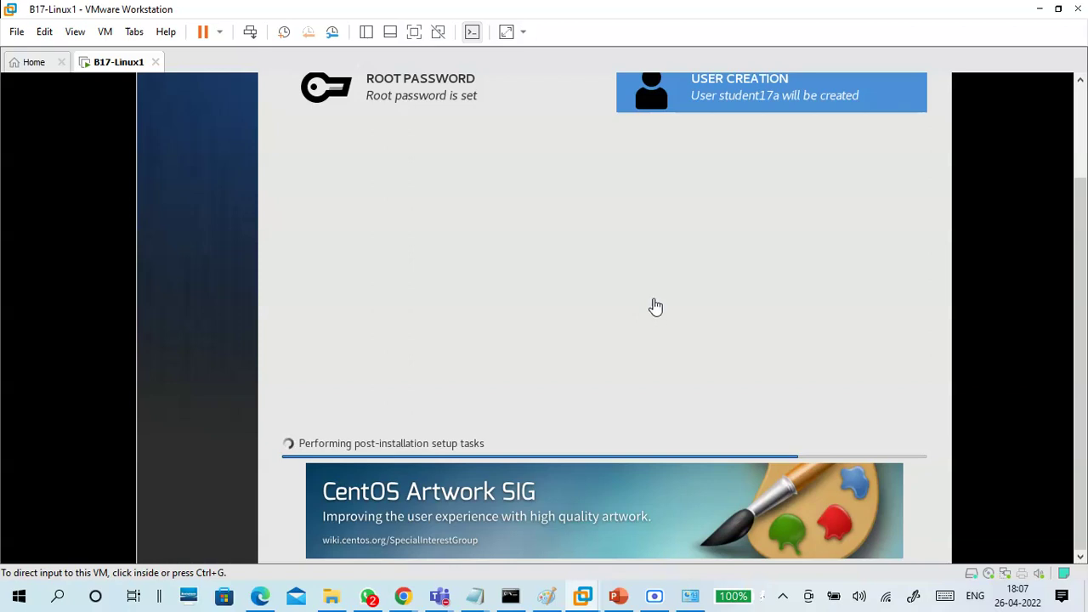
Minimize the Scre.io recorder, wait for CentOS installation to complete, and give the VM input control
{"action": "left_click", "coordinate": [655, 593]}
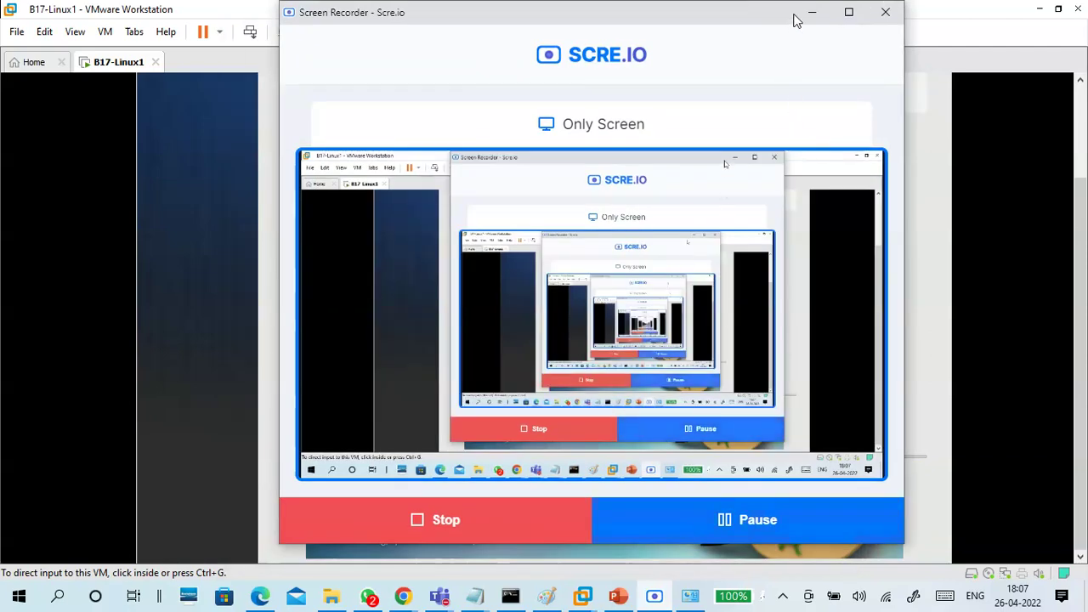
{"action": "left_click", "coordinate": [812, 12]}
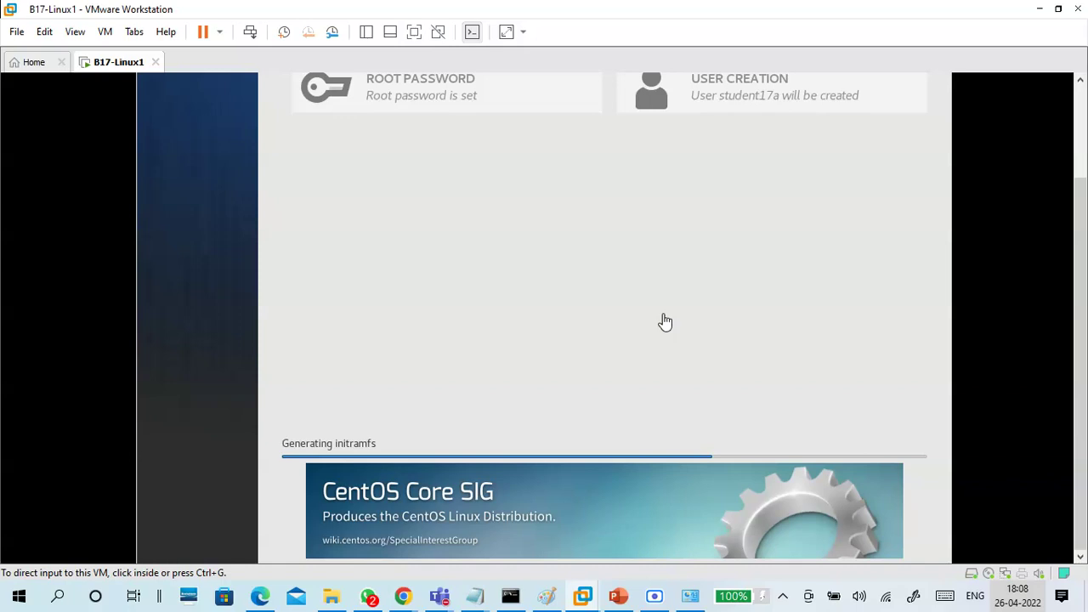
{"action": "left_click", "coordinate": [562, 320]}
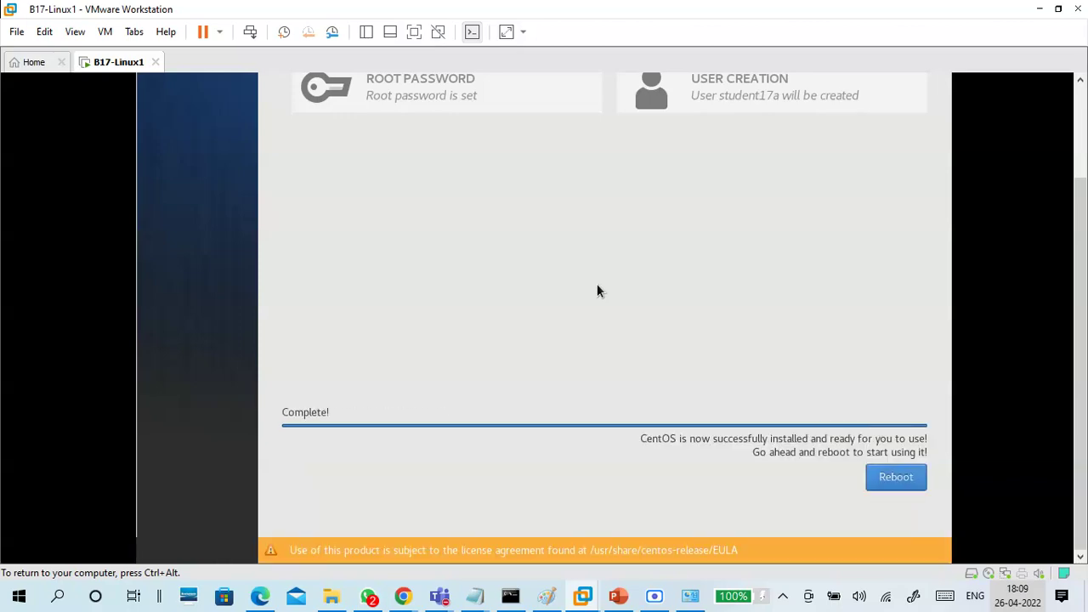
Reboot the B17-Linux1 VM from the installer's Complete! screen and release input to the host
{"action": "key", "text": "ctrl+alt"}
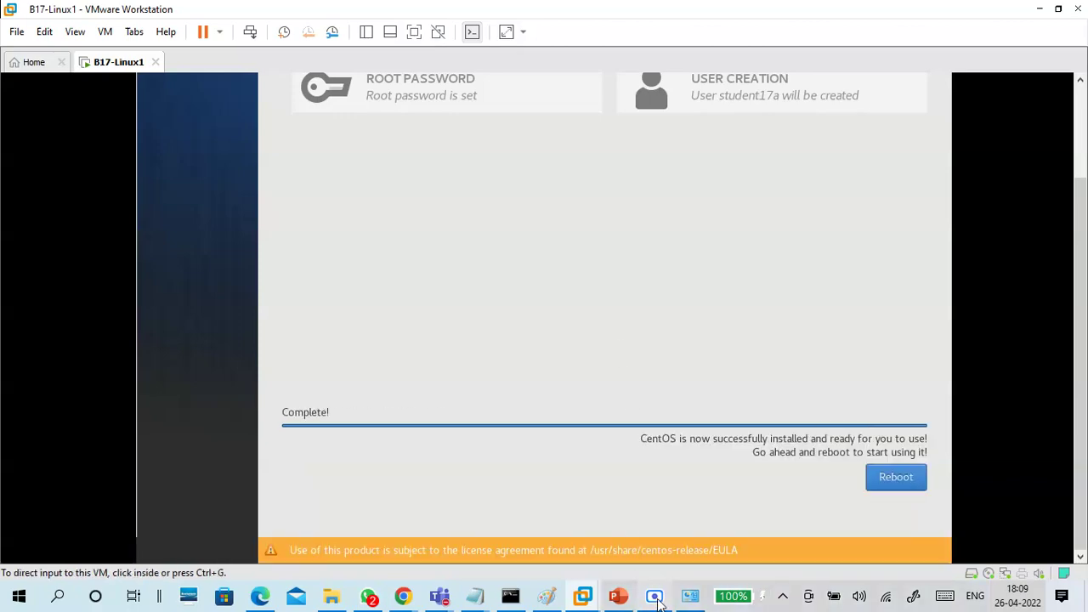
{"action": "left_click", "coordinate": [654, 600]}
{"action": "left_click", "coordinate": [656, 599]}
{"action": "left_click", "coordinate": [685, 558]}
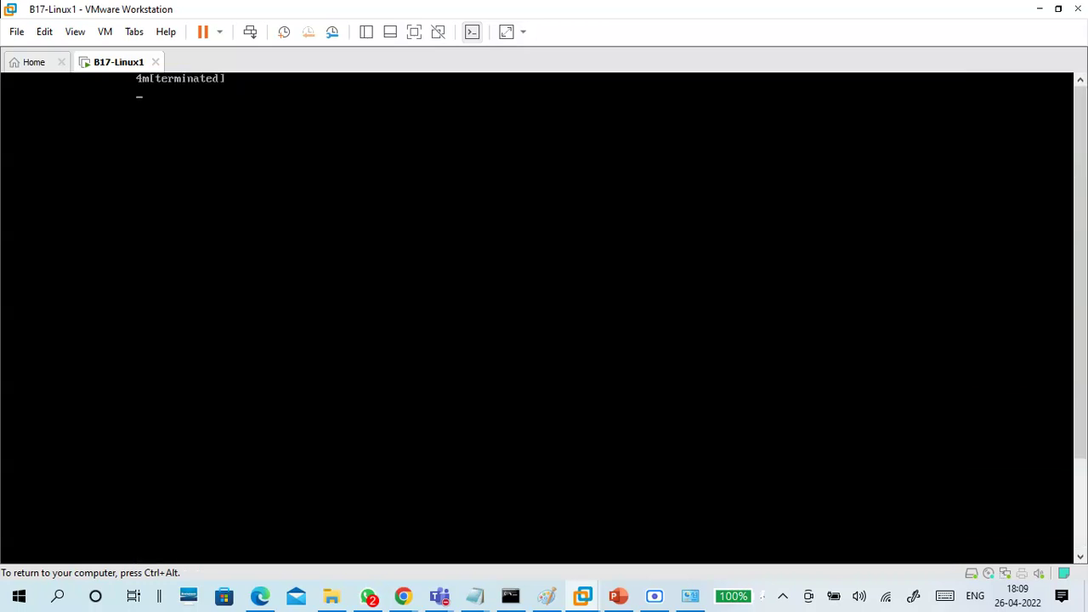
{"action": "key", "text": "ctrl+alt"}
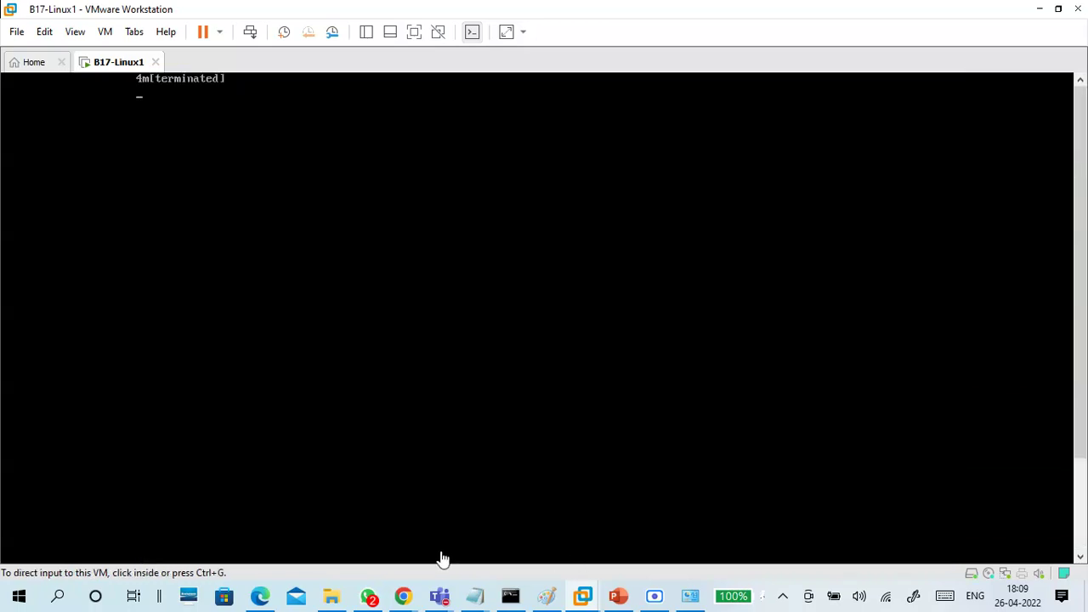
{"action": "mouse_move", "coordinate": [474, 598]}
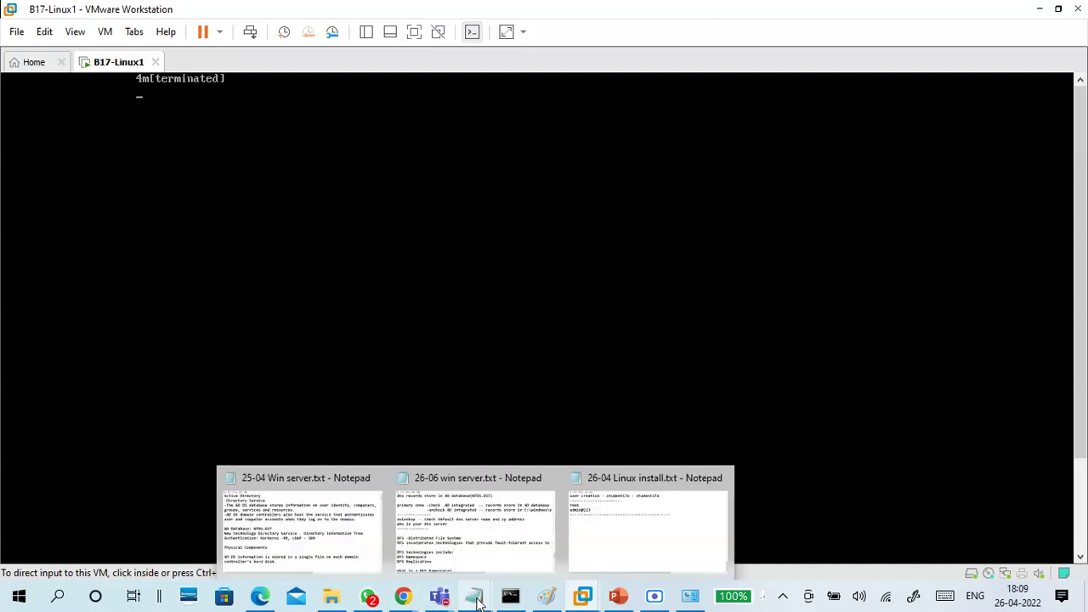
{"action": "left_click", "coordinate": [596, 552]}
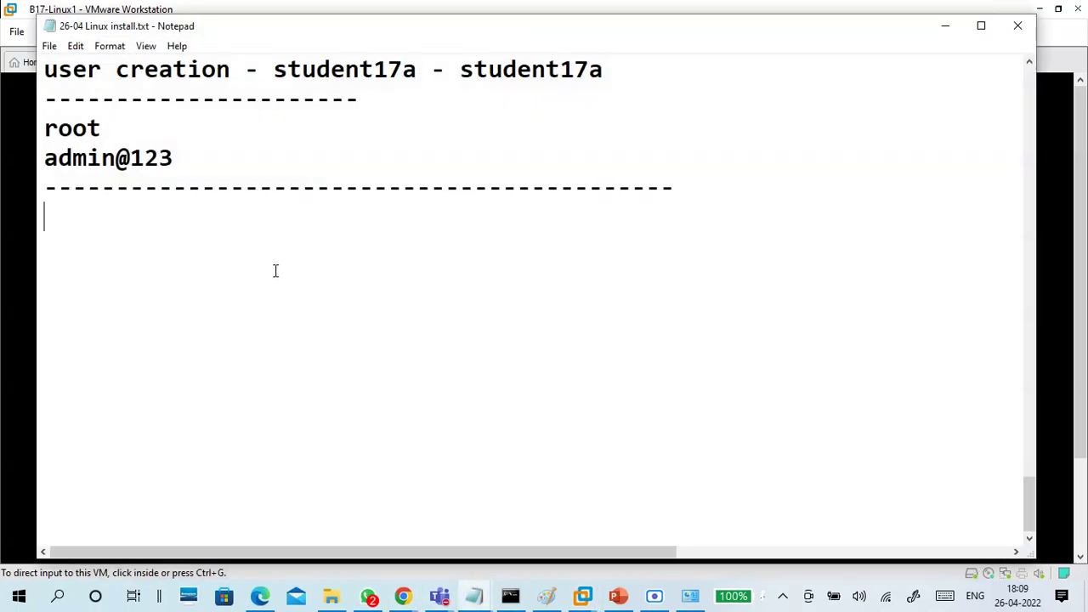
Add a 'Reboot' line with a row of dashes beneath it to the install notes
{"action": "key", "text": "Return"}
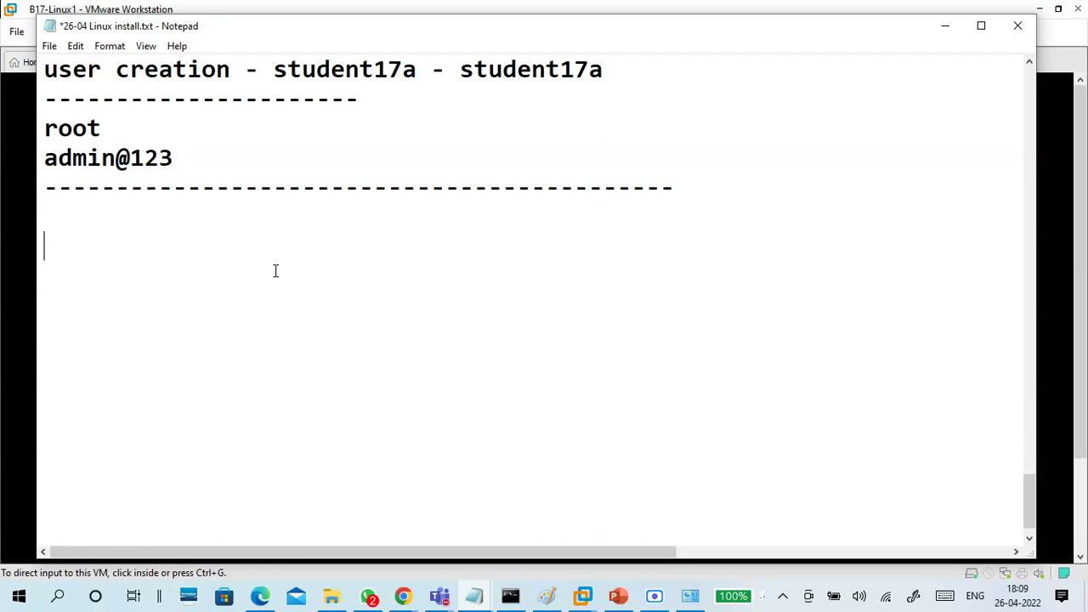
{"action": "key", "text": "BackSpace"}
{"action": "type", "text": "Reboot"}
{"action": "key", "text": "Return"}
{"action": "key", "text": "Return"}
{"action": "key", "text": "BackSpace"}
{"action": "type", "text": "------------"}
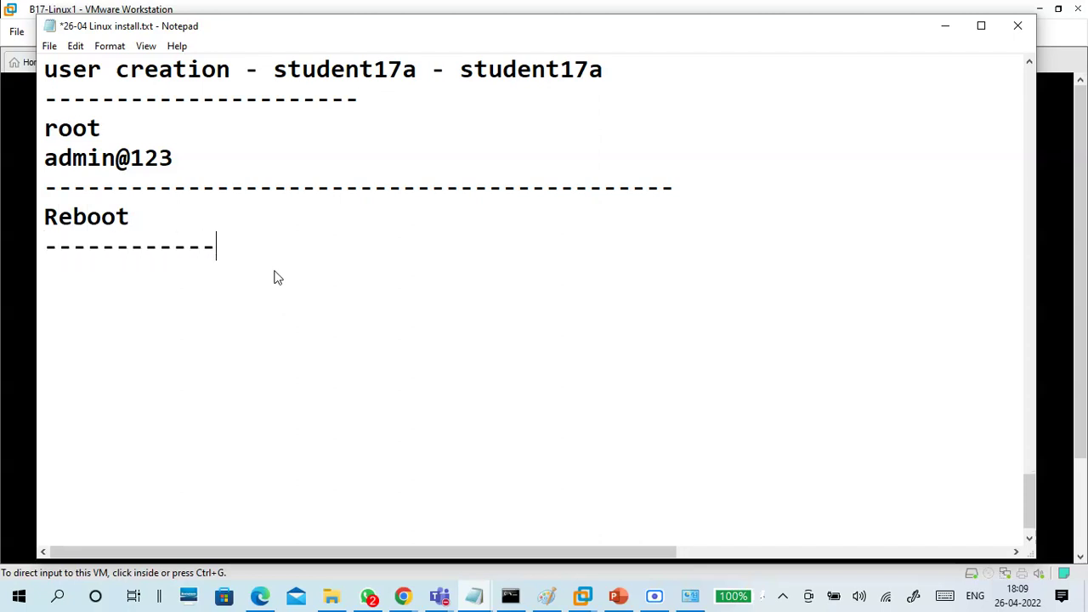
{"action": "key", "text": "Return"}
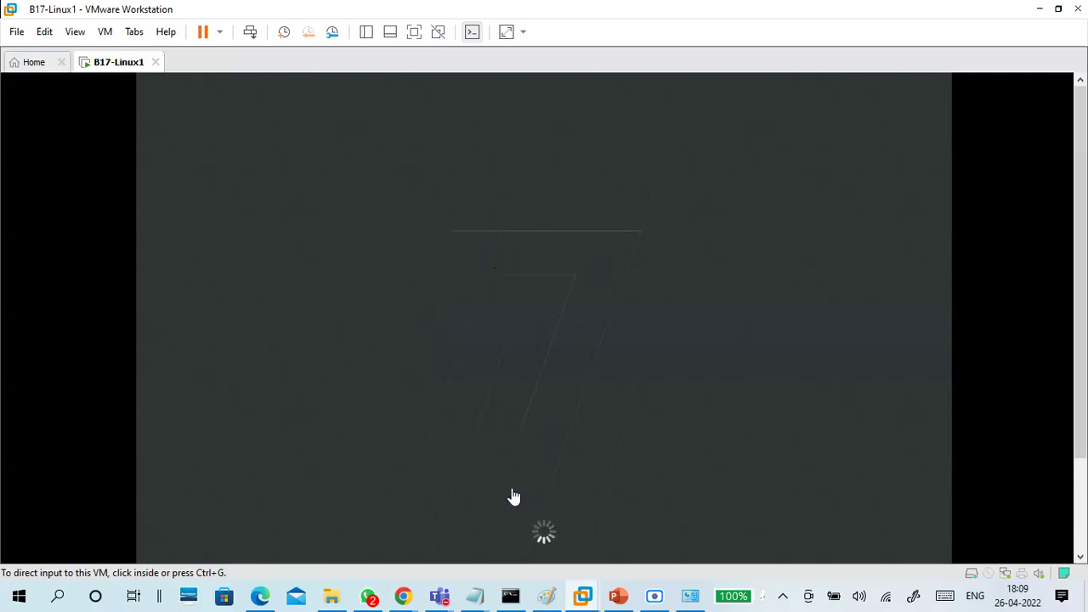
{"action": "mouse_move", "coordinate": [439, 595]}
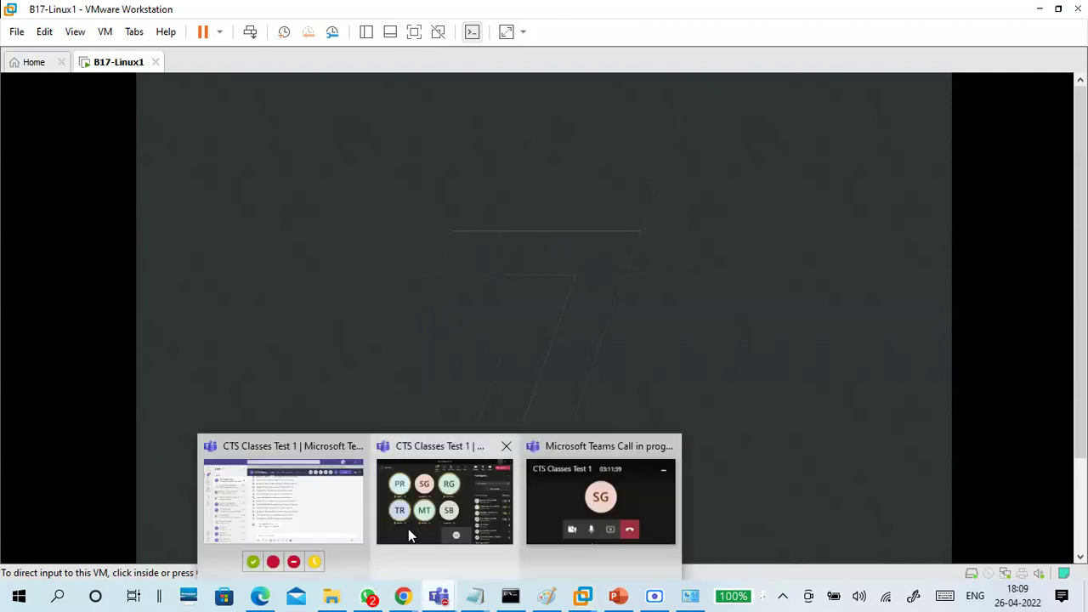
{"action": "left_click", "coordinate": [408, 529]}
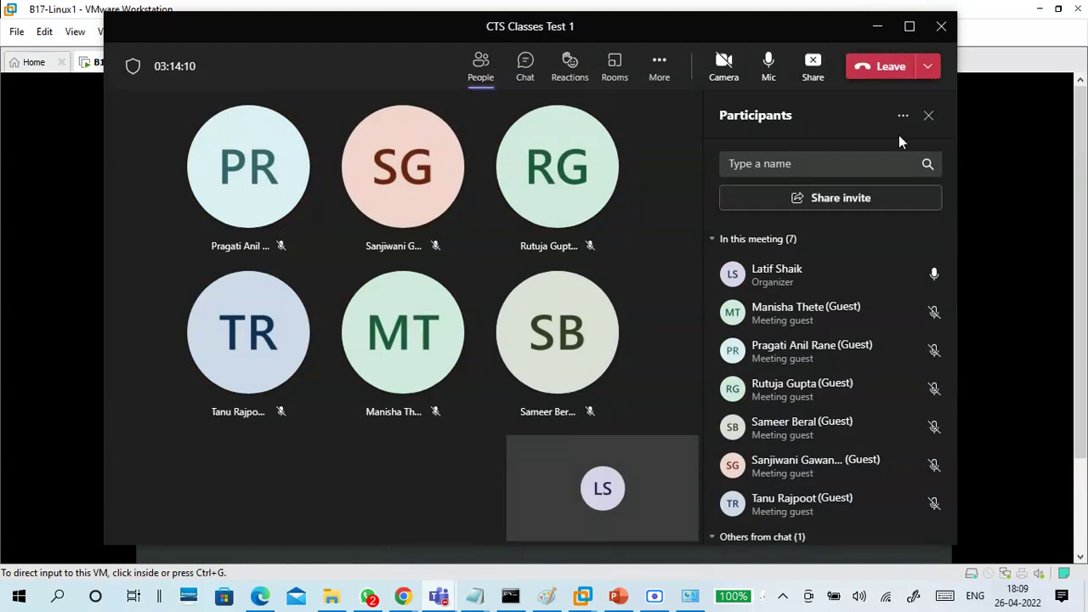
{"action": "left_click", "coordinate": [876, 31]}
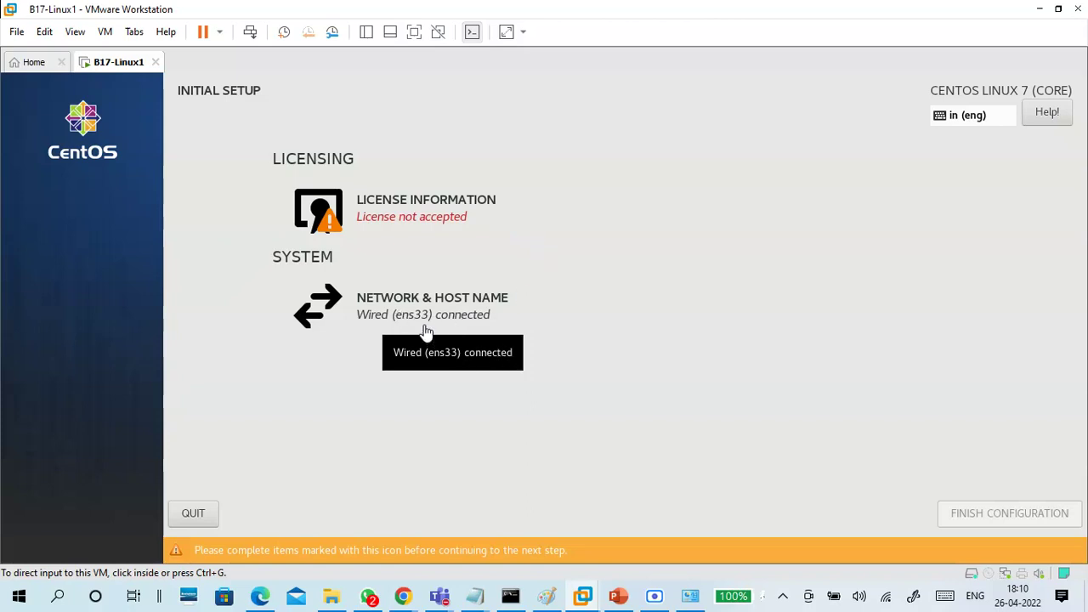
Accept the CentOS 7 license agreement in Initial Setup
{"action": "left_click", "coordinate": [584, 288]}
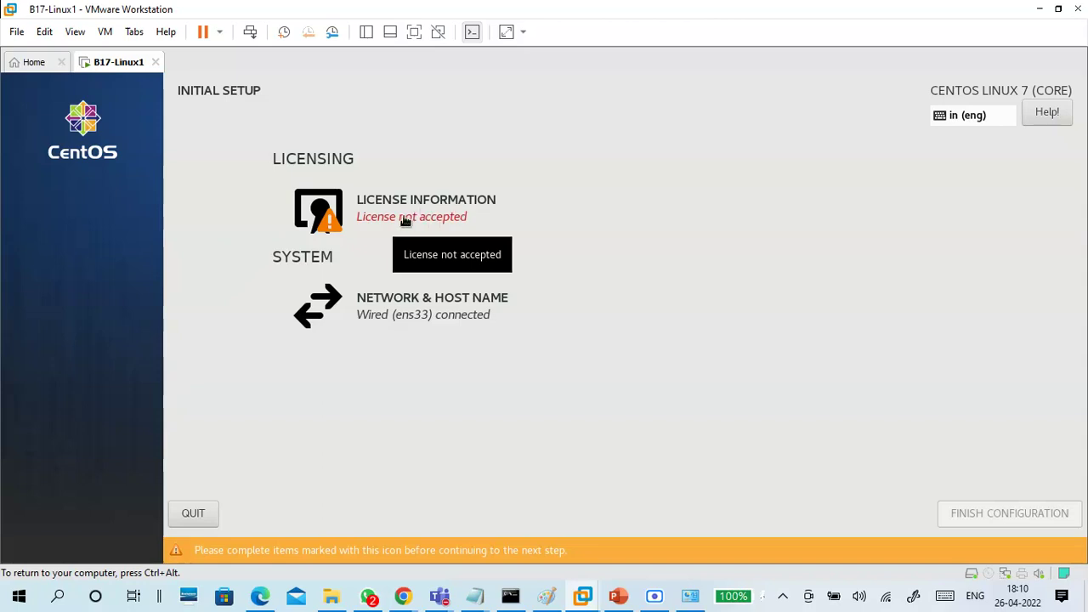
{"action": "left_click", "coordinate": [406, 221]}
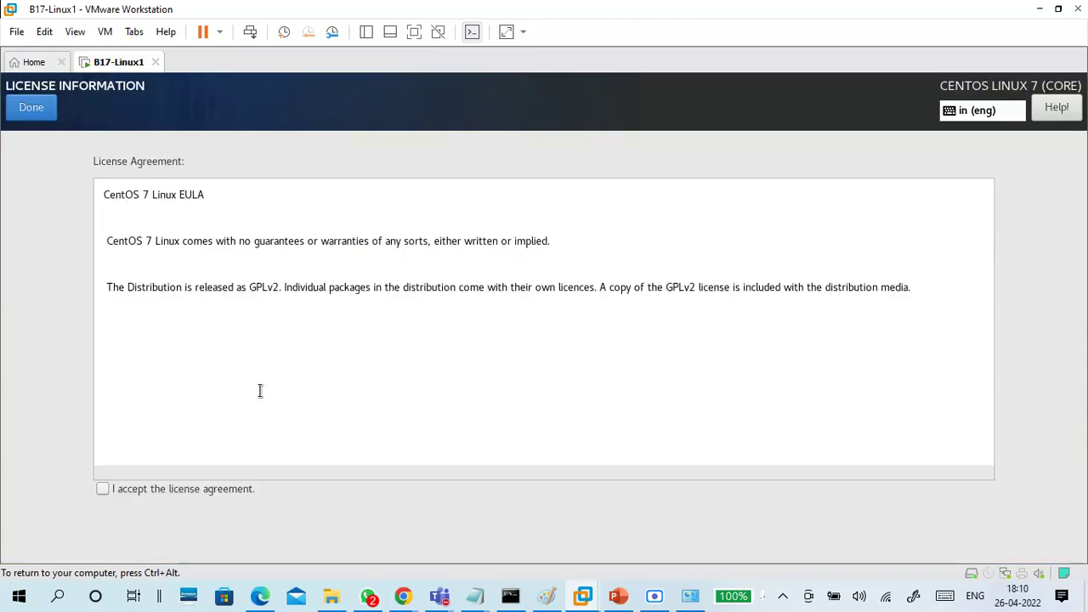
{"action": "left_click", "coordinate": [102, 489]}
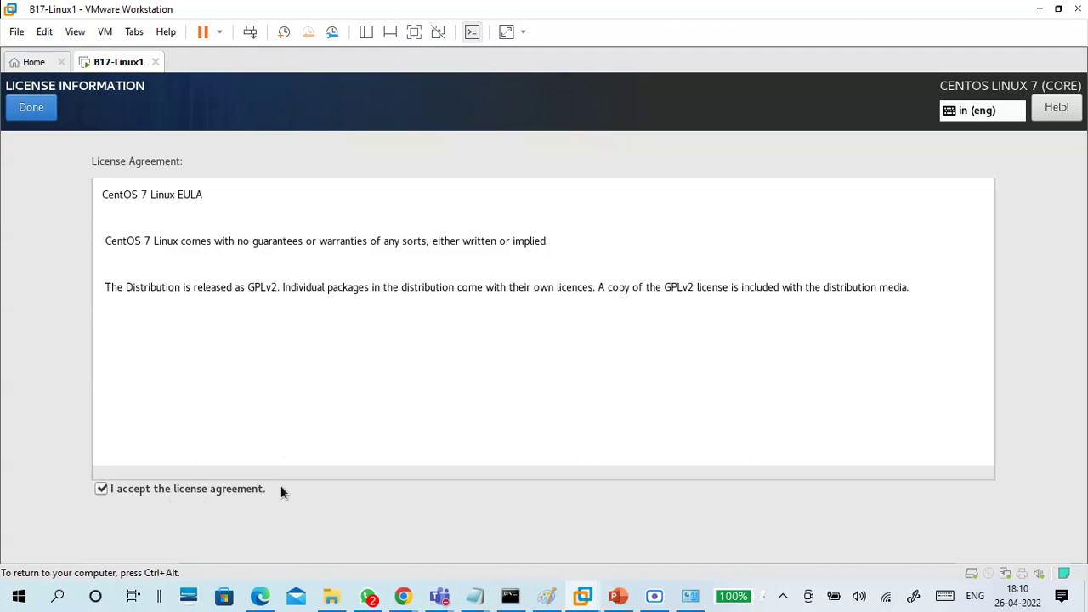
{"action": "left_click", "coordinate": [43, 109]}
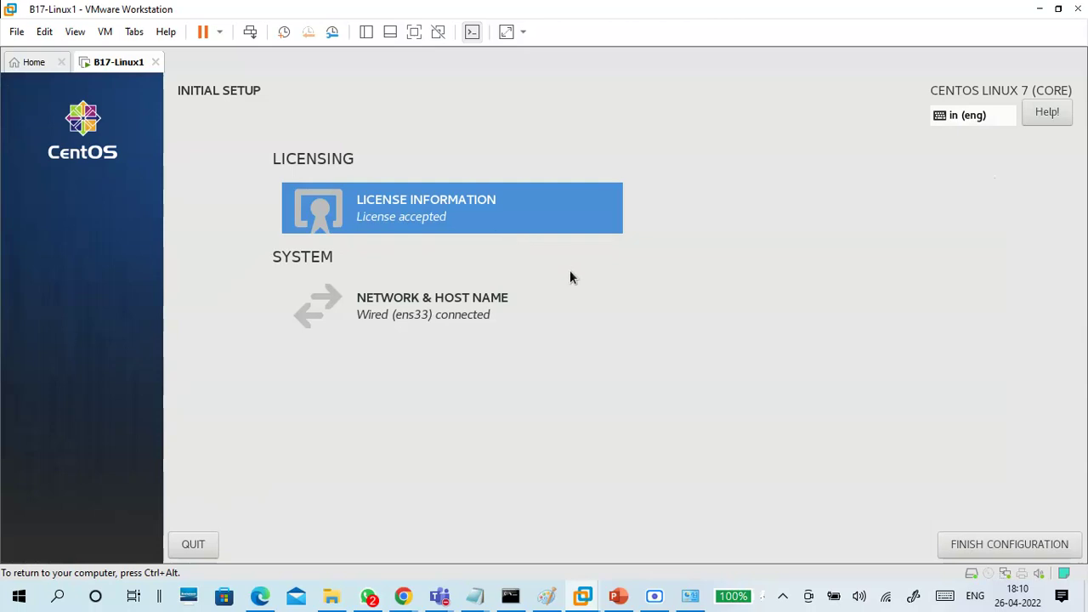
Keep host name B17linux1.example.com in Network & Host Name and finish the configuration
{"action": "left_click", "coordinate": [425, 305]}
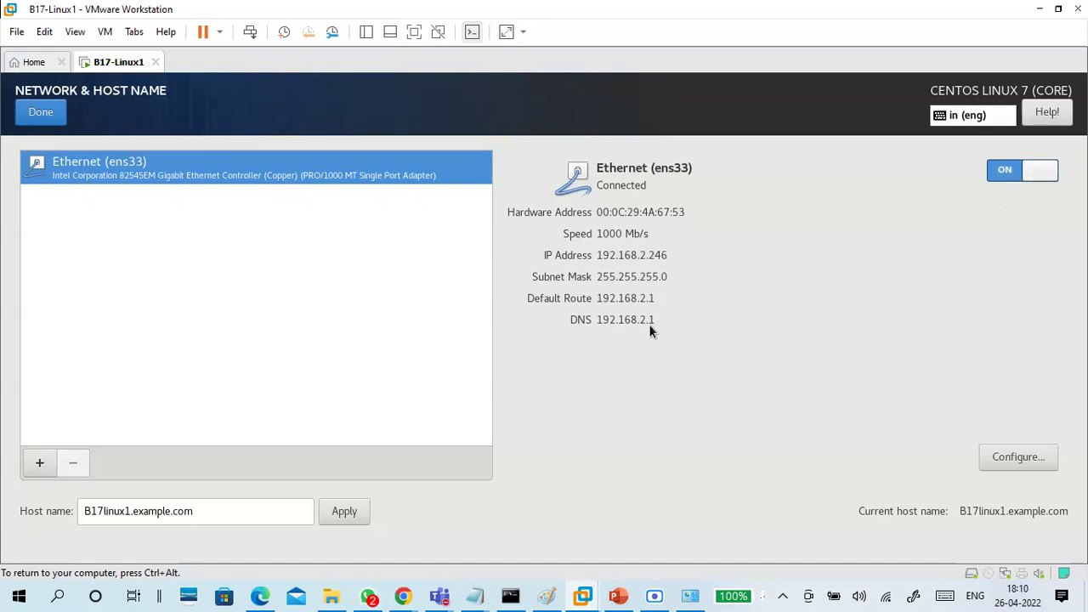
{"action": "left_click", "coordinate": [226, 507]}
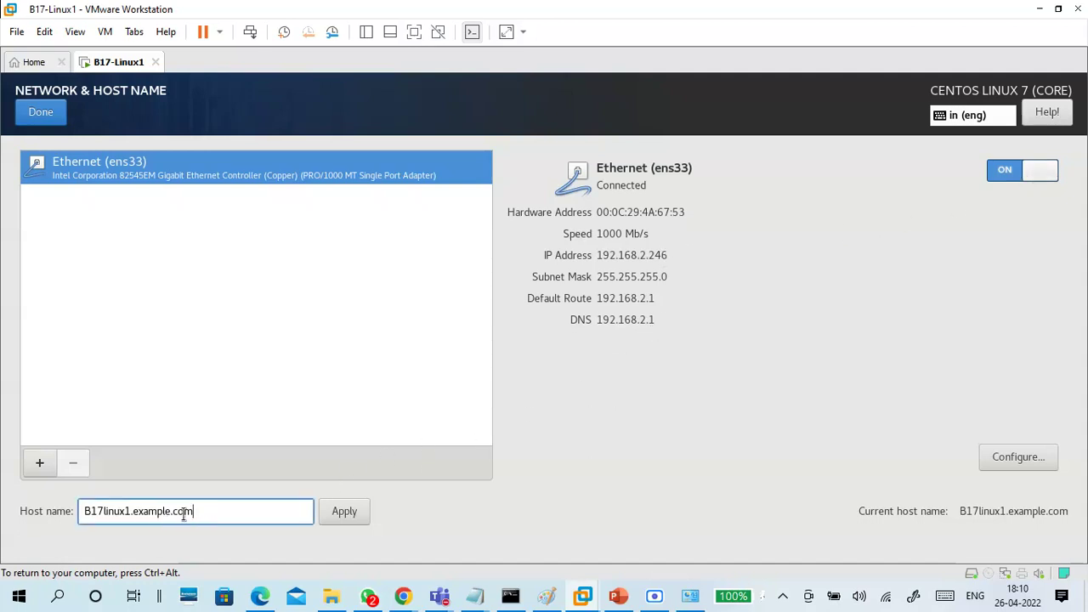
{"action": "left_click_drag", "start_coordinate": [202, 509], "coordinate": [78, 521]}
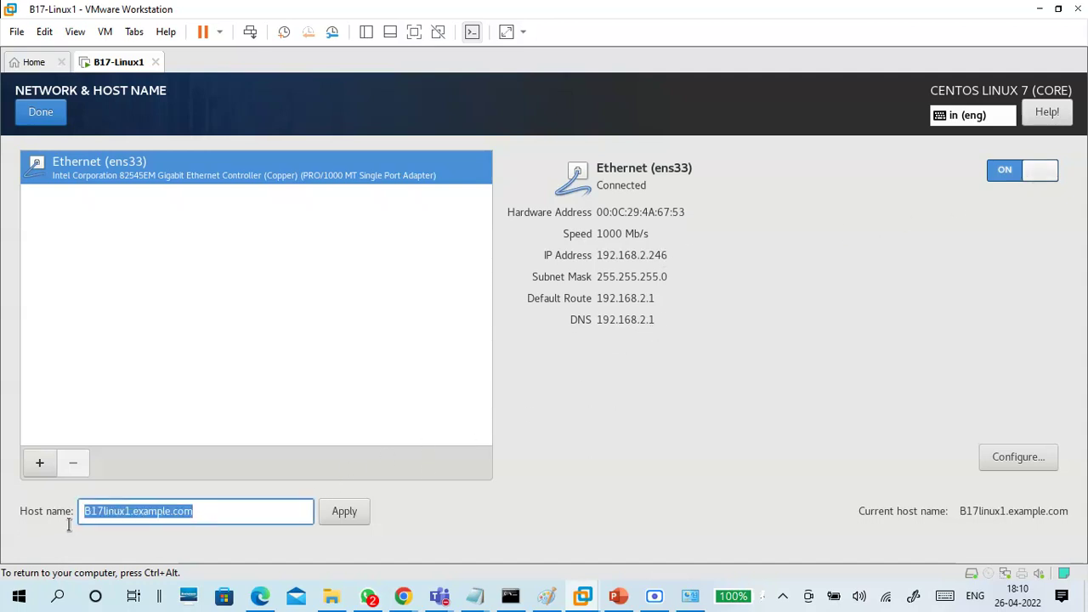
{"action": "left_click", "coordinate": [217, 507]}
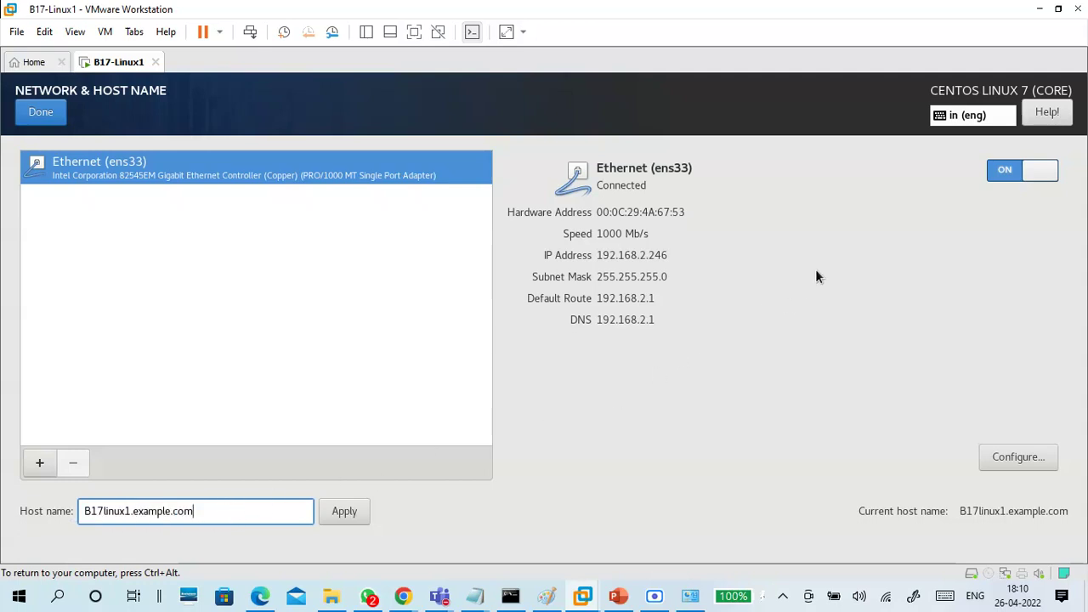
{"action": "left_click", "coordinate": [62, 120]}
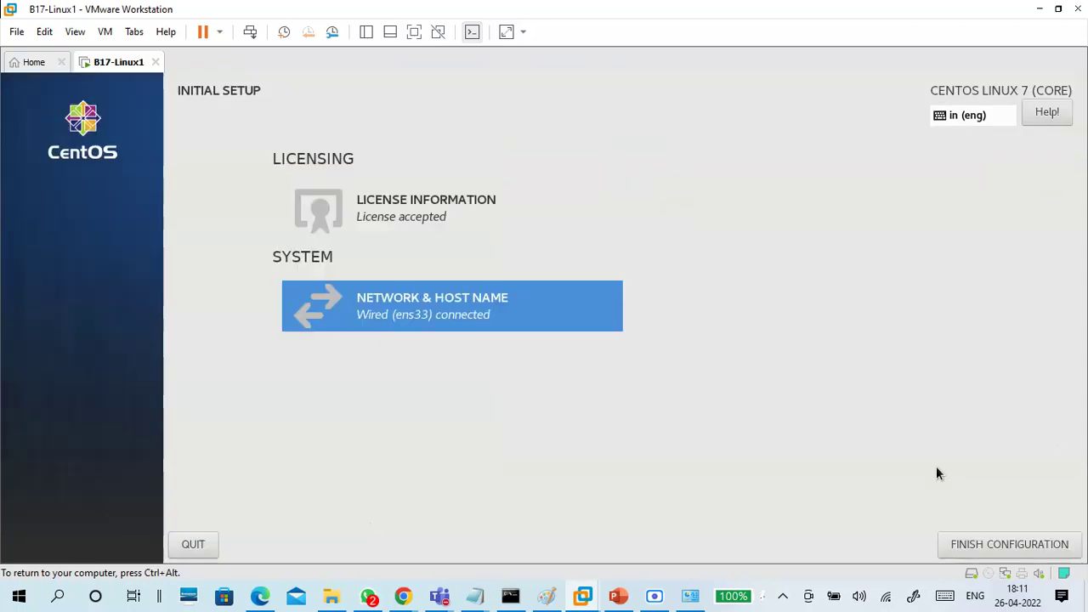
{"action": "left_click", "coordinate": [1010, 547]}
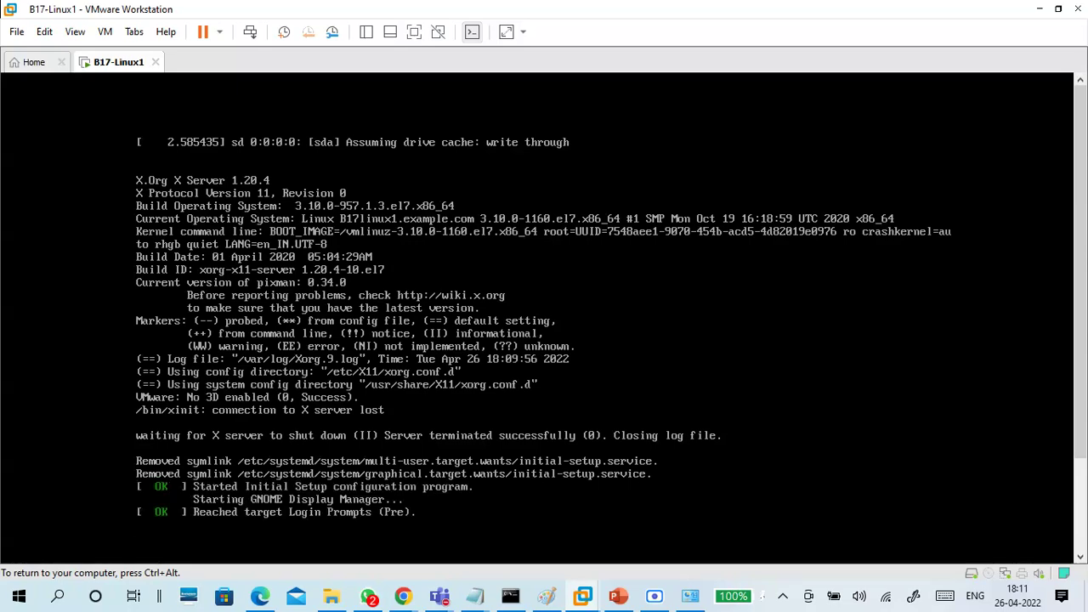
Type 'License - i accept -done' into the Linux install notes
{"action": "mouse_move", "coordinate": [482, 596]}
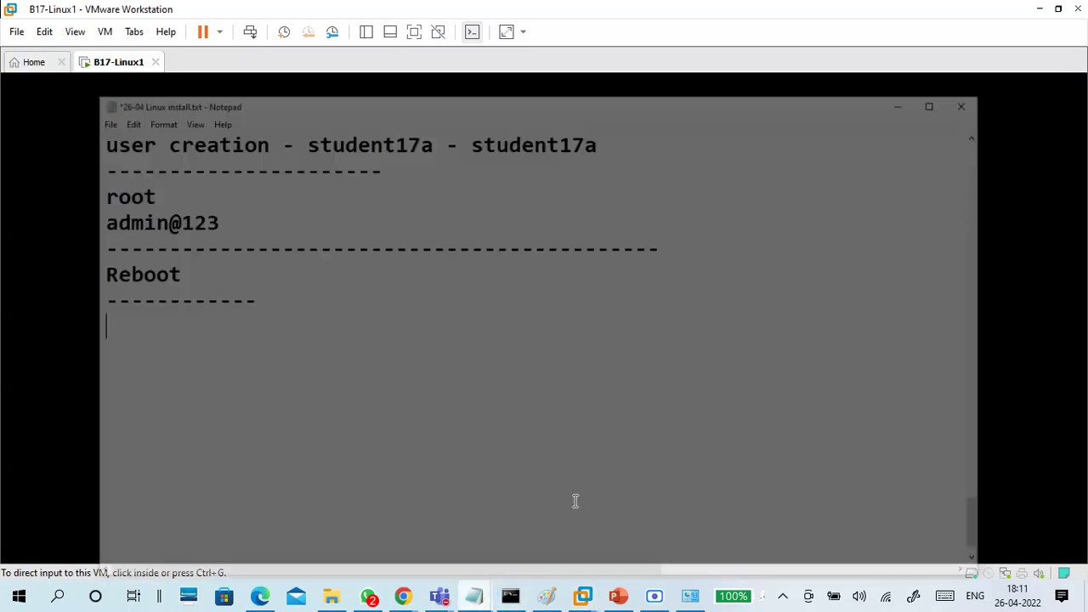
{"action": "left_click", "coordinate": [573, 500]}
{"action": "type", "text": "Lin"}
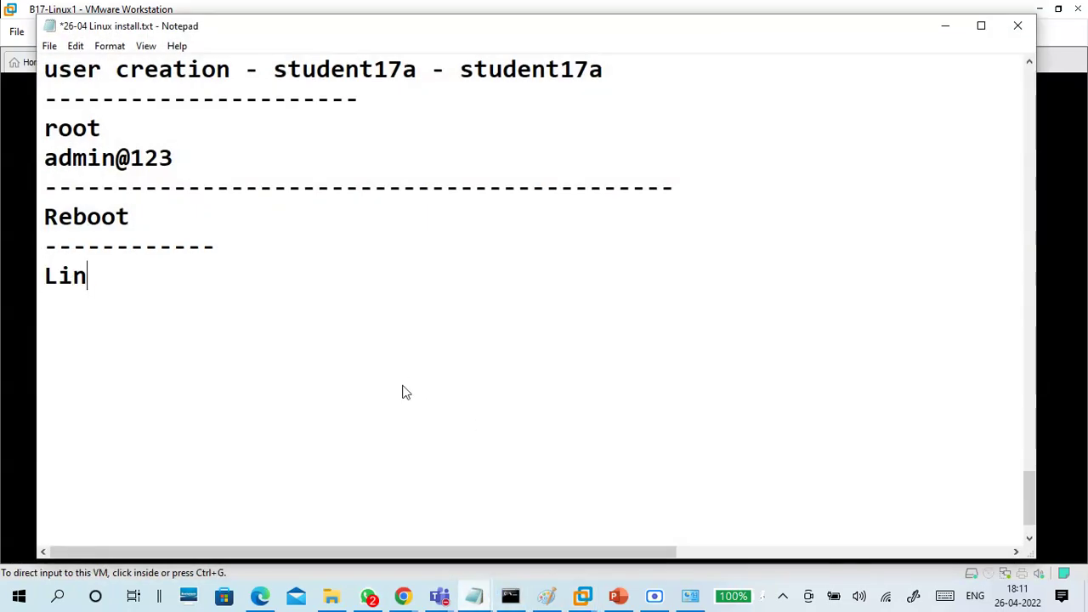
{"action": "key", "text": "BackSpace"}
{"action": "type", "text": "cense - "}
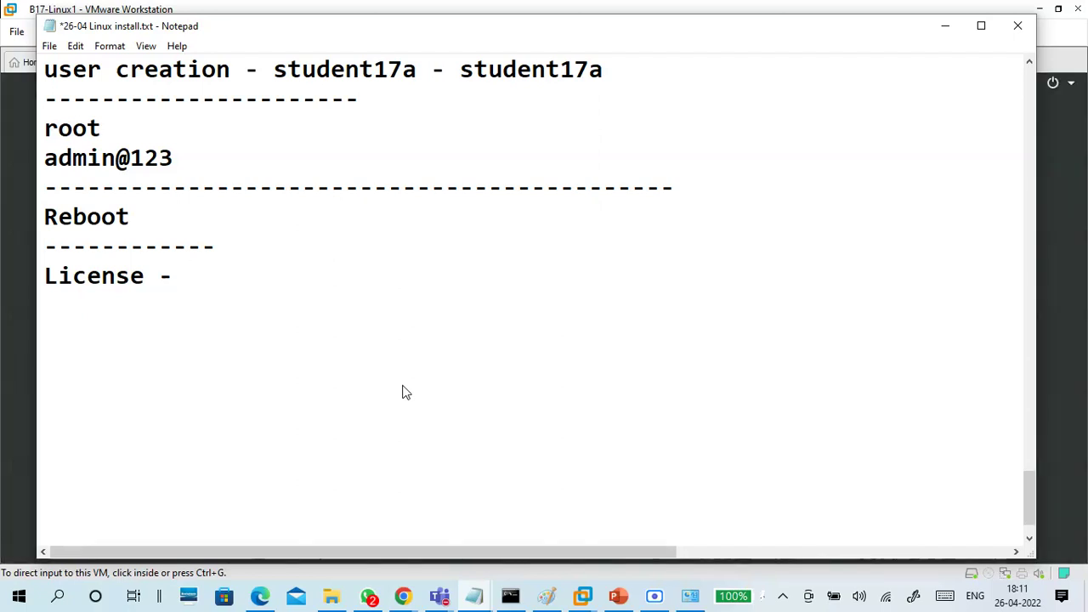
{"action": "type", "text": "i accept -"}
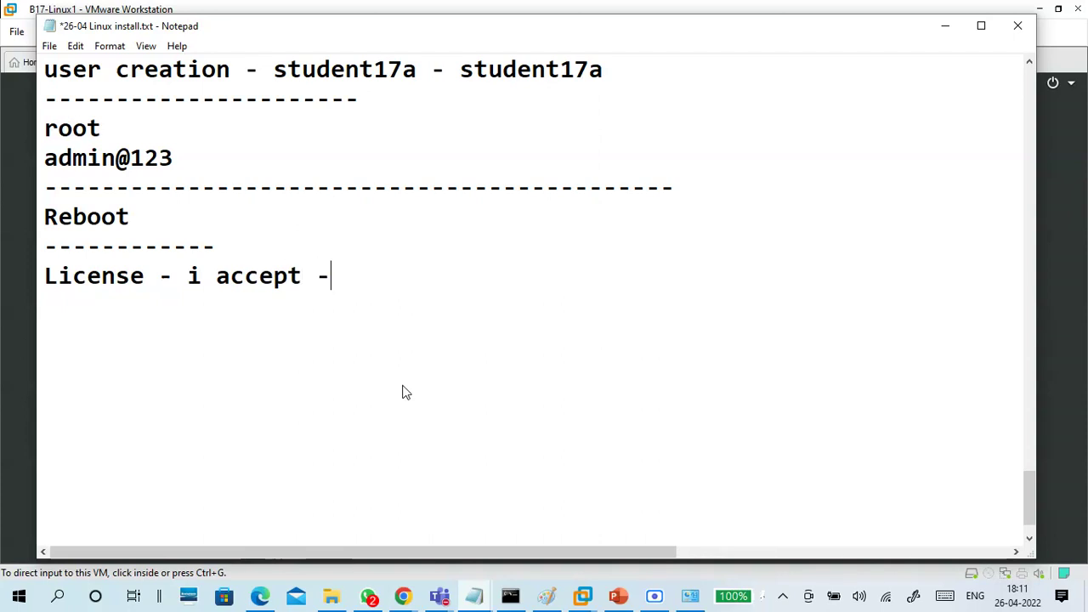
{"action": "key", "text": "Return"}
{"action": "key", "text": "BackSpace"}
{"action": "type", "text": "done"}
Add a 'Finish configuration' line followed by a row of dashes
{"action": "key", "text": "Return"}
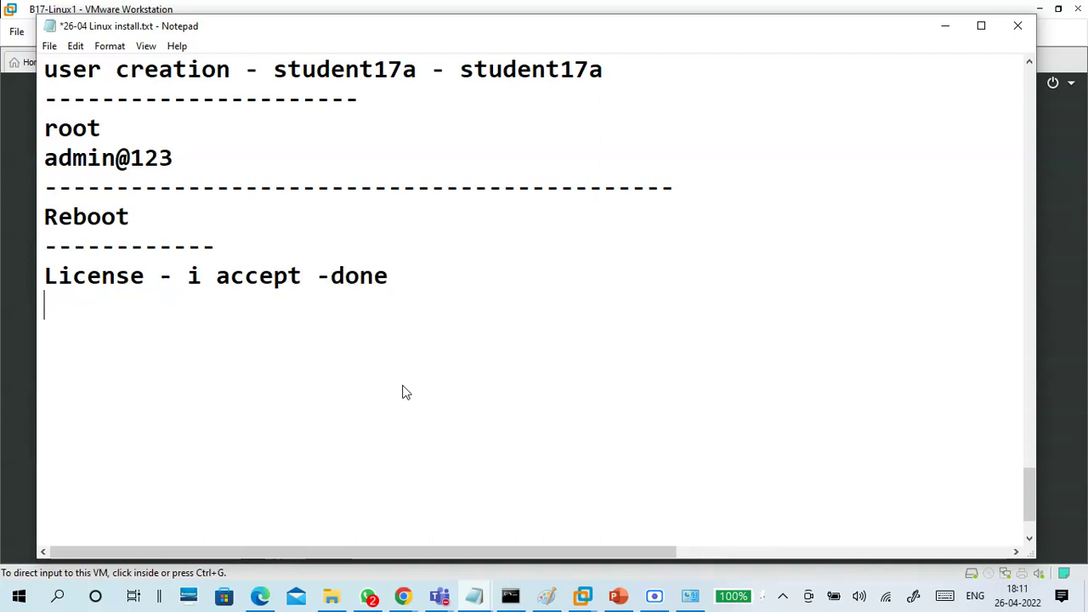
{"action": "key", "text": "Return"}
{"action": "type", "text": "Fini"}
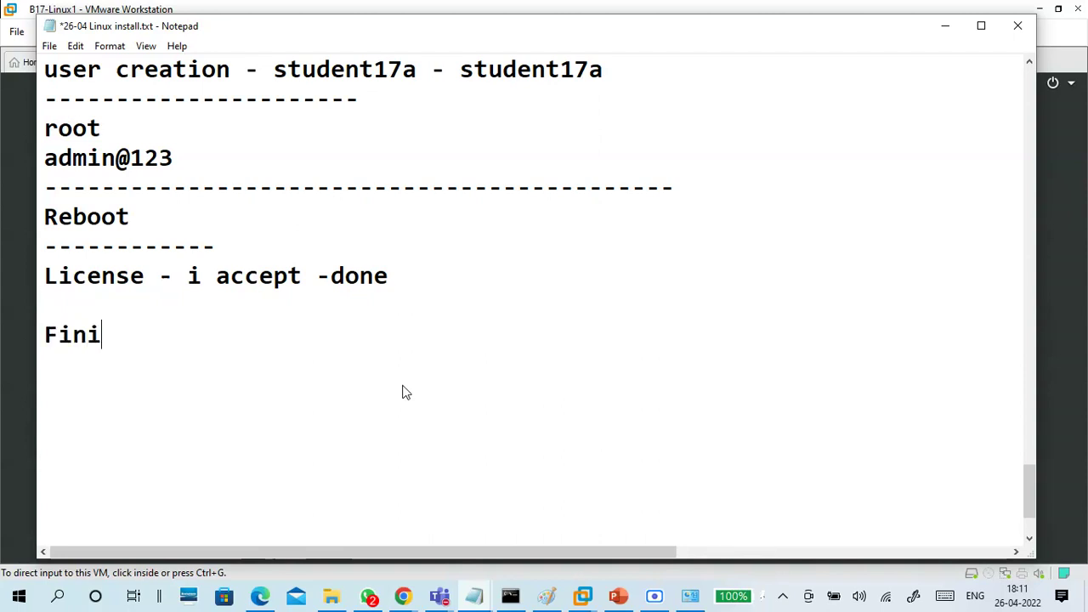
{"action": "type", "text": "sh configuration"}
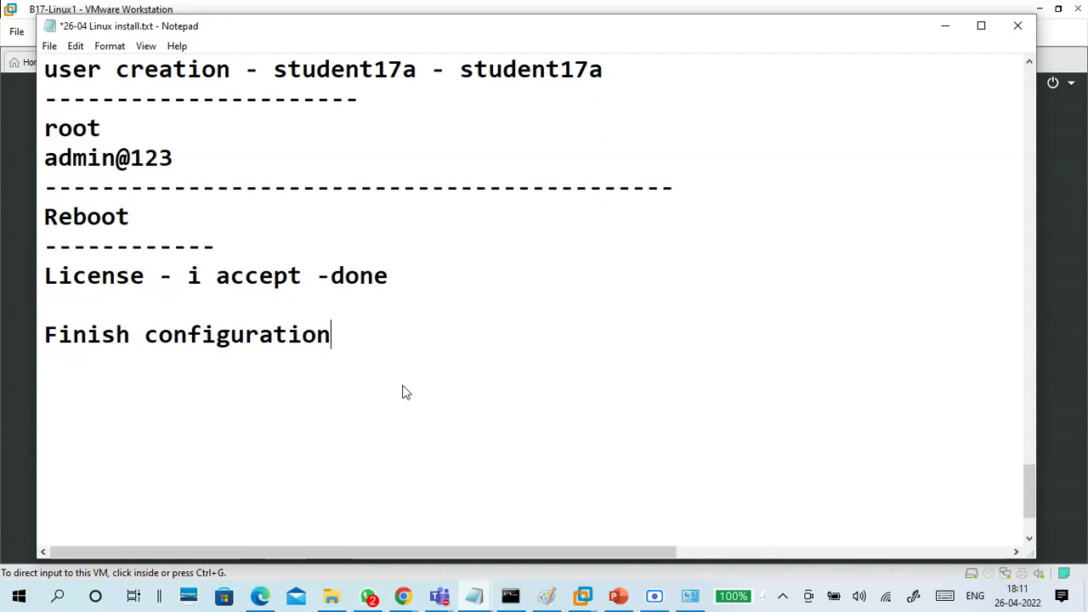
{"action": "key", "text": "Return"}
{"action": "type", "text": "-------------"}
{"action": "key", "text": "Return"}
Log in to CentOS as root via 'Not listed?', entering the root password
{"action": "left_click", "coordinate": [943, 27]}
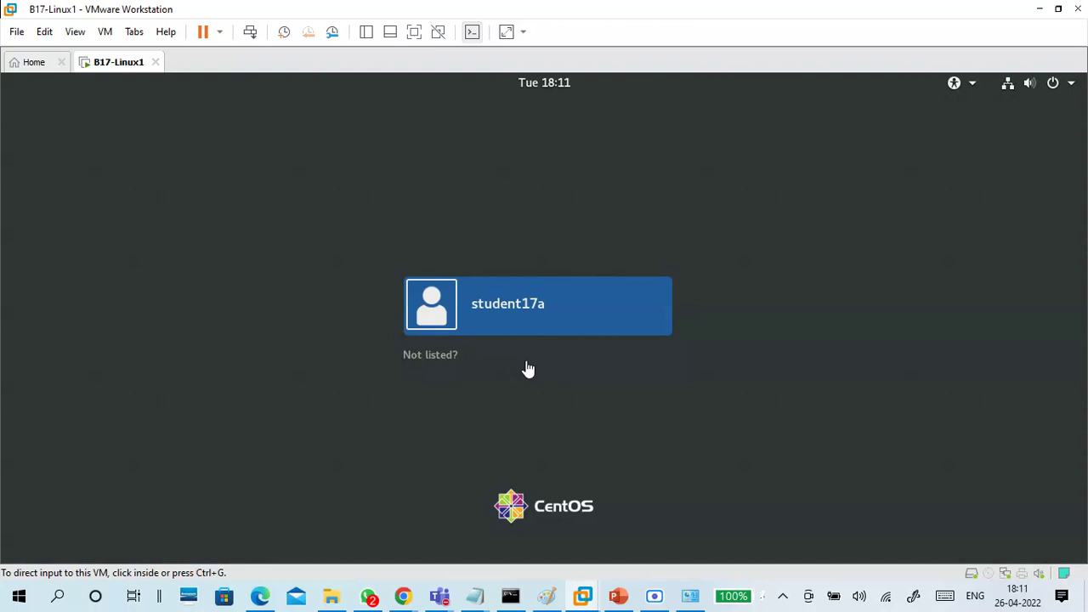
{"action": "left_click", "coordinate": [437, 376]}
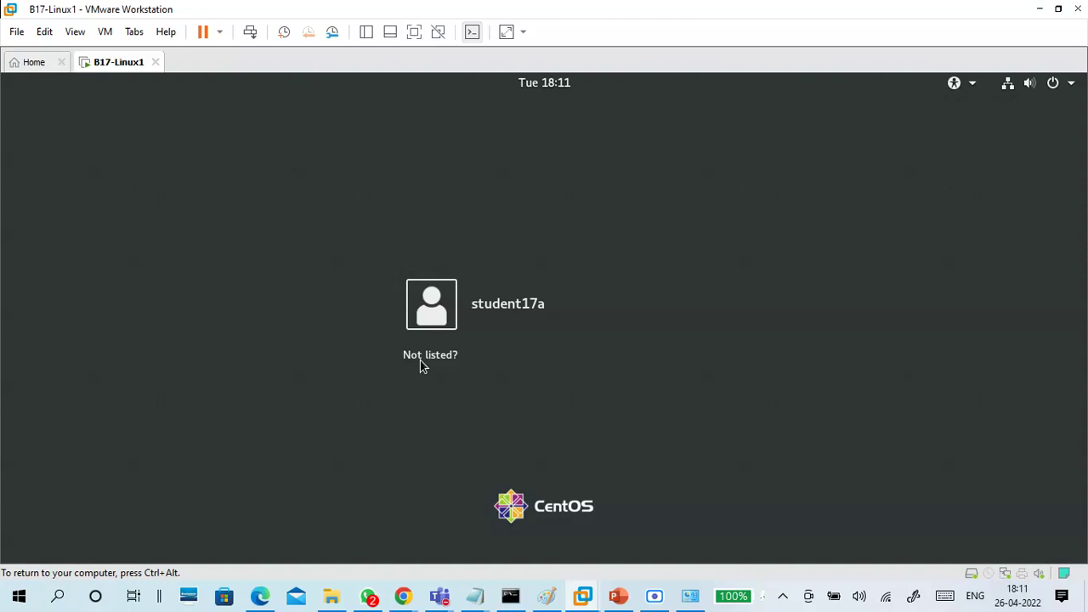
{"action": "left_click", "coordinate": [420, 361]}
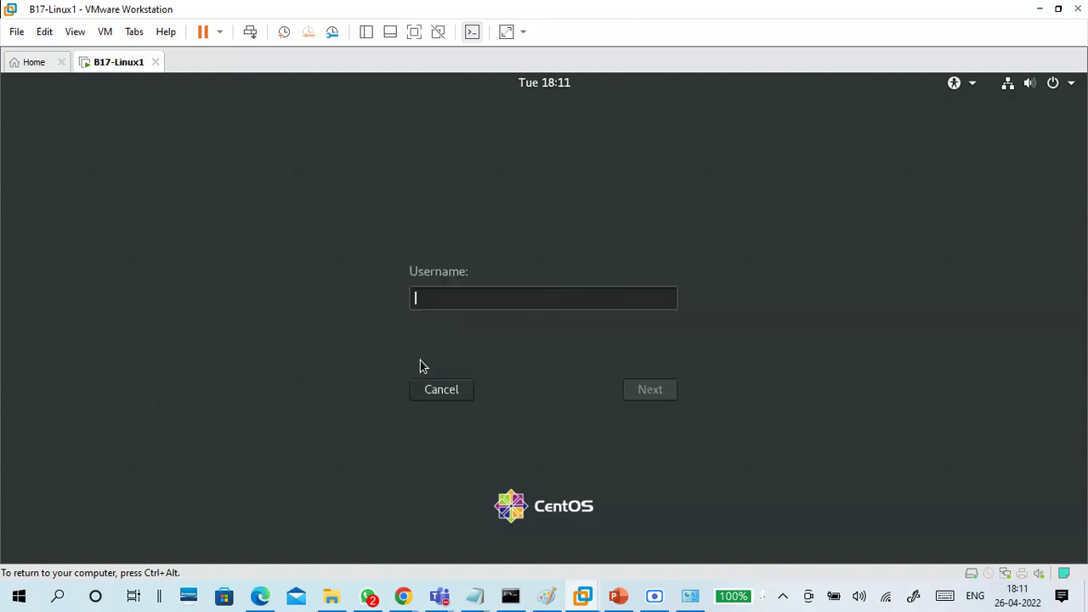
{"action": "type", "text": "root"}
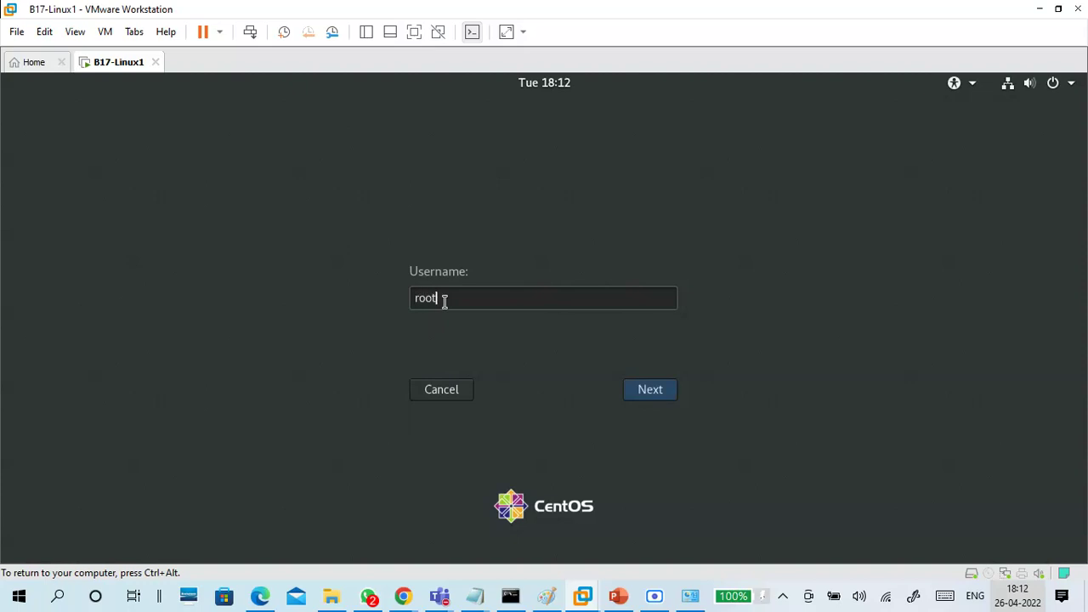
{"action": "key", "text": "Return"}
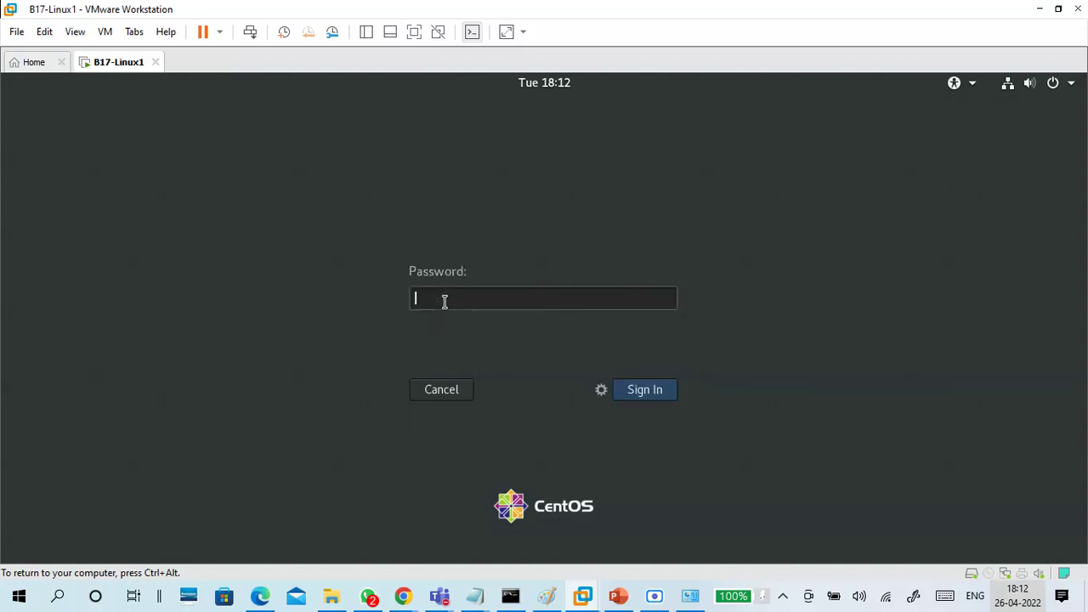
{"action": "type", "text": "**********"}
{"action": "key", "text": "Return"}
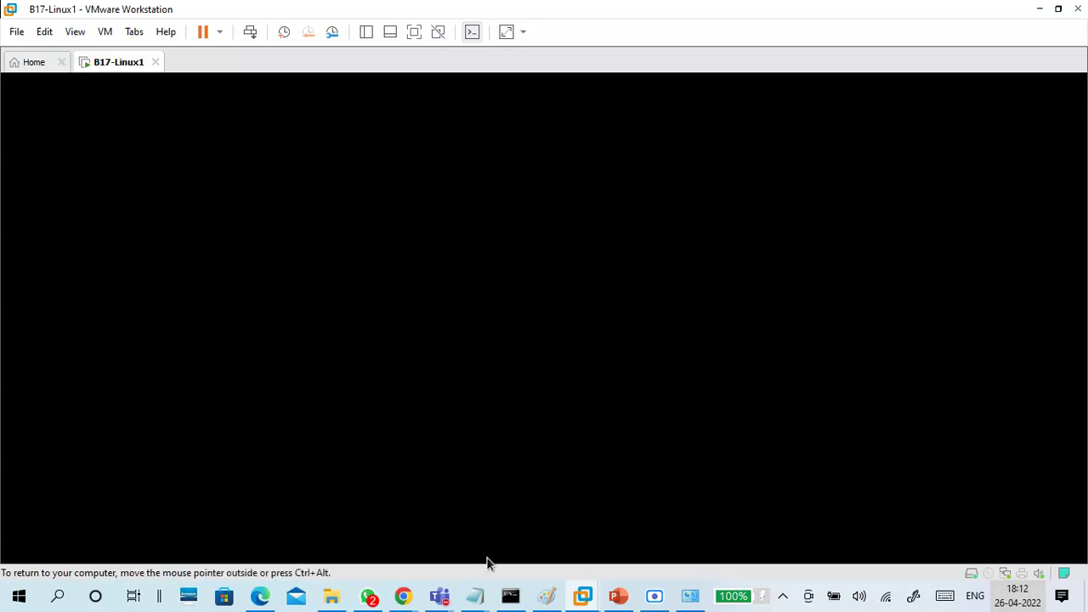
Note 'not listed?', the root username and its password on separate lines in the notes
{"action": "mouse_move", "coordinate": [476, 598]}
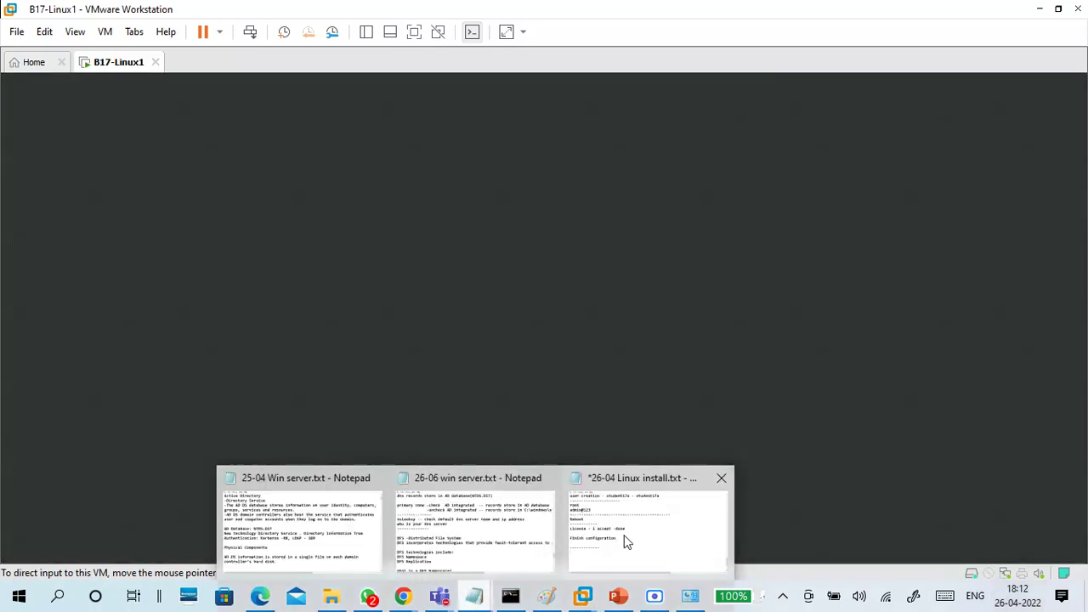
{"action": "left_click", "coordinate": [624, 538]}
{"action": "scroll", "coordinate": [419, 407], "scroll_direction": "down", "scroll_amount": 2}
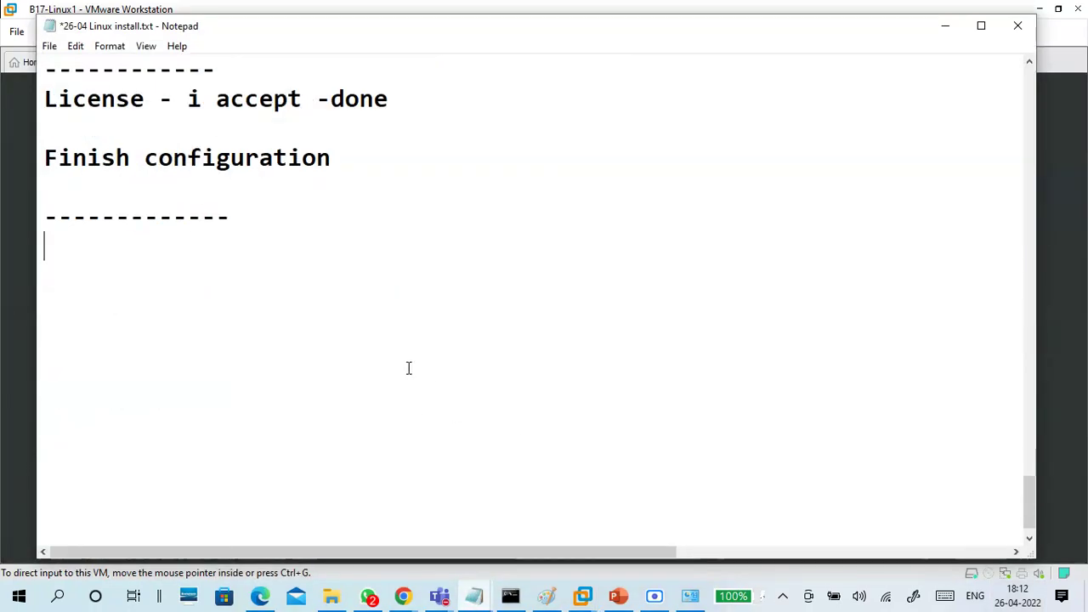
{"action": "type", "text": "not listed?"}
{"action": "key", "text": "Return"}
{"action": "key", "text": "Return"}
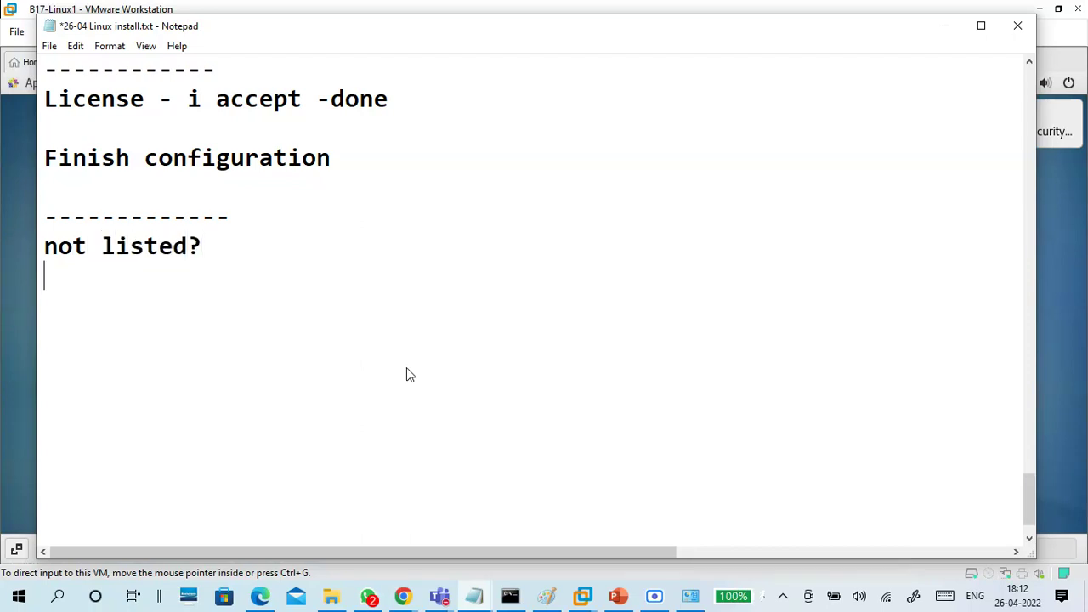
{"action": "type", "text": "root"}
{"action": "key", "text": "Return"}
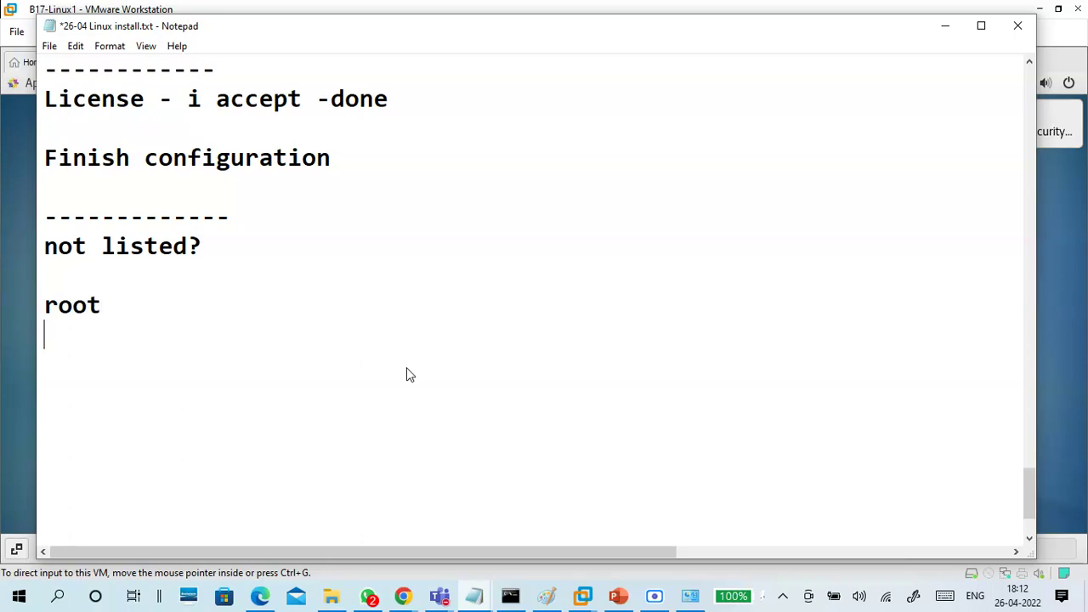
{"action": "type", "text": "admin@123"}
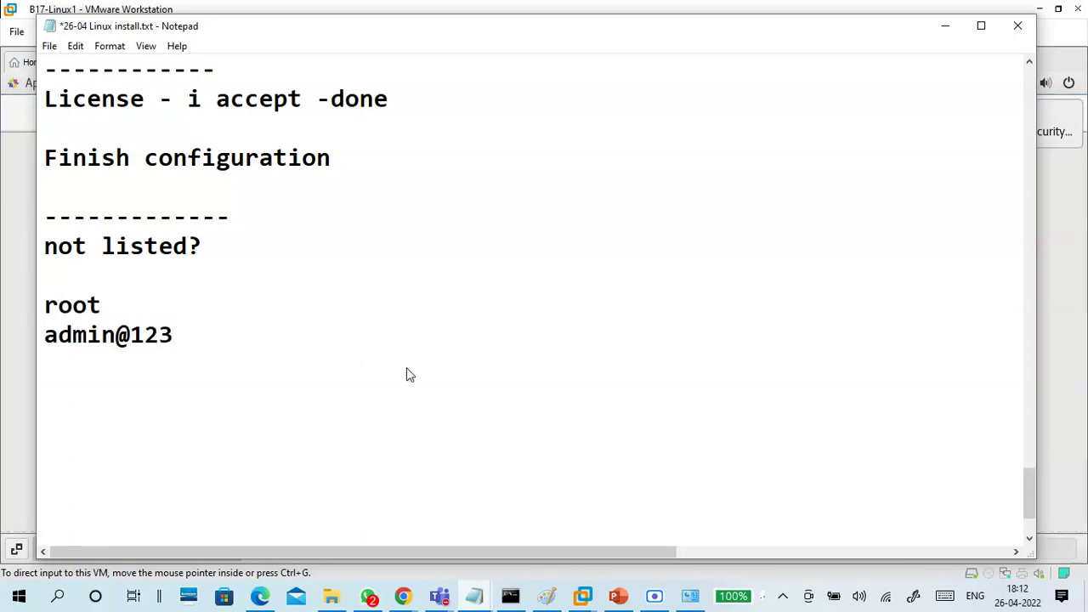
{"action": "key", "text": "Return"}
{"action": "left_click", "coordinate": [947, 28]}
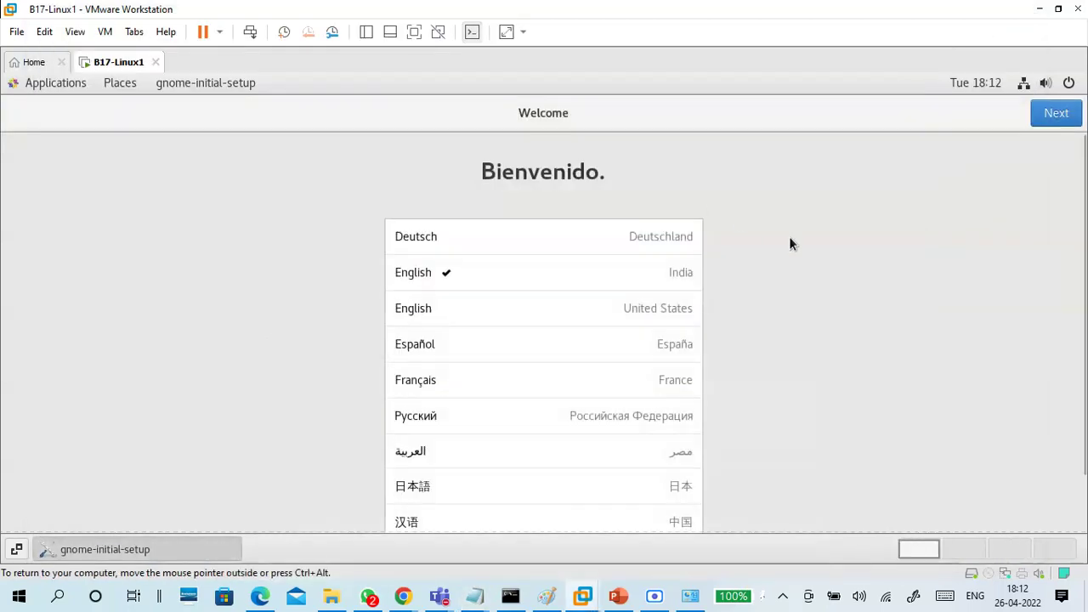
Accept the language, keyboard and privacy defaults, skip Online Accounts, start CentOS, and close the Getting Started help
{"action": "left_click", "coordinate": [1052, 119]}
{"action": "left_click", "coordinate": [1053, 119]}
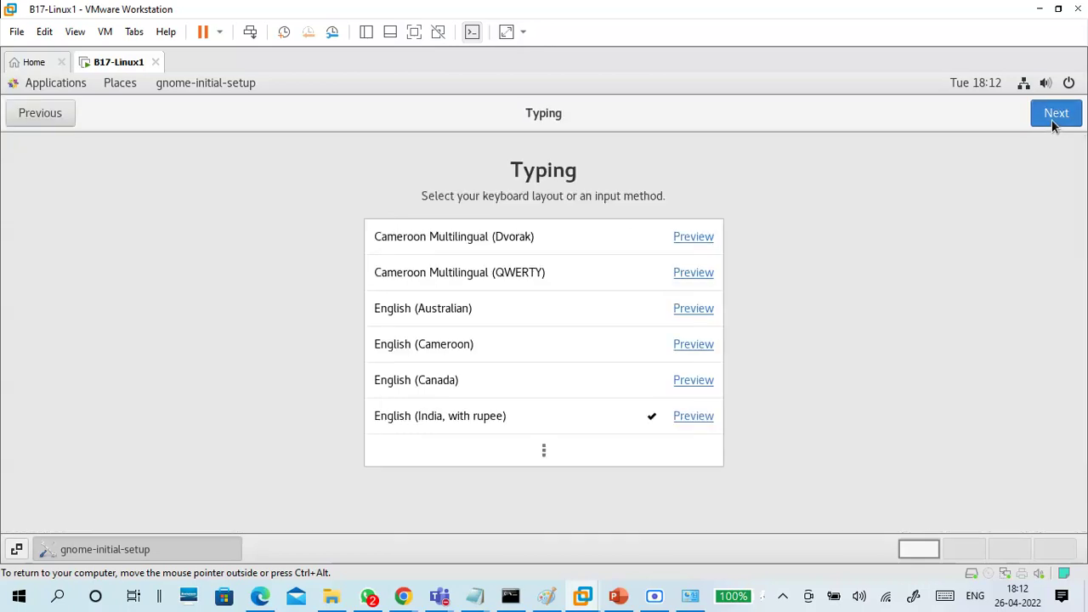
{"action": "left_click", "coordinate": [1052, 119]}
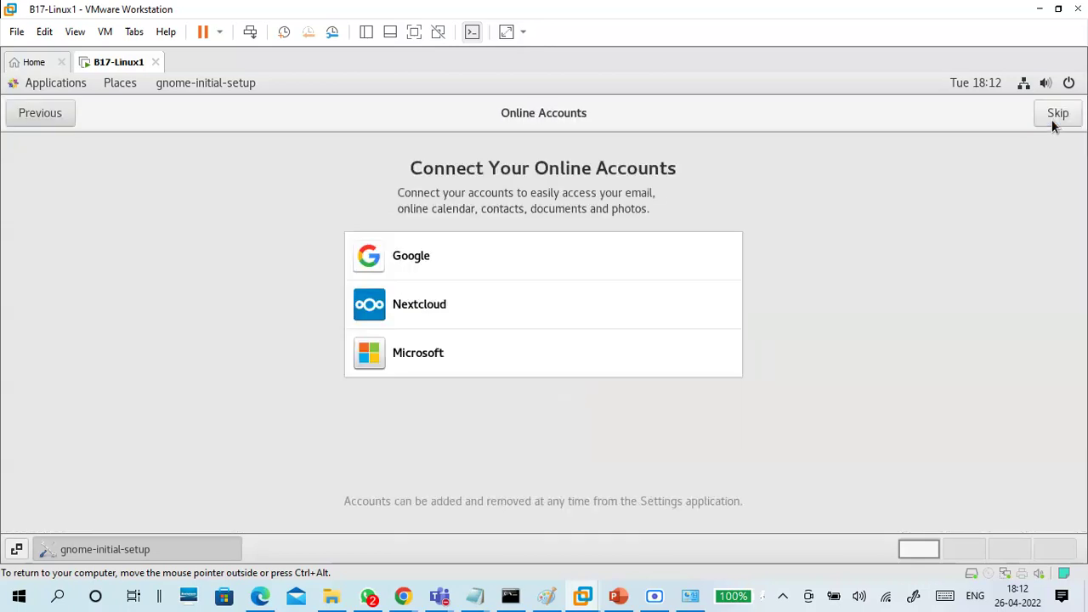
{"action": "left_click", "coordinate": [1054, 119]}
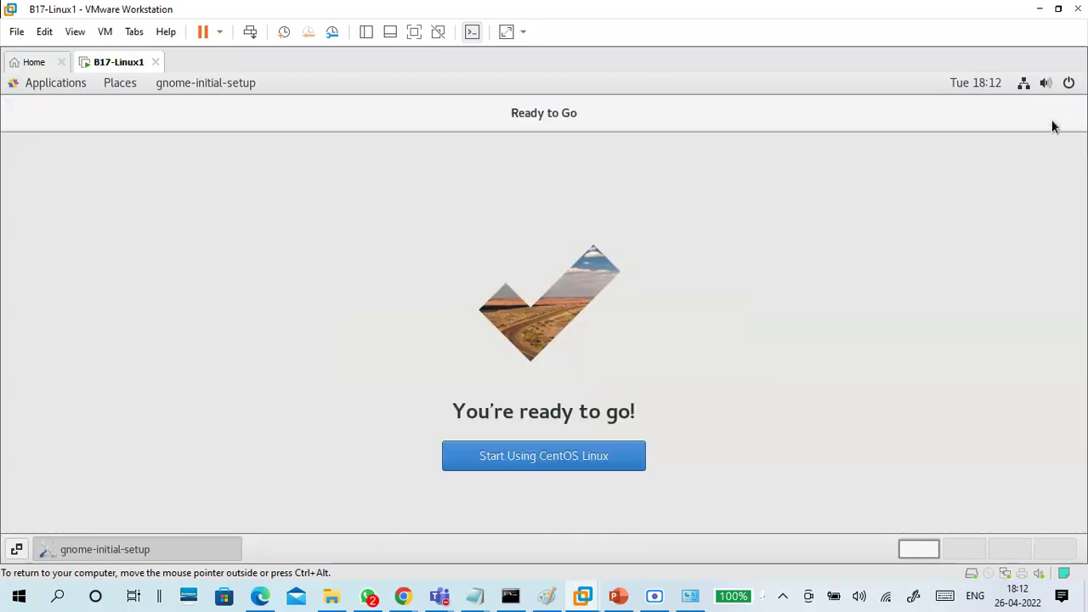
{"action": "left_click", "coordinate": [533, 456]}
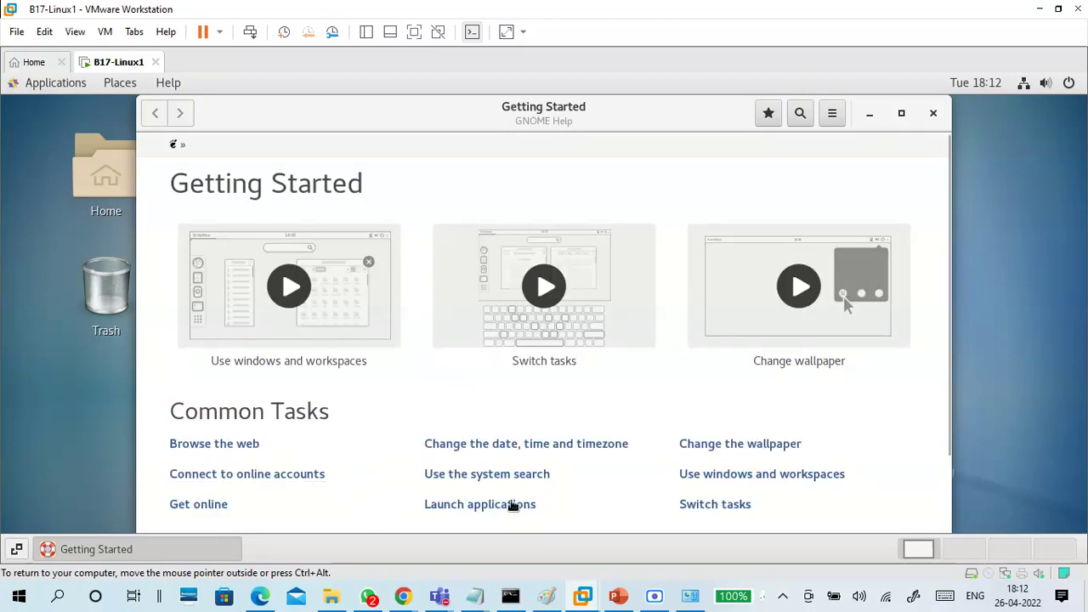
{"action": "left_click", "coordinate": [932, 115]}
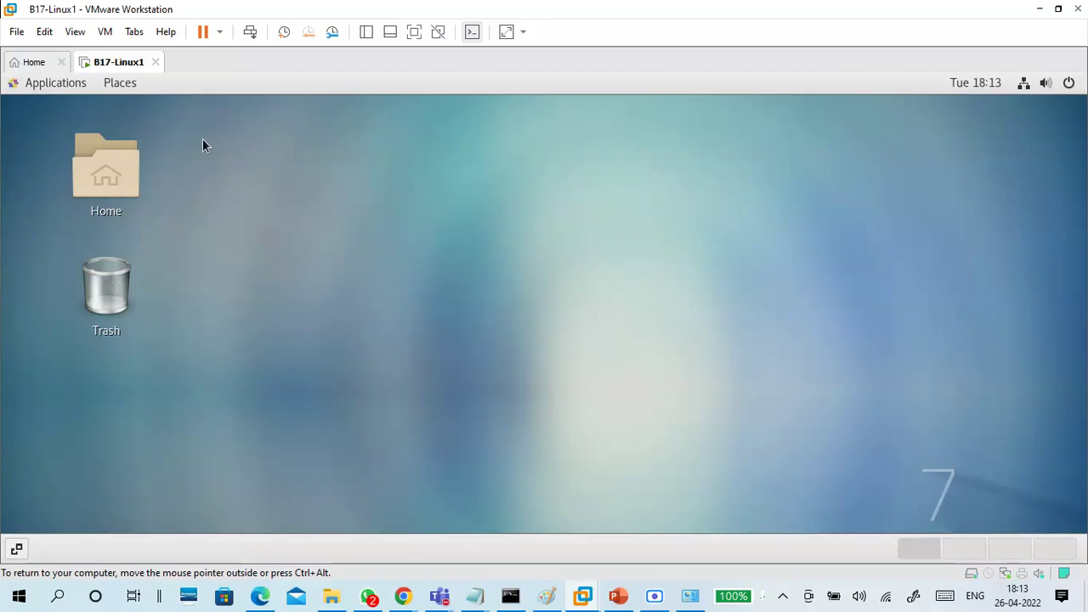
Browse the Applications and Places menus on the CentOS desktop
{"action": "left_click", "coordinate": [51, 85]}
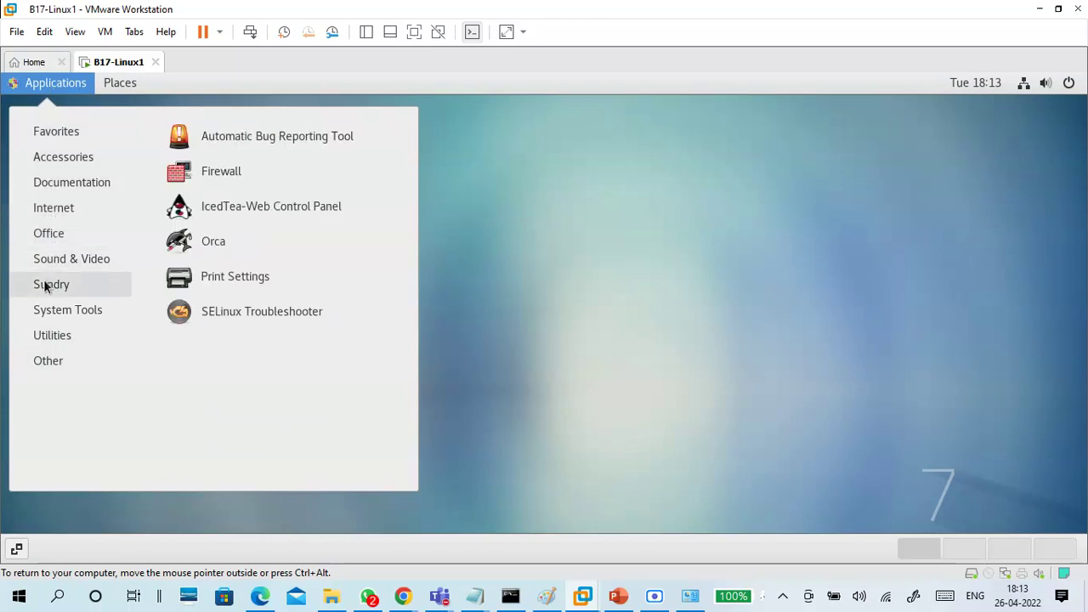
{"action": "mouse_move", "coordinate": [44, 317]}
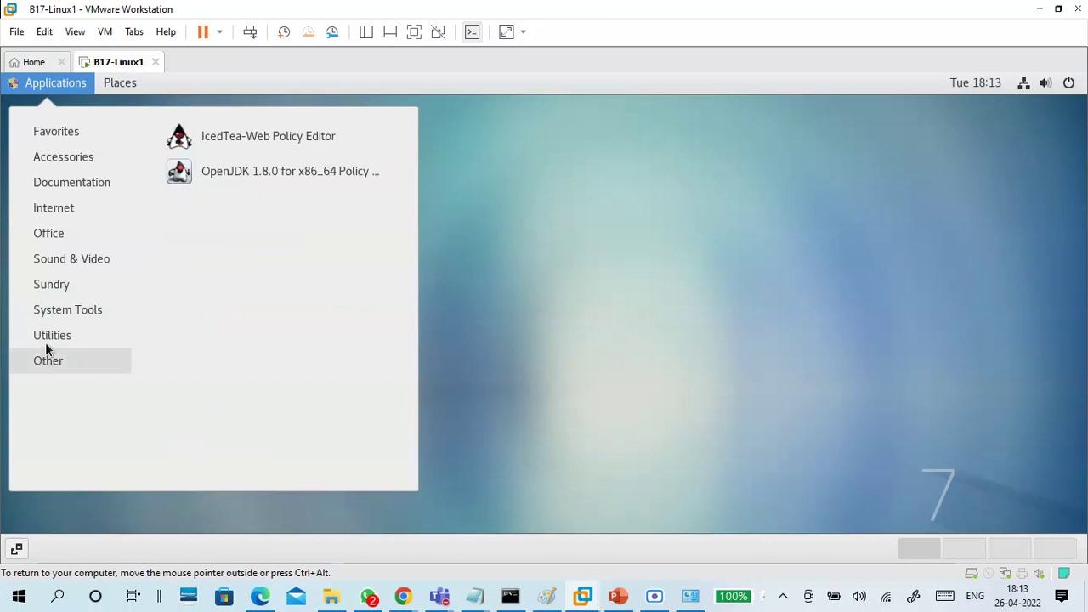
{"action": "mouse_move", "coordinate": [49, 336]}
{"action": "mouse_move", "coordinate": [122, 85]}
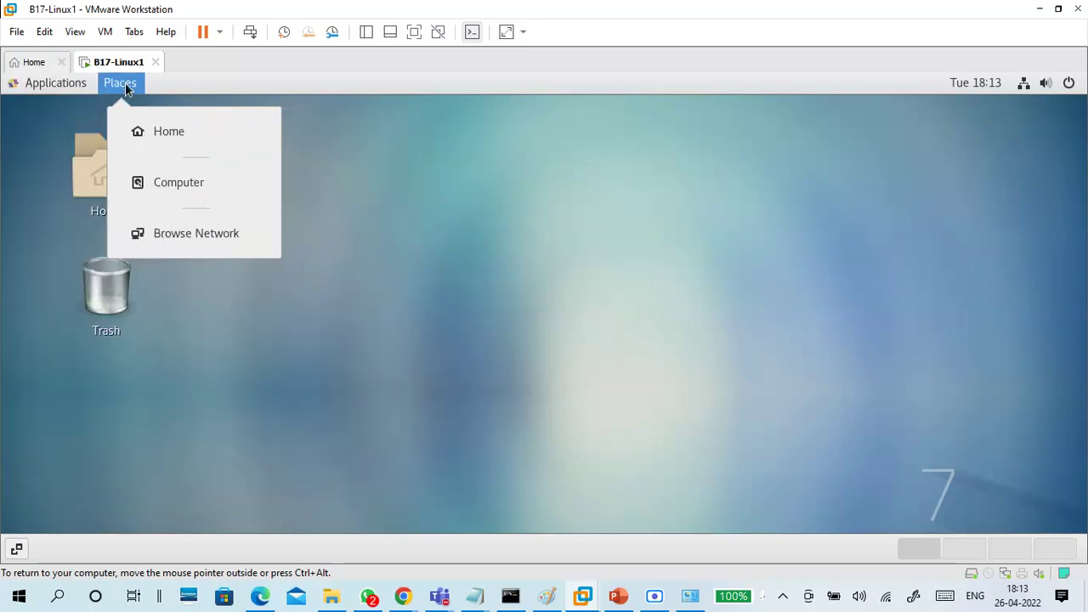
{"action": "mouse_move", "coordinate": [62, 86]}
From the system menu, expand root, open the Power Off prompt, and cancel it
{"action": "left_click", "coordinate": [1071, 84]}
{"action": "left_click", "coordinate": [1075, 87]}
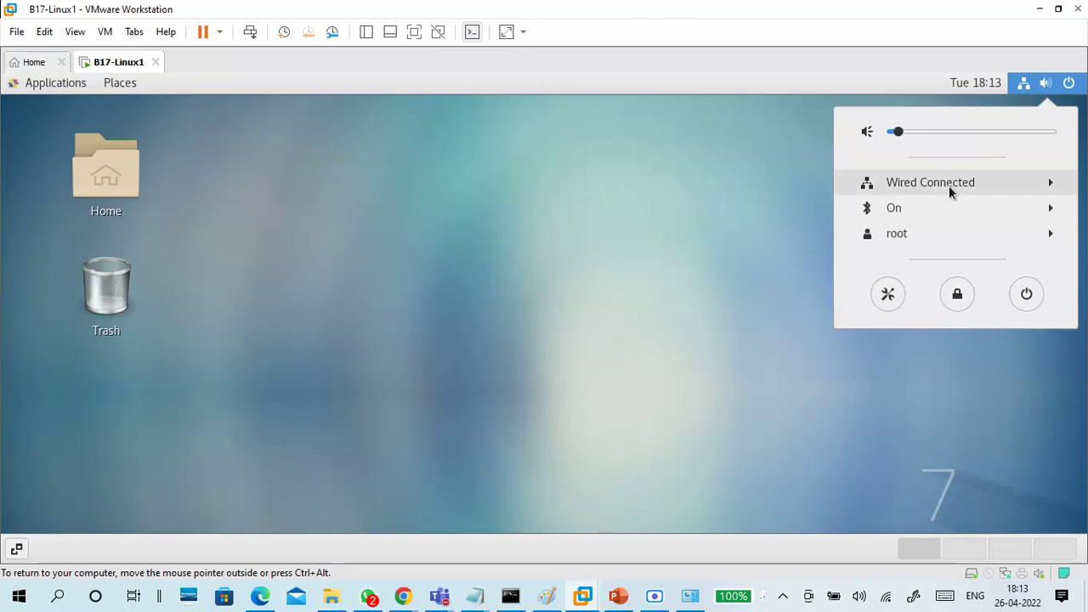
{"action": "left_click", "coordinate": [947, 239]}
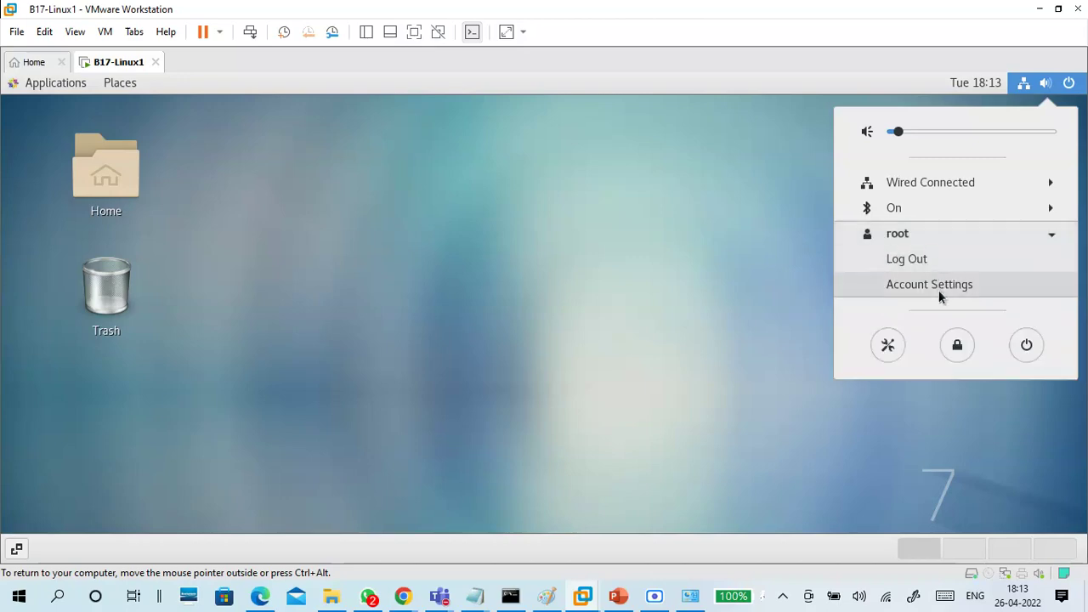
{"action": "left_click", "coordinate": [1026, 346]}
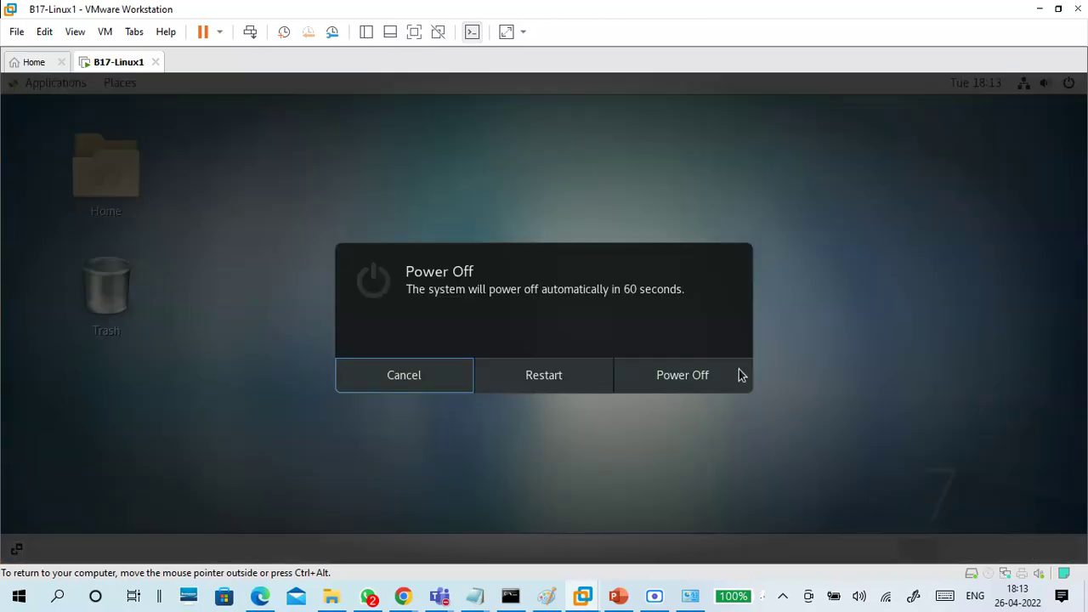
{"action": "left_click", "coordinate": [416, 375]}
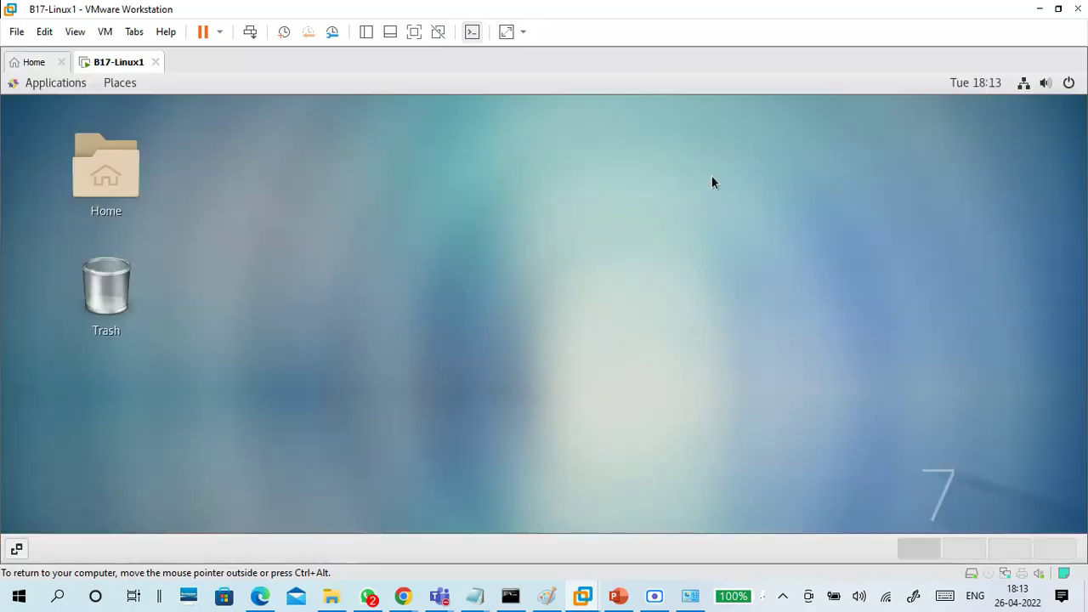
{"action": "right_click", "coordinate": [390, 163]}
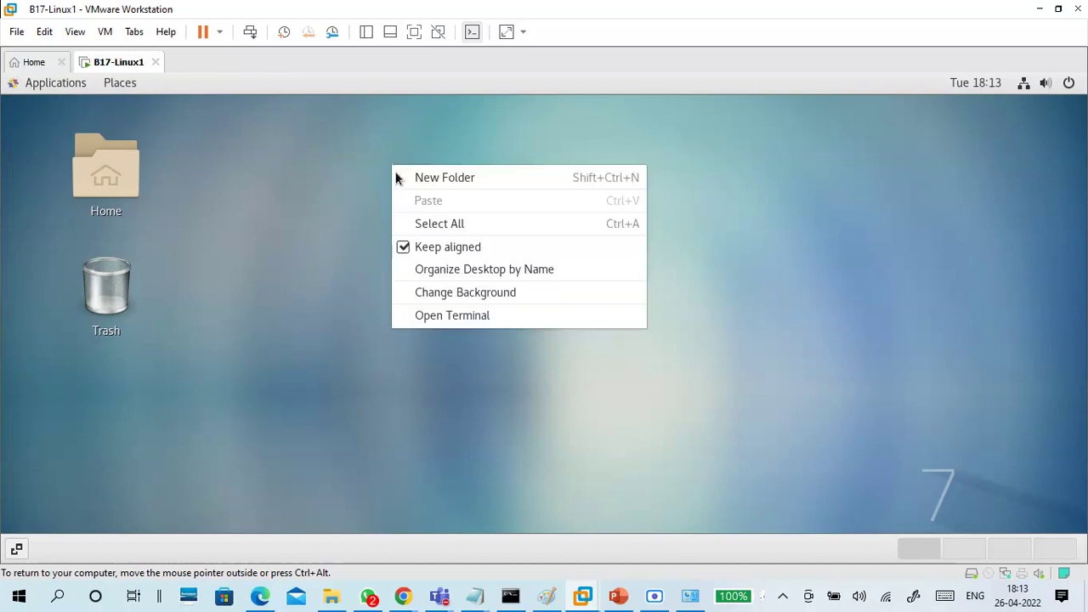
{"action": "left_click", "coordinate": [343, 155]}
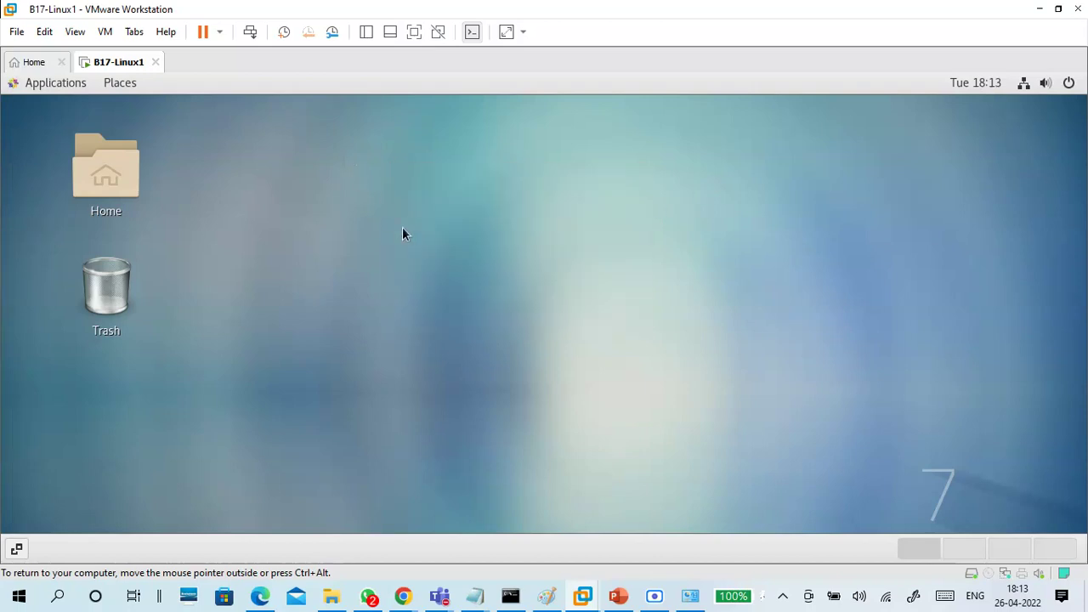
{"action": "right_click", "coordinate": [358, 188]}
{"action": "left_click", "coordinate": [423, 345]}
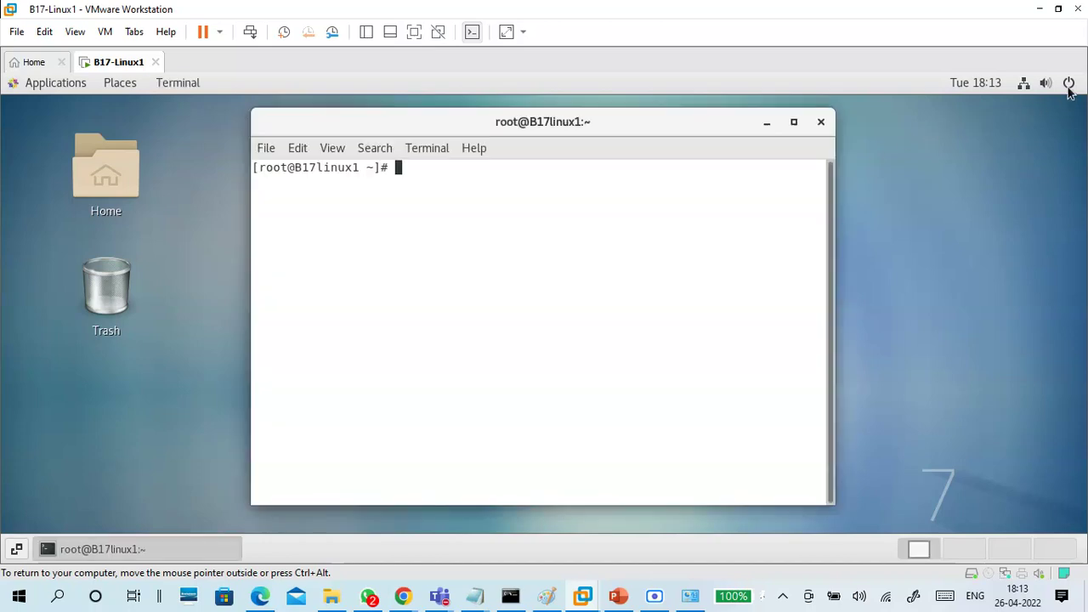
{"action": "left_click", "coordinate": [1068, 84]}
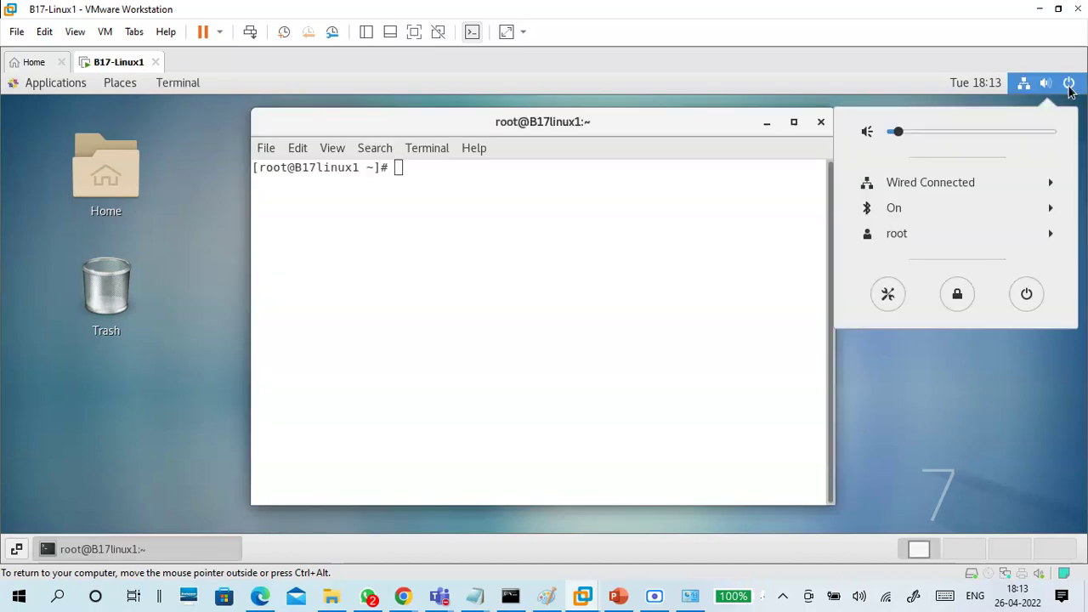
{"action": "left_click", "coordinate": [1027, 295]}
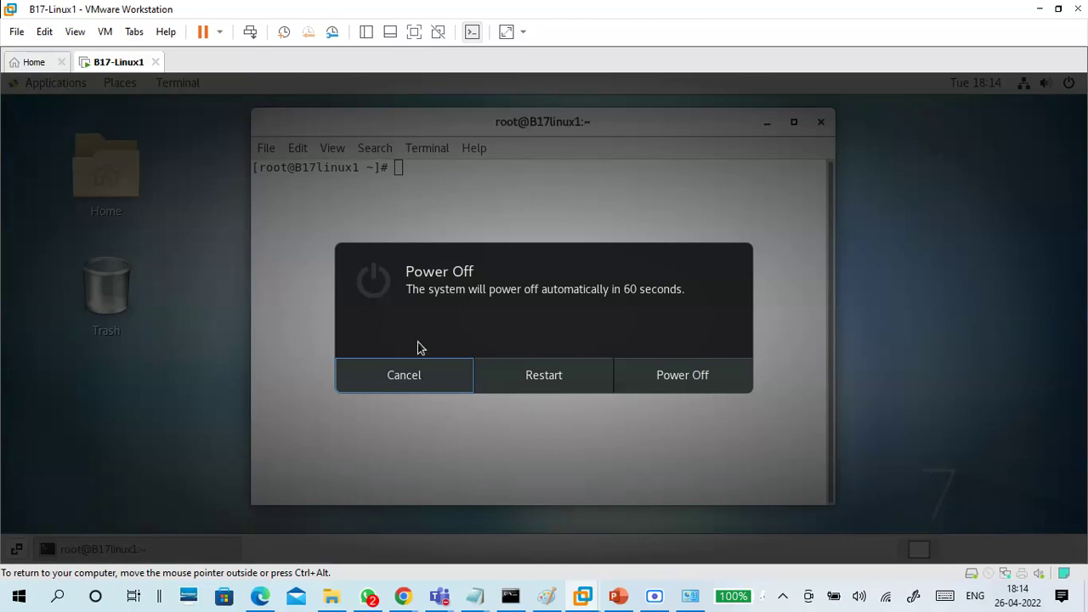
{"action": "left_click", "coordinate": [406, 375]}
{"action": "left_click_drag", "start_coordinate": [425, 173], "coordinate": [248, 166]}
{"action": "left_click", "coordinate": [311, 221]}
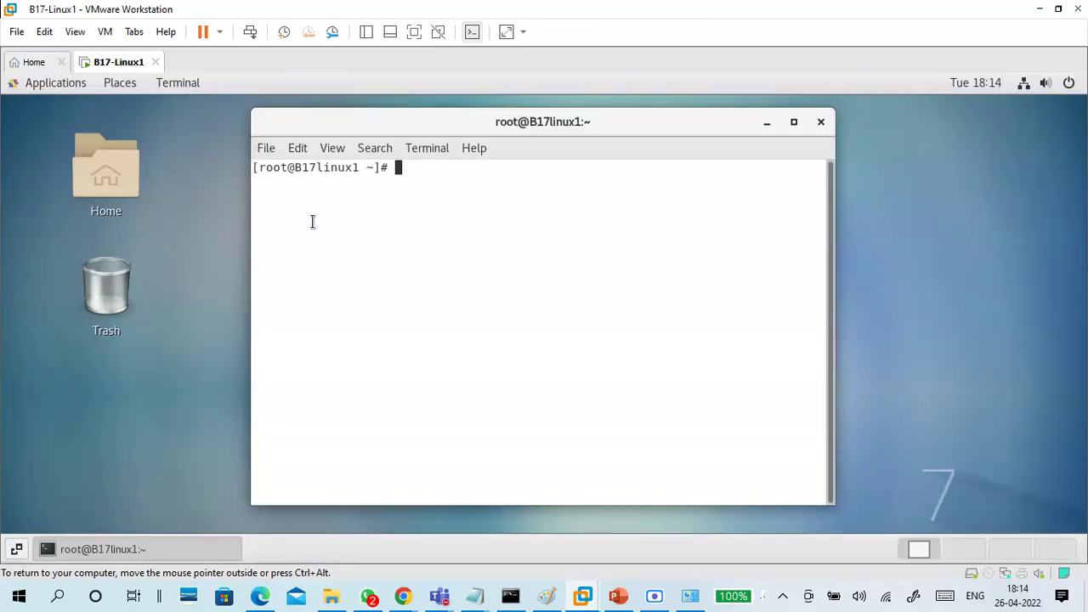
{"action": "left_click", "coordinate": [267, 150]}
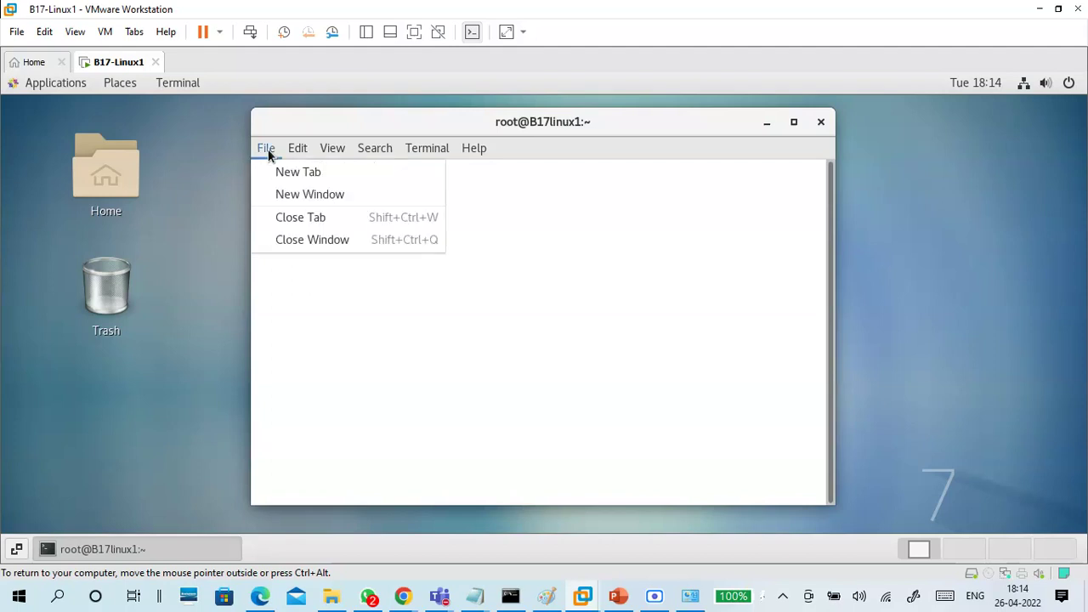
{"action": "left_click", "coordinate": [548, 227]}
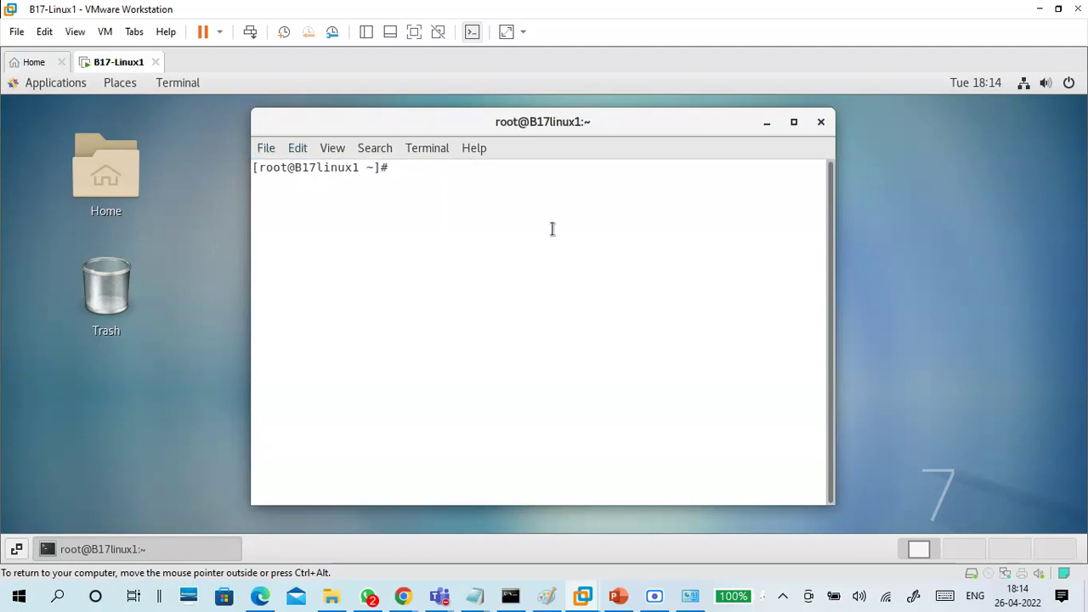
{"action": "key", "text": "Return"}
{"action": "key", "text": "Return"}
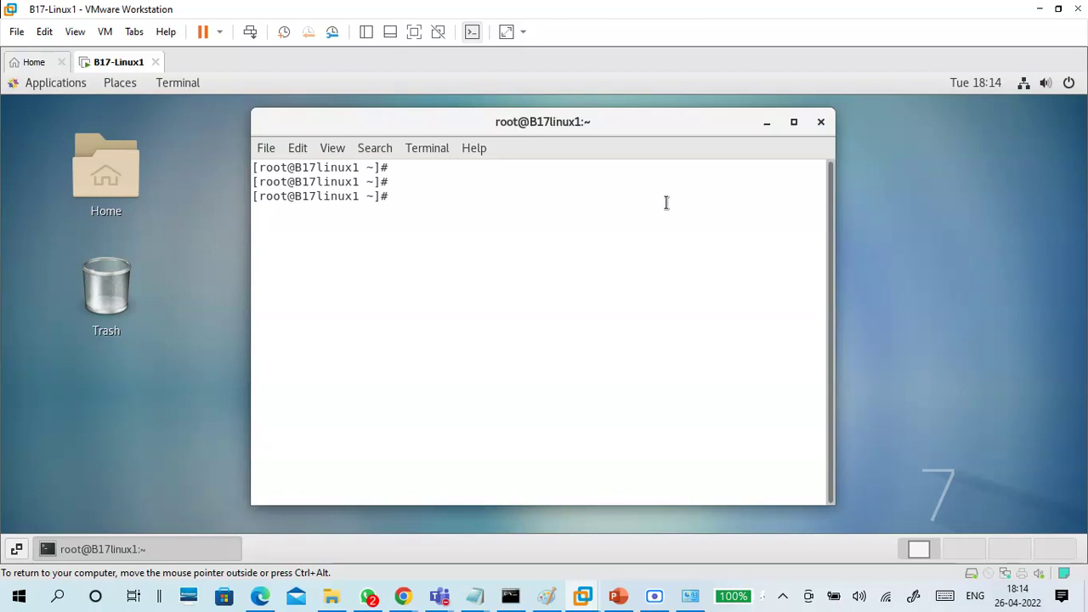
{"action": "left_click", "coordinate": [104, 32]}
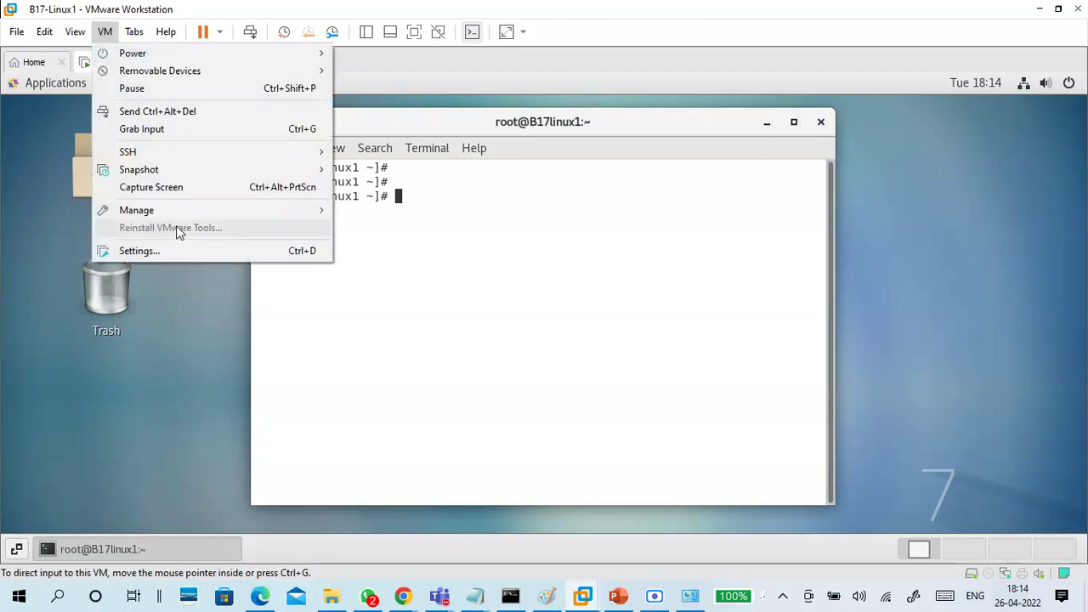
{"action": "left_click", "coordinate": [455, 273]}
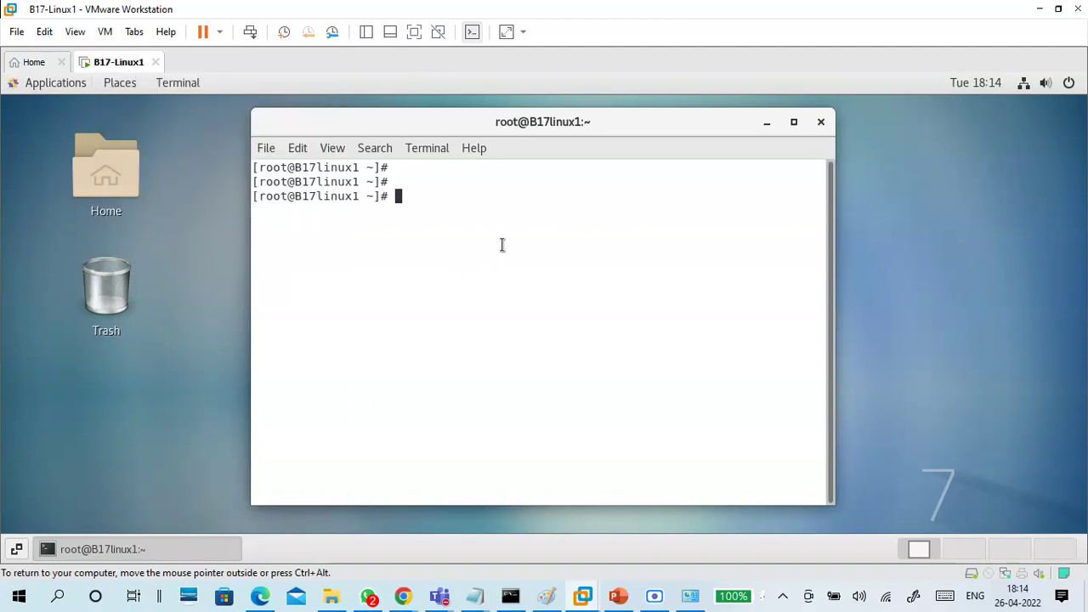
{"action": "left_click", "coordinate": [415, 37]}
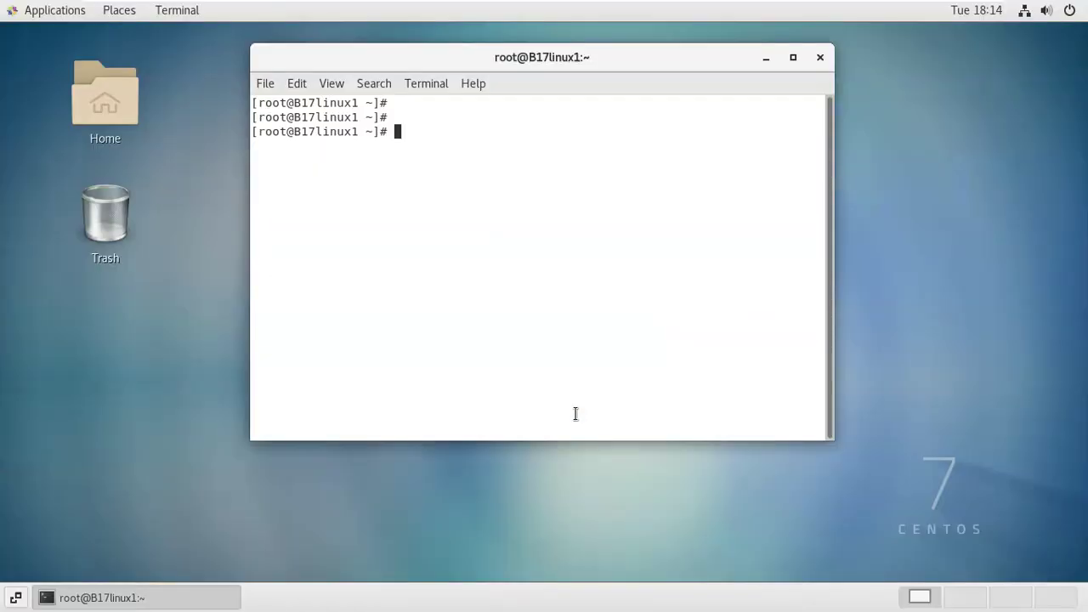
{"action": "mouse_move", "coordinate": [651, 5]}
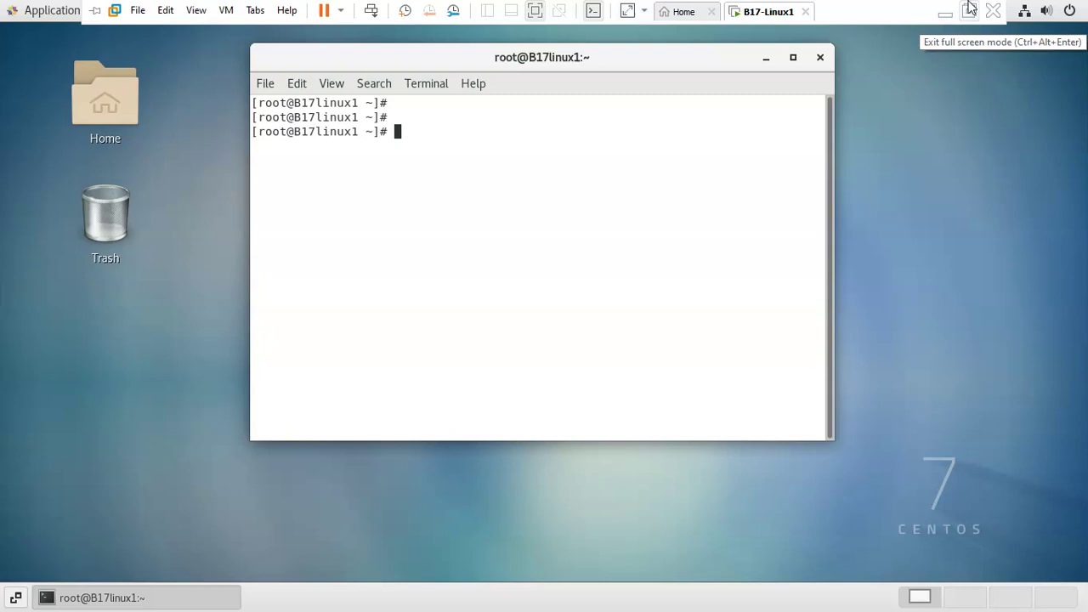
{"action": "left_click", "coordinate": [970, 9]}
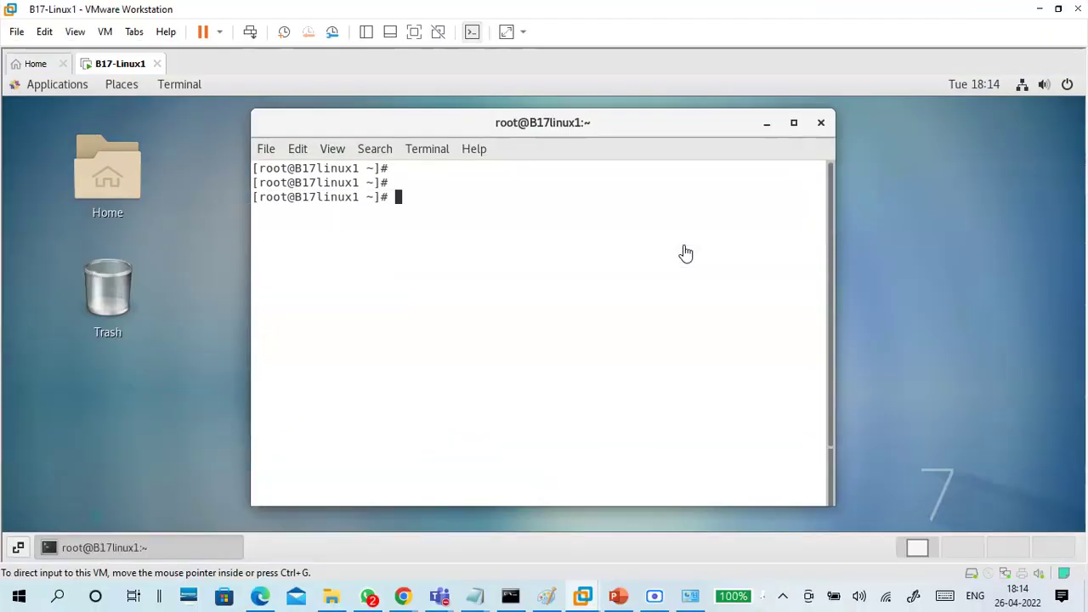
{"action": "left_click", "coordinate": [820, 122]}
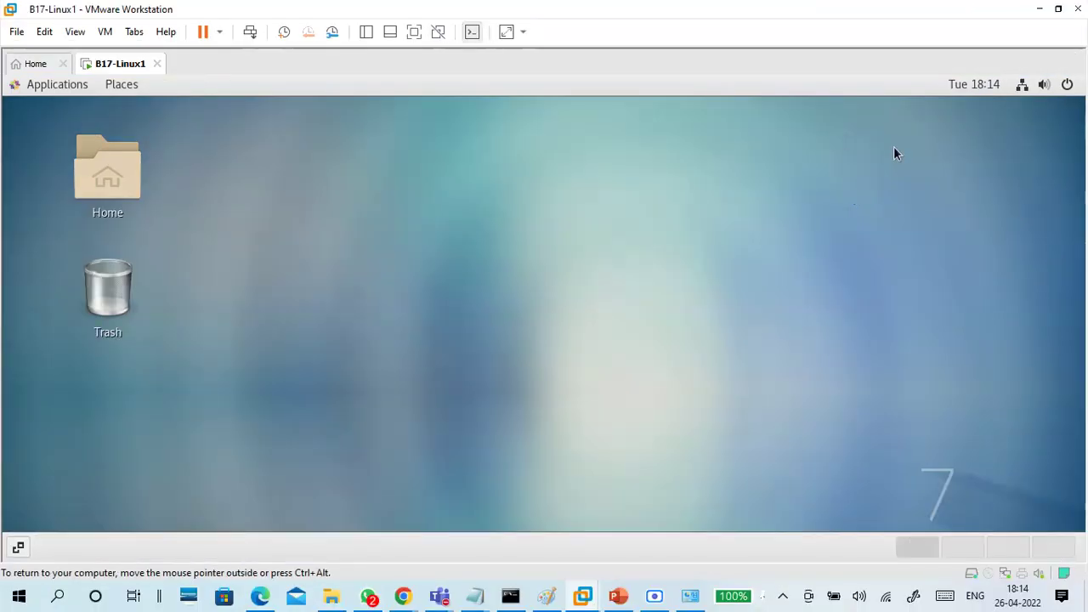
Power off the CentOS guest from the GNOME system menu
{"action": "left_click", "coordinate": [1064, 85]}
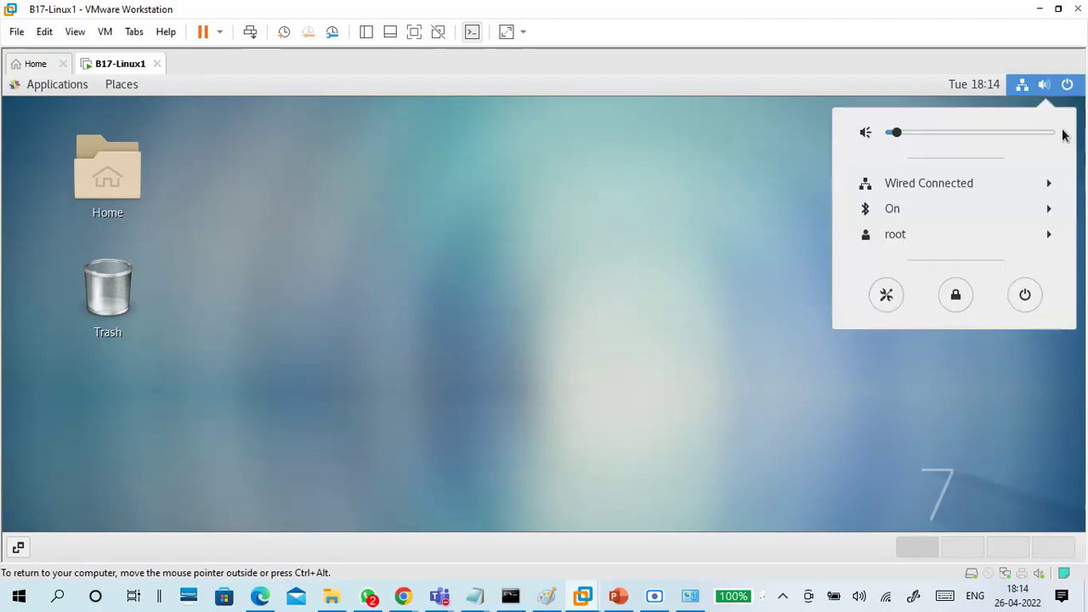
{"action": "left_click", "coordinate": [1029, 303]}
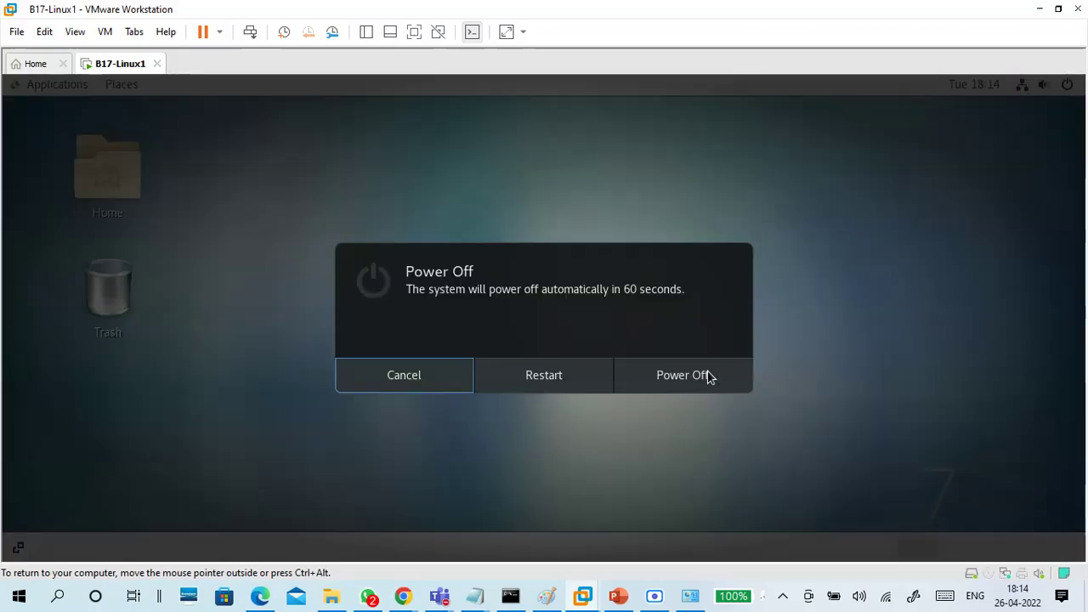
{"action": "left_click", "coordinate": [686, 377]}
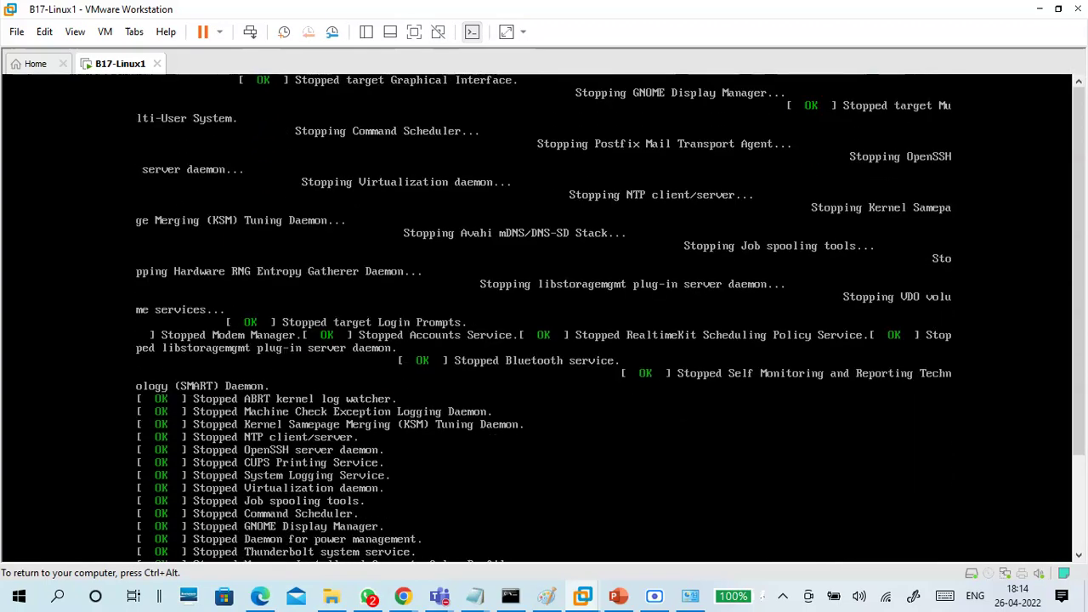
Release input from the VM and bring the Linux install notes to the front
{"action": "key", "text": "ctrl+alt"}
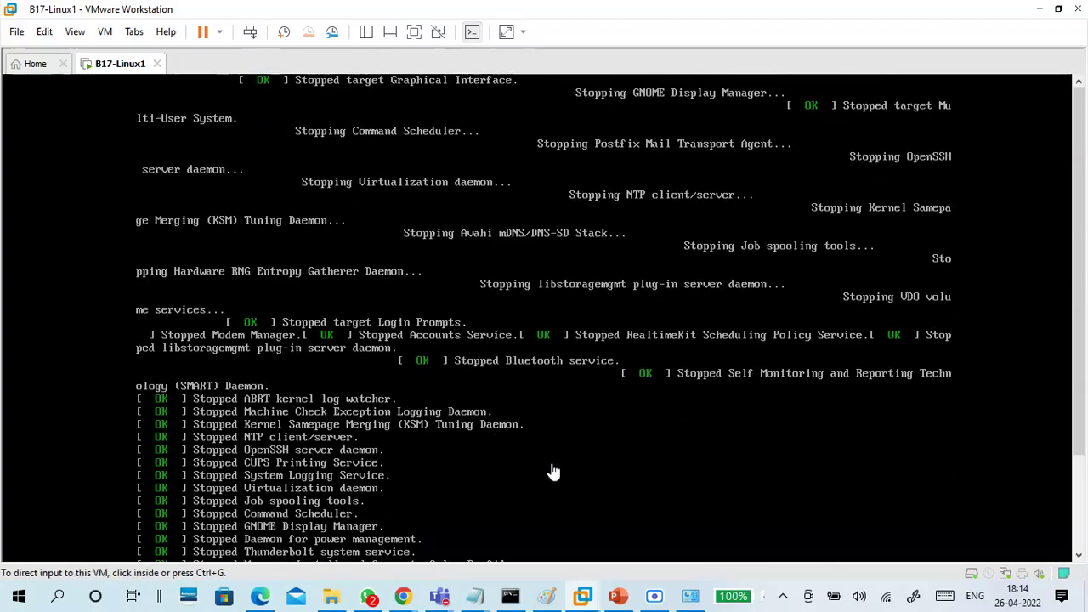
{"action": "mouse_move", "coordinate": [483, 596]}
{"action": "left_click", "coordinate": [617, 561]}
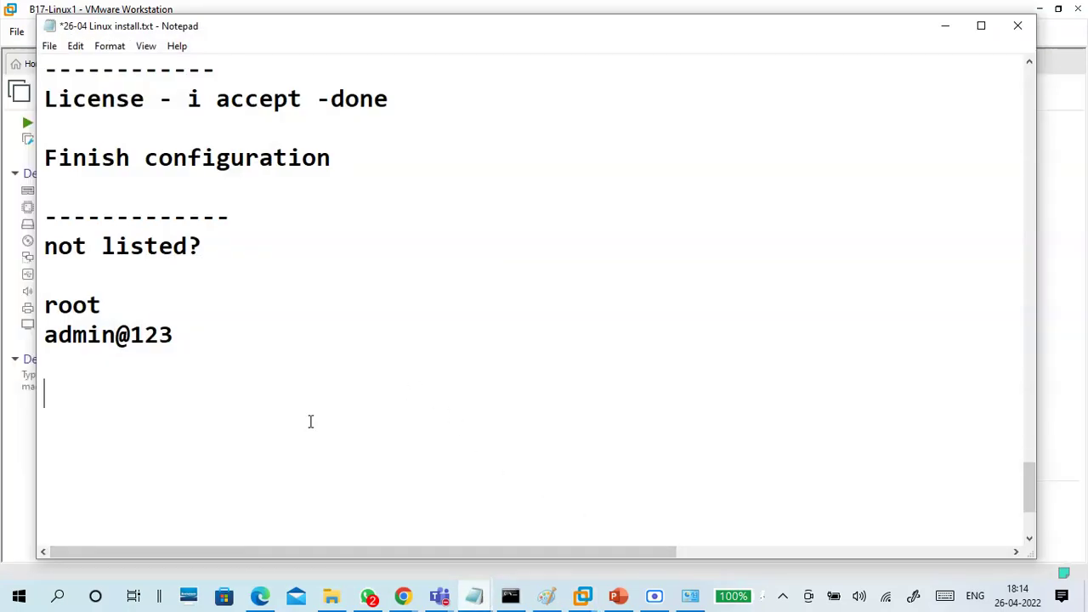
Add 'next next skip', 'close', 'poweroff' and a dashed divider line to the notes
{"action": "type", "text": "next nex"}
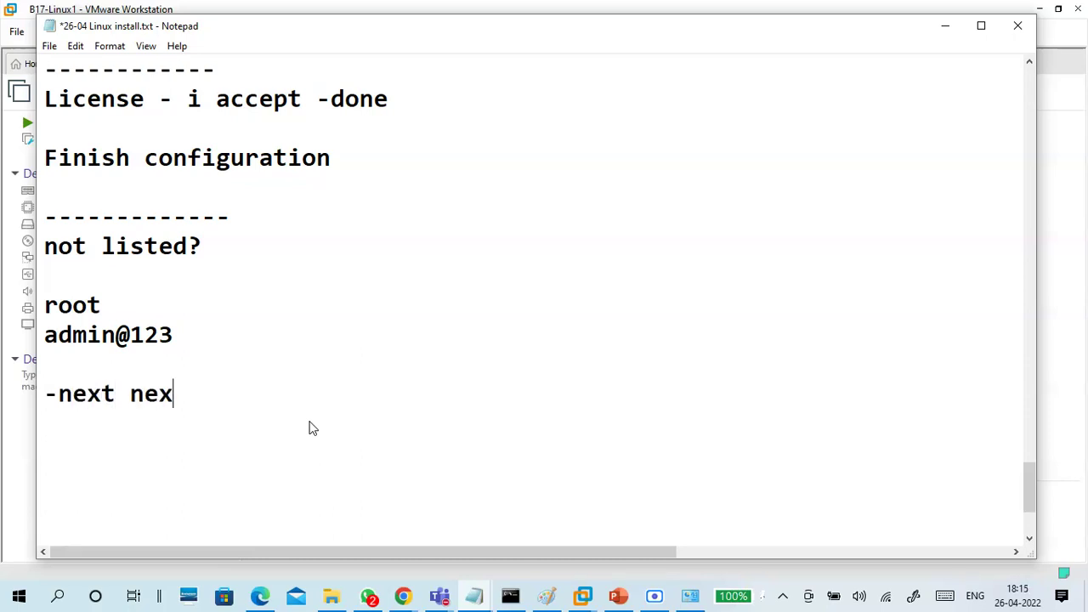
{"action": "type", "text": "t skip"}
{"action": "key", "text": "Return"}
{"action": "type", "text": "clone"}
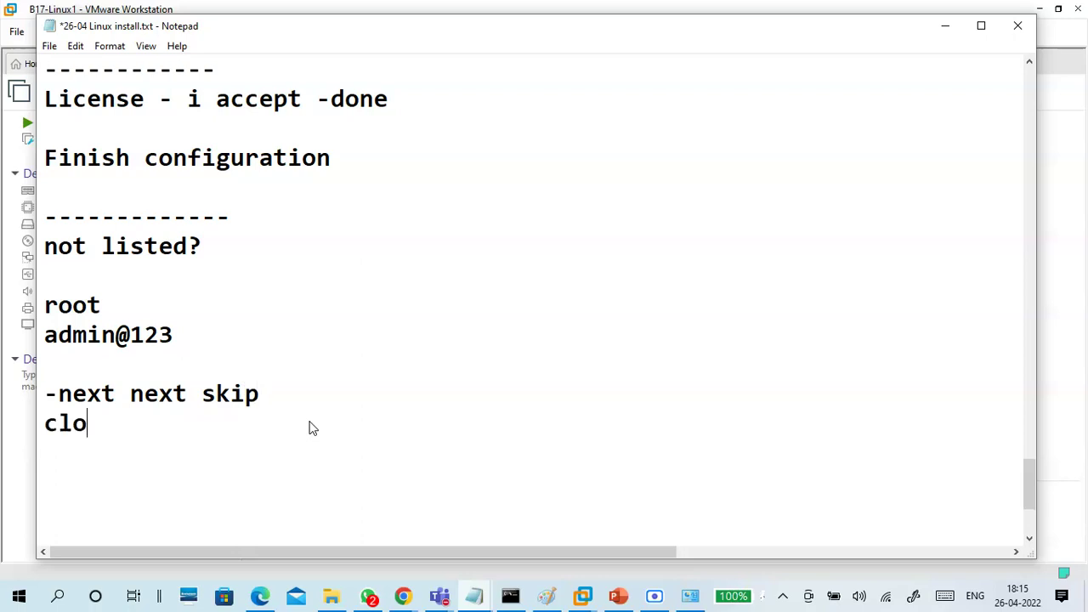
{"action": "key", "text": "BackSpace"}
{"action": "key", "text": "BackSpace"}
{"action": "type", "text": "se"}
{"action": "key", "text": "Return"}
{"action": "key", "text": "Return"}
{"action": "type", "text": "poweroff"}
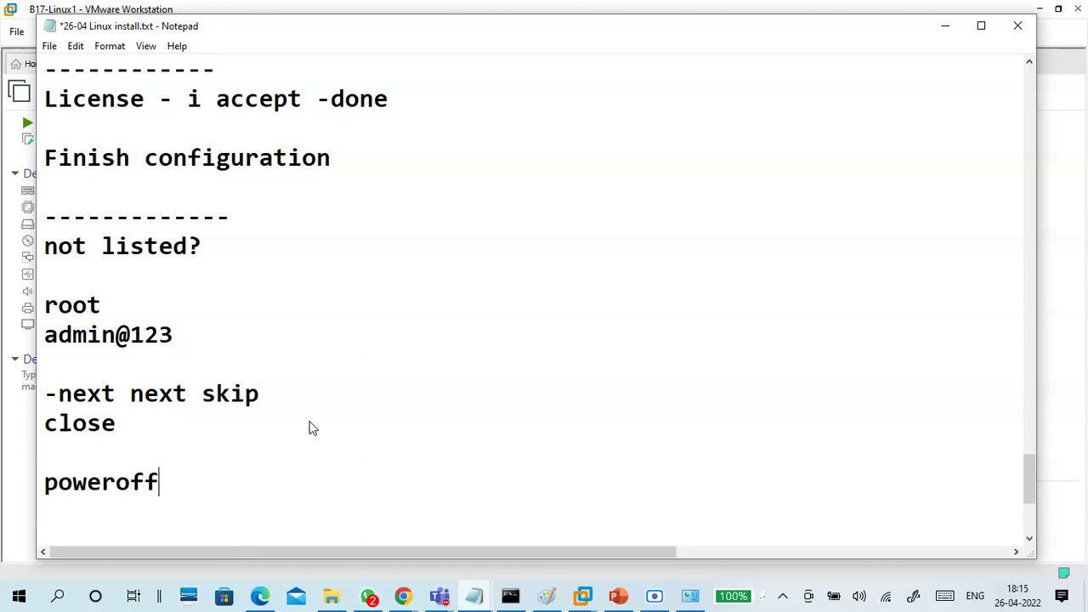
{"action": "key", "text": "Return"}
{"action": "type", "text": "----------------------------"}
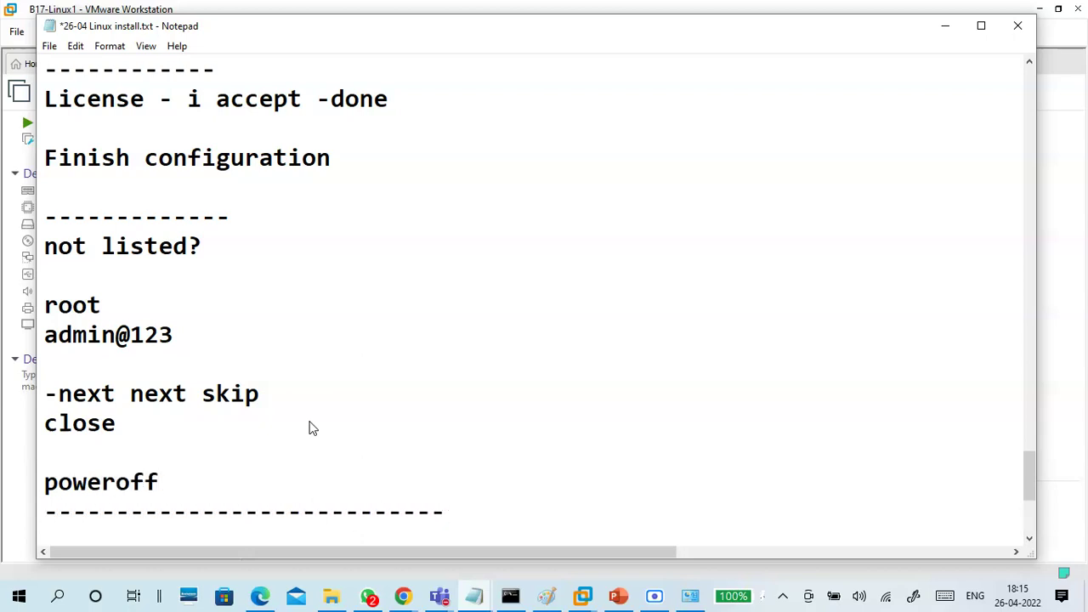
Save the notes file and minimize Notepad
{"action": "left_click", "coordinate": [49, 46]}
{"action": "left_click", "coordinate": [73, 117]}
{"action": "left_click", "coordinate": [945, 25]}
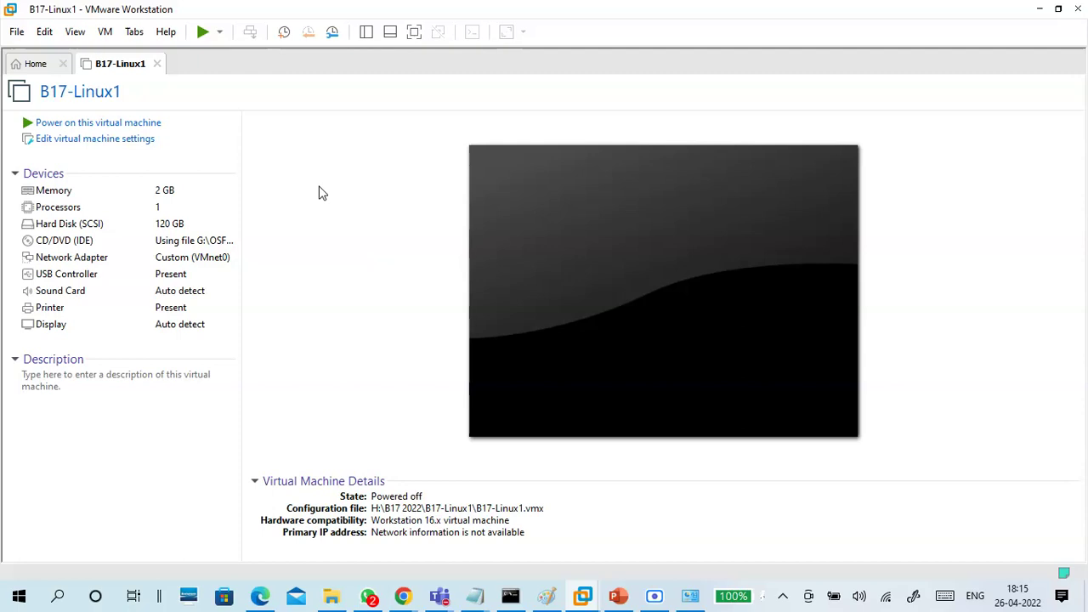
Minimize VMware Workstation and bring back the CTS Classes Test 1 Teams meeting
{"action": "left_click", "coordinate": [1040, 9]}
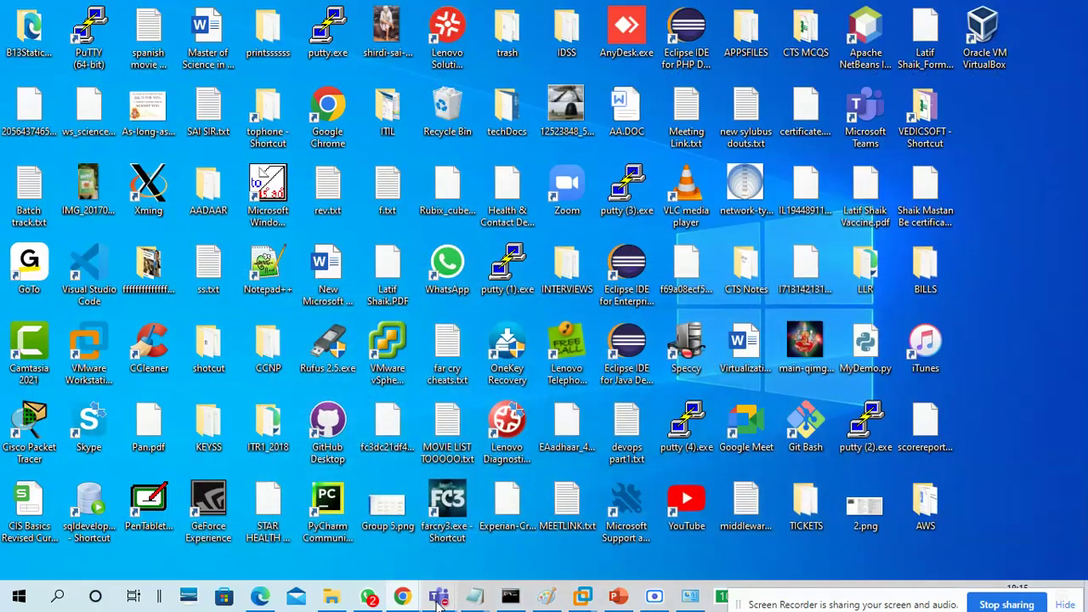
{"action": "mouse_move", "coordinate": [435, 600]}
{"action": "left_click", "coordinate": [429, 536]}
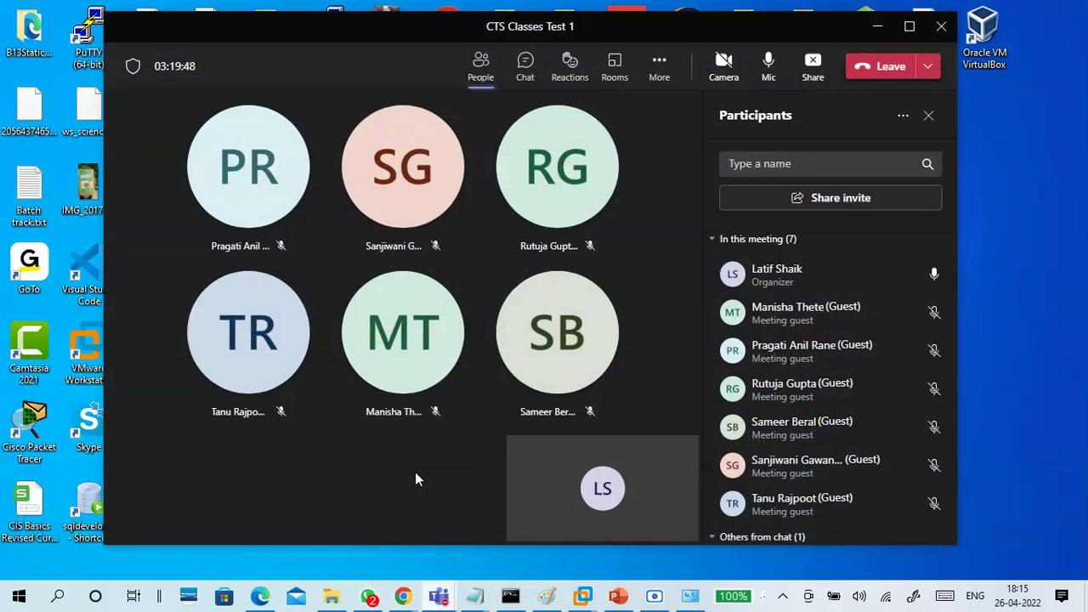